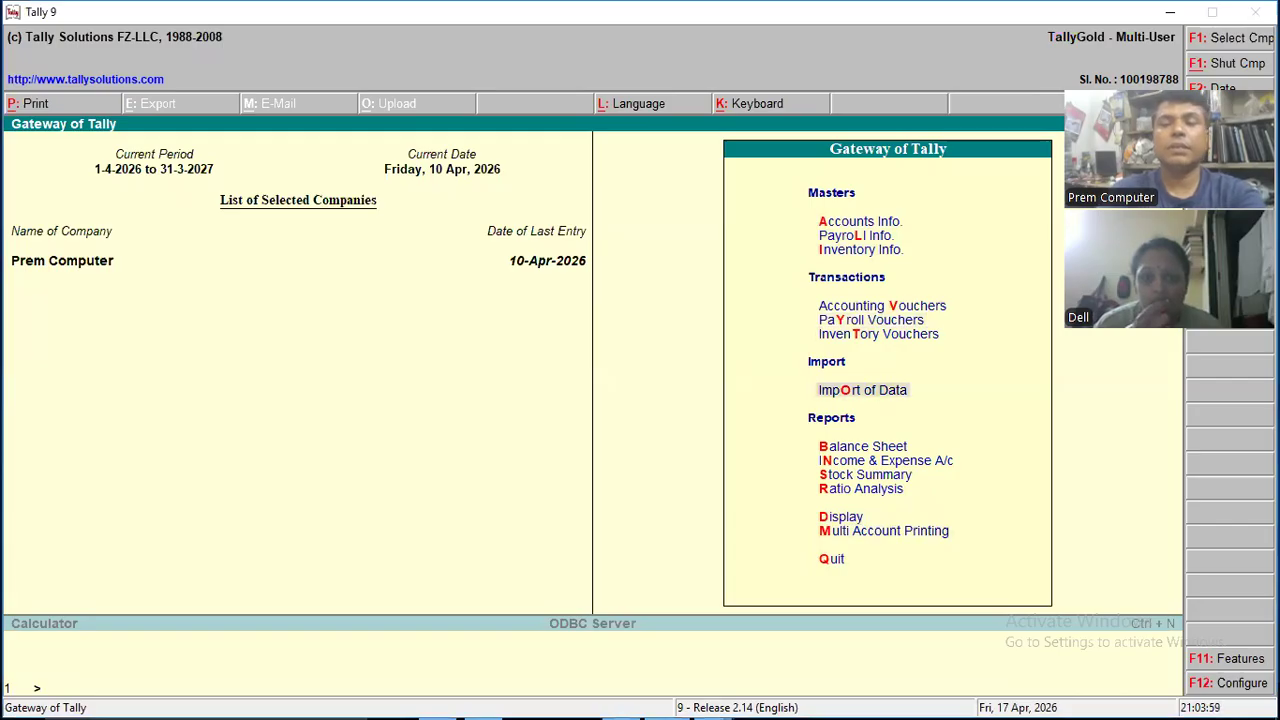
pyautogui.press('Up')
pyautogui.press('Up')
pyautogui.press('Up')
pyautogui.press('Up')
pyautogui.press('Up')
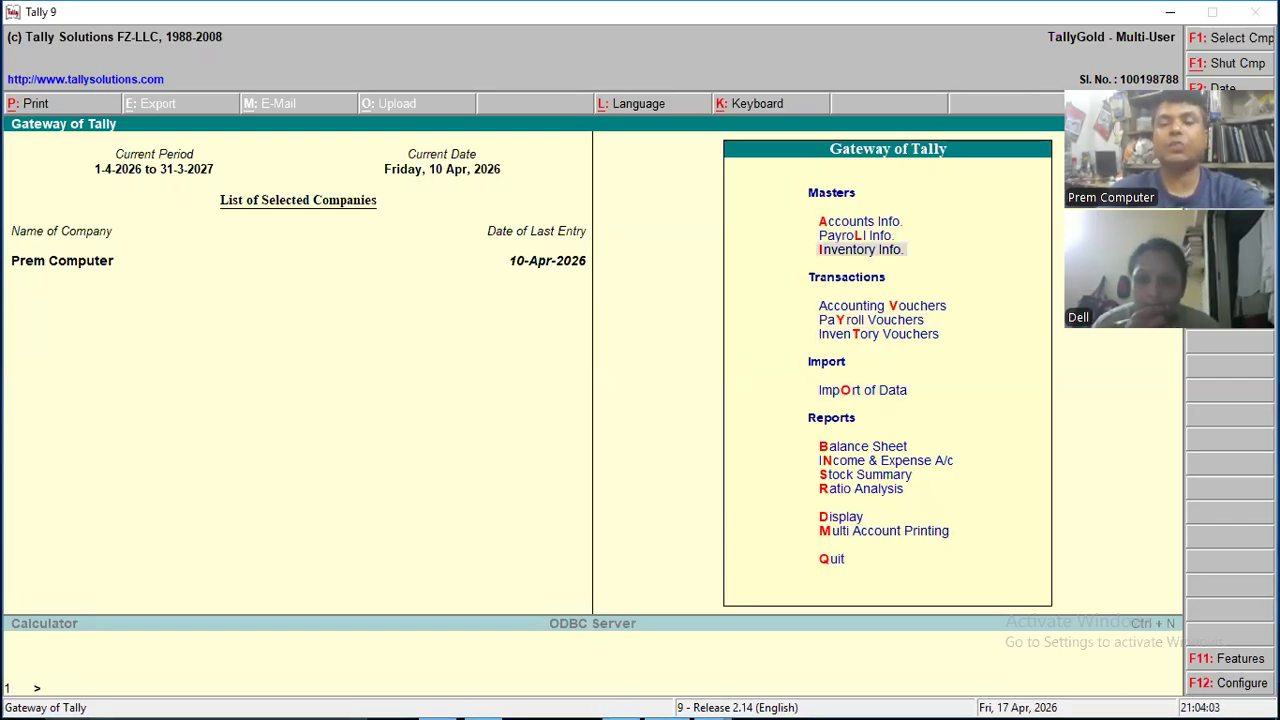
pyautogui.press('Down')
pyautogui.press('Down')
pyautogui.press('Down')
pyautogui.press('Up')
pyautogui.press('Up')
pyautogui.press('Down')
pyautogui.press('Up')
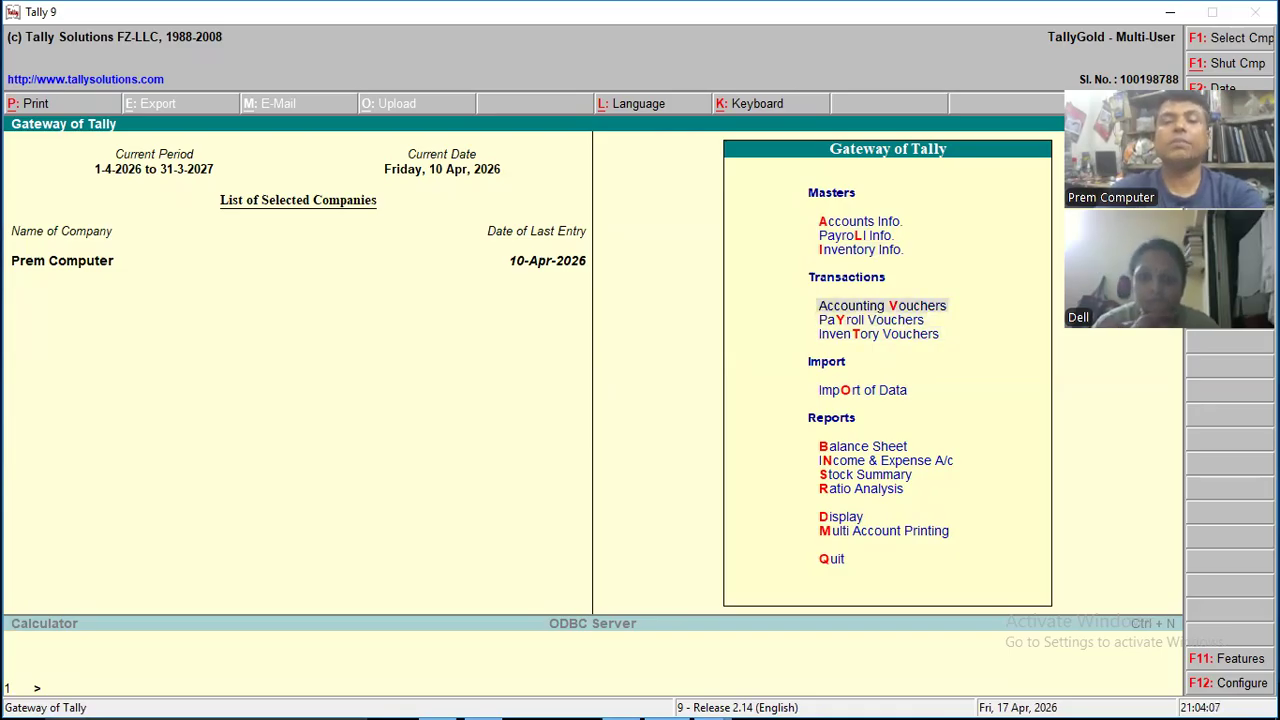
pyautogui.press('Return')
pyautogui.press('Escape')
pyautogui.press('Return')
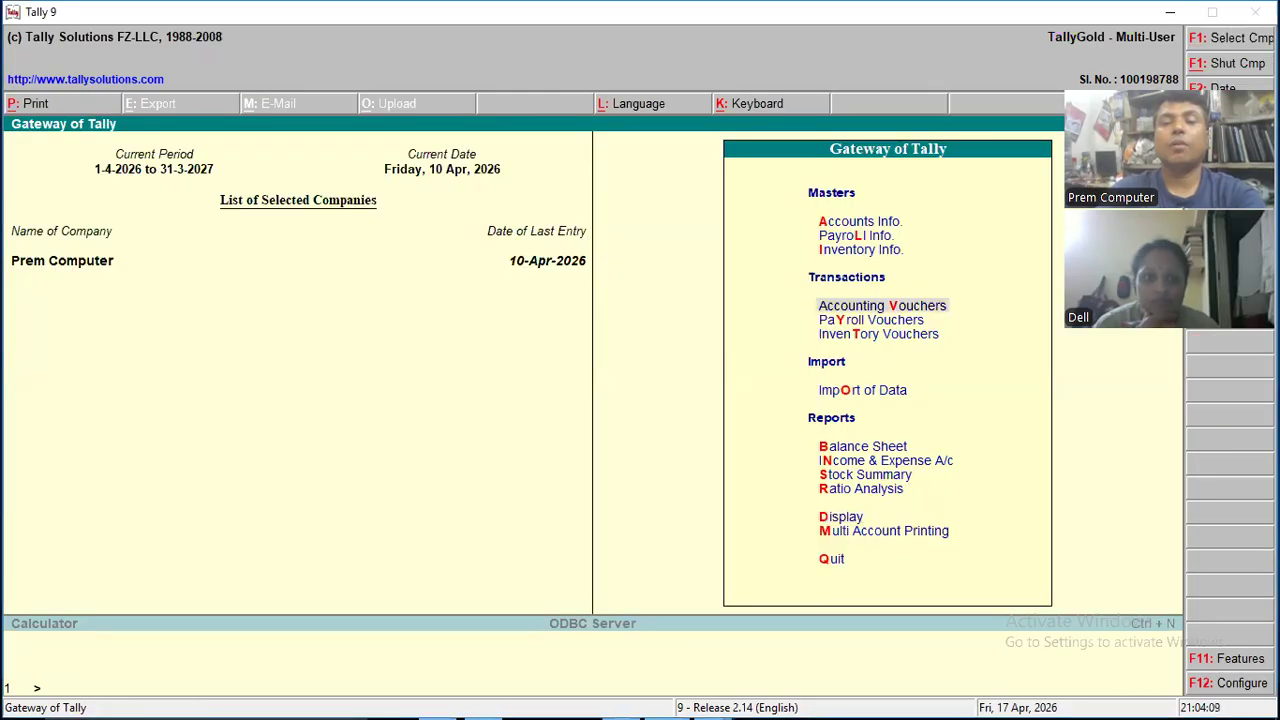
# - Open the account books among the display reports
pyautogui.press('Down')
pyautogui.press('Down')
pyautogui.press('Down')
pyautogui.press('Down')
pyautogui.press('Down')
pyautogui.press('Down')
pyautogui.press('Down')
pyautogui.press('Down')
pyautogui.press('Down')
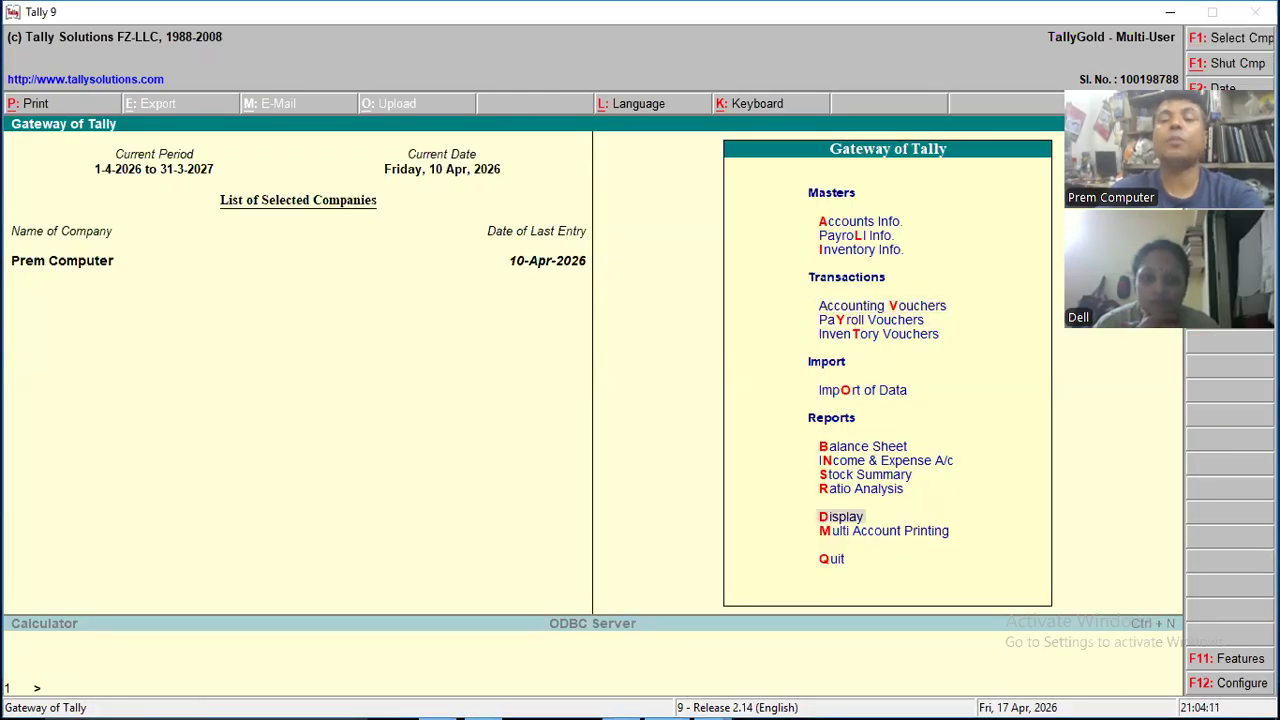
pyautogui.press('Down')
pyautogui.press('Up')
pyautogui.press('Up')
pyautogui.press('Return')
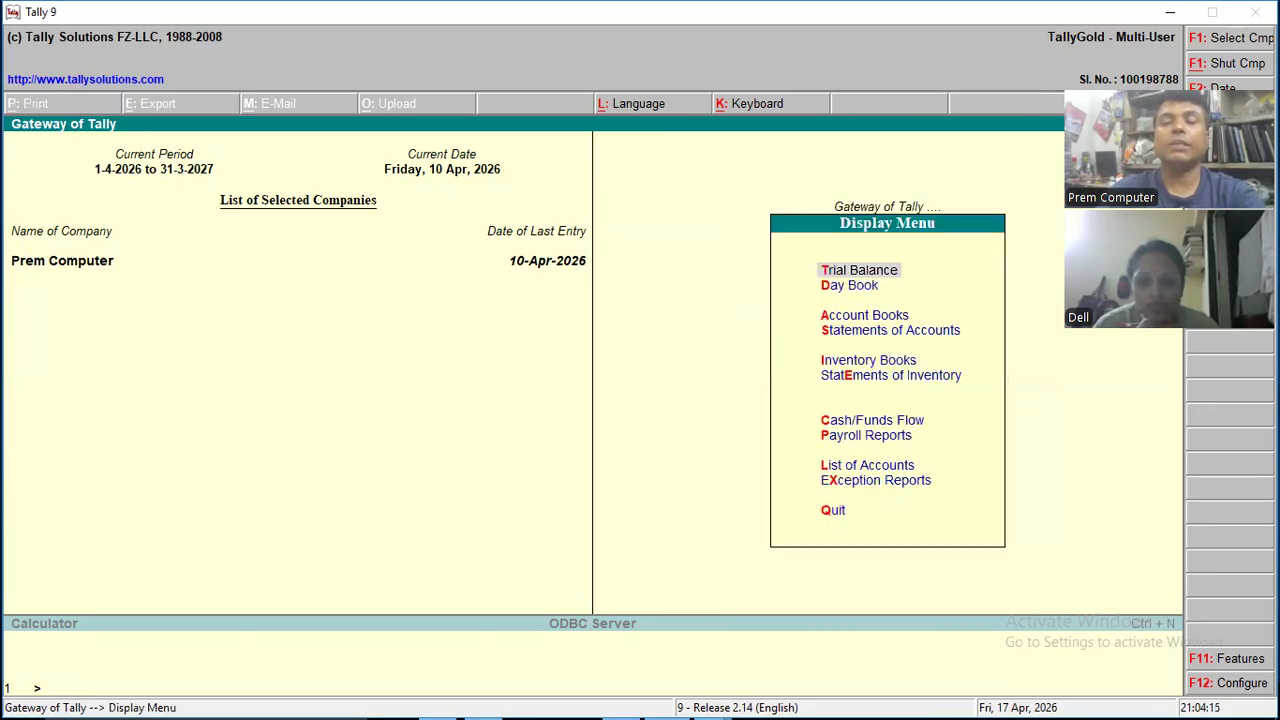
pyautogui.press('Down')
pyautogui.press('Down')
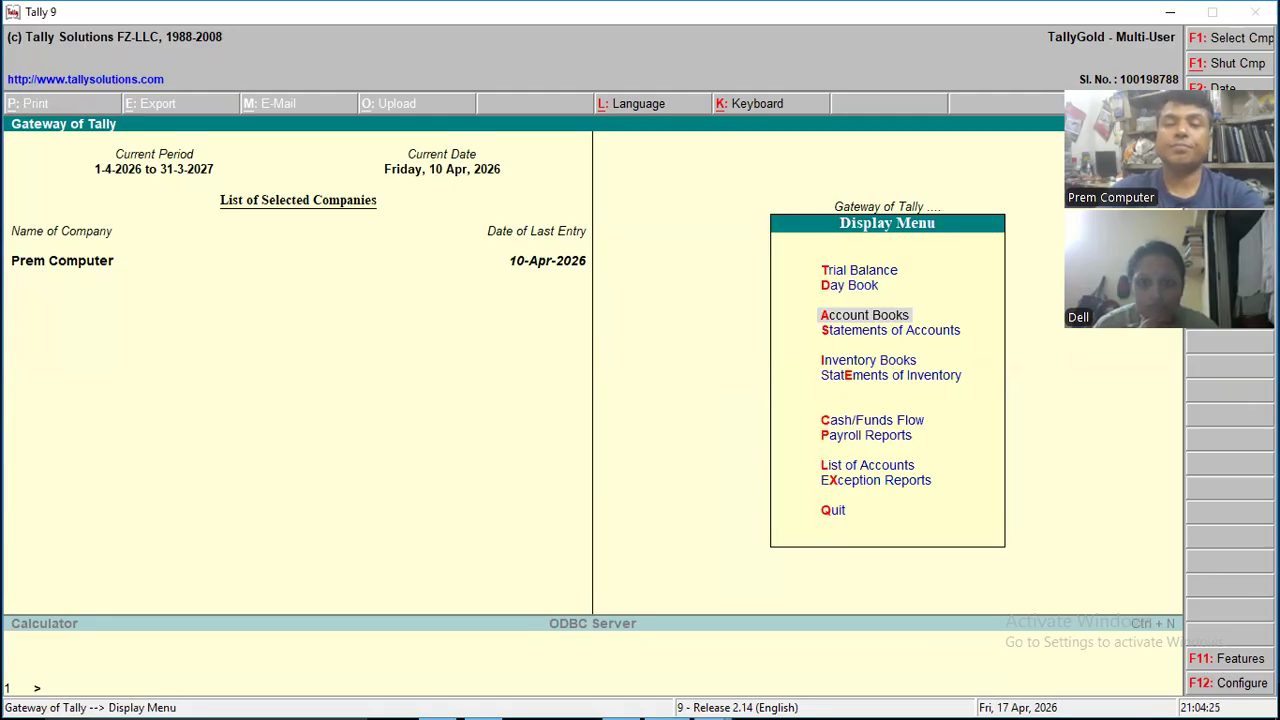
pyautogui.press('Return')
# - Open the Sales Register from the account books
pyautogui.press('Down')
pyautogui.press('Down')
pyautogui.press('Down')
pyautogui.press('Down')
pyautogui.press('Down')
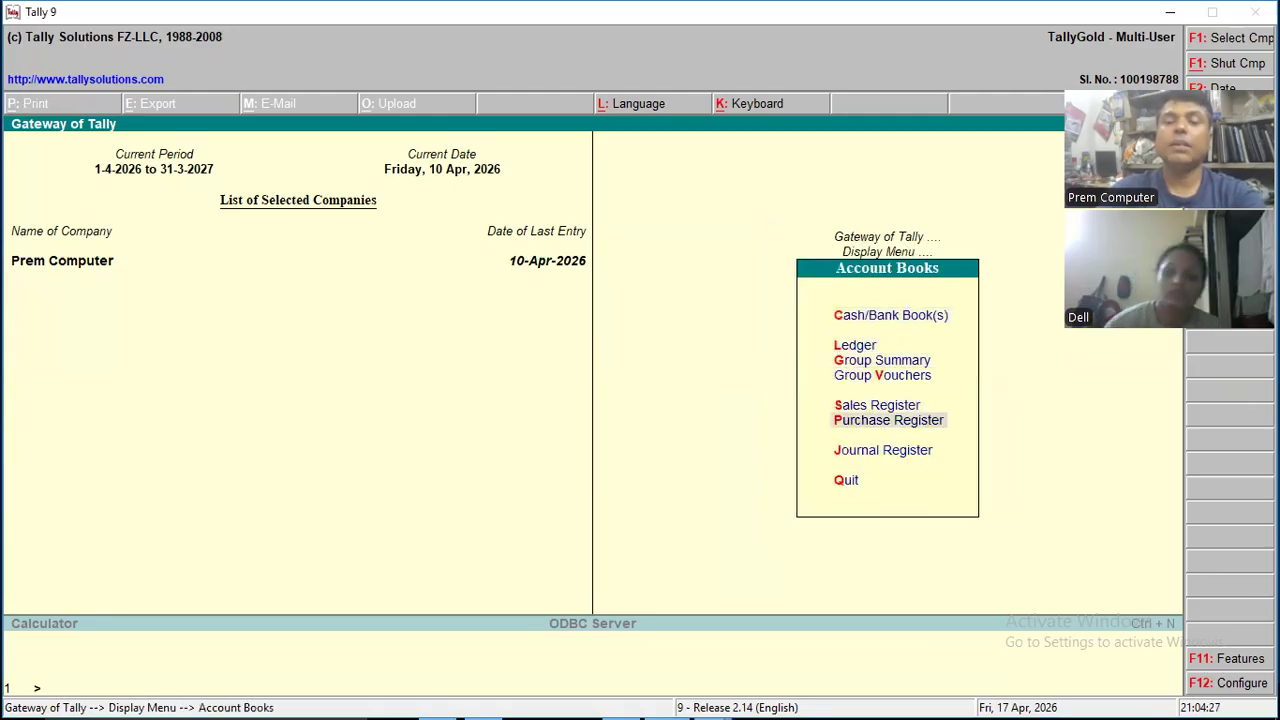
pyautogui.press('Up')
pyautogui.press('Return')
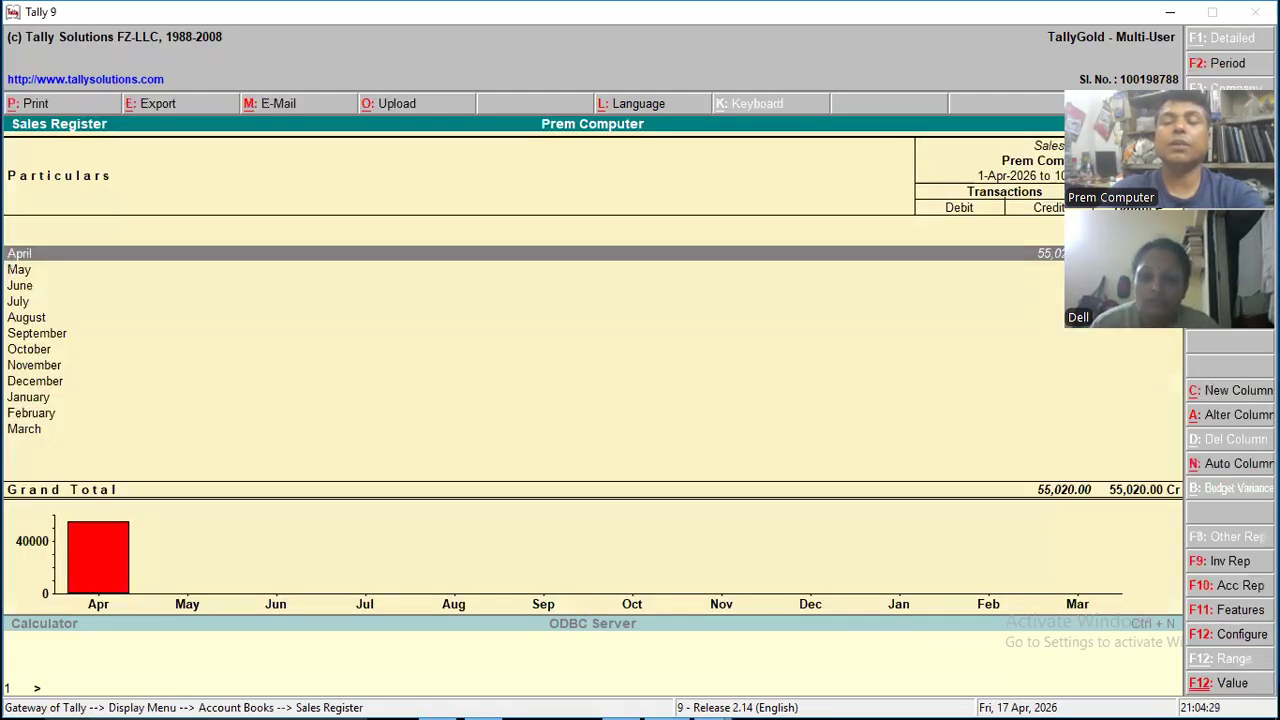
# - Open the April sales vouchers and bring up the one for Sumit Techno
pyautogui.press('Return')
pyautogui.press('Down')
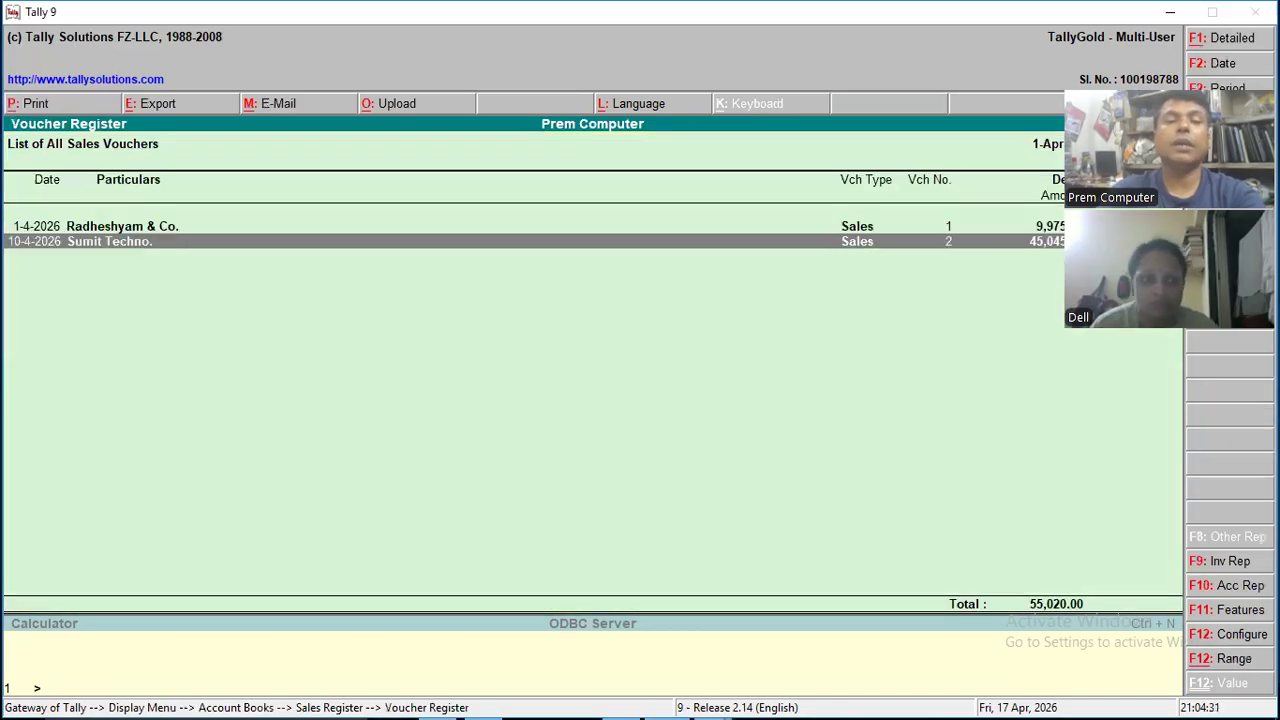
pyautogui.press('Up')
pyautogui.press('Down')
pyautogui.press('Return')
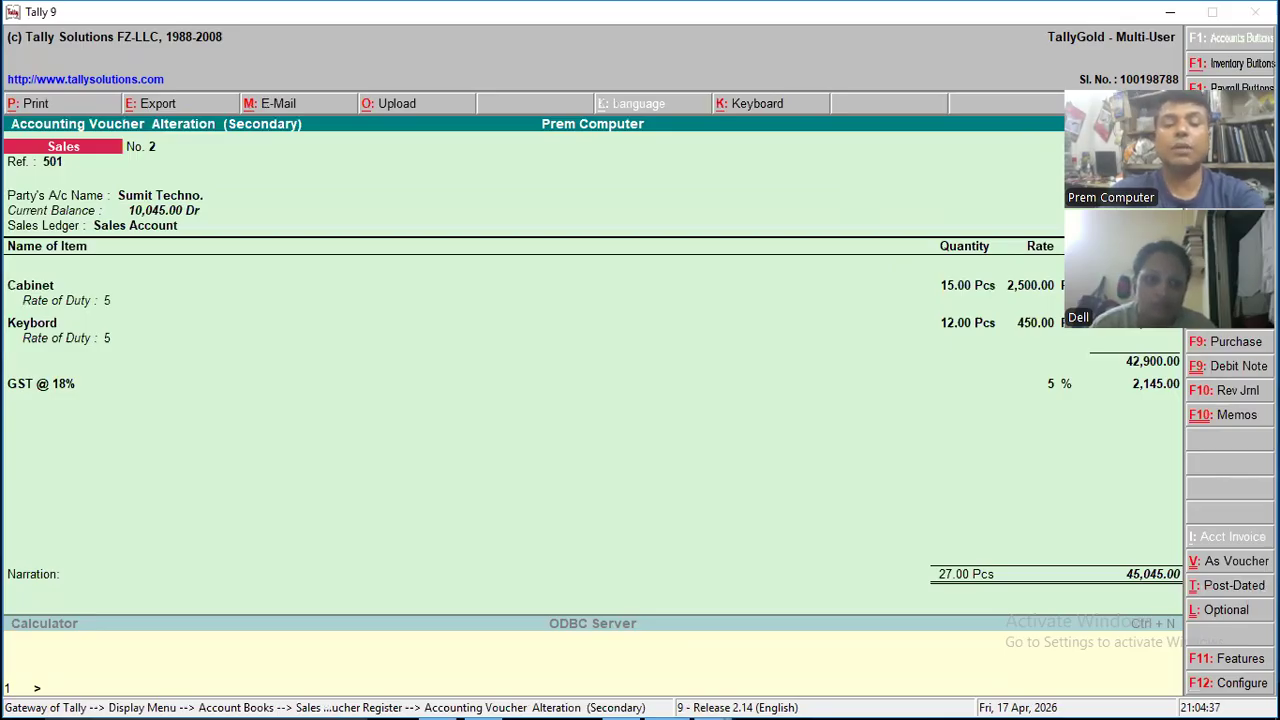
pyautogui.hotkey('alt', 'p')
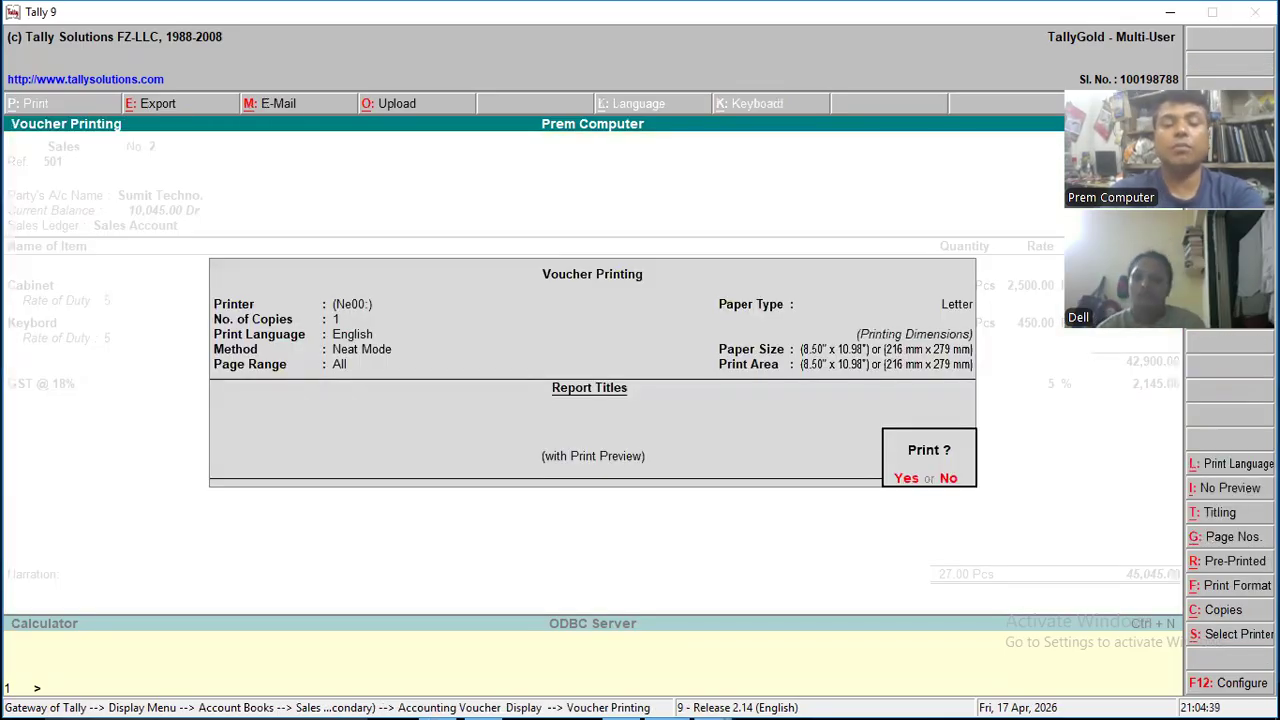
pyautogui.hotkey('alt', 'i')
pyautogui.press('Return')
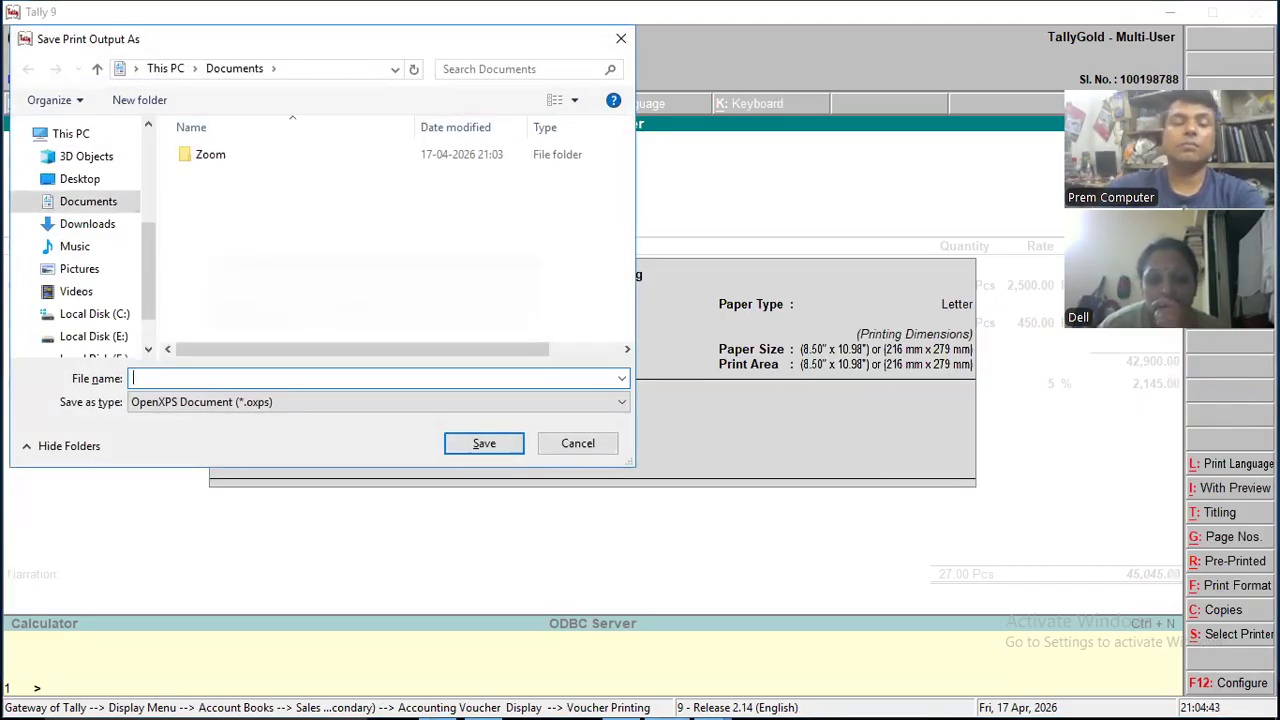
pyautogui.click(580, 445)
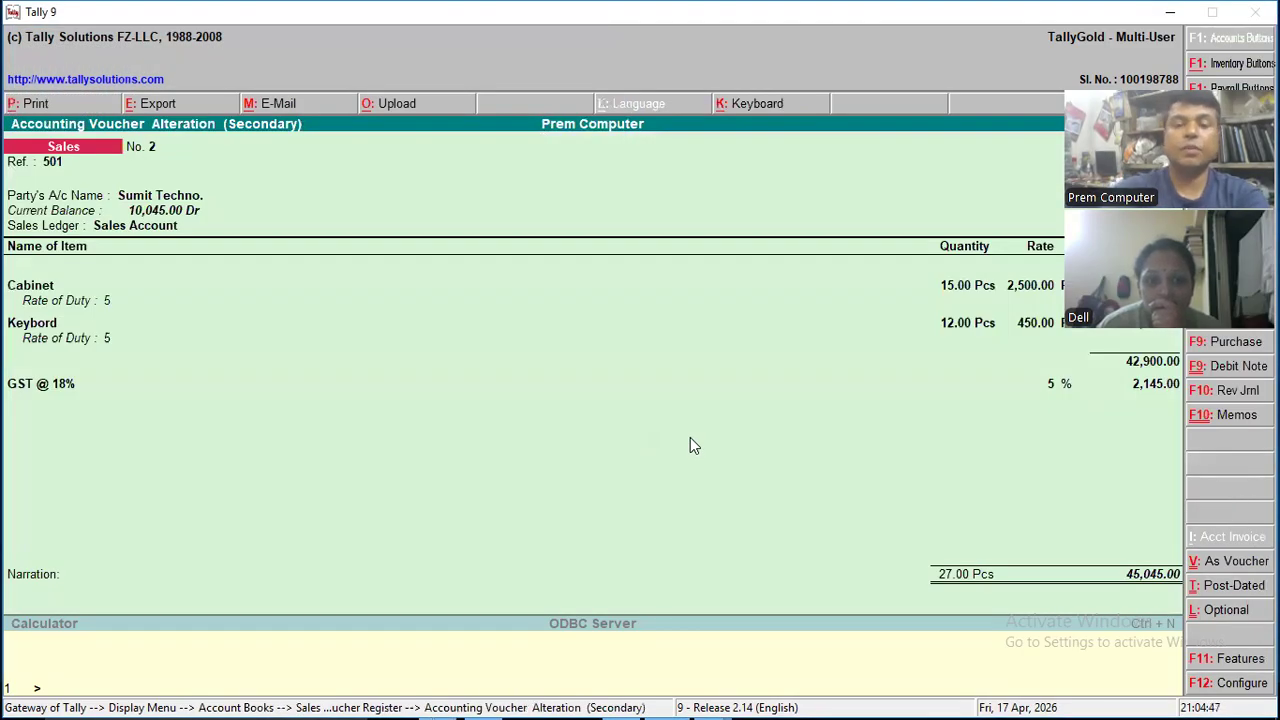
# - Show the Sumit Techno. sales invoice in a zoomed print preview and review it down to the declaration
pyautogui.hotkey('alt', 'p')
pyautogui.hotkey('alt', 'i')
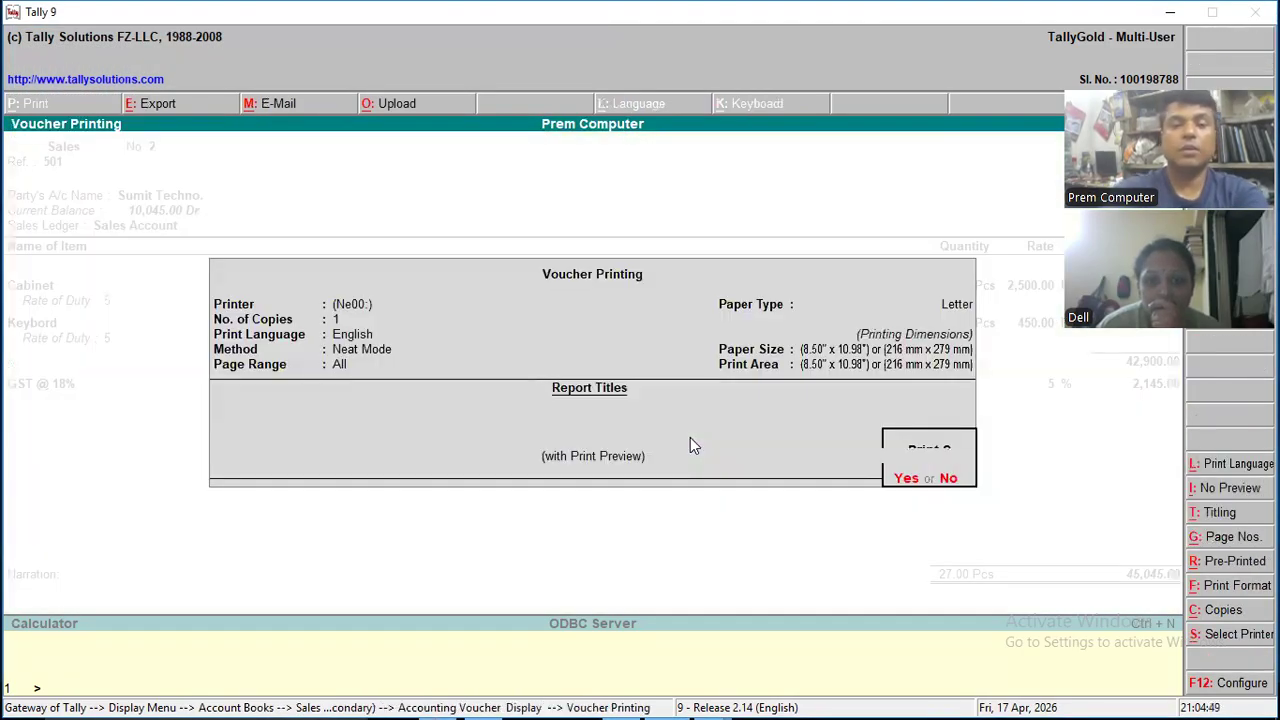
pyautogui.press('Return')
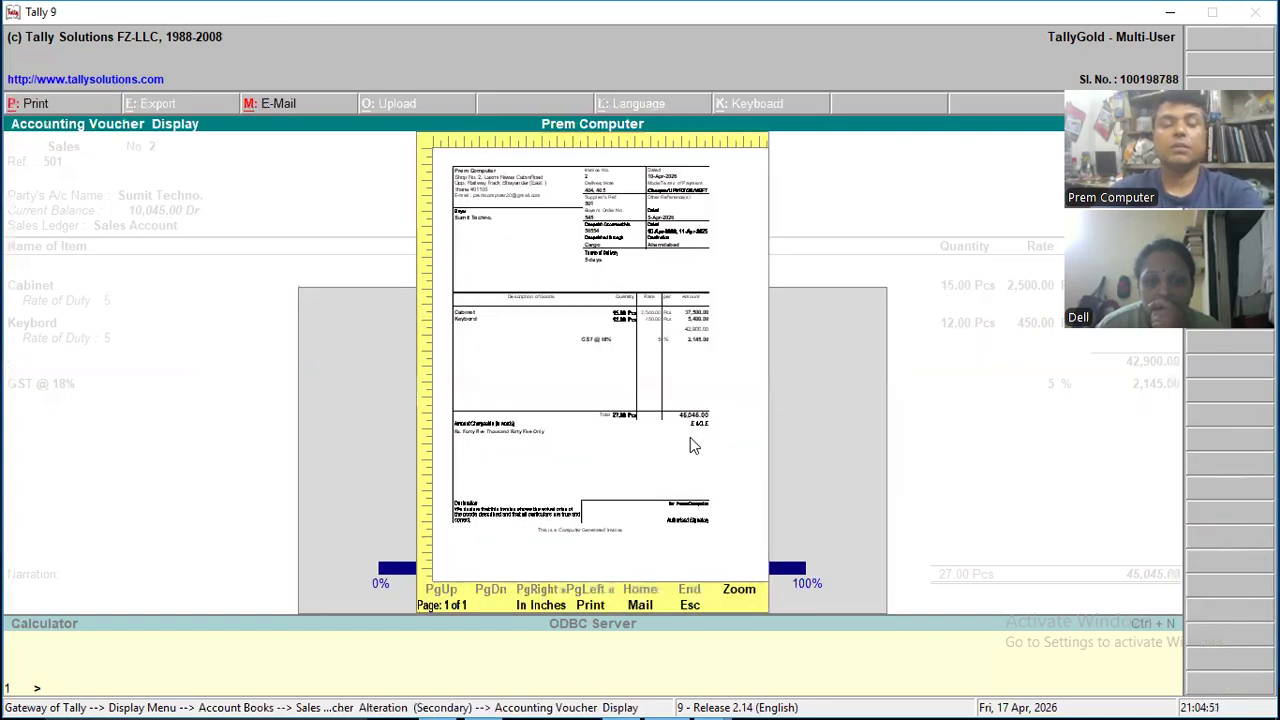
pyautogui.hotkey('alt', 'z')
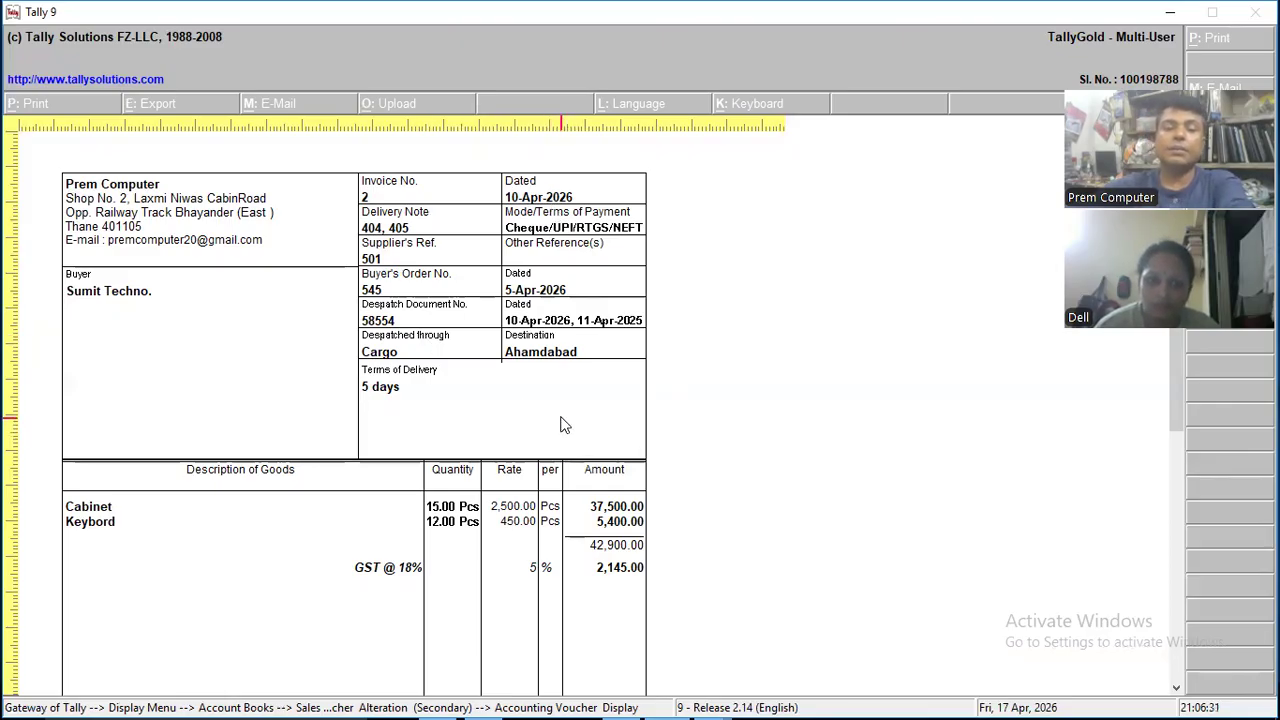
pyautogui.scroll(-3, 560, 425)
pyautogui.scroll(-4, 558, 424)
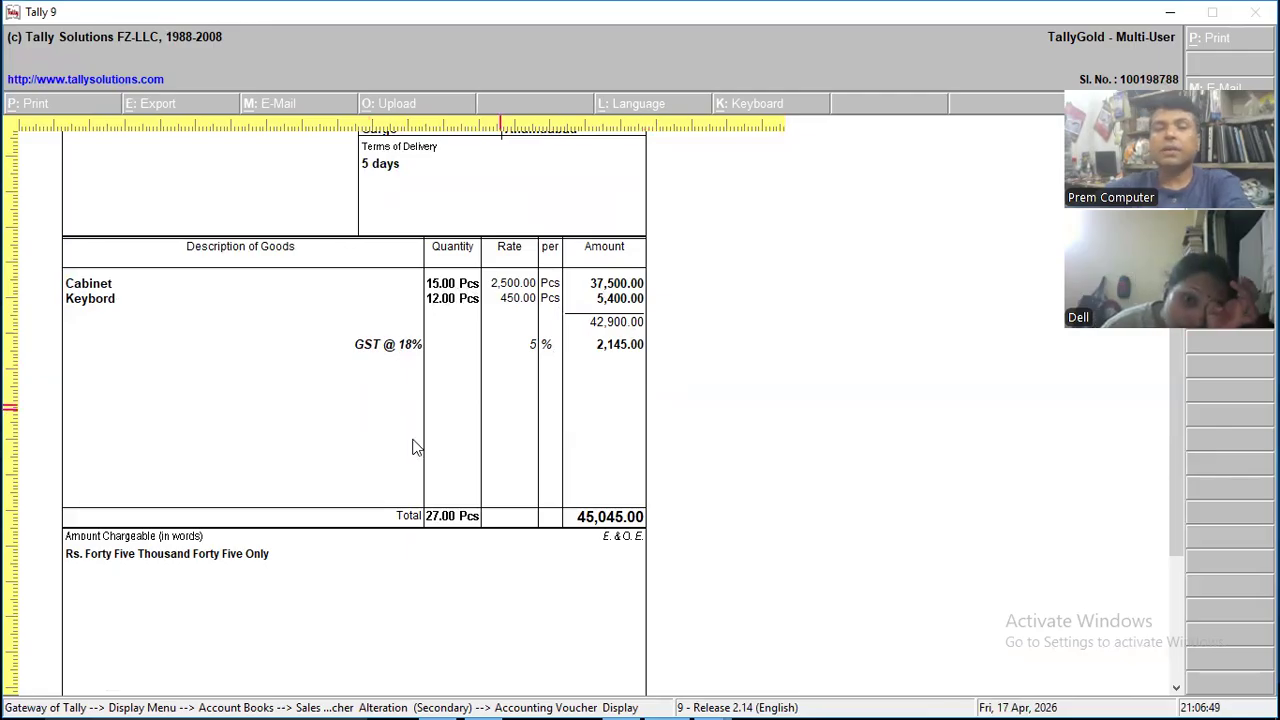
pyautogui.scroll(-3, 414, 443)
pyautogui.scroll(-5, 414, 447)
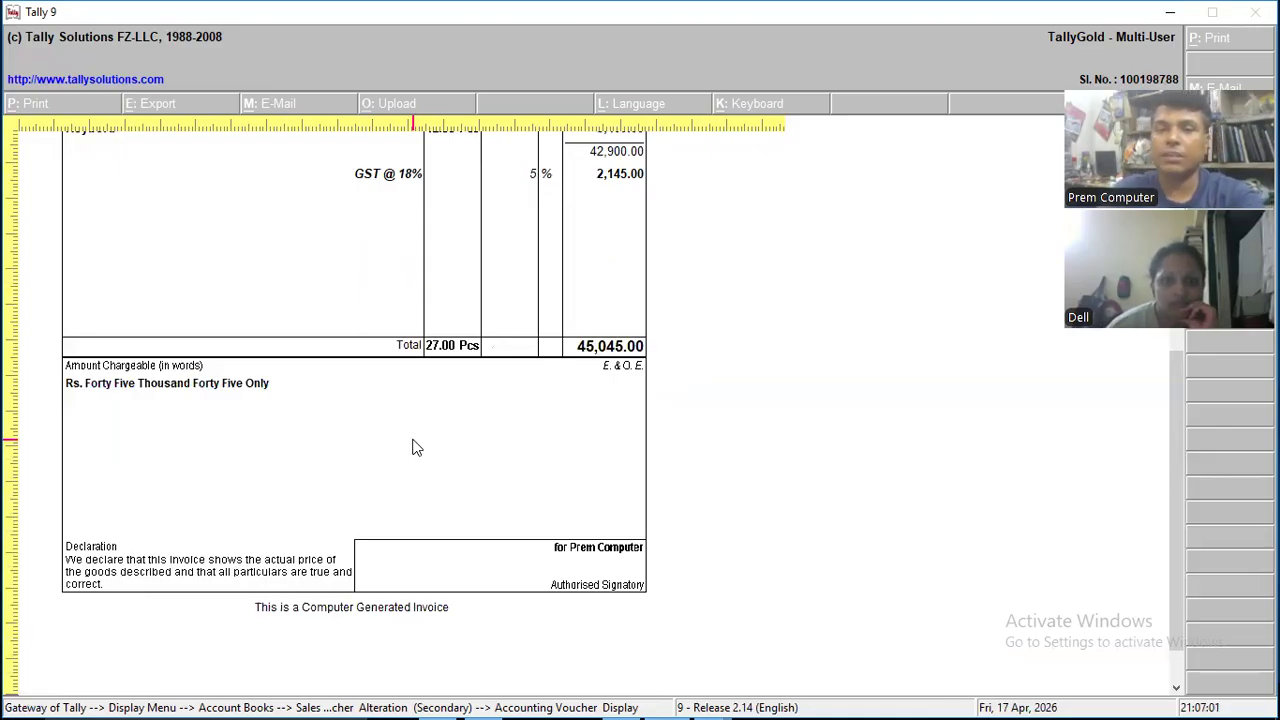
# - Close the invoice preview, the voucher and the sales reports to return to the Gateway of Tally
pyautogui.press('Escape')
pyautogui.press('Escape')
pyautogui.press('Escape')
pyautogui.press('Return')
pyautogui.press('Escape')
pyautogui.press('Escape')
pyautogui.press('Escape')
pyautogui.press('Escape')
# - Start a new sales voucher with reference 55 and go on to the party account
pyautogui.press('Down')
pyautogui.press('Down')
pyautogui.press('Down')
pyautogui.press('Down')
pyautogui.press('Down')
pyautogui.press('Down')
pyautogui.press('Down')
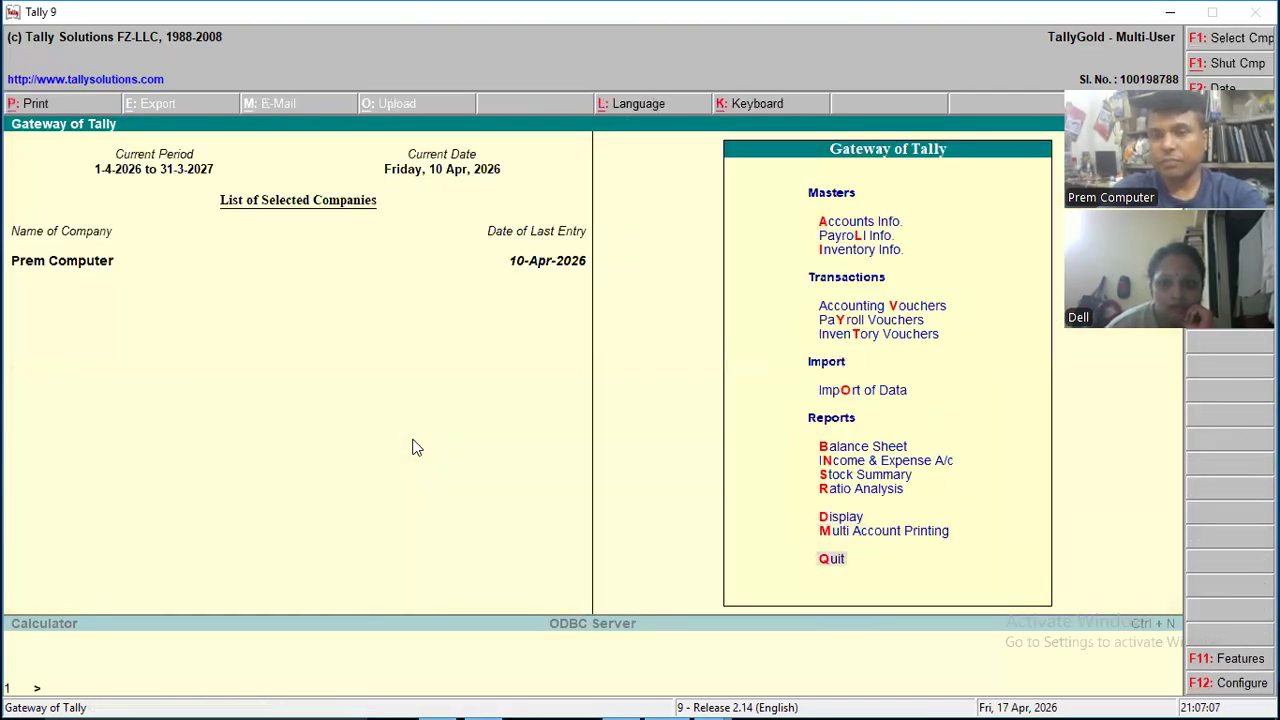
pyautogui.press('Up')
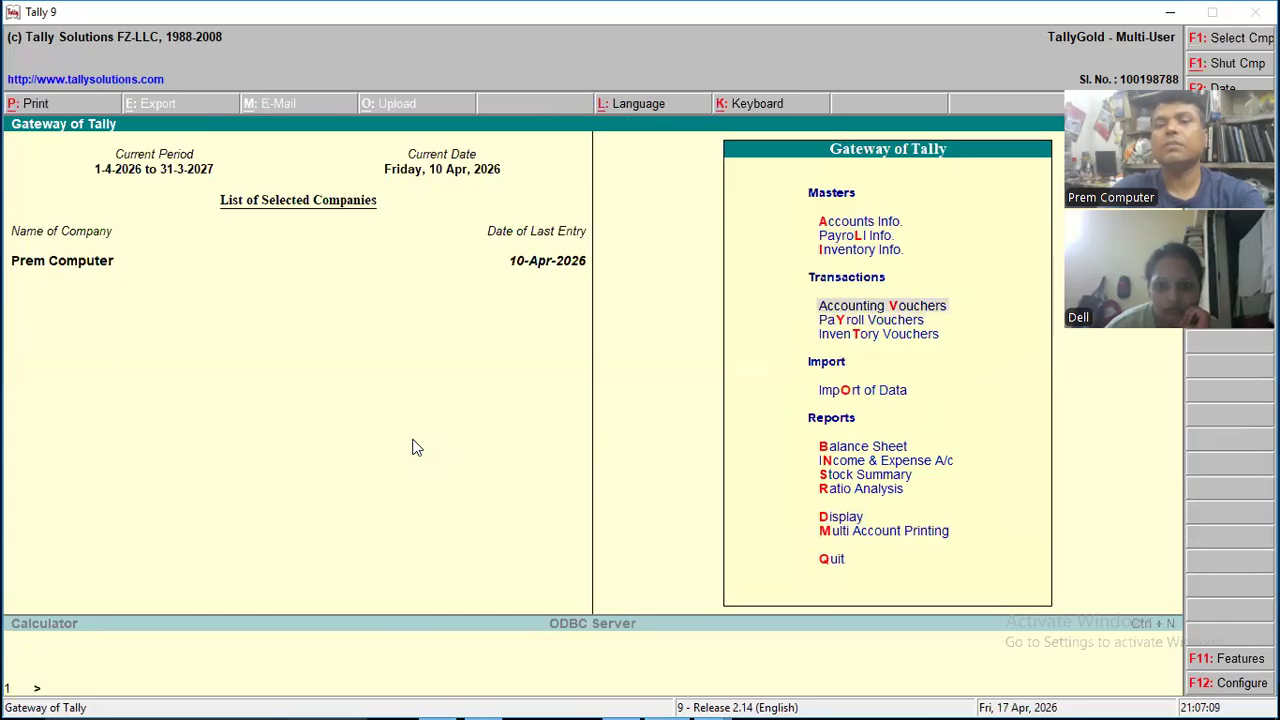
pyautogui.press('Return')
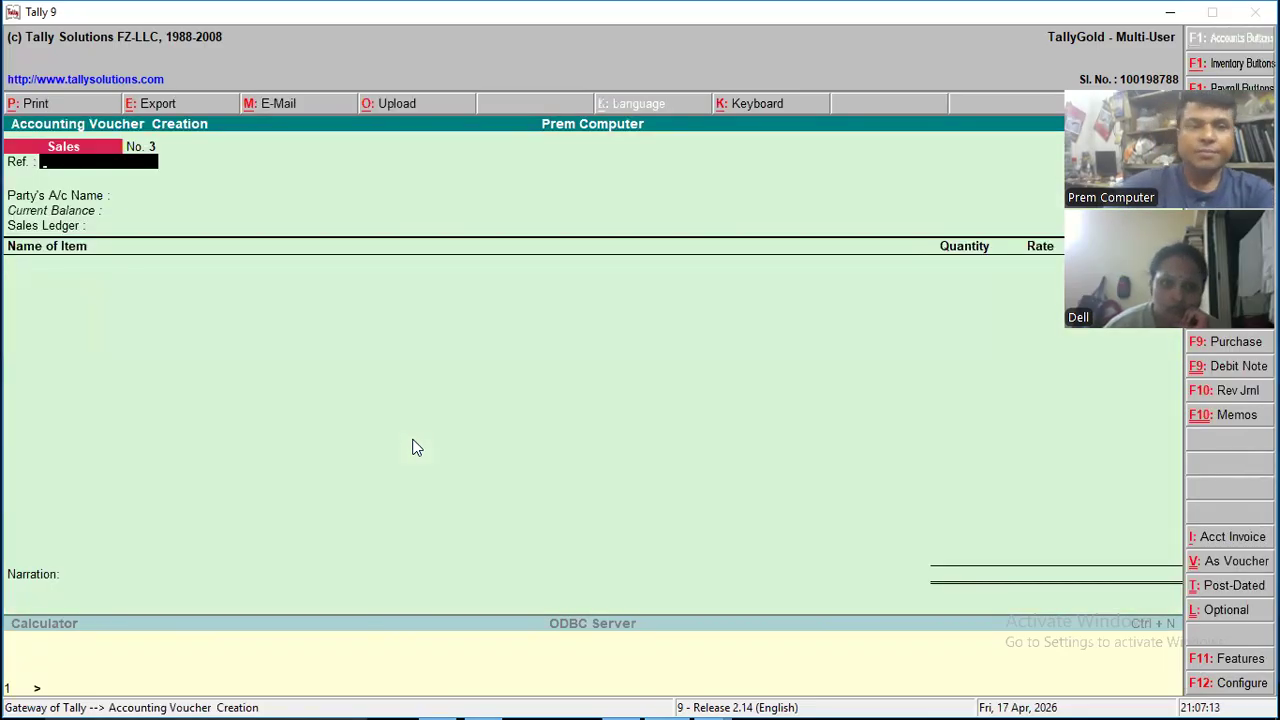
pyautogui.write('55')
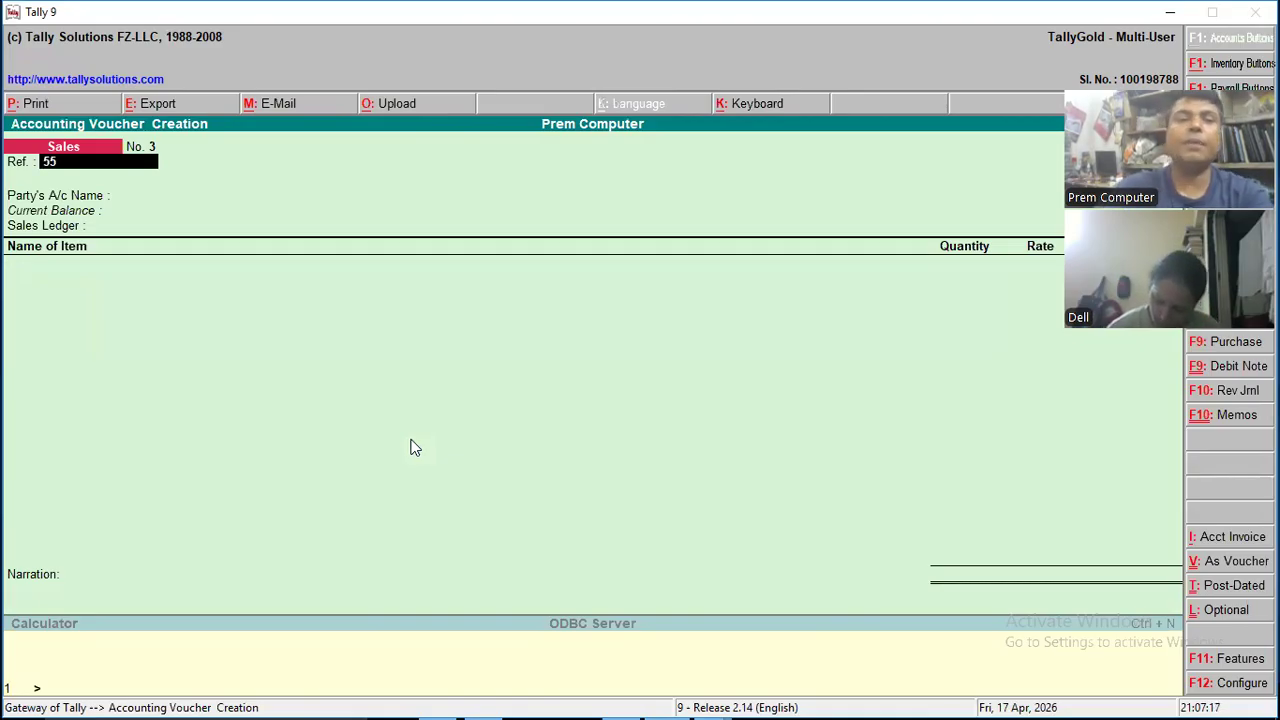
pyautogui.press('Return')
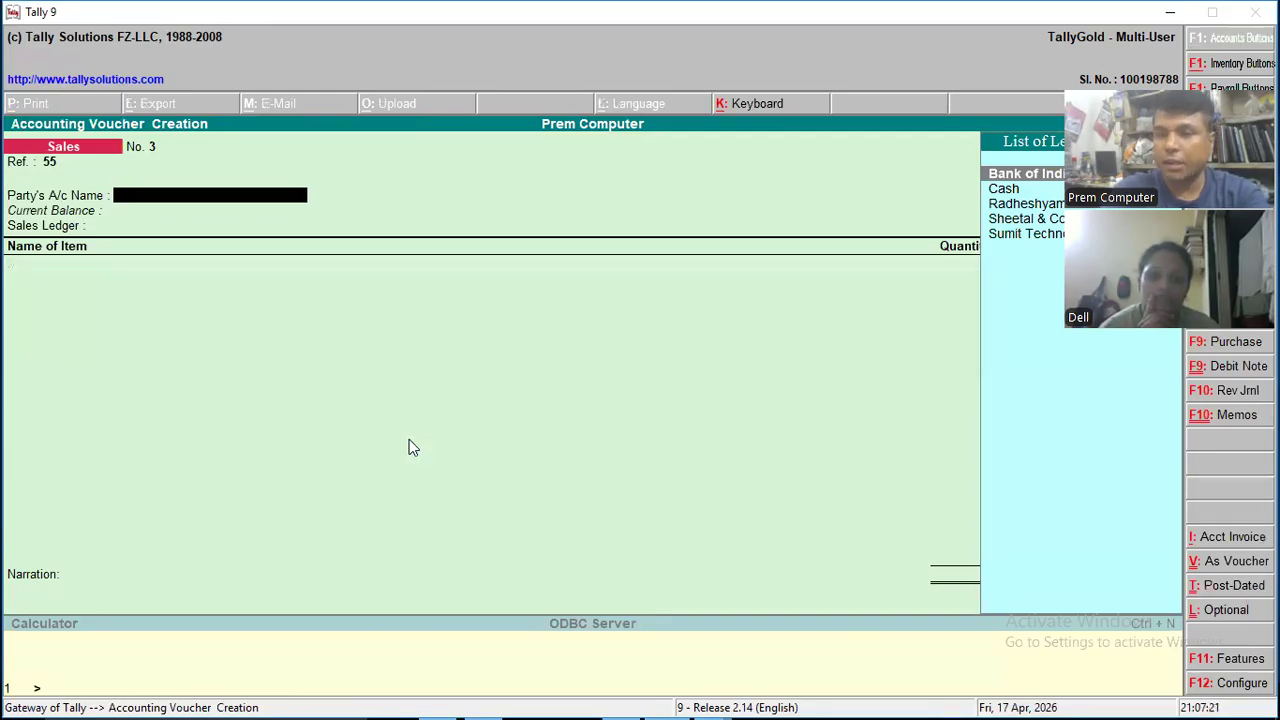
pyautogui.press('Return')
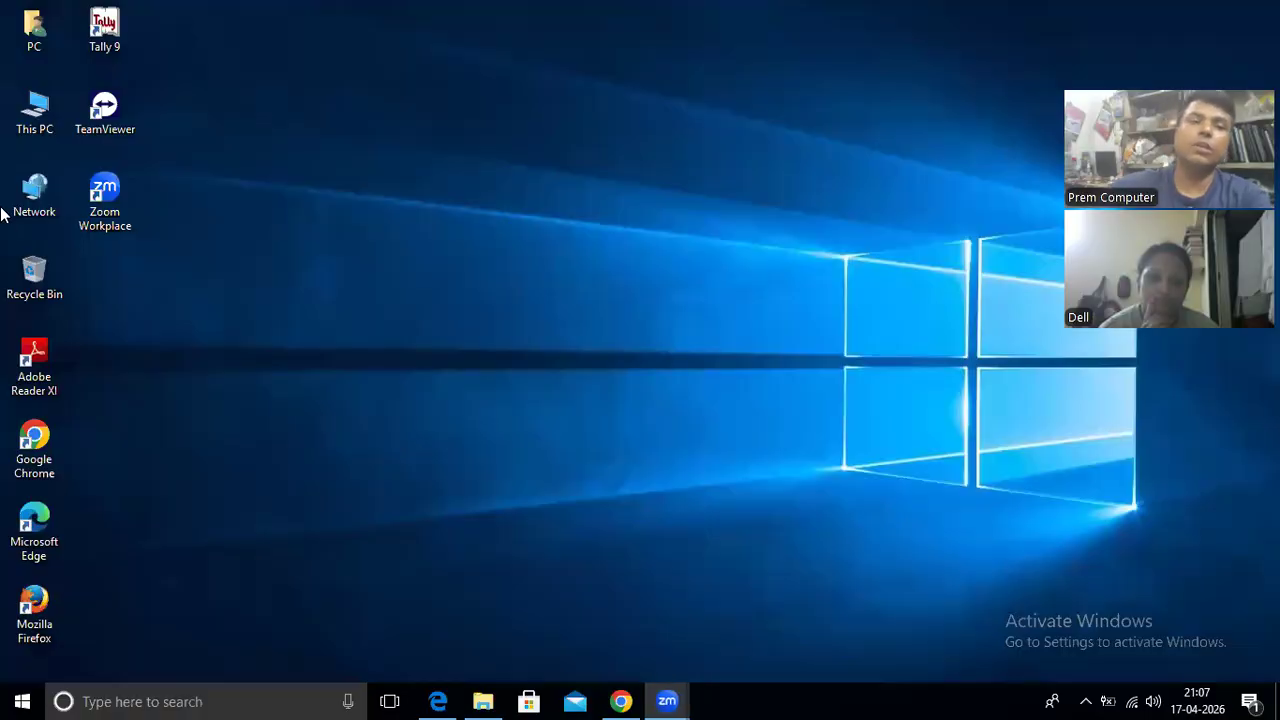
# - Relaunch Tally 9 and start a new sales voucher with reference 55
pyautogui.doubleClick(110, 30)
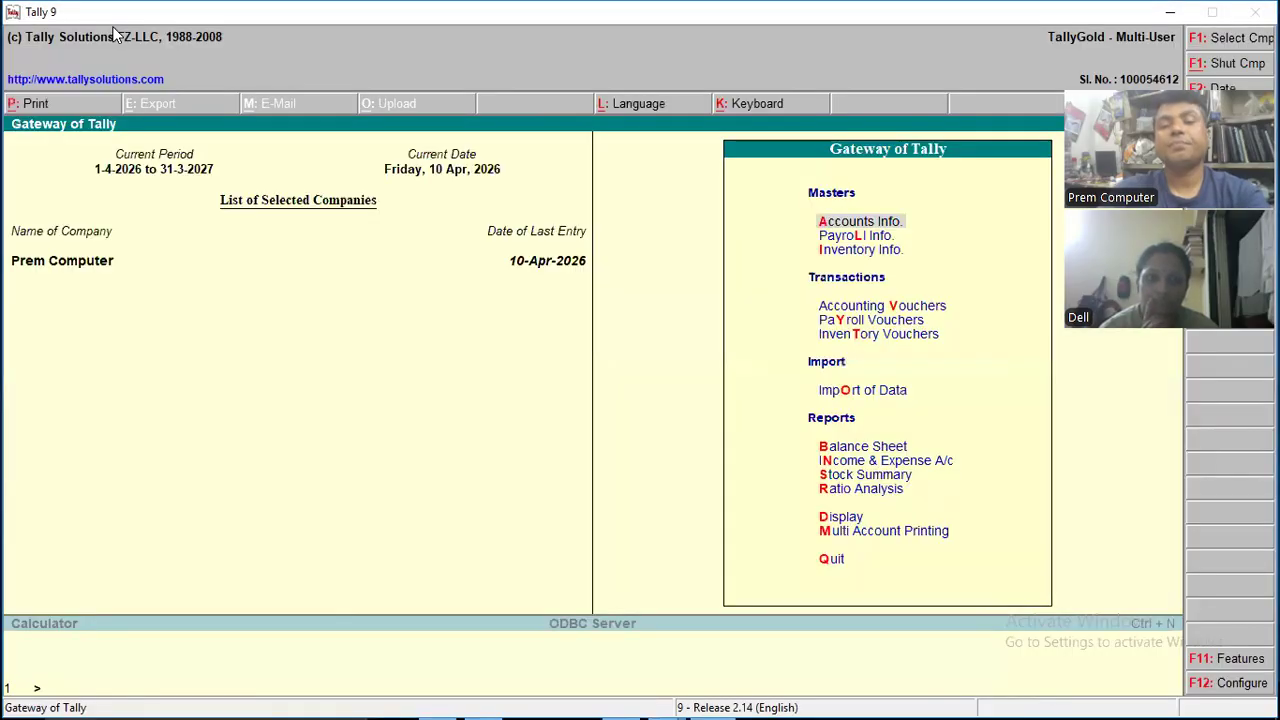
pyautogui.press('Down')
pyautogui.press('Down')
pyautogui.press('Down')
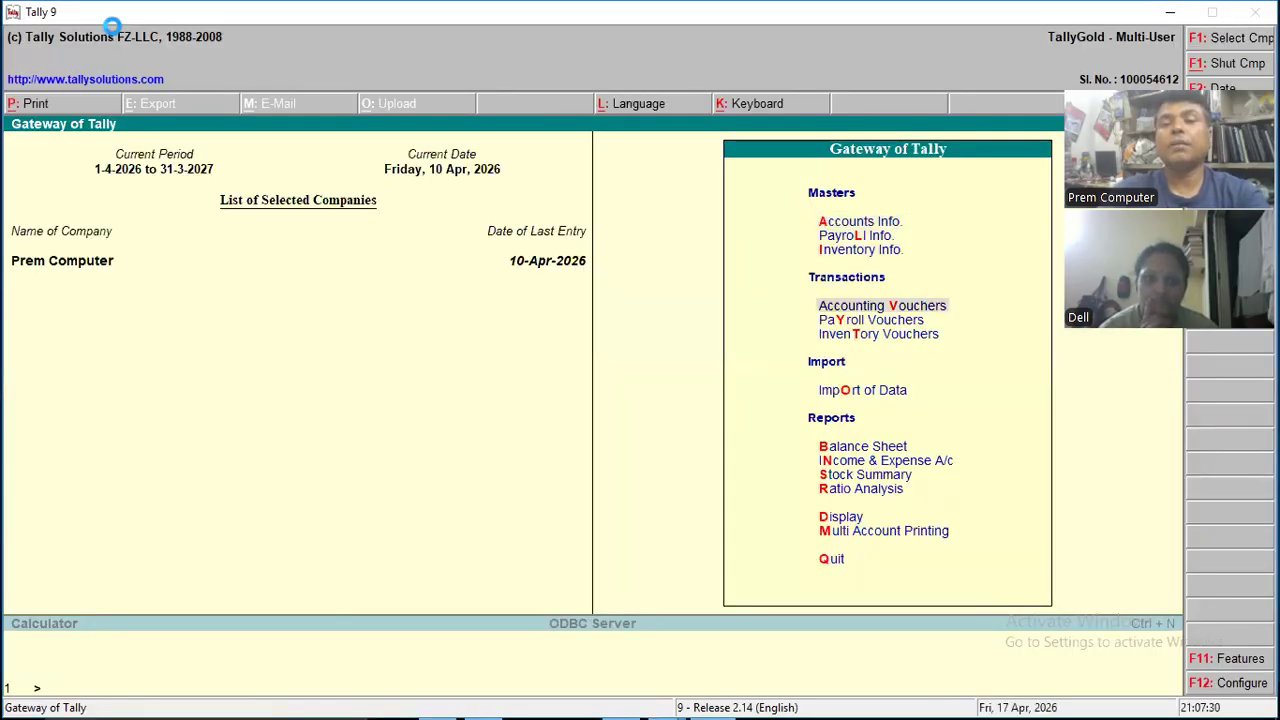
pyautogui.press('Return')
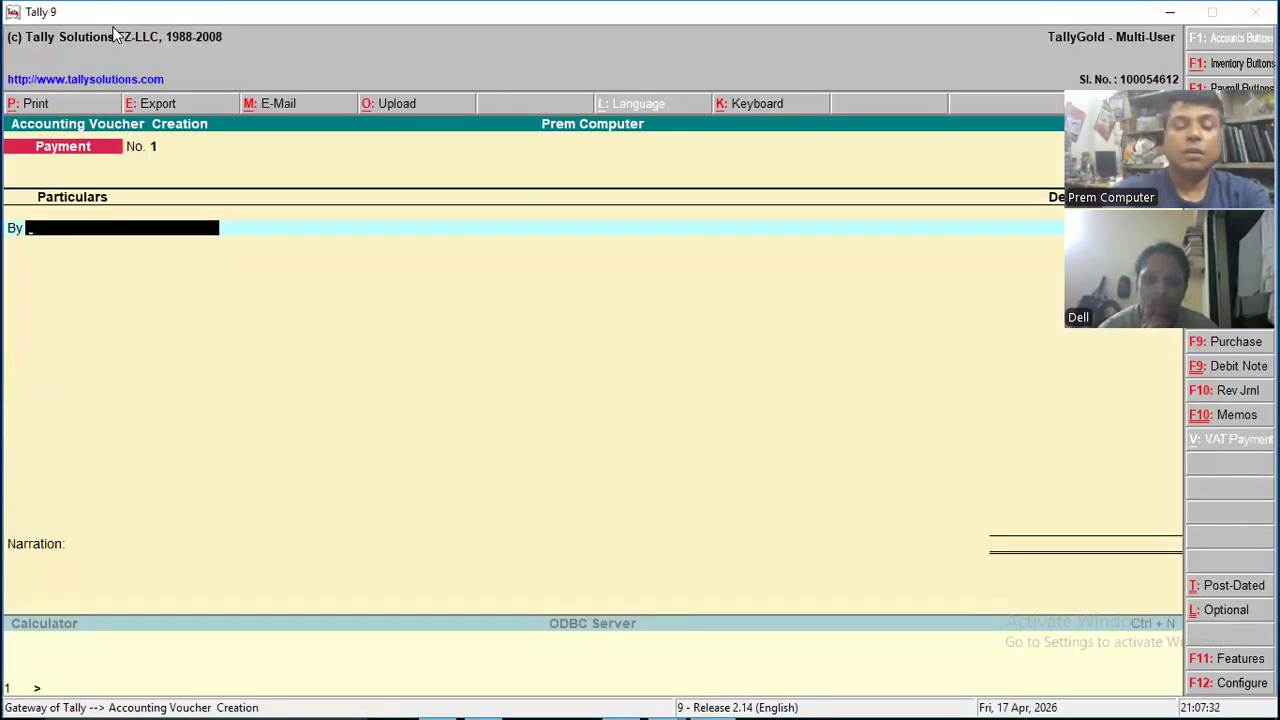
pyautogui.press('F8')
pyautogui.write('55')
pyautogui.press('Return')
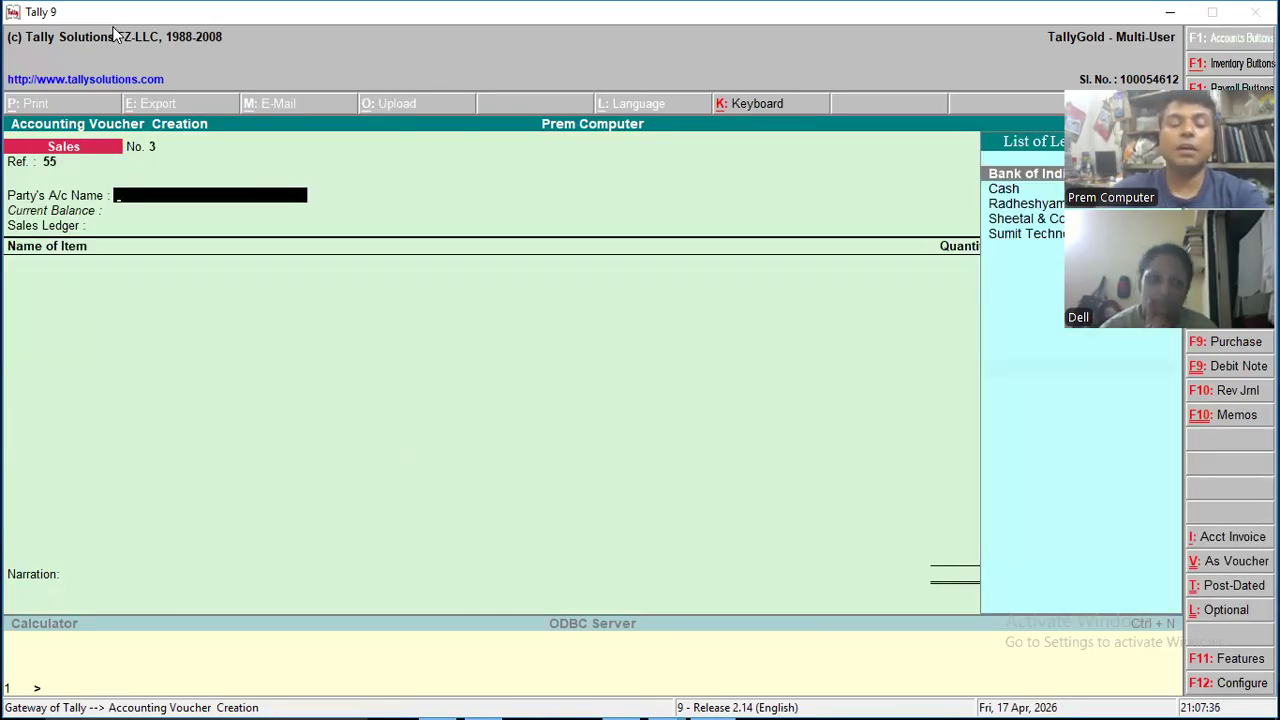
# - Create a new party ledger named Sharma & Sons from the voucher's party account, leaving the alias blank
pyautogui.hotkey('alt', 'c')
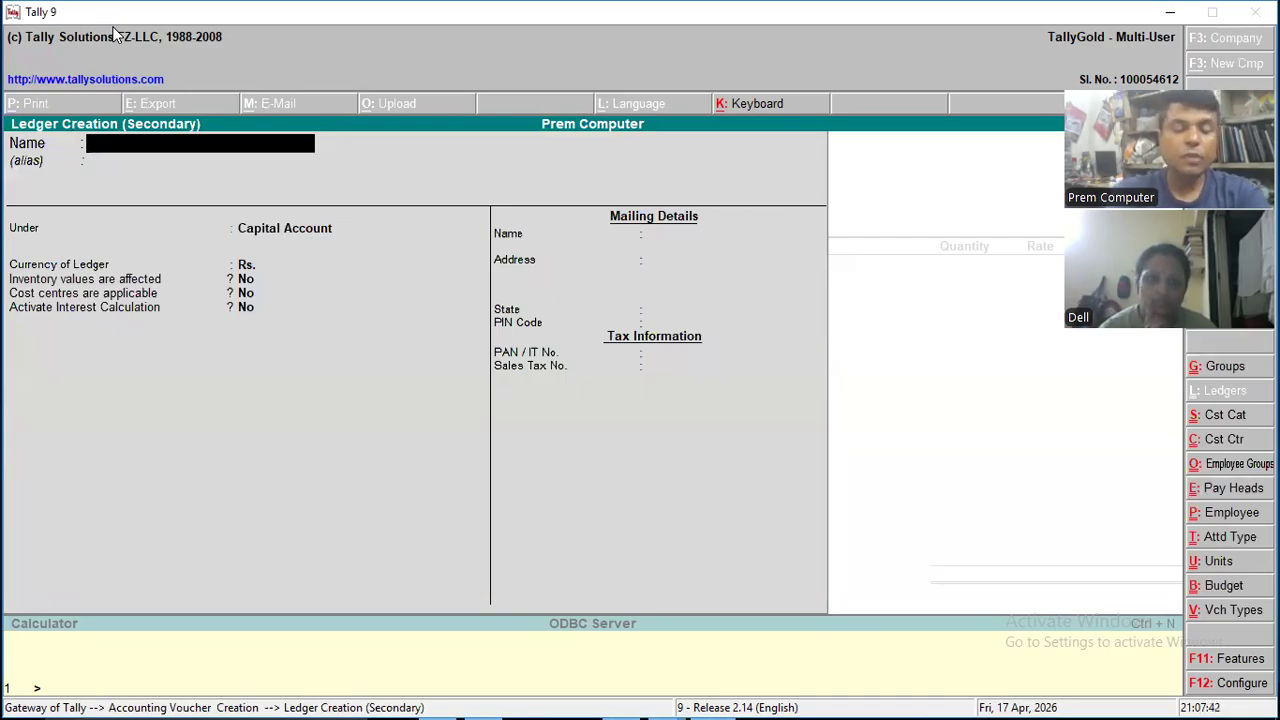
pyautogui.write('Sh')
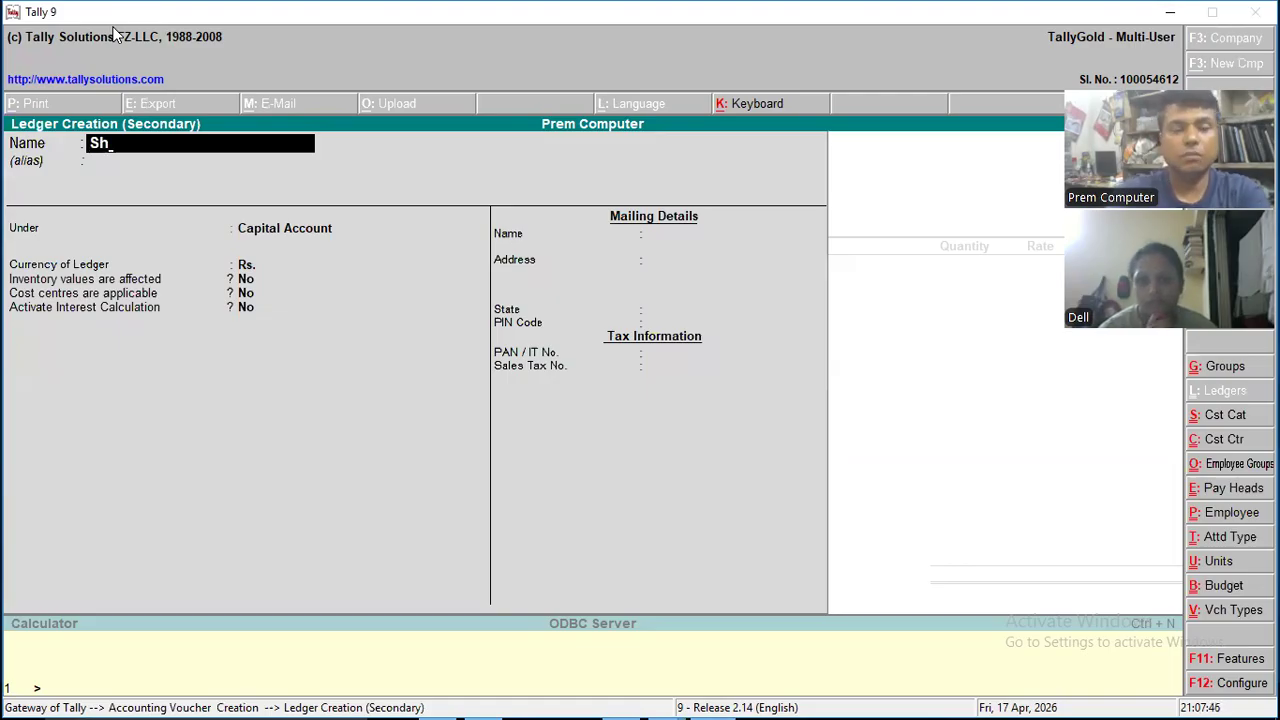
pyautogui.write('arma')
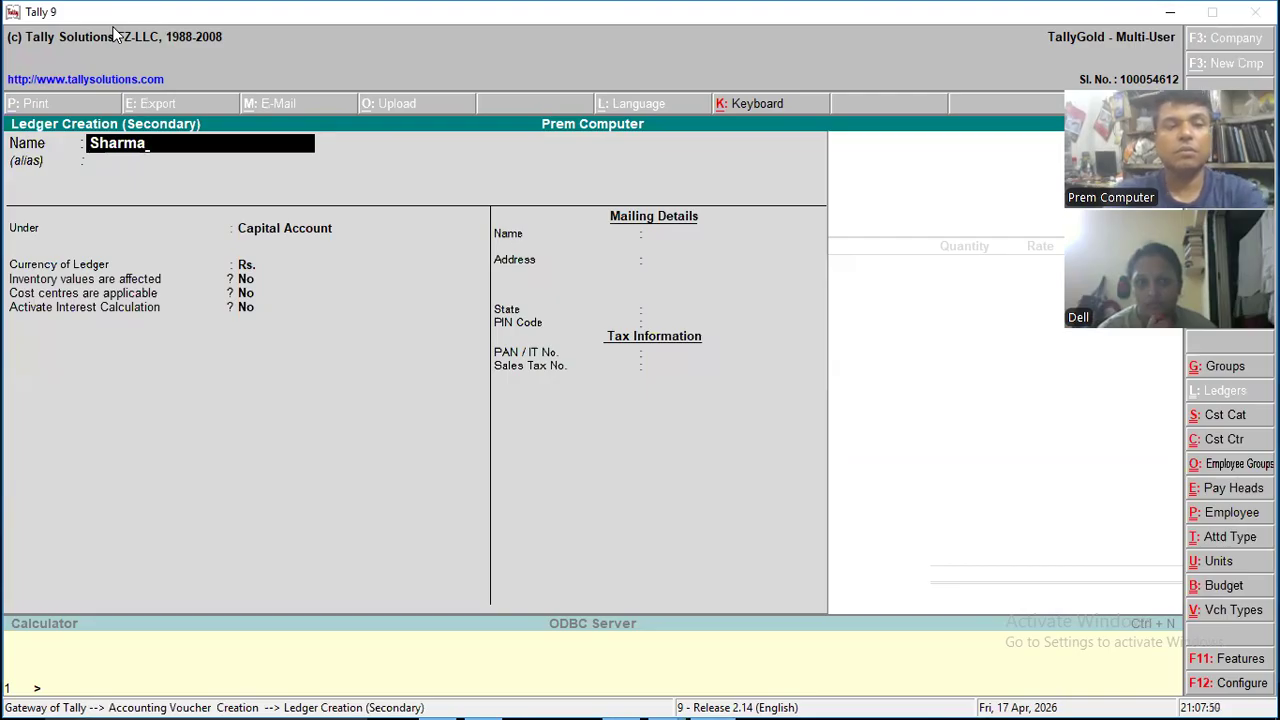
pyautogui.write('&')
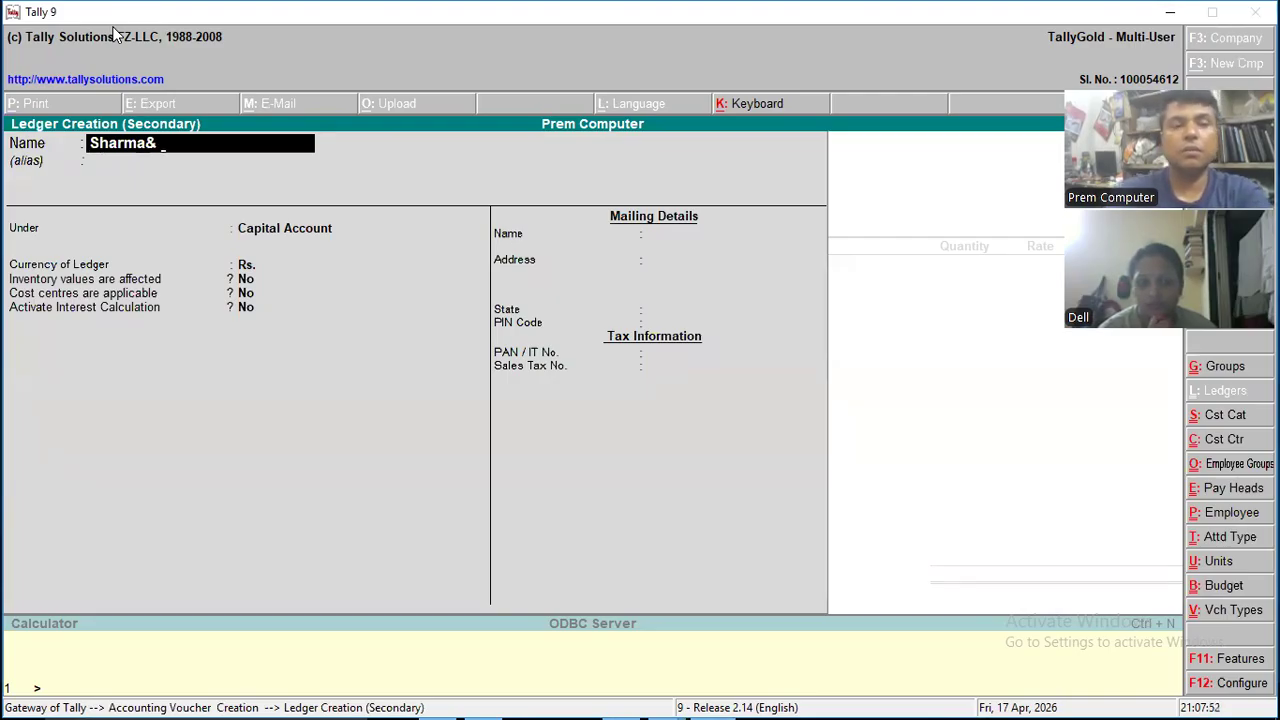
pyautogui.press('BackSpace')
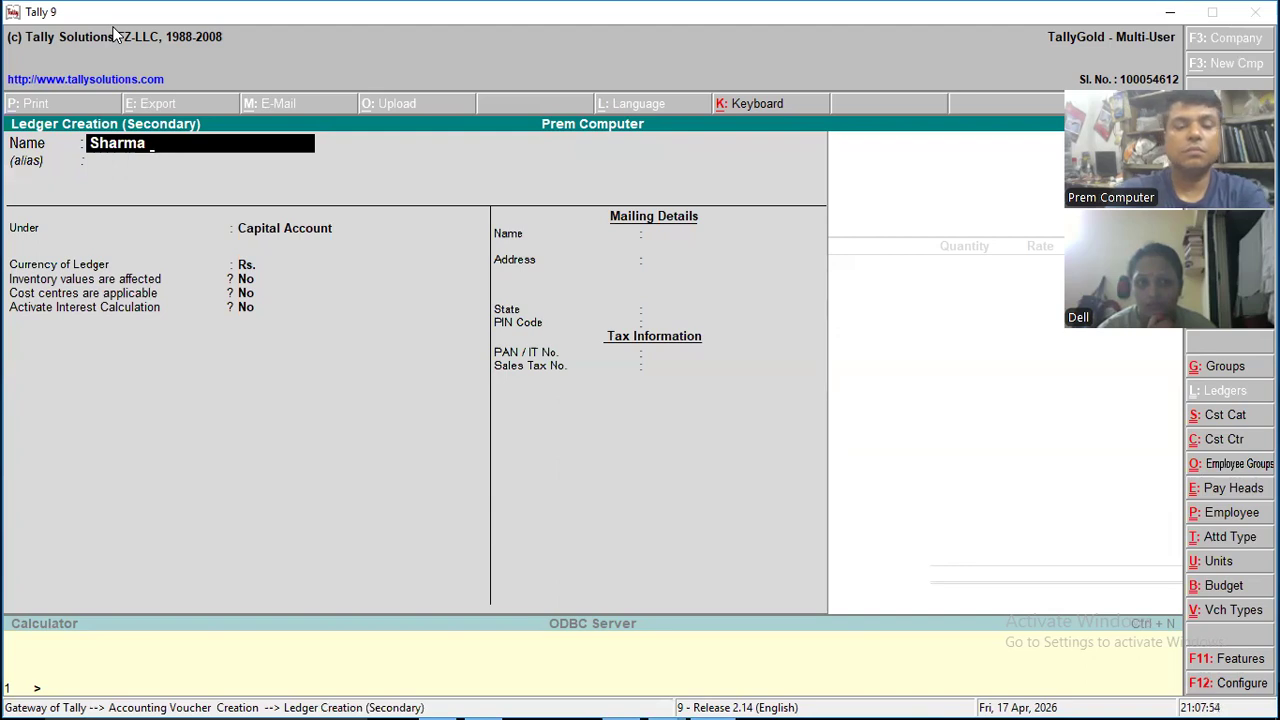
pyautogui.write('& Sons')
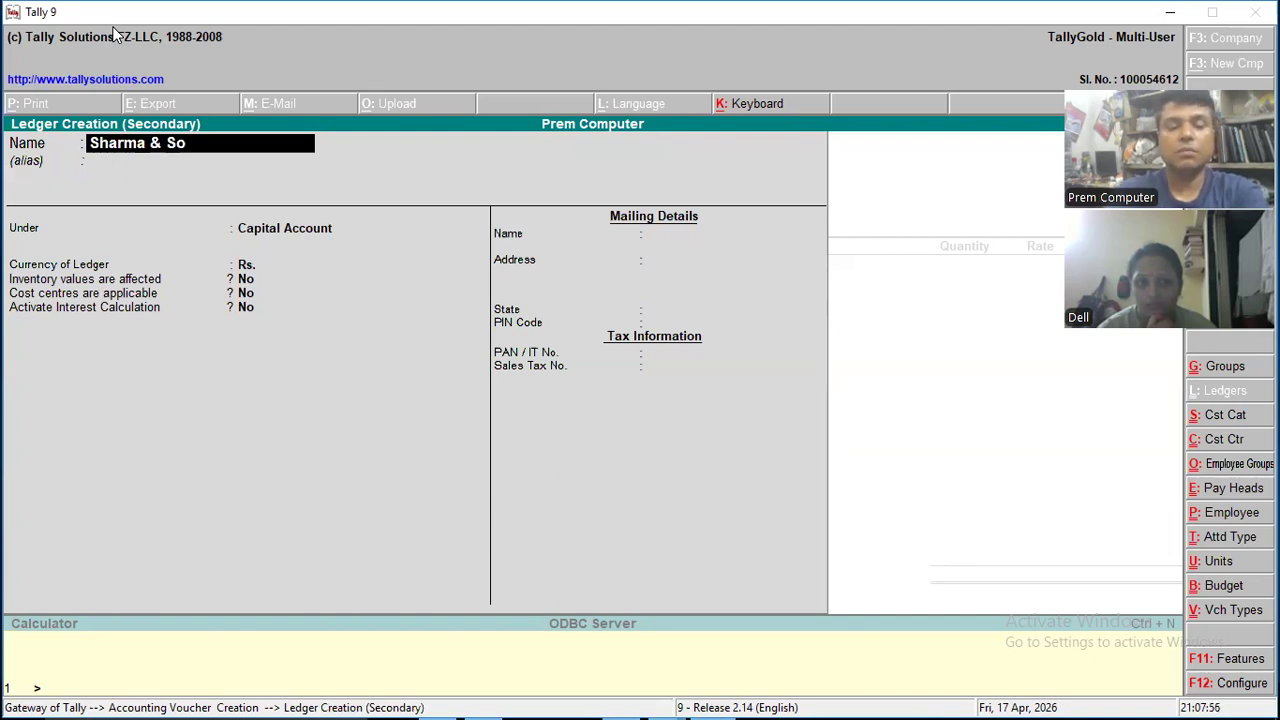
pyautogui.press('BackSpace')
pyautogui.write('s')
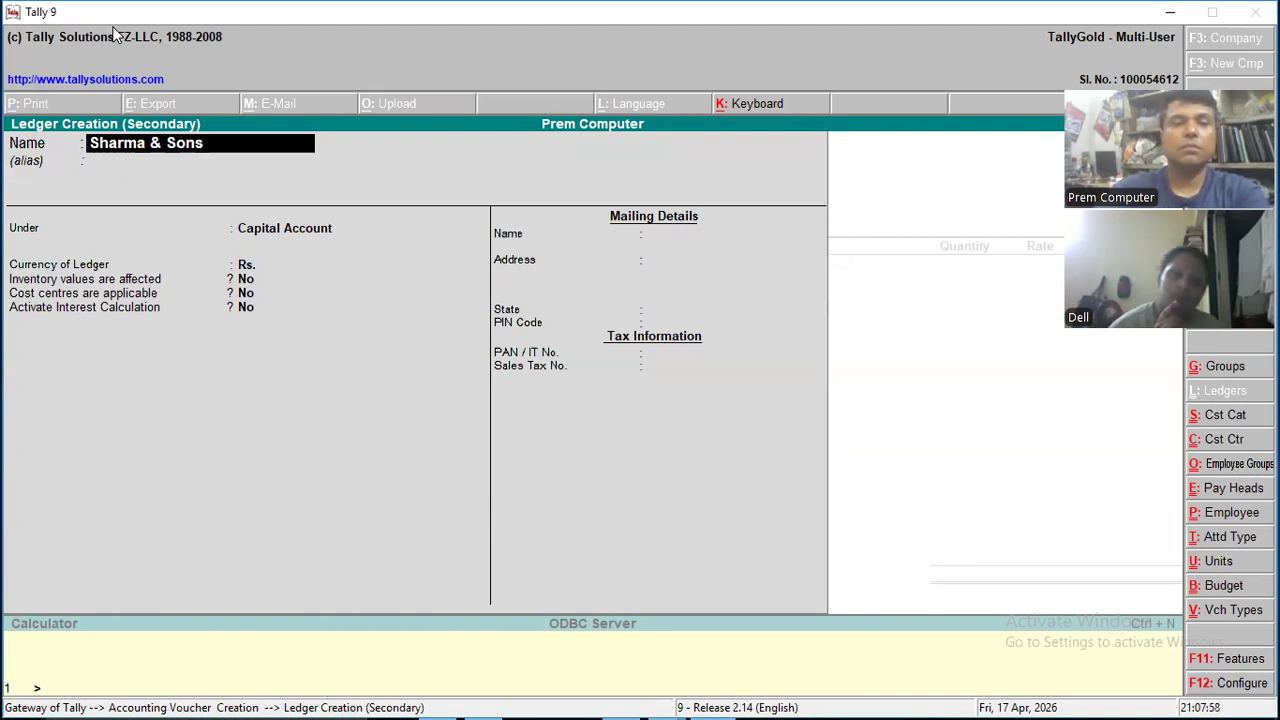
pyautogui.press('Return')
pyautogui.press('Return')
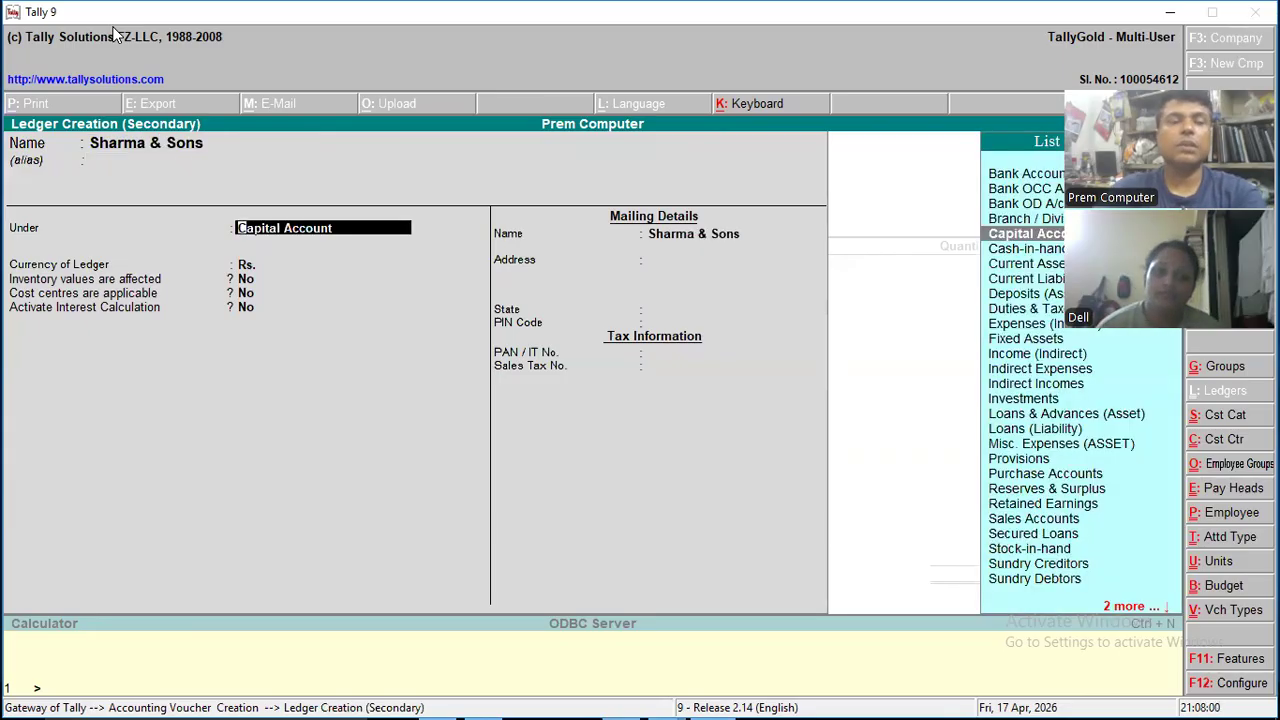
# - Group the Sharma & Sons ledger under Sundry Debtors and accept the default currency, bill-by-bill, credit, inventory and cost centre settings
pyautogui.write('Su')
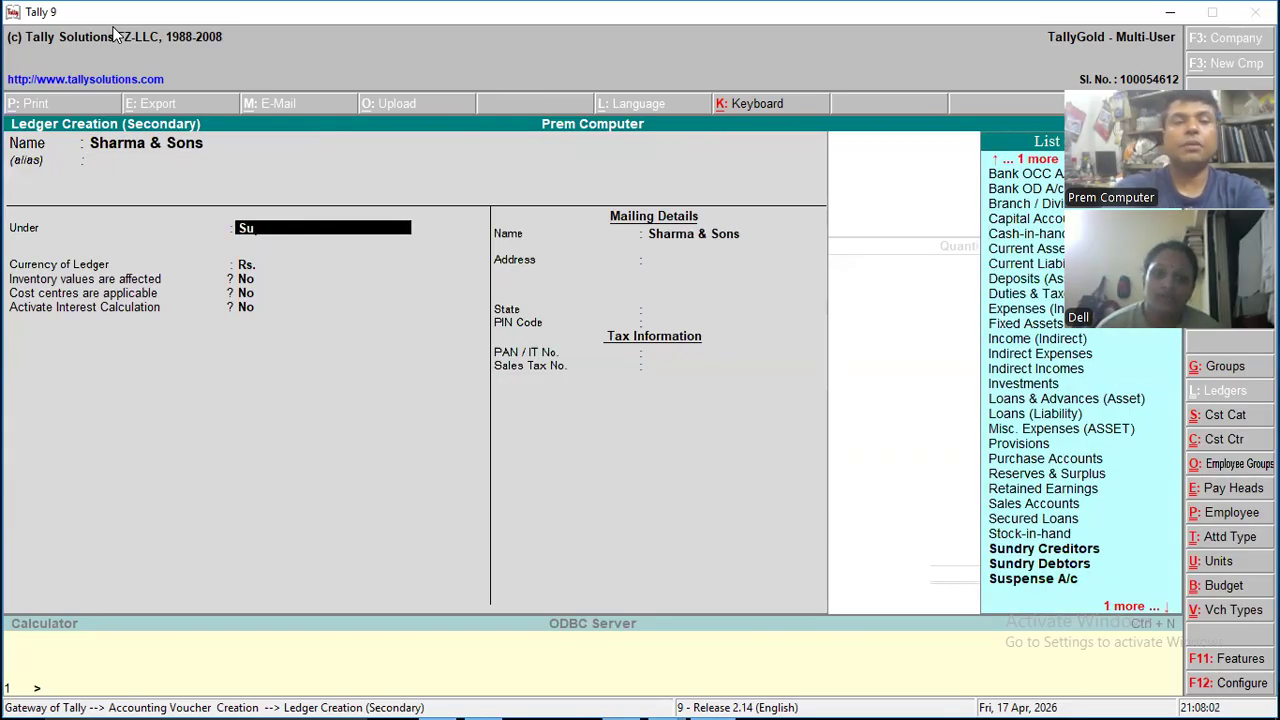
pyautogui.press('Down')
pyautogui.press('Return')
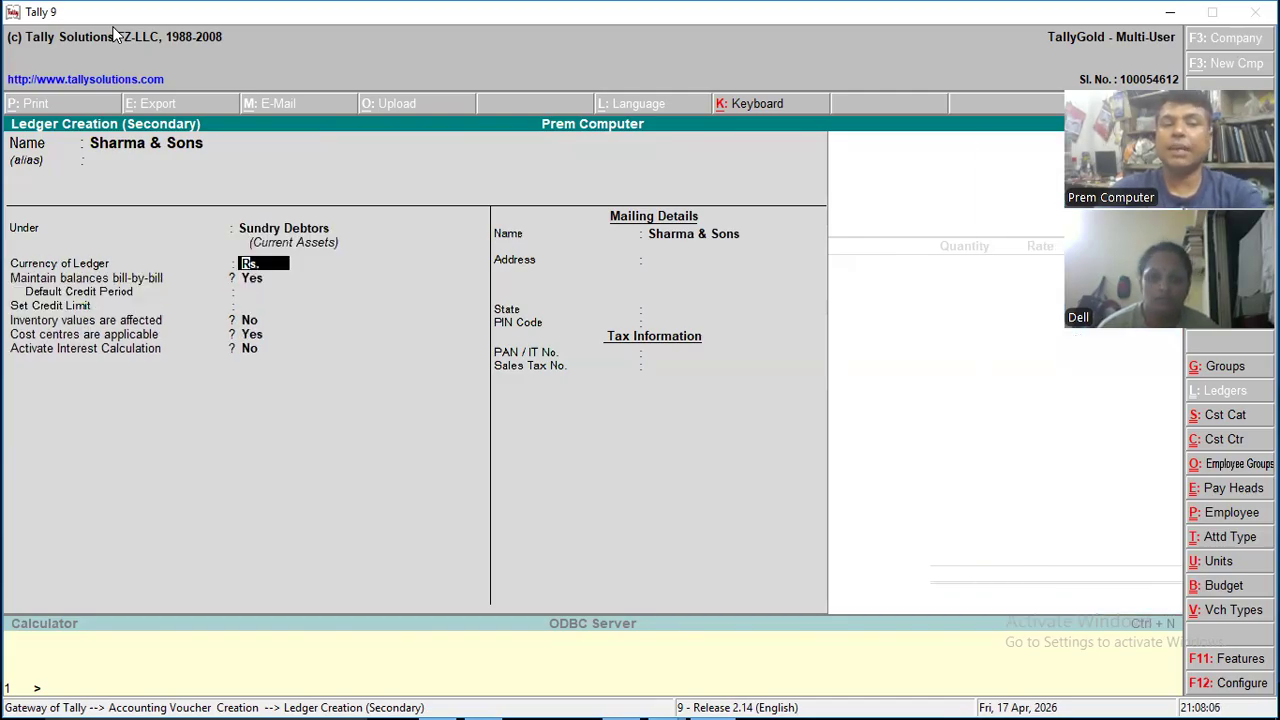
pyautogui.press('Return')
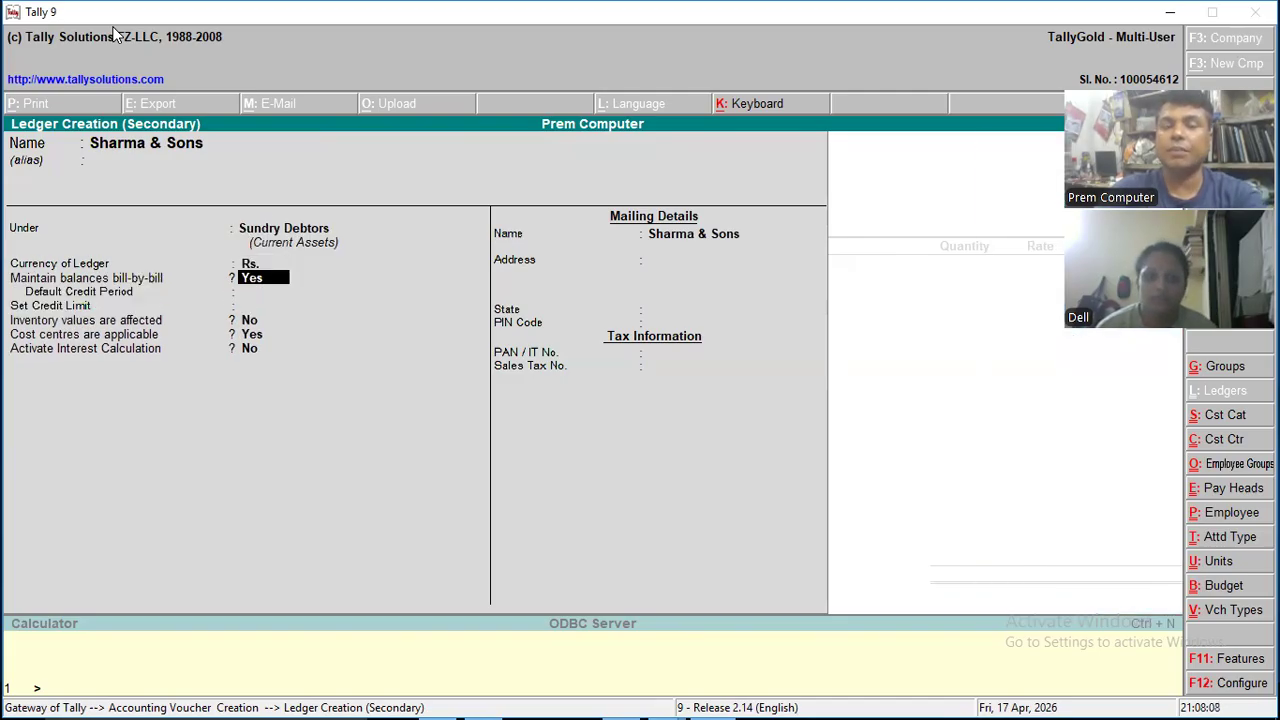
pyautogui.press('Return')
pyautogui.press('Return')
pyautogui.press('Return')
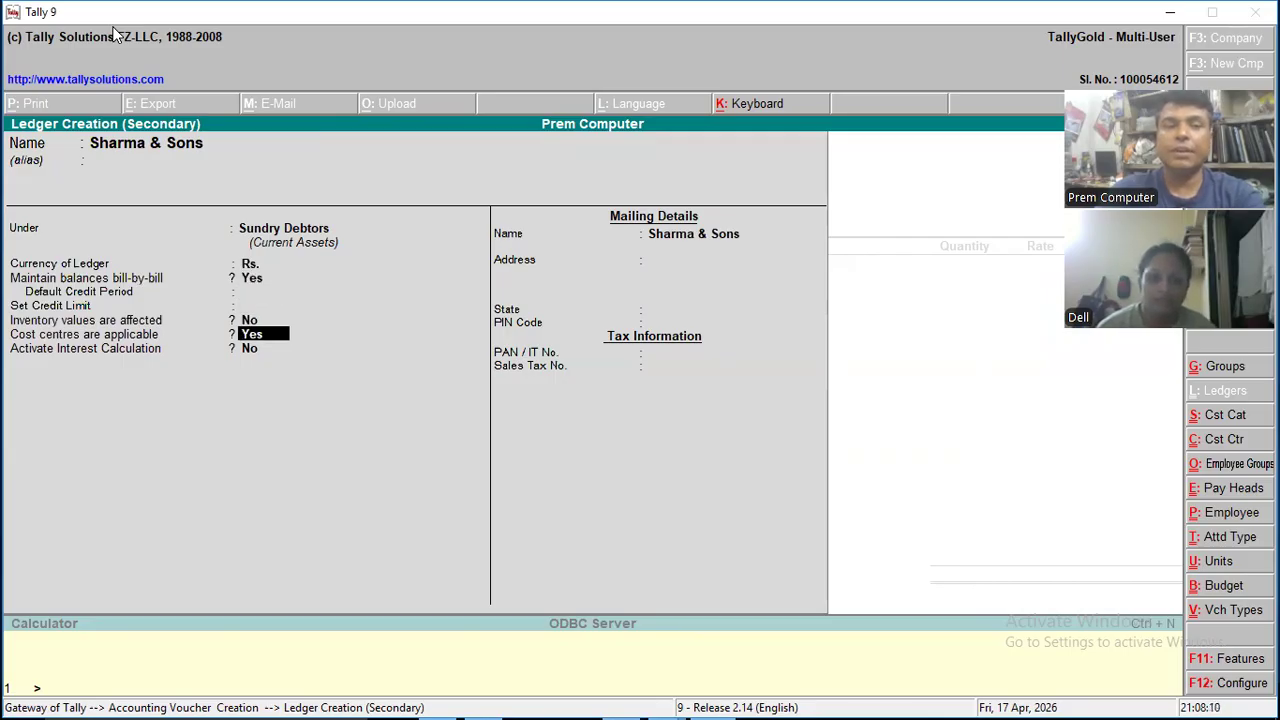
pyautogui.press('Return')
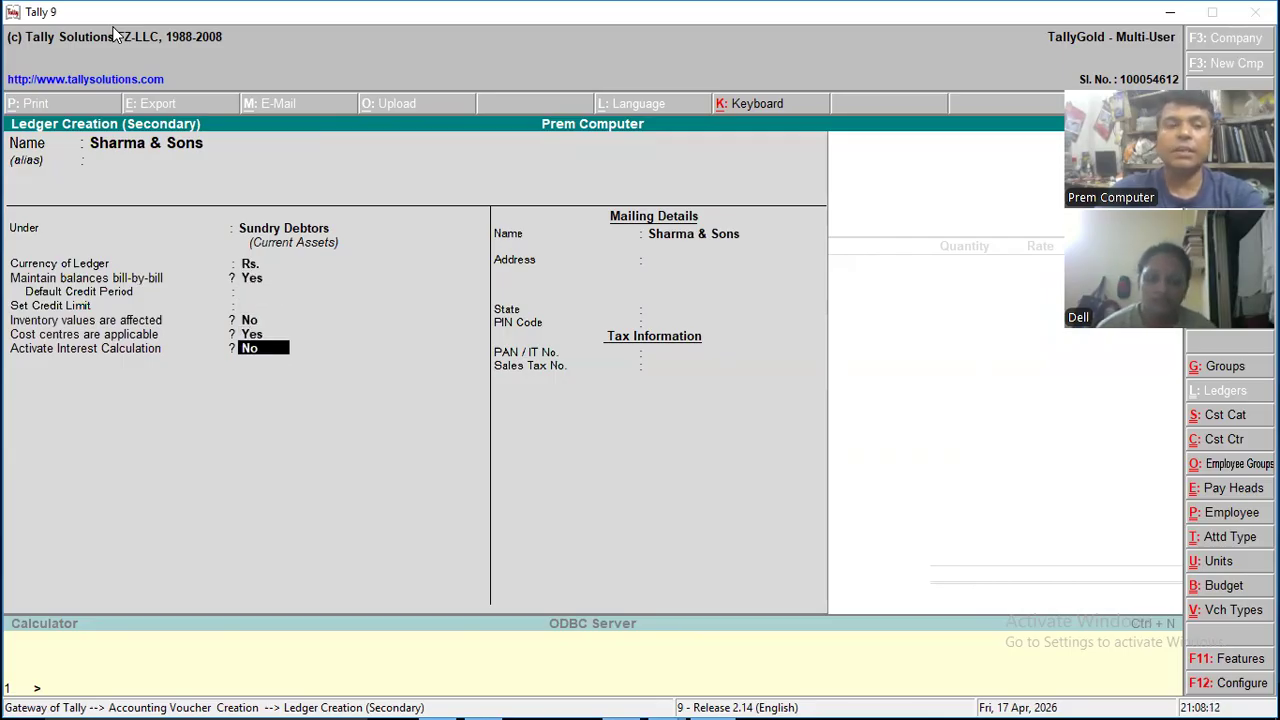
# - Activate interest calculation for the ledger, with transaction-by-transaction calculation, override for each transaction and override of advanced parameters all set to Yes
pyautogui.write('y')
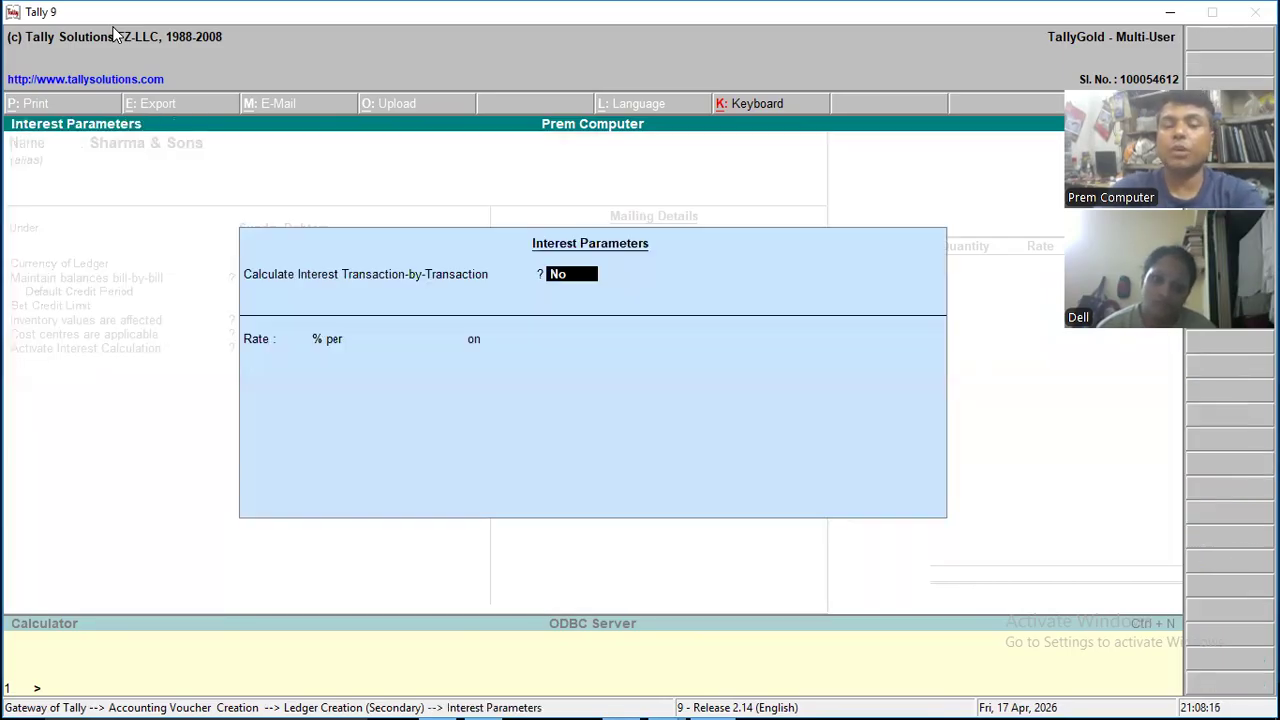
pyautogui.write('y')
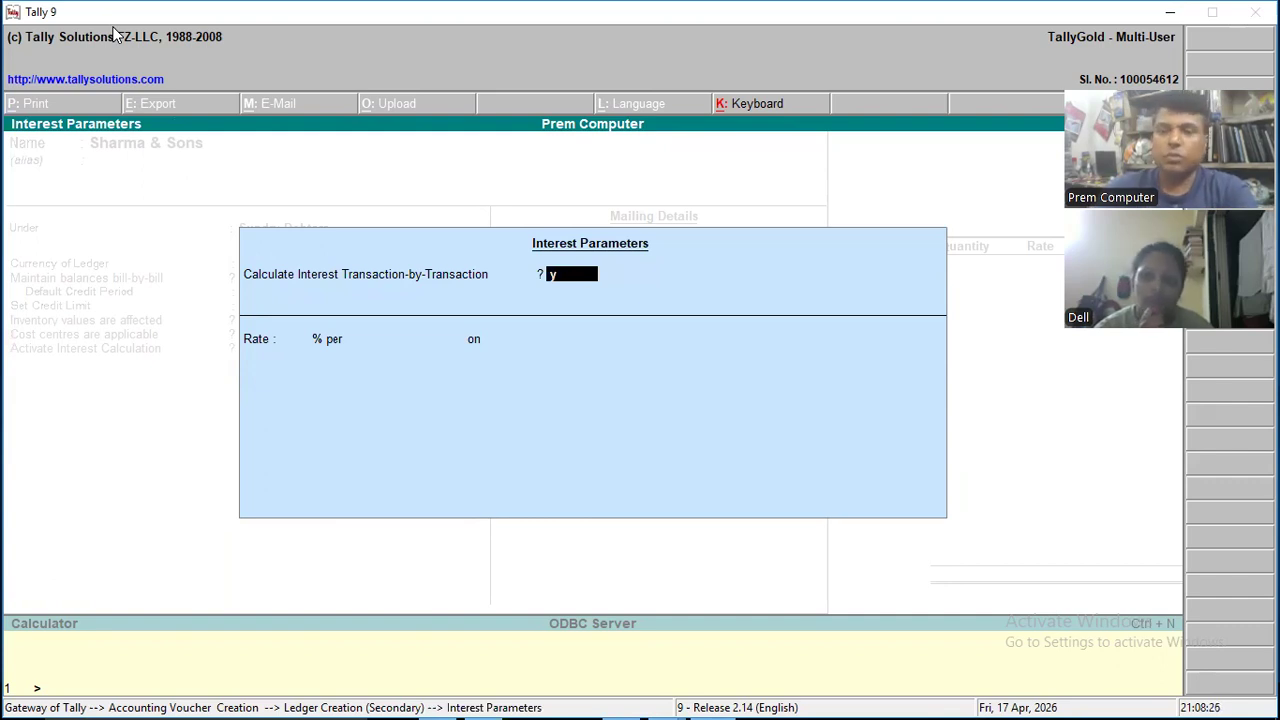
pyautogui.press('Return')
pyautogui.press('Return')
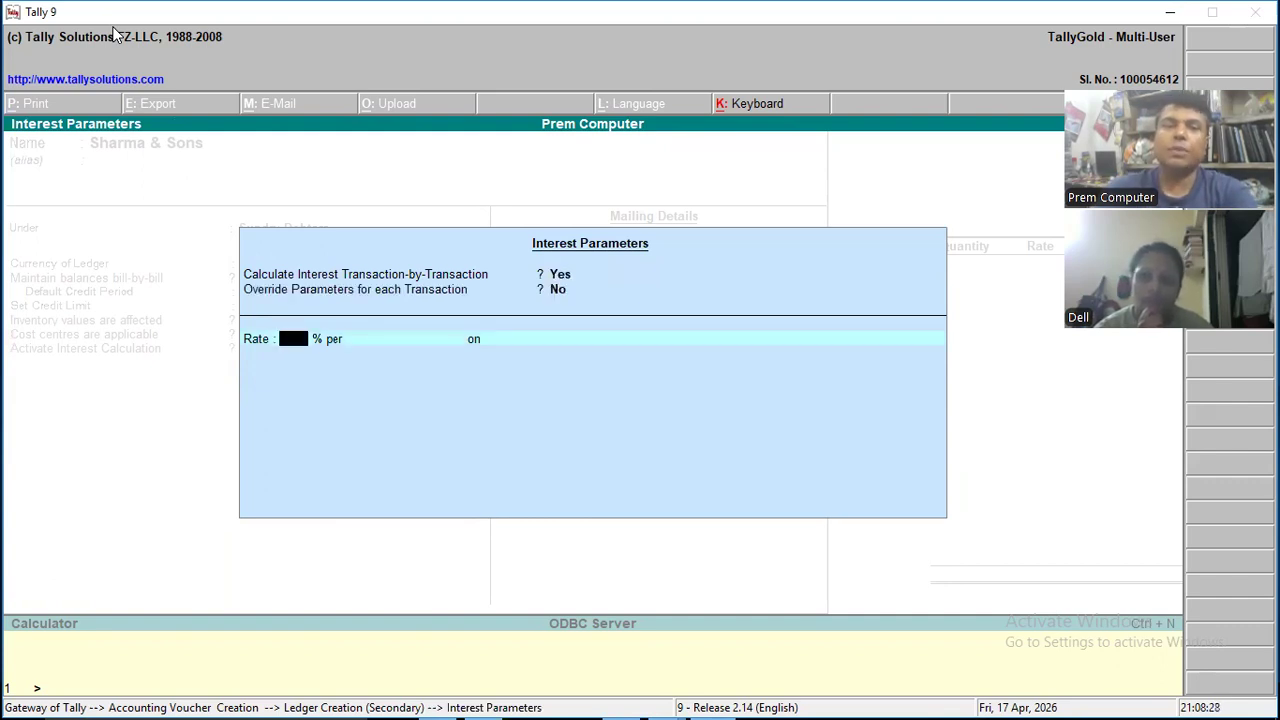
pyautogui.press('BackSpace')
pyautogui.write('y')
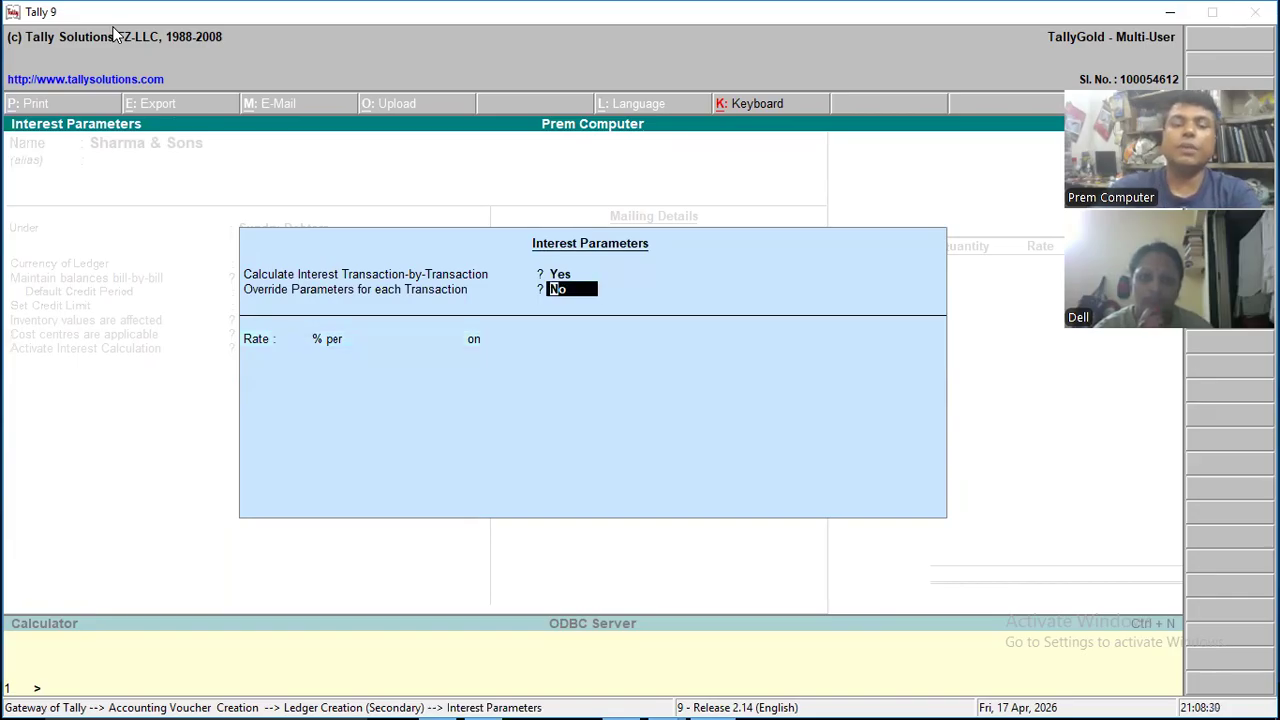
pyautogui.press('Return')
pyautogui.press('Return')
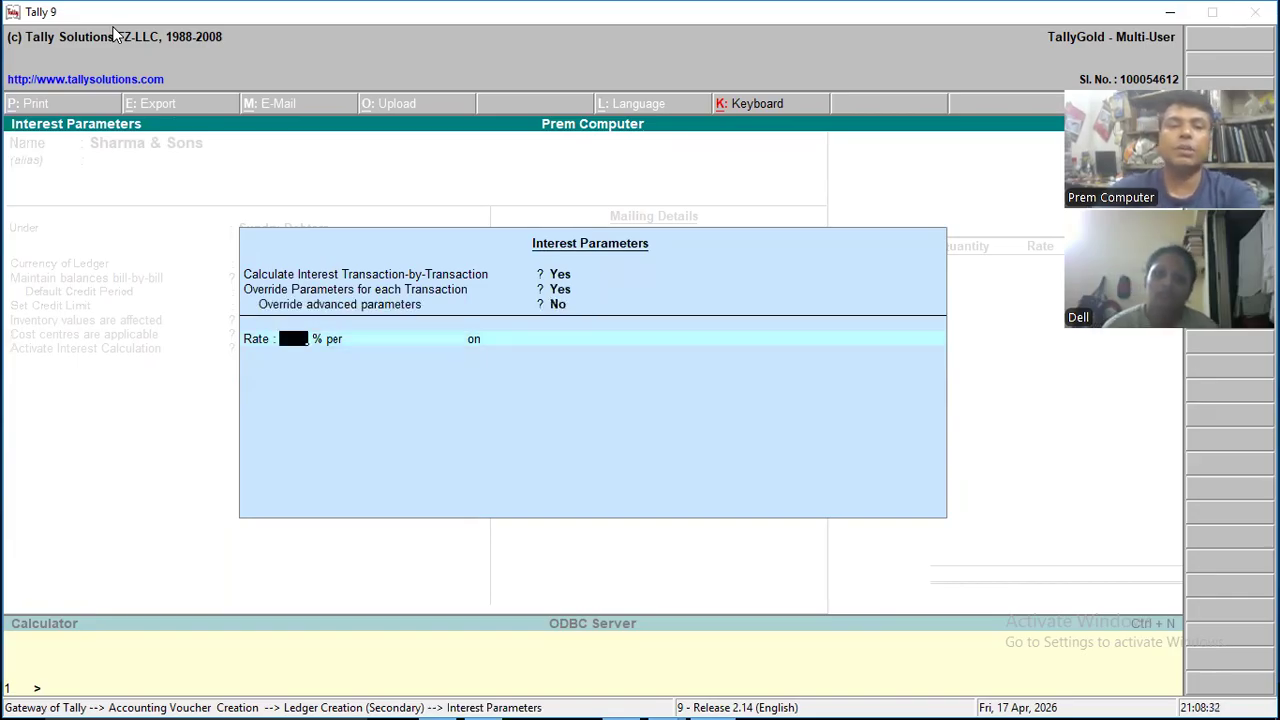
pyautogui.press('BackSpace')
pyautogui.write('y')
pyautogui.press('Return')
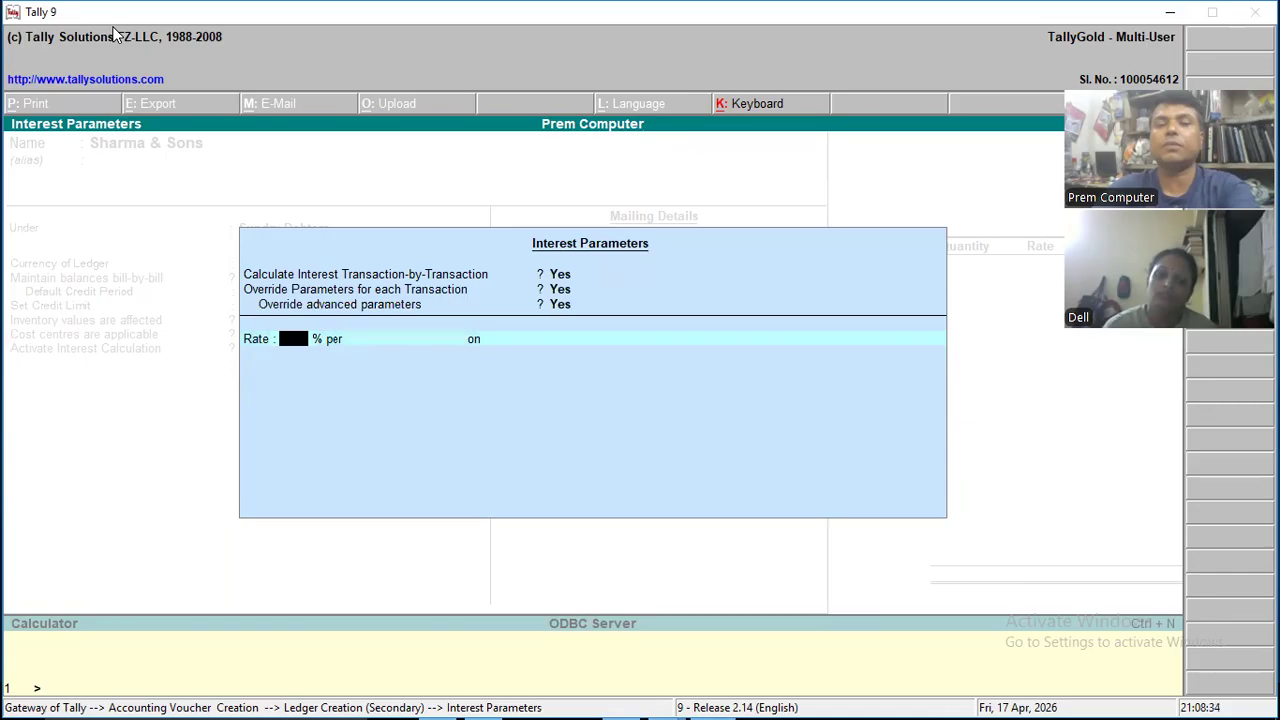
# - Set the interest rate to 5% per 30-Day Month on All Balances
pyautogui.write('5')
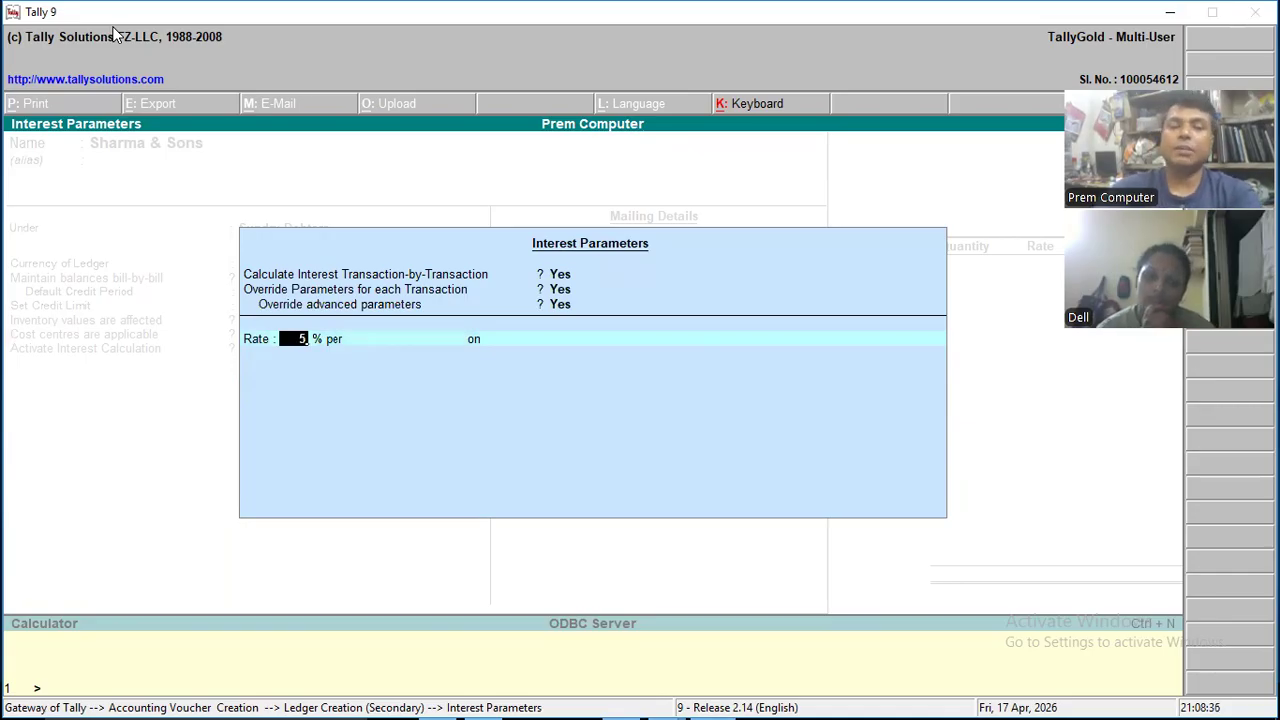
pyautogui.press('Return')
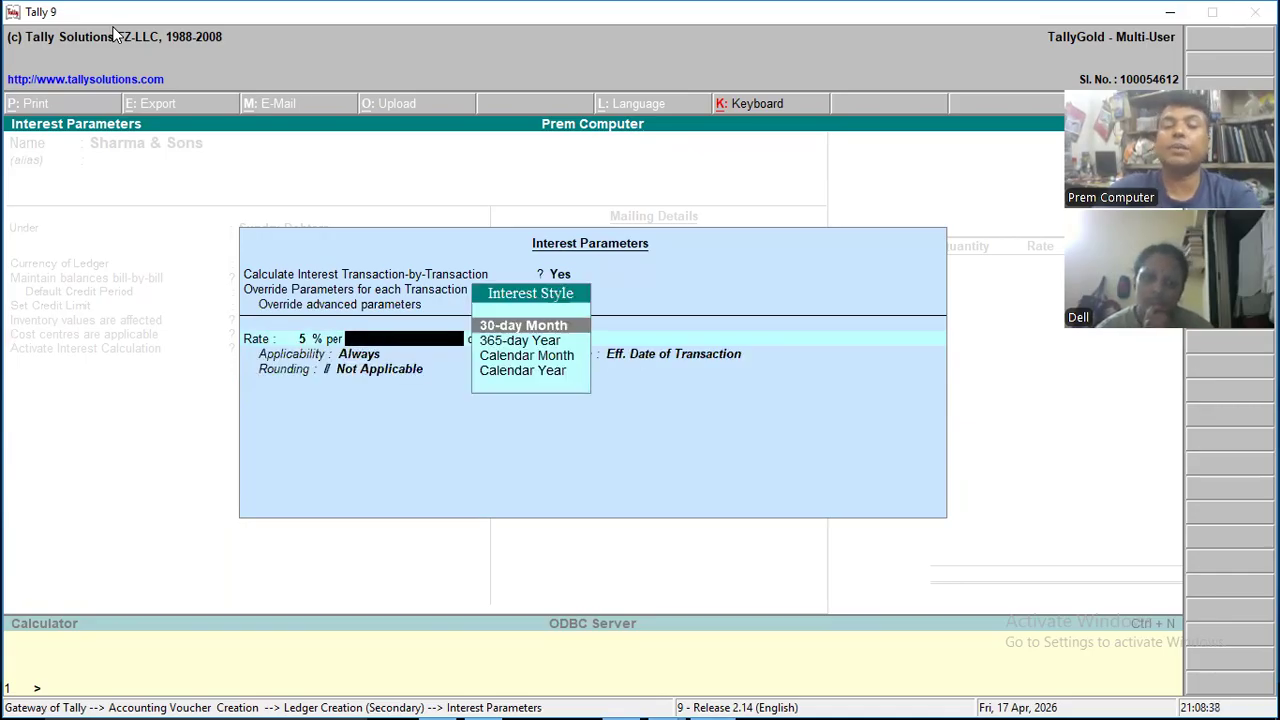
pyautogui.press('Return')
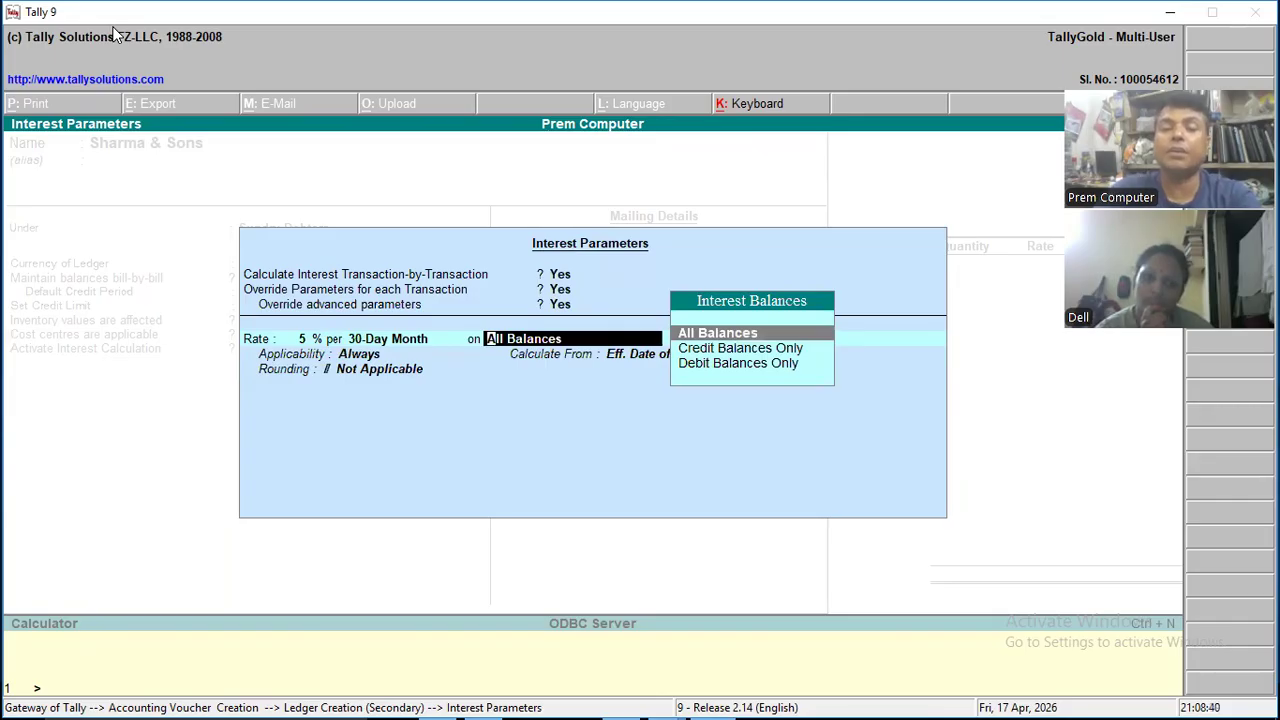
pyautogui.press('Return')
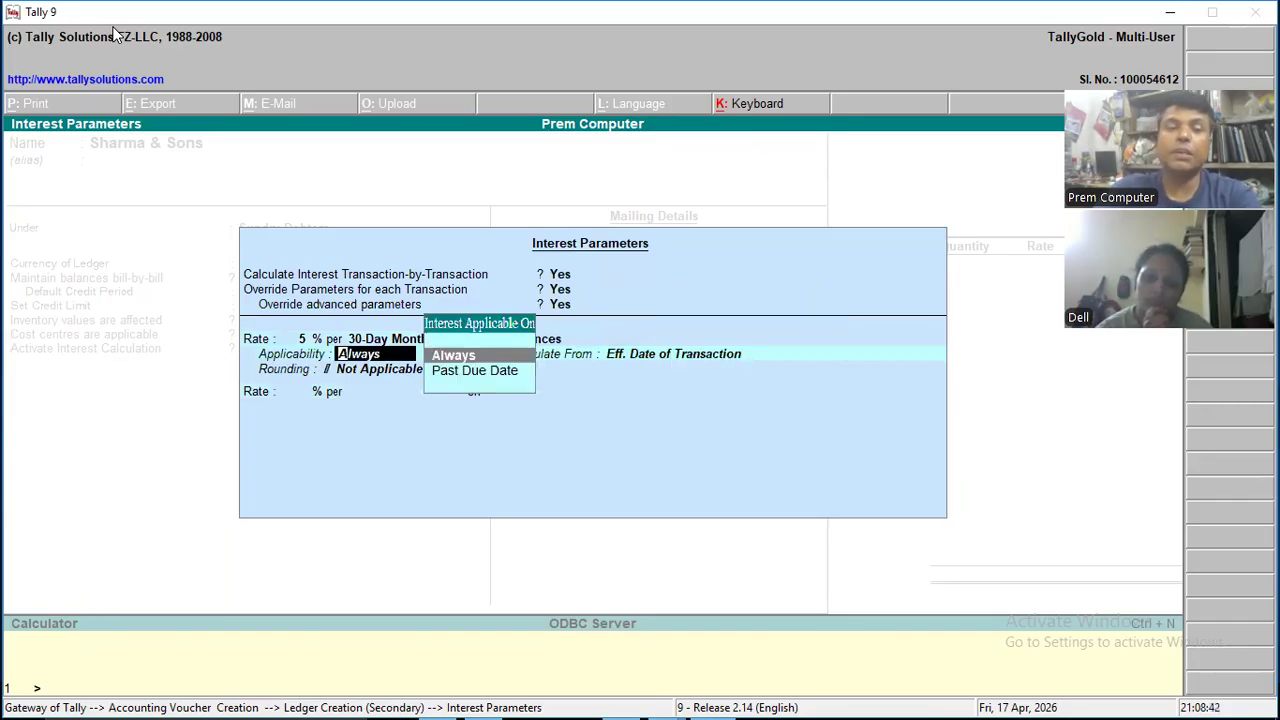
# - Make interest applicable past the due date, calculated from Eff. Date of Transaction, and save the ledger as the voucher's party
pyautogui.press('Down')
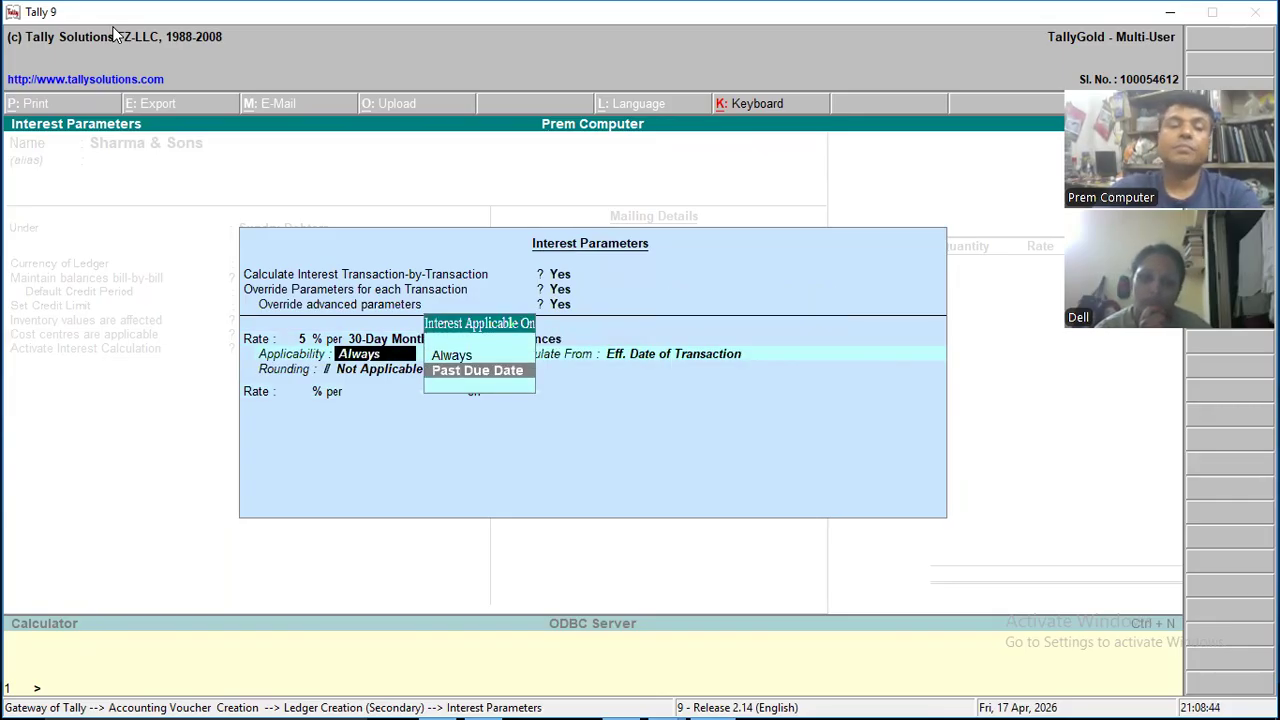
pyautogui.press('Return')
pyautogui.press('Return')
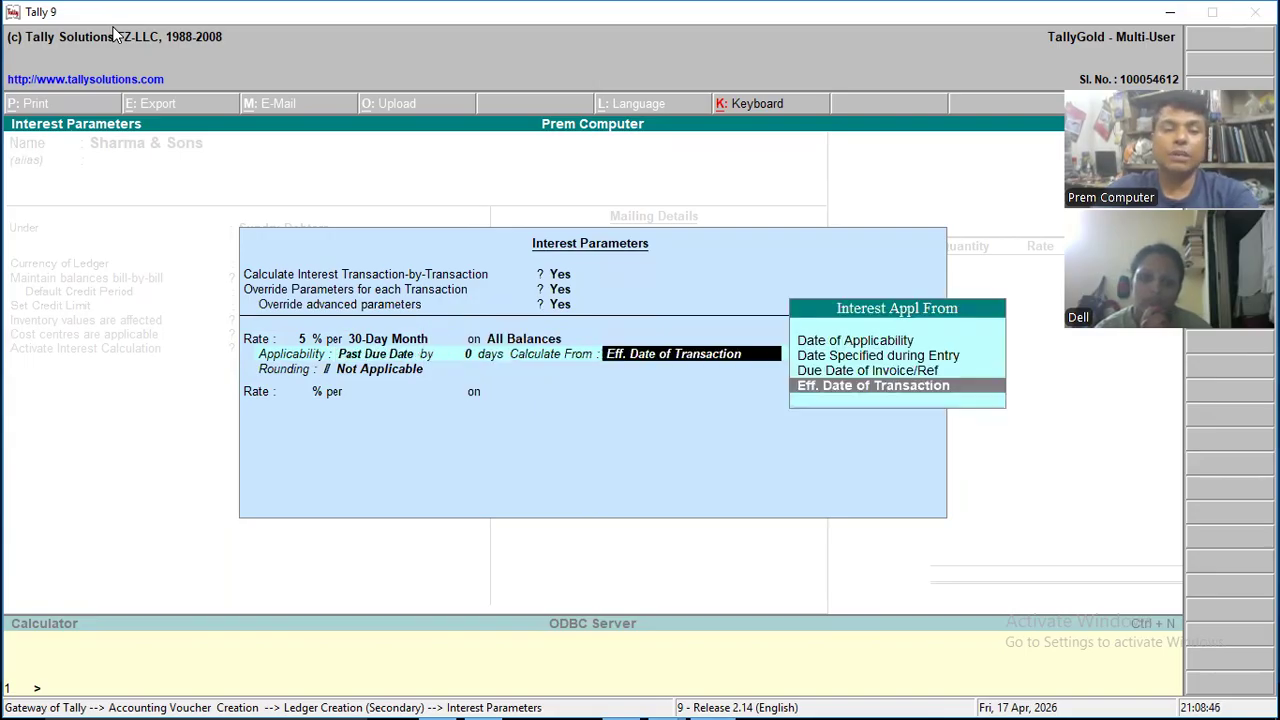
pyautogui.press('Return')
pyautogui.press('Return')
pyautogui.press('Return')
pyautogui.press('Return')
pyautogui.press('Return')
pyautogui.press('Return')
pyautogui.press('Return')
pyautogui.press('Return')
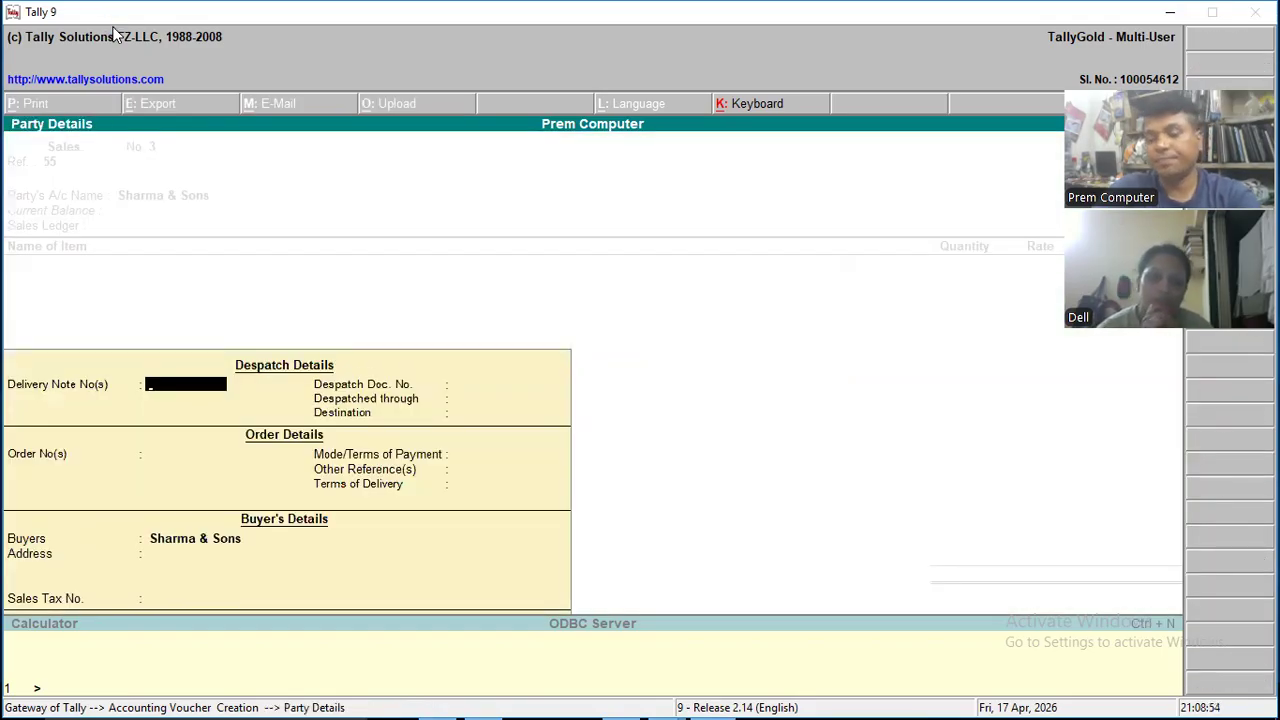
# - Enter delivery note number 854 dated 11-Apr-2025 in the despatch details
pyautogui.write('854')
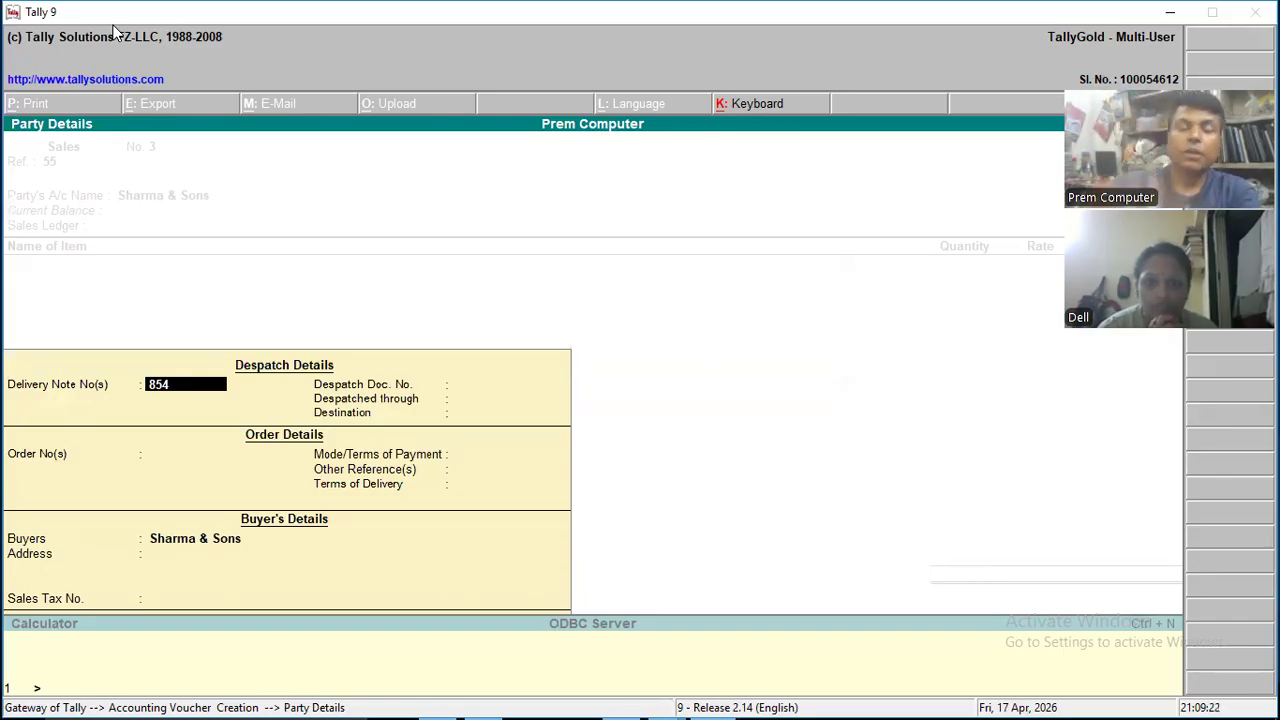
pyautogui.press('Return')
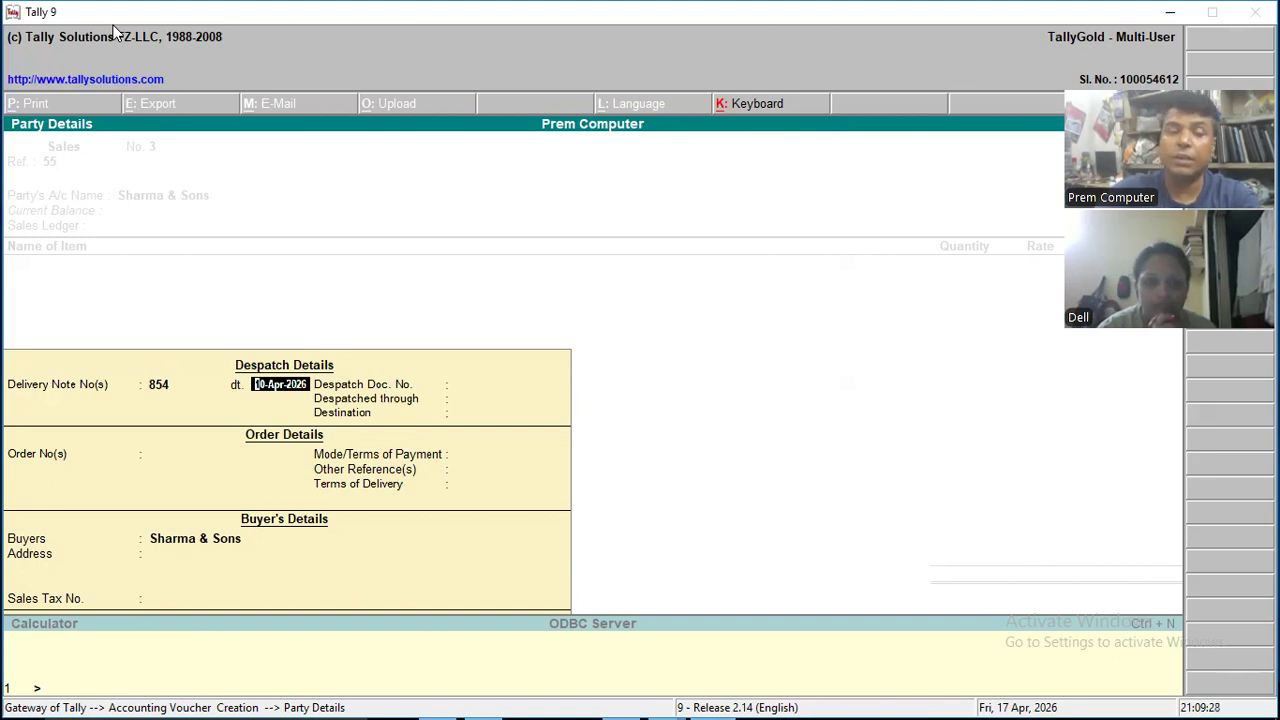
pyautogui.write('11')
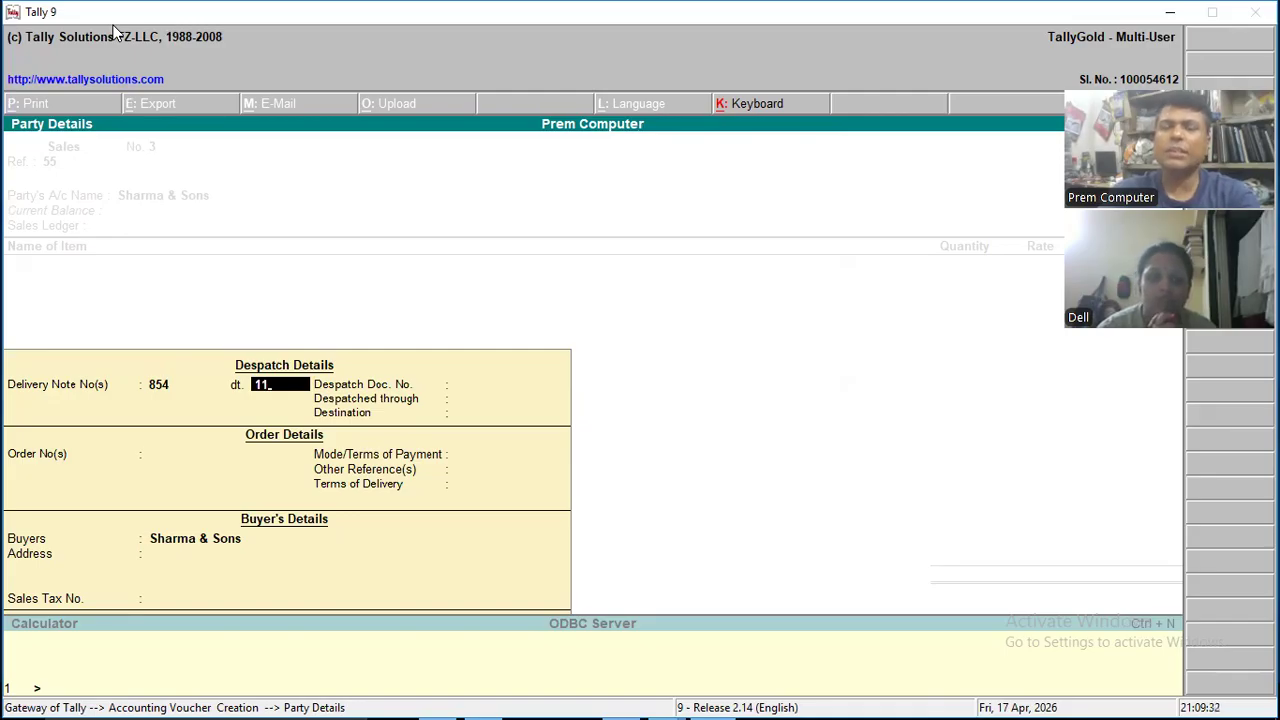
pyautogui.press('Return')
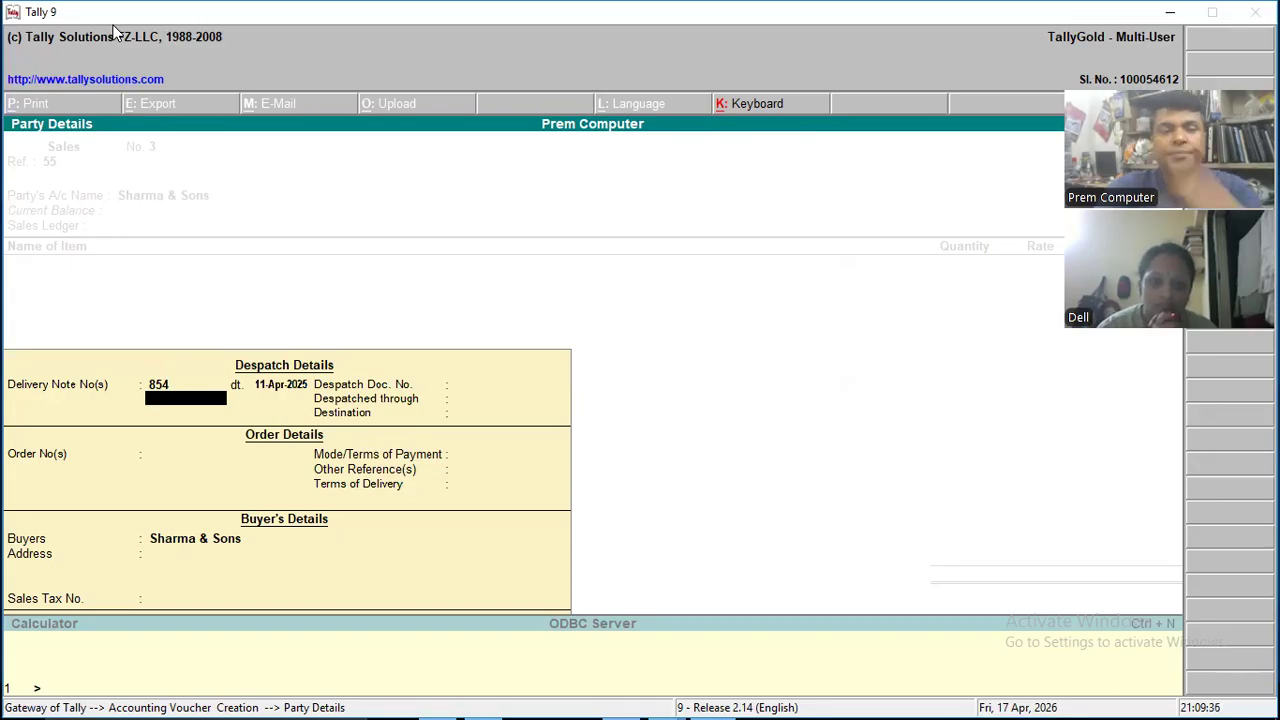
pyautogui.press('Return')
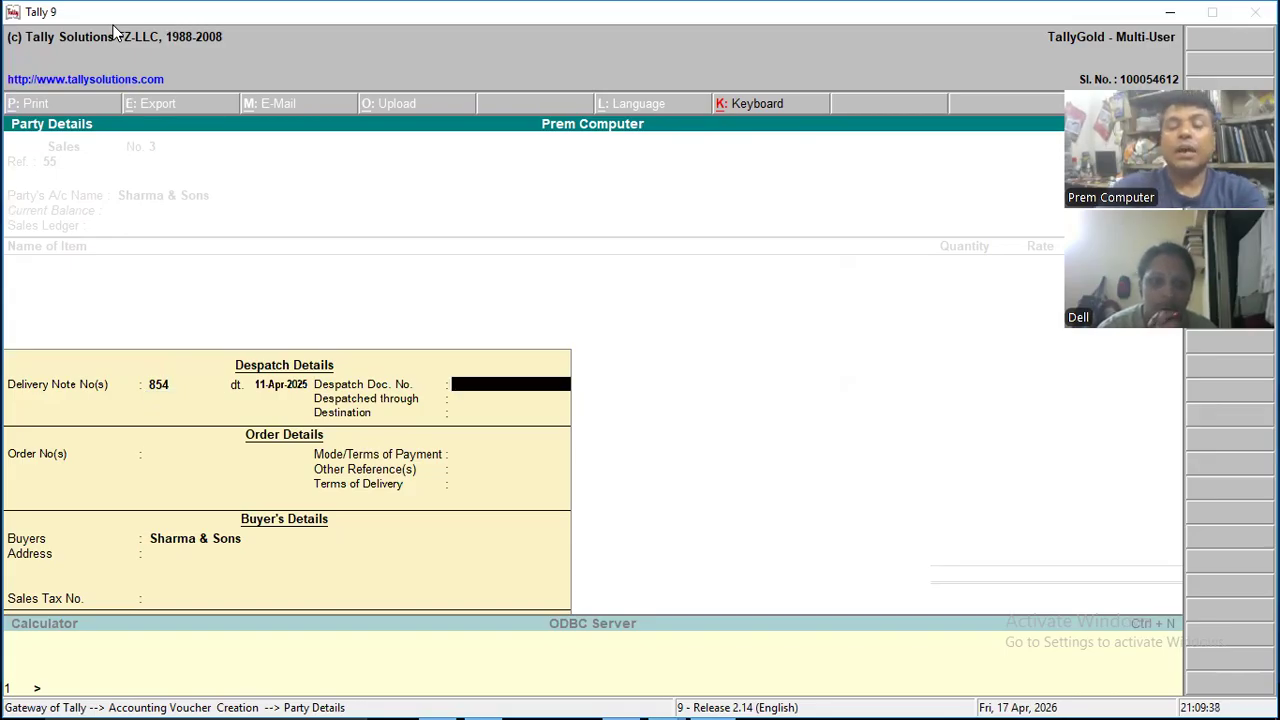
# - Add a second delivery note to the despatch details, number 355 dated 12-Apr-2025, and finish the delivery note list
pyautogui.press('BackSpace')
pyautogui.press('BackSpace')
pyautogui.press('Return')
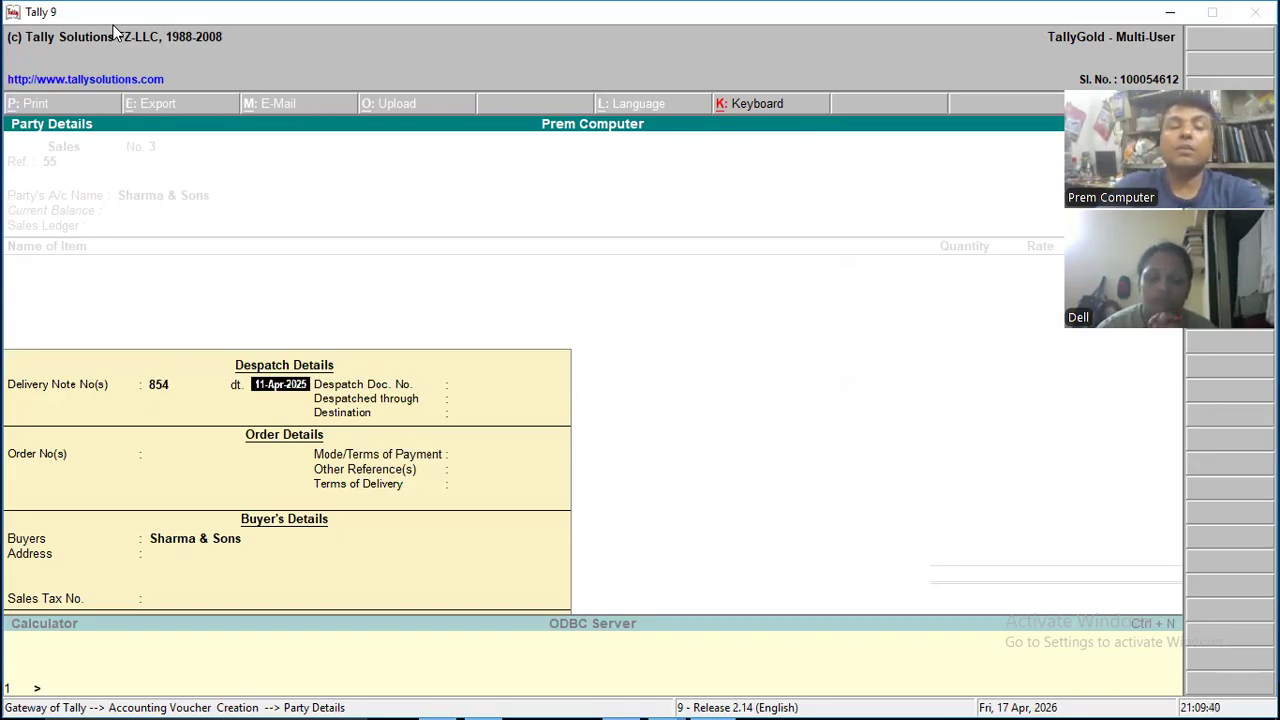
pyautogui.press('Return')
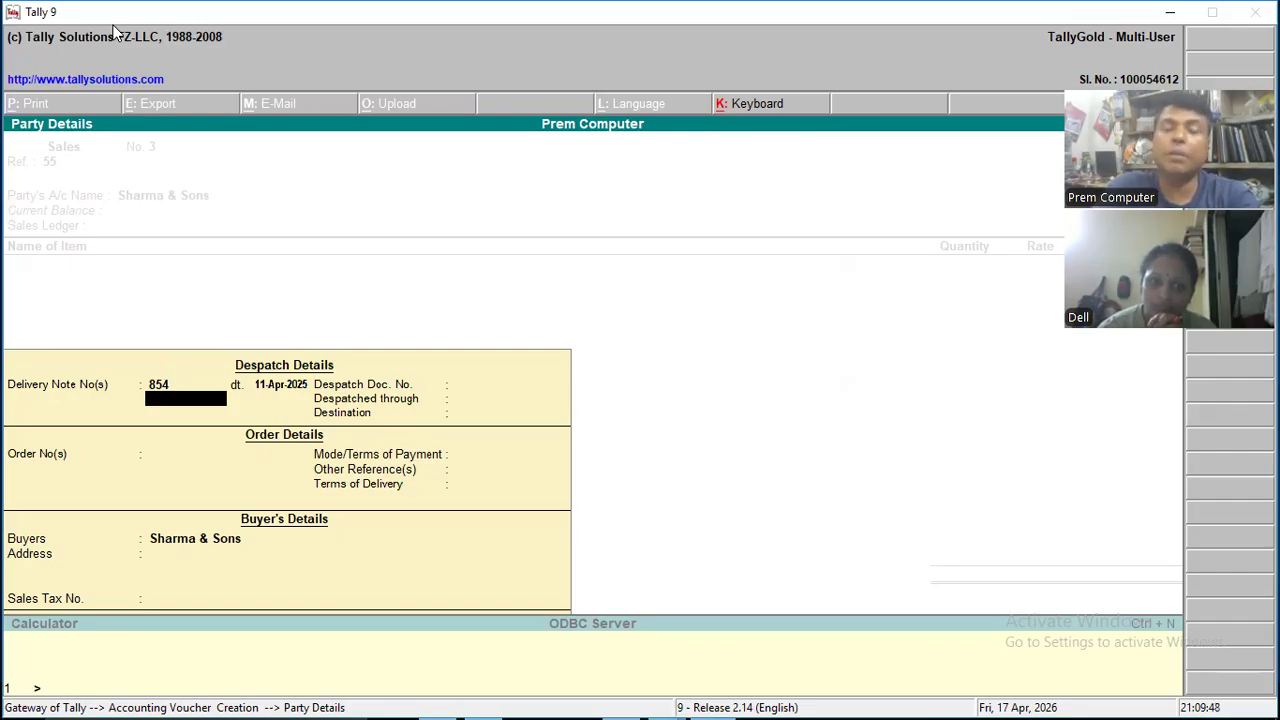
pyautogui.write('3')
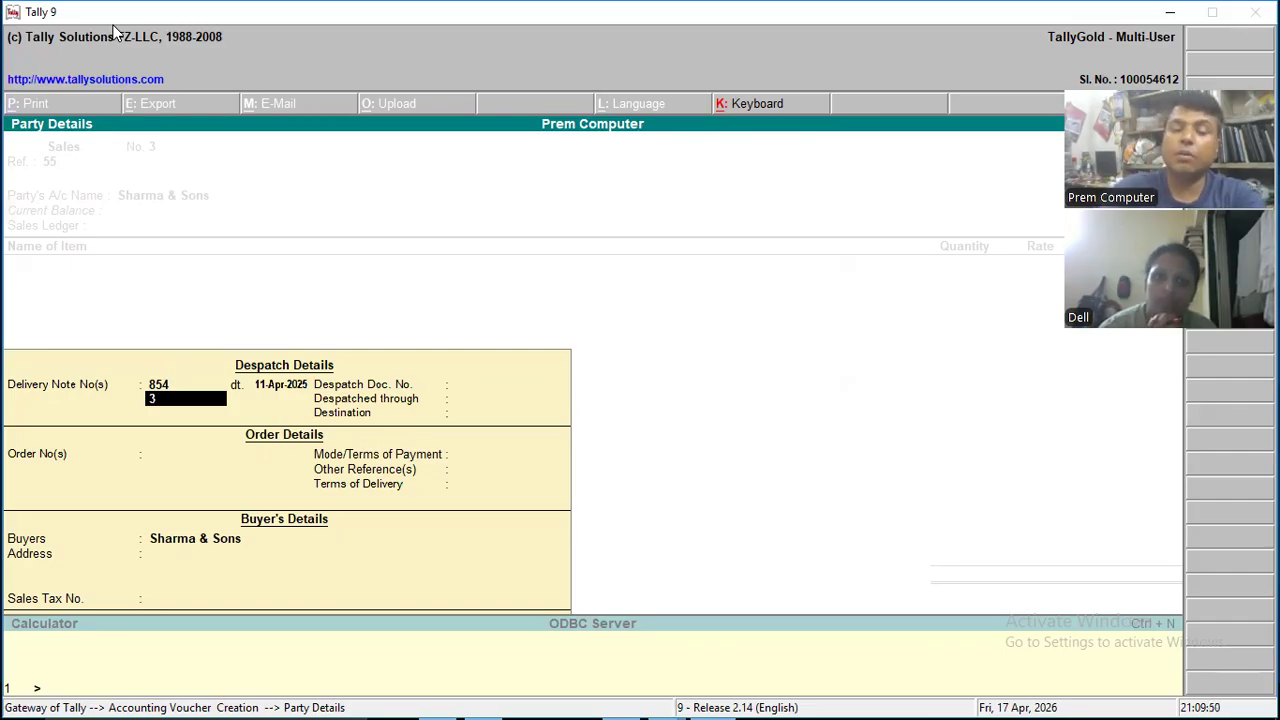
pyautogui.write('55')
pyautogui.press('Return')
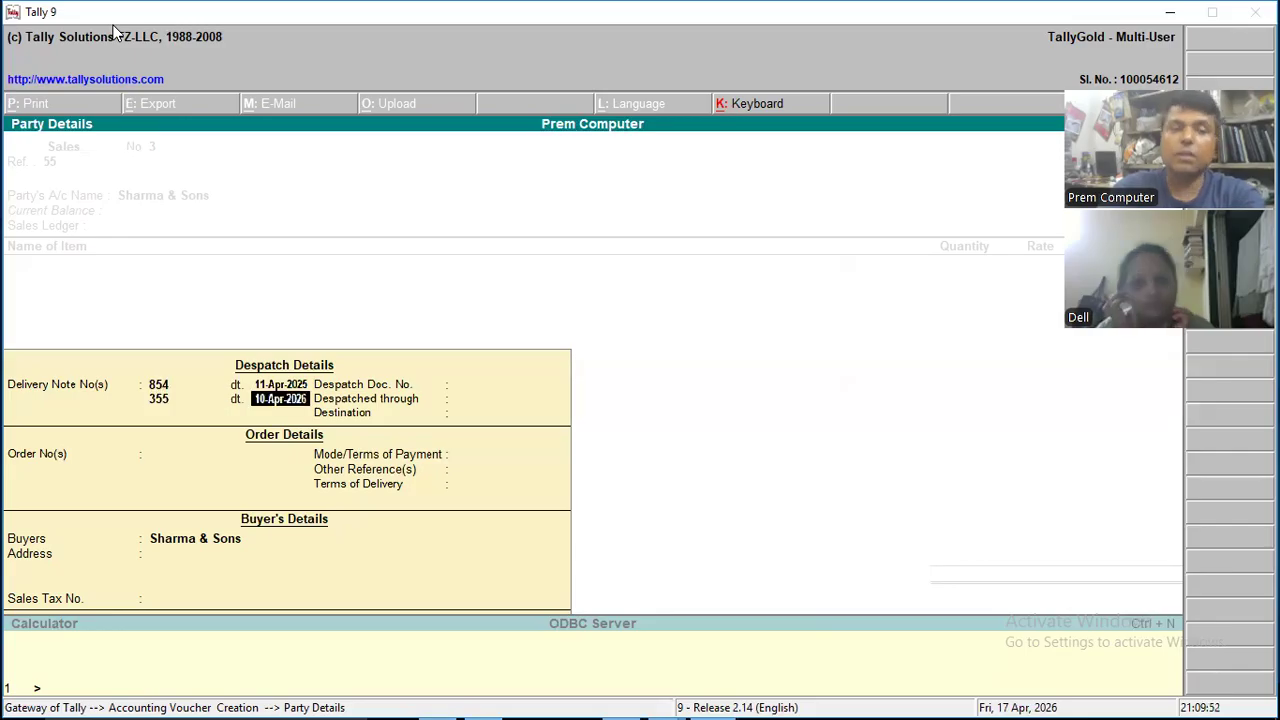
pyautogui.write('12')
pyautogui.press('Return')
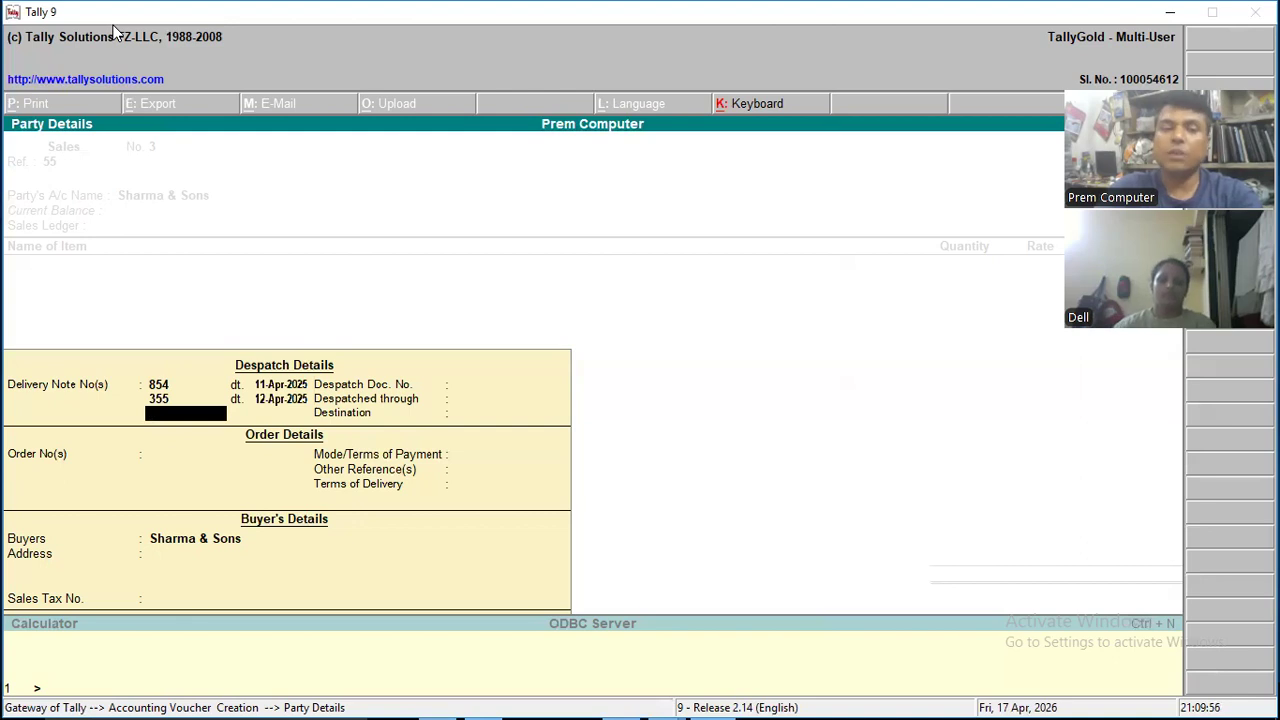
pyautogui.press('Return')
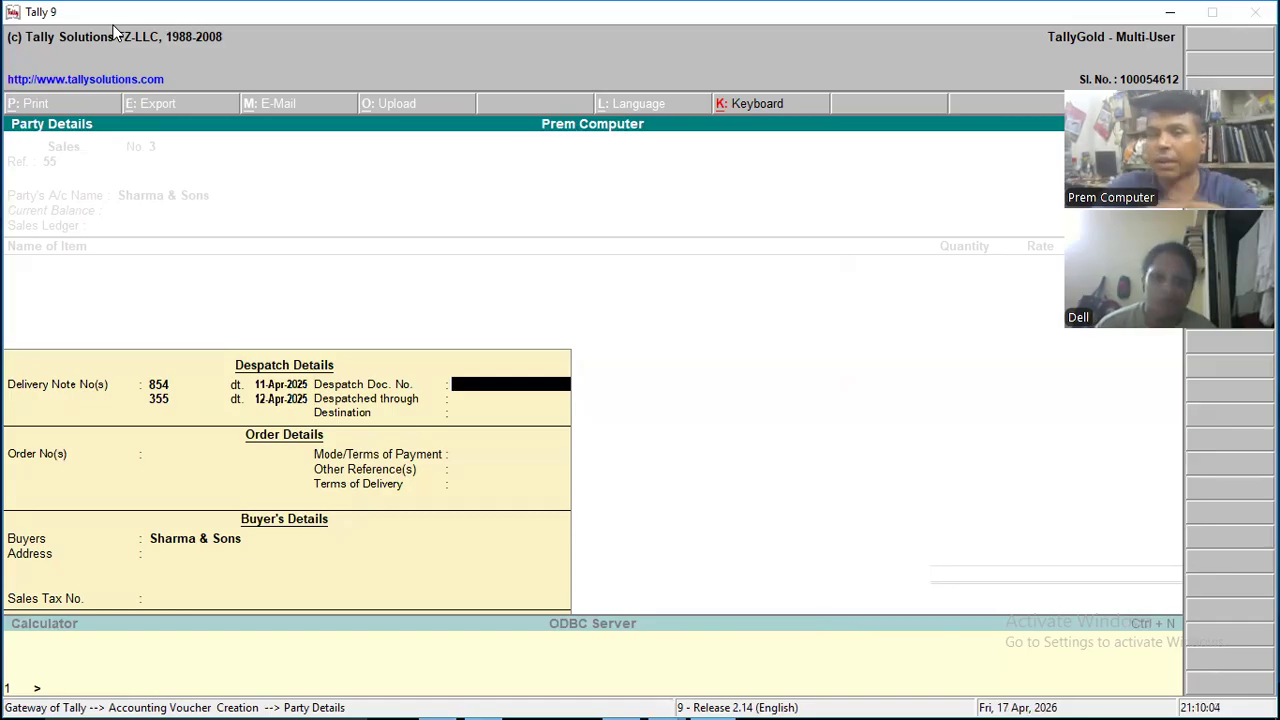
# - Complete the despatch details with document number 254442, despatched through Shipping, destination Kolkata
pyautogui.write('254442')
pyautogui.press('Return')
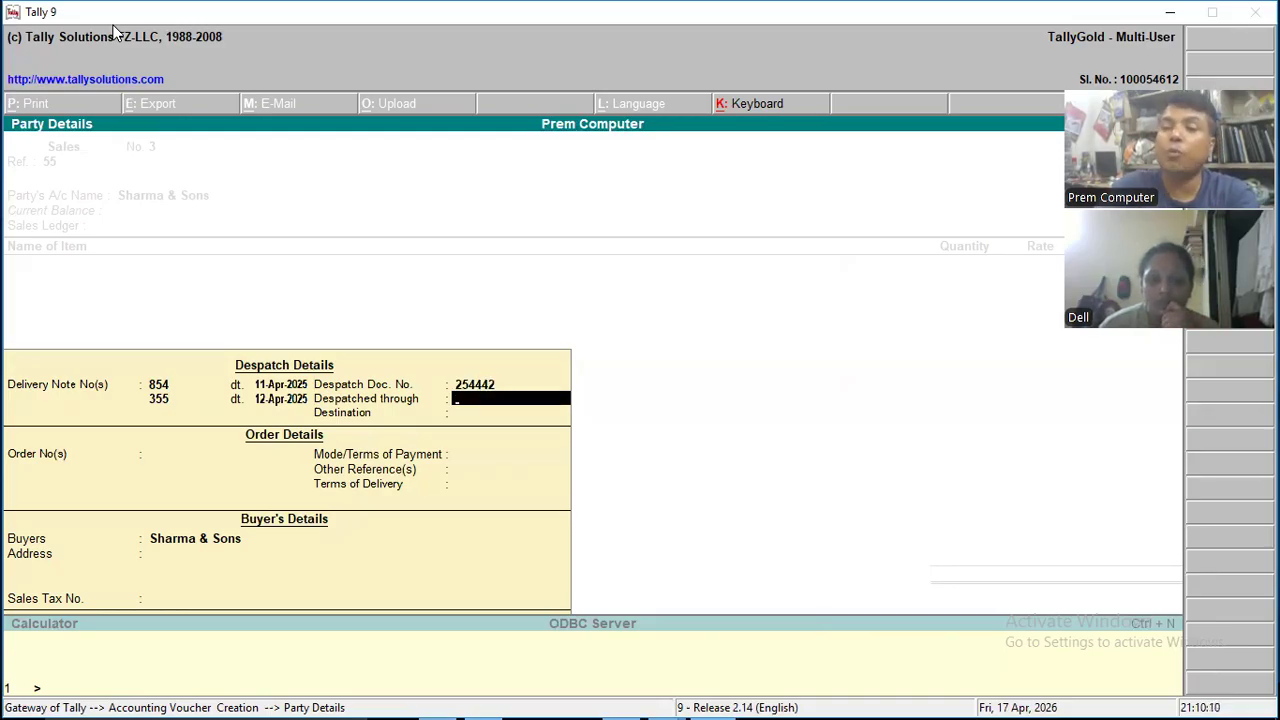
pyautogui.write('Sh')
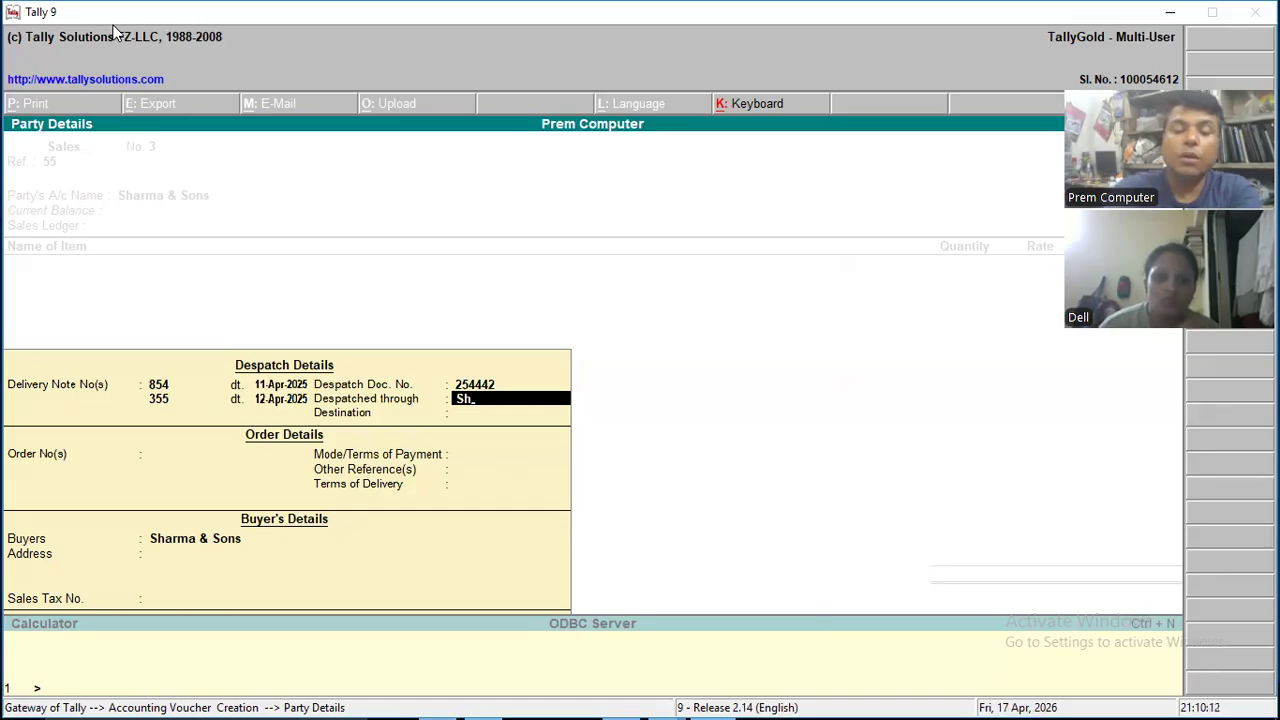
pyautogui.write('ipping')
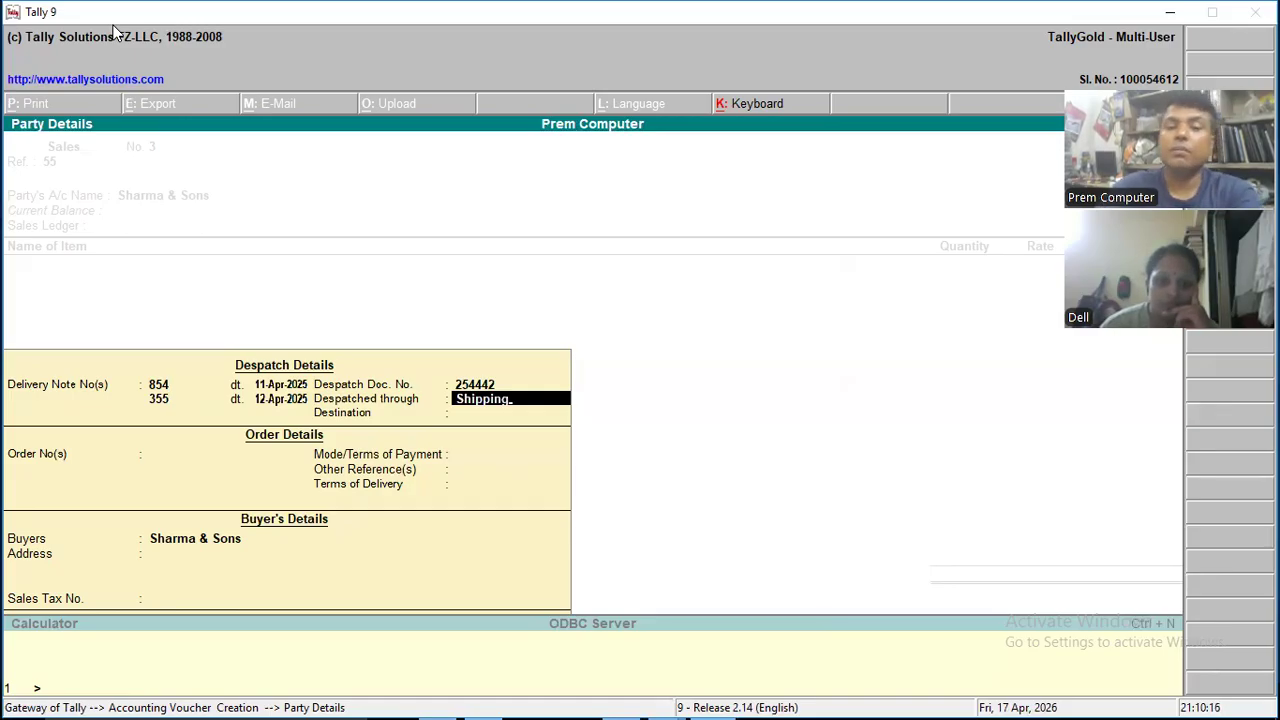
pyautogui.press('Return')
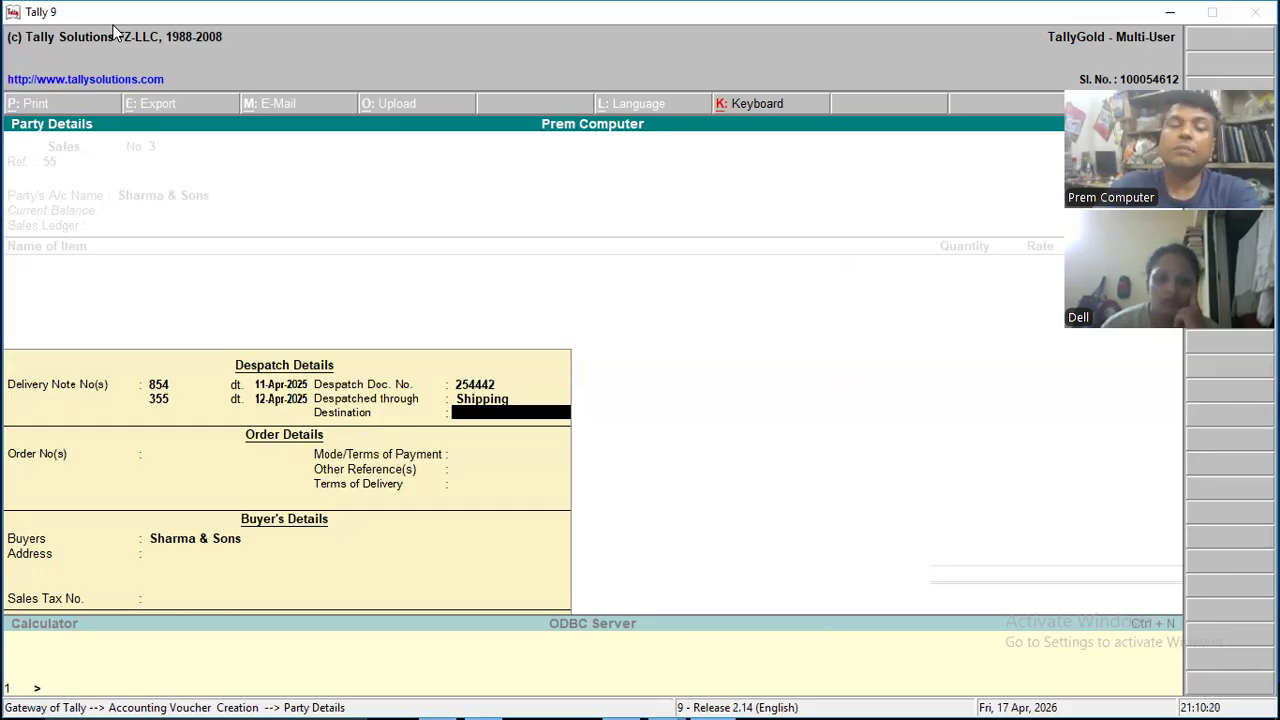
pyautogui.write('Kolkata')
pyautogui.press('Return')
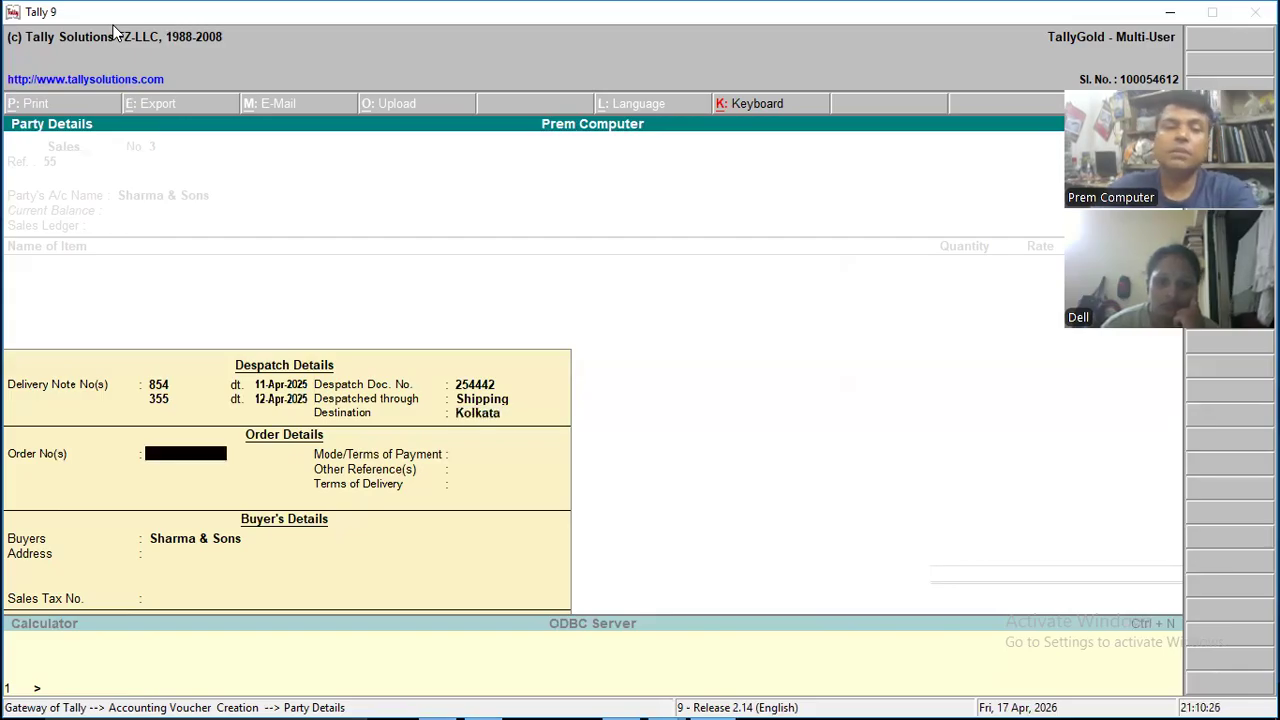
# - Enter the order number in the order details, dated 9-Apr-2026, without adding another order
pyautogui.write('2244')
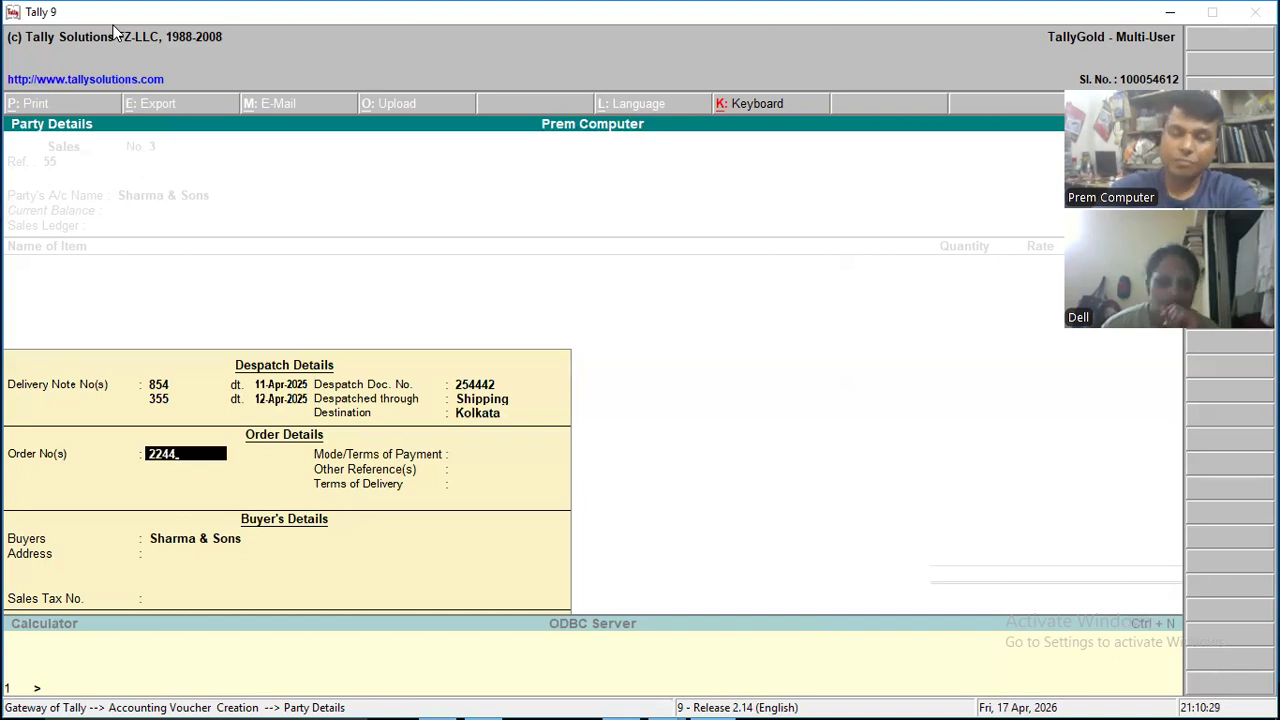
pyautogui.press('Return')
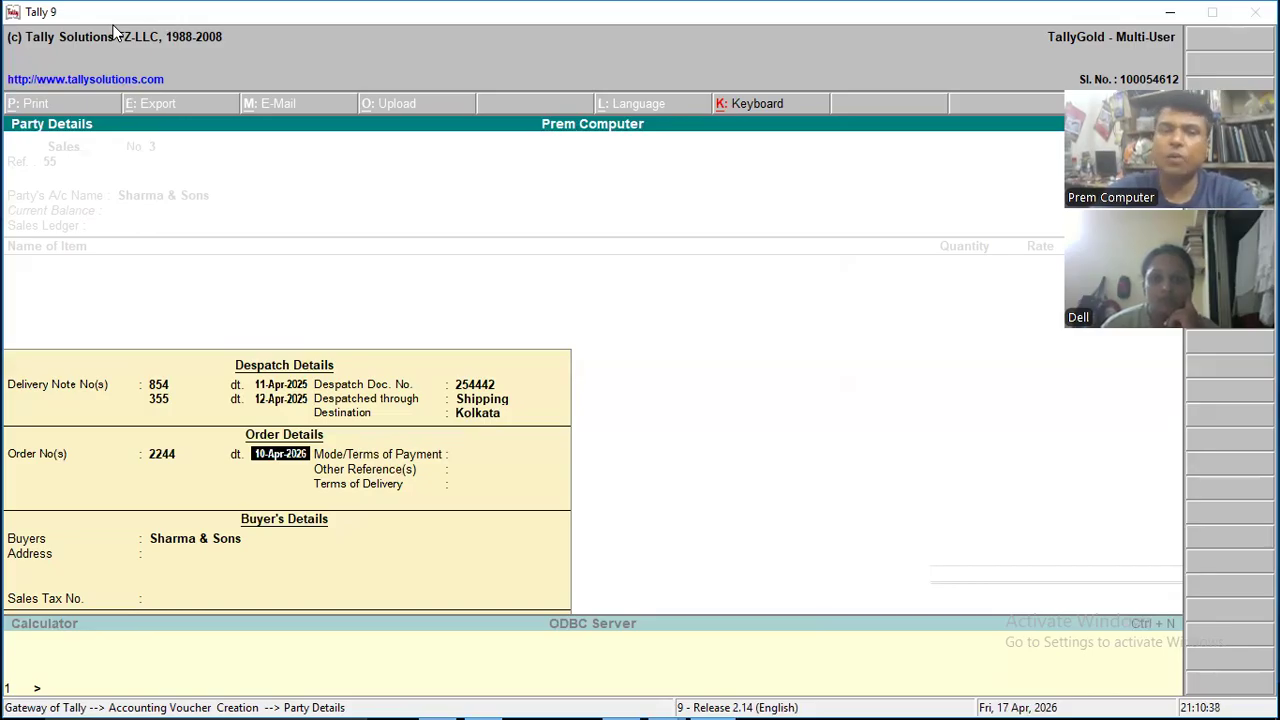
pyautogui.write('9.')
pyautogui.press('Return')
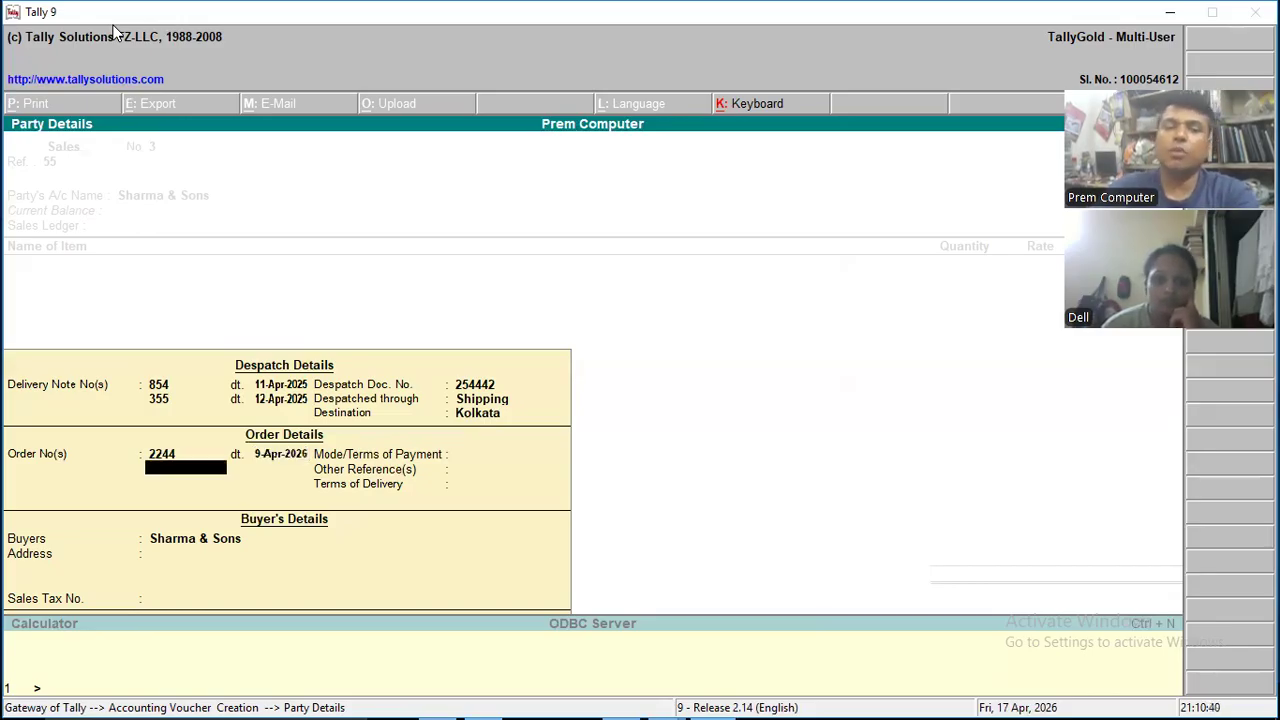
pyautogui.press('Return')
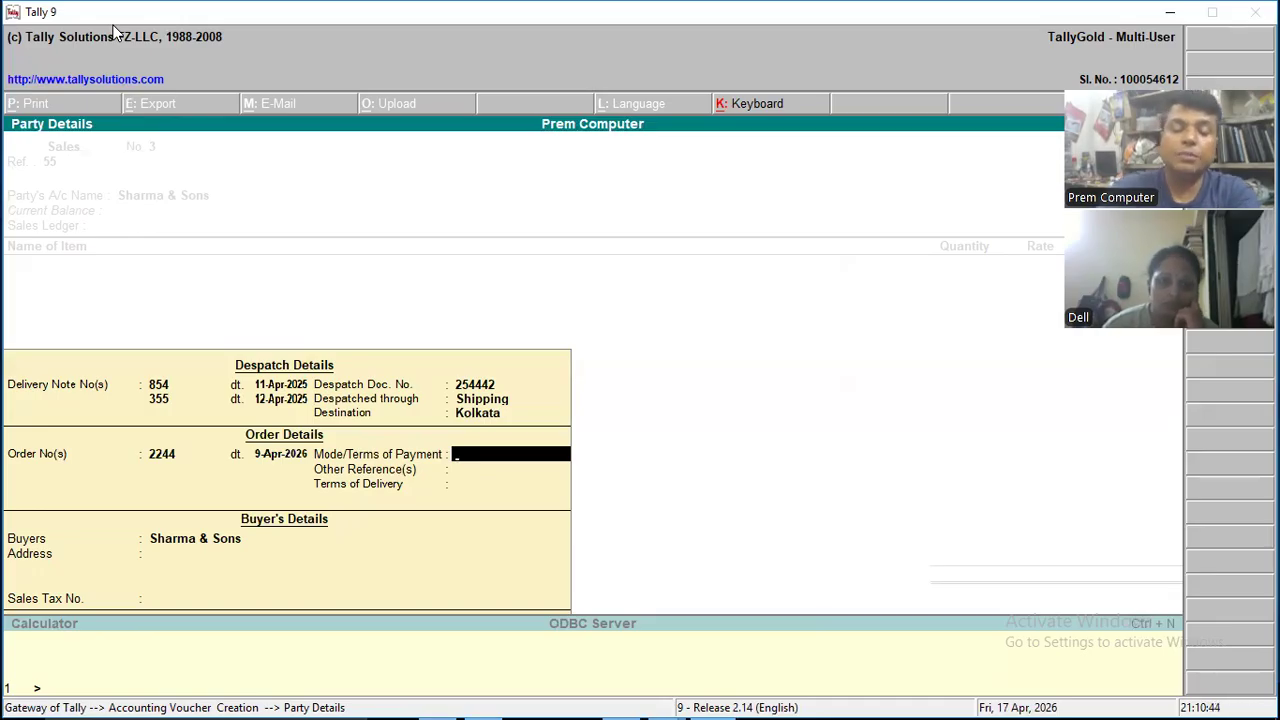
# - Set the mode/terms of payment to UPI/NEFT/RTGS/CHeque
pyautogui.write('UPI')
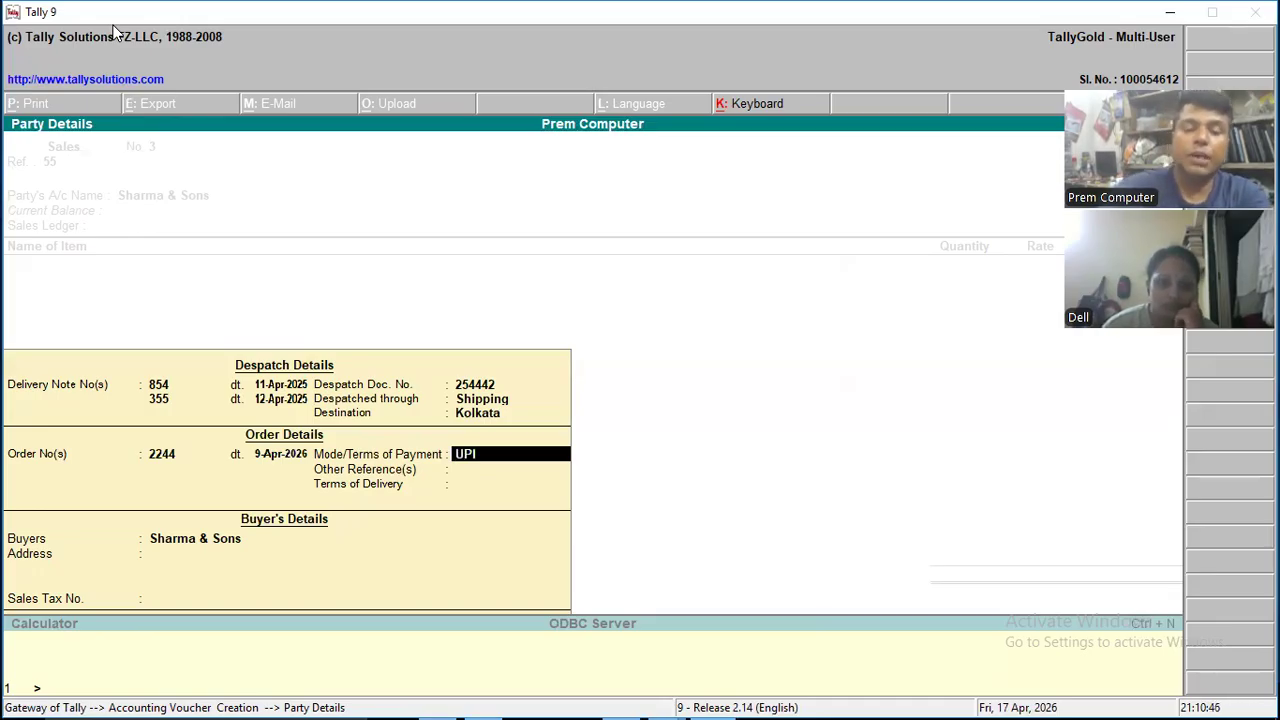
pyautogui.write('/NEFT')
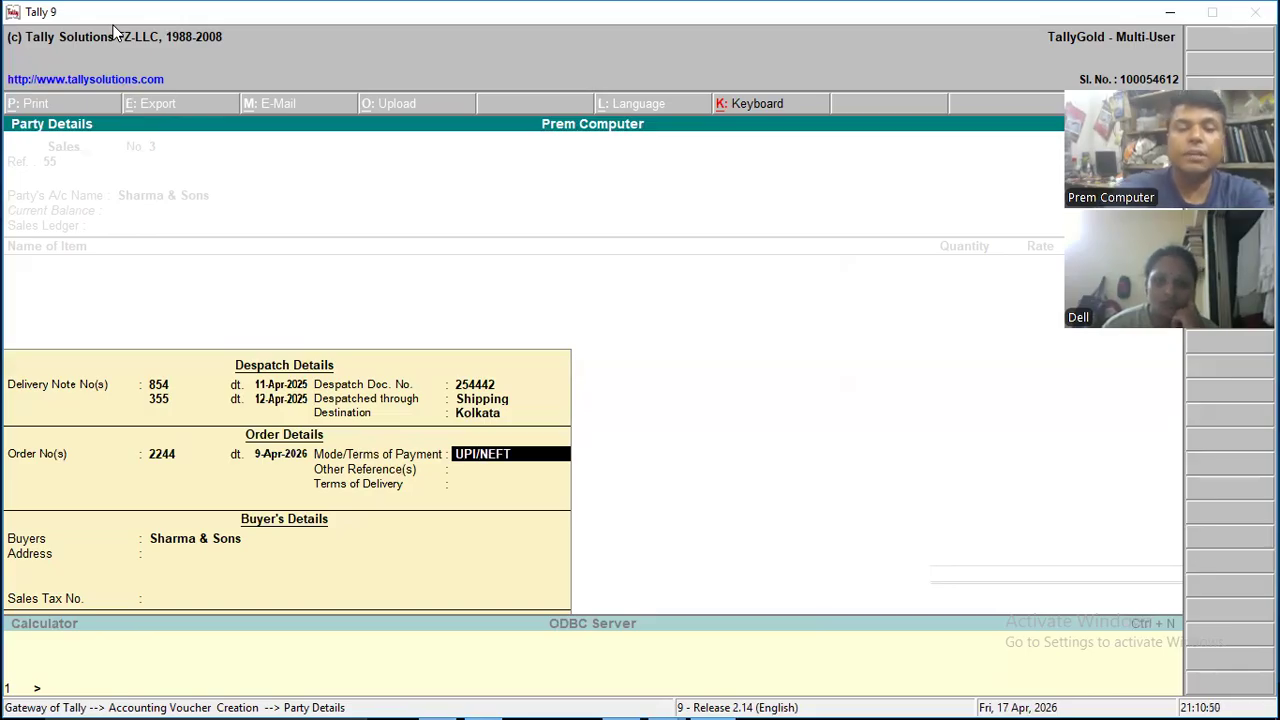
pyautogui.write('/')
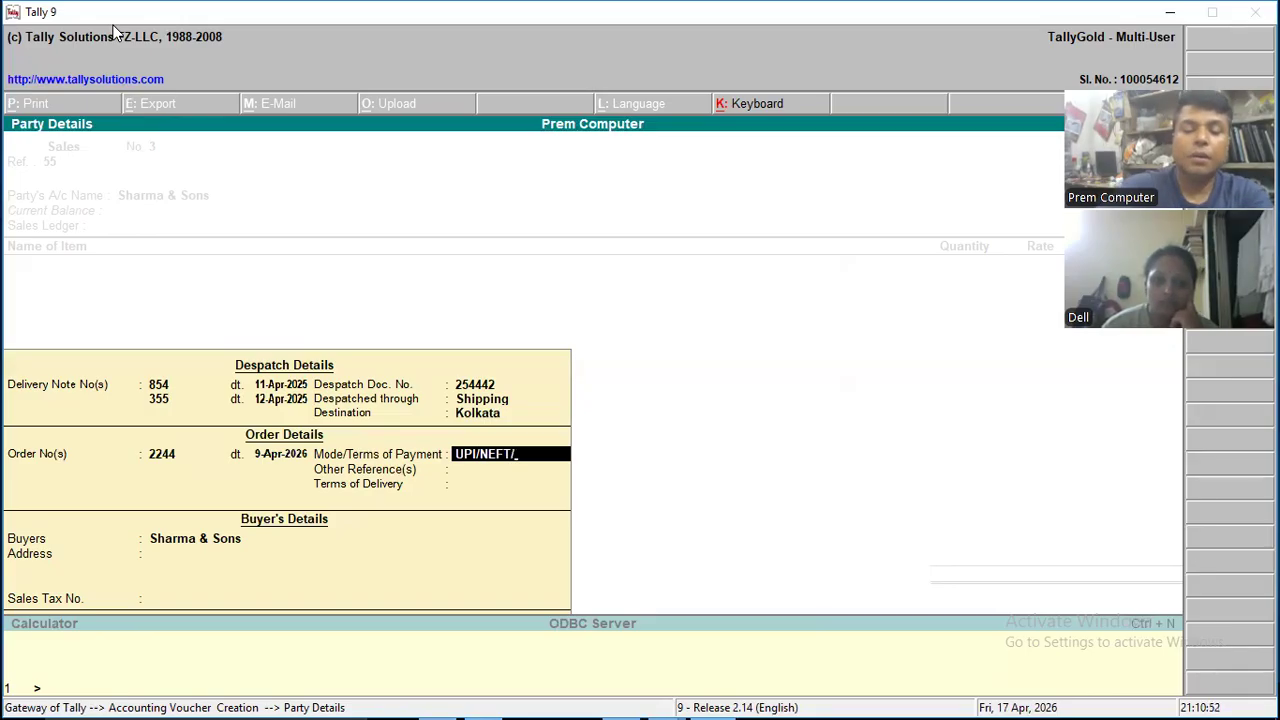
pyautogui.write('RTGS')
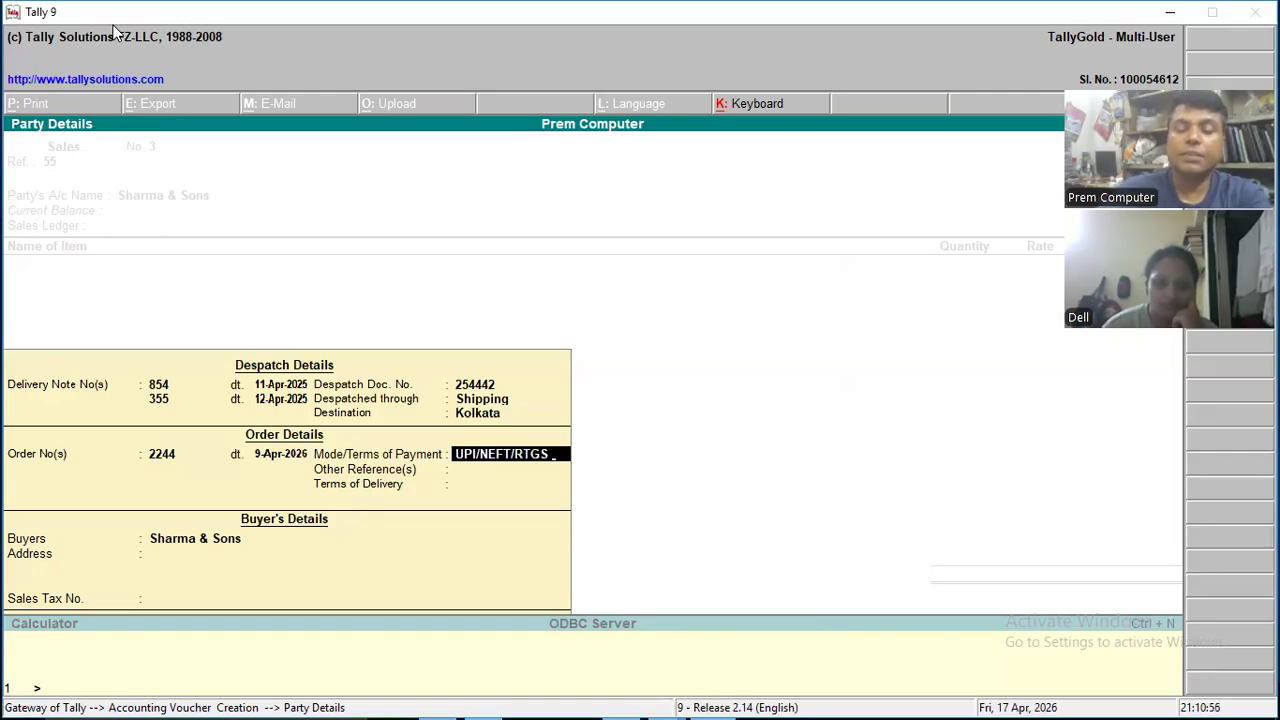
pyautogui.write(' C')
pyautogui.press('BackSpace')
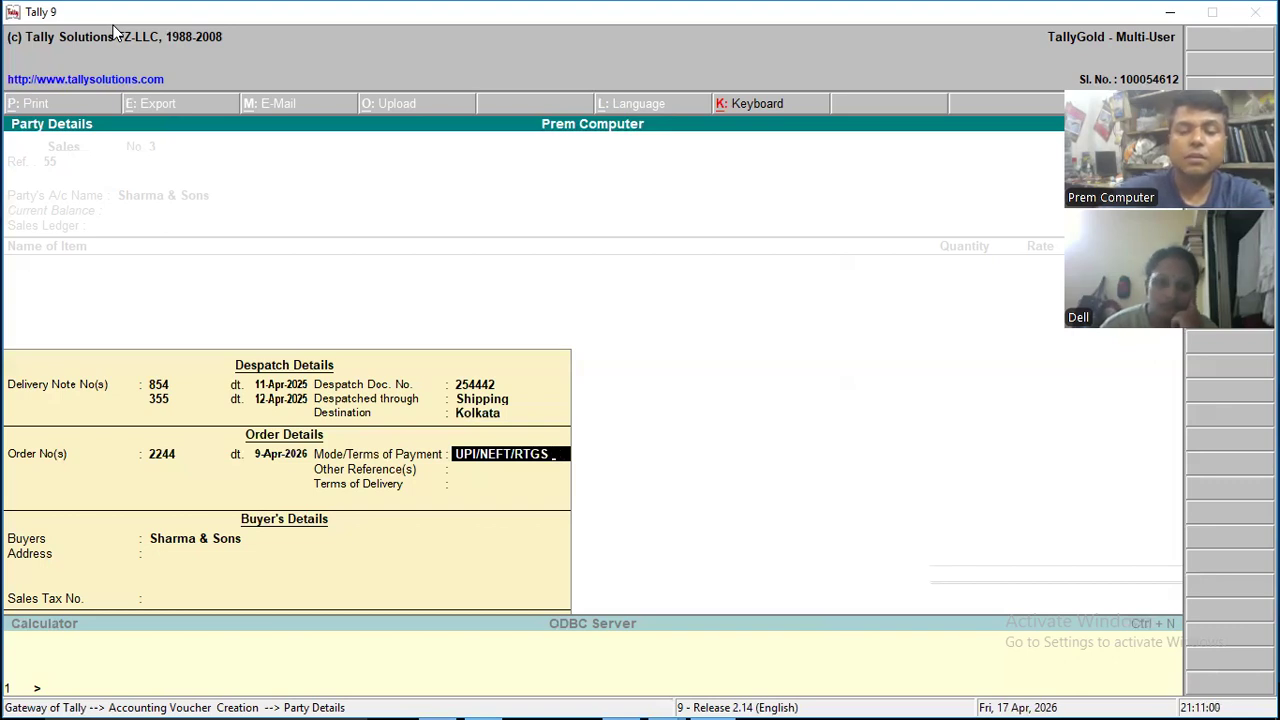
pyautogui.write('CHeque')
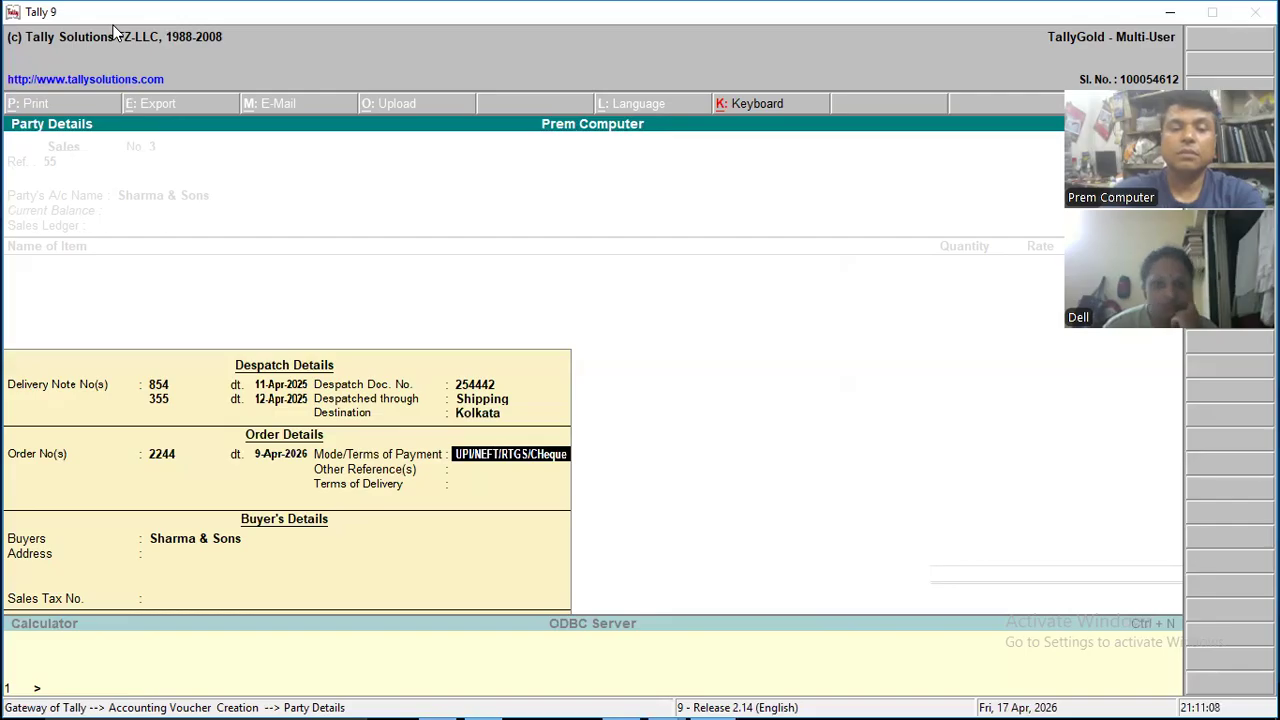
pyautogui.press('Return')
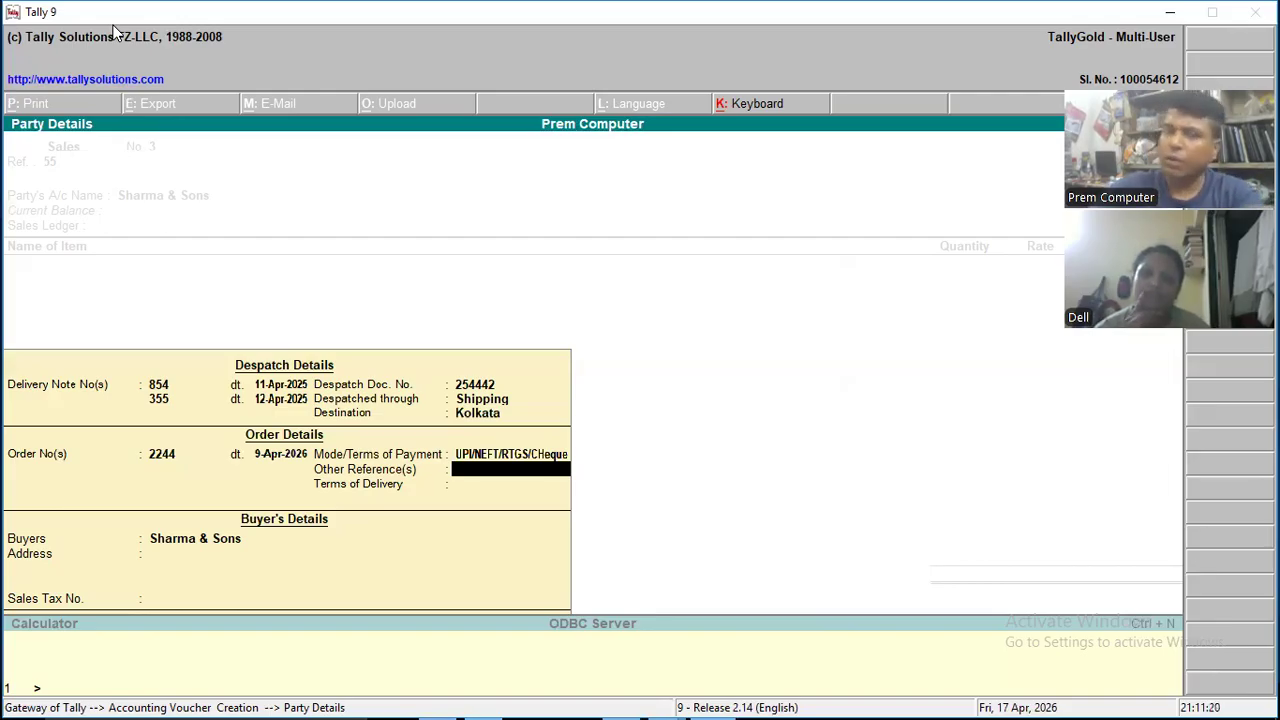
# - Leave the other references blank and set the terms of delivery to "aprox 2days"
pyautogui.press('Return')
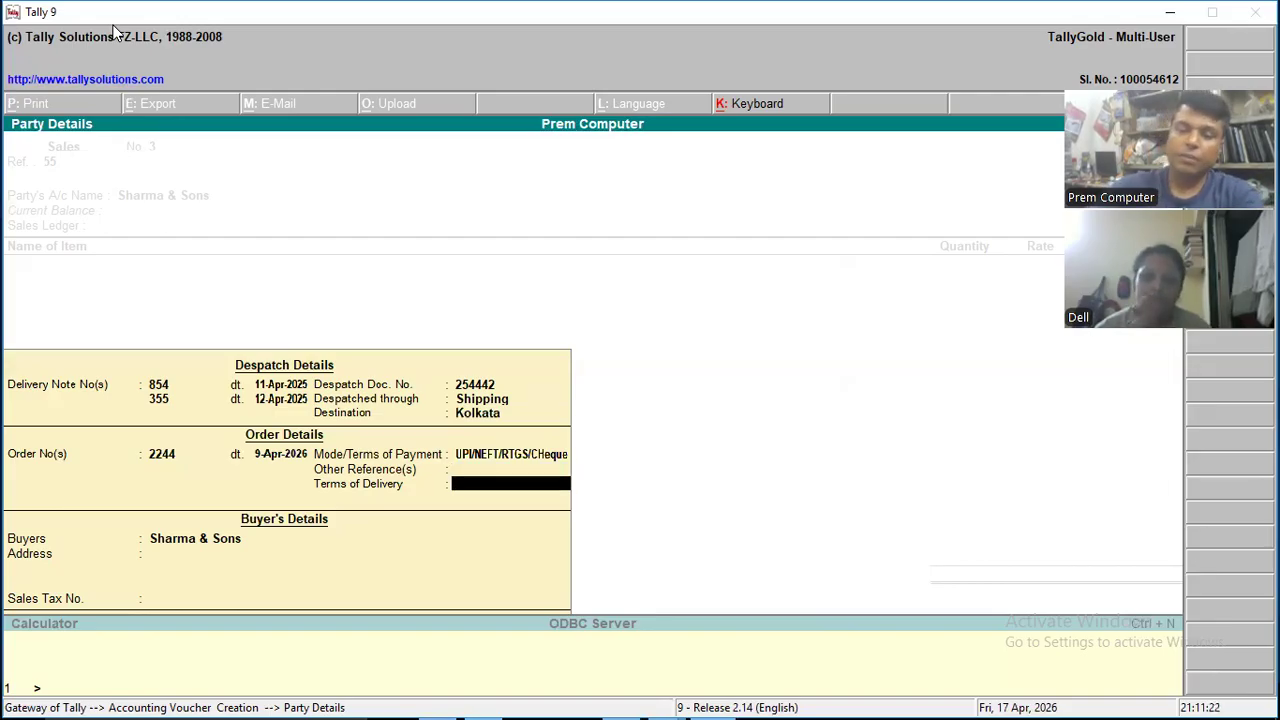
pyautogui.write('aprox')
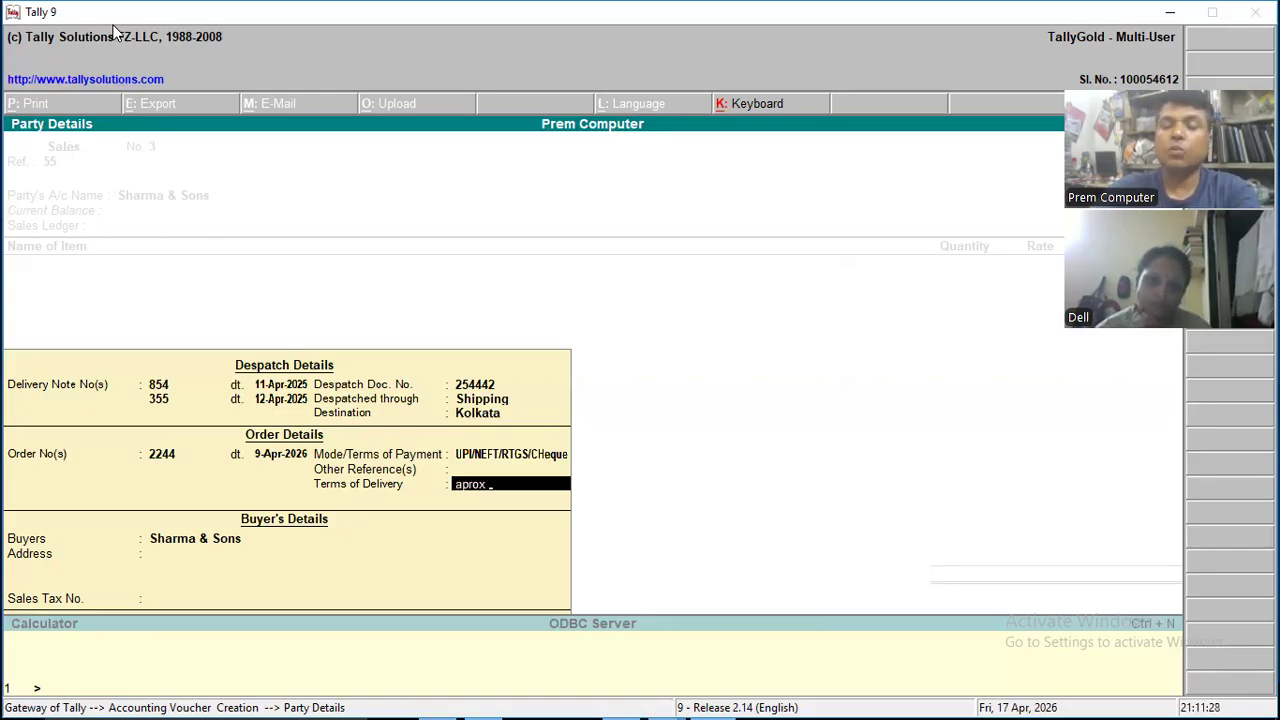
pyautogui.write(' 2')
pyautogui.press('Return')
pyautogui.press('BackSpace')
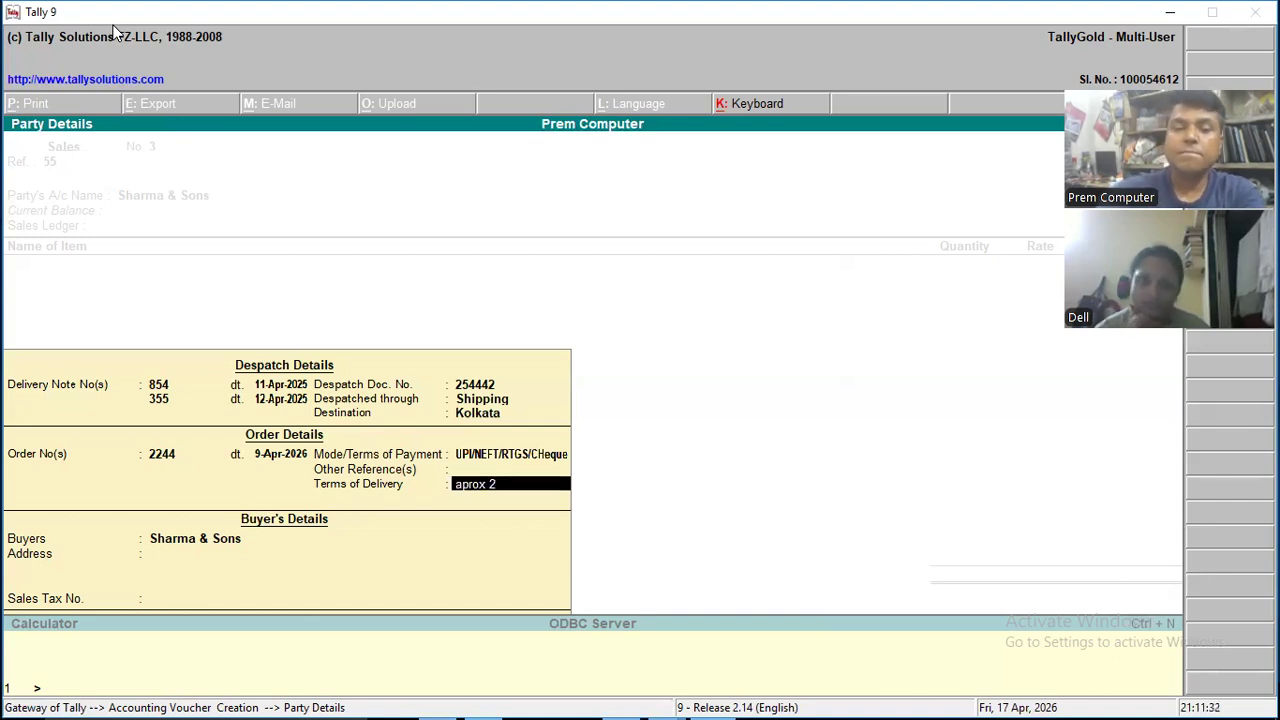
pyautogui.write('day')
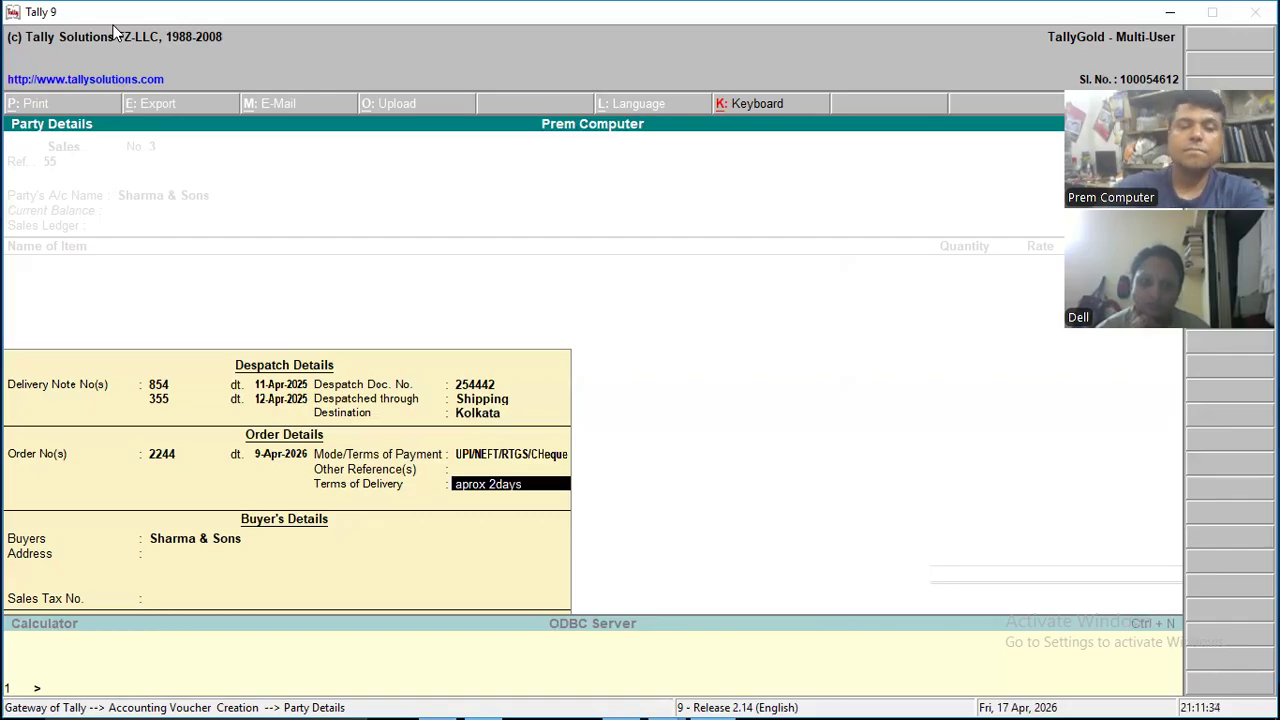
pyautogui.write('s')
pyautogui.press('Return')
# - Accept the buyer's details as filled in and choose Sales Account as the voucher's sales ledger
pyautogui.press('Return')
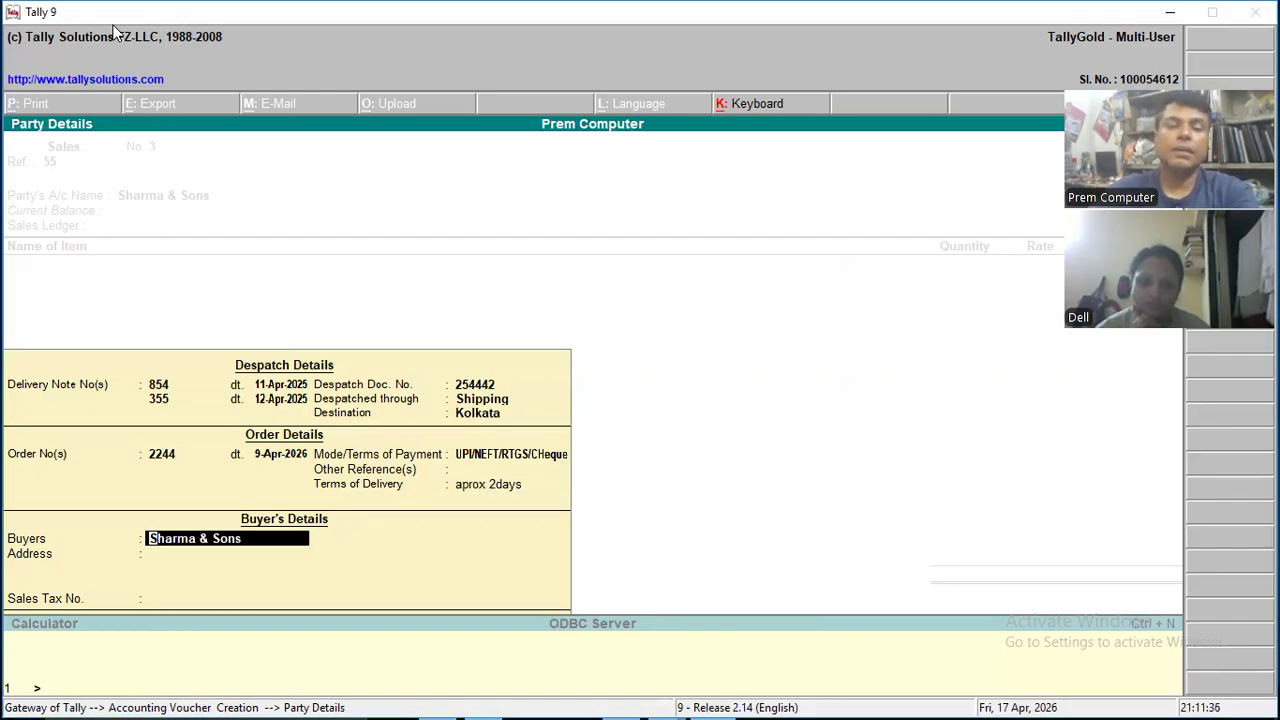
pyautogui.press('Return')
pyautogui.press('Return')
pyautogui.press('Return')
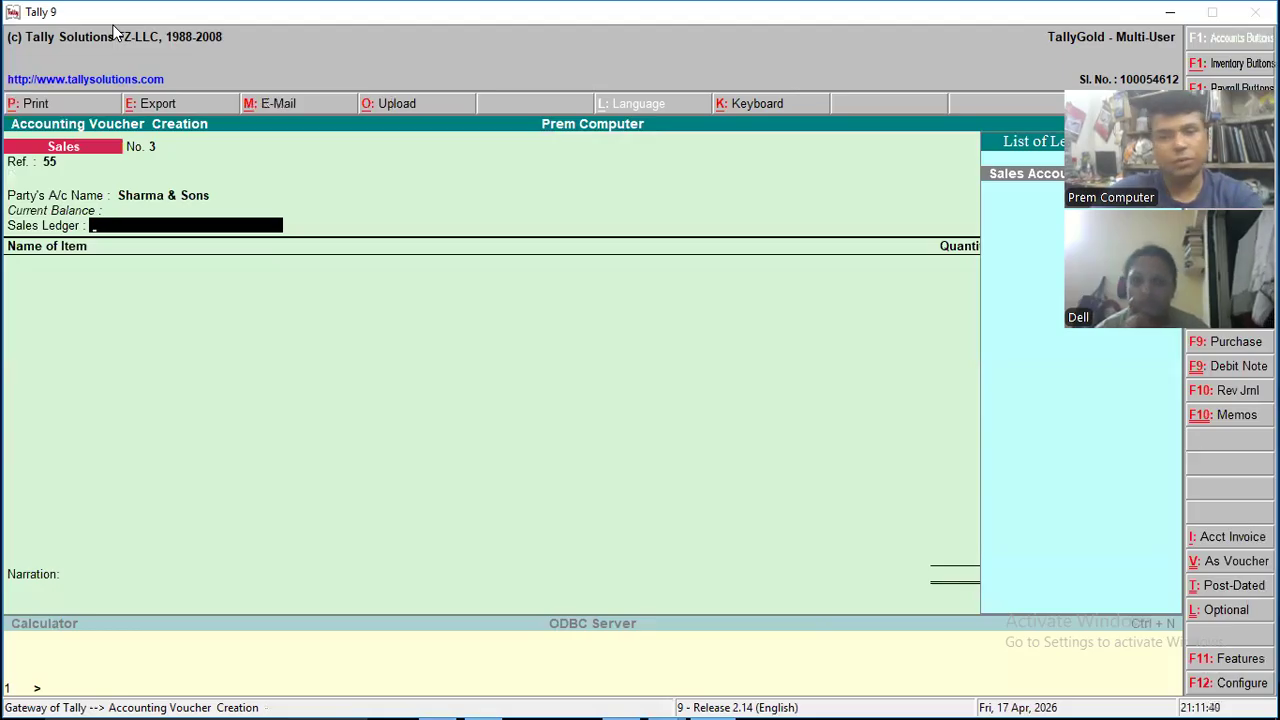
pyautogui.press('Return')
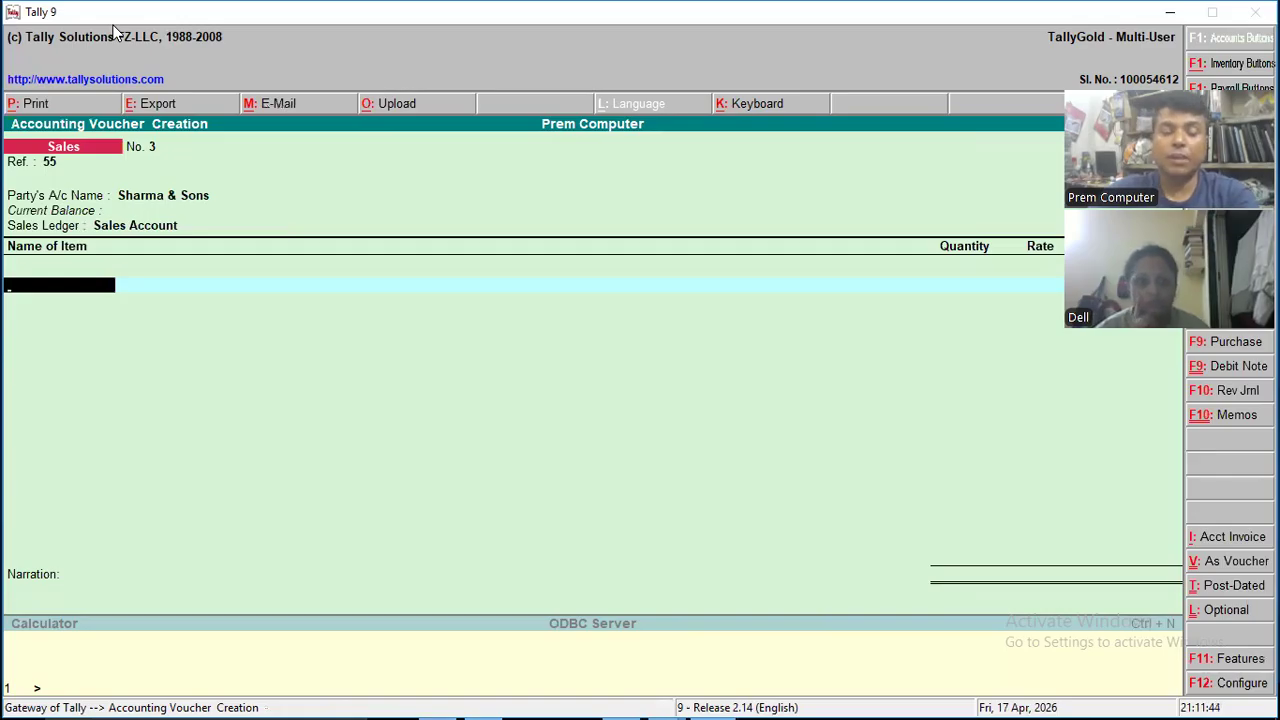
# - Start creating a new stock item for the voucher, named Motherbord, with no alias
pyautogui.hotkey('alt', 'c')
pyautogui.write('M')
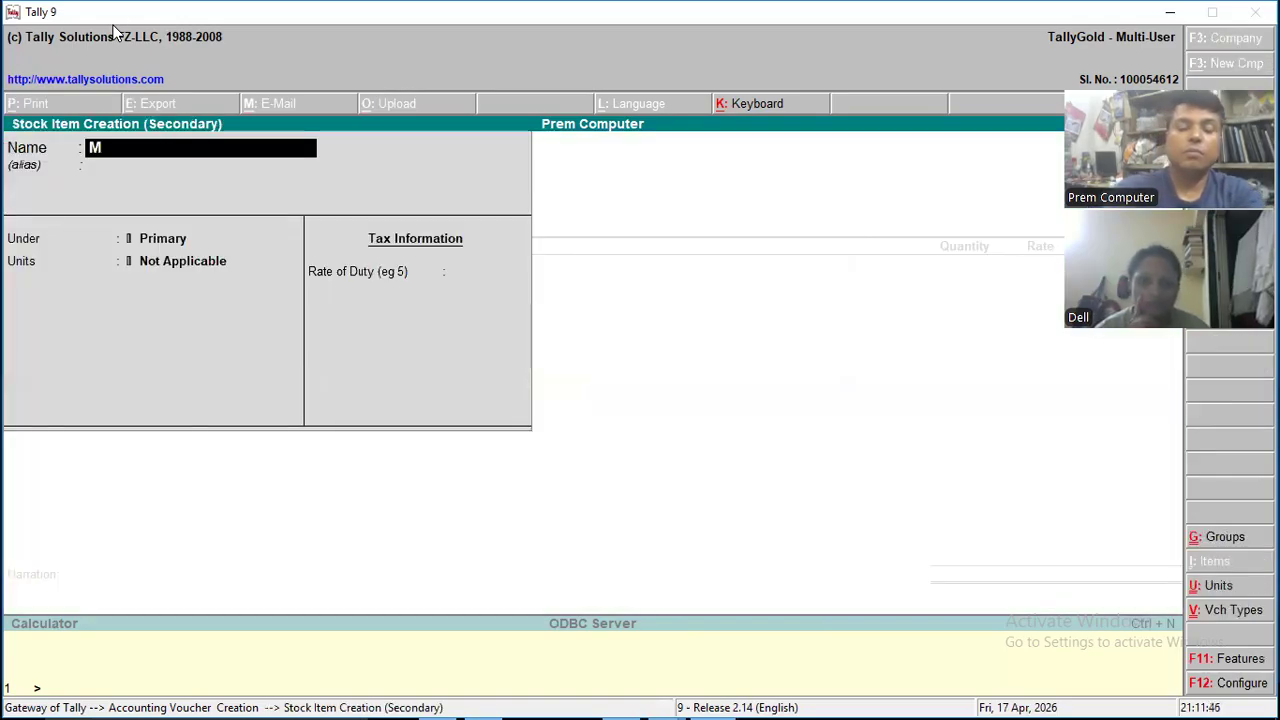
pyautogui.write('other')
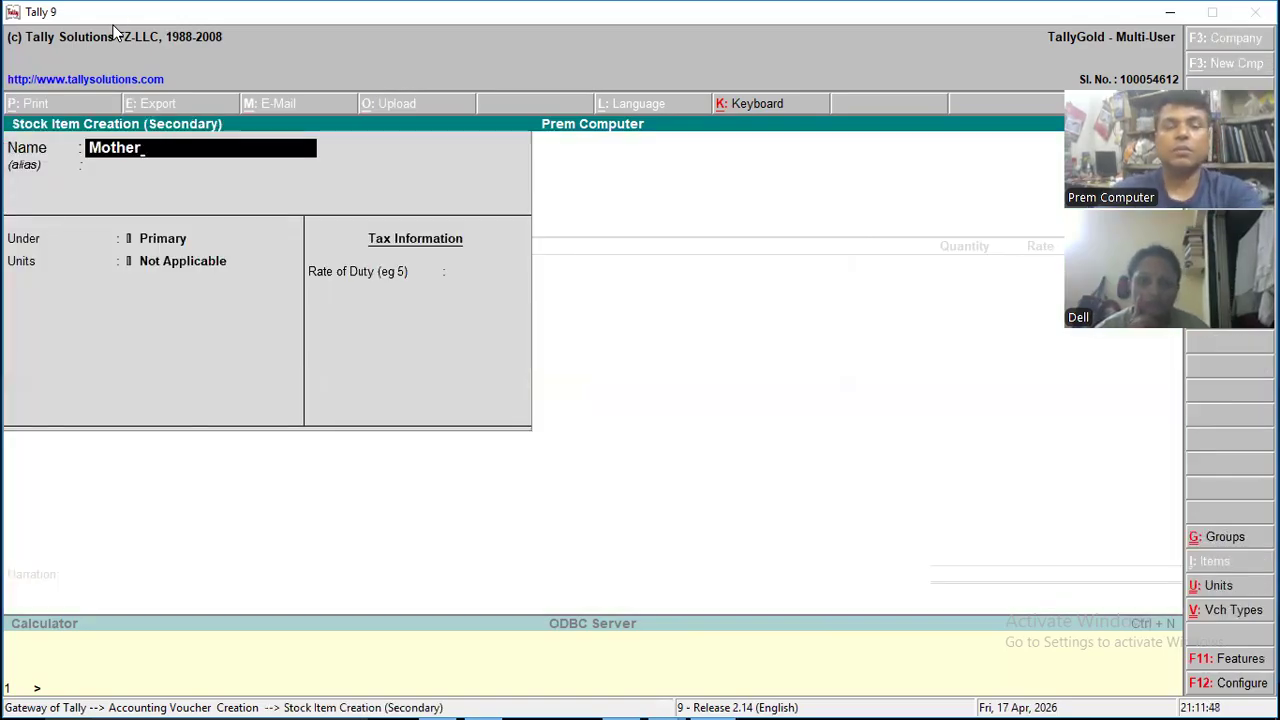
pyautogui.write('bord')
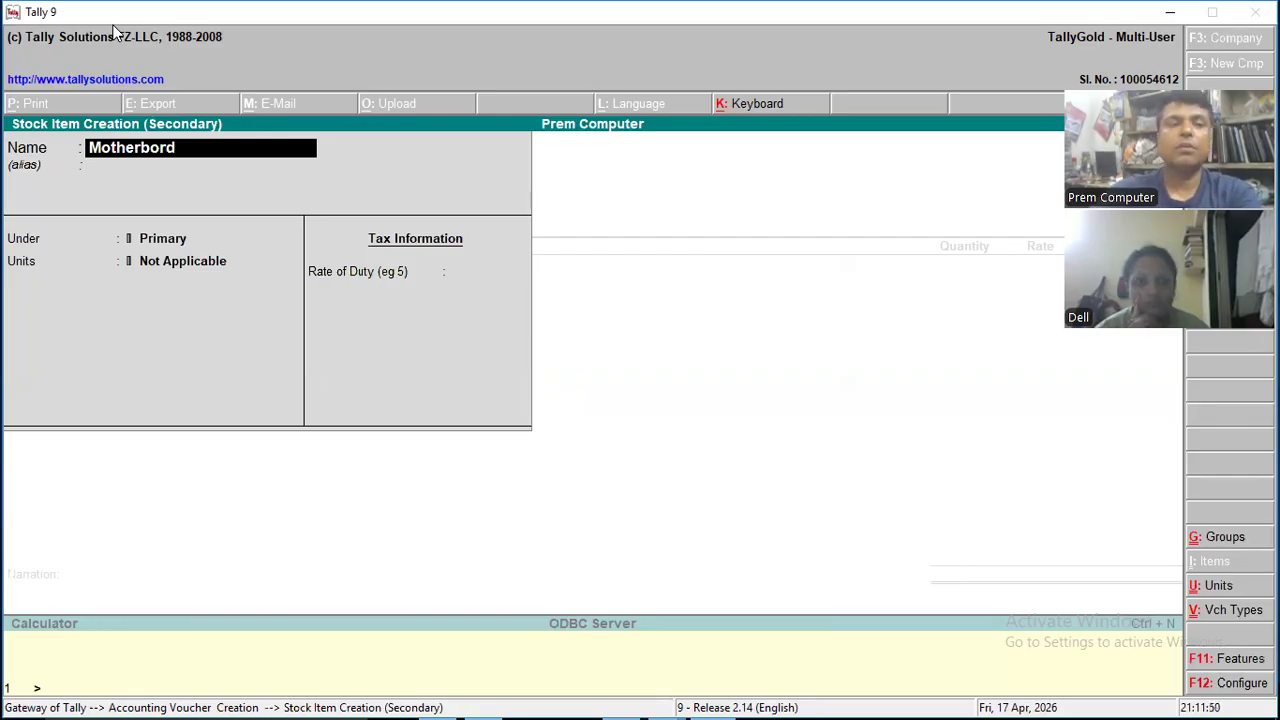
pyautogui.press('Return')
pyautogui.press('Return')
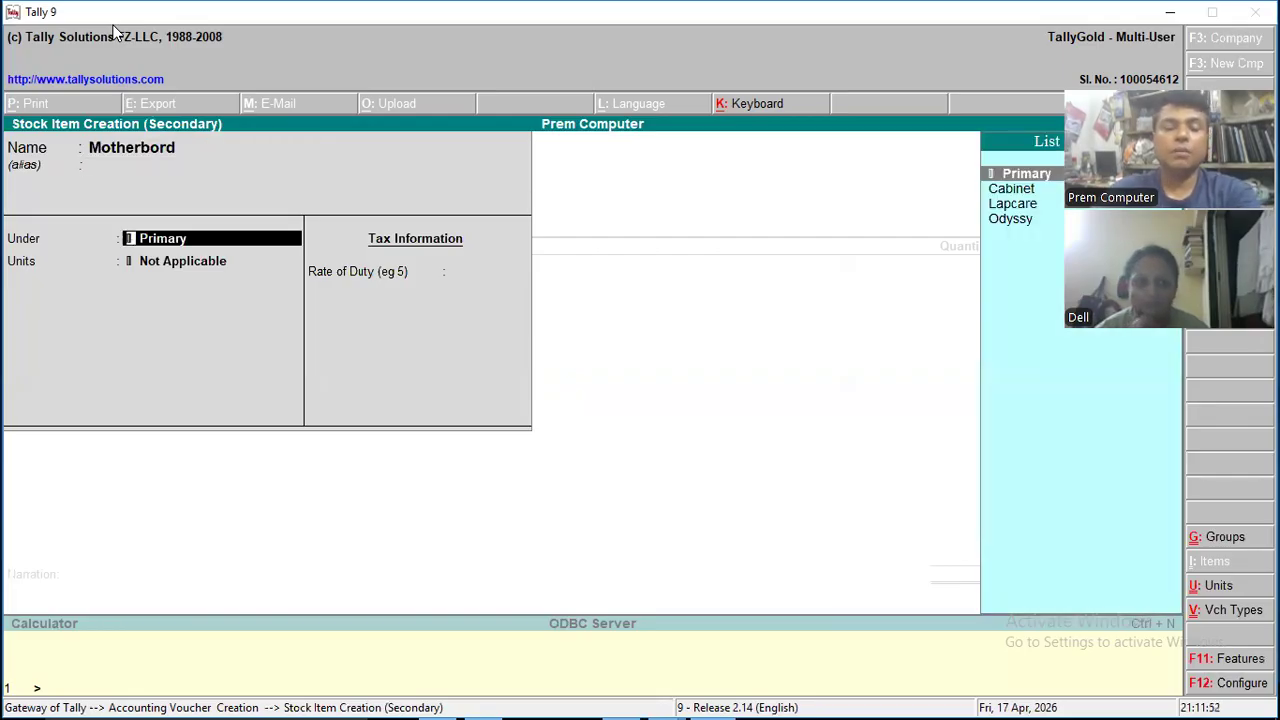
# - Create a stock group named Gigabytes under Primary, with item quantities allowed to be added, and use it as Motherbord's group
pyautogui.hotkey('alt', 'c')
pyautogui.write('G')
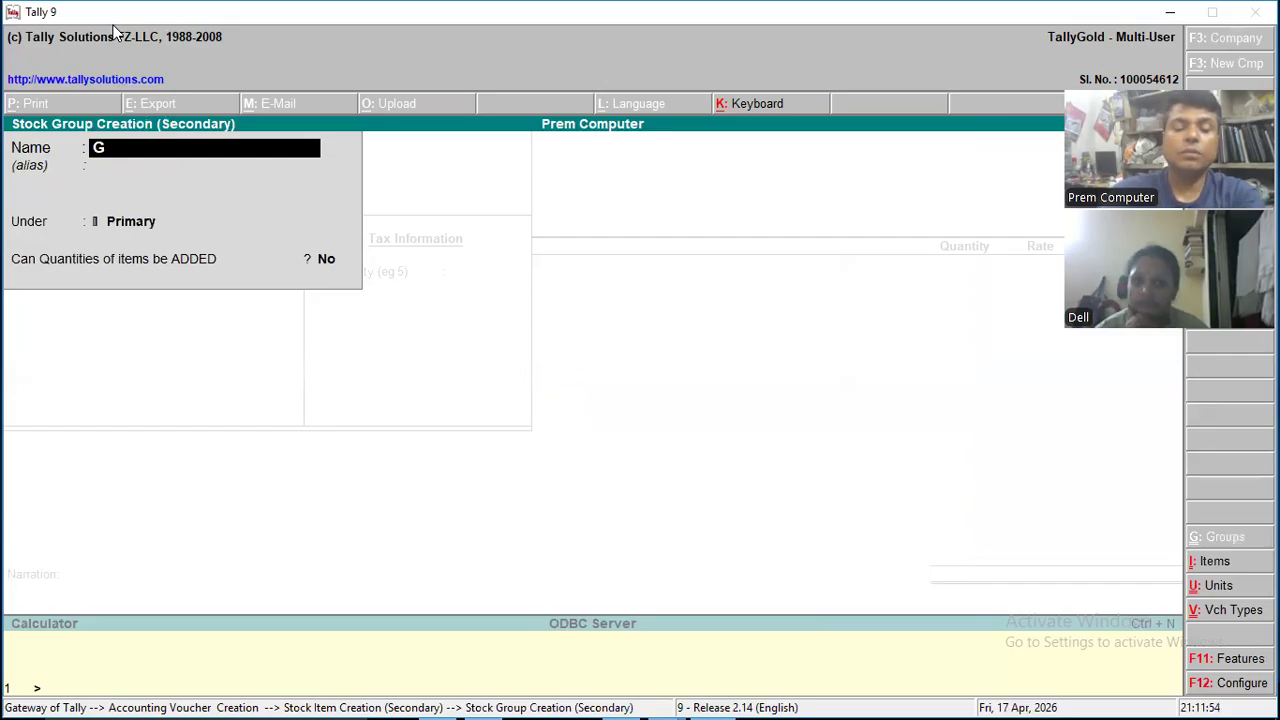
pyautogui.write('igabyr')
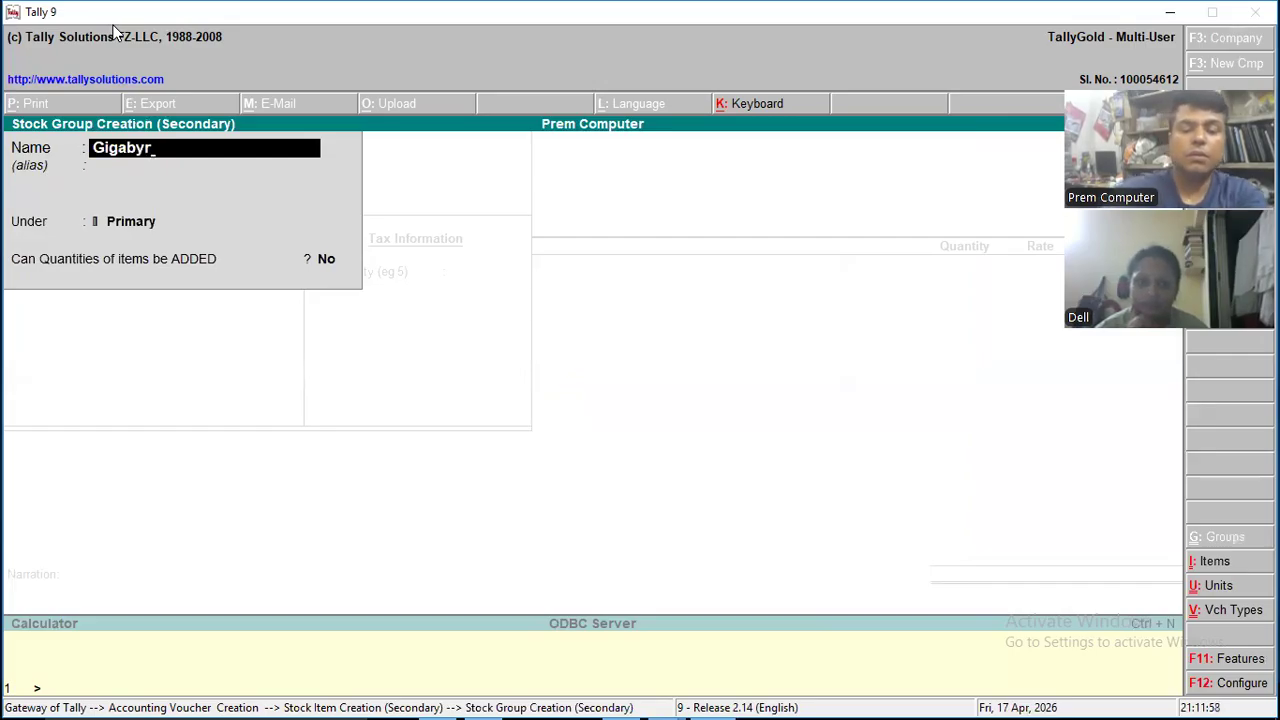
pyautogui.press('BackSpace')
pyautogui.write('tes')
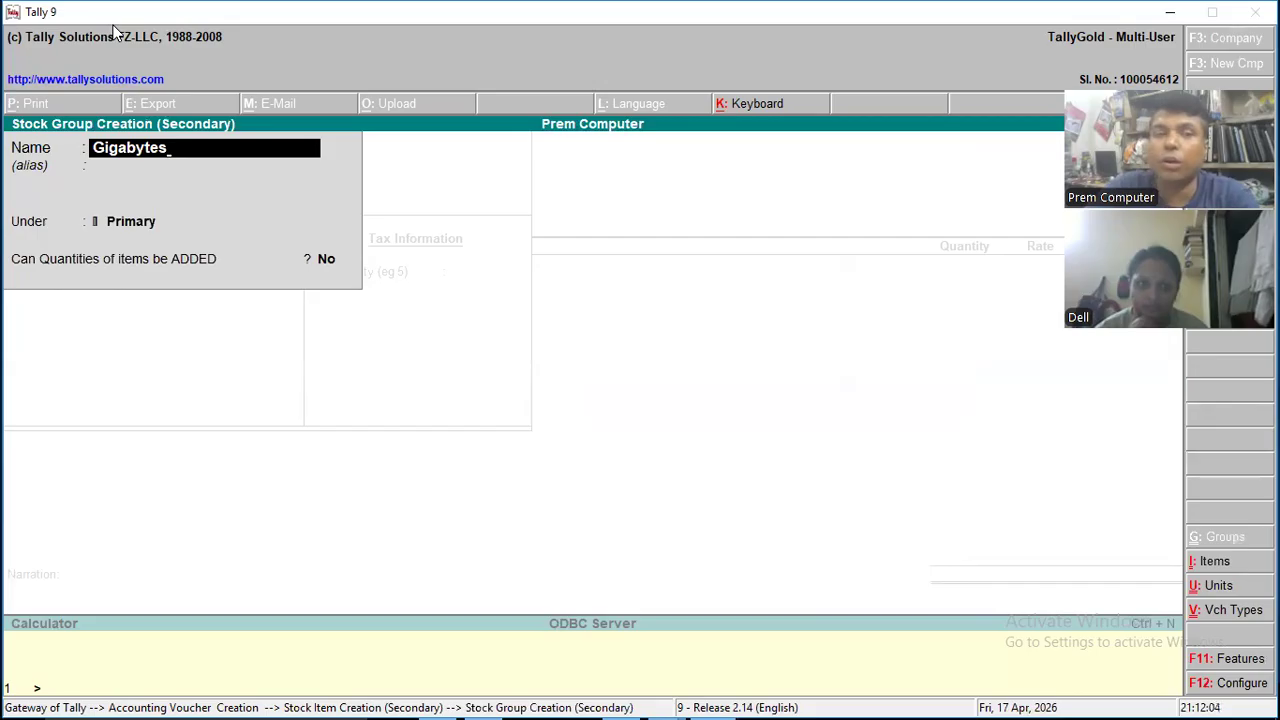
pyautogui.press('Return')
pyautogui.press('Return')
pyautogui.press('Return')
pyautogui.press('y')
pyautogui.press('Return')
pyautogui.press('Return')
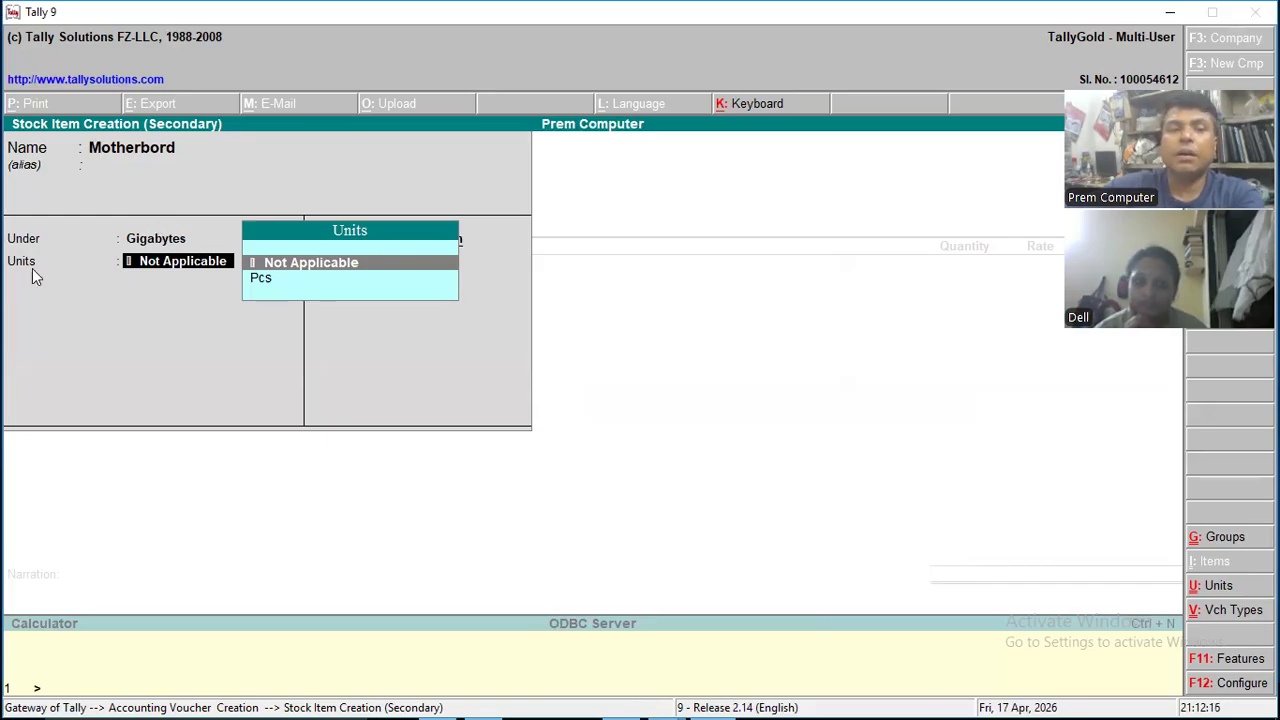
# - Set Motherbord's units to Pcs, rate of duty to 5 and tariff classification to 0.2, and save the stock item
pyautogui.press('Down')
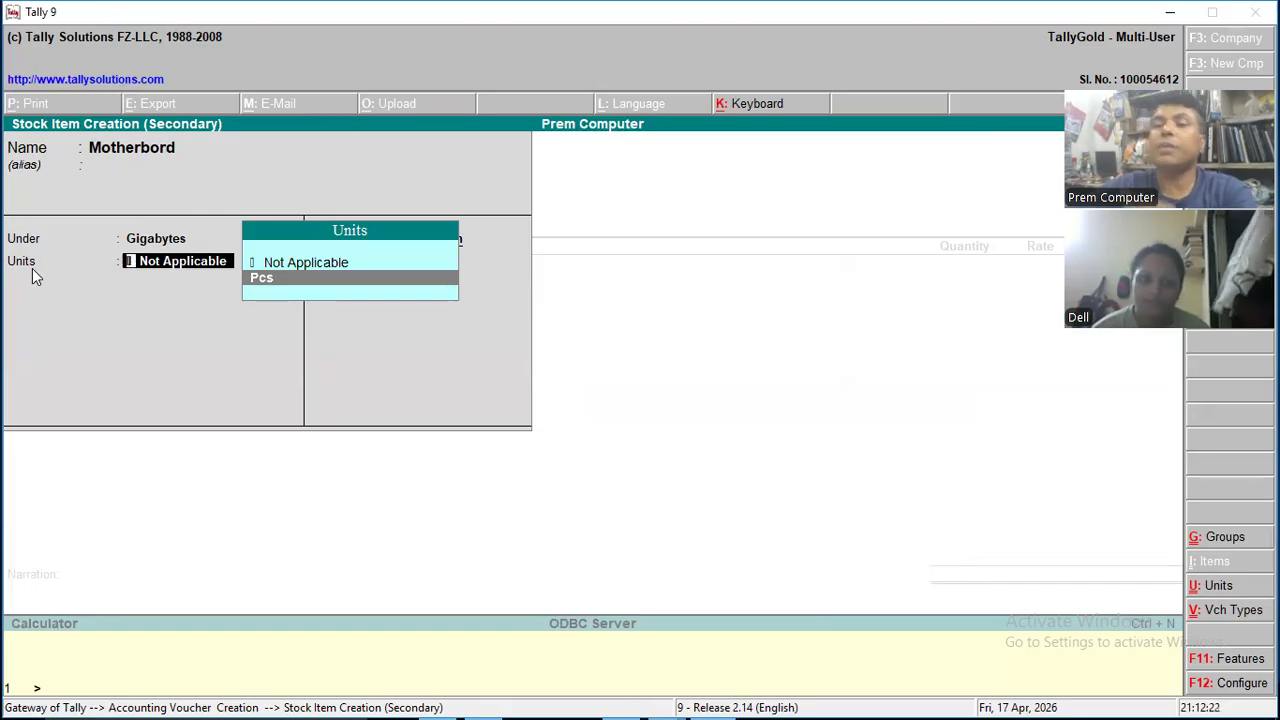
pyautogui.press('Return')
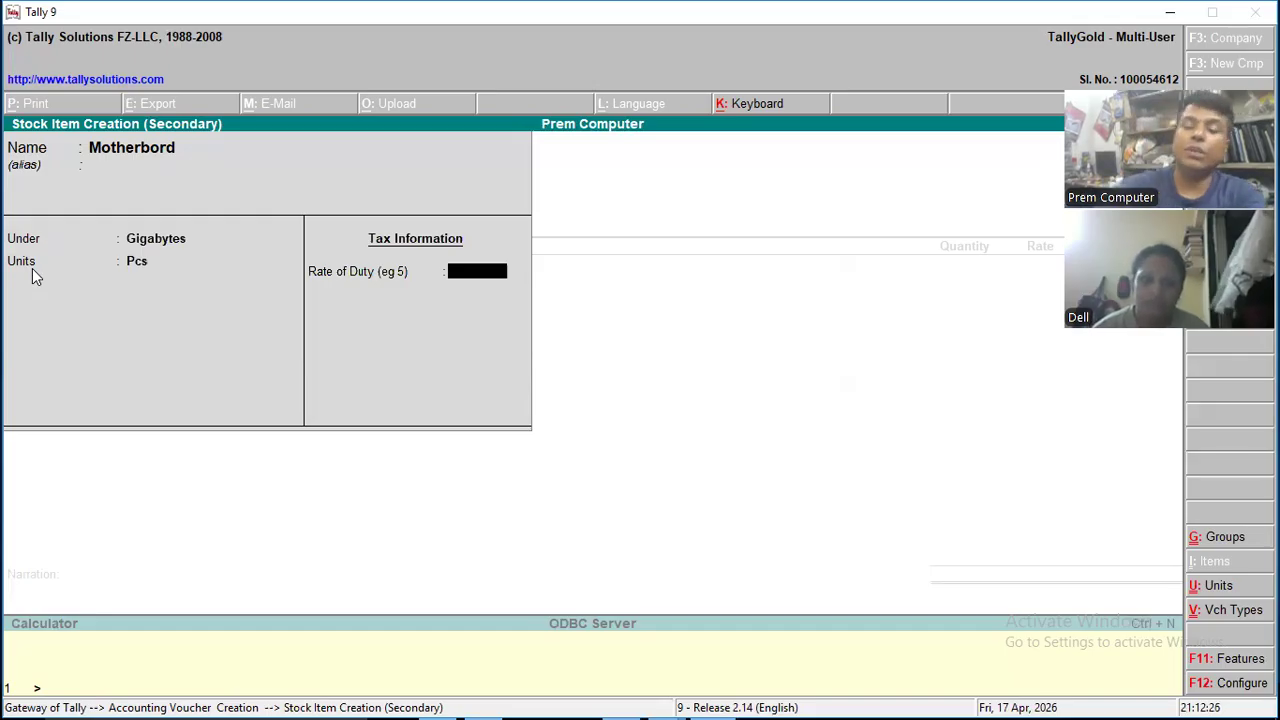
pyautogui.write('5')
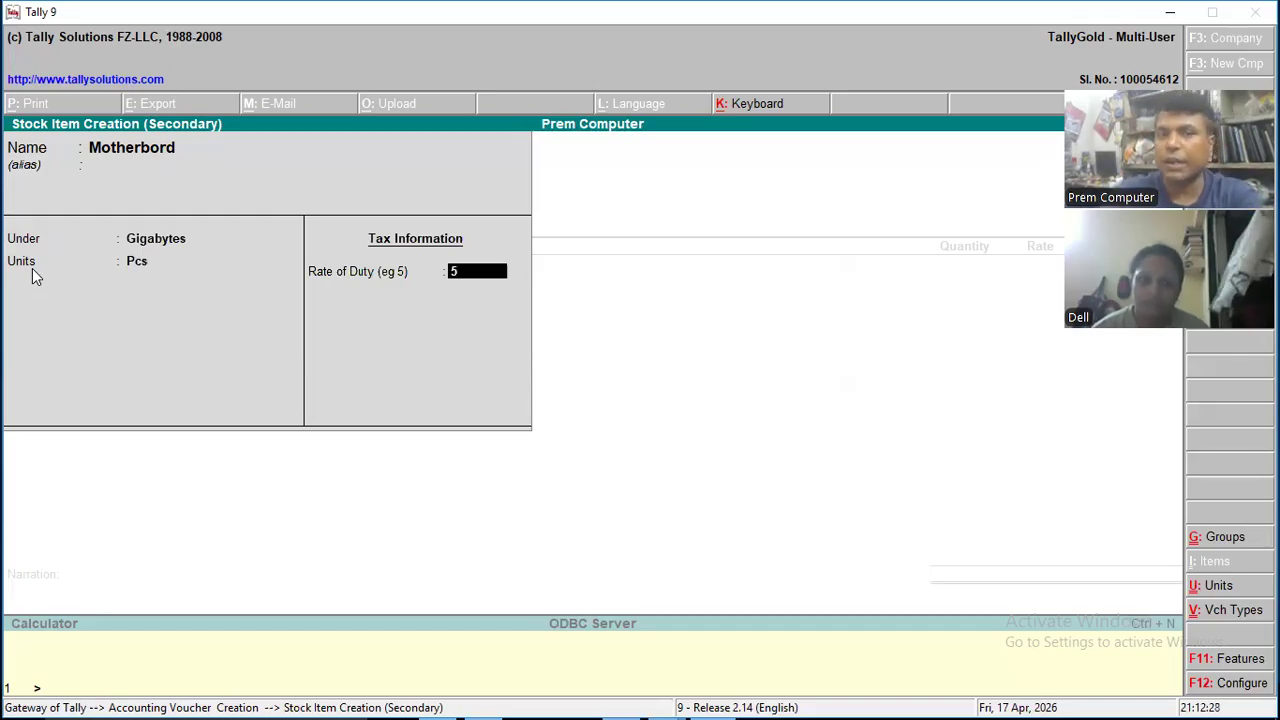
pyautogui.press('Return')
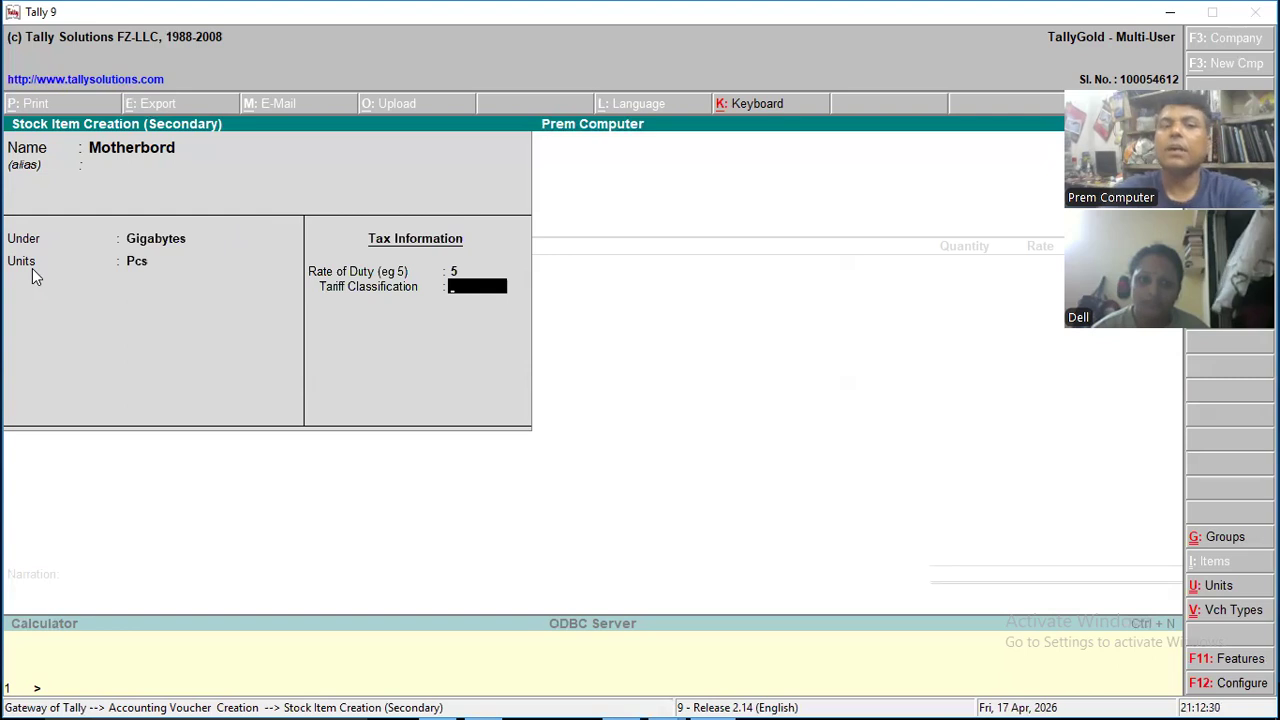
pyautogui.write('0.2')
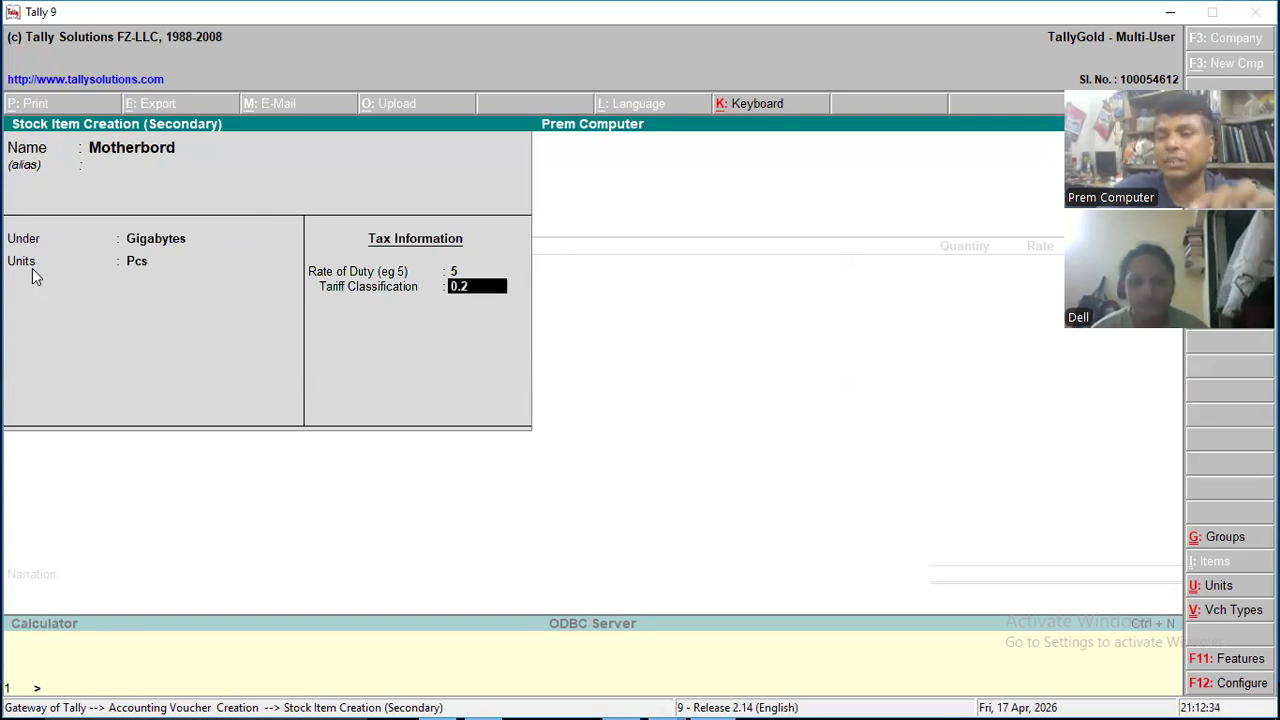
pyautogui.press('Return')
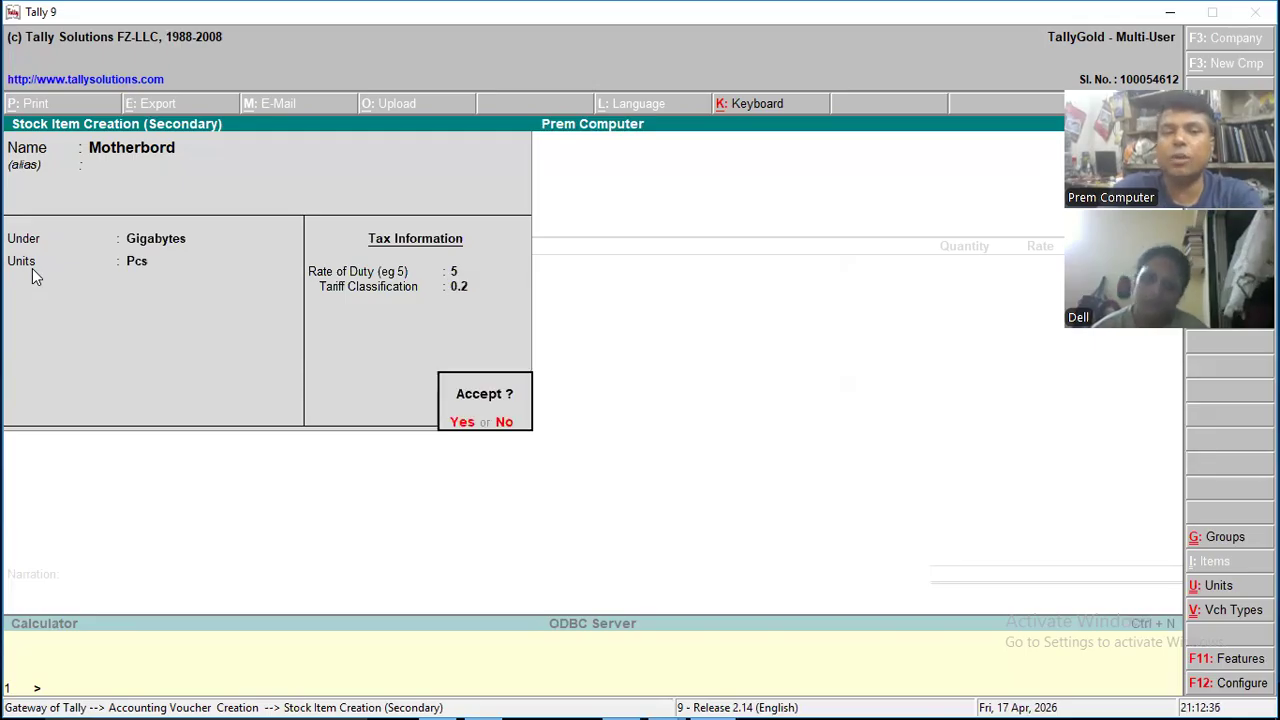
pyautogui.press('Return')
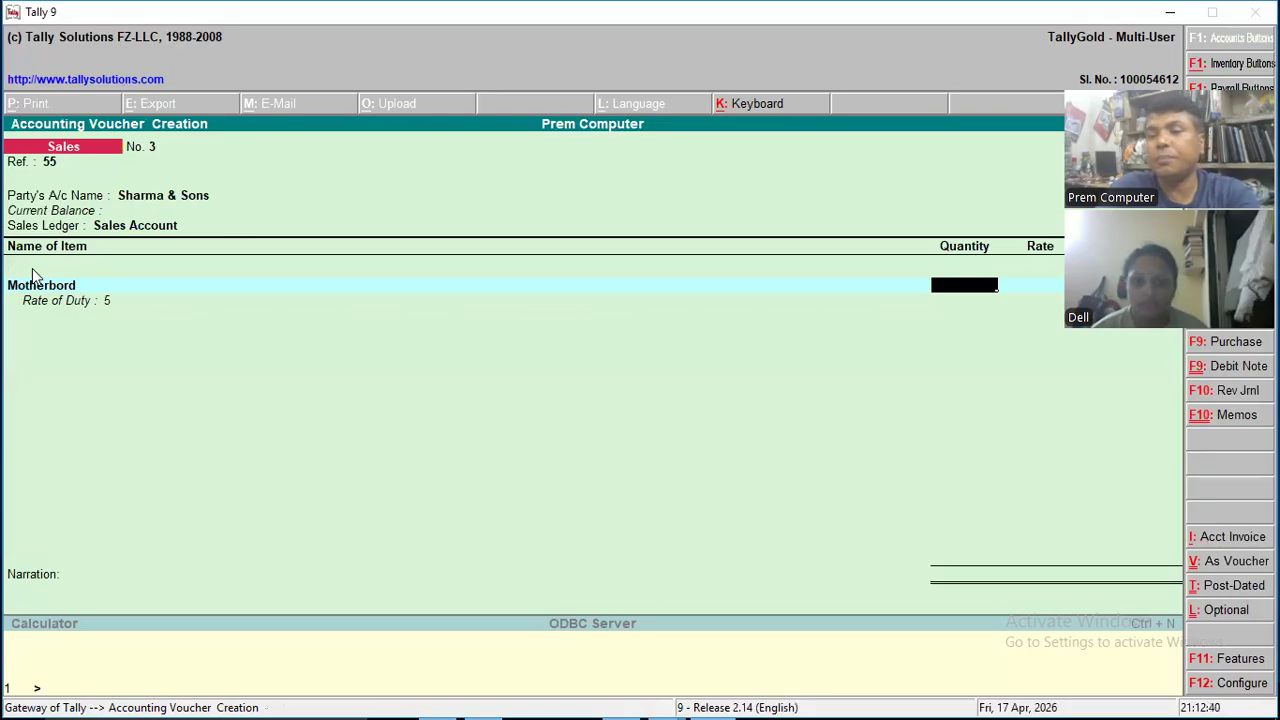
# - Enter a quantity of 54 and a rate of 2200 per Pcs for the Motherbord line
pyautogui.write('54')
pyautogui.press('Return')
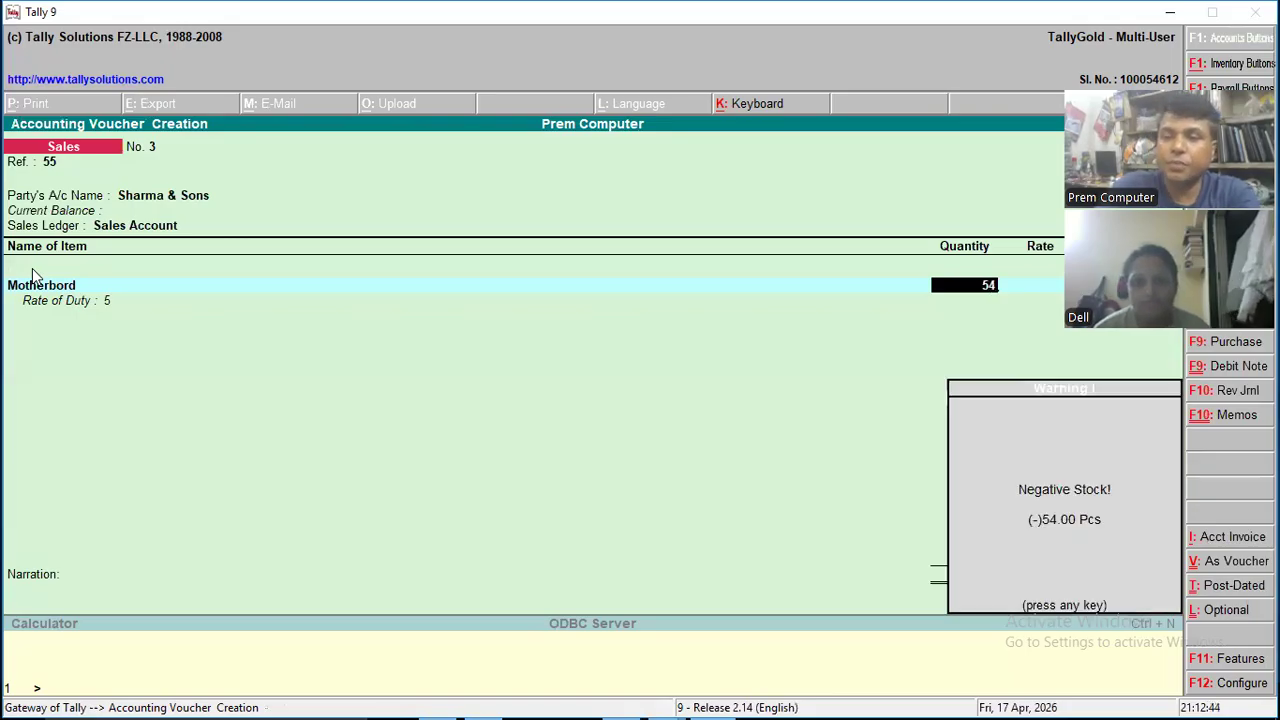
pyautogui.press('Return')
pyautogui.write('2200')
pyautogui.press('Return')
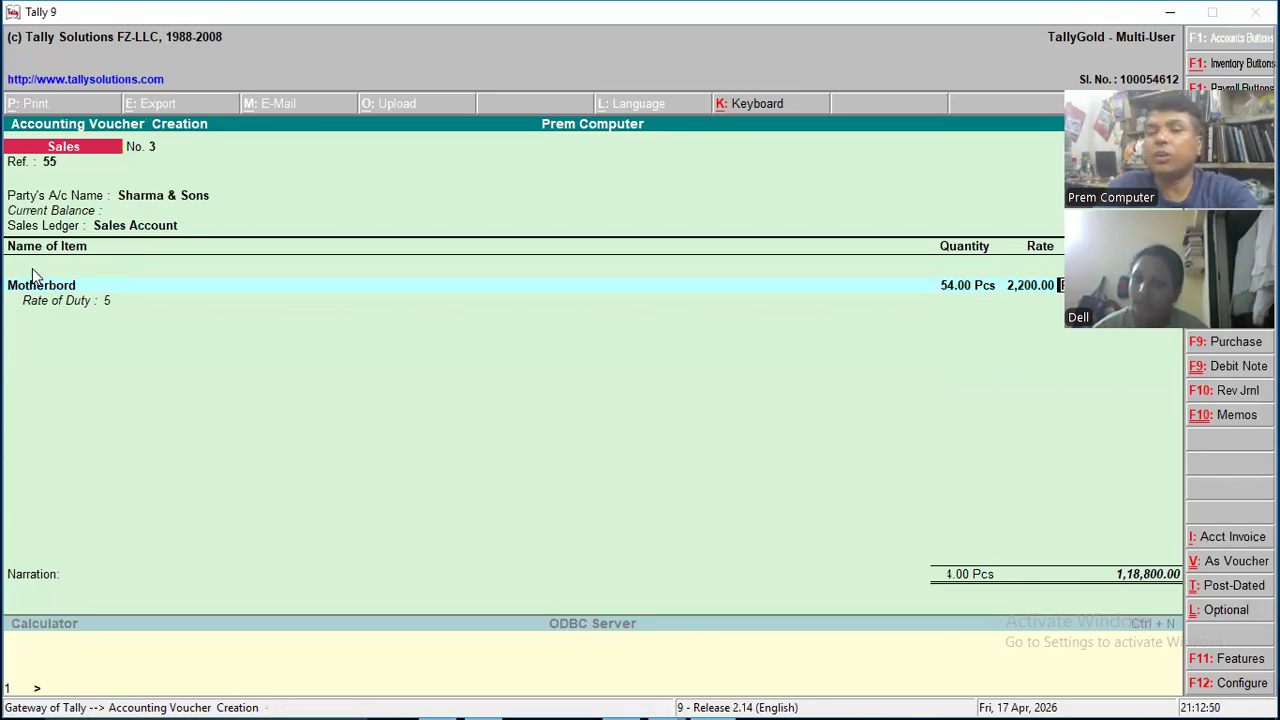
pyautogui.press('Return')
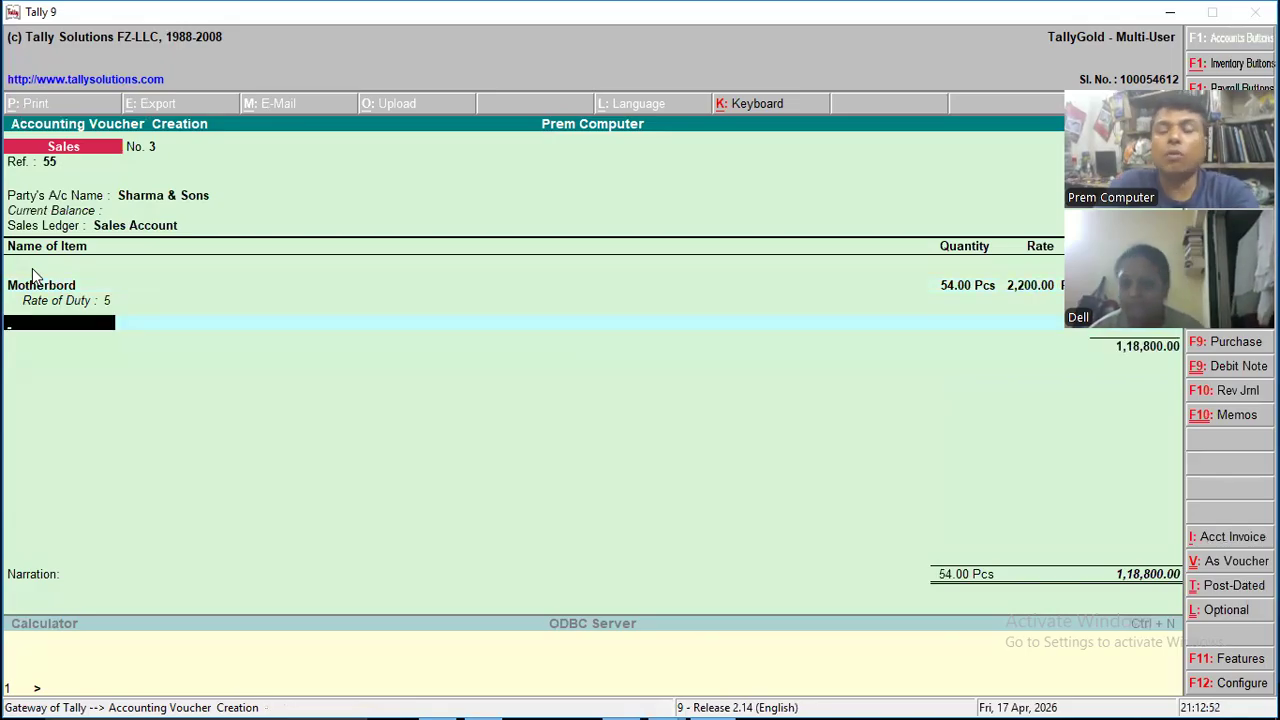
# - Add the Mouse item to the voucher with a quantity of 50 and a rate of 200
pyautogui.write('K')
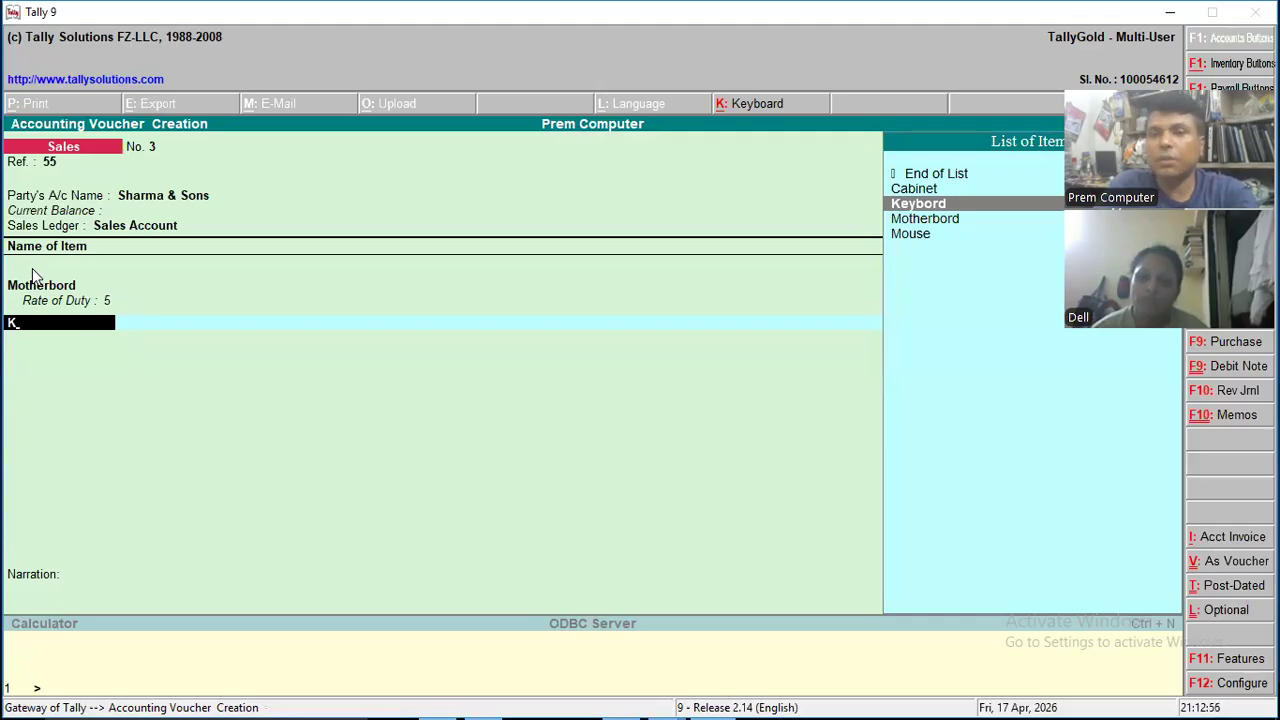
pyautogui.press('Down')
pyautogui.press('Down')
pyautogui.press('Return')
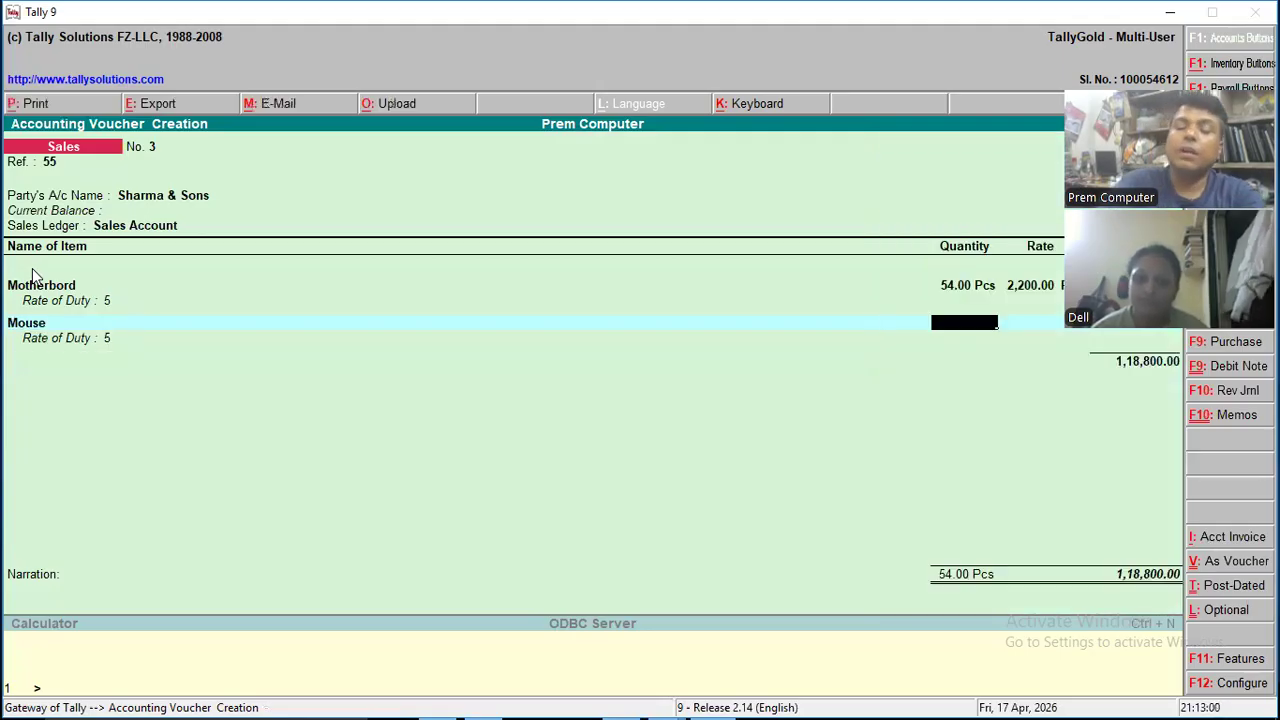
pyautogui.write('50')
pyautogui.press('Return')
pyautogui.press('Return')
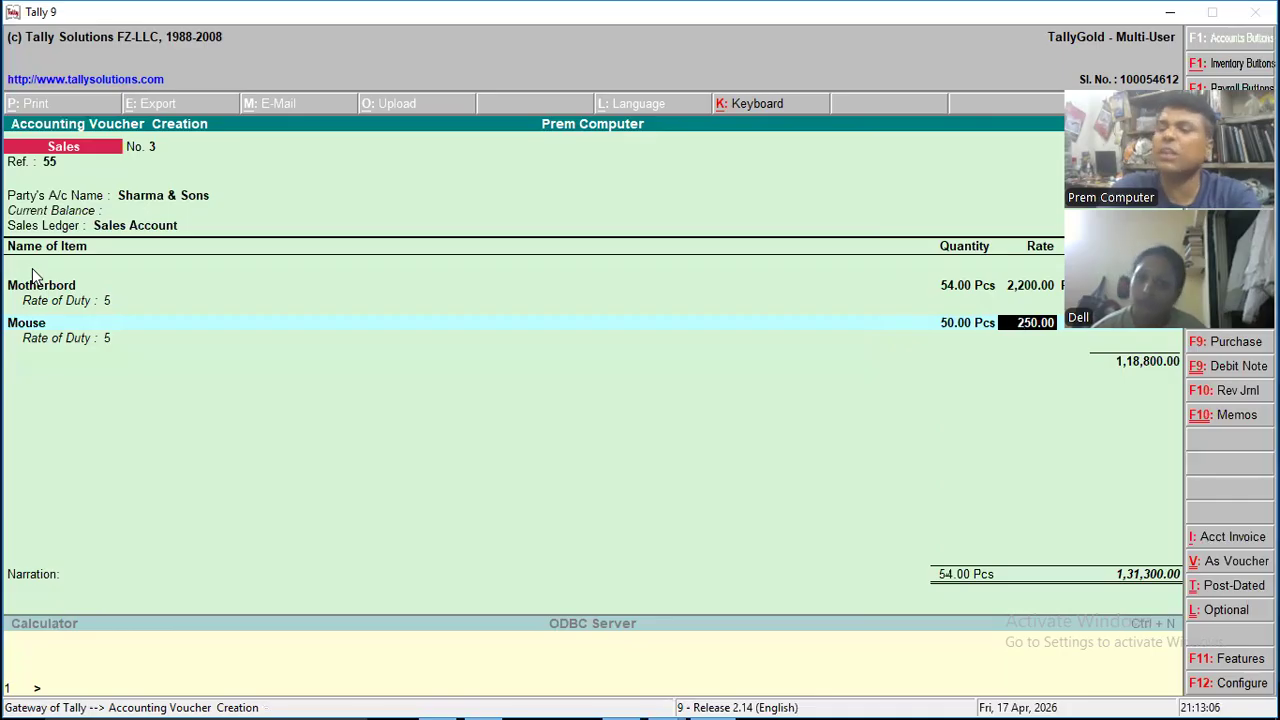
pyautogui.write('200')
pyautogui.press('Return')
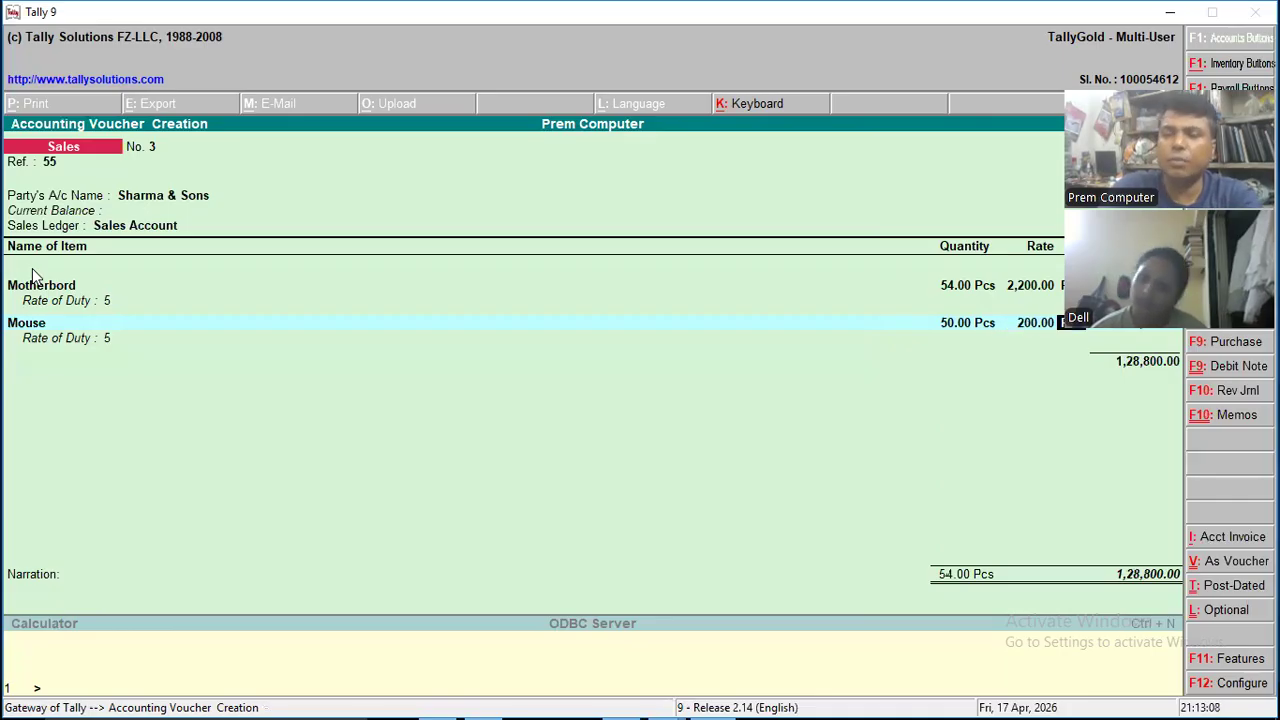
pyautogui.press('Return')
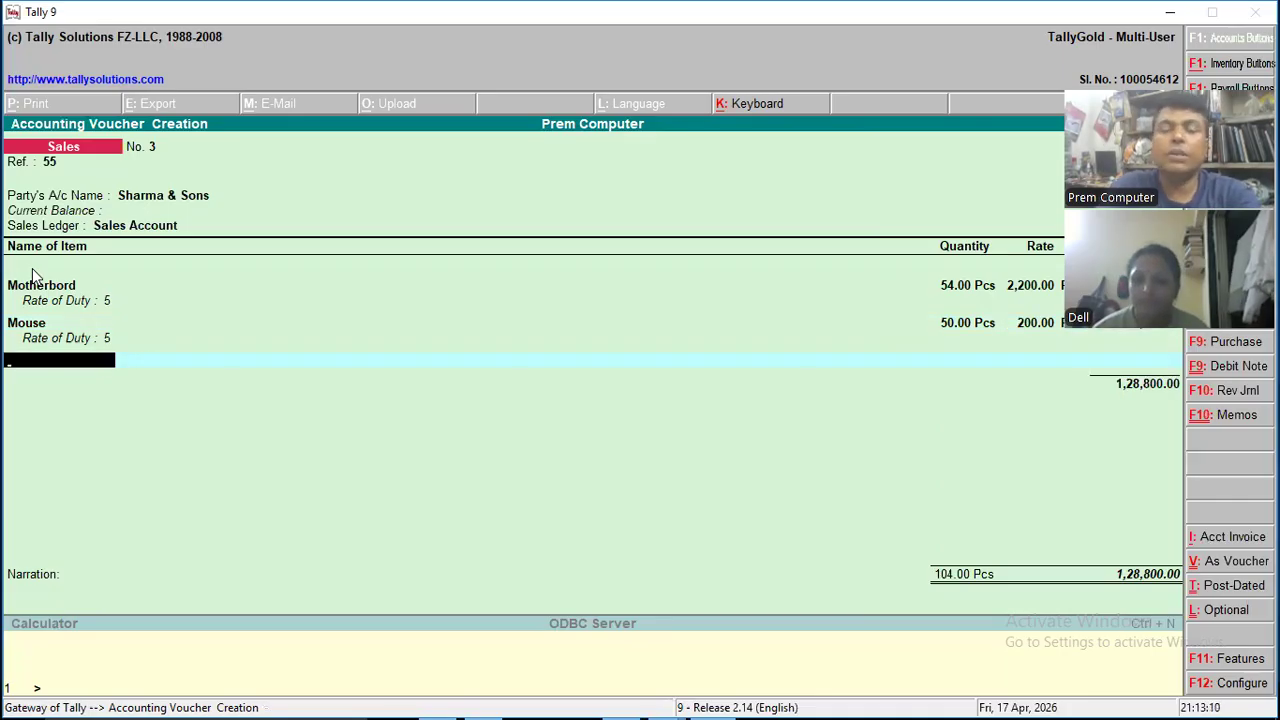
# - End the item list and add the GST @ 18% ledger with a rate of 18%, keeping the calculated amount
pyautogui.press('Return')
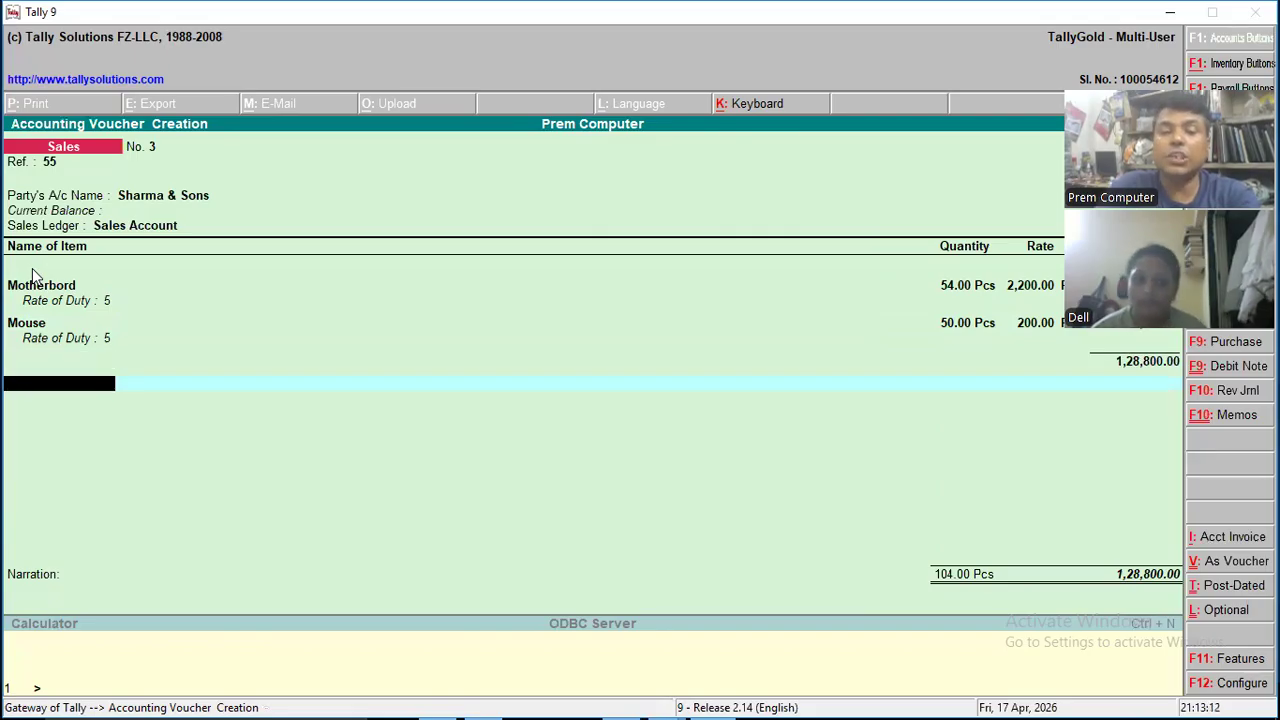
pyautogui.write('G')
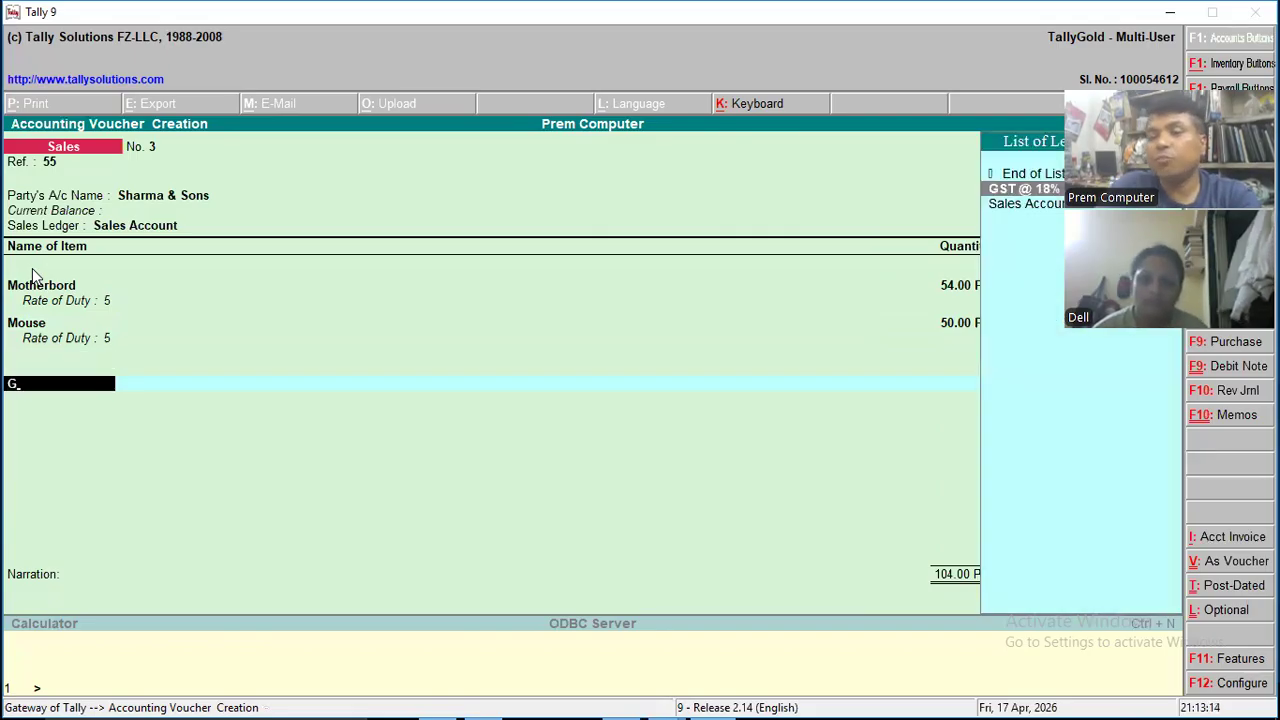
pyautogui.press('Return')
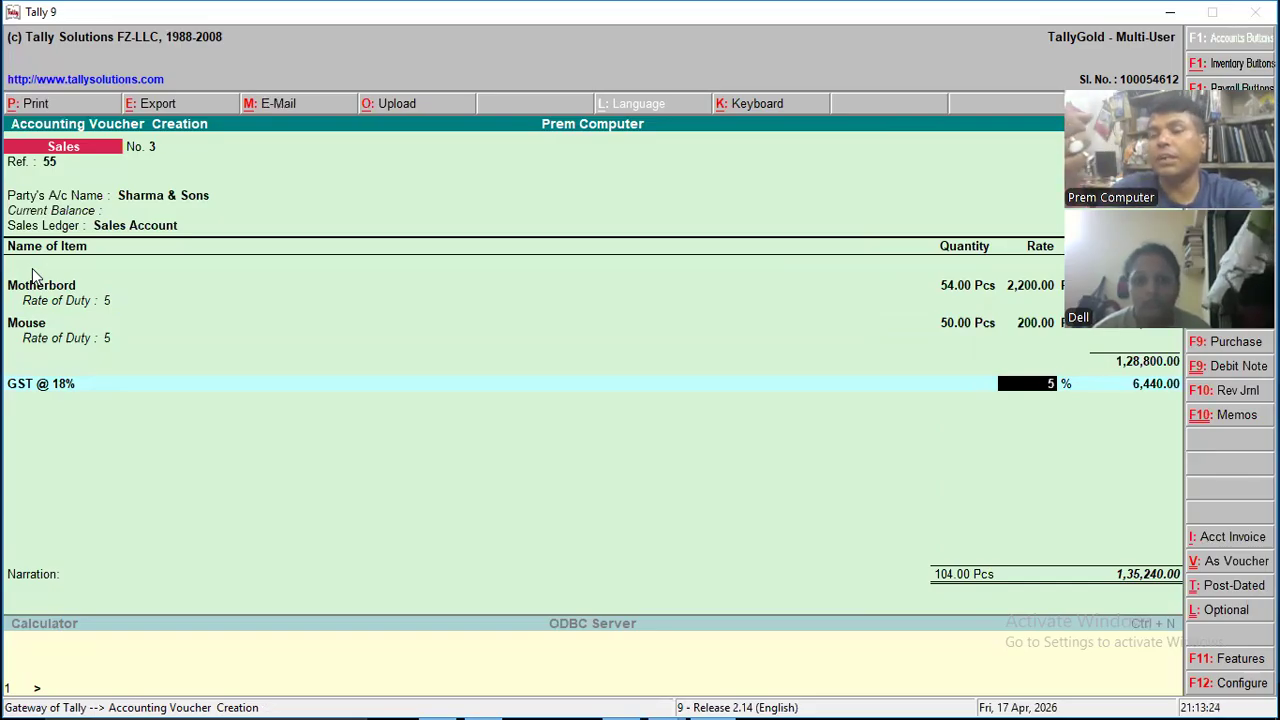
pyautogui.write('18')
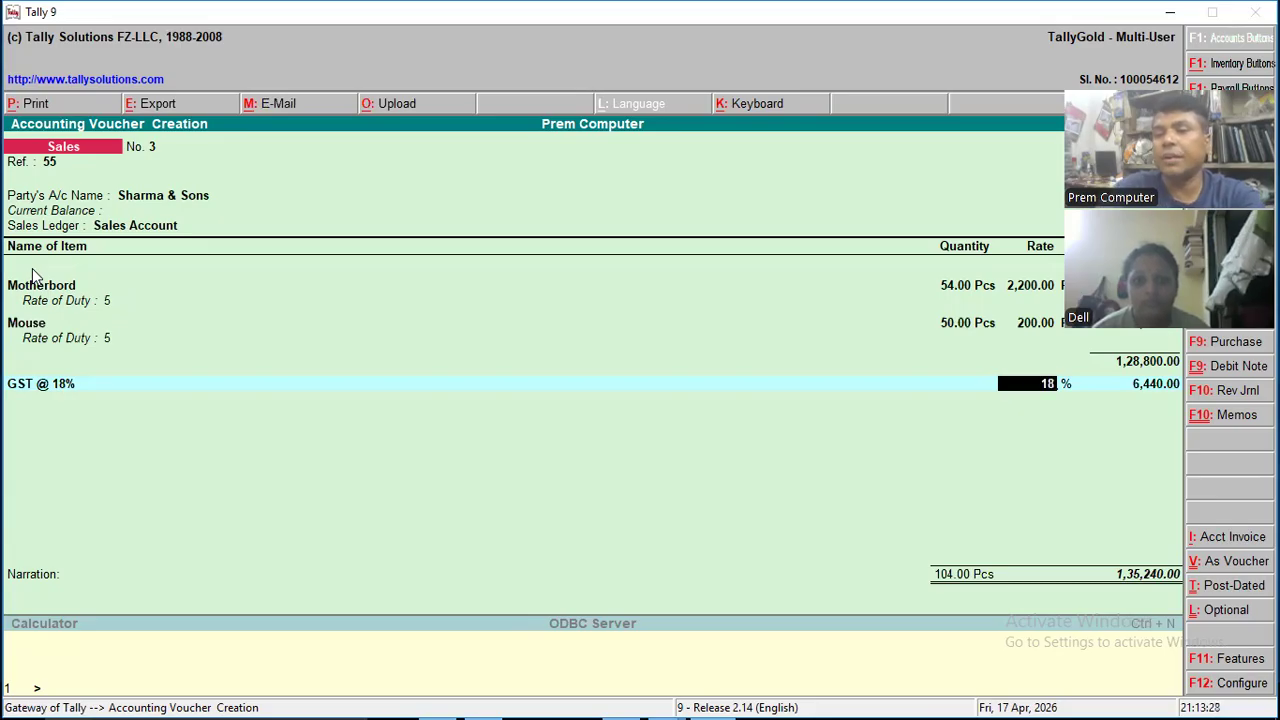
pyautogui.press('Return')
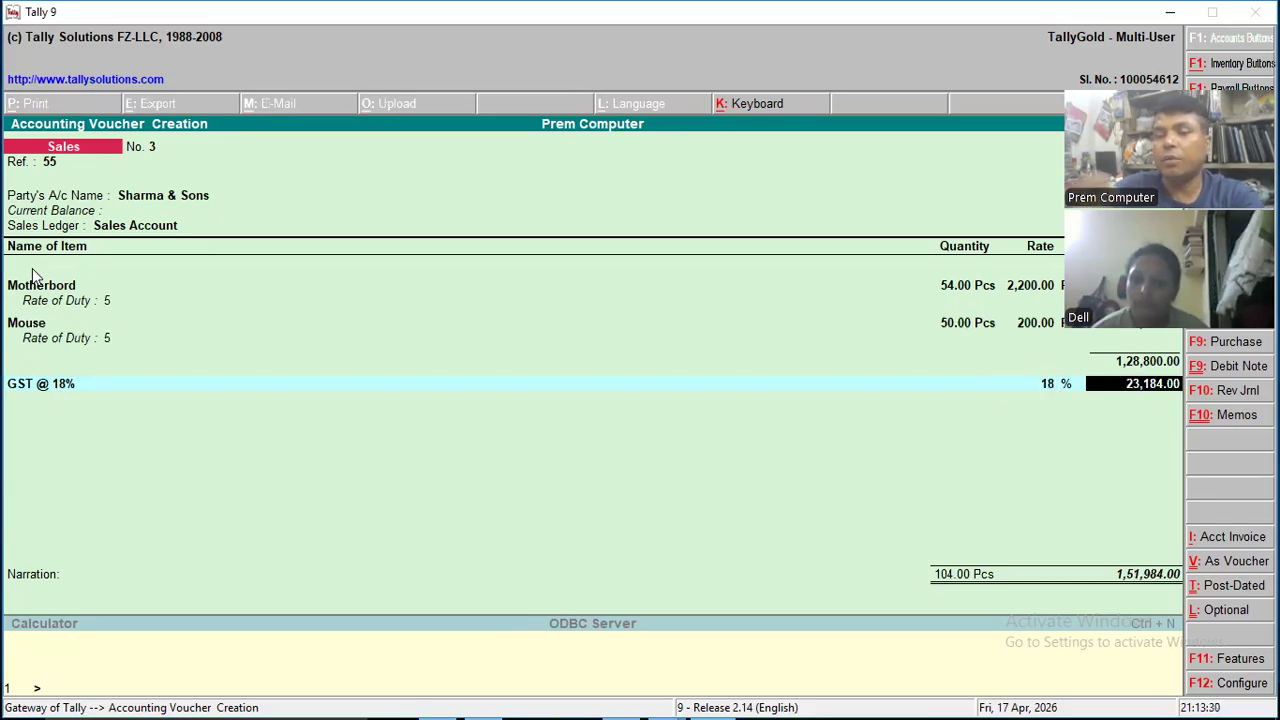
pyautogui.press('Return')
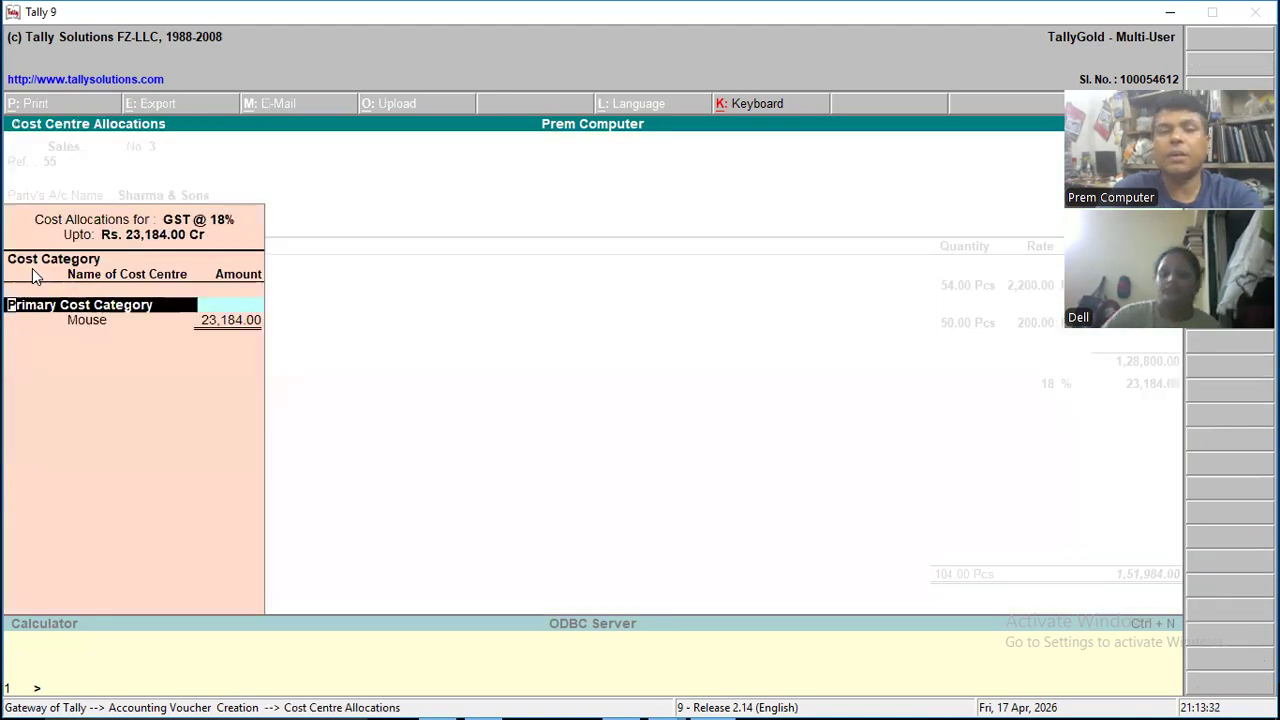
# - Allocate the full GST amount to the Mouse cost centre under Primary Cost Category
pyautogui.press('Return')
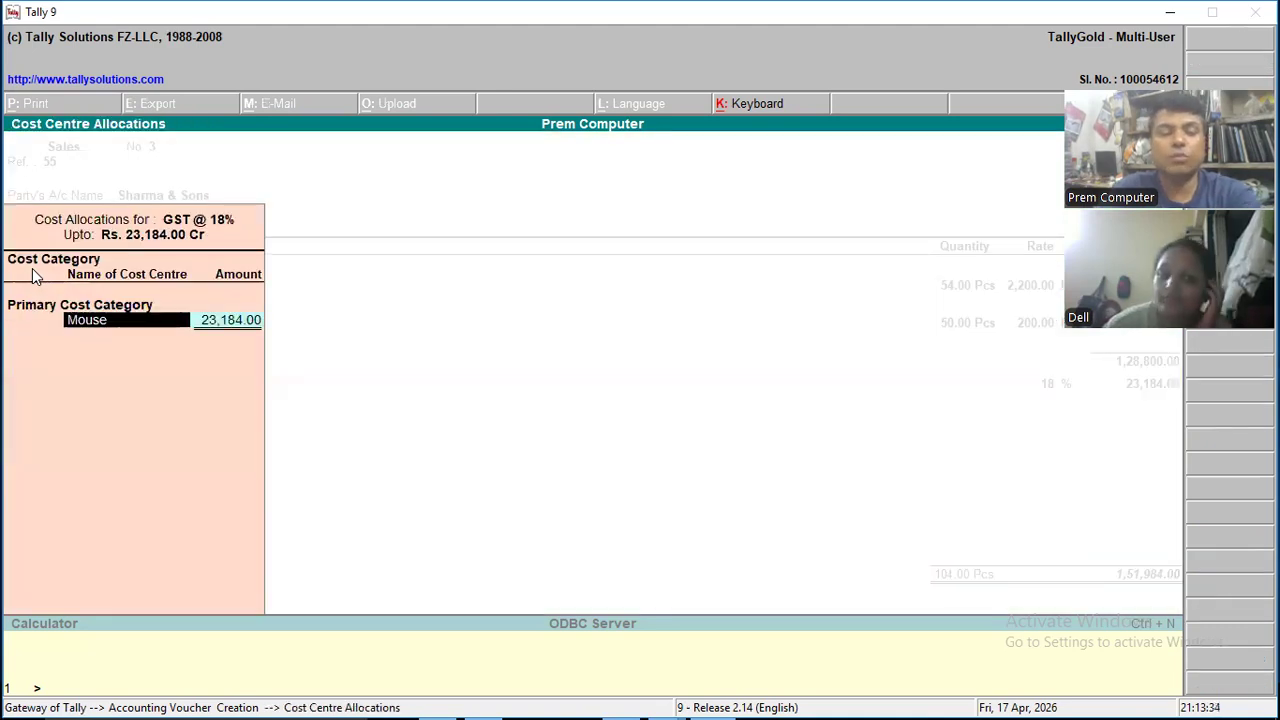
pyautogui.press('Return')
pyautogui.press('Return')
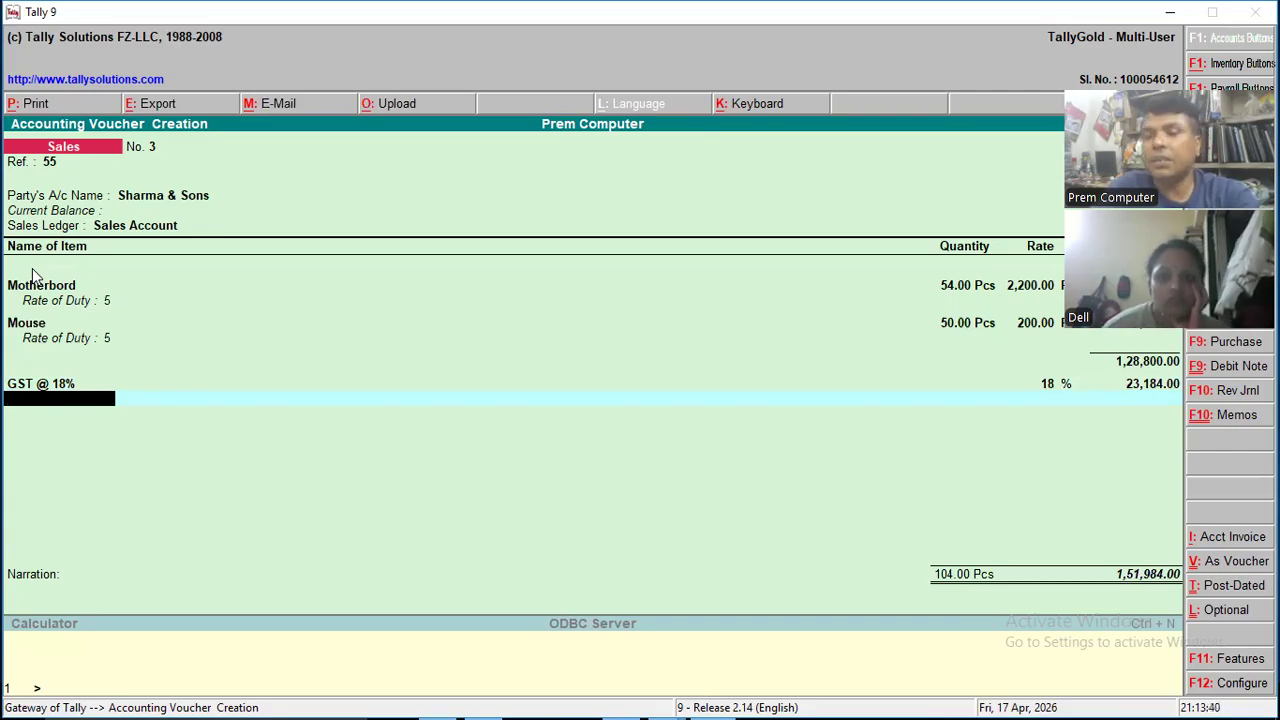
# - Start creating a new ledger named Cess Charges, with no alias, under the Duties & Taxes group
pyautogui.hotkey('alt', 'c')
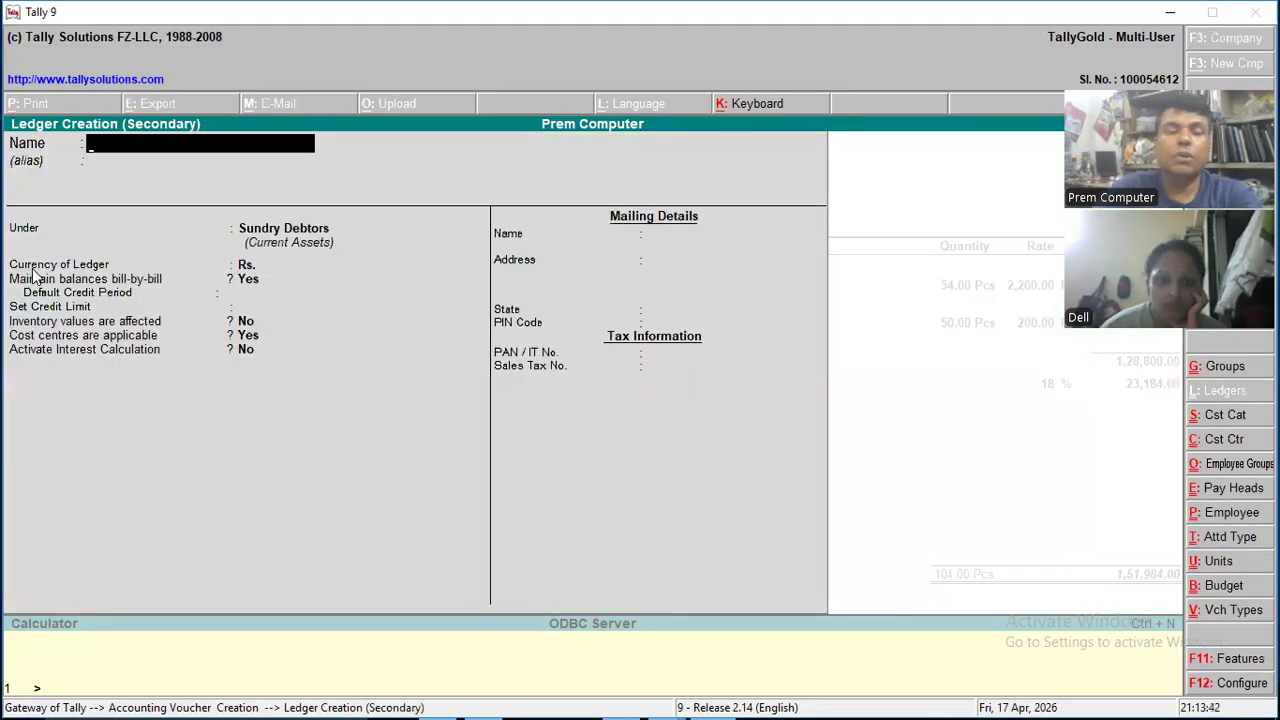
pyautogui.write('Ce')
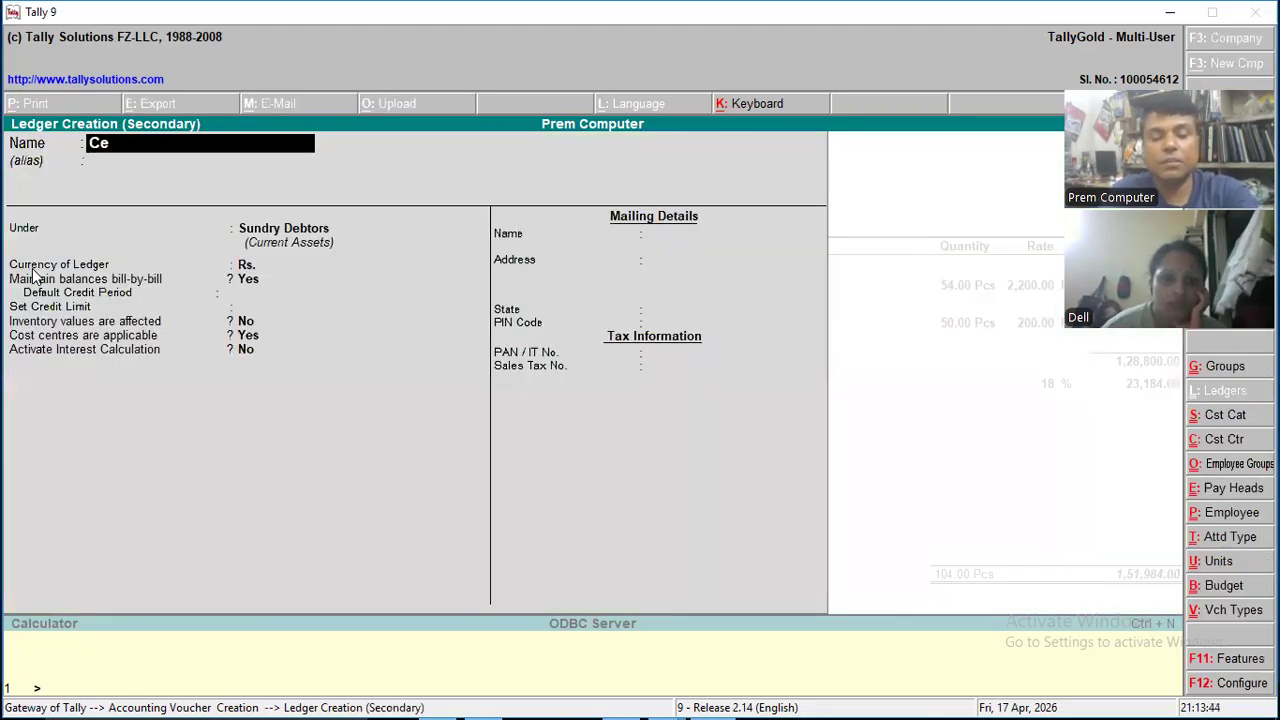
pyautogui.write('ss ')
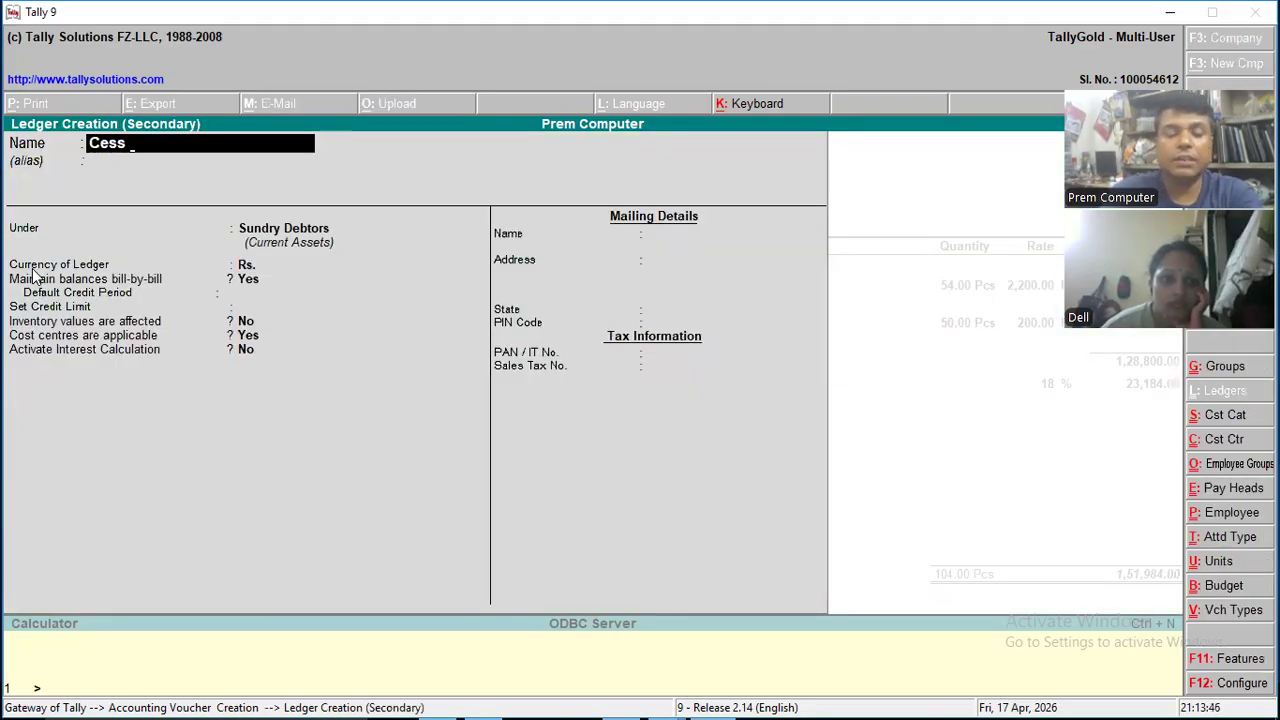
pyautogui.write('Char')
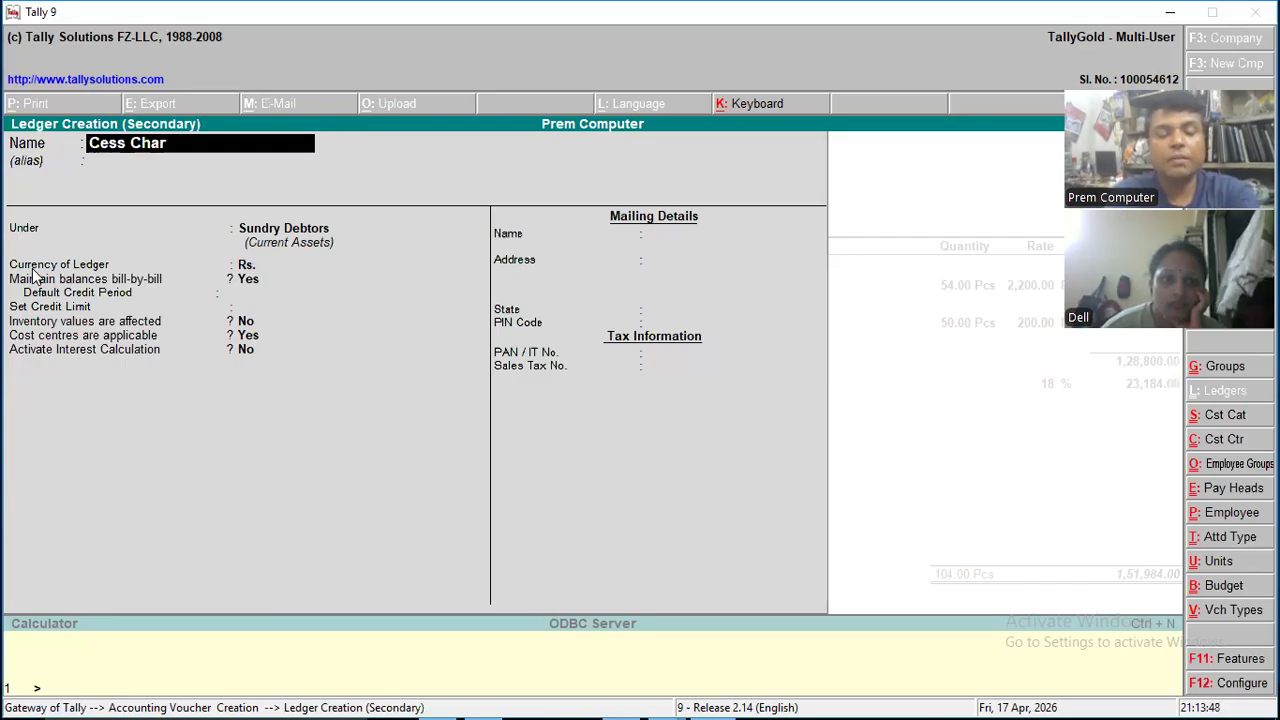
pyautogui.write('ges')
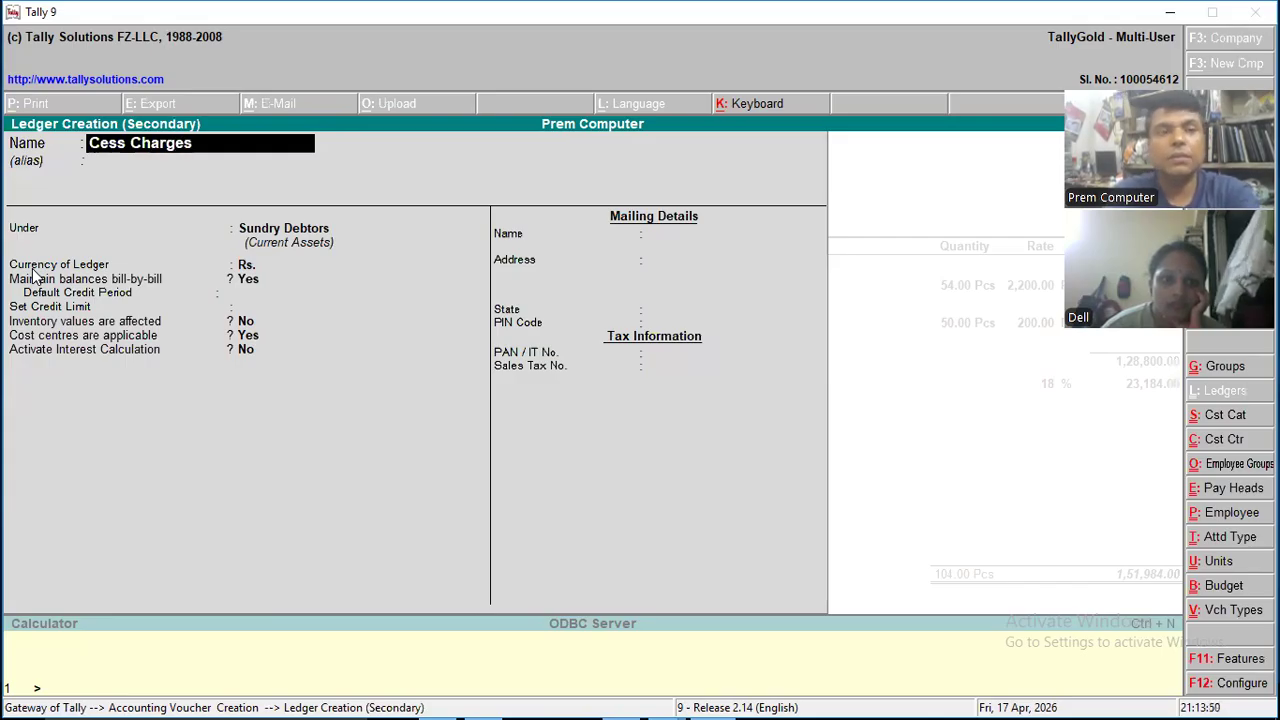
pyautogui.press('Return')
pyautogui.press('Return')
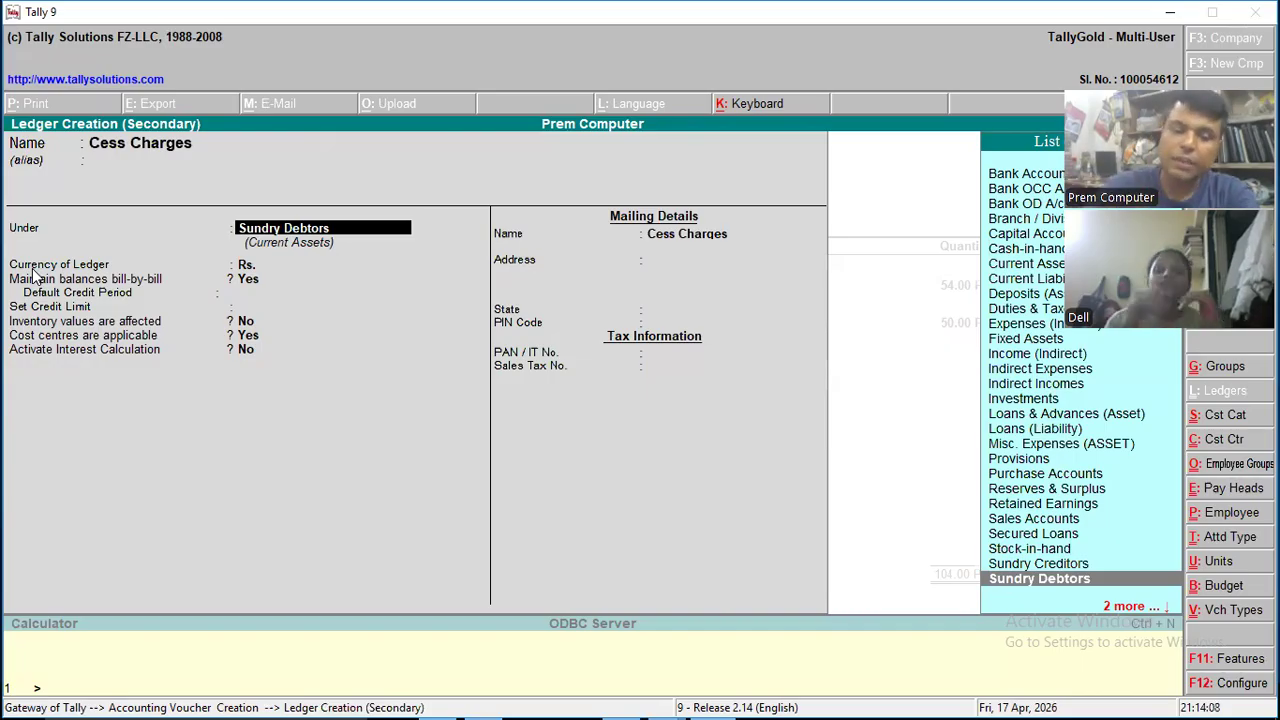
pyautogui.write('Duties & Taxes')
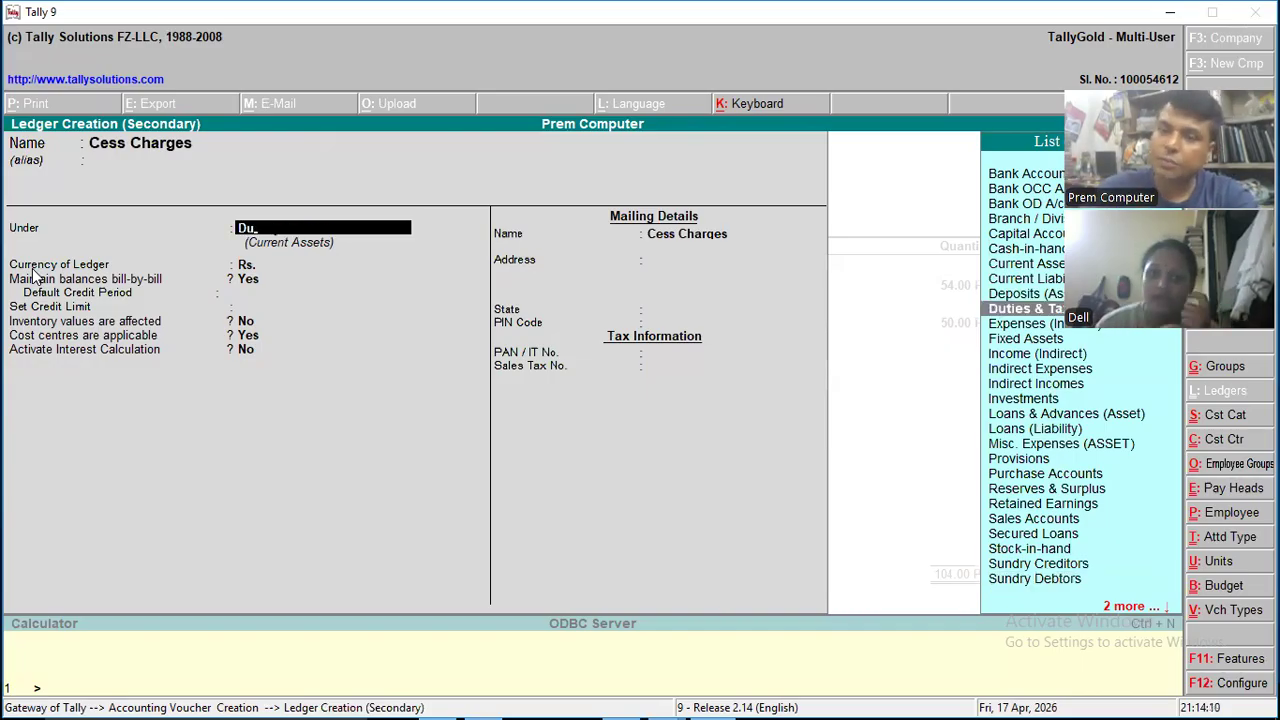
pyautogui.press('Return')
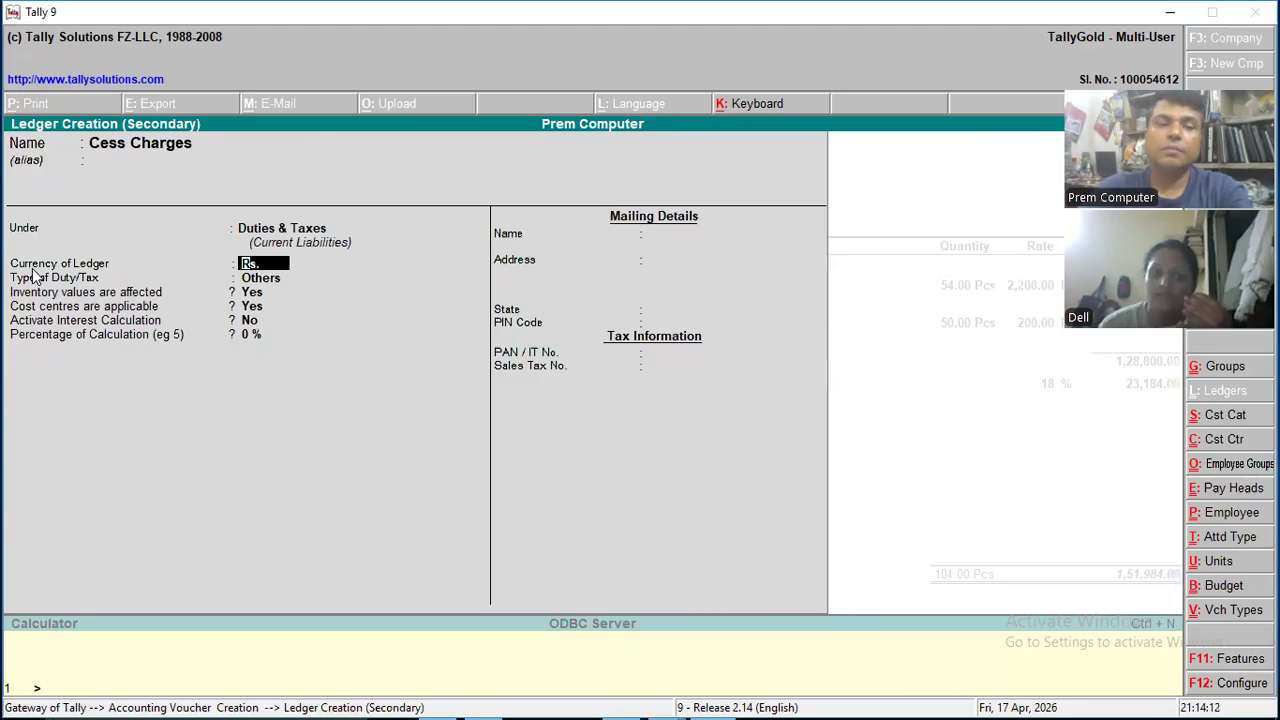
# - Finish the Cess Charges ledger with a 0.2% calculation percentage, On Total Sales as the method, and the other options at their defaults
pyautogui.press('Return')
pyautogui.press('Return')
pyautogui.press('Return')
pyautogui.press('Return')
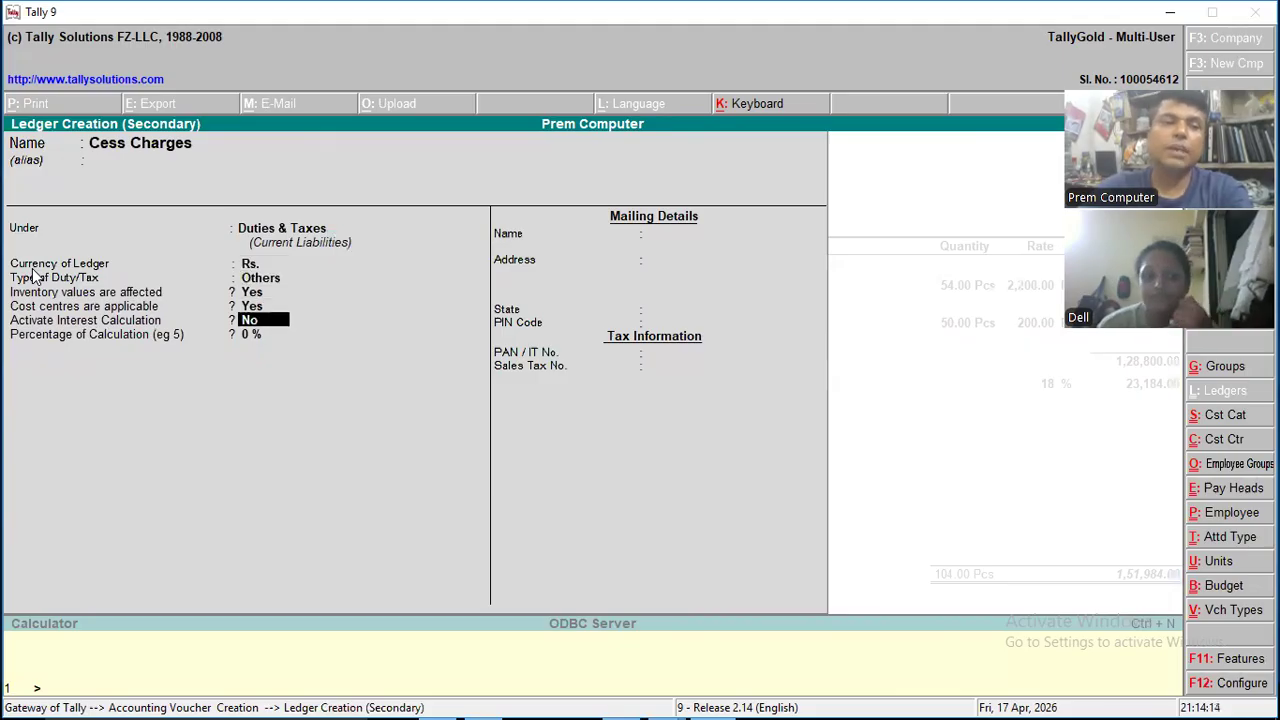
pyautogui.press('Return')
pyautogui.write('0.2')
pyautogui.press('Return')
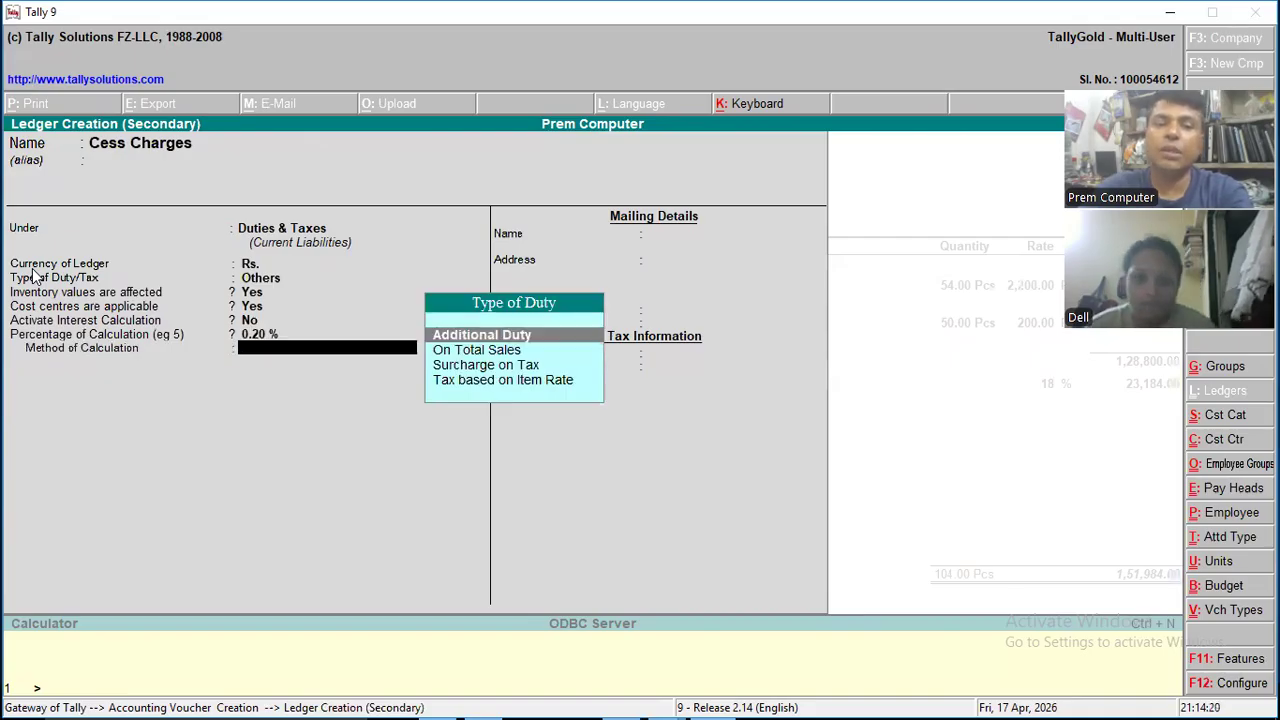
pyautogui.press('Down')
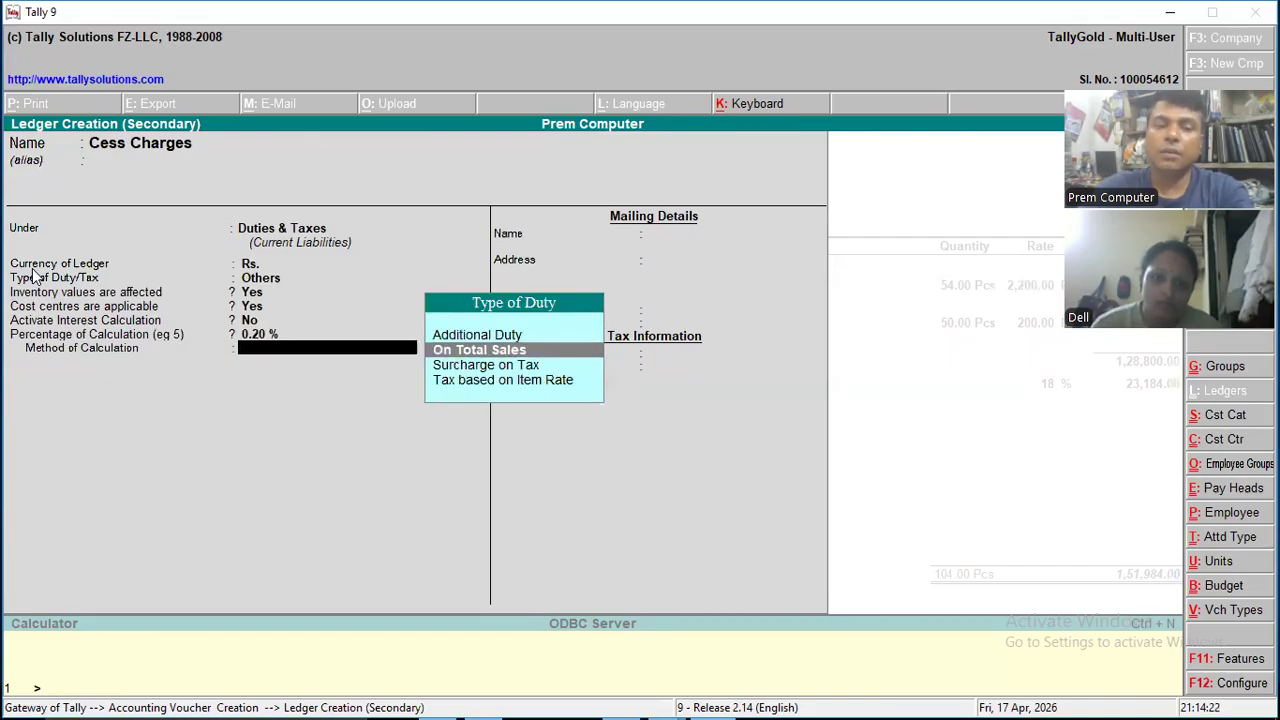
pyautogui.press('Return')
pyautogui.press('Return')
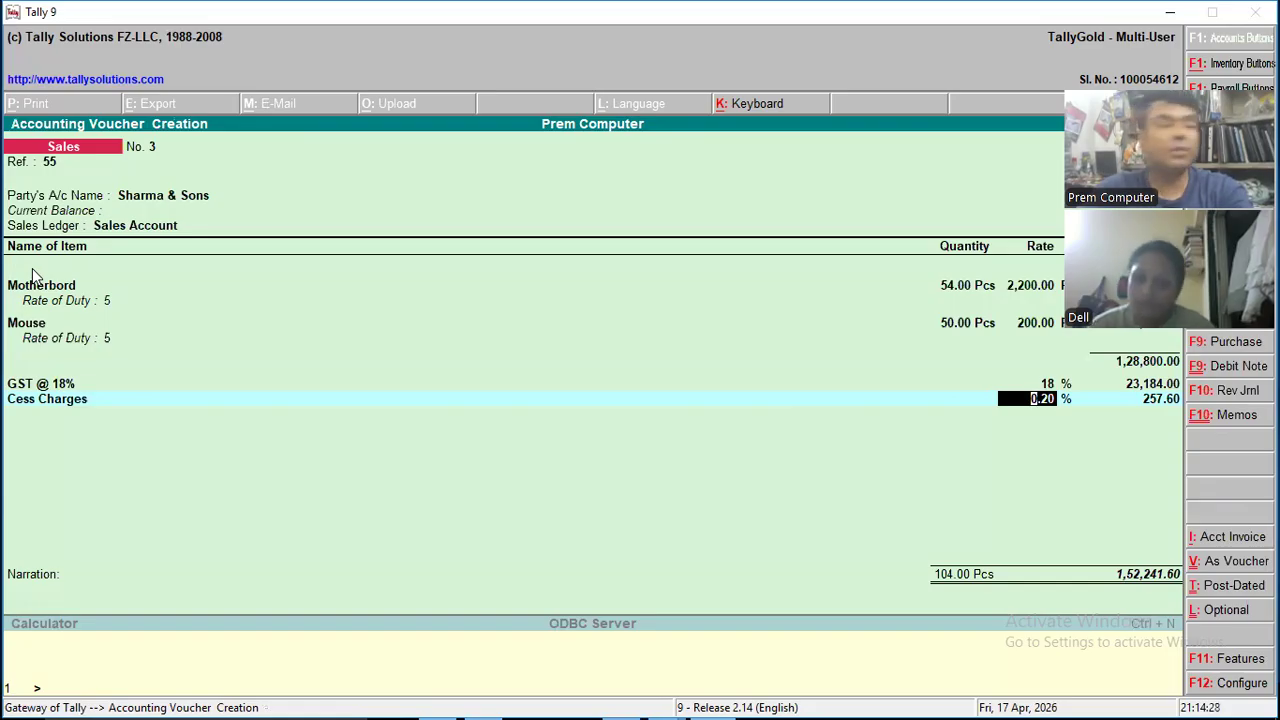
# - Keep the Cess Charges rate and amount, leave the Cess Charges and Sharma & Sons cost allocations empty, and save the sales voucher
pyautogui.press('Return')
pyautogui.press('Return')
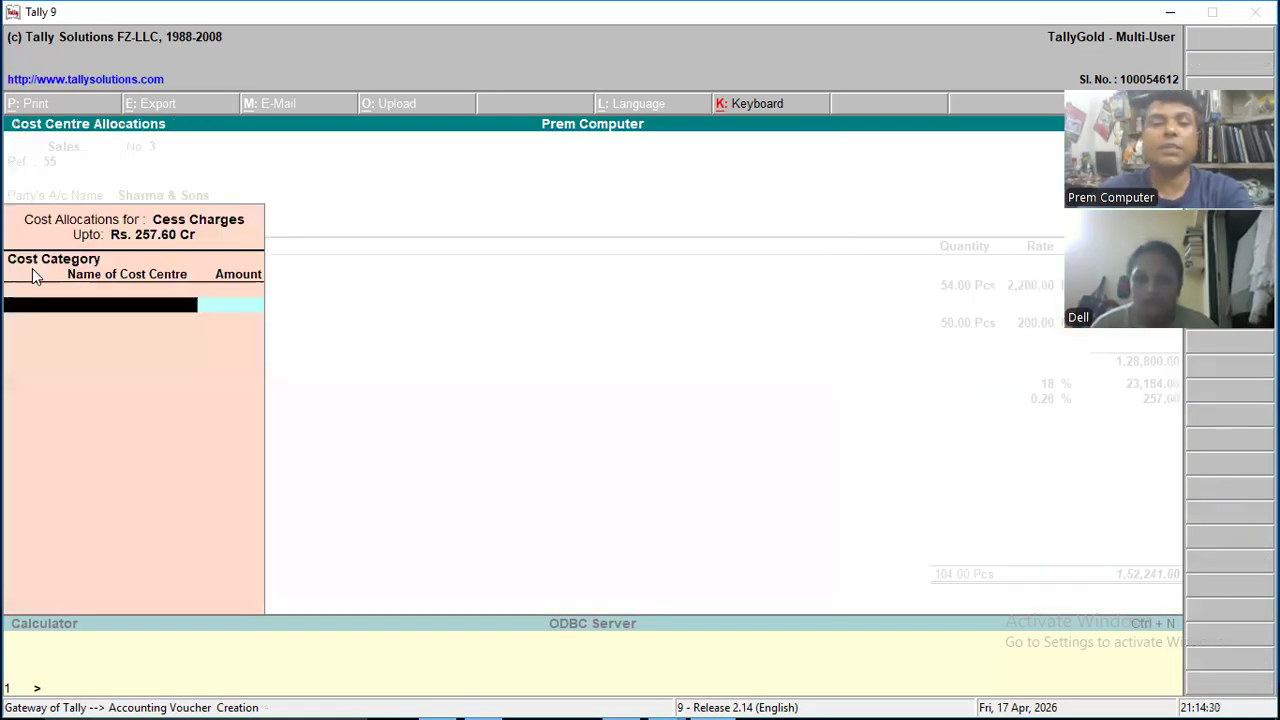
pyautogui.press('Escape')
pyautogui.press('Return')
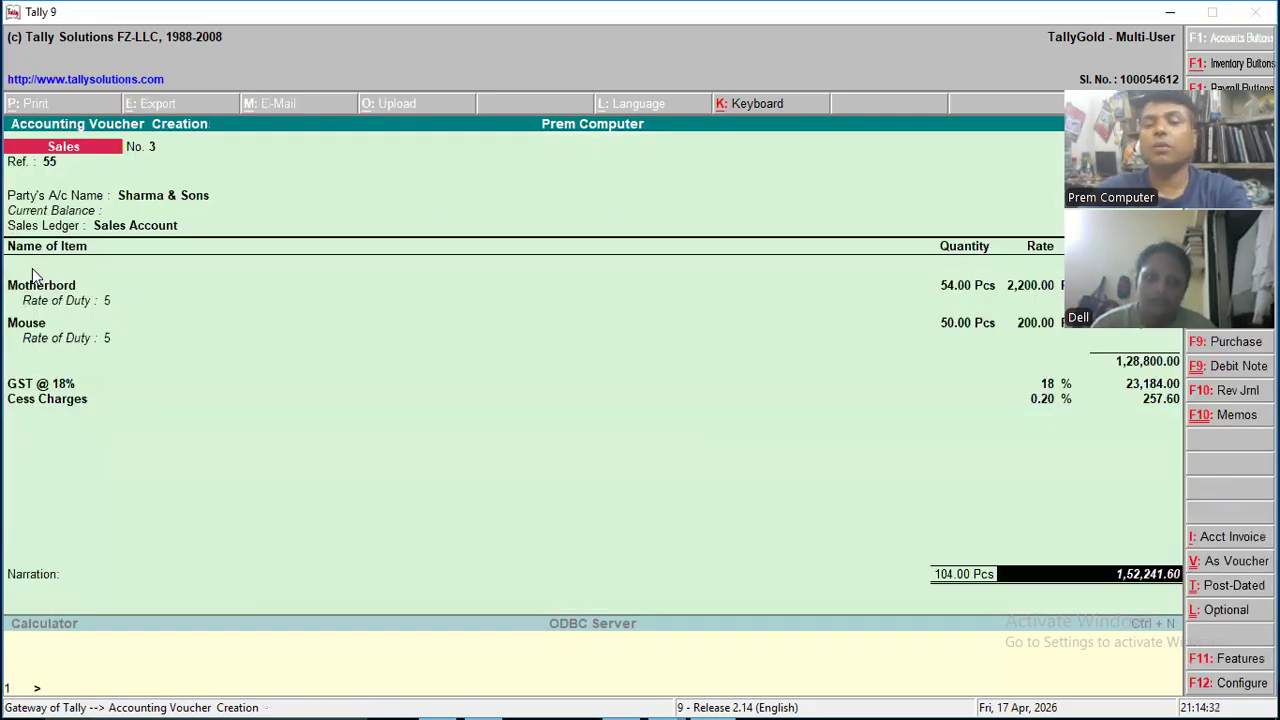
pyautogui.press('Return')
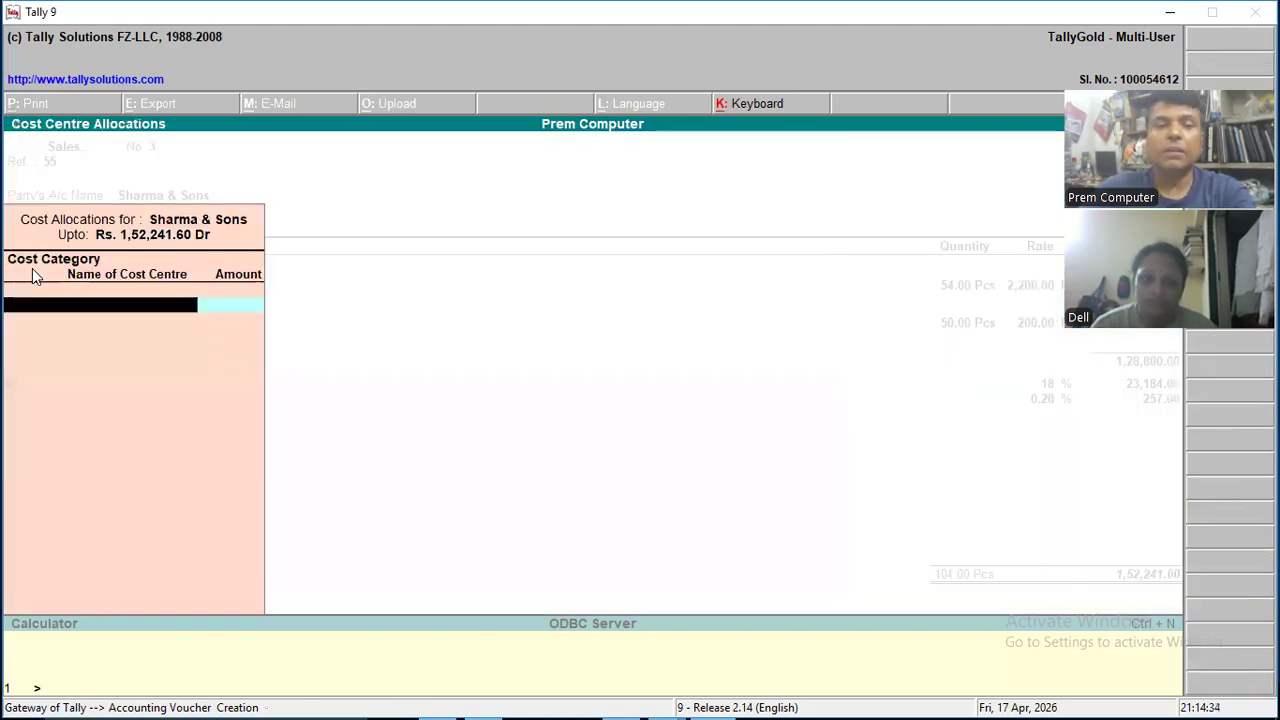
pyautogui.press('Escape')
pyautogui.press('Return')
pyautogui.press('Return')
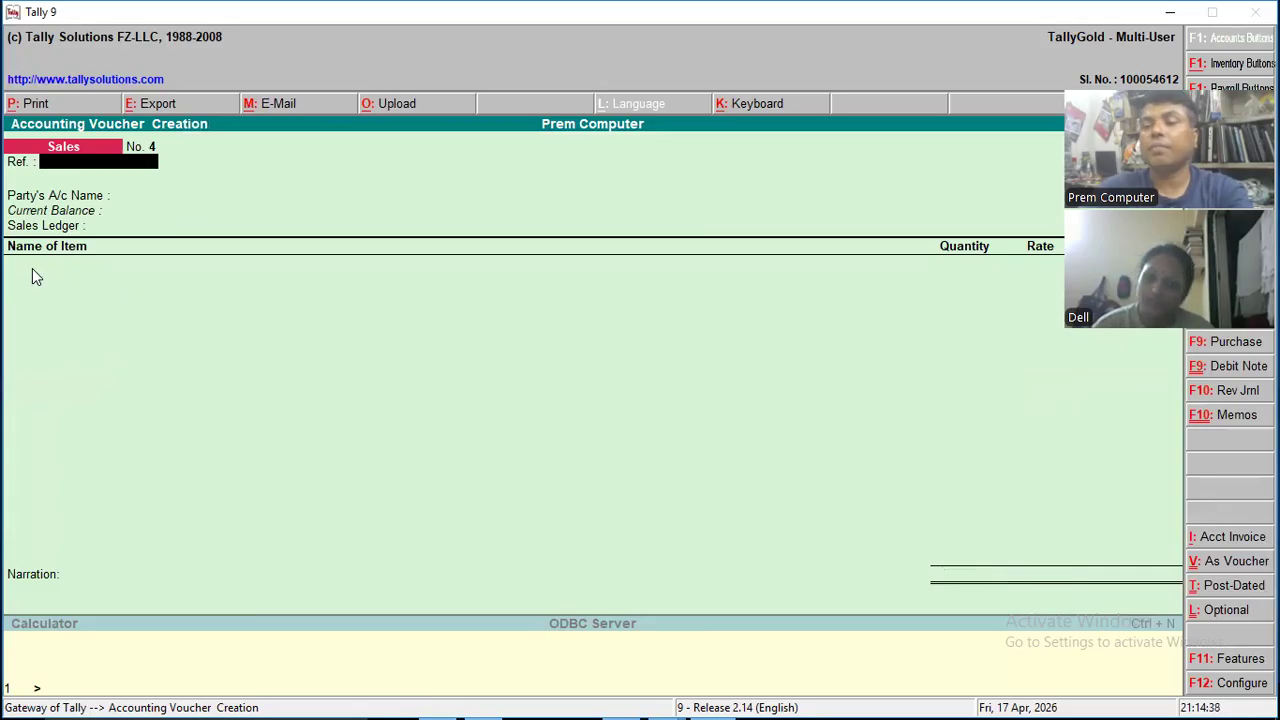
# - Leave voucher entry and open the Sales Register from the account books
pyautogui.press('Escape')
pyautogui.press('Down')
pyautogui.press('Down')
pyautogui.press('Down')
pyautogui.press('Down')
pyautogui.press('Down')
pyautogui.press('Down')
pyautogui.press('Down')
pyautogui.press('Down')
pyautogui.press('Down')
pyautogui.press('Down')
pyautogui.press('Down')
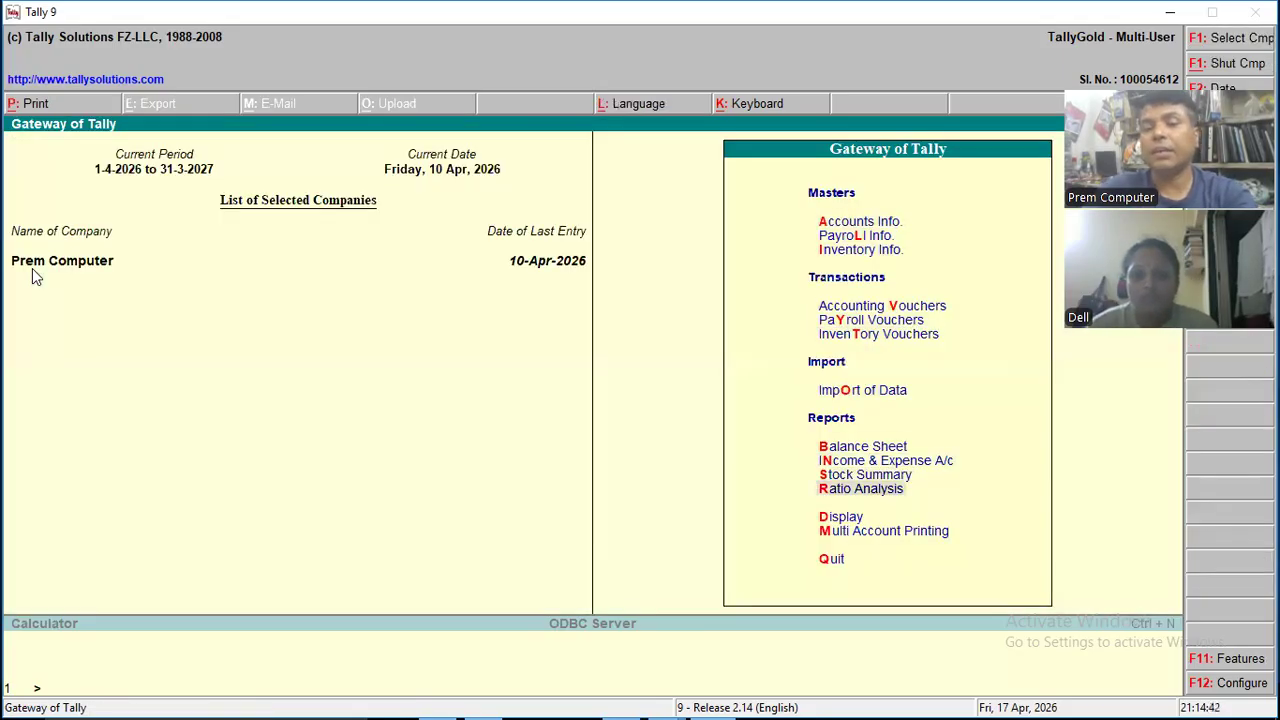
pyautogui.press('Return')
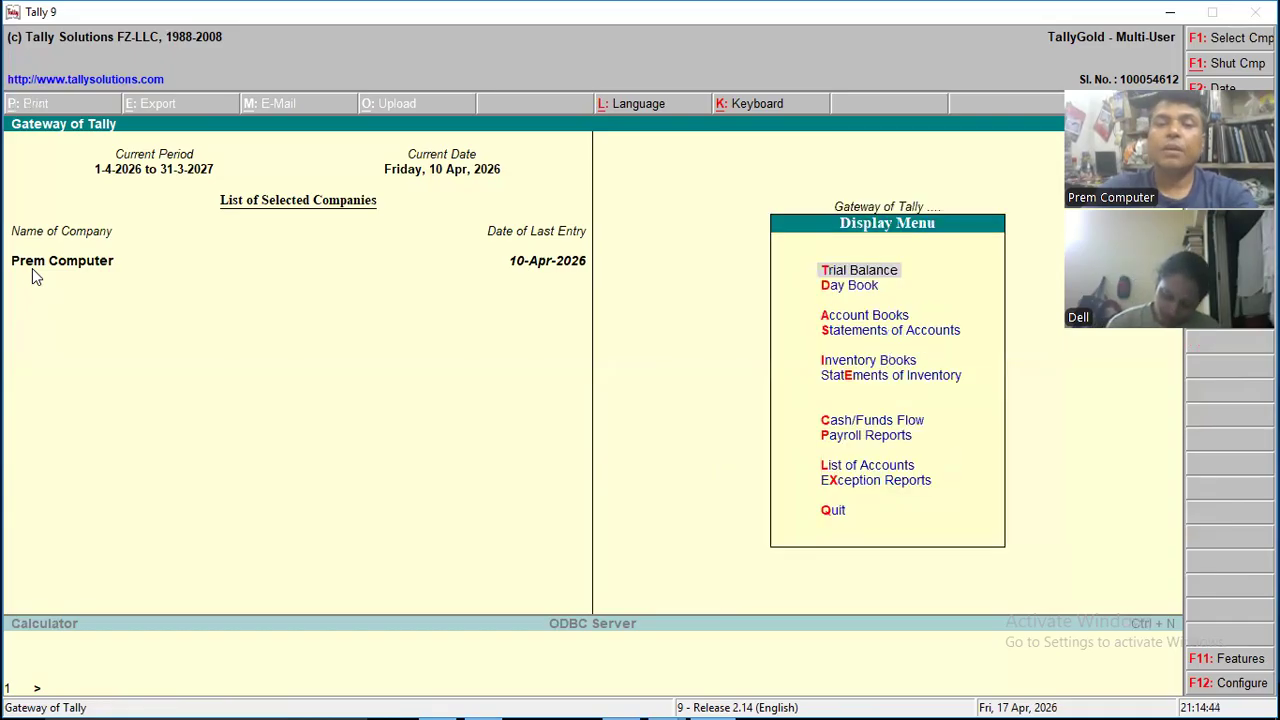
pyautogui.press('Down')
pyautogui.press('Down')
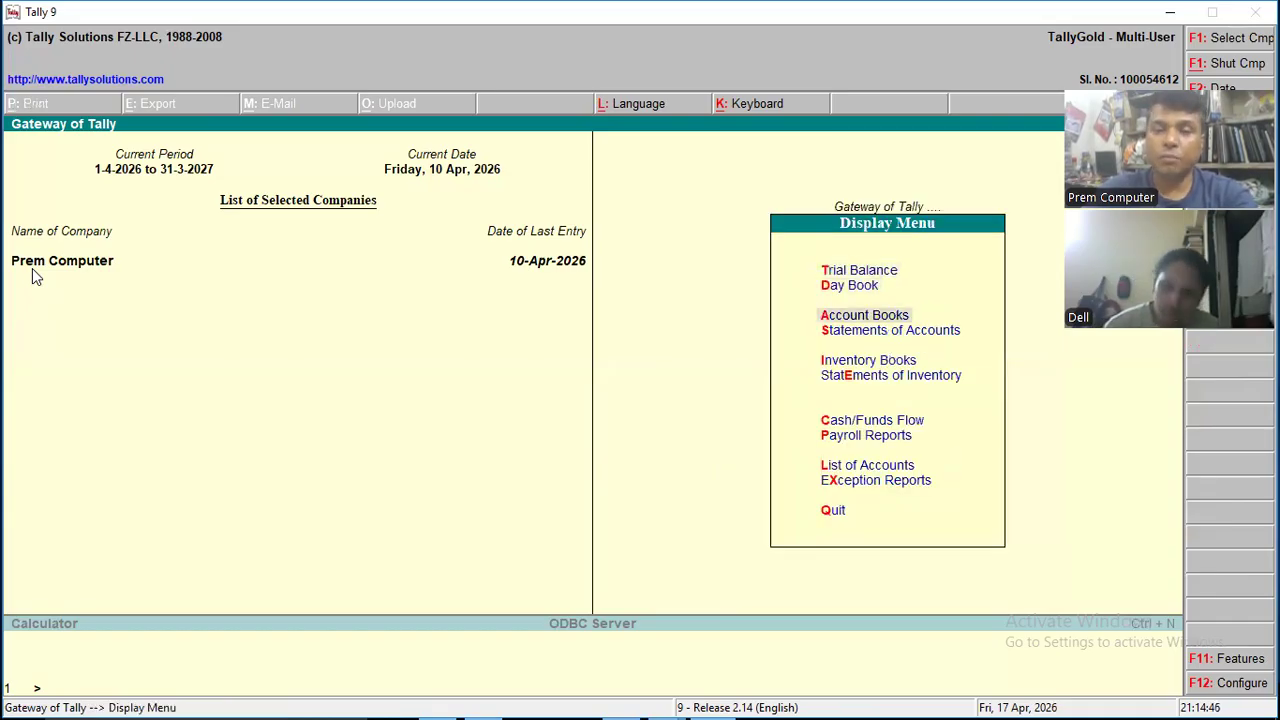
pyautogui.press('Return')
pyautogui.press('Down')
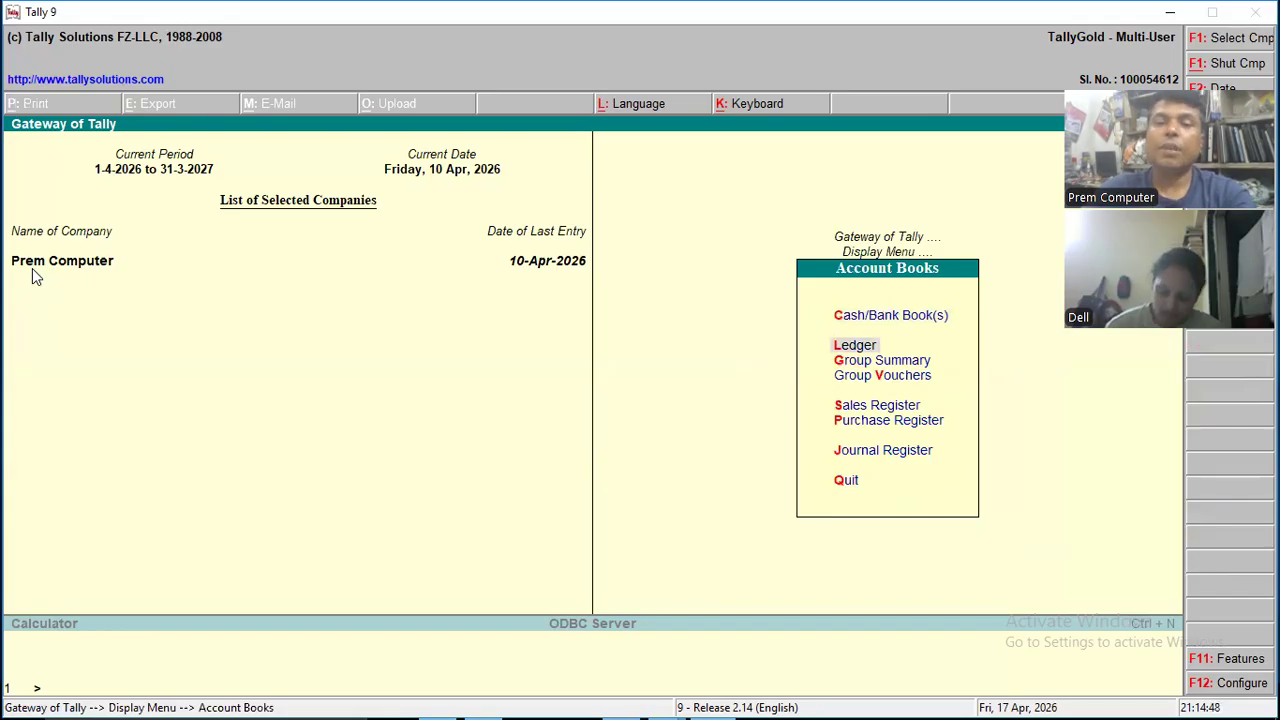
pyautogui.press('Down')
pyautogui.press('Down')
pyautogui.press('Down')
pyautogui.press('Up')
pyautogui.press('Down')
pyautogui.press('Return')
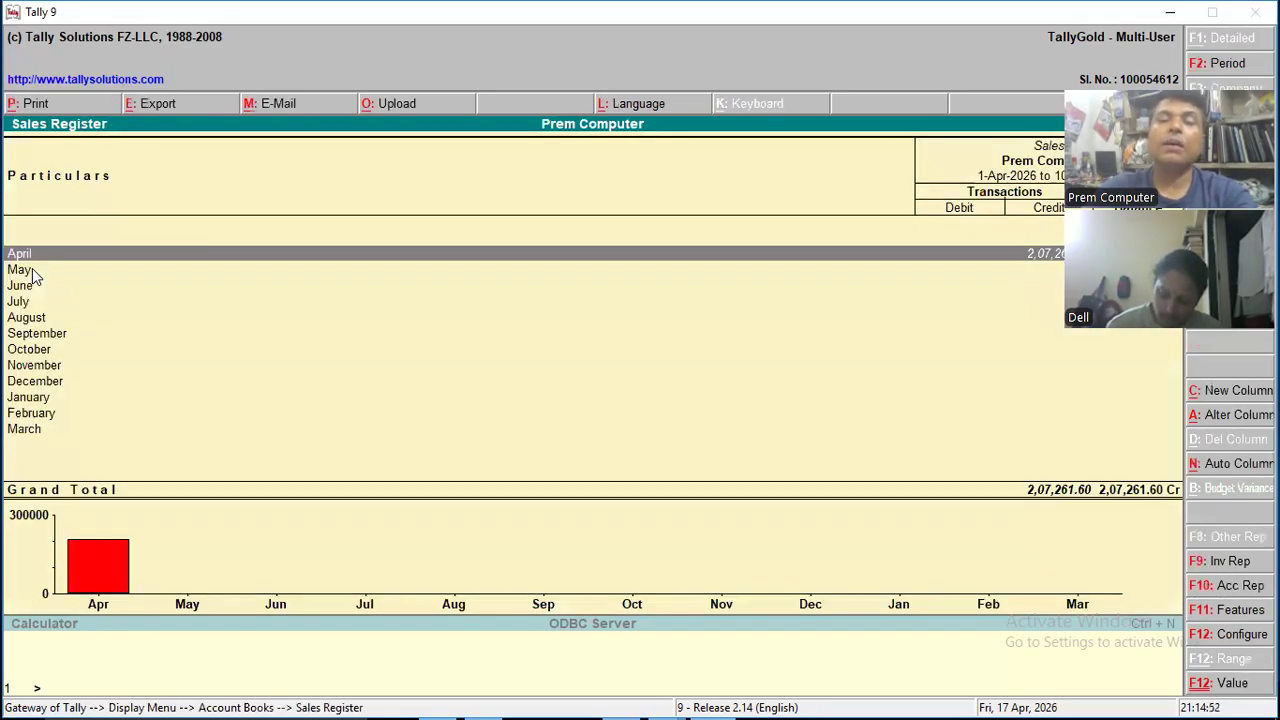
# - List the April sales vouchers and open the Sharma & Sons voucher
pyautogui.press('Return')
pyautogui.press('Down')
pyautogui.press('Down')
pyautogui.press('Up')
pyautogui.press('Up')
pyautogui.press('Down')
pyautogui.press('Down')
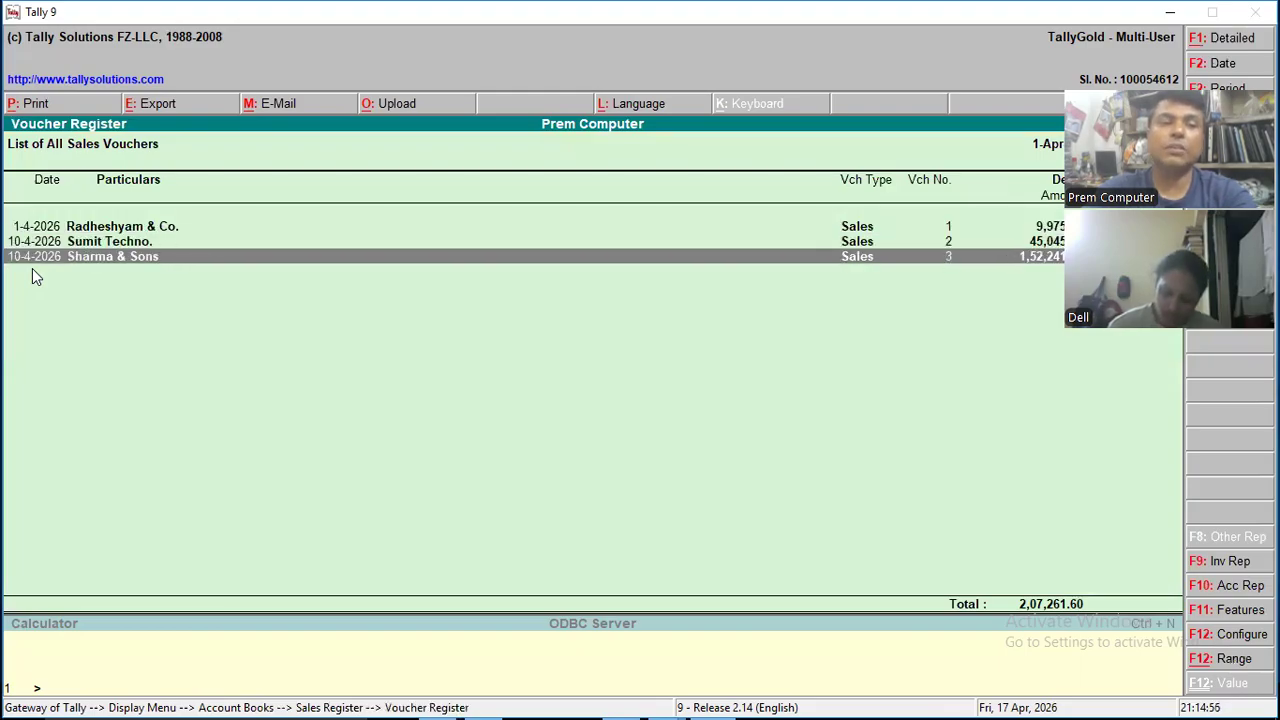
pyautogui.press('Return')
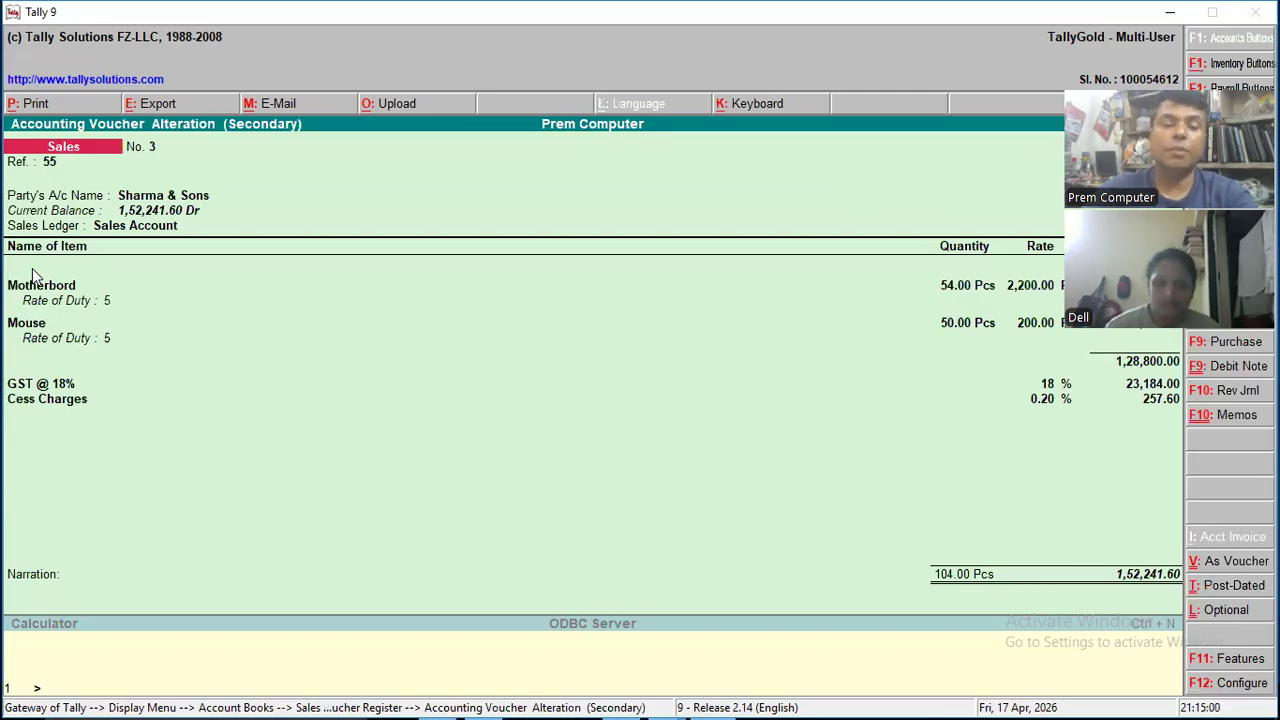
# - Try to print the Sharma & Sons voucher without a preview, cancelling the save of the print output
pyautogui.hotkey('alt', 'p')
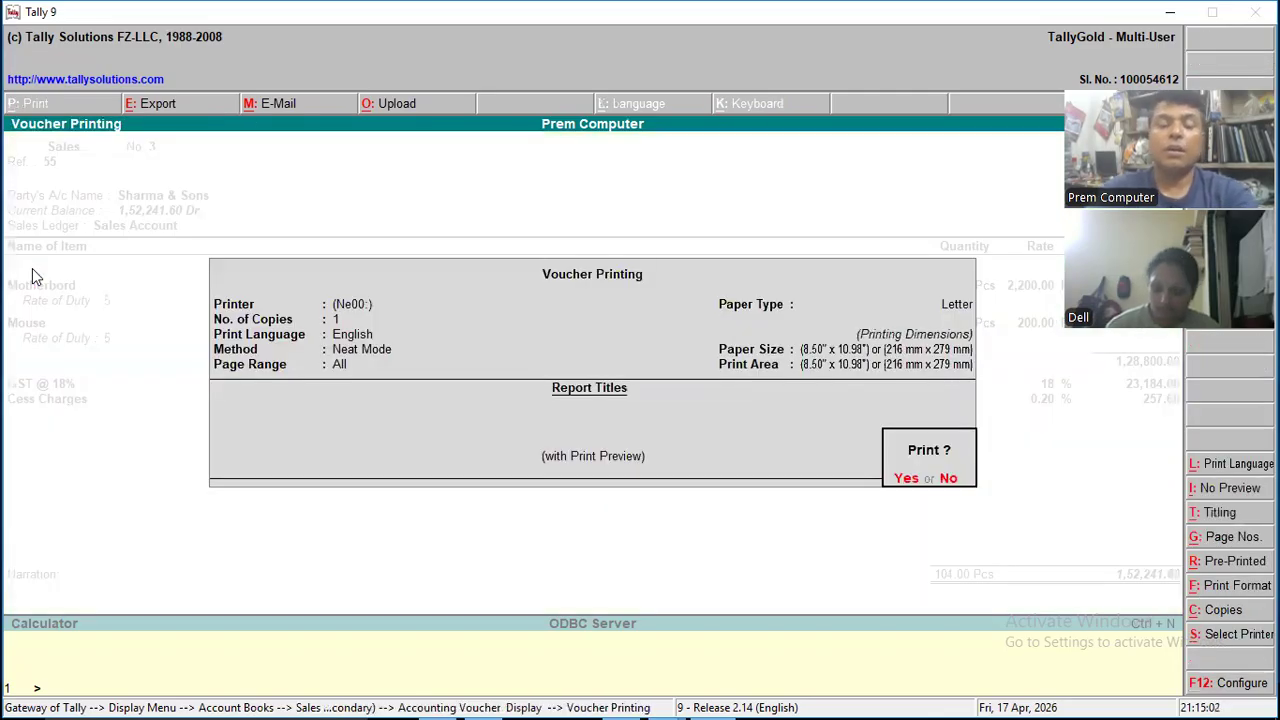
pyautogui.hotkey('alt', 'i')
pyautogui.press('Return')
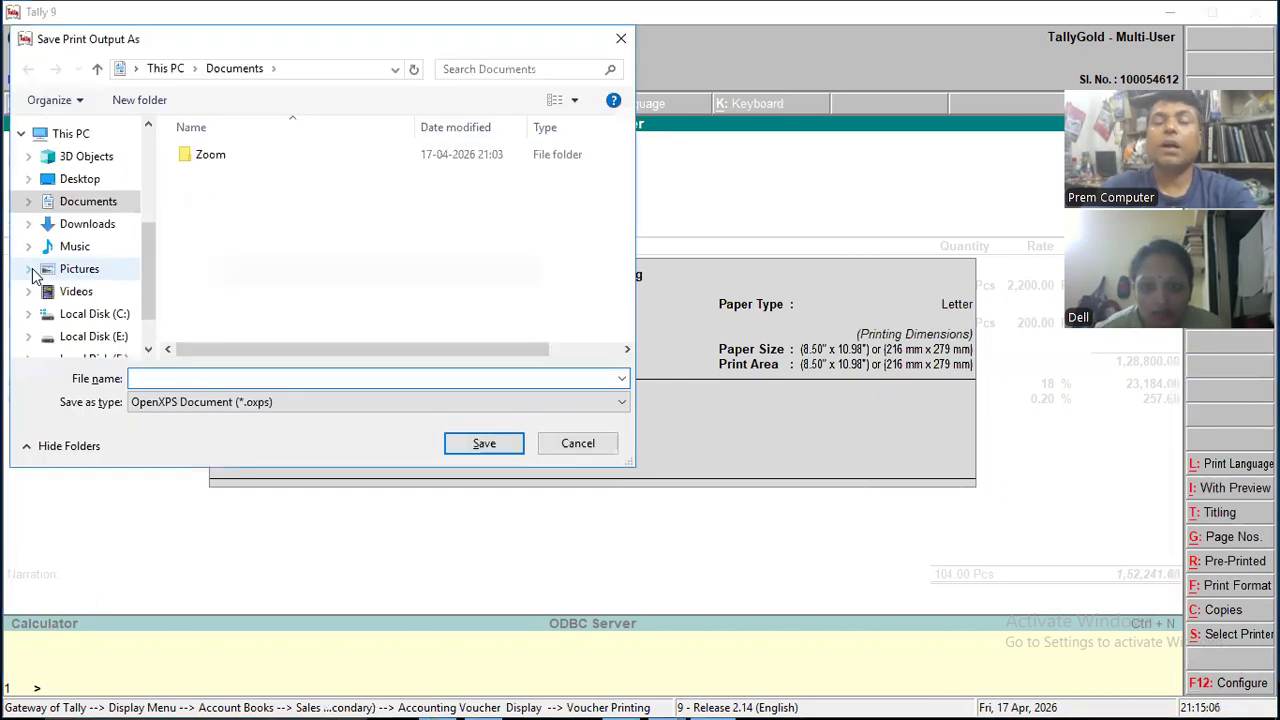
pyautogui.click(556, 446)
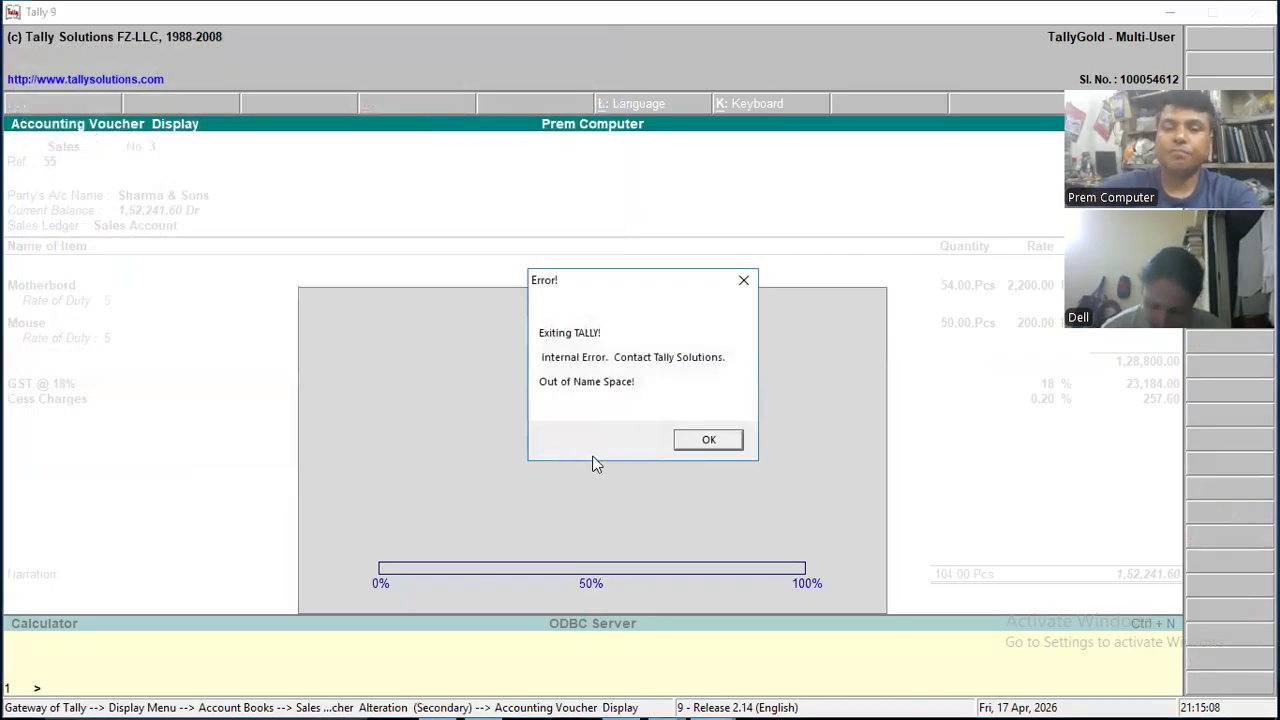
pyautogui.click(696, 447)
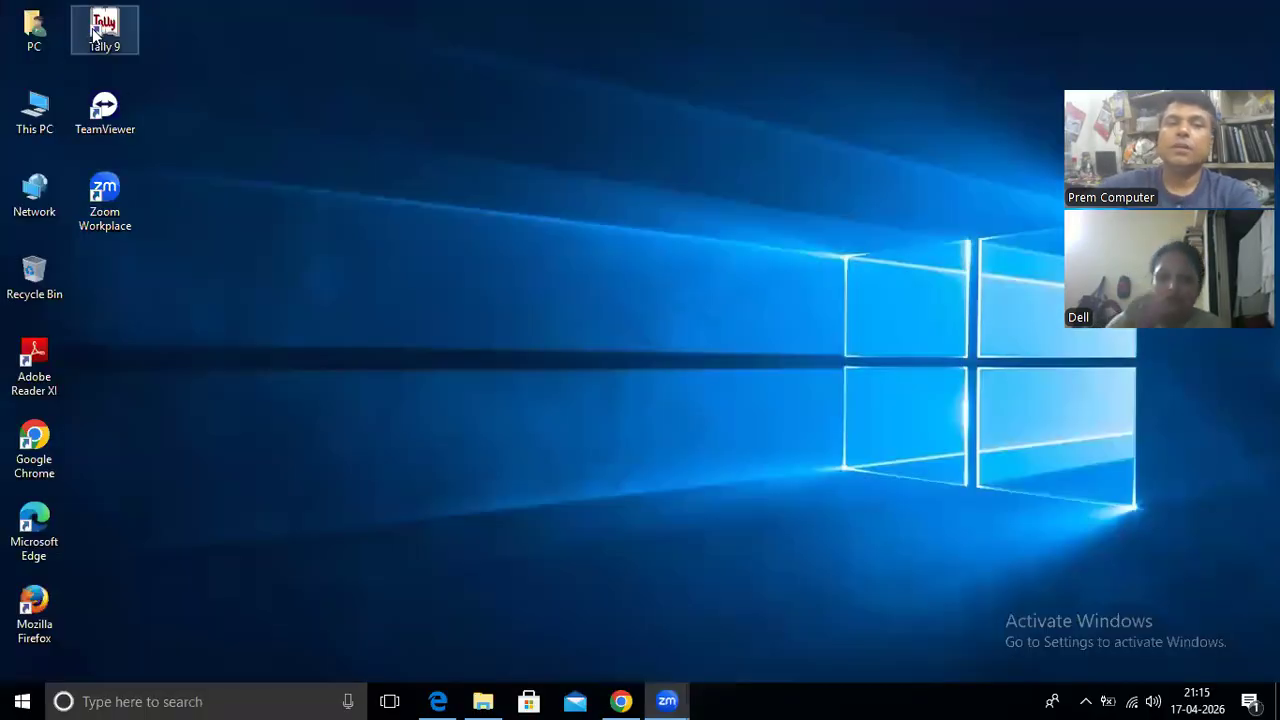
# - Restart Tally 9 and reopen the Sharma & Sons voucher from April in the Sales Register
pyautogui.doubleClick(101, 32)
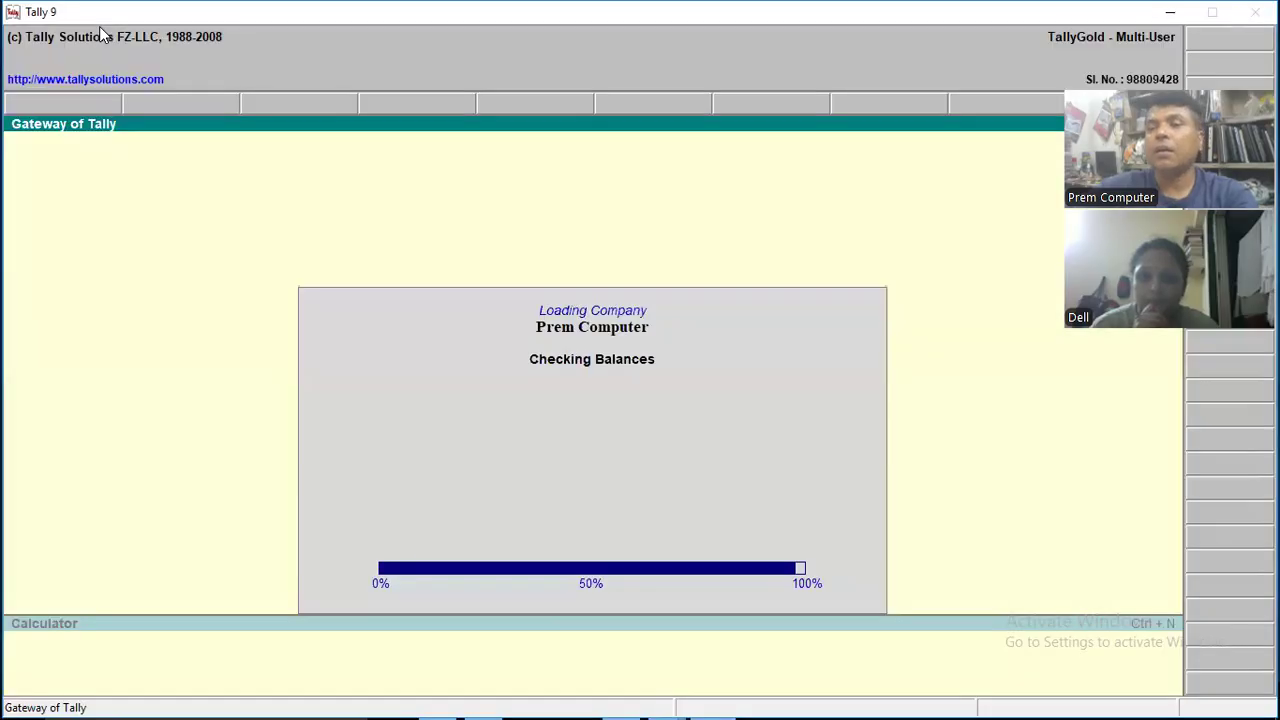
pyautogui.press('d')
pyautogui.press('a')
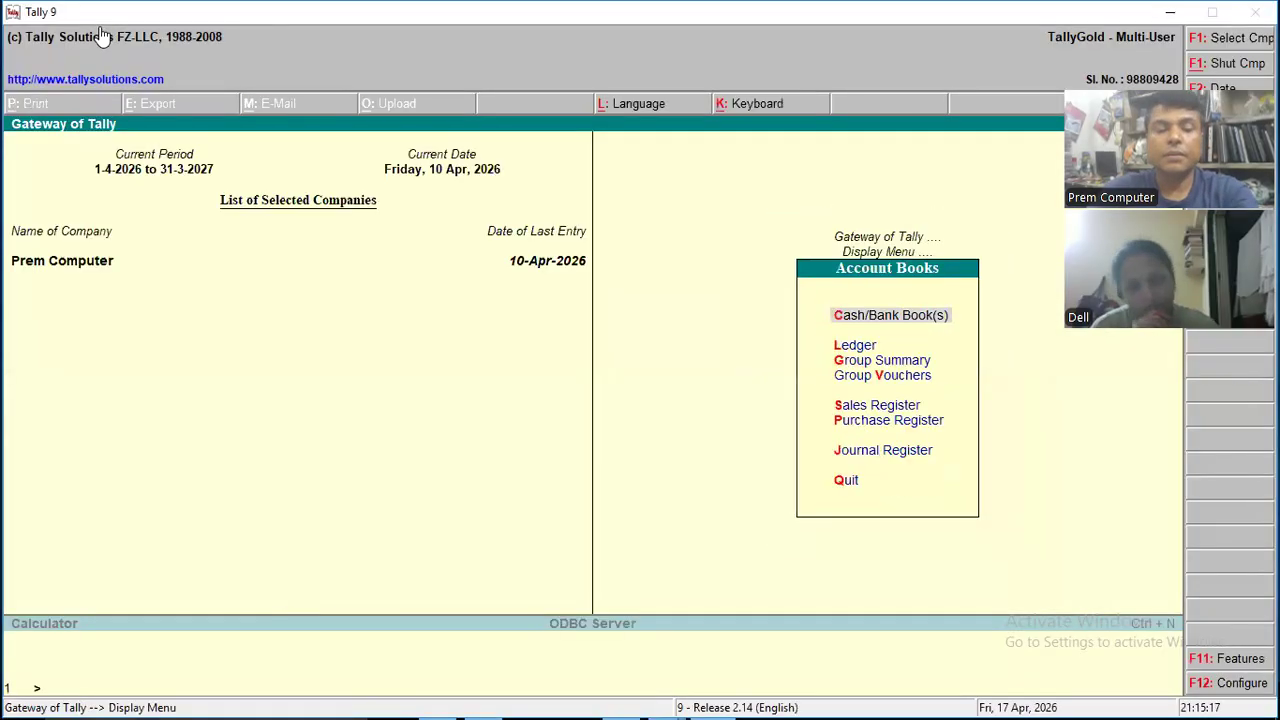
pyautogui.press('s')
pyautogui.press('Return')
pyautogui.press('Down')
pyautogui.press('Down')
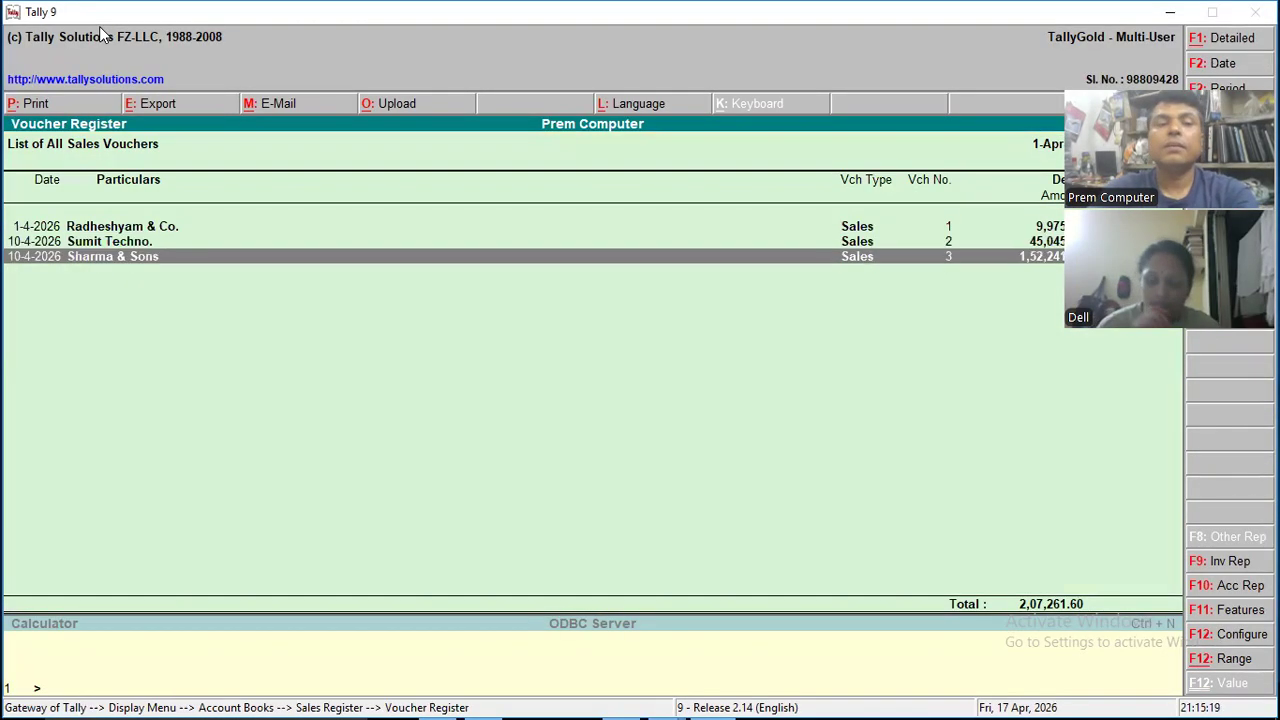
pyautogui.press('Return')
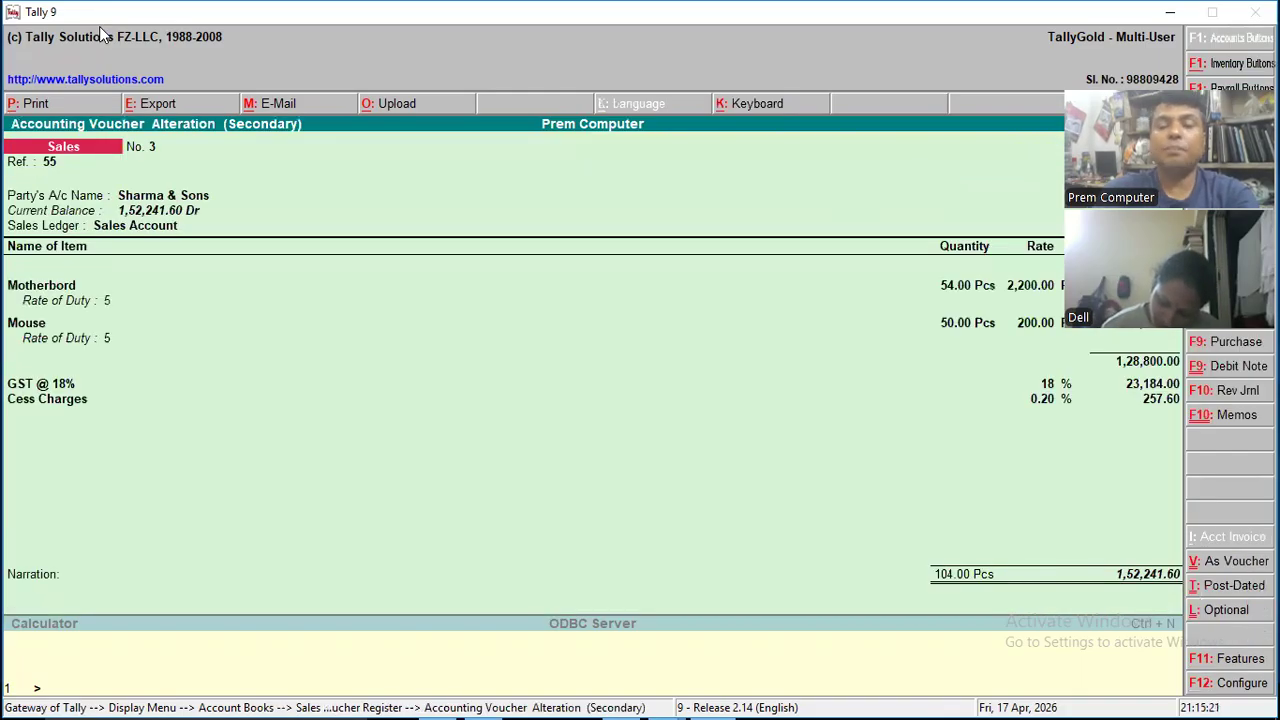
pyautogui.hotkey('alt', 'p')
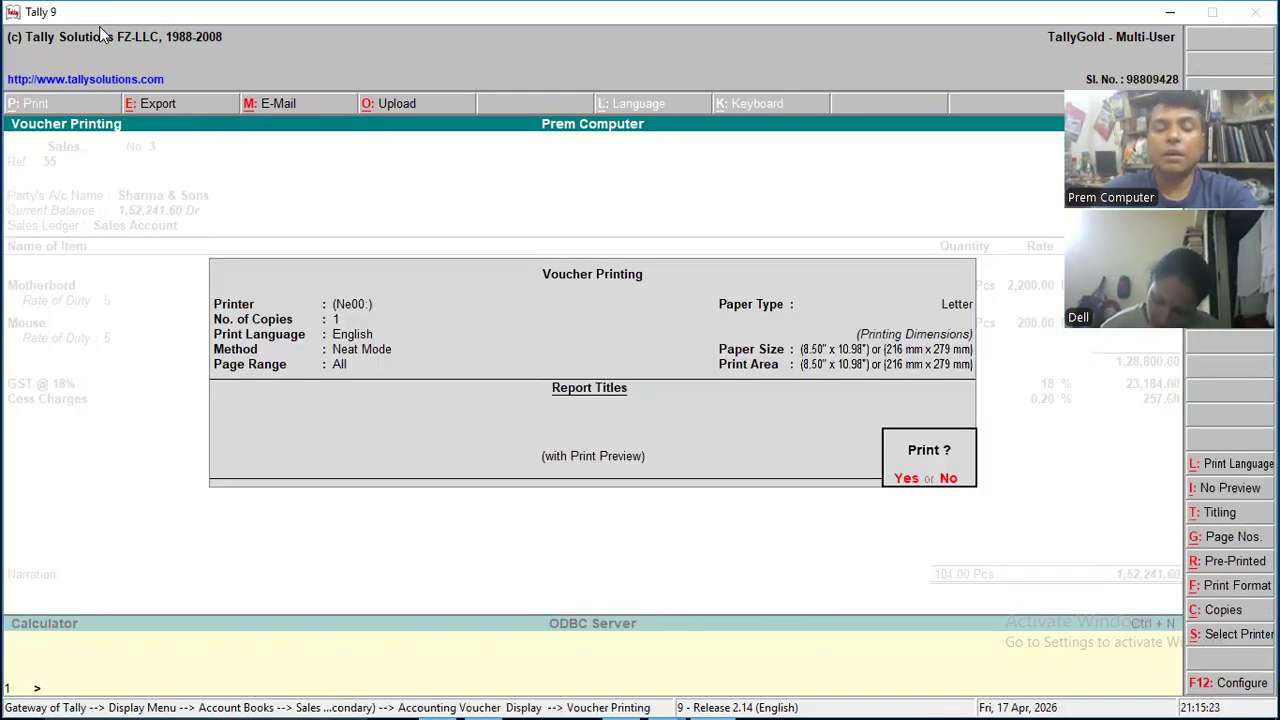
pyautogui.hotkey('alt', 'i')
pyautogui.press('Return')
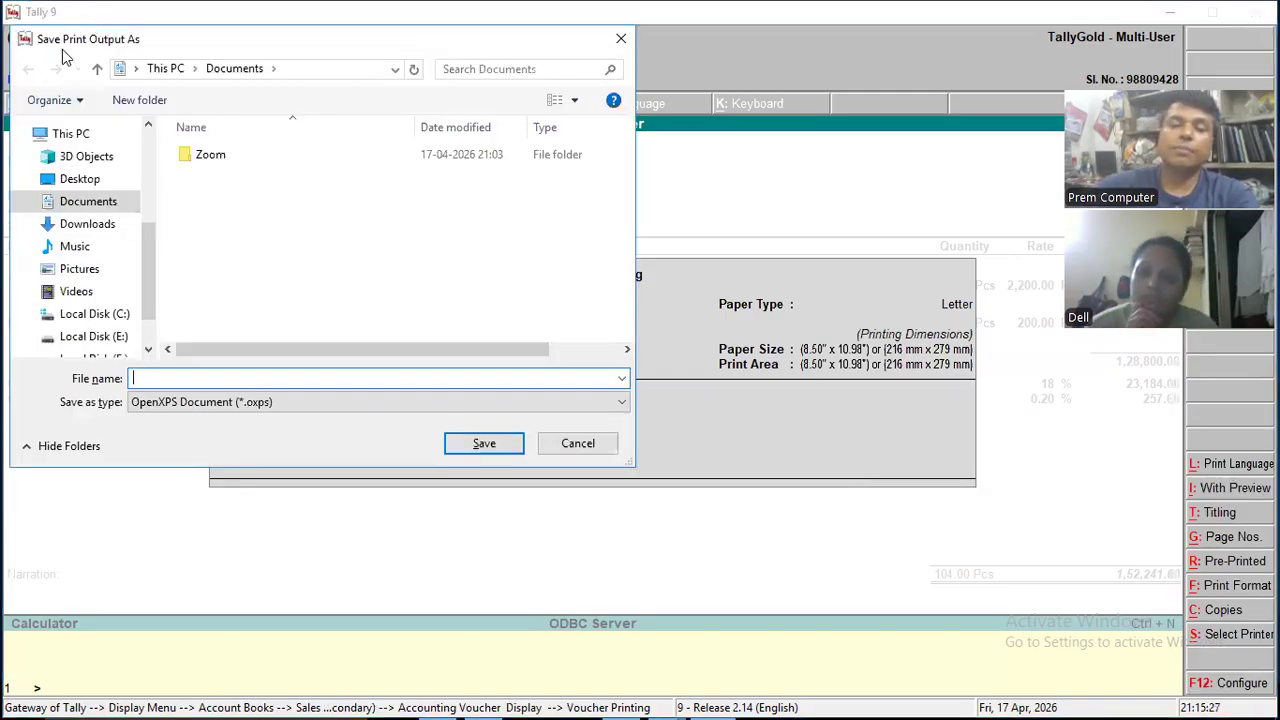
pyautogui.click(575, 444)
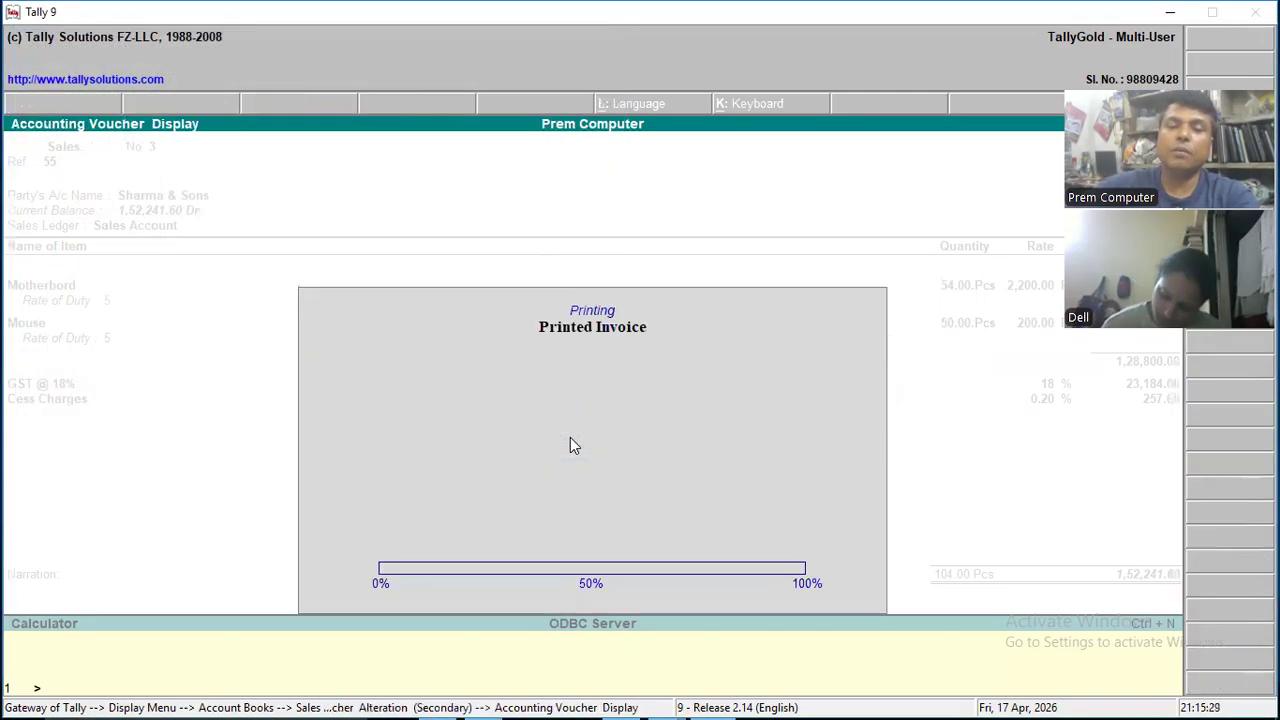
# - Print the Sharma & Sons voucher to an on-screen preview, examine the invoice's items, taxes and total, and return to the Gateway of Tally
pyautogui.hotkey('alt', 'p')
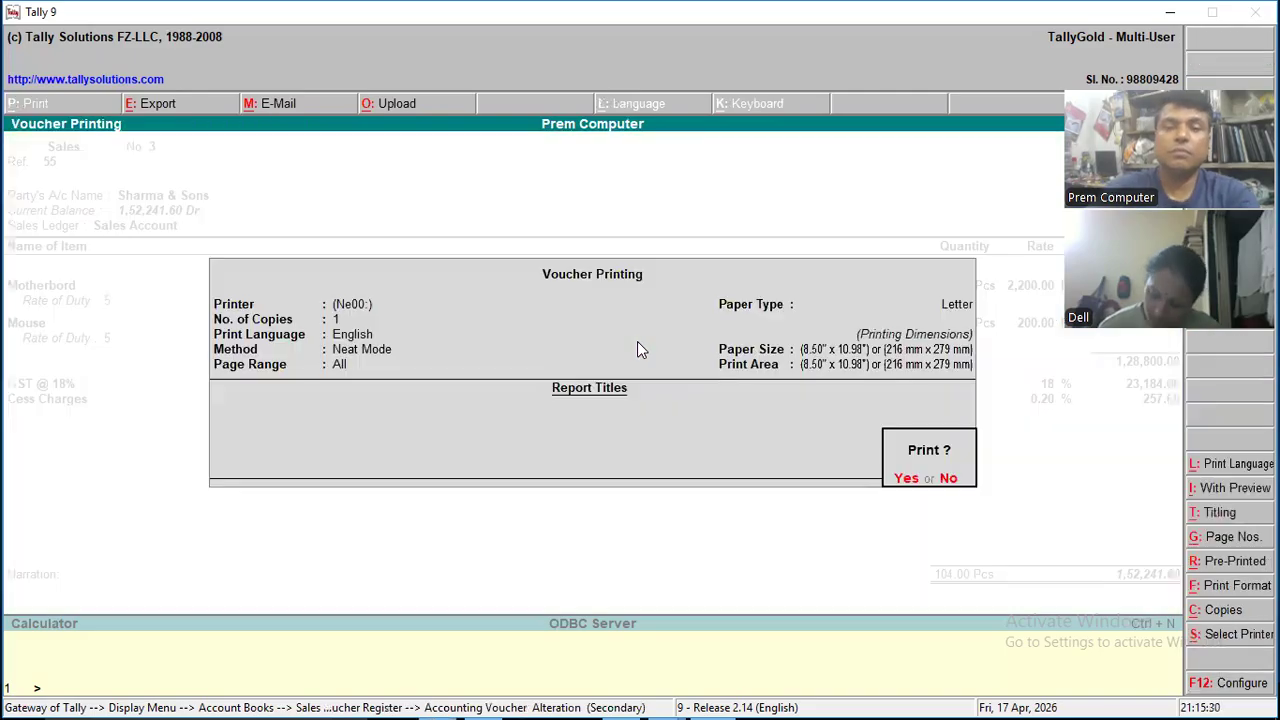
pyautogui.hotkey('alt', 'i')
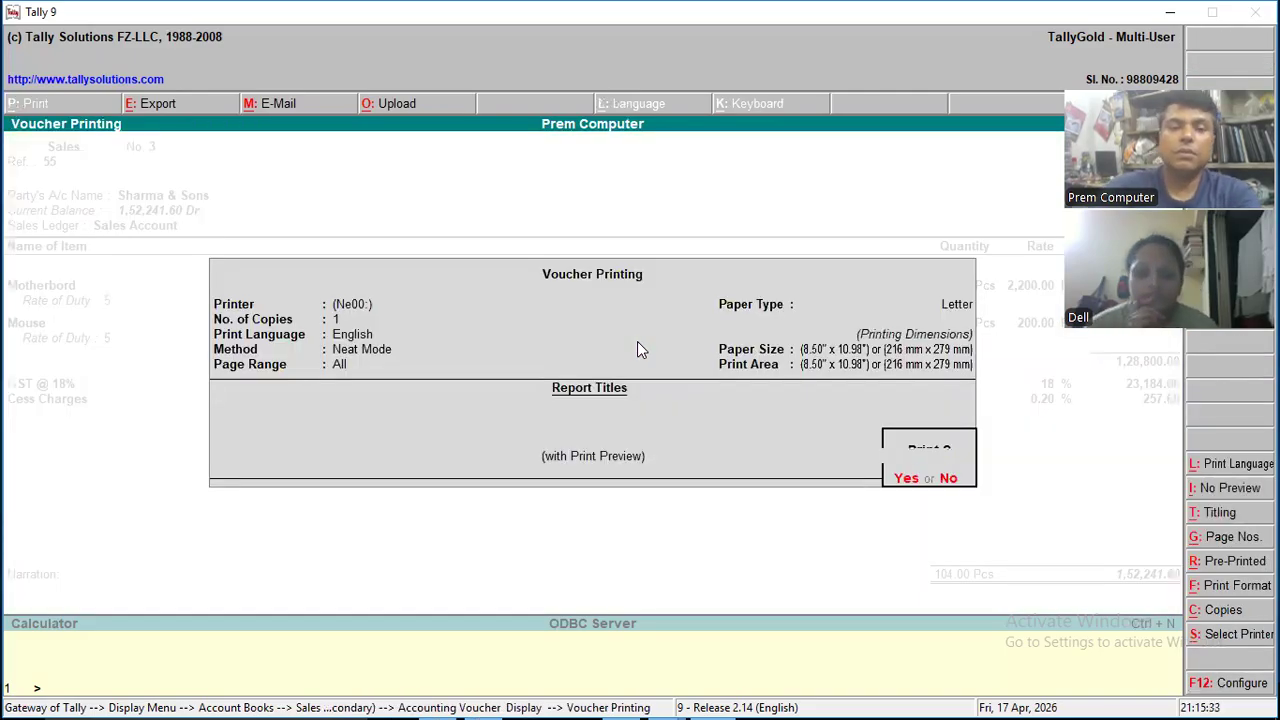
pyautogui.press('Return')
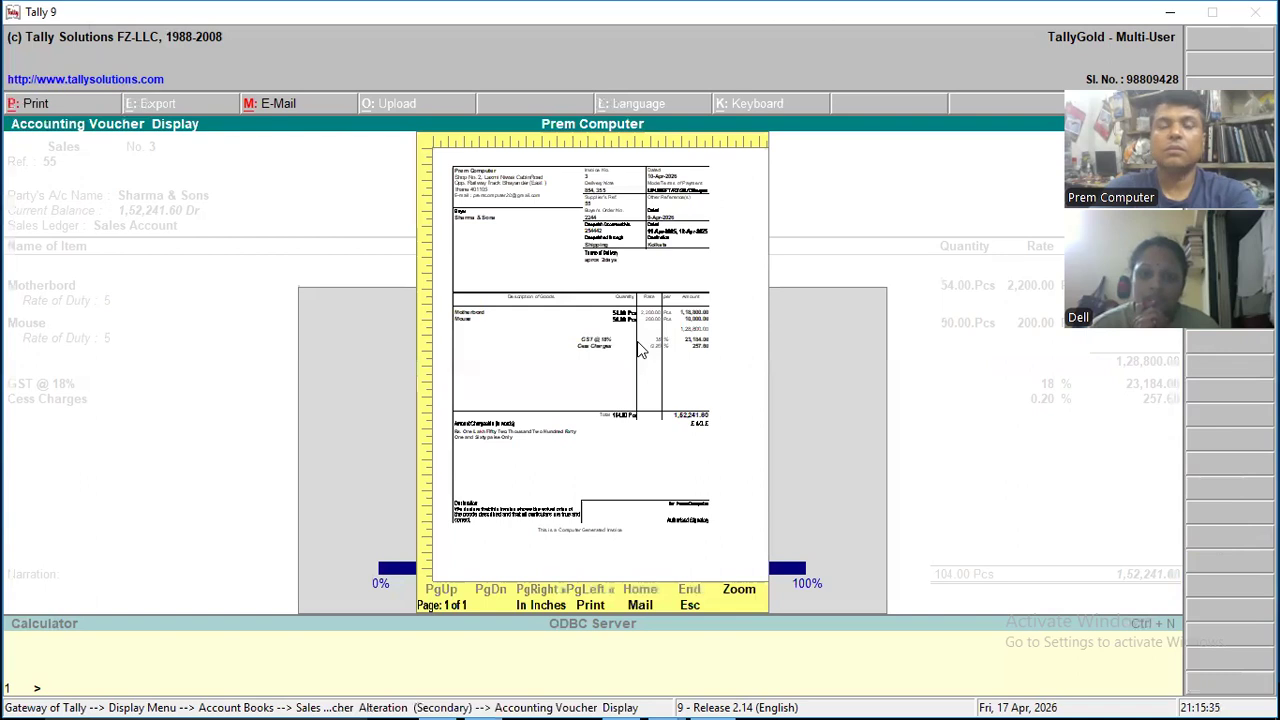
pyautogui.hotkey('alt', 'z')
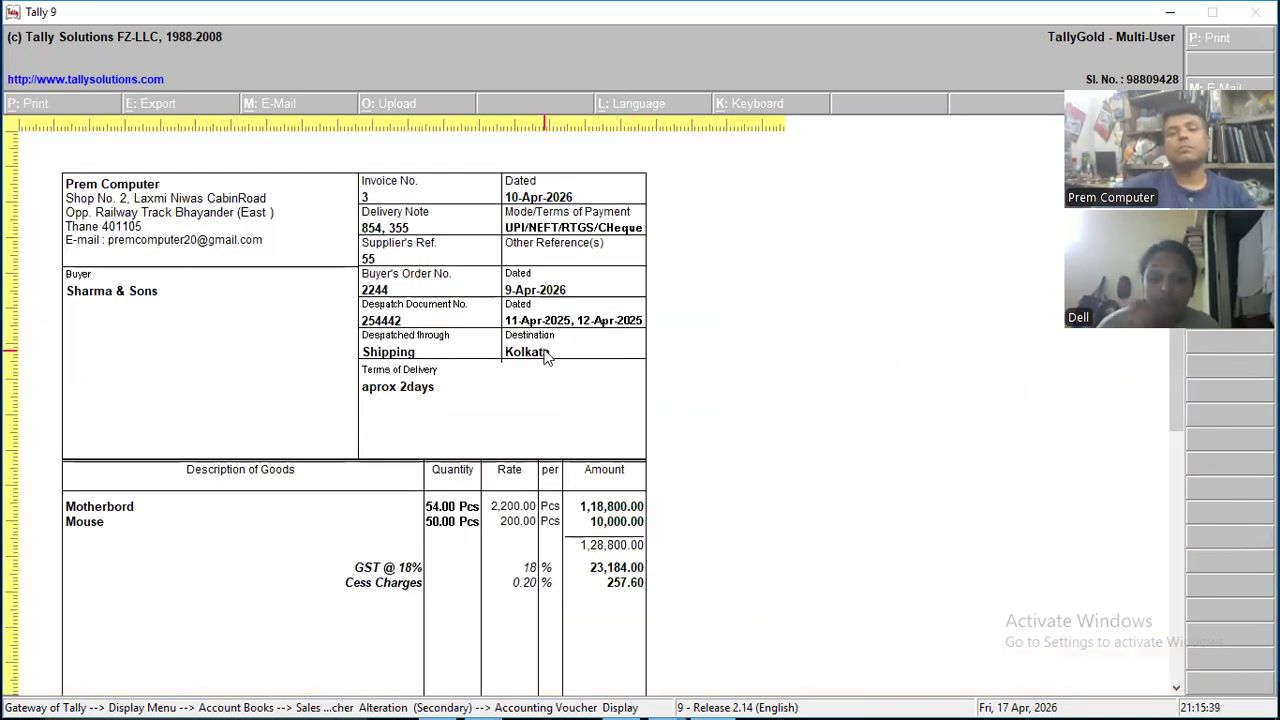
pyautogui.moveTo(1173, 397); pyautogui.dragTo(1153, 524)
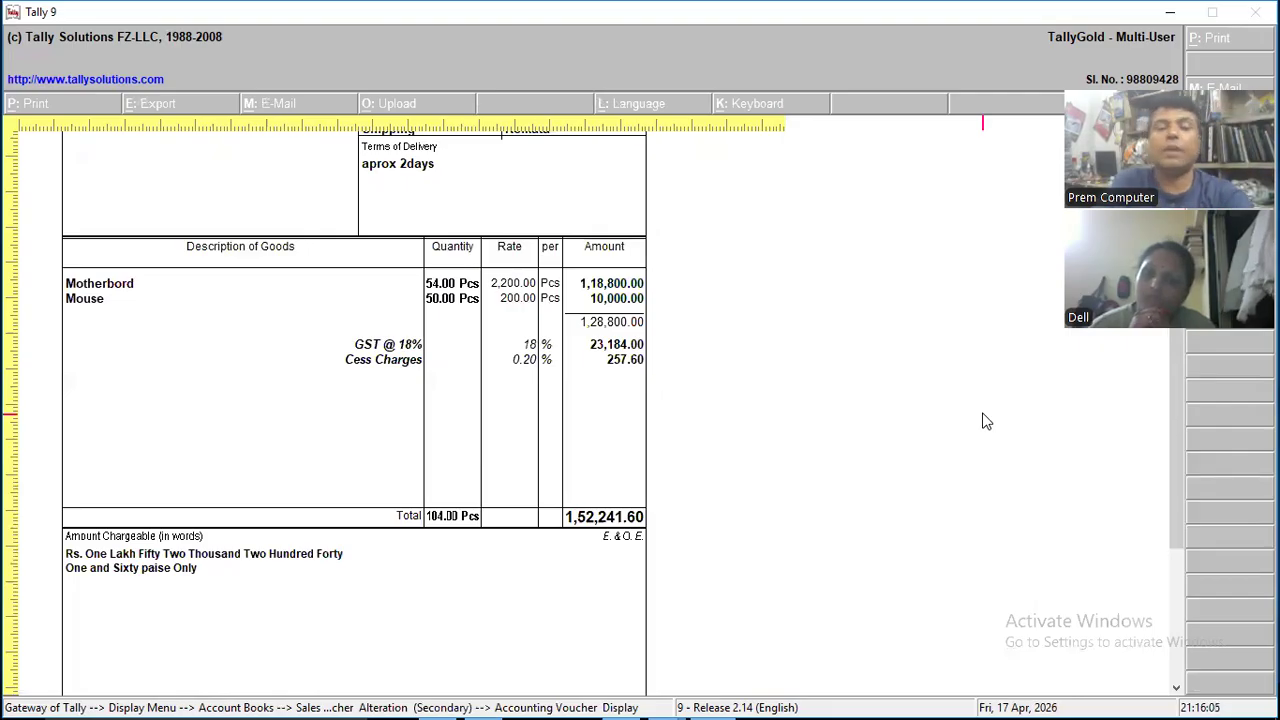
pyautogui.press('Escape')
pyautogui.press('Escape')
pyautogui.press('Escape')
pyautogui.press('Escape')
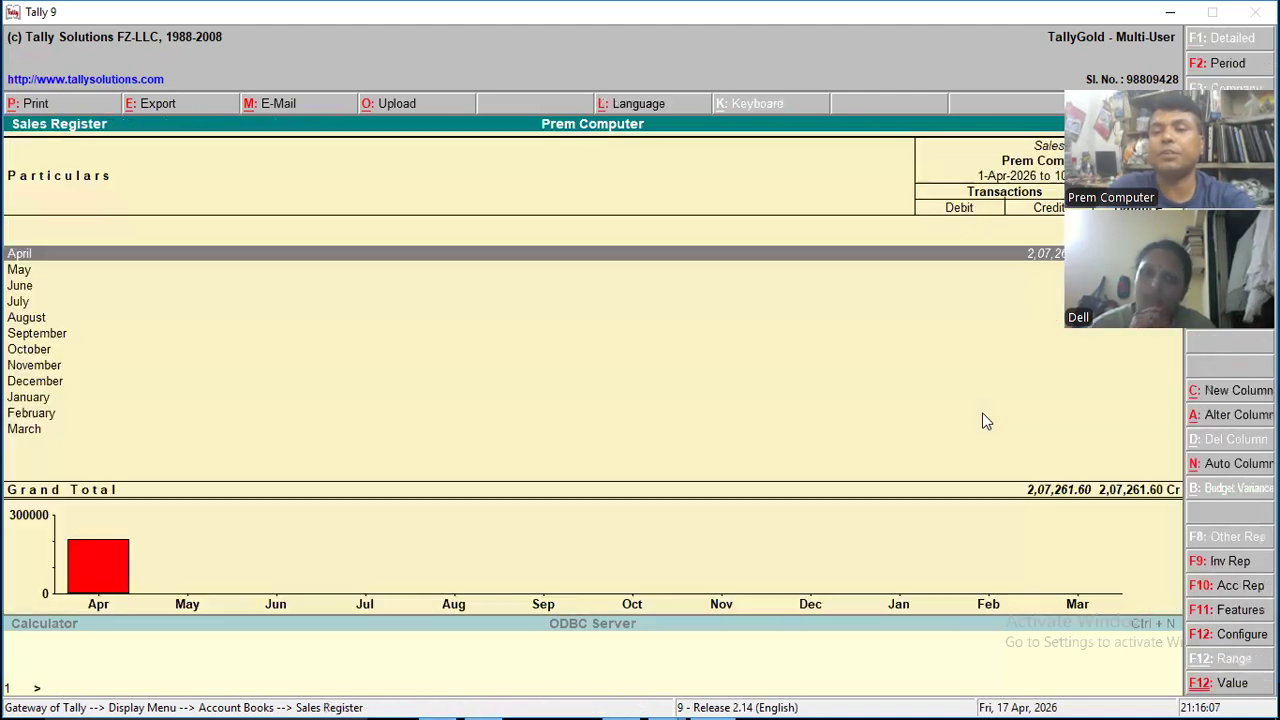
pyautogui.press('Escape')
pyautogui.press('Escape')
pyautogui.press('Escape')
pyautogui.press('Escape')
pyautogui.press('Escape')
# - Open the Balance Sheet in detailed form and examine the Current Assets breakdown and the Duties & Taxes entry under Current Liabilities
pyautogui.press('Down')
pyautogui.press('Down')
pyautogui.press('Down')
pyautogui.press('Up')
pyautogui.press('Up')
pyautogui.press('Up')
pyautogui.press('Up')
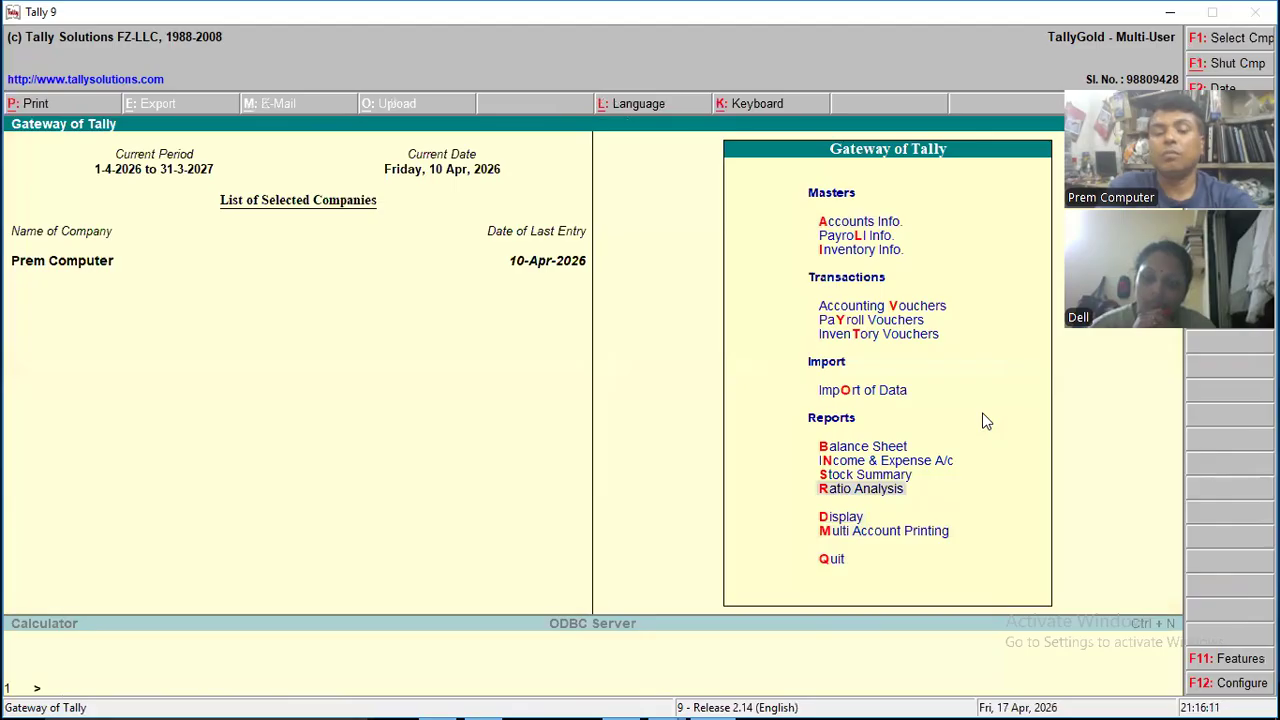
pyautogui.press('b')
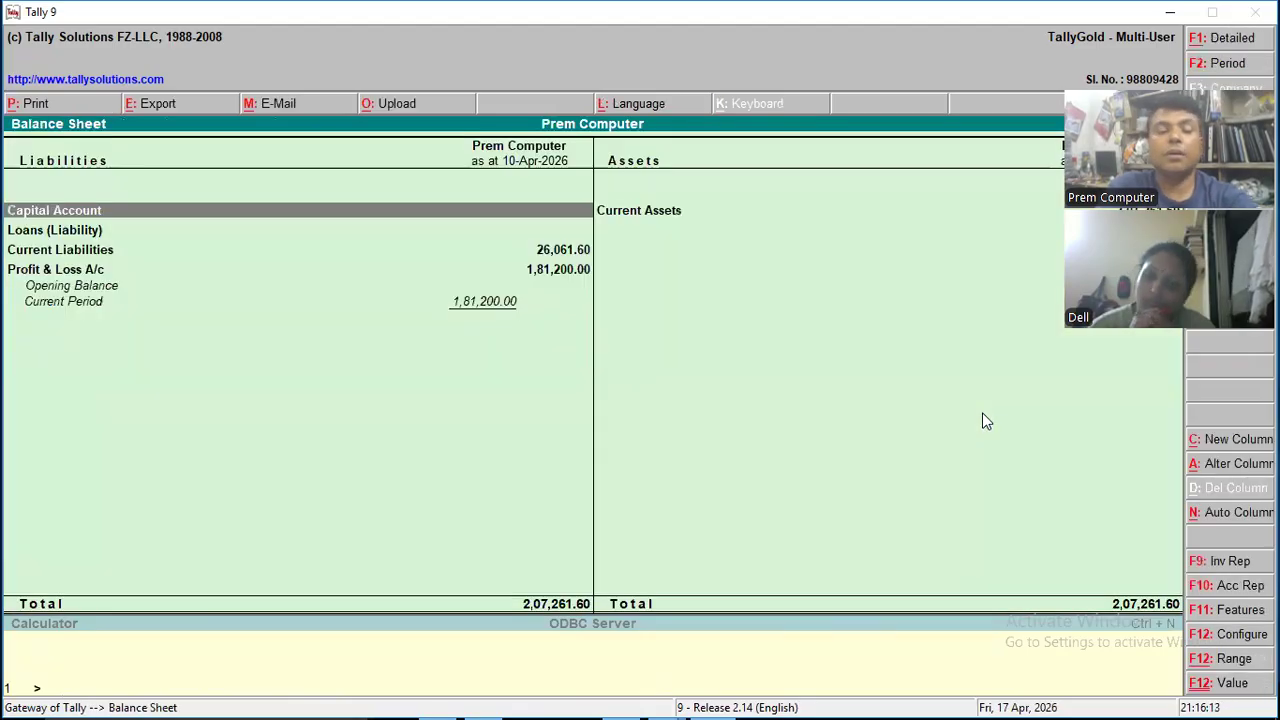
pyautogui.hotkey('alt', 'F1')
pyautogui.press('Right')
pyautogui.press('Down')
pyautogui.press('Left')
pyautogui.press('Down')
pyautogui.press('Down')
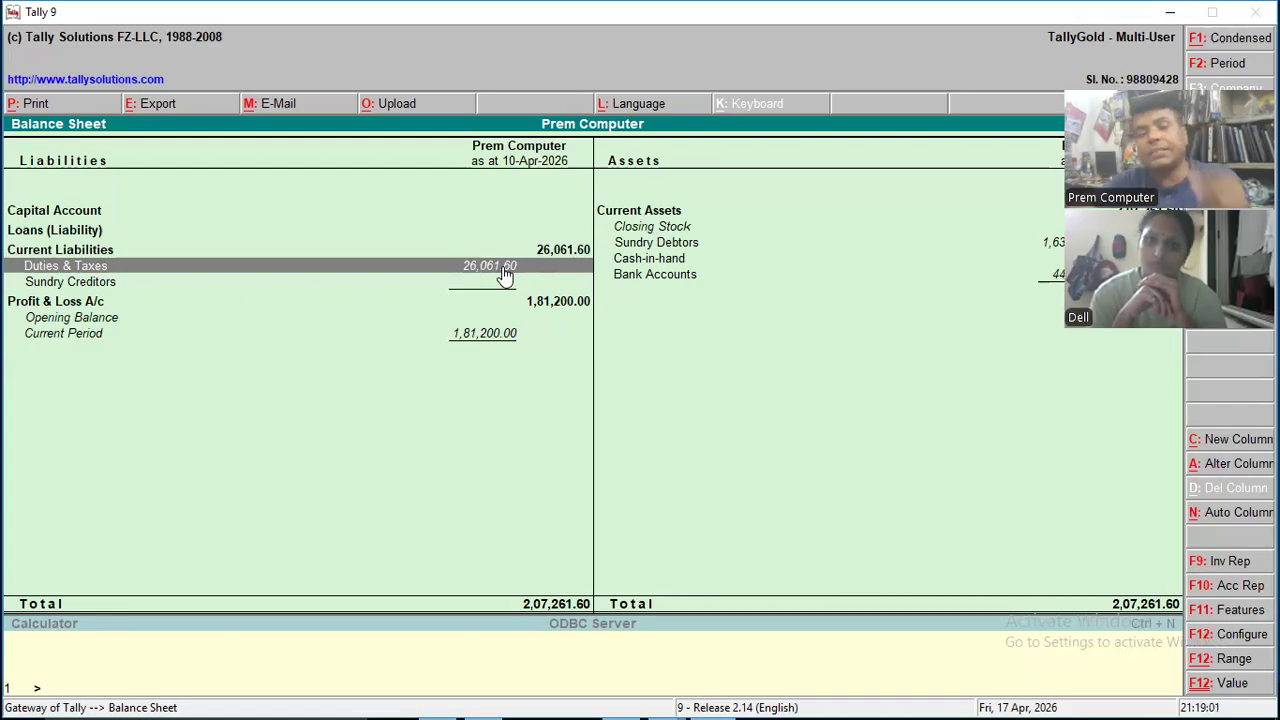
# - Leave the Balance Sheet and open the Sales Register from the account books
pyautogui.press('Escape')
pyautogui.press('Escape')
pyautogui.press('Escape')
pyautogui.press('Down')
pyautogui.press('Down')
pyautogui.press('Down')
pyautogui.press('Down')
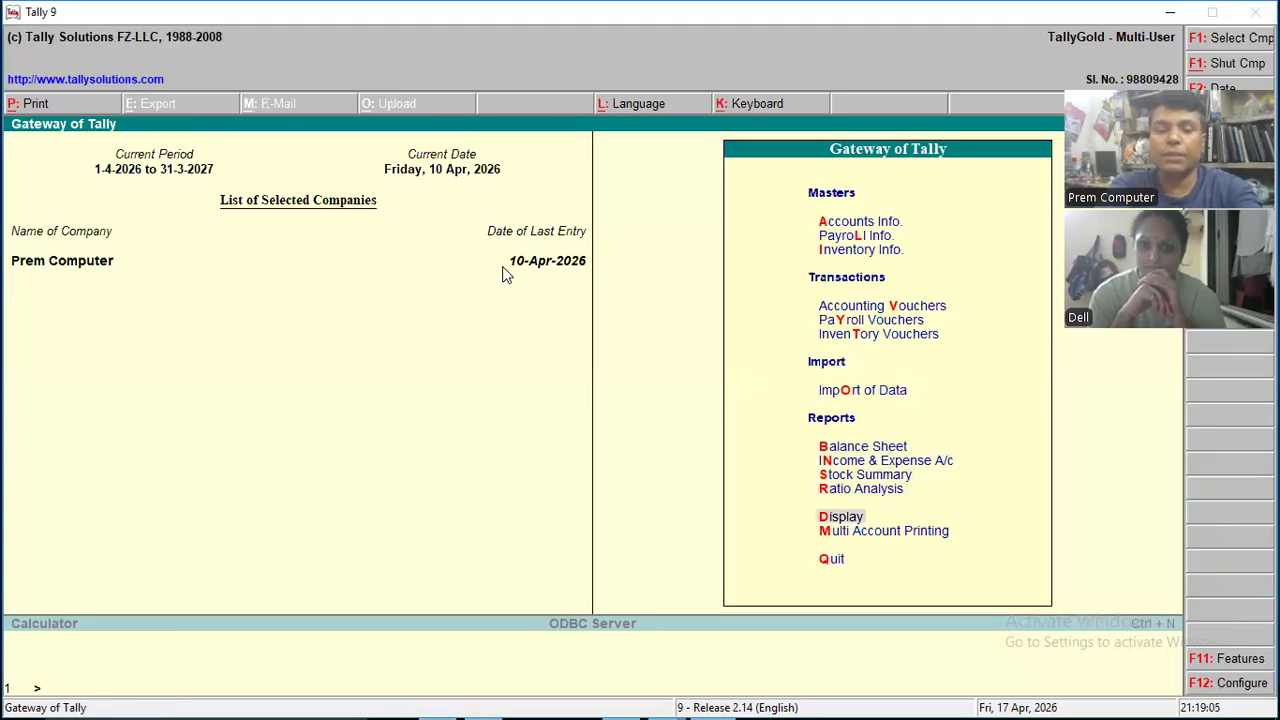
pyautogui.press('Return')
pyautogui.press('a')
pyautogui.press('s')
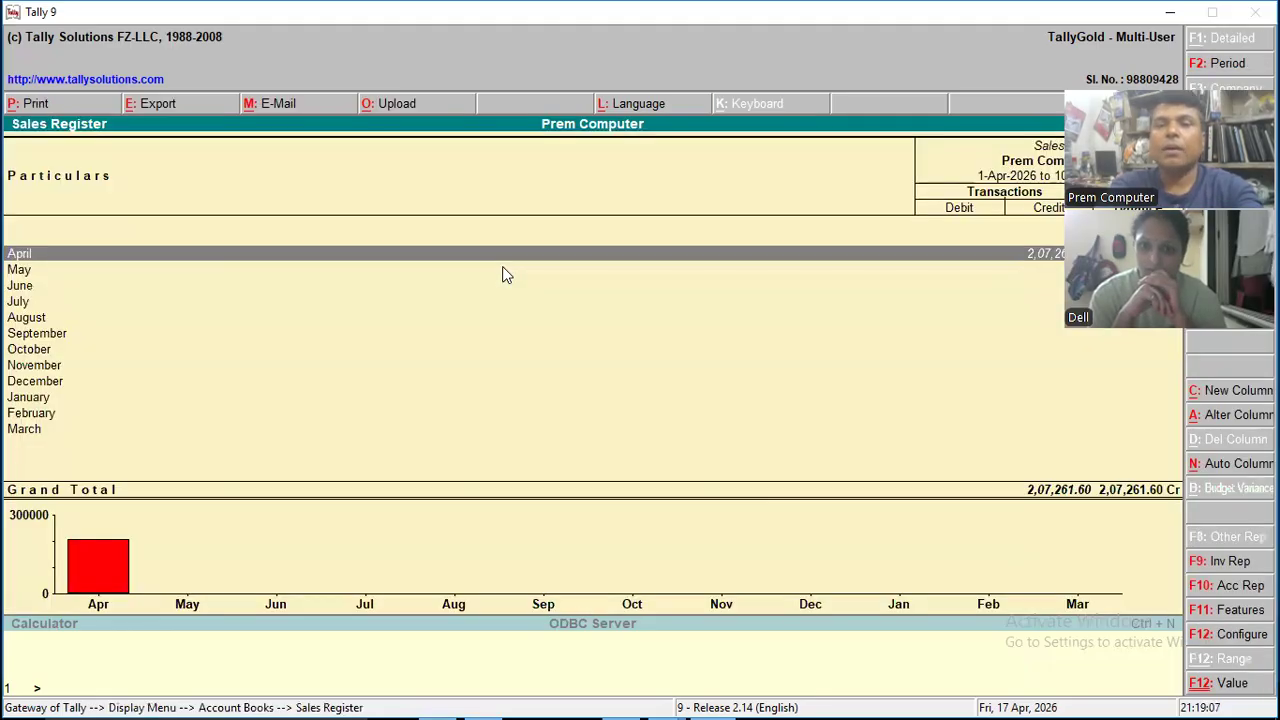
# - Open April's Sharma & Sons sales voucher, examine its GST @ 18% and Cess Charges lines, and return to the Gateway of Tally without saving
pyautogui.press('Return')
pyautogui.press('Down')
pyautogui.press('Down')
pyautogui.press('Return')
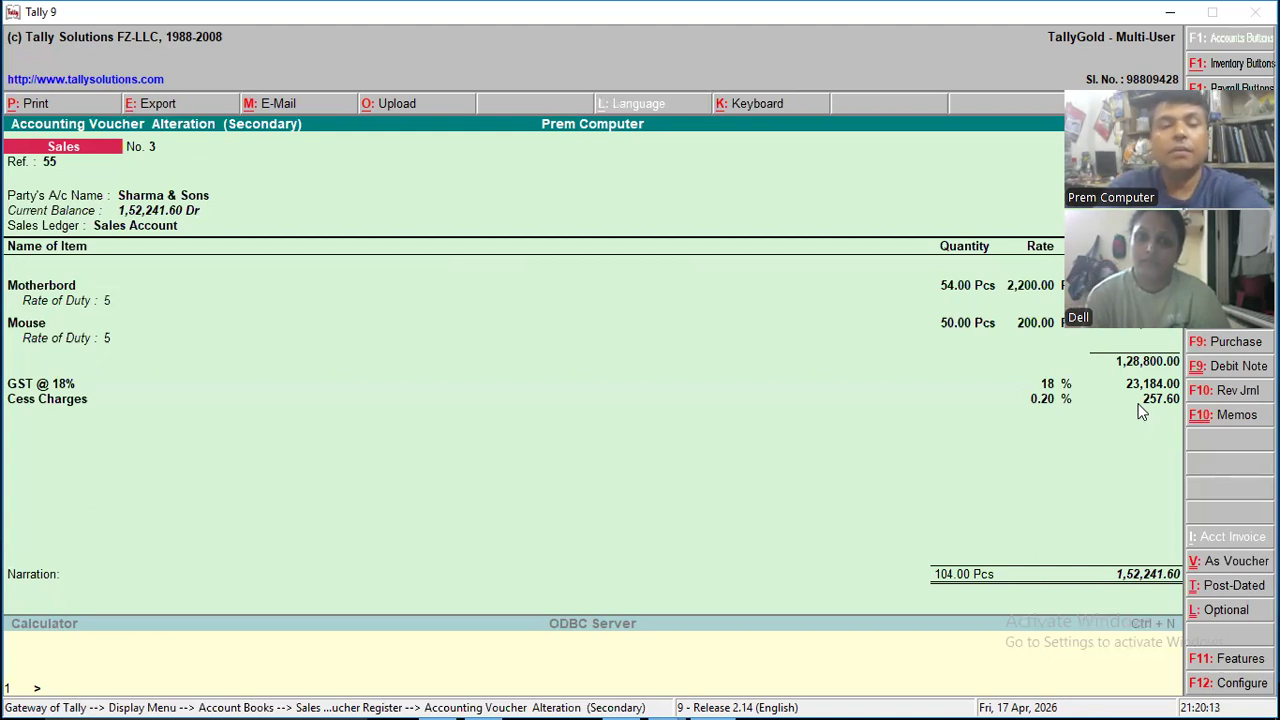
pyautogui.press('F9')
pyautogui.press('Escape')
pyautogui.press('y')
pyautogui.press('Escape')
pyautogui.press('Escape')
pyautogui.press('Escape')
pyautogui.press('Escape')
pyautogui.press('Escape')
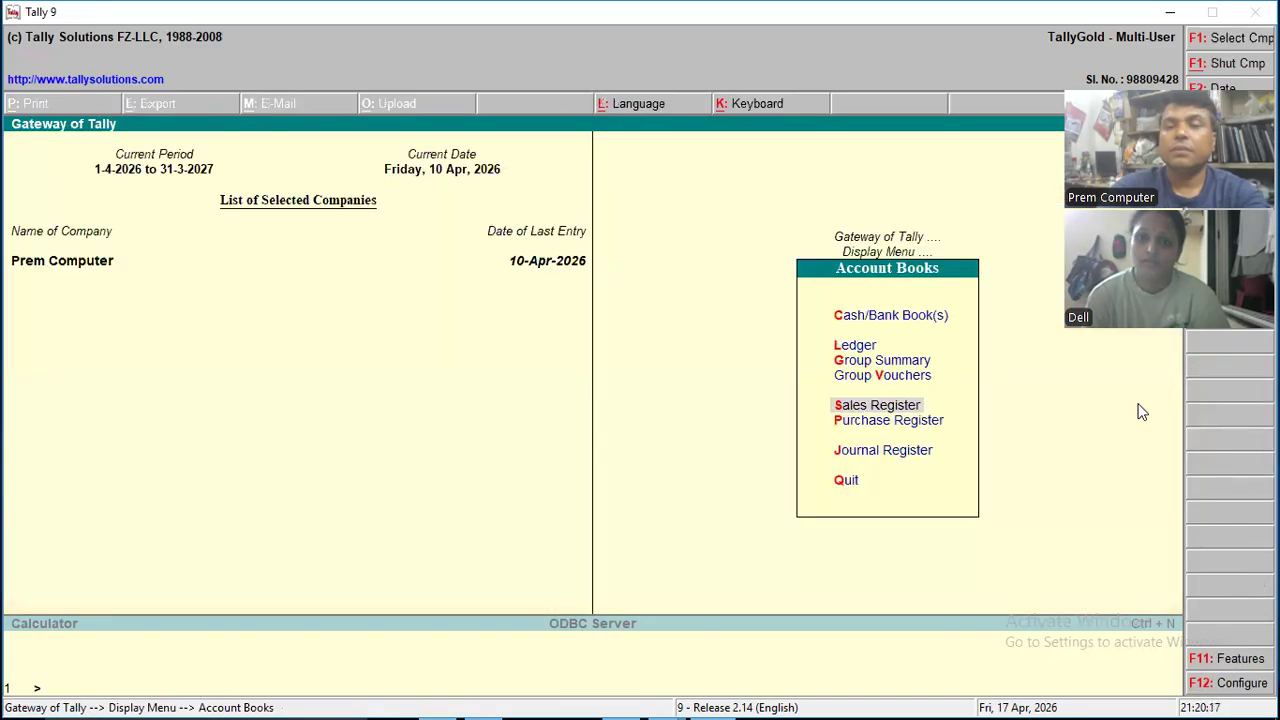
pyautogui.press('Escape')
pyautogui.press('Down')
pyautogui.press('Down')
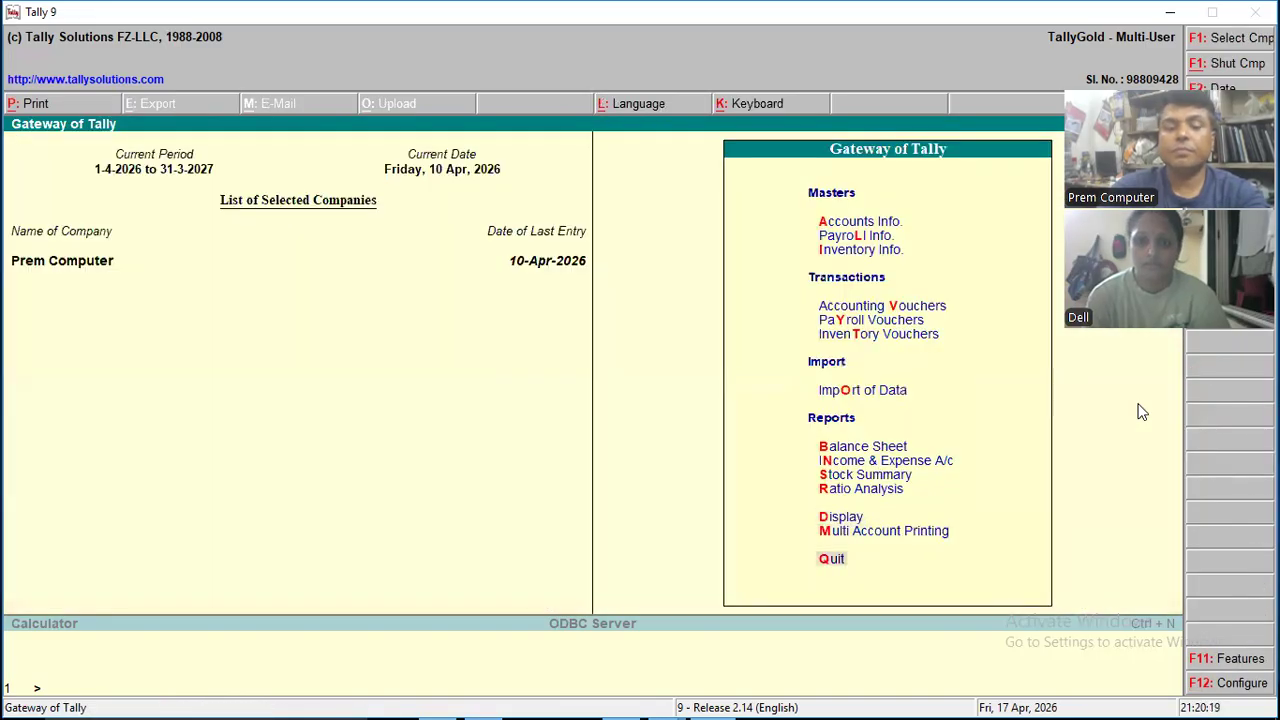
# - Start a new Purchase accounting voucher with reference 877
pyautogui.press('v')
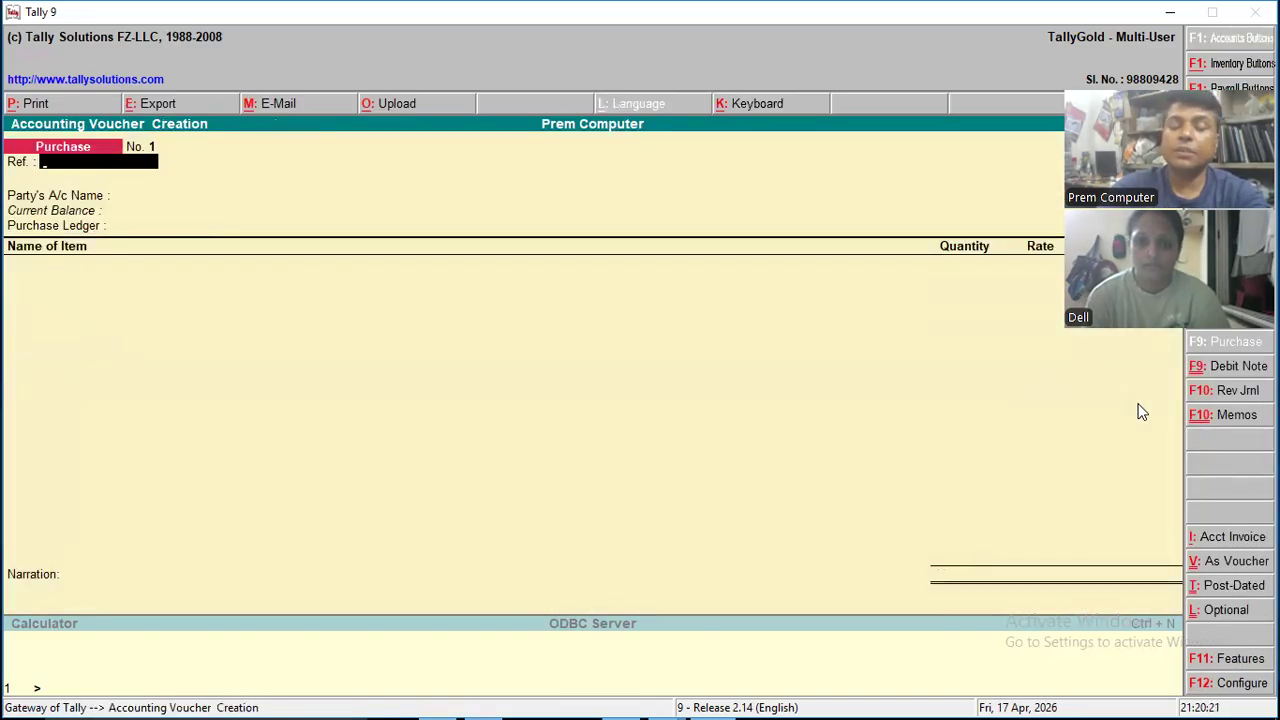
pyautogui.write('877')
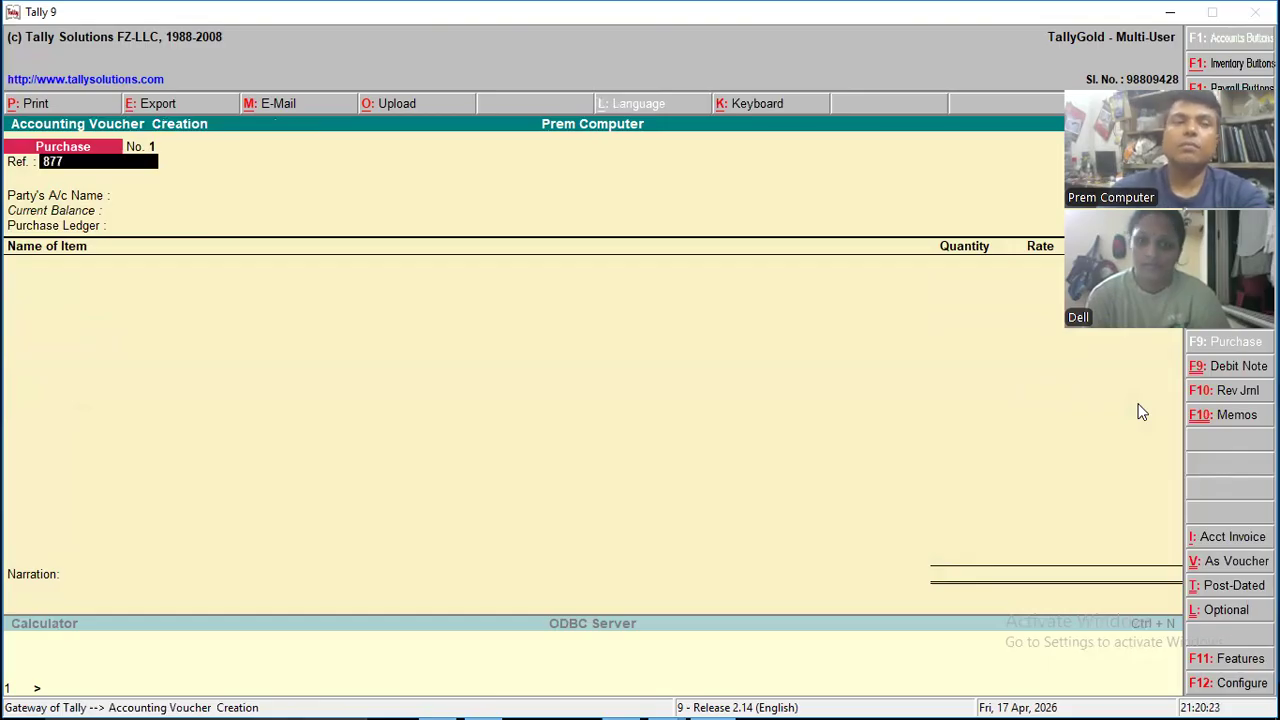
pyautogui.press('Return')
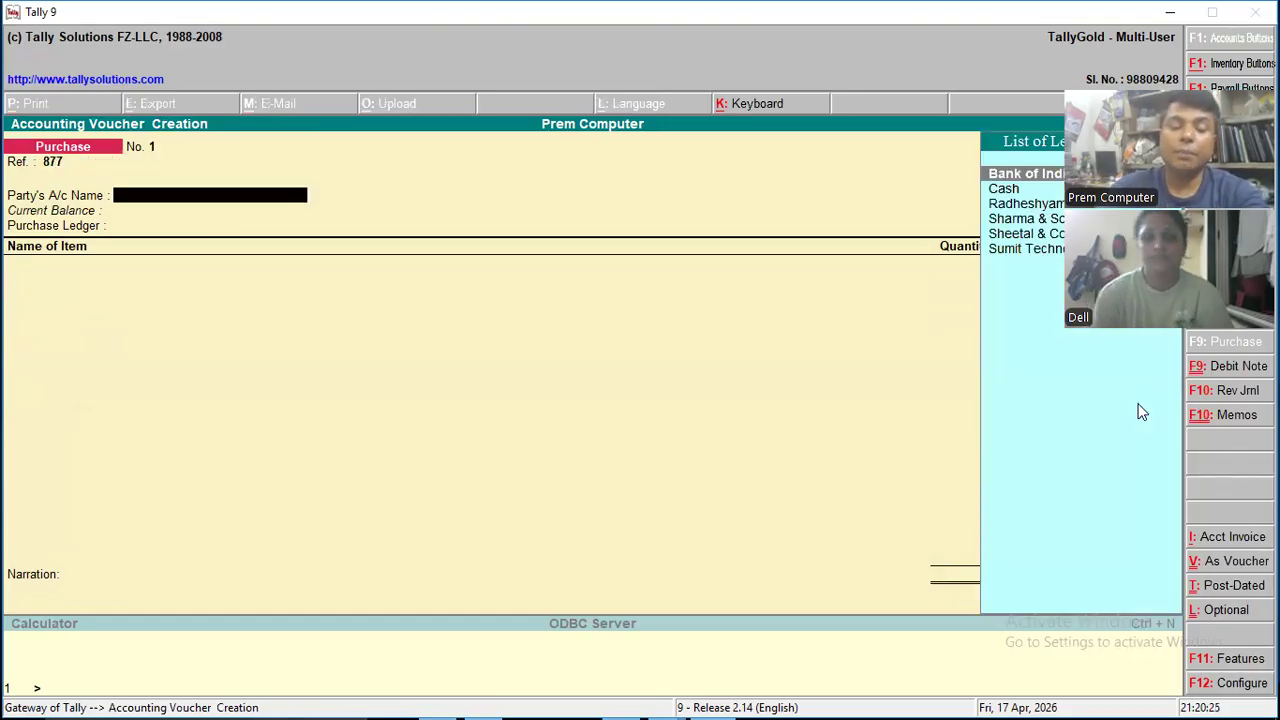
# - Start a new party ledger for the purchase voucher, named Software Mart & Co., without an alias
pyautogui.hotkey('alt', 'c')
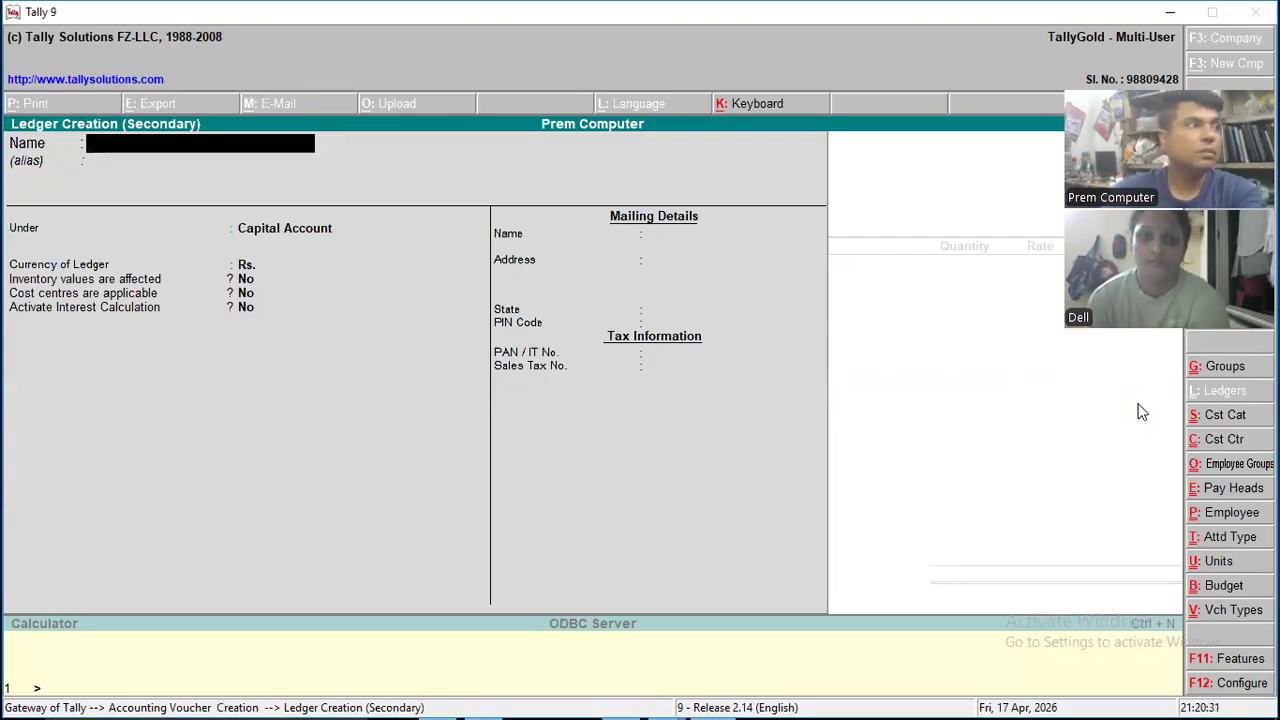
pyautogui.write('So')
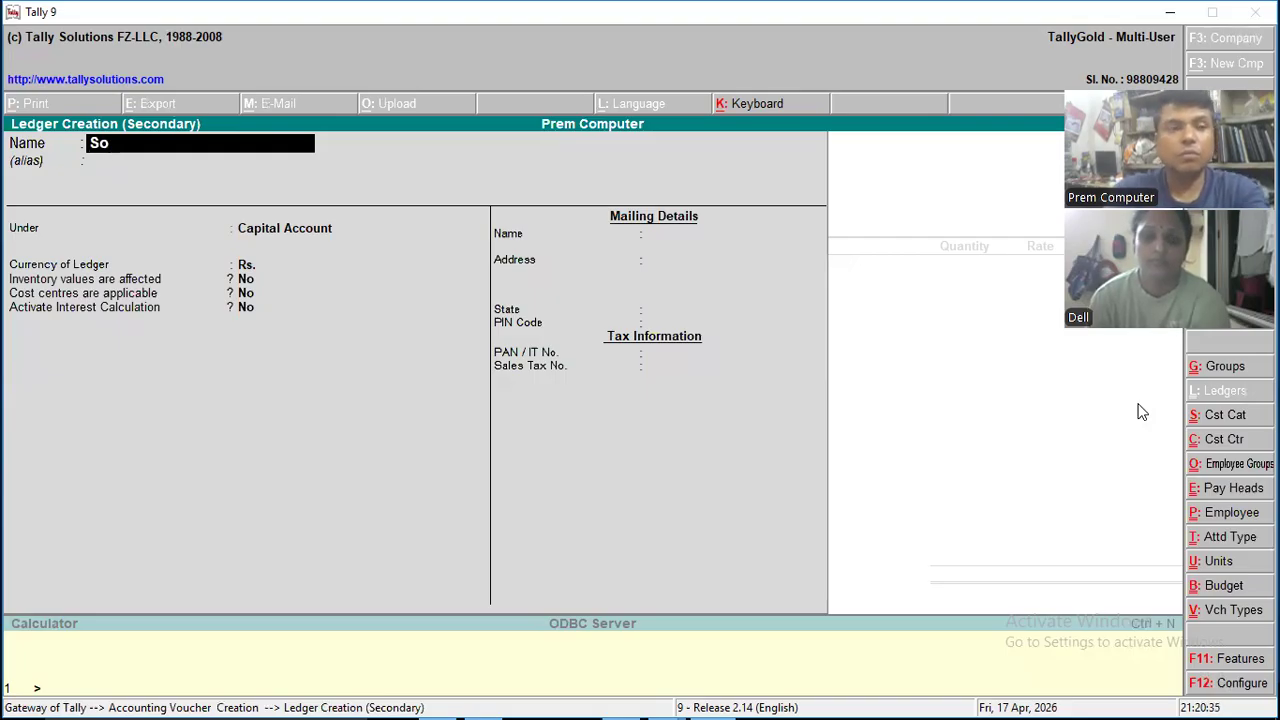
pyautogui.write('ftware A')
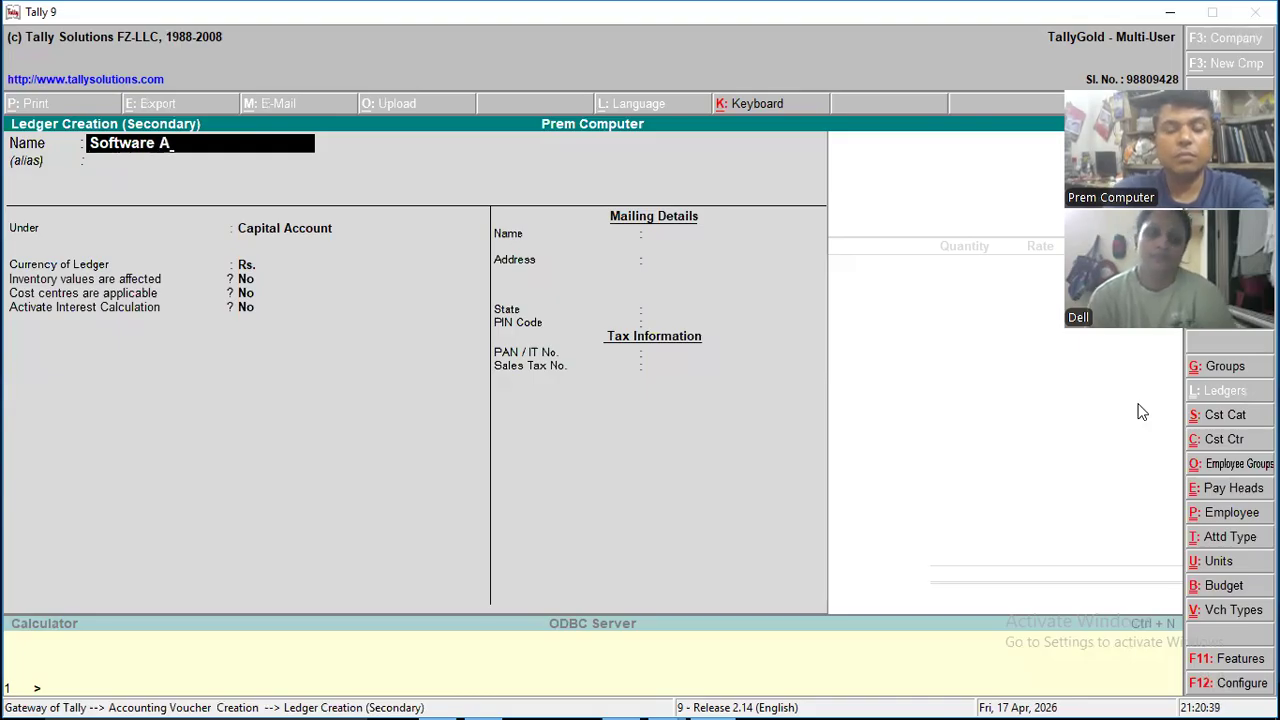
pyautogui.press('BackSpace')
pyautogui.write('Mart')
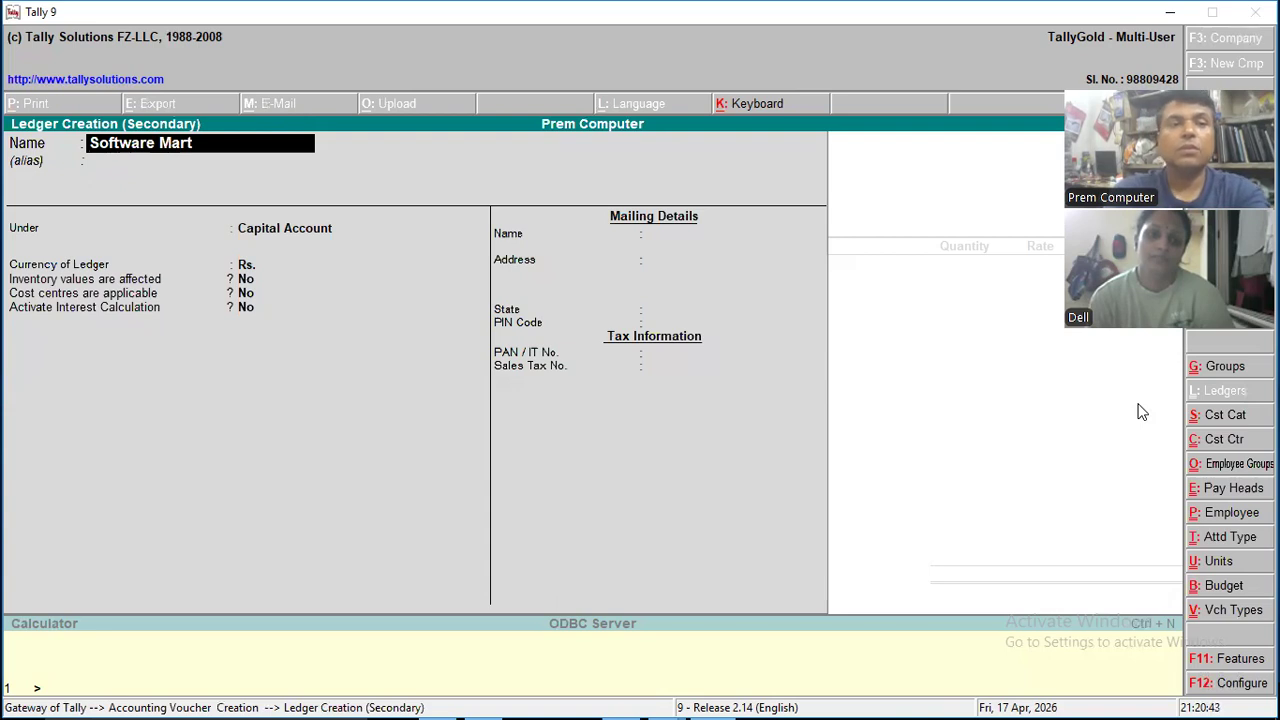
pyautogui.write(' &')
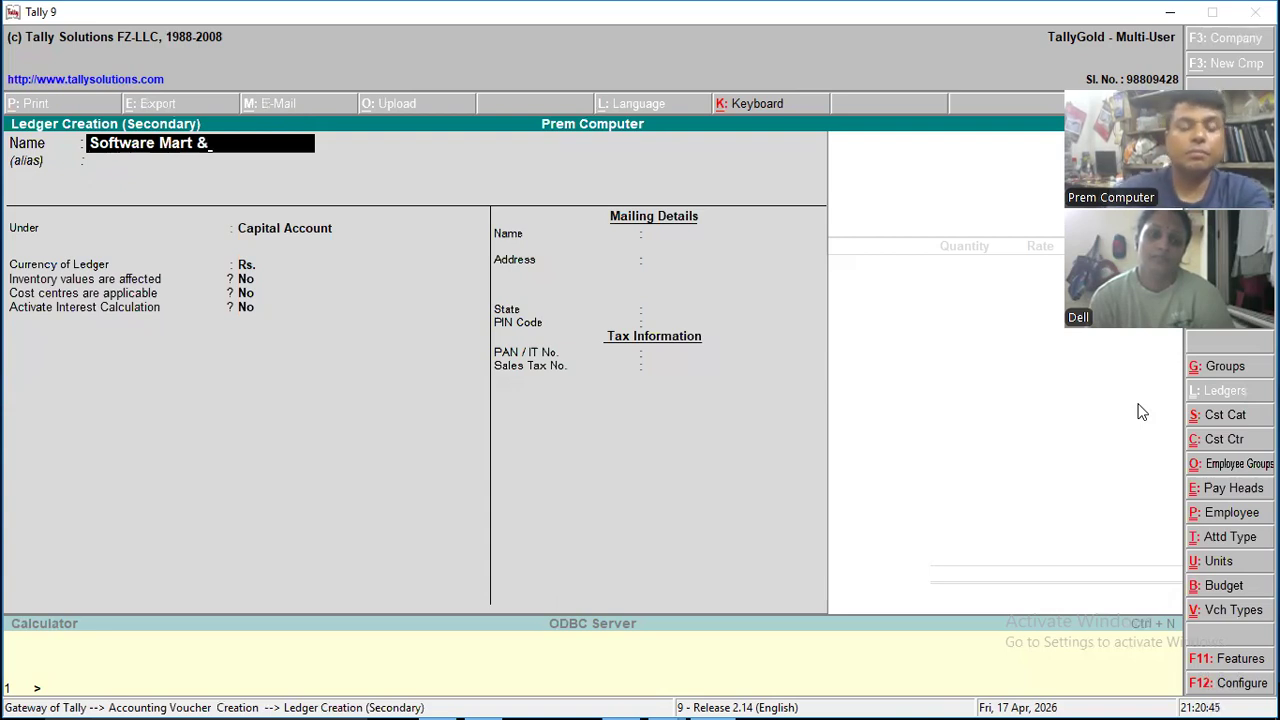
pyautogui.write('So')
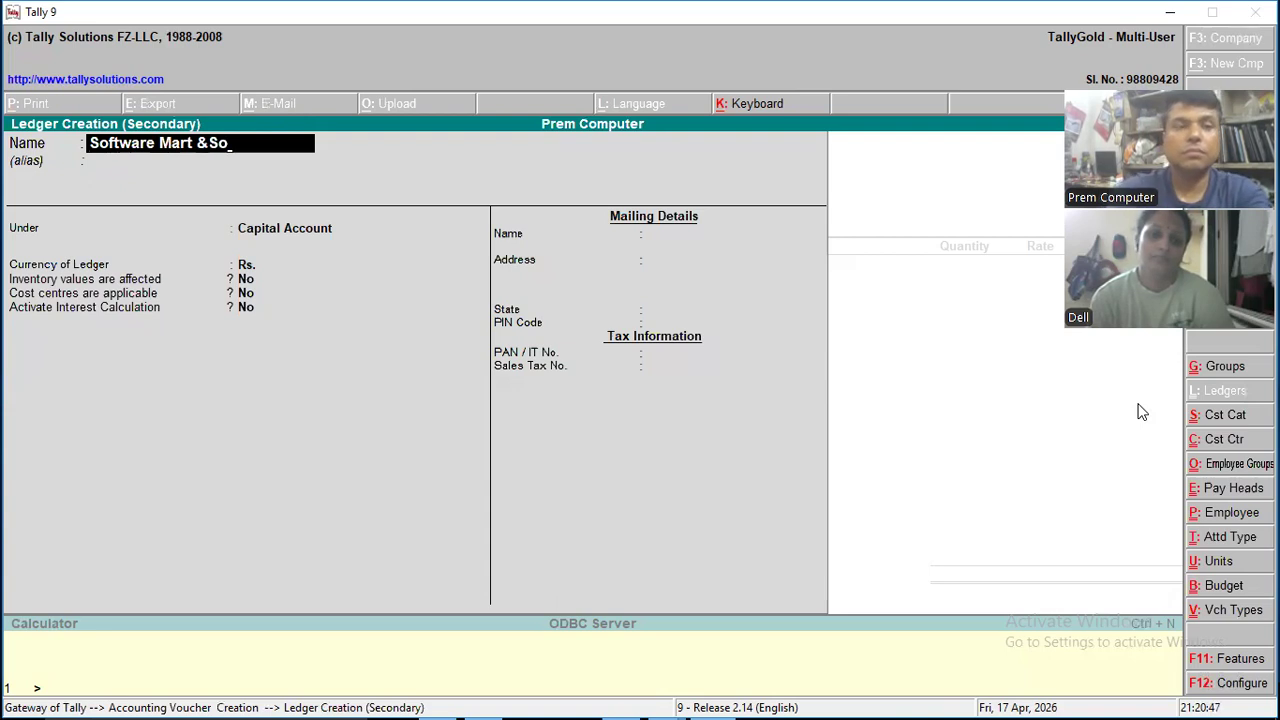
pyautogui.press('BackSpace')
pyautogui.press('BackSpace')
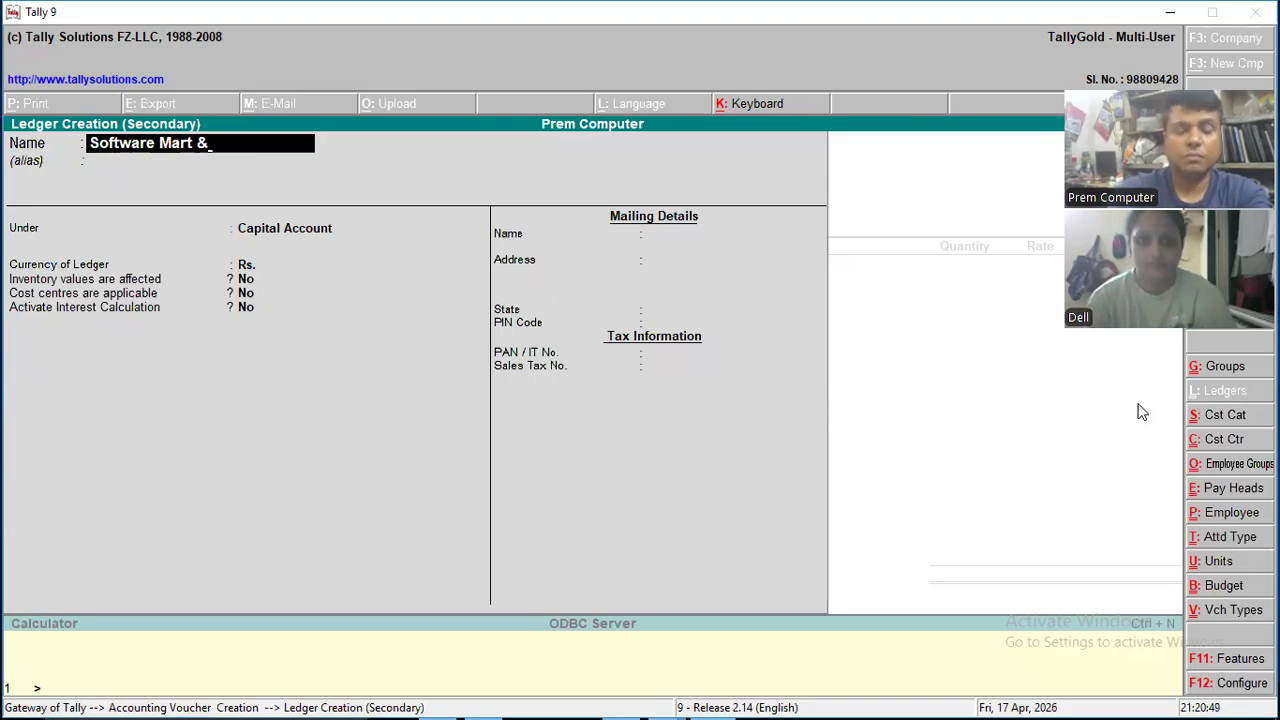
pyautogui.write('Co')
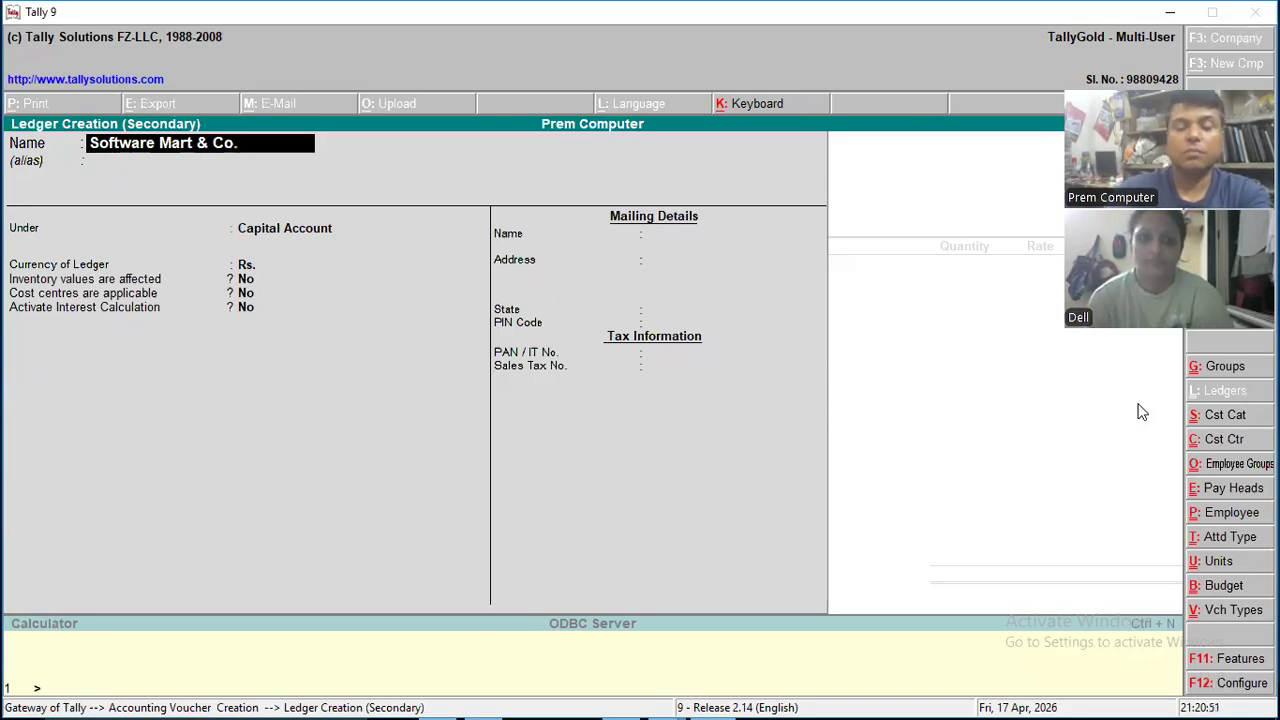
pyautogui.write('.')
pyautogui.press('Return')
pyautogui.press('Return')
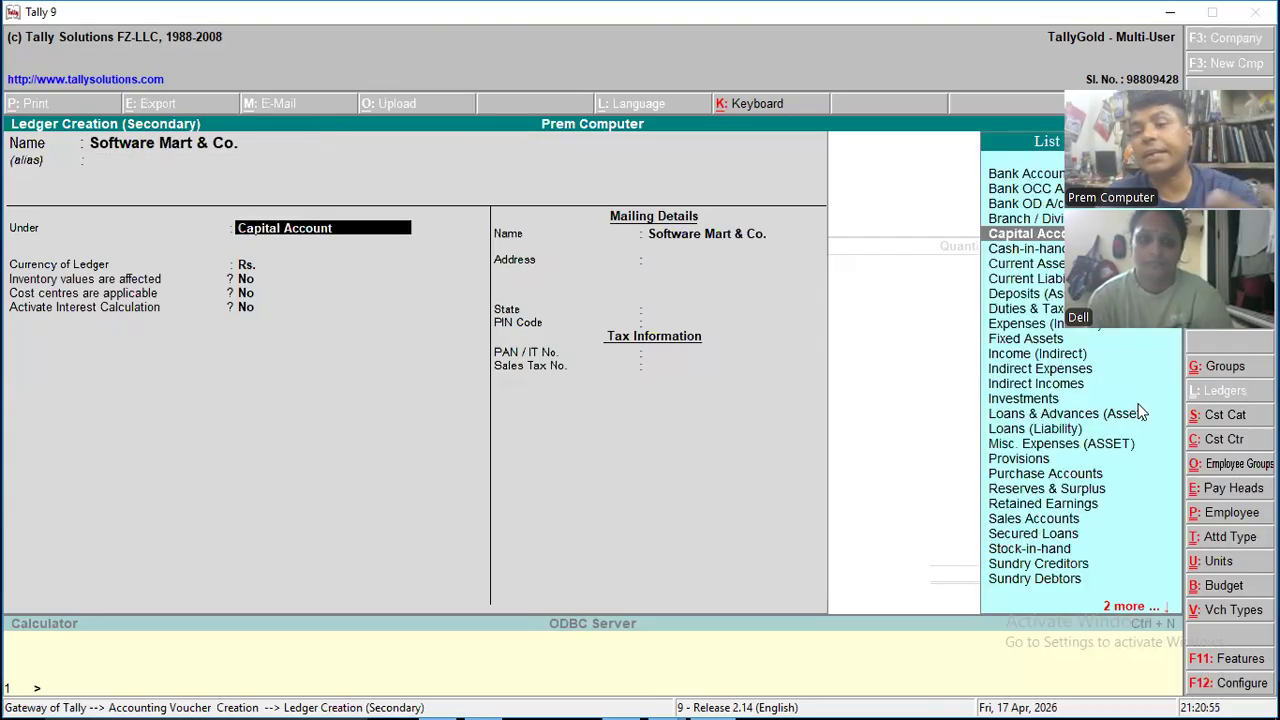
# - Place the Software Mart & Co. ledger under the Sundry Creditors group
pyautogui.press('Down')
pyautogui.press('Down')
pyautogui.press('Down')
pyautogui.press('Down')
pyautogui.press('Down')
pyautogui.press('Down')
pyautogui.press('Down')
pyautogui.press('Down')
pyautogui.press('Down')
pyautogui.press('Down')
pyautogui.press('Down')
pyautogui.write('s')
pyautogui.press('Down')
pyautogui.press('Down')
pyautogui.press('Down')
pyautogui.press('Return')
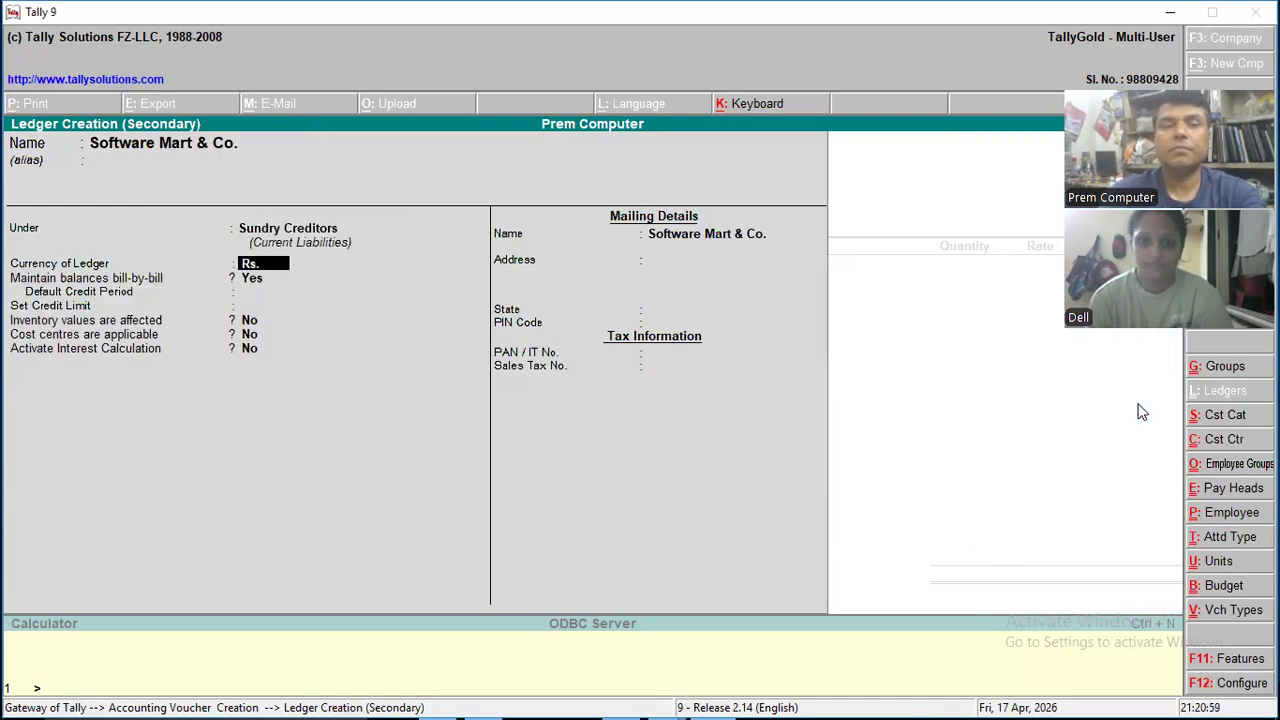
# - Keep bill-by-bill balances with no credit period or limit, and enable cost centres and interest calculation for the Software Mart & Co. ledger
pyautogui.press('Return')
pyautogui.press('Return')
pyautogui.press('Return')
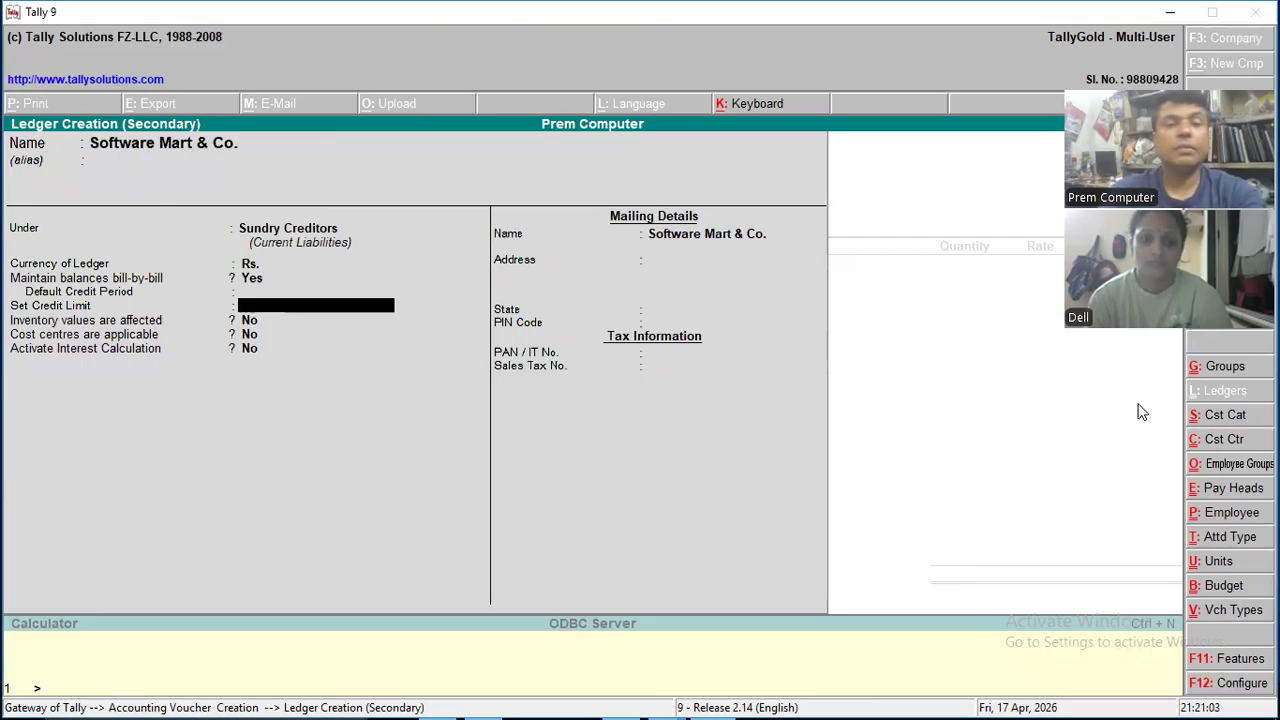
pyautogui.press('Return')
pyautogui.press('y')
pyautogui.press('Return')
pyautogui.press('y')
pyautogui.press('Return')
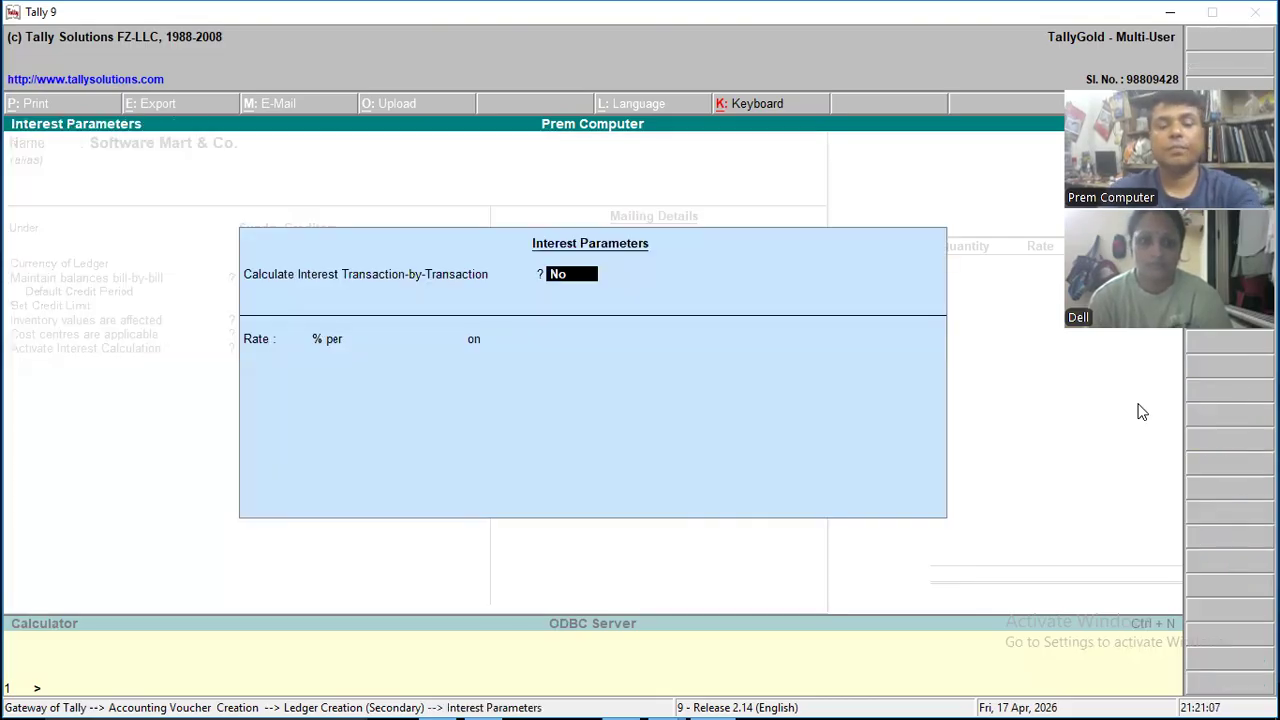
# - Enable transaction-by-transaction interest, per-transaction parameter overrides and advanced parameter overrides for Software Mart & Co
pyautogui.press('y')
pyautogui.press('Return')
pyautogui.press('y')
pyautogui.press('Return')
pyautogui.press('y')
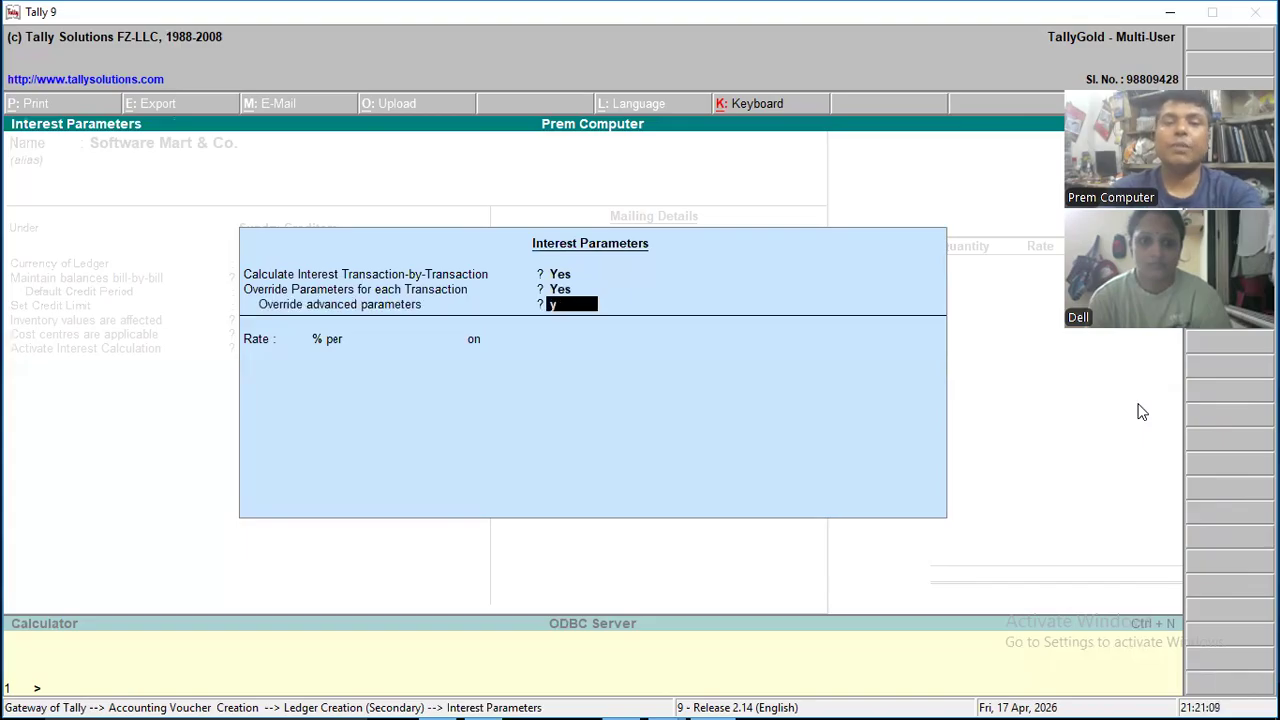
pyautogui.press('Return')
# - Set interest to 5% per 30-Day Month on All Balances, always applicable, calculated from Due Date of Invoice/Ref, without rounding
pyautogui.write('5')
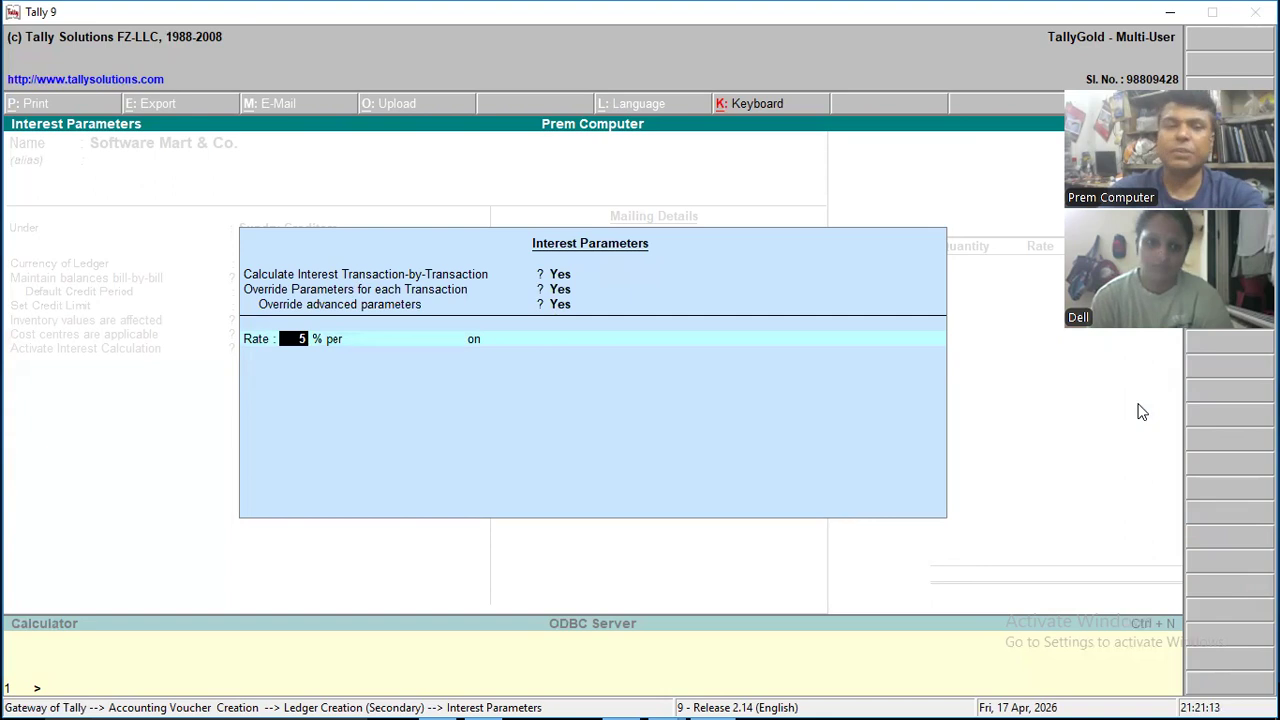
pyautogui.press('Return')
pyautogui.press('Return')
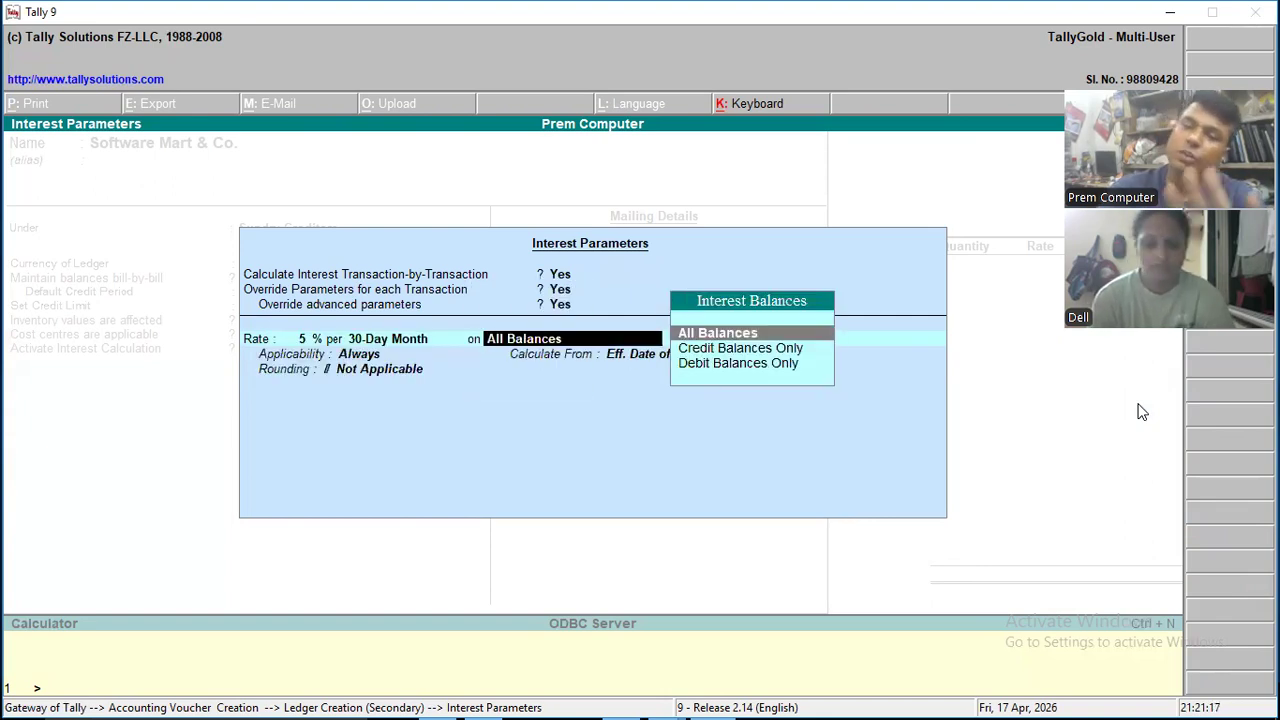
pyautogui.press('Return')
pyautogui.press('Return')
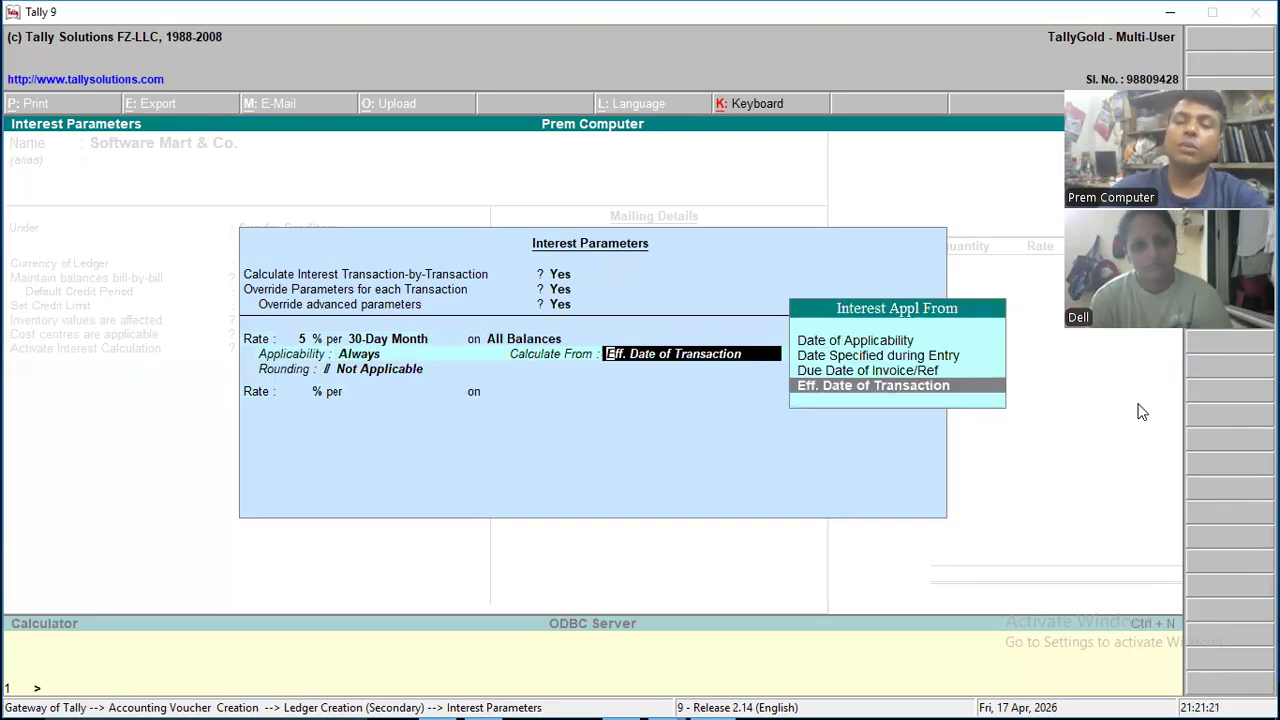
pyautogui.press('Up')
pyautogui.press('Return')
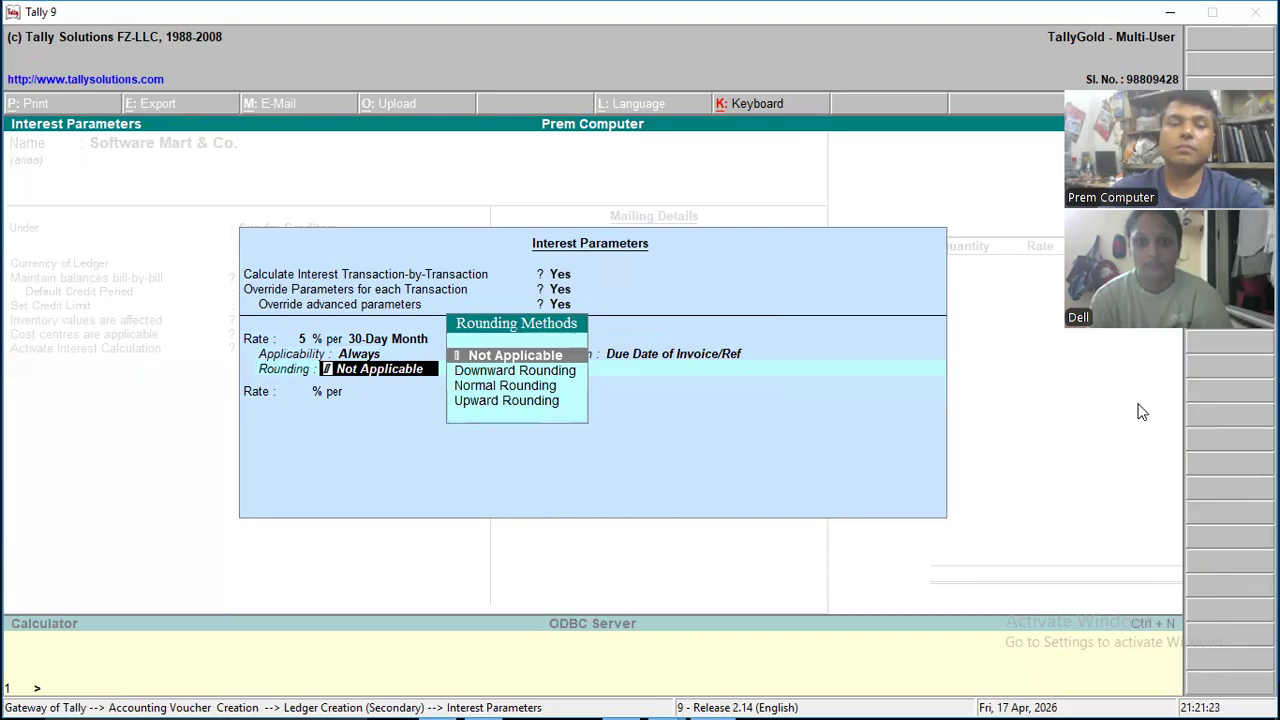
pyautogui.press('Return')
# - Save the Software Mart & Co. ledger with its default mailing and tax details, and accept the supplier's details for the purchase voucher
pyautogui.press('Return')
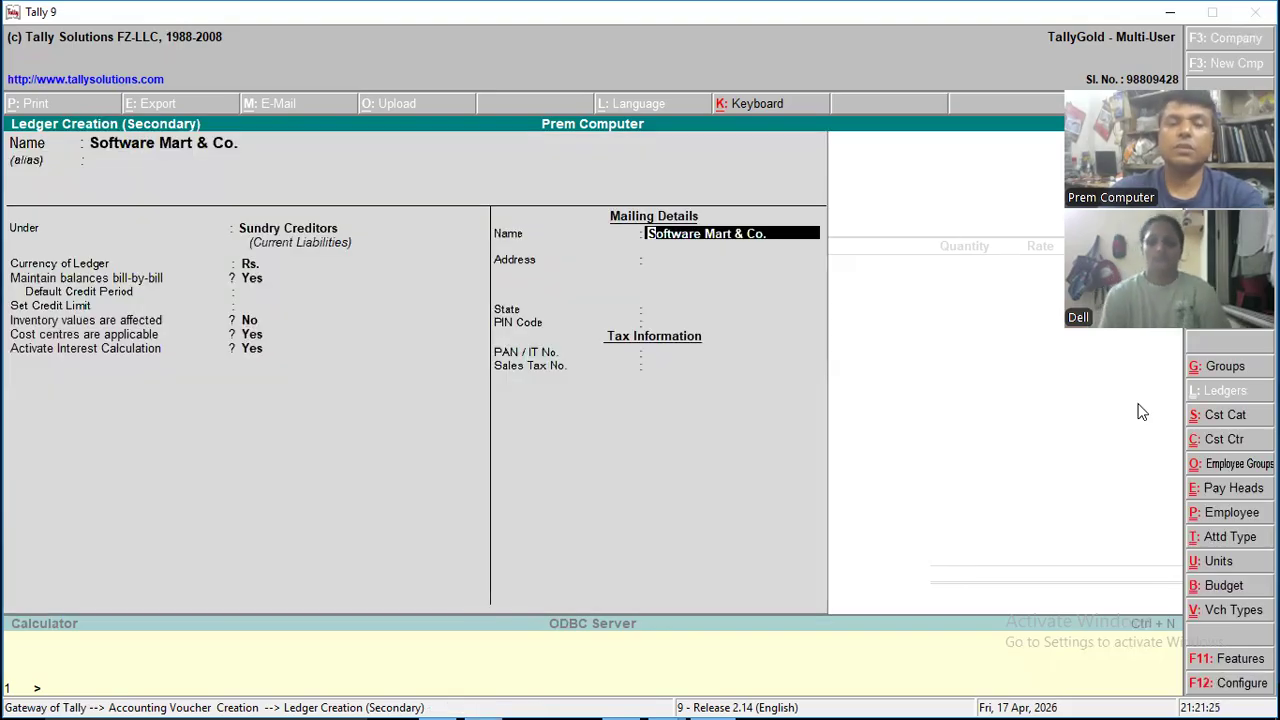
pyautogui.press('Return')
pyautogui.press('Return')
pyautogui.press('Return')
pyautogui.press('Return')
pyautogui.press('Return')
pyautogui.press('Return')
pyautogui.press('Return')
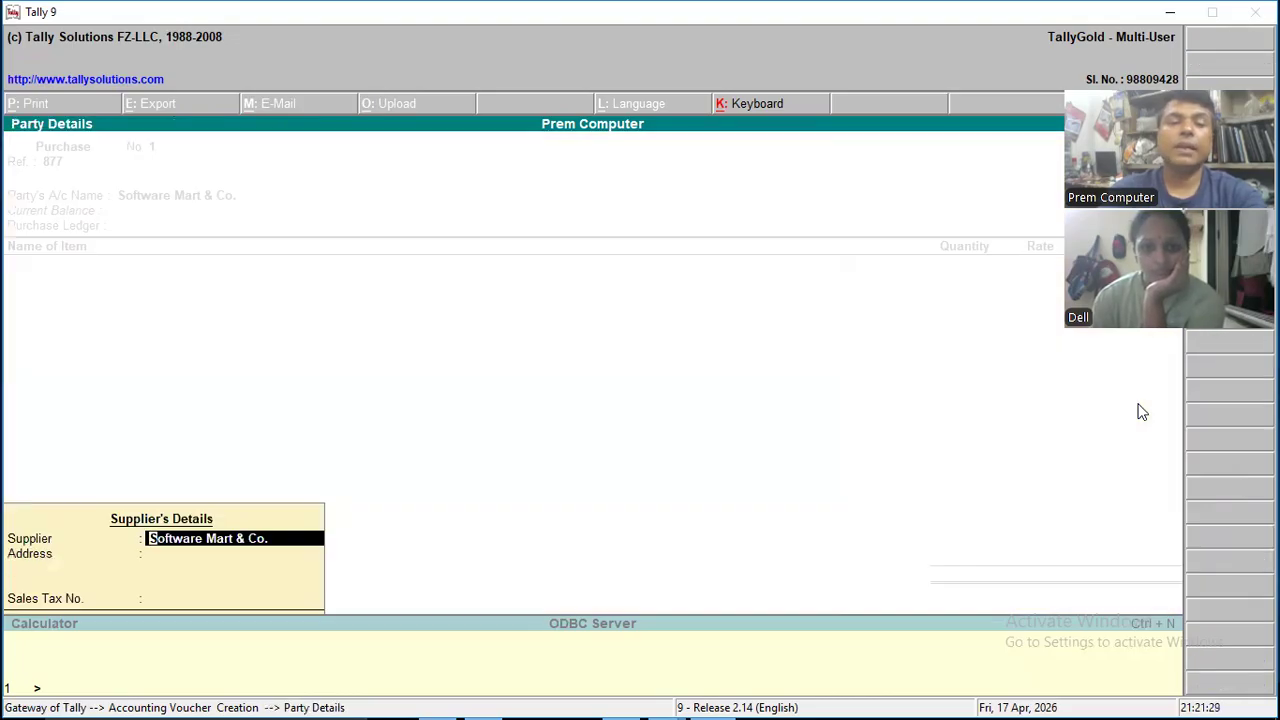
pyautogui.press('Return')
pyautogui.press('Return')
pyautogui.press('Return')
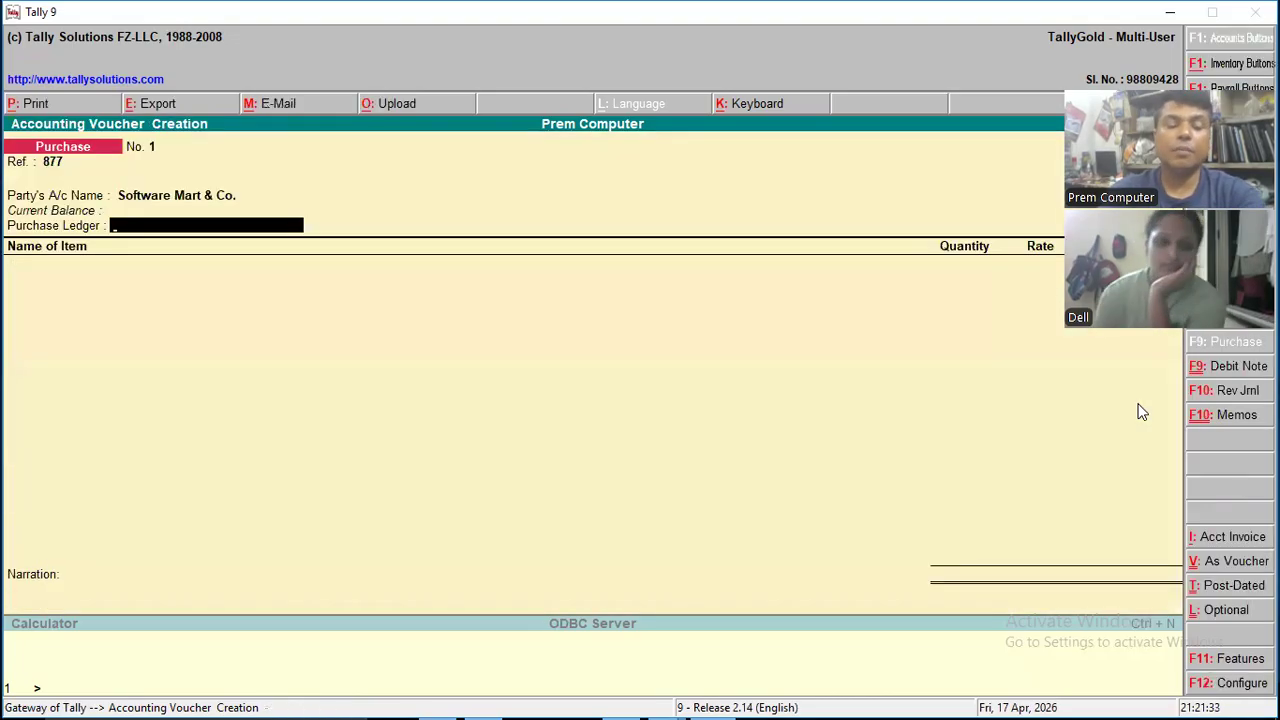
# - Start a new purchase ledger named Purchase Account and place it under the Purchase Accounts group
pyautogui.hotkey('alt', 'c')
pyautogui.write('P')
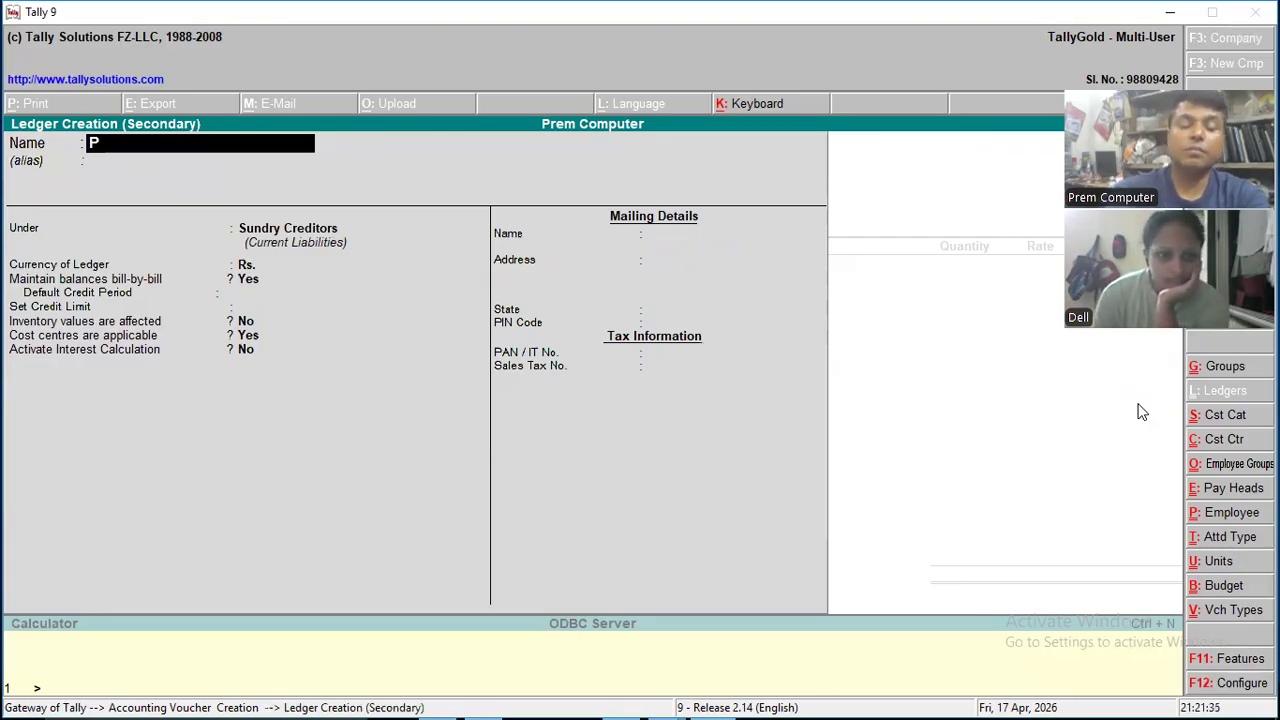
pyautogui.write('ur')
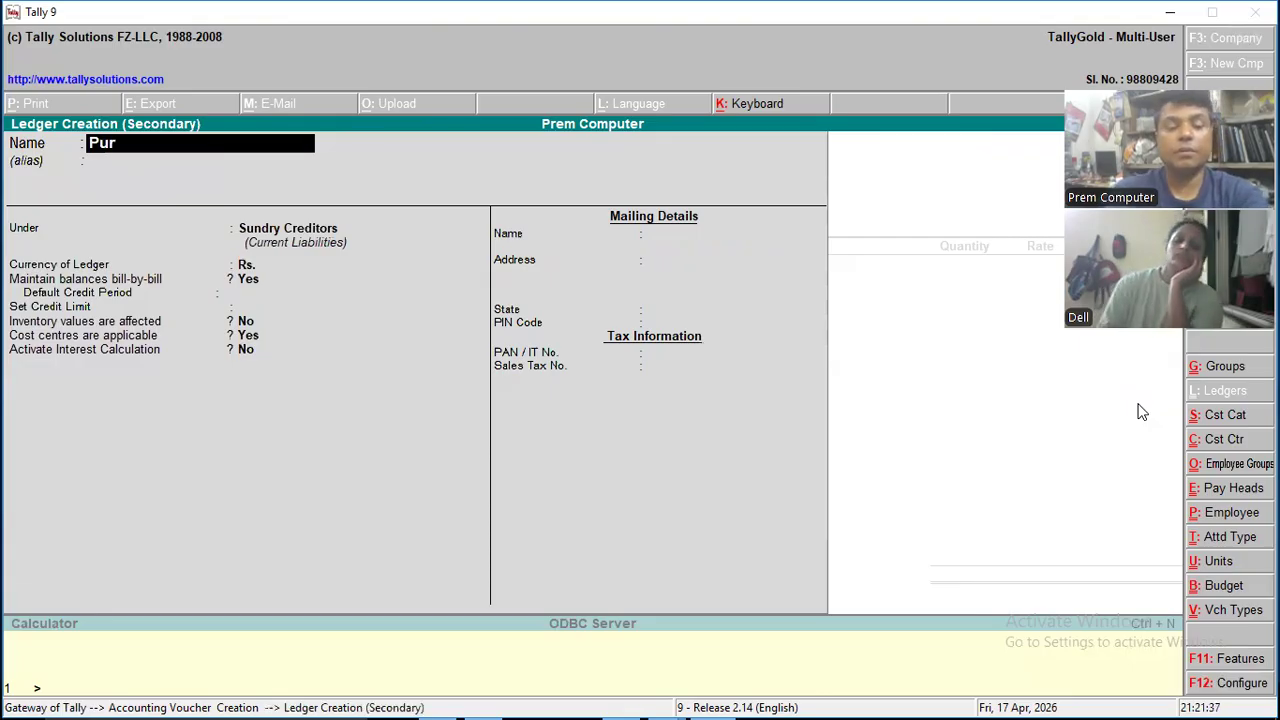
pyautogui.write('chase Account')
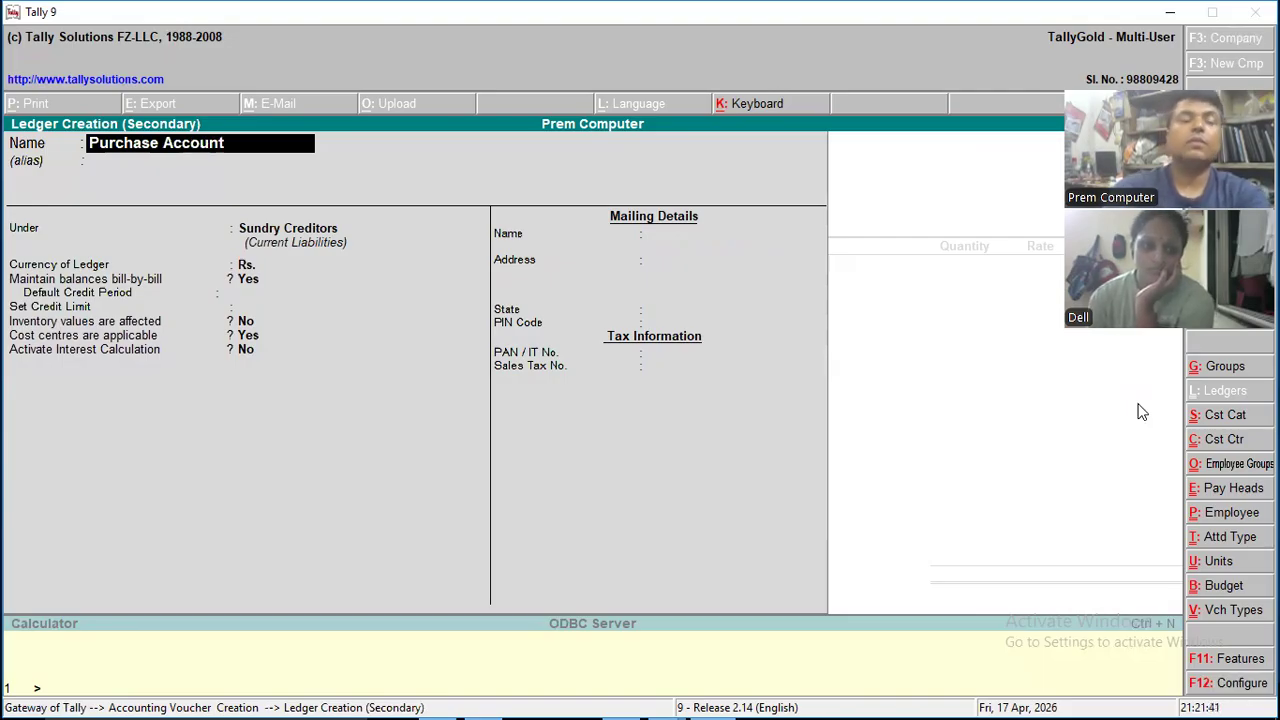
pyautogui.press('Return')
pyautogui.press('Return')
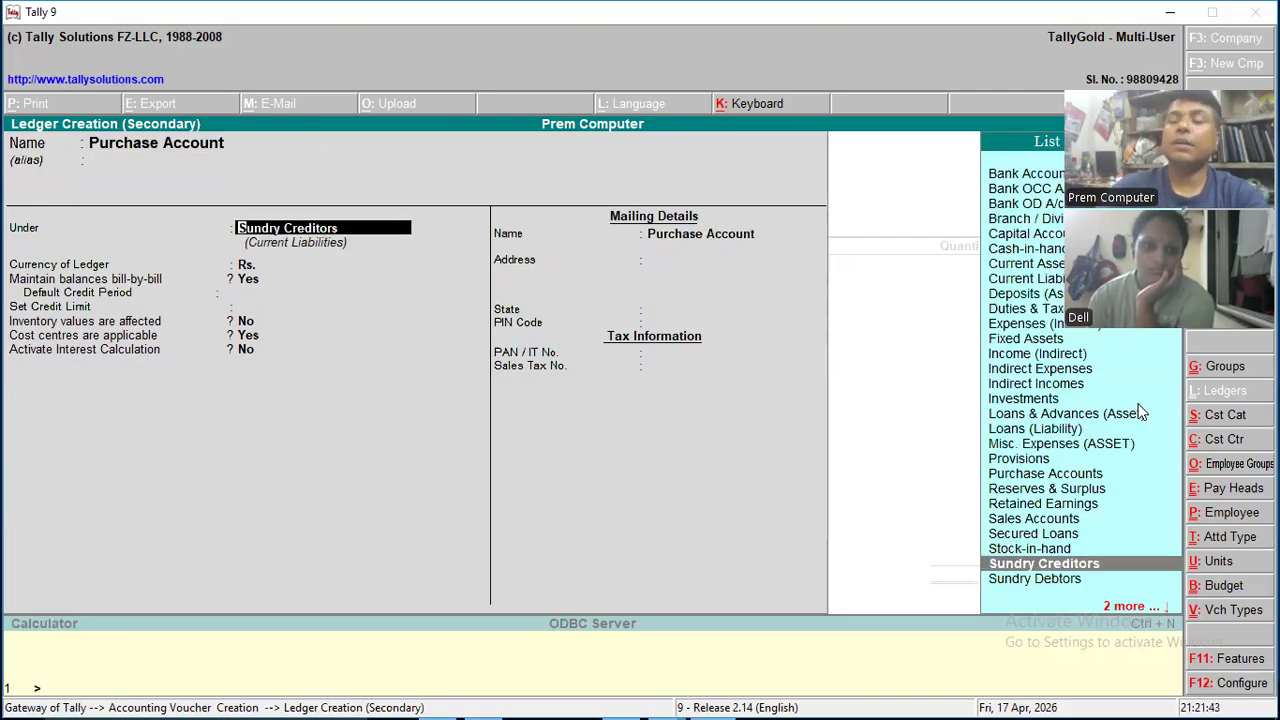
pyautogui.write('P')
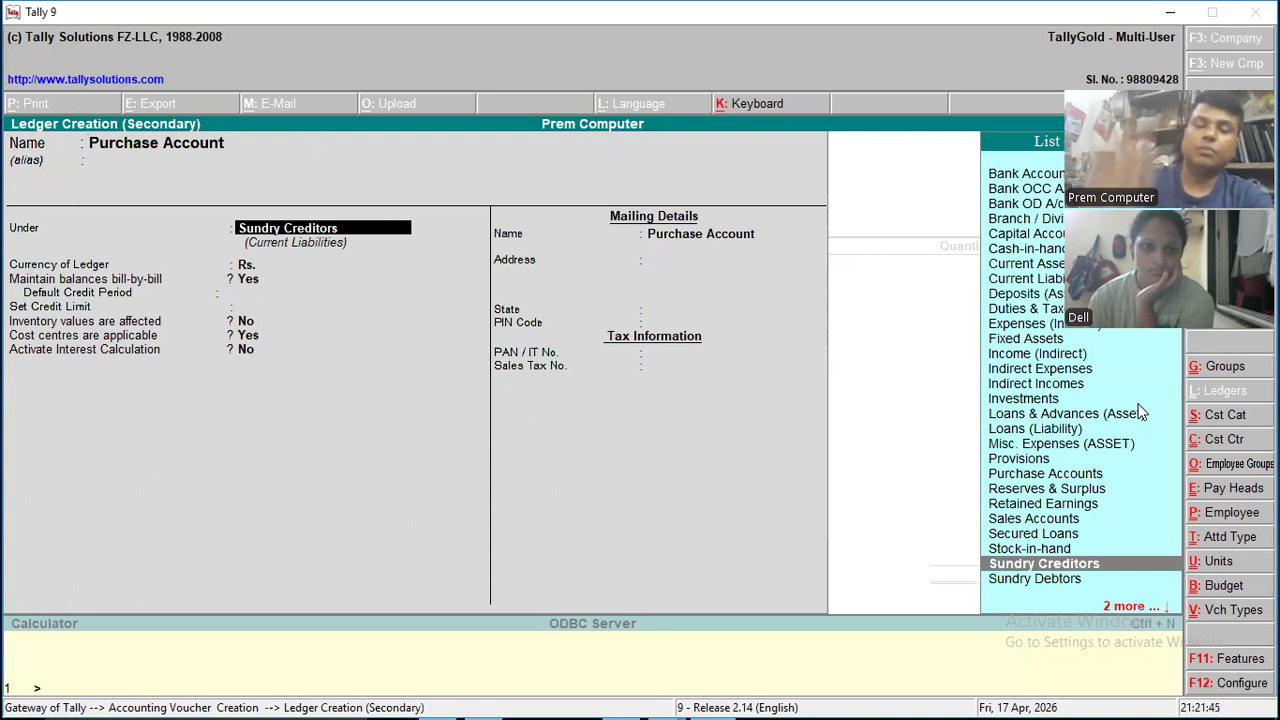
pyautogui.write('urch')
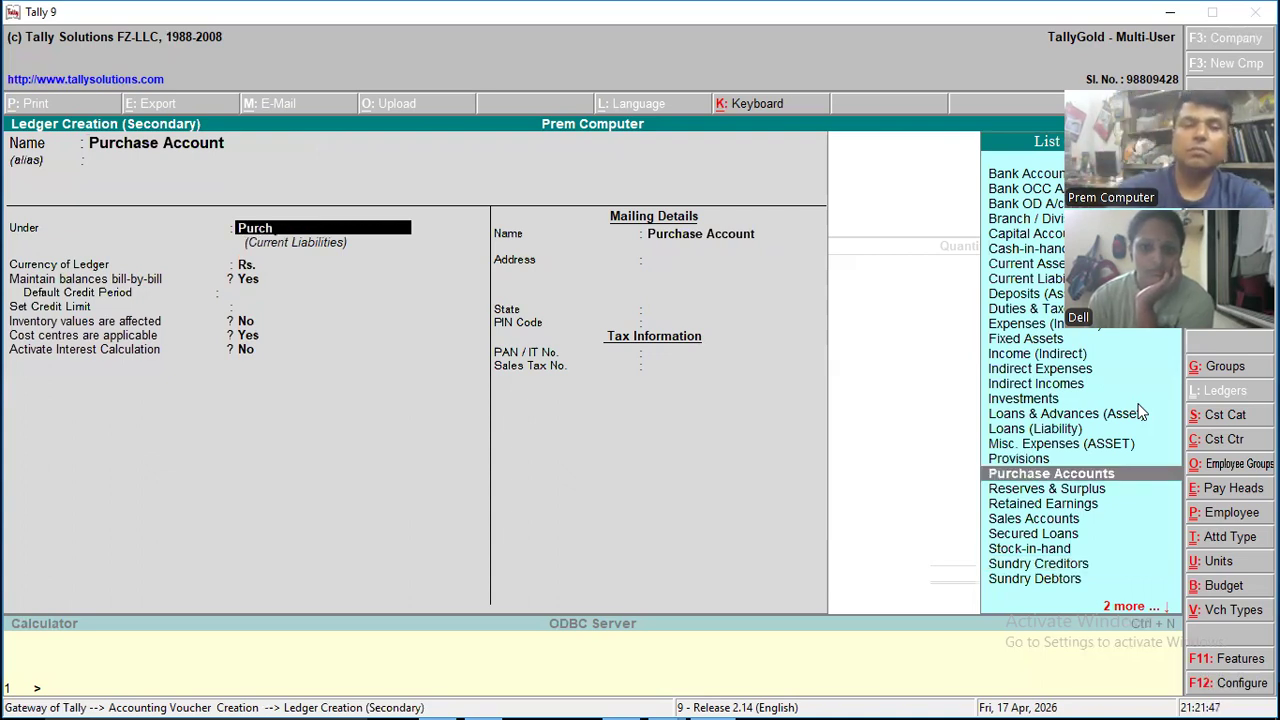
pyautogui.press('Return')
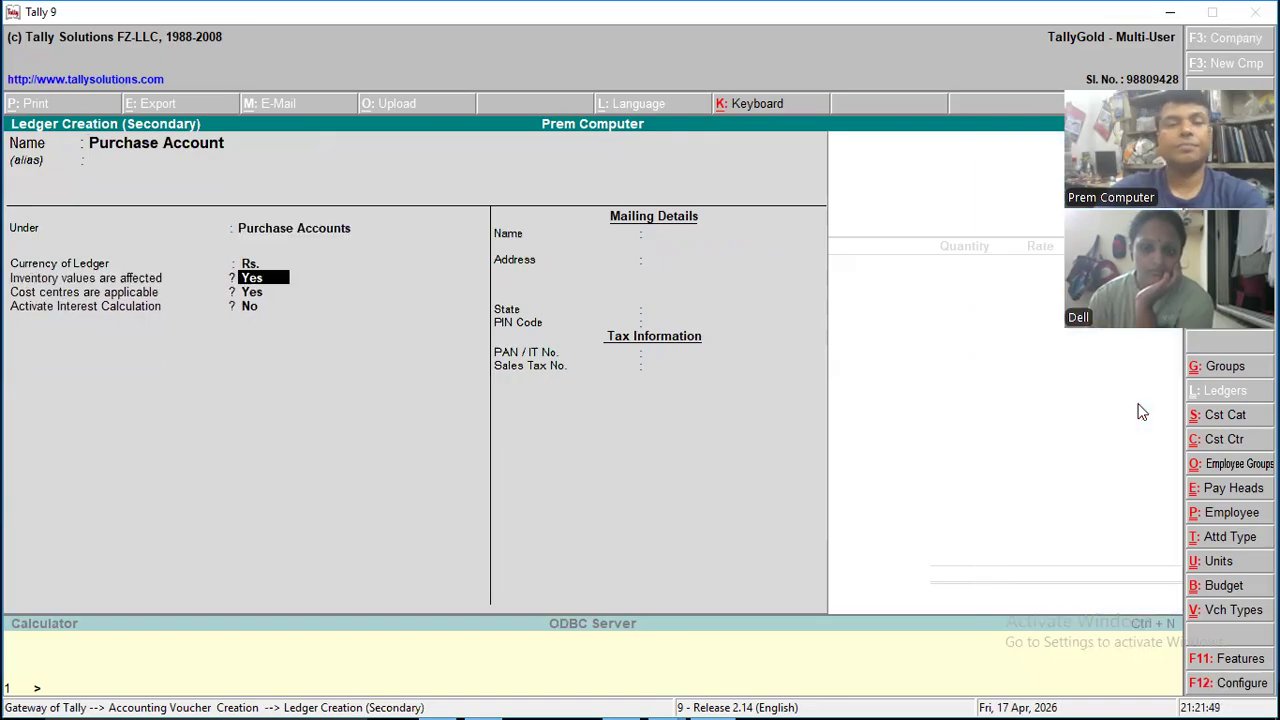
# - Keep inventory values and cost centres enabled for the Purchase Account ledger and activate its interest calculation
pyautogui.press('Return')
pyautogui.press('Return')
pyautogui.press('y')
pyautogui.press('Return')
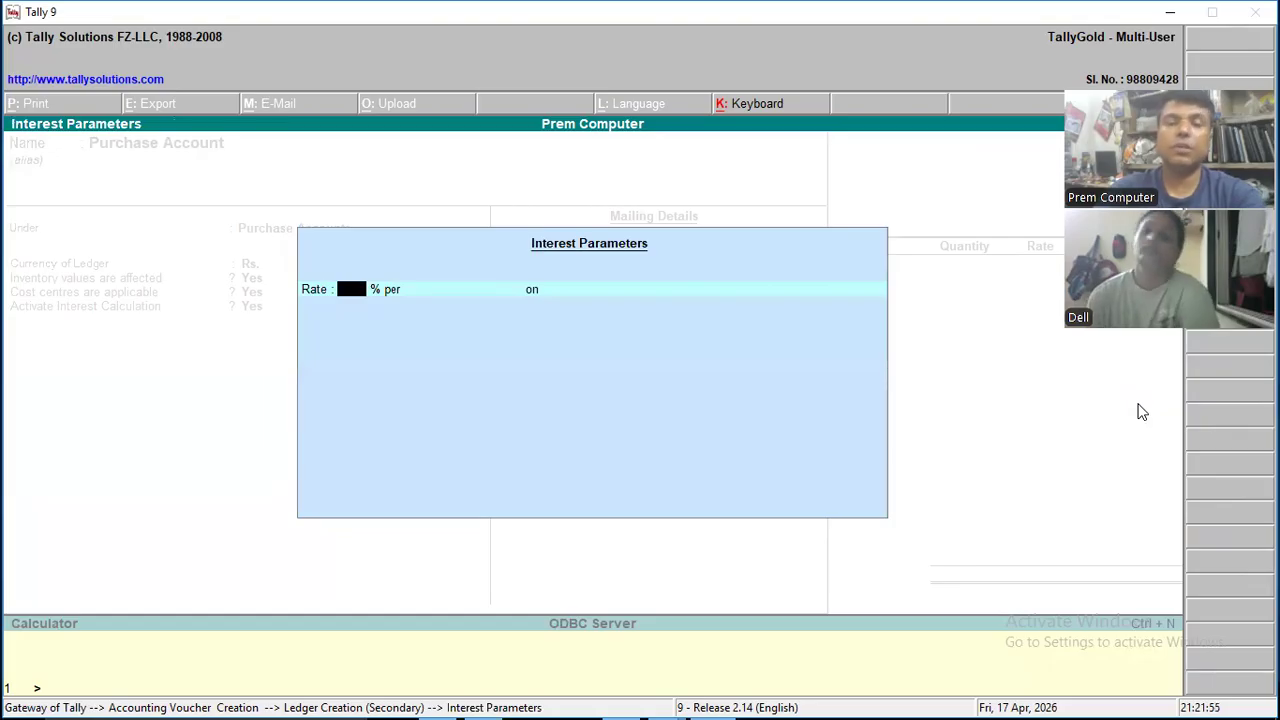
# - Set the Purchase Account interest to 5% per 30-Day Month on All Balances from 1-Apr-2026 without rounding, and save the ledger
pyautogui.write('5')
pyautogui.press('Return')
pyautogui.press('Return')
pyautogui.press('Return')
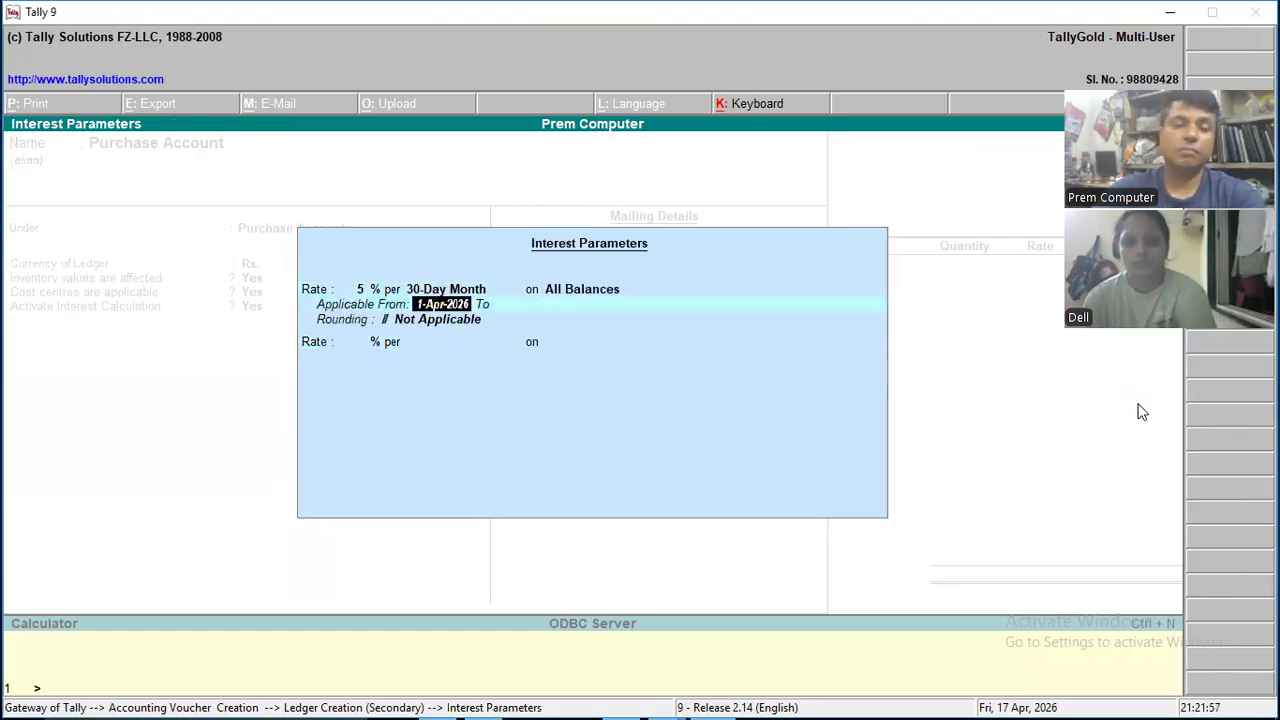
pyautogui.press('Return')
pyautogui.press('Return')
pyautogui.press('Return')
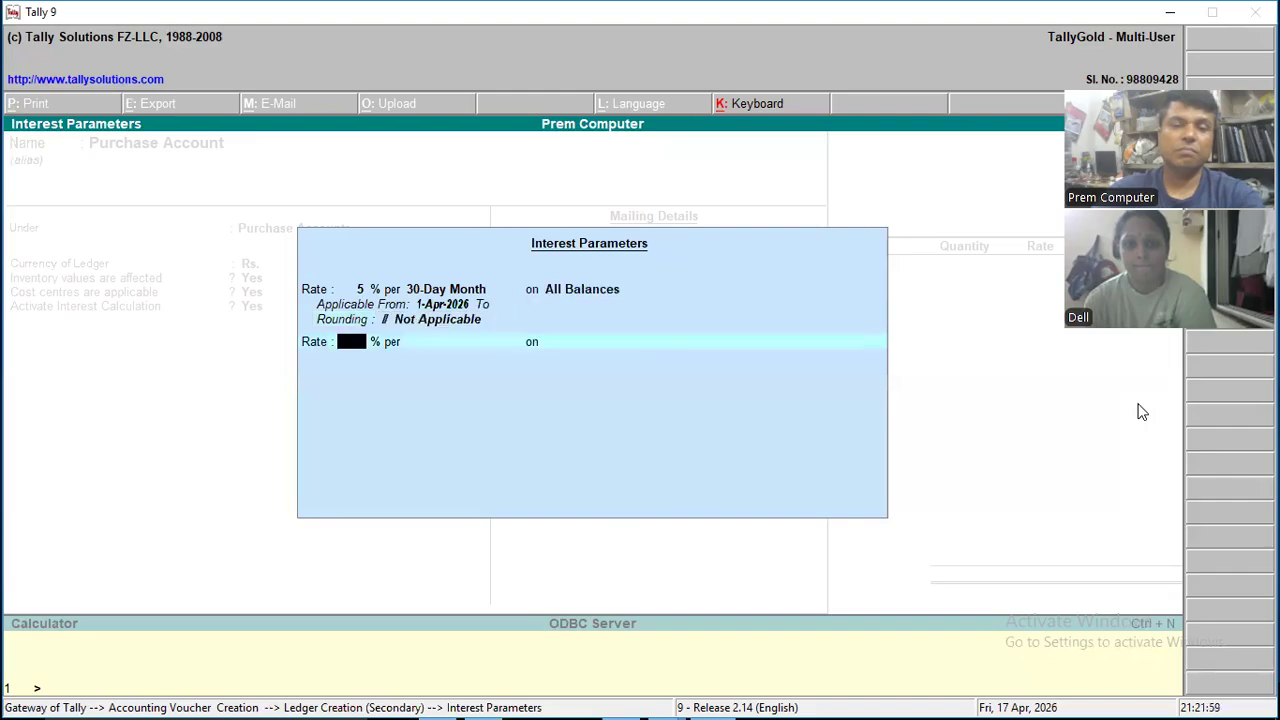
pyautogui.press('Return')
pyautogui.press('Return')
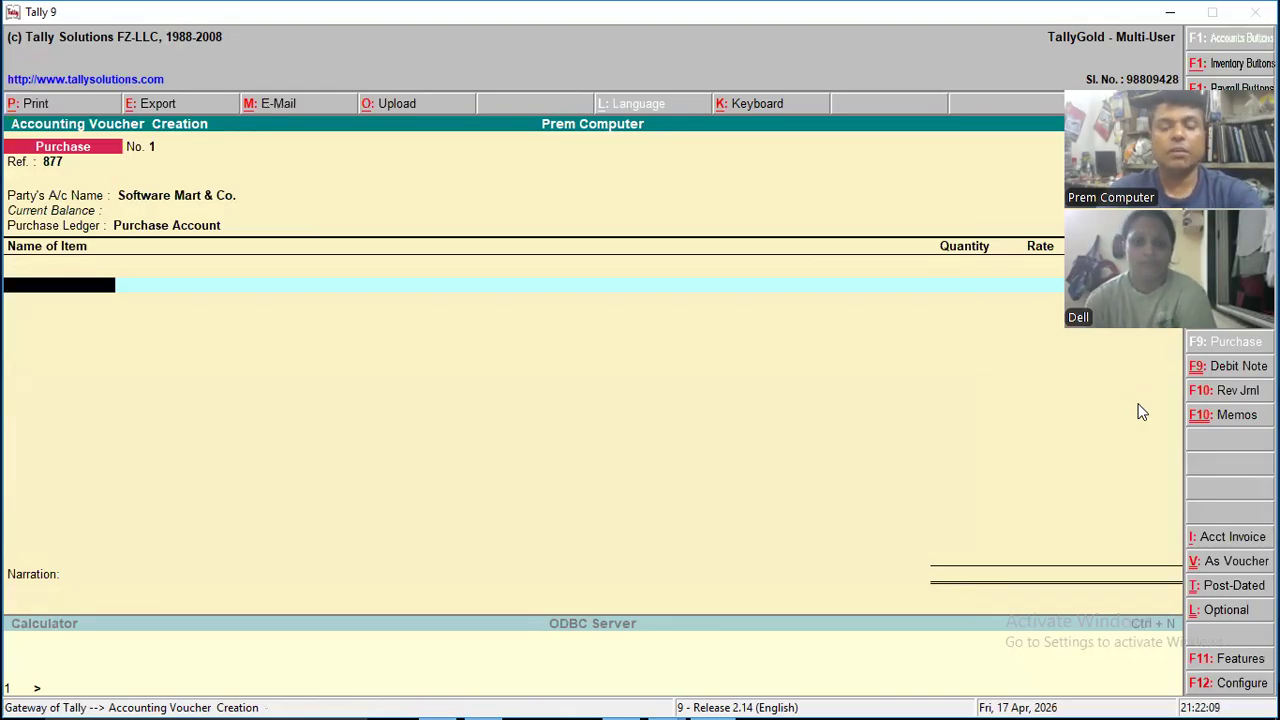
# - Add the Cabinet item to the purchase voucher with a quantity of 30 Pcs at a rate of 1,500
pyautogui.press('Return')
pyautogui.press('Down')
pyautogui.press('Down')
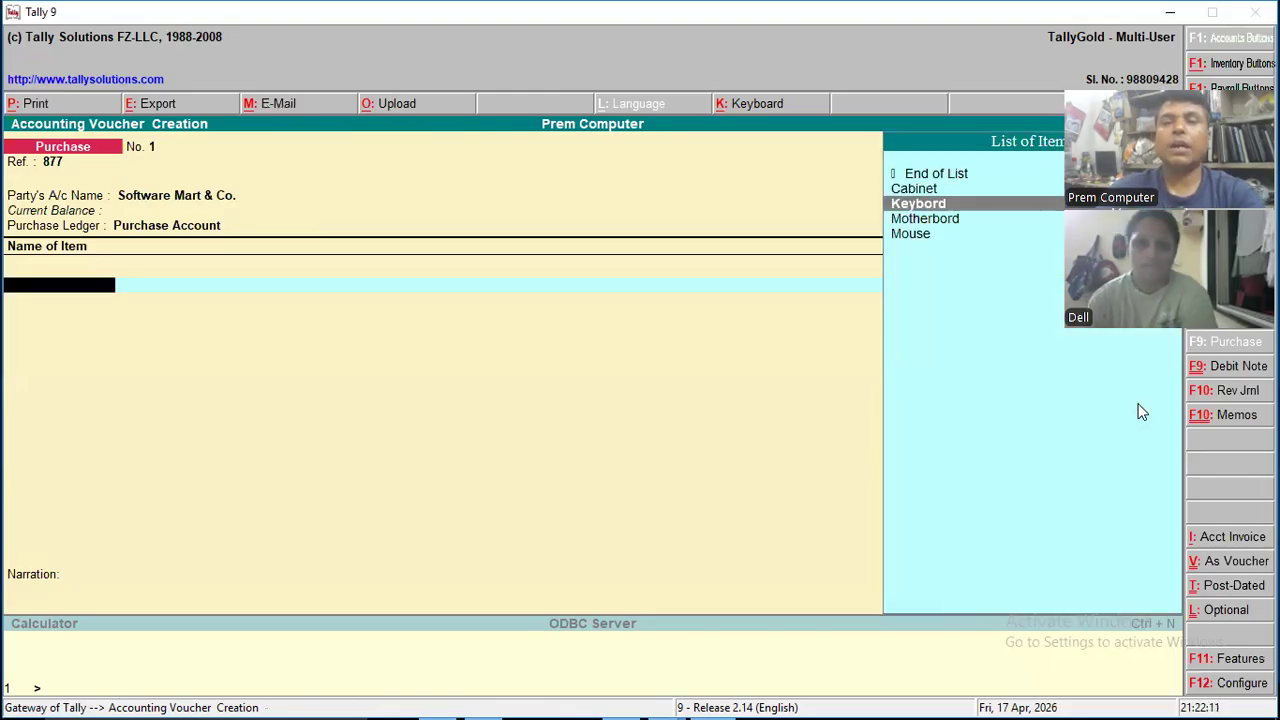
pyautogui.press('Up')
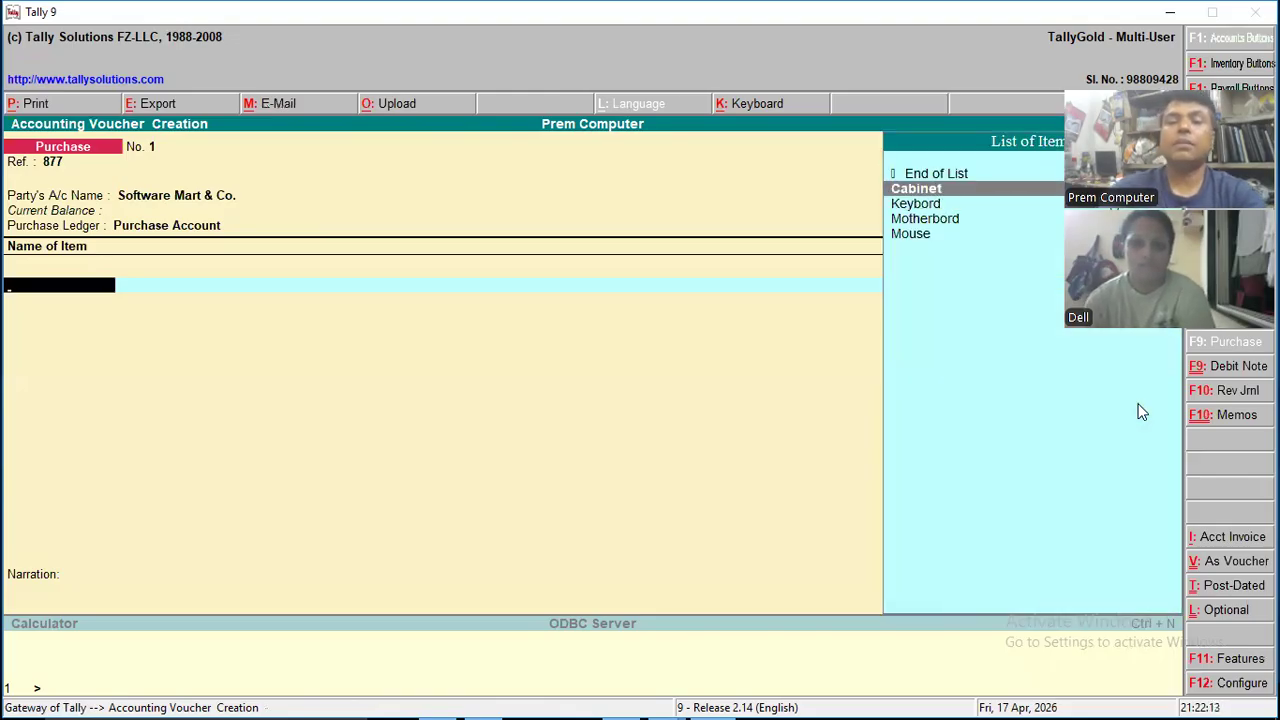
pyautogui.press('Return')
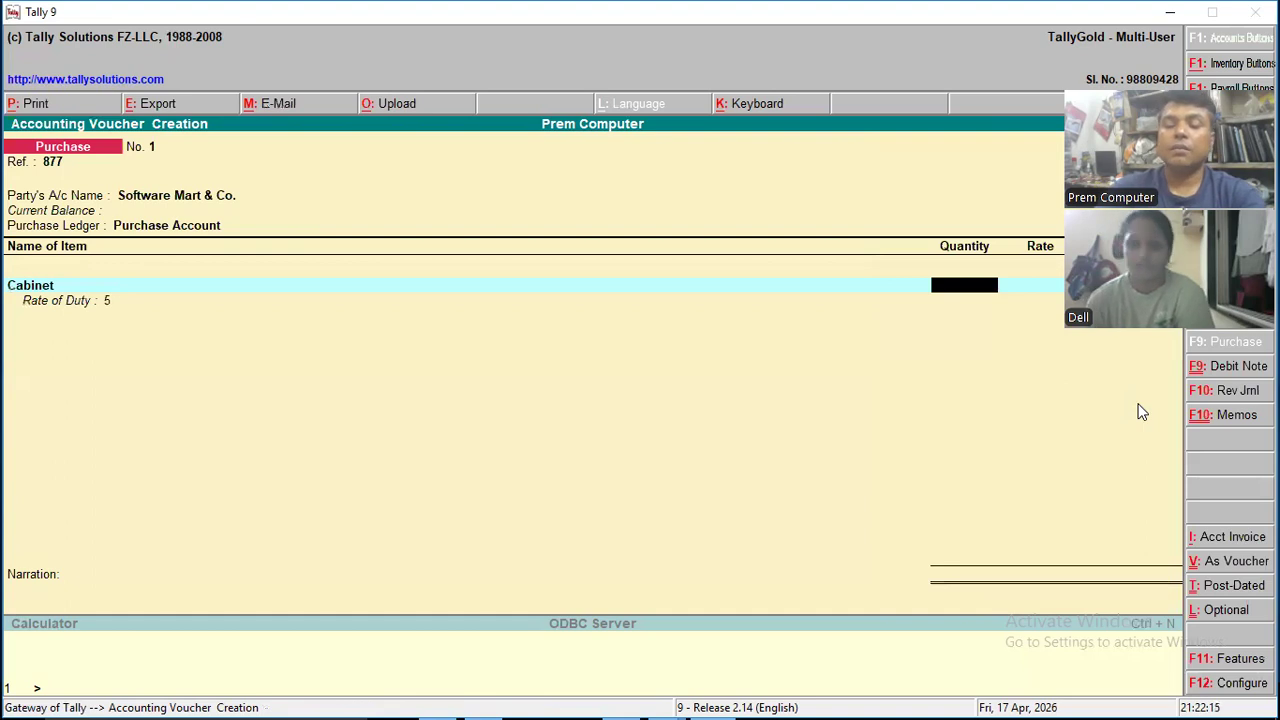
pyautogui.write('30')
pyautogui.press('Return')
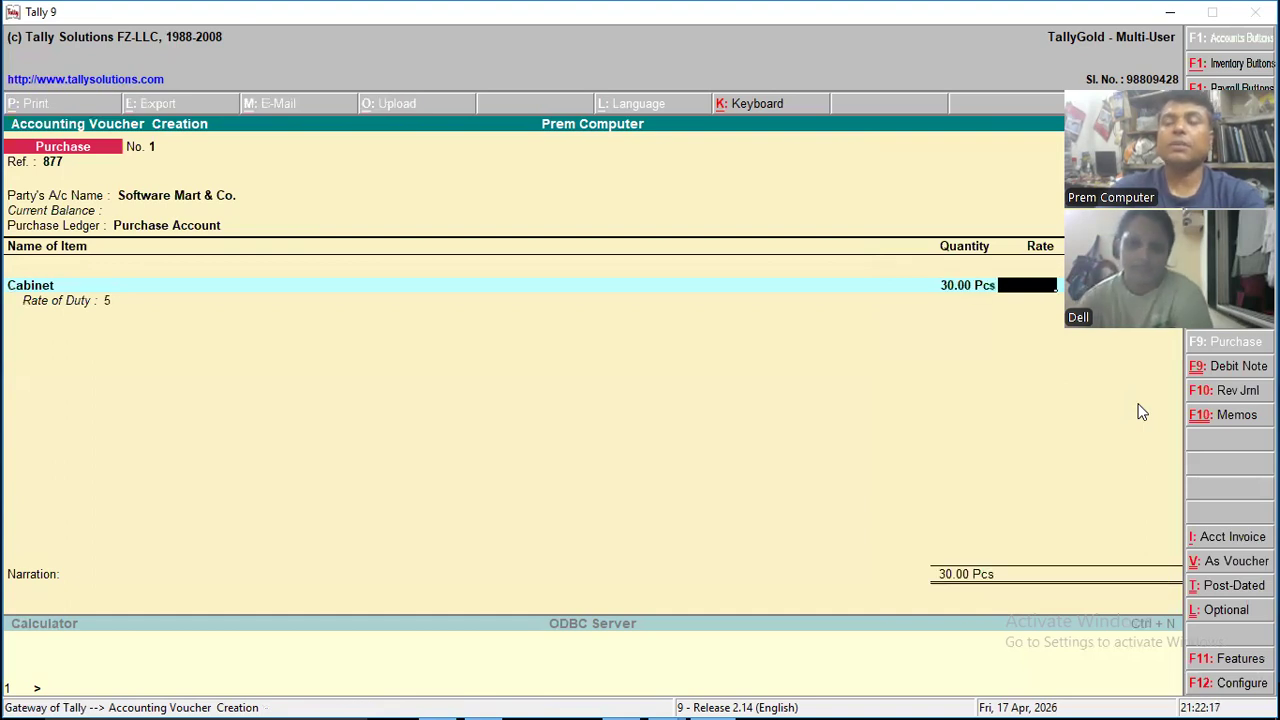
pyautogui.write('1500')
pyautogui.press('Return')
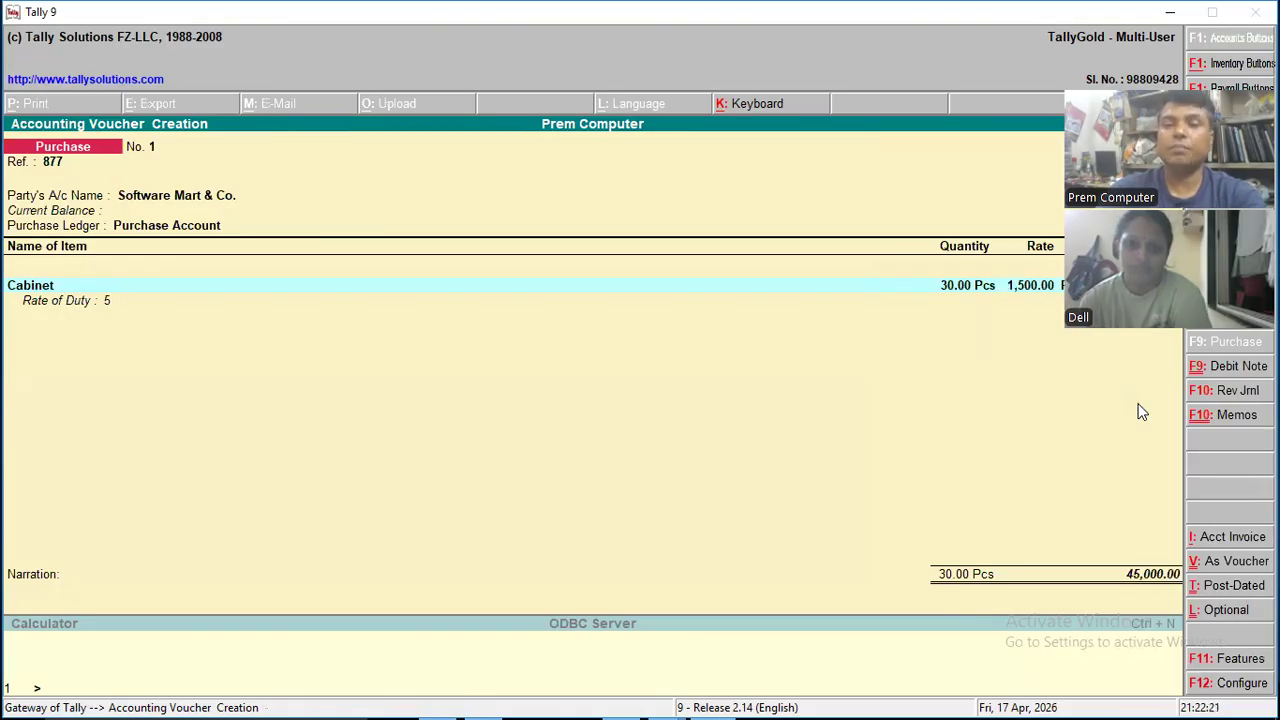
pyautogui.press('Return')
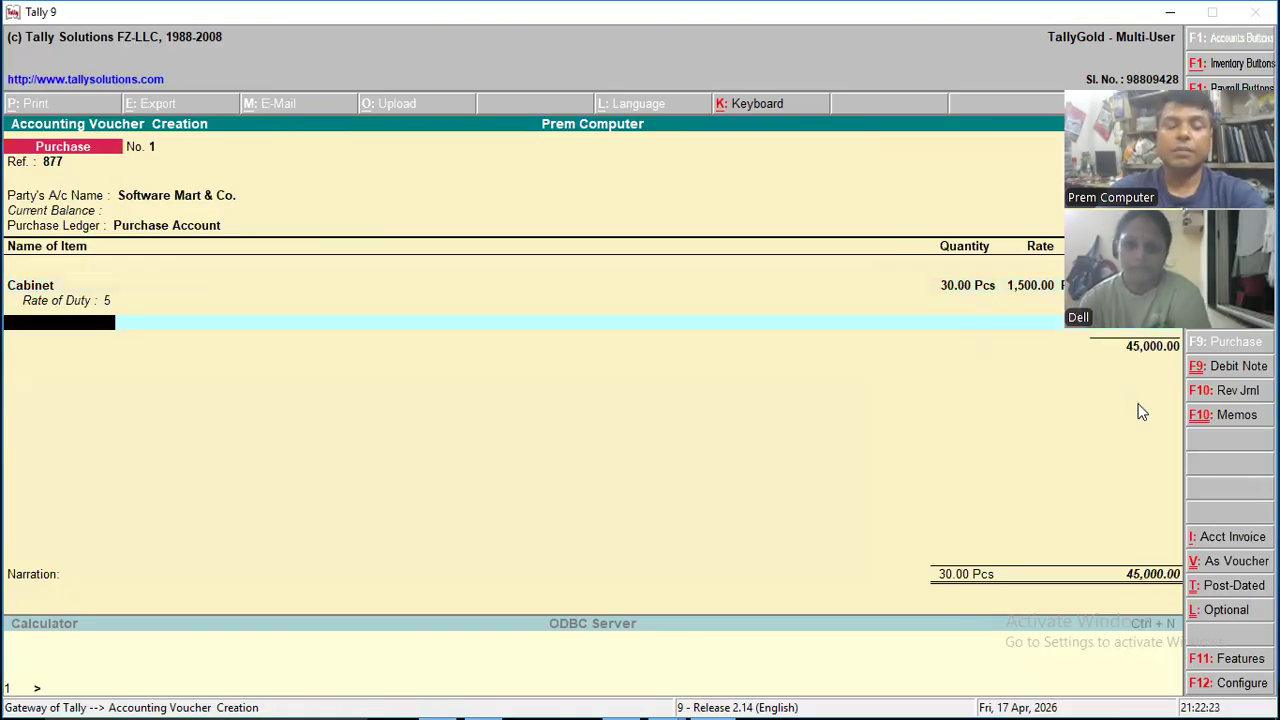
# - Add the Motherbord item to the purchase voucher with a quantity of 55 Pcs at a rate of 1,800
pyautogui.write('M')
pyautogui.press('Down')
pyautogui.press('Down')
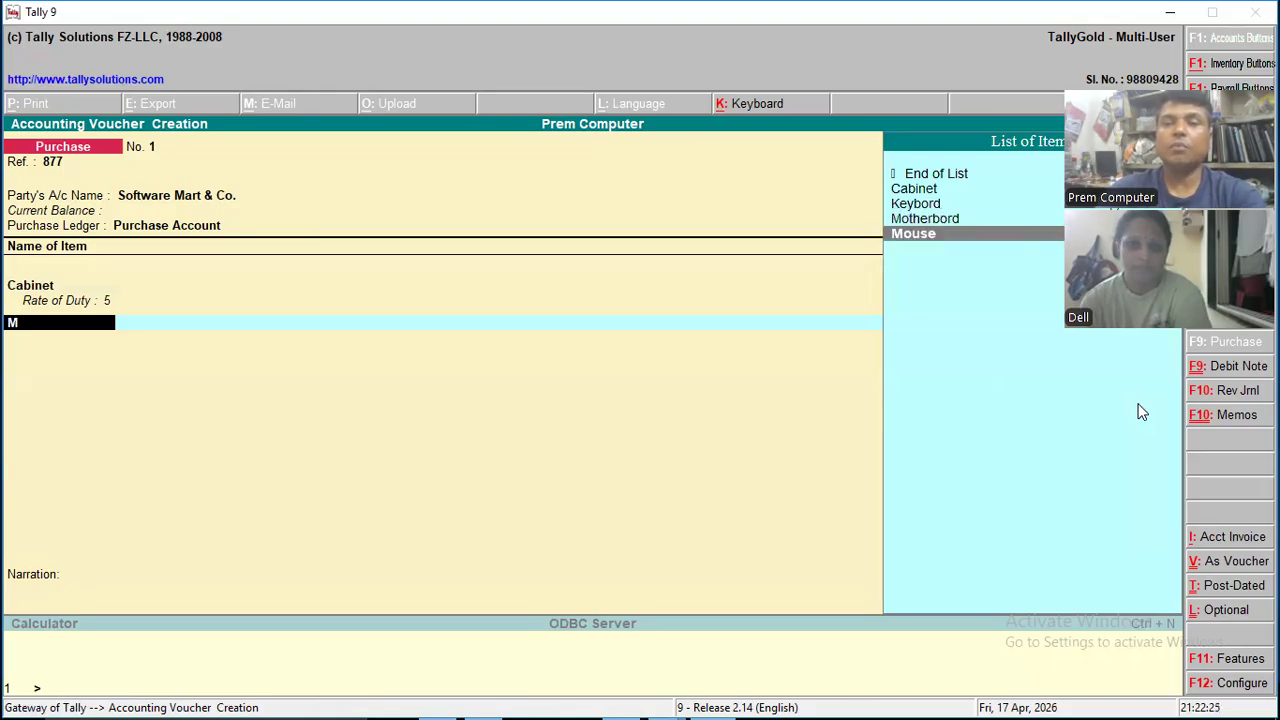
pyautogui.press('Up')
pyautogui.press('Return')
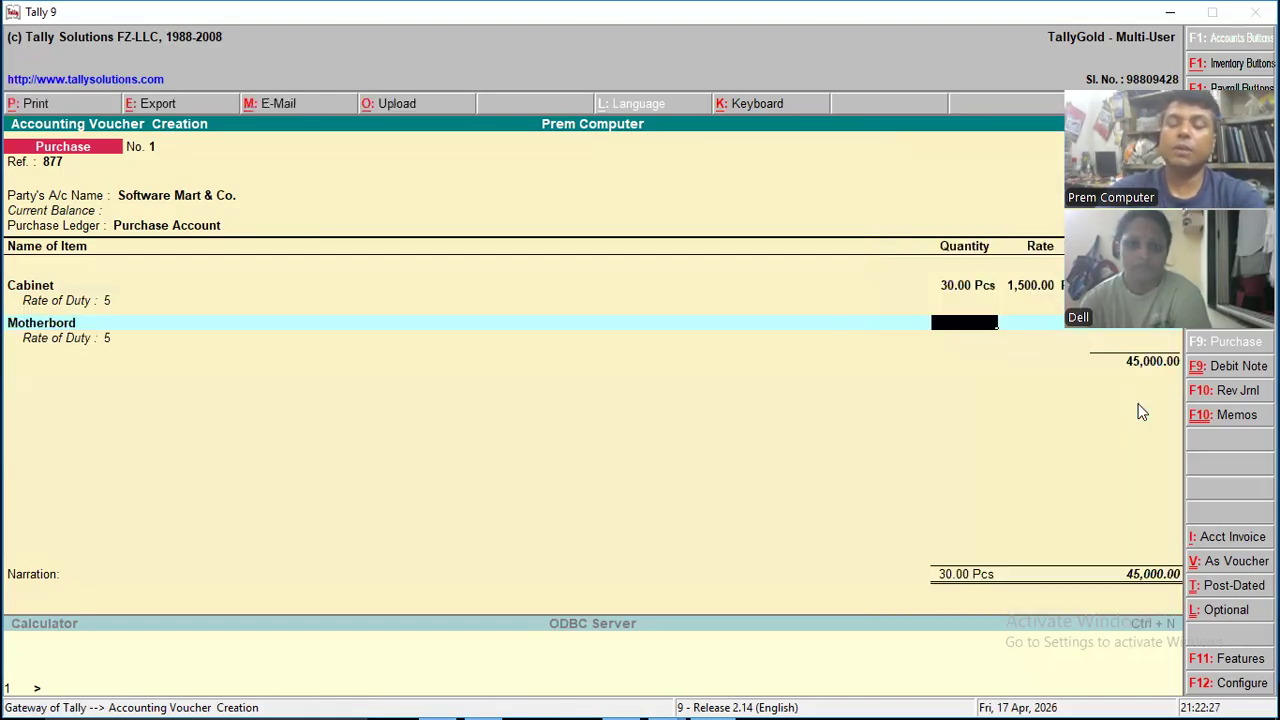
pyautogui.write('55.00 Pcs')
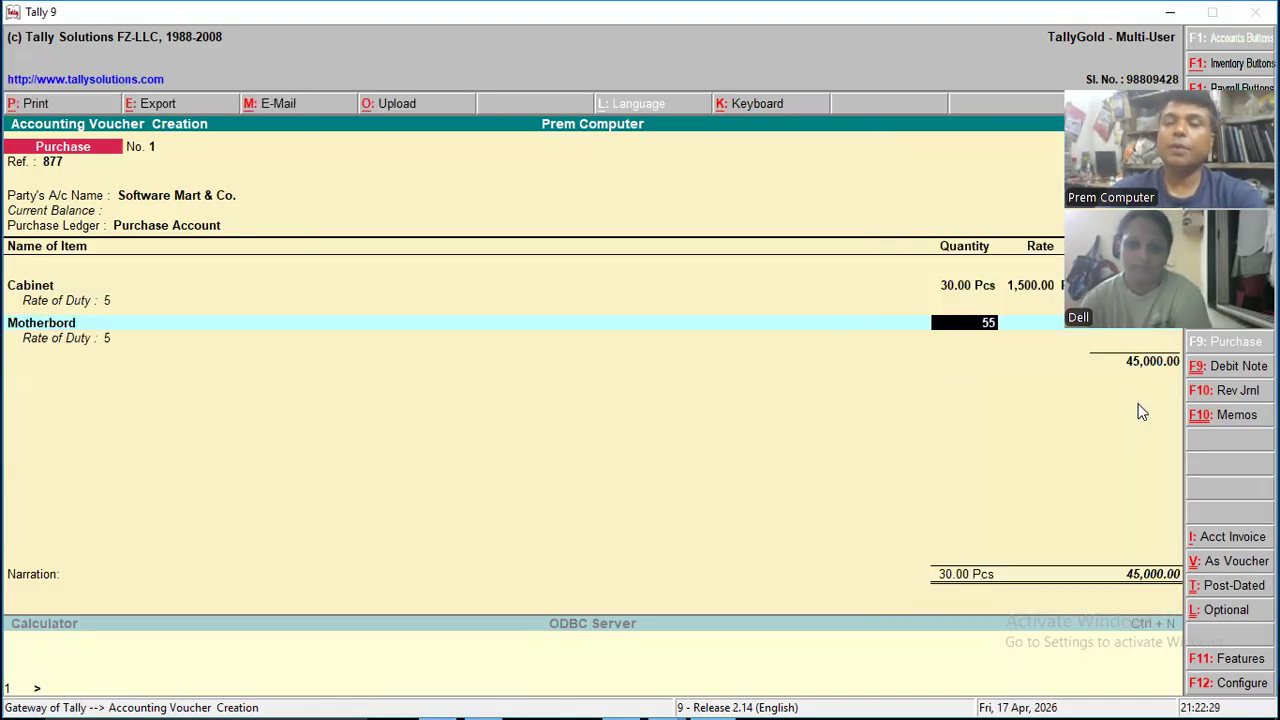
pyautogui.press('Return')
pyautogui.write('1800')
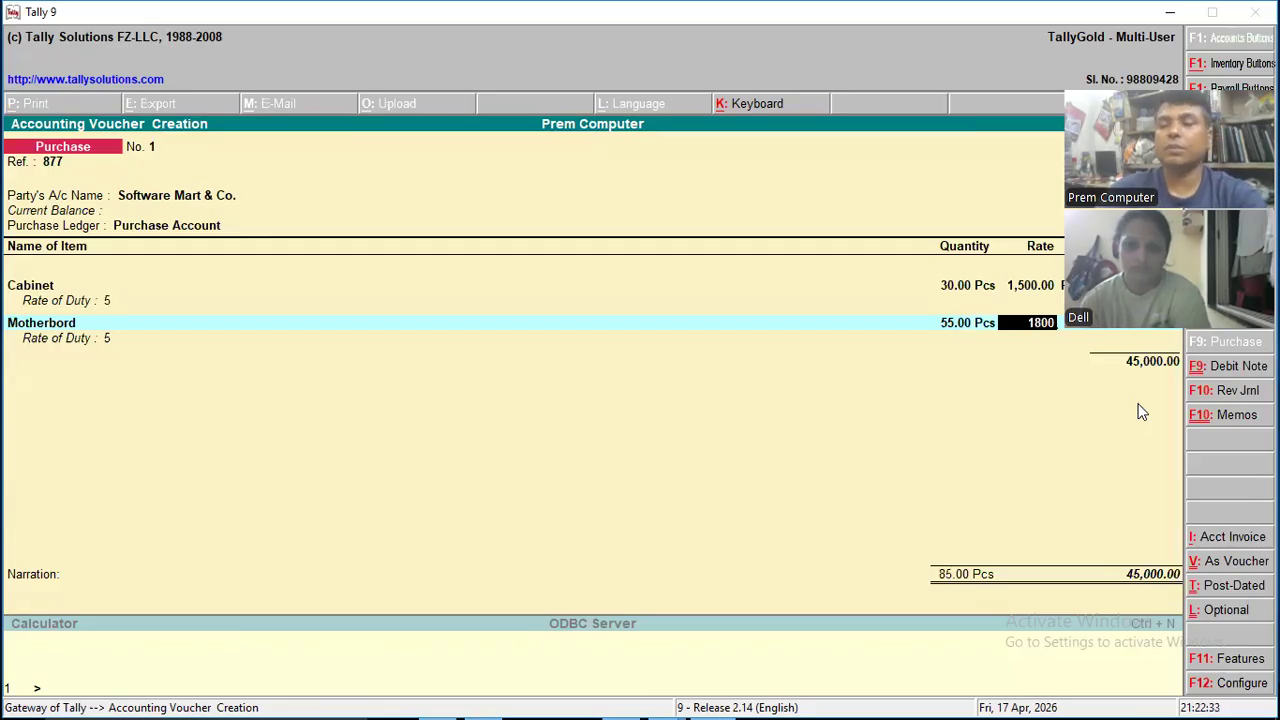
pyautogui.press('Return')
pyautogui.press('Return')
pyautogui.press('Return')
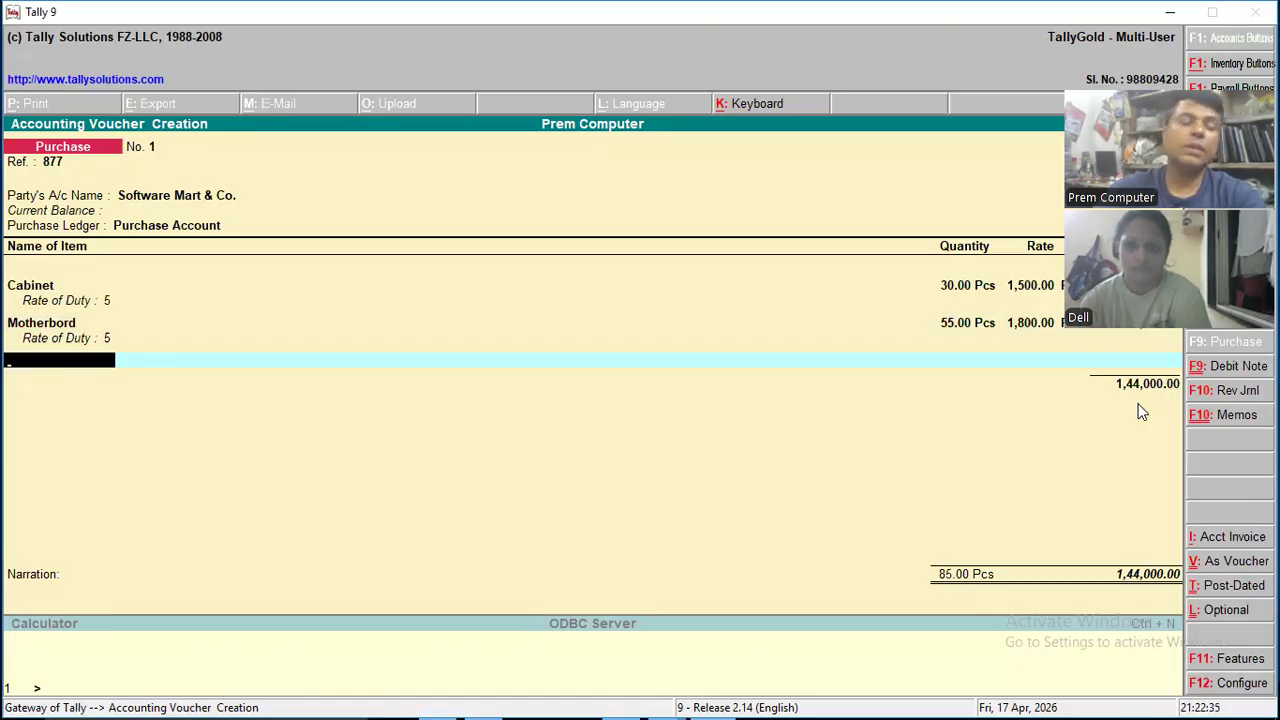
# - Add the Keybord item with a quantity of 32 Pcs at a rate of 350 and end the item list
pyautogui.write('K')
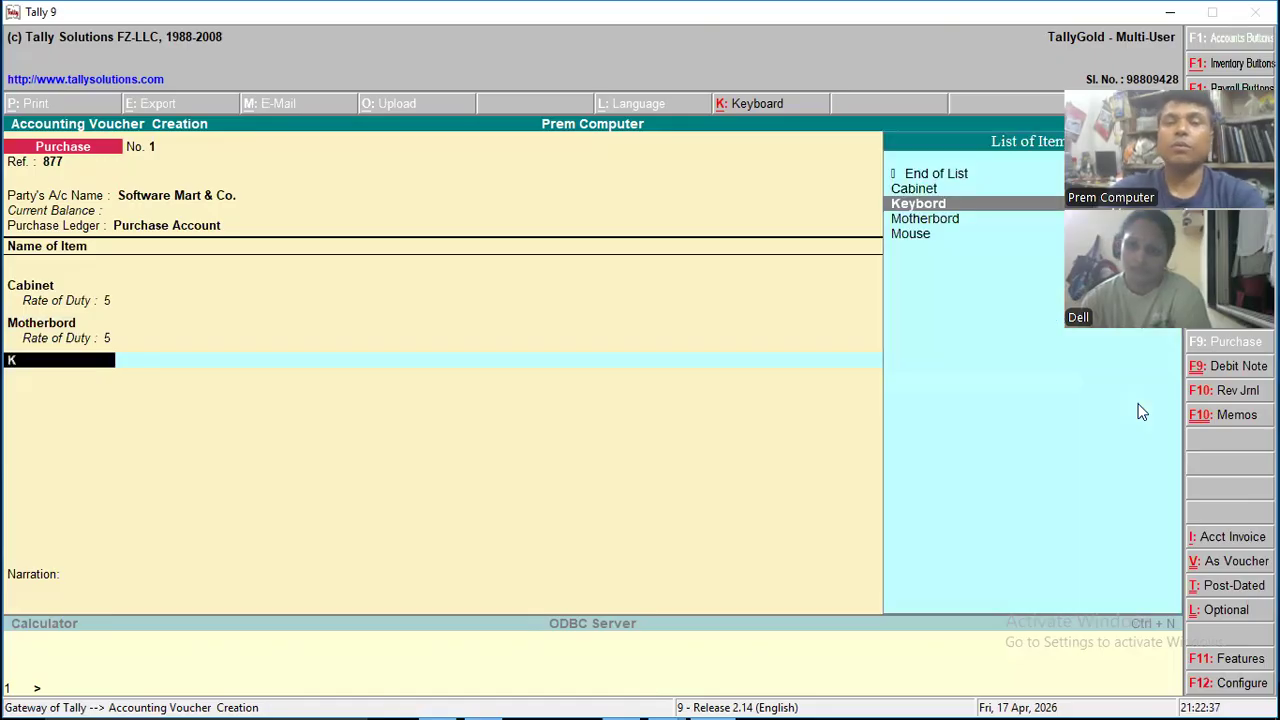
pyautogui.press('Return')
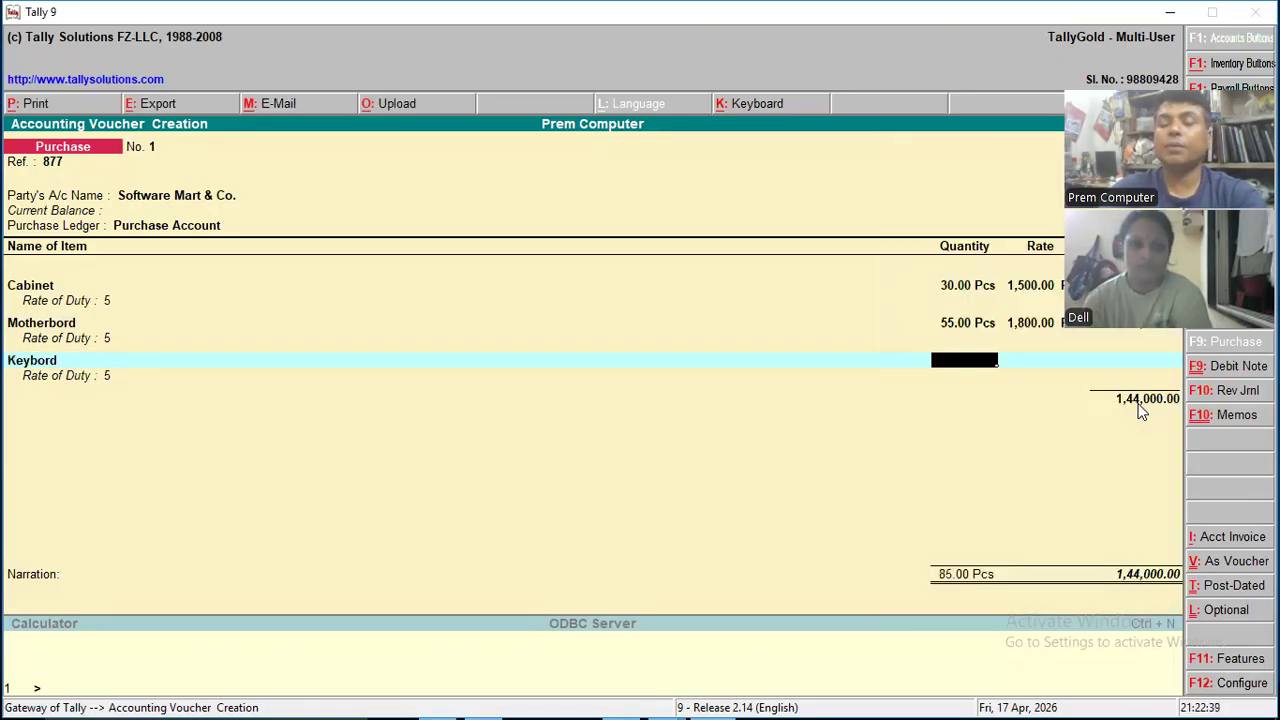
pyautogui.write('32')
pyautogui.press('Return')
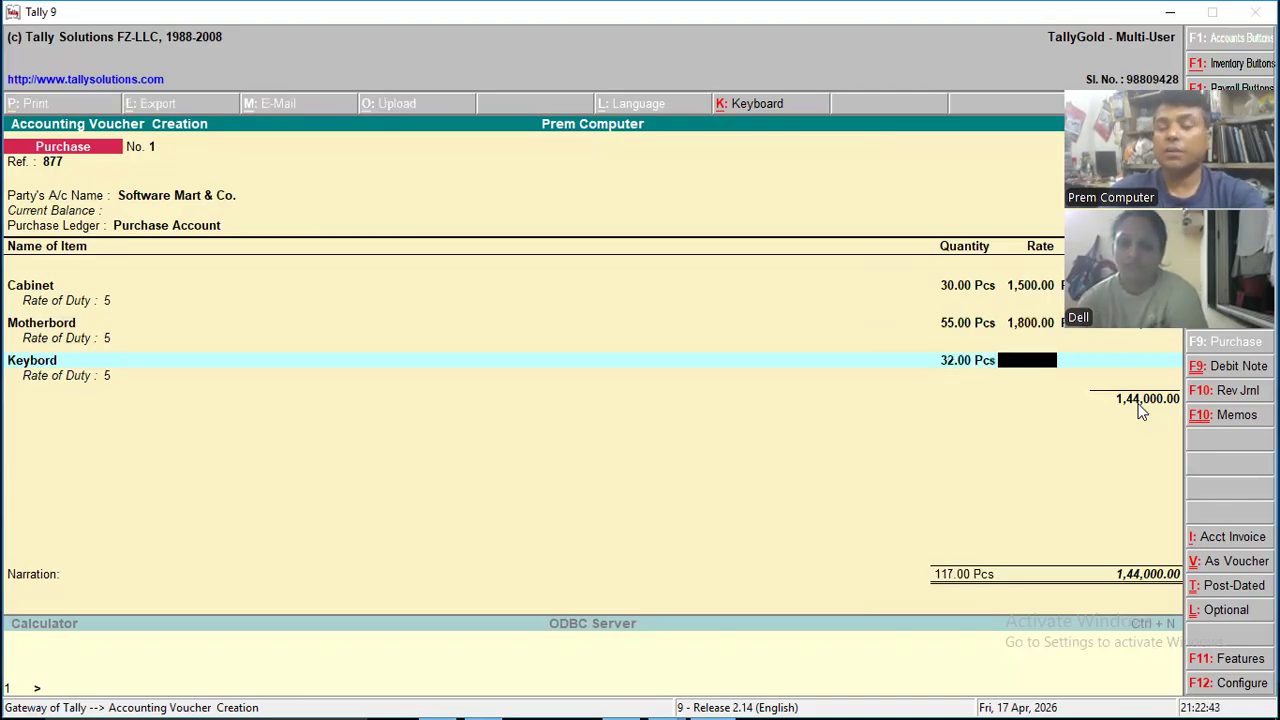
pyautogui.write('350')
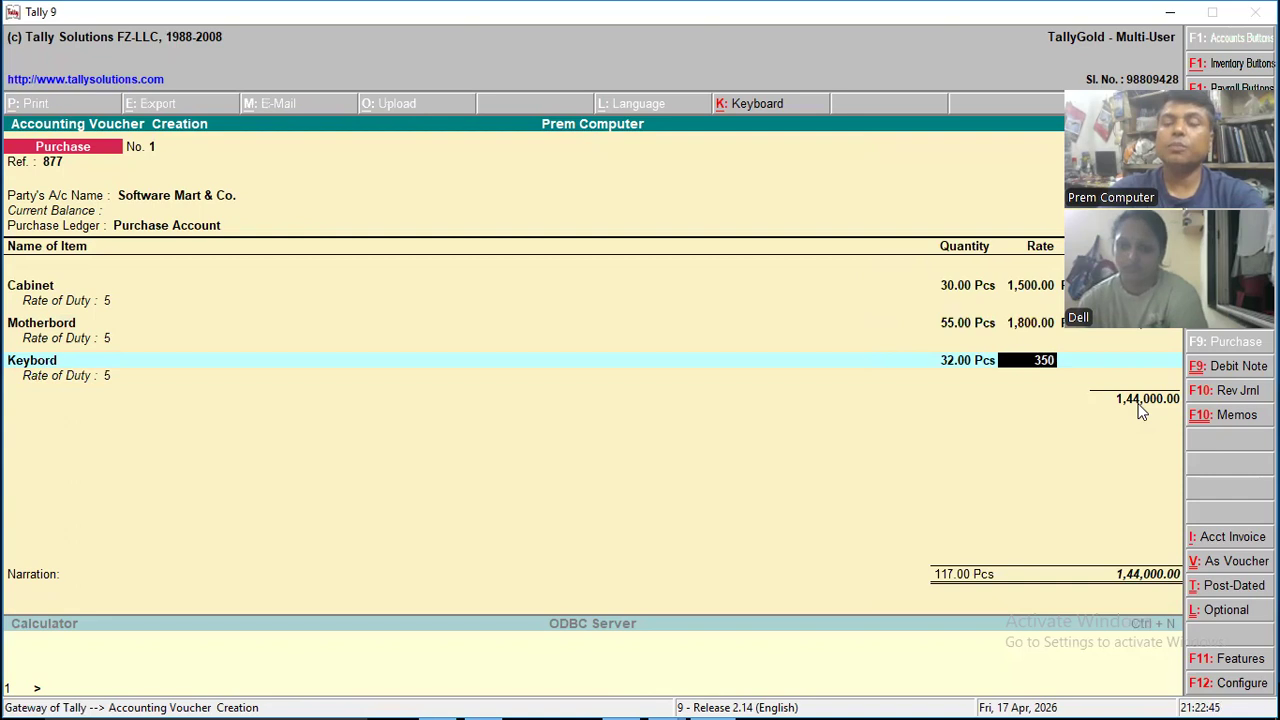
pyautogui.press('Return')
pyautogui.press('Return')
pyautogui.press('Return')
pyautogui.press('Return')
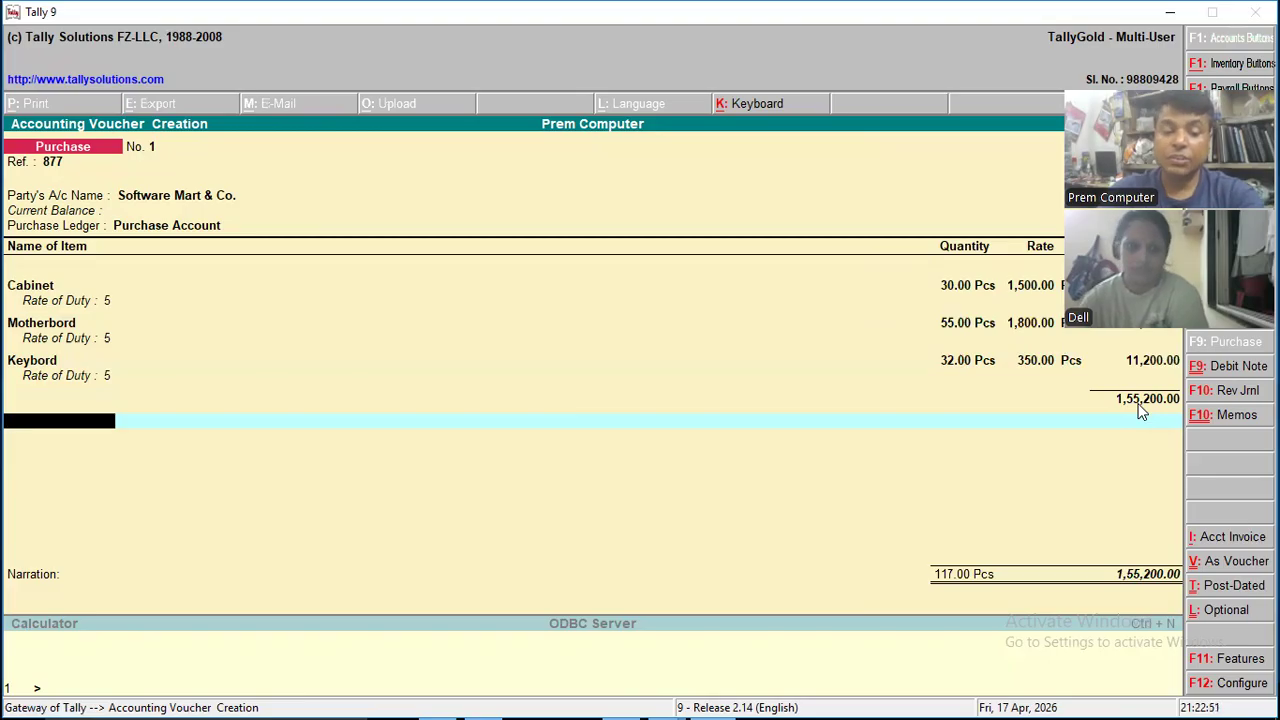
# - Add the GST @ 18% ledger at a rate of 18% and try to confirm the purchase voucher's total
pyautogui.write('Gs')
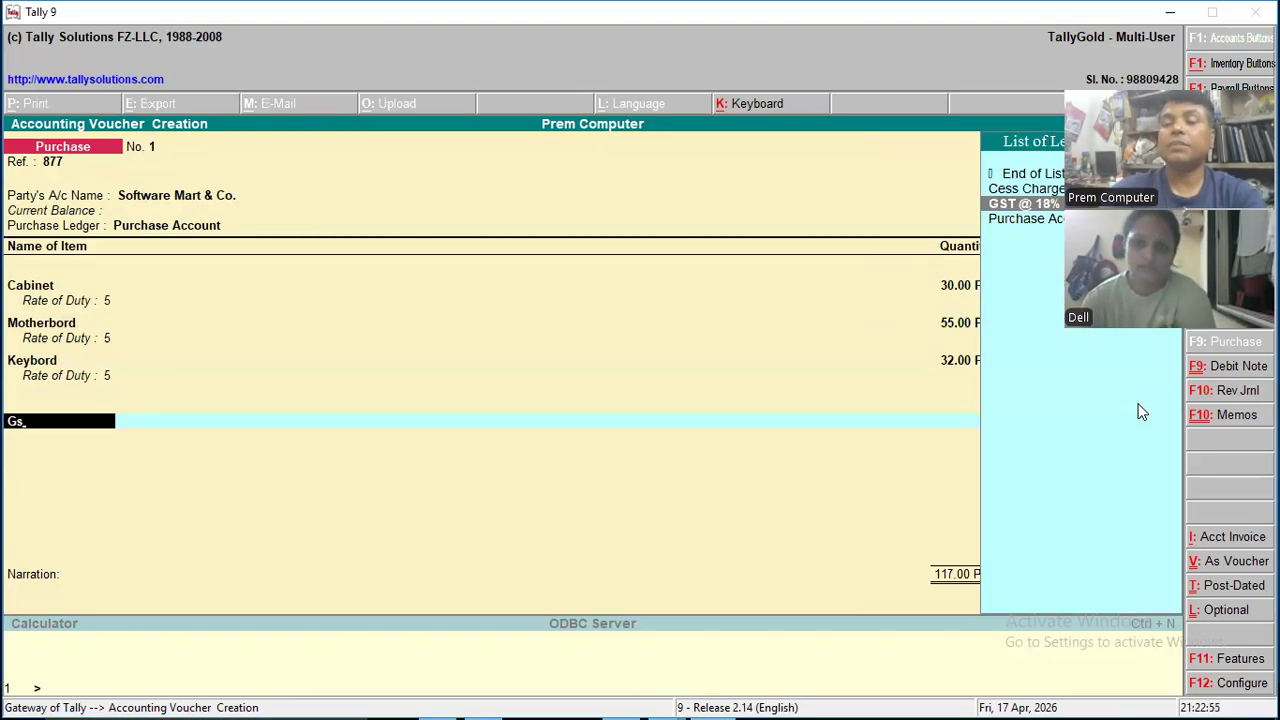
pyautogui.press('Return')
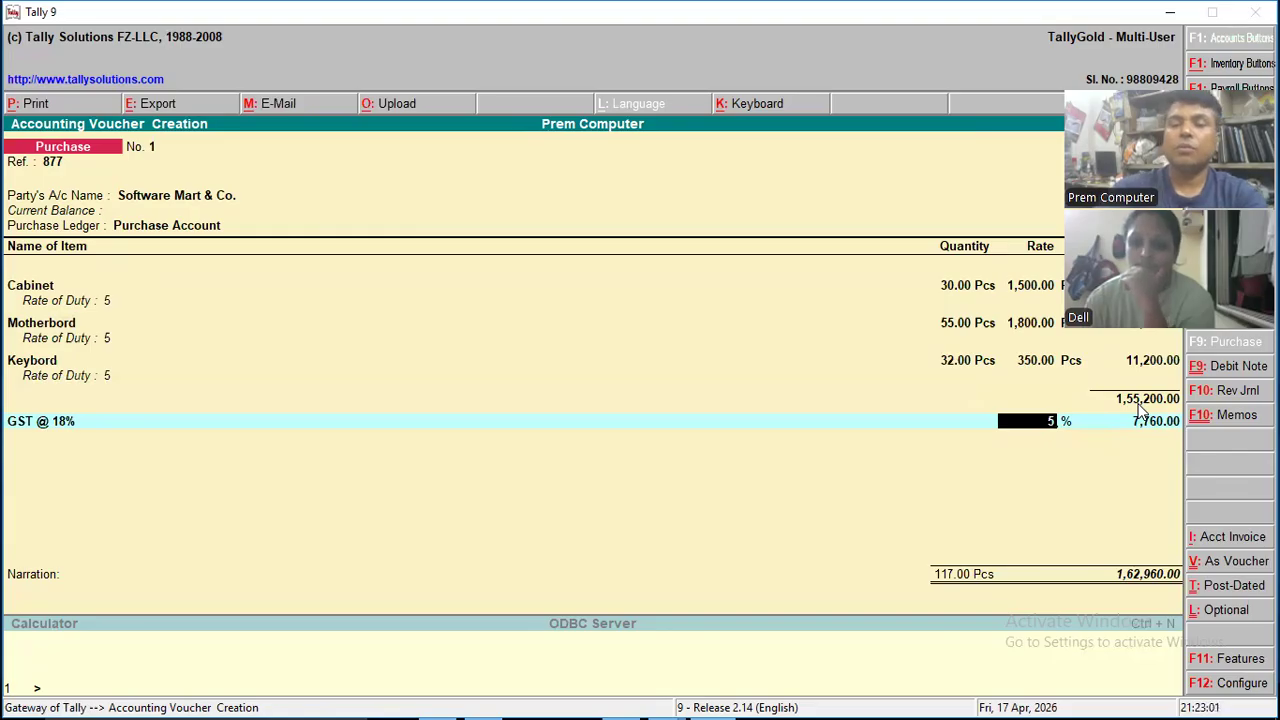
pyautogui.write('18')
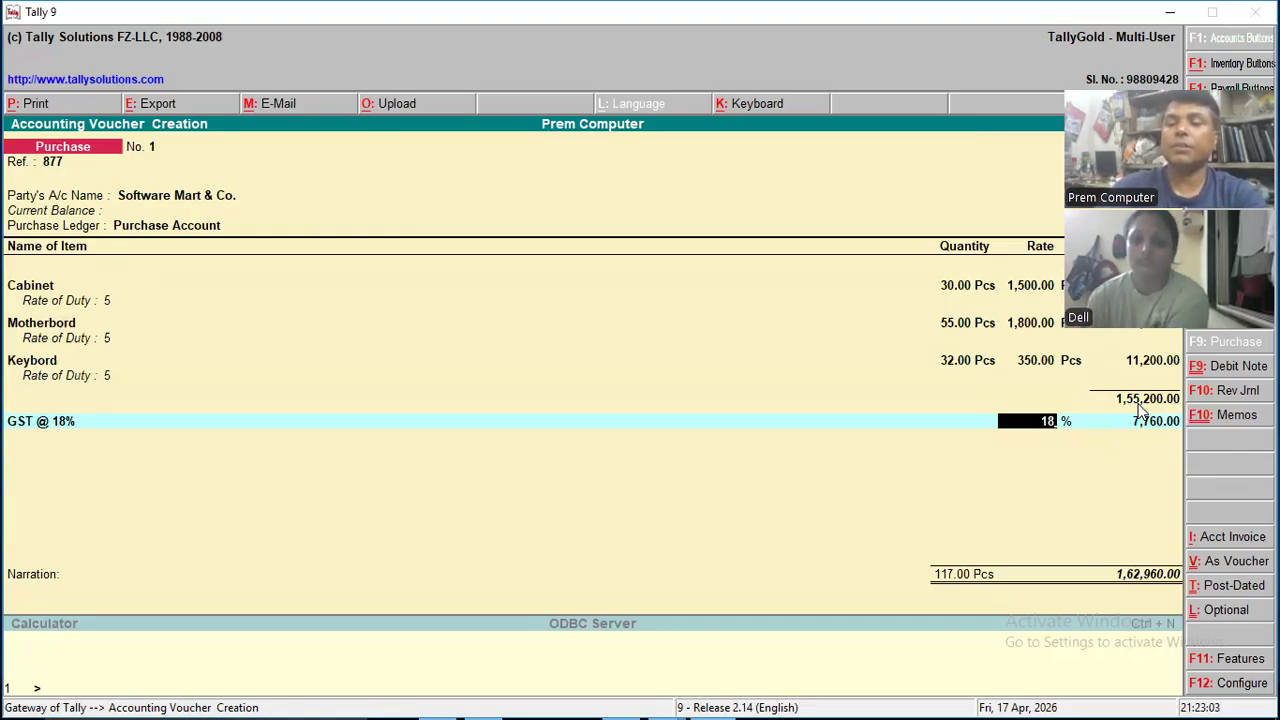
pyautogui.press('Return')
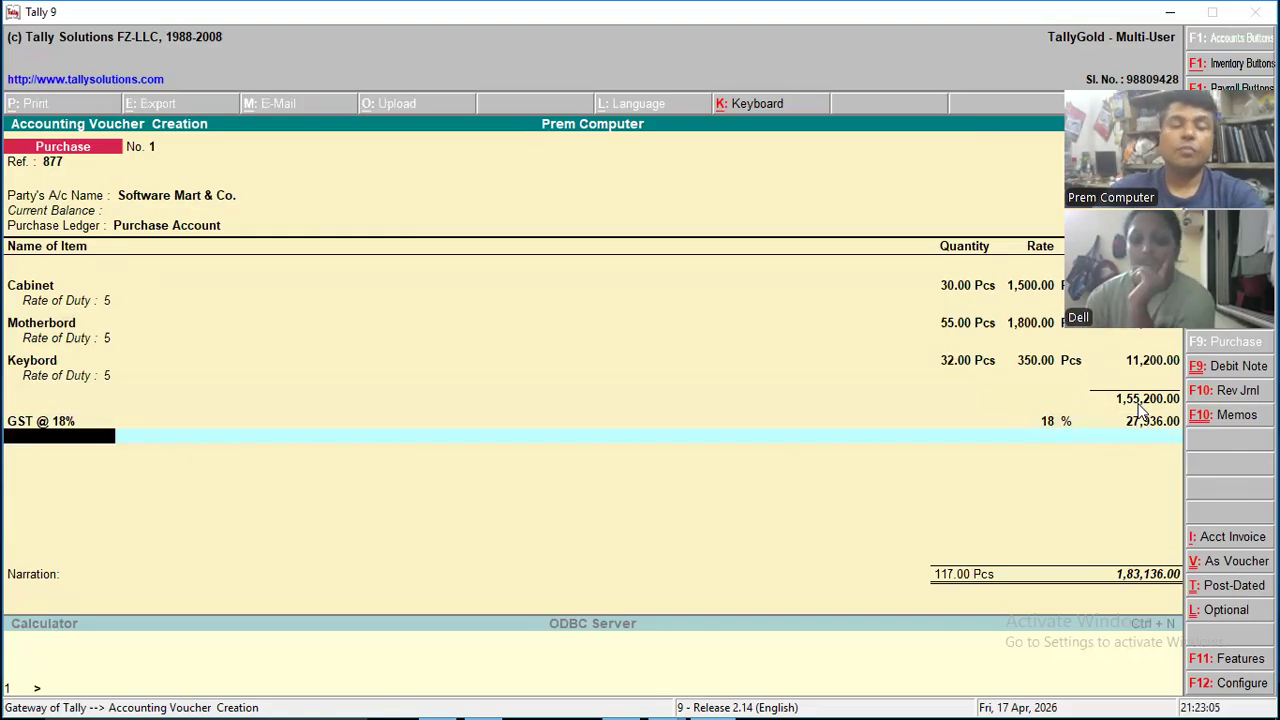
pyautogui.press('Return')
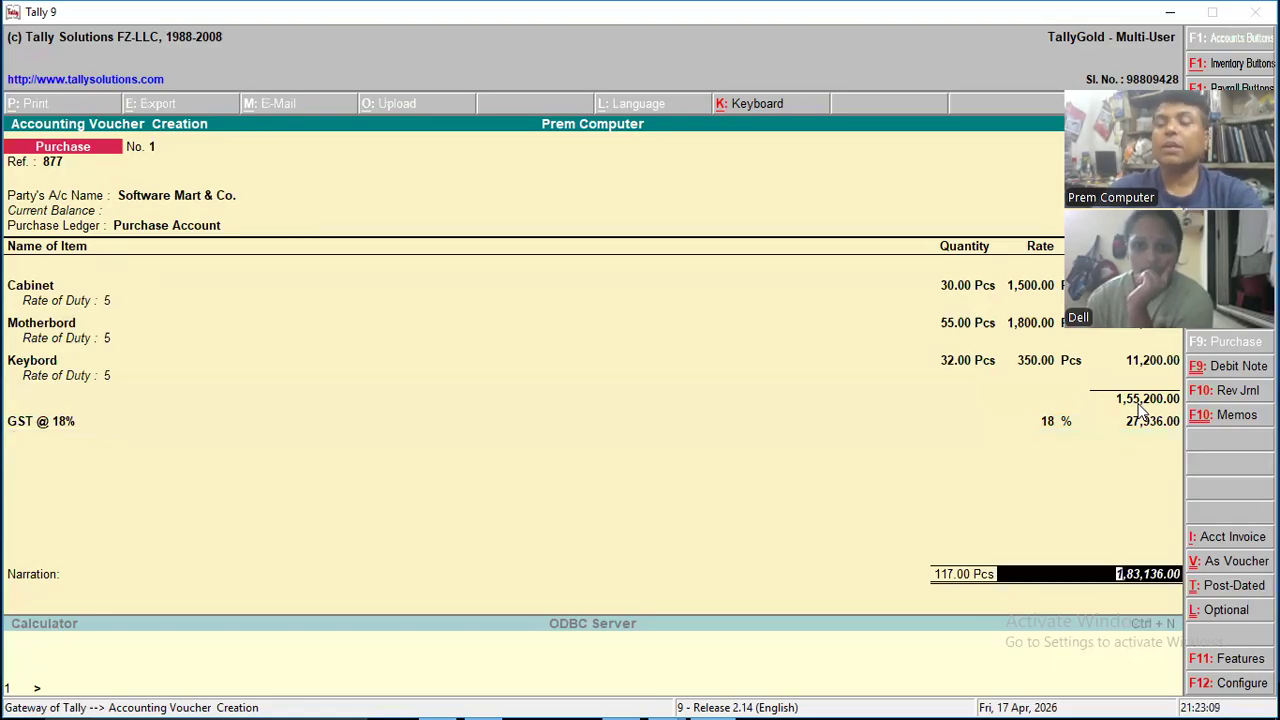
pyautogui.press('Return')
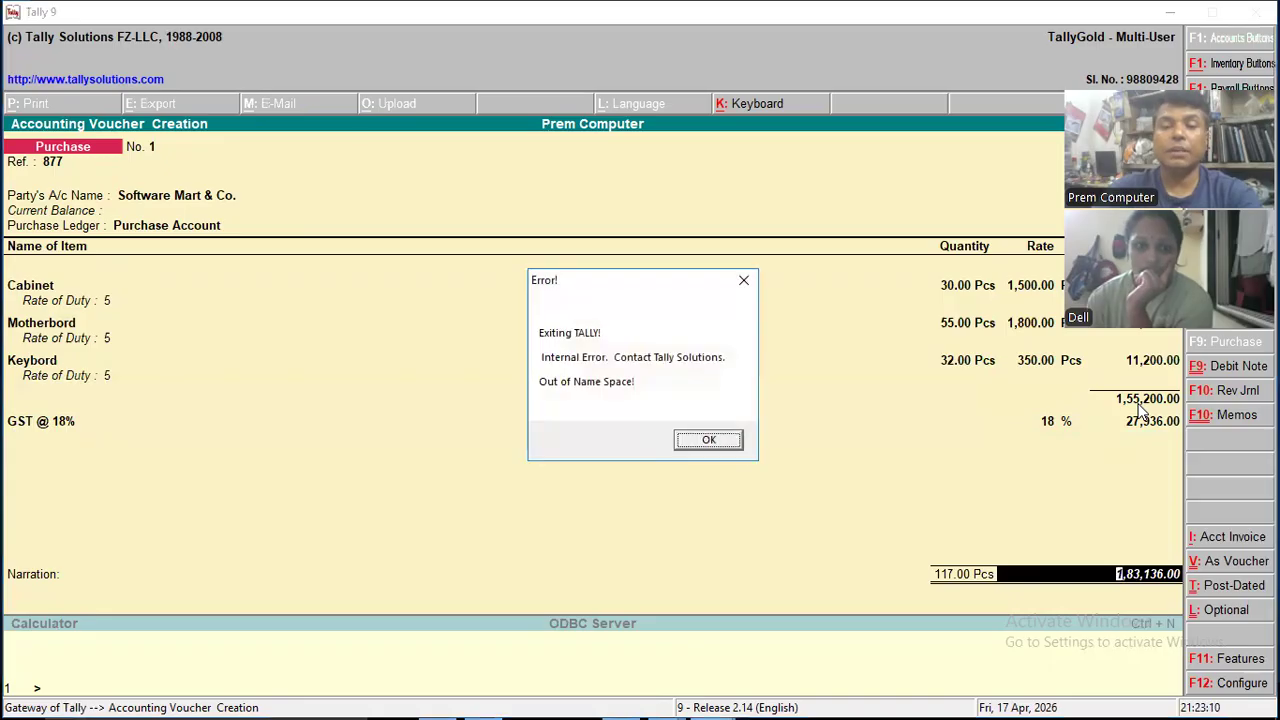
pyautogui.press('Return')
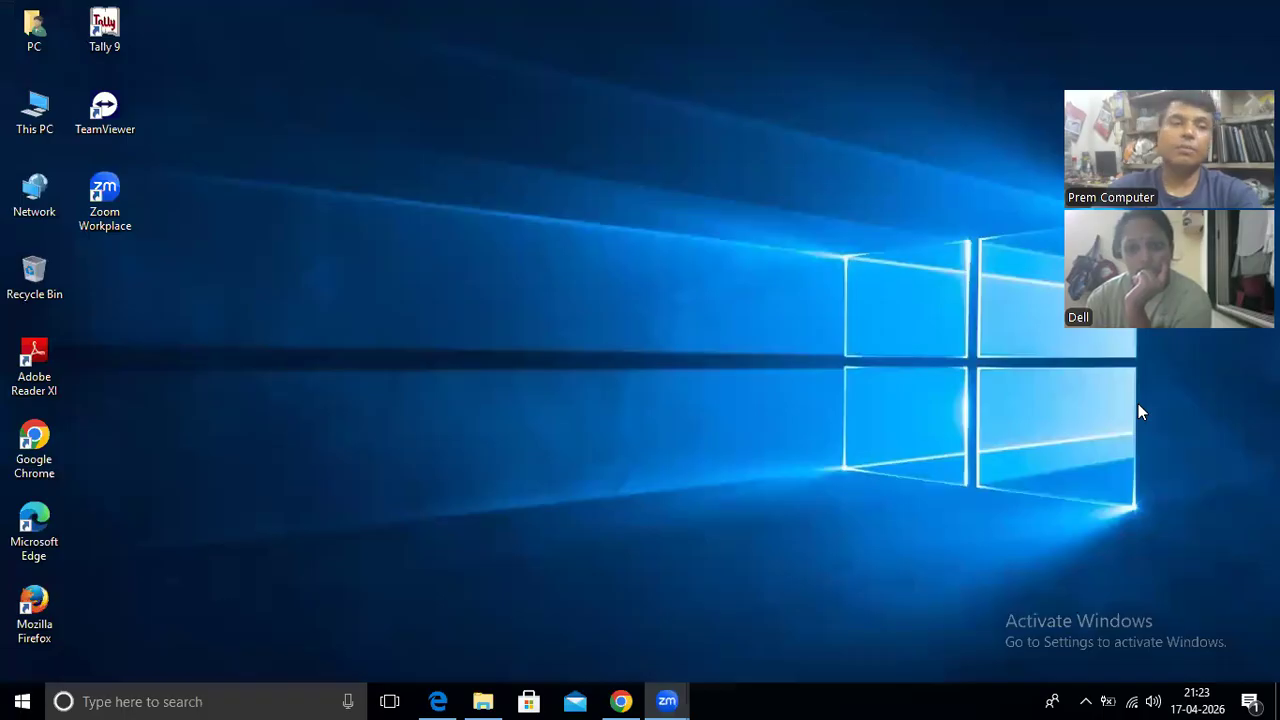
# - Reopen Tally 9 and start a new purchase voucher with the reference 5444
pyautogui.doubleClick(118, 42)
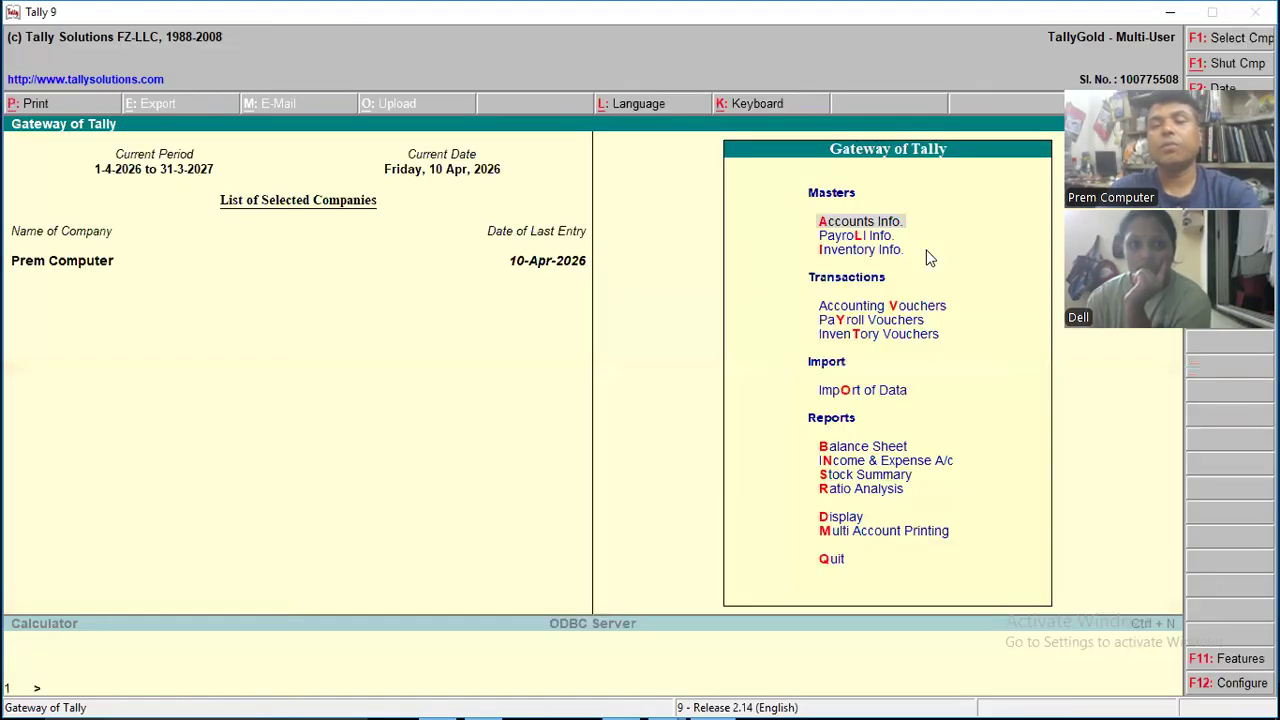
pyautogui.press('Return')
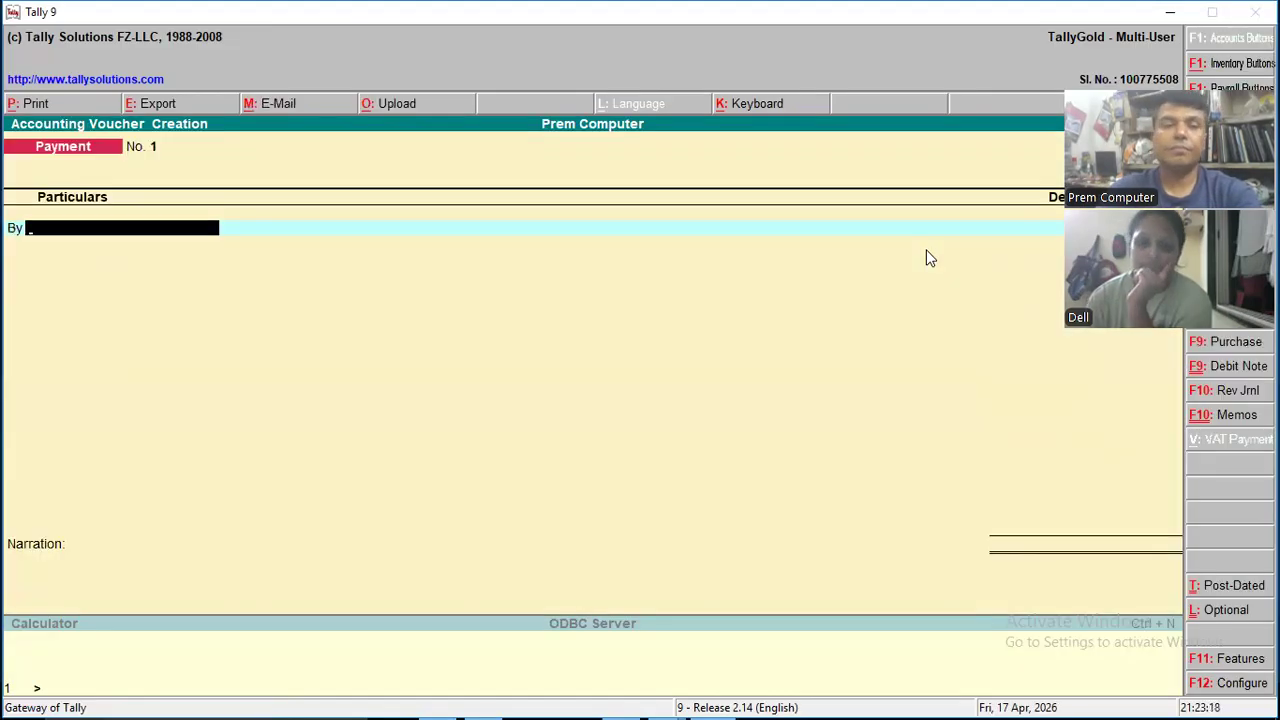
pyautogui.press('F9')
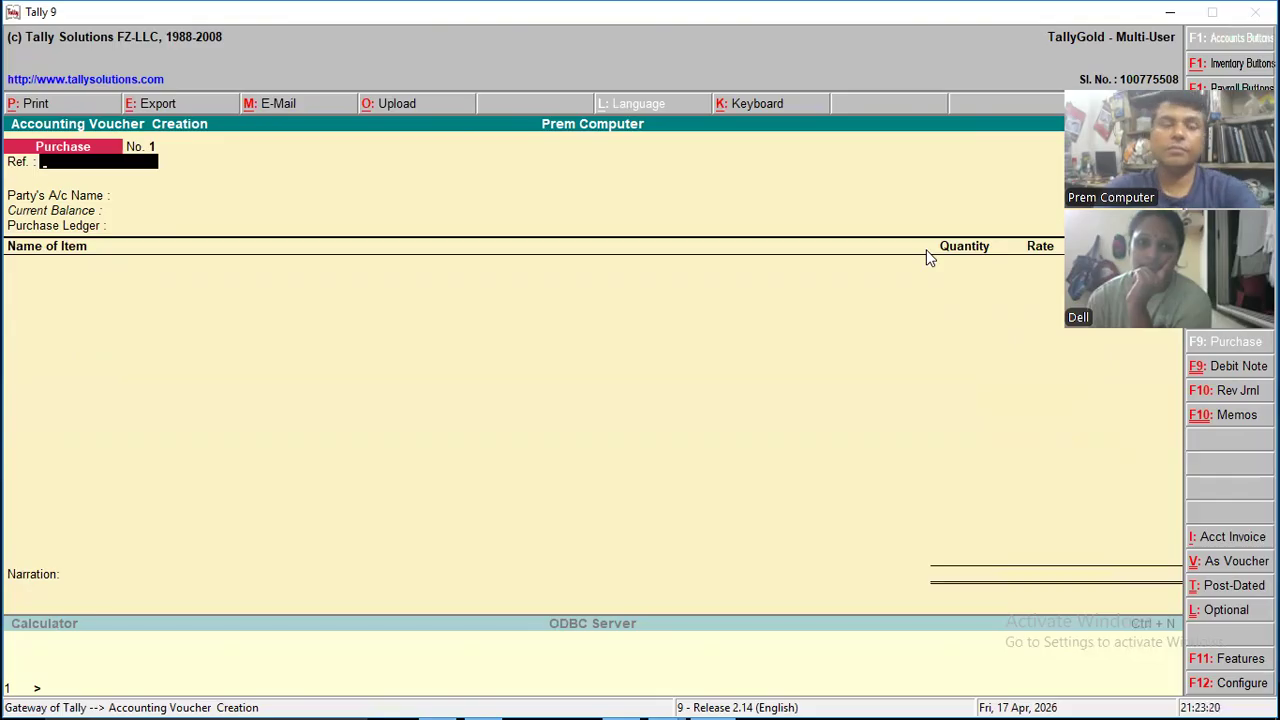
pyautogui.write('5444')
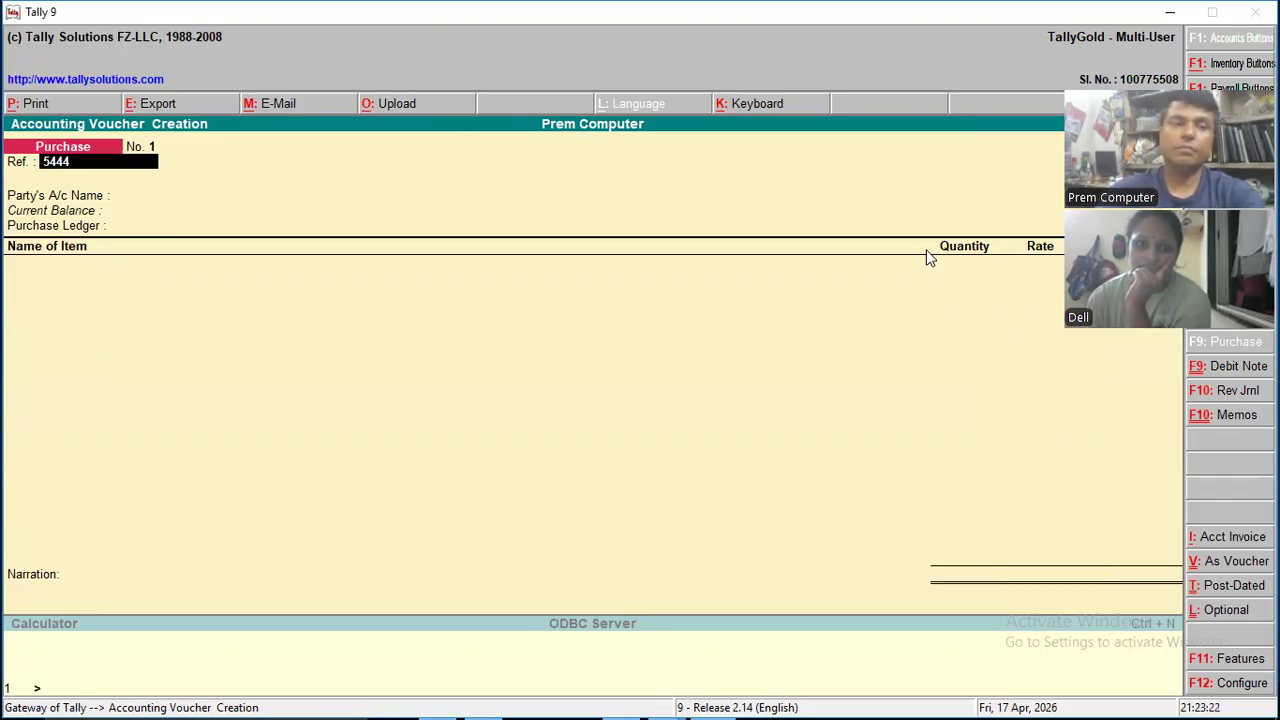
pyautogui.press('Return')
# - Set the purchase voucher's party account to Software Mart & Co. and its purchase ledger to Purchase Account
pyautogui.press('Down')
pyautogui.press('Down')
pyautogui.press('Down')
pyautogui.press('Down')
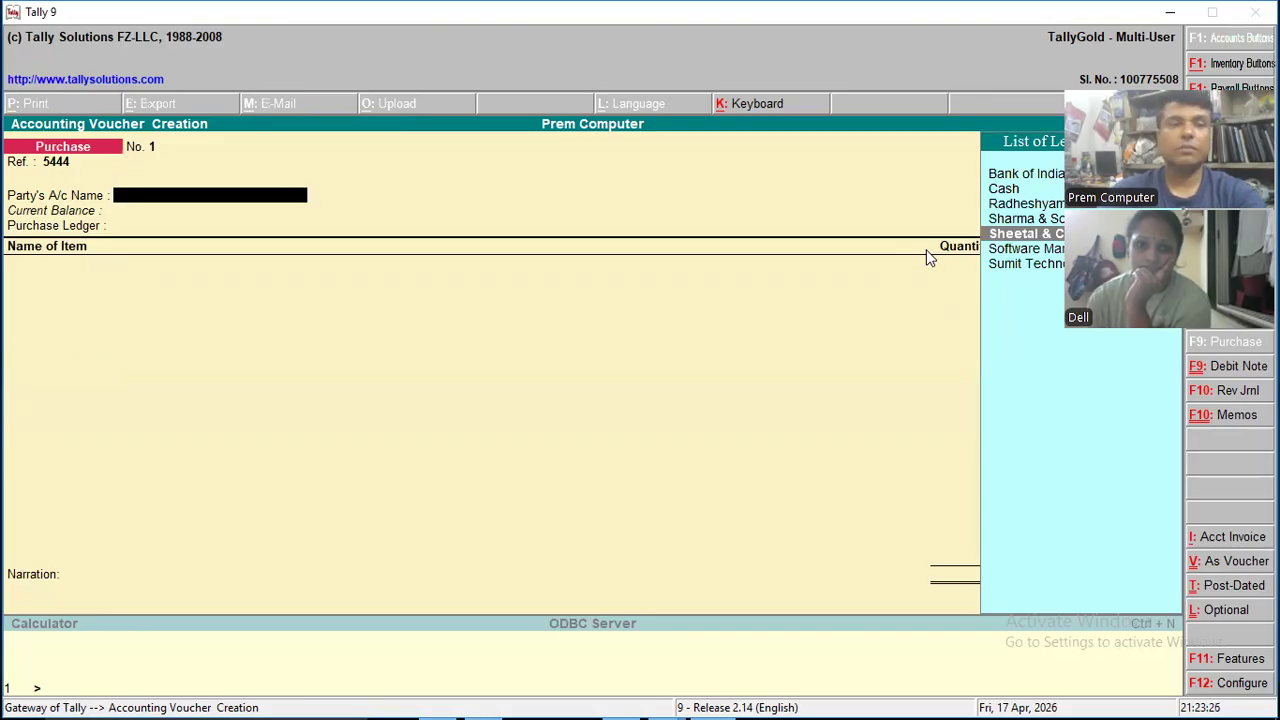
pyautogui.press('Down')
pyautogui.press('Down')
pyautogui.press('Up')
pyautogui.press('Up')
pyautogui.press('Up')
pyautogui.press('Up')
pyautogui.press('Up')
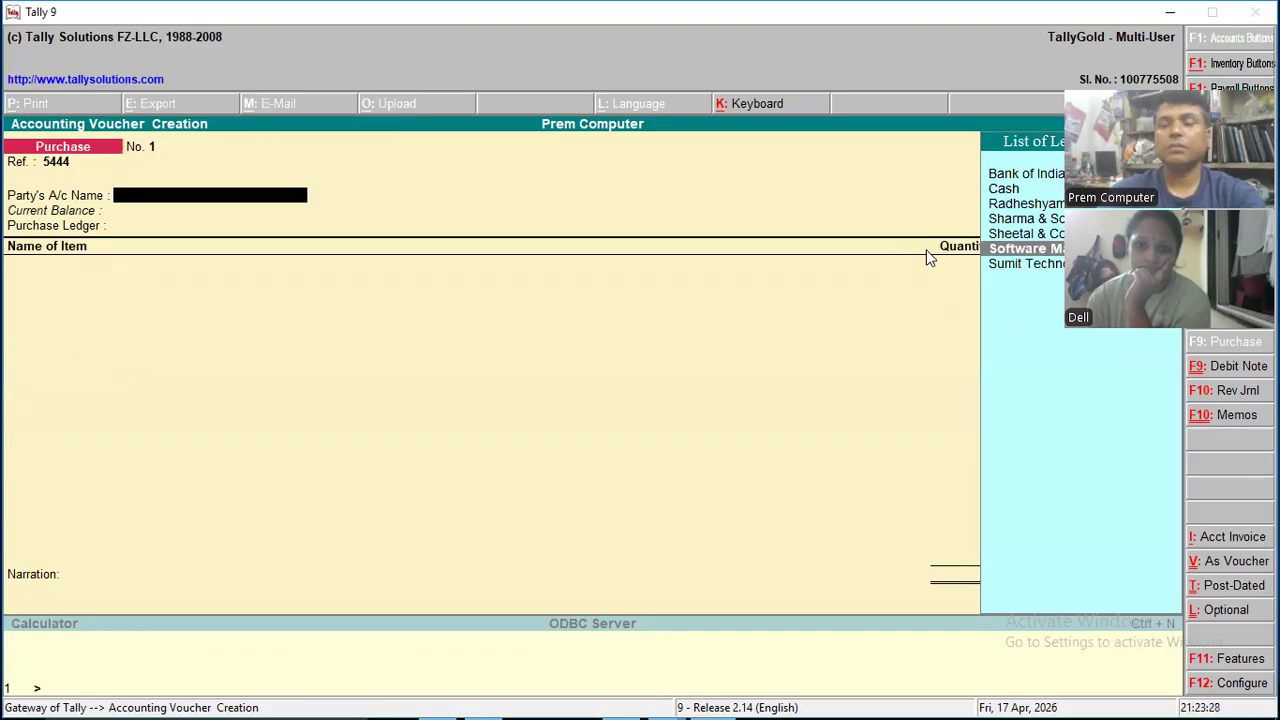
pyautogui.press('Down')
pyautogui.press('Down')
pyautogui.press('Down')
pyautogui.press('Down')
pyautogui.press('Down')
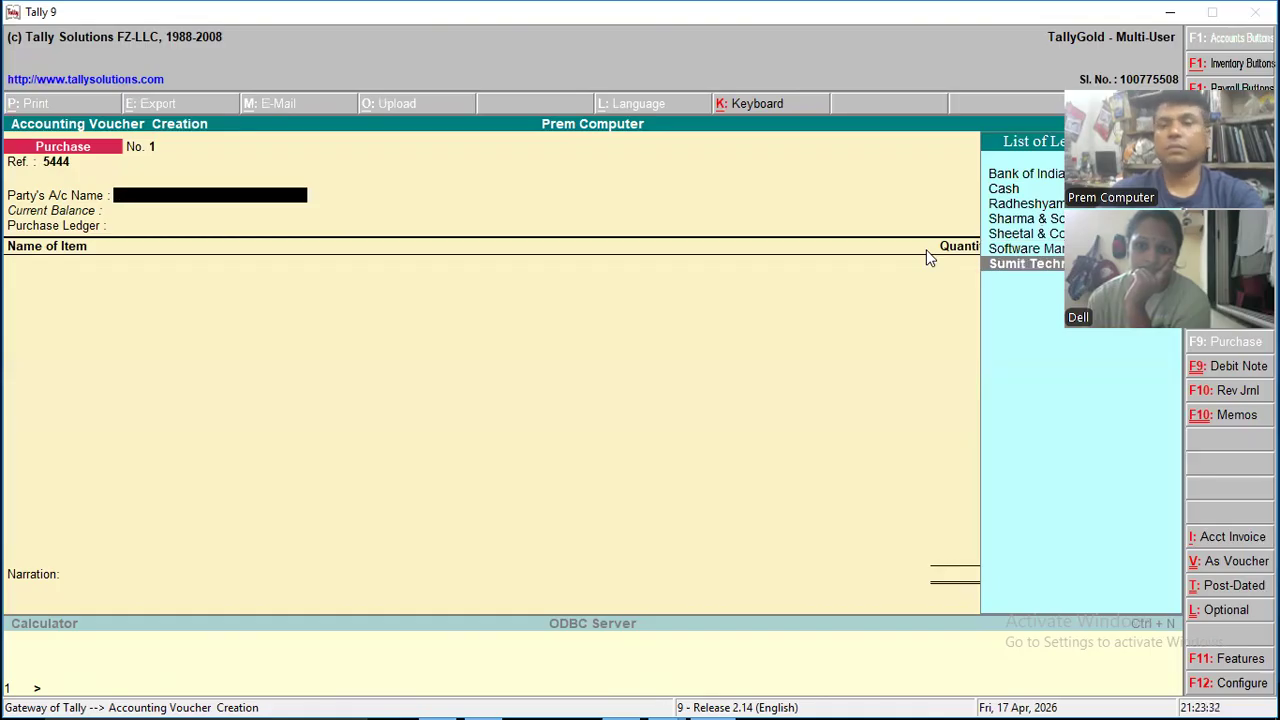
pyautogui.press('Up')
pyautogui.press('Up')
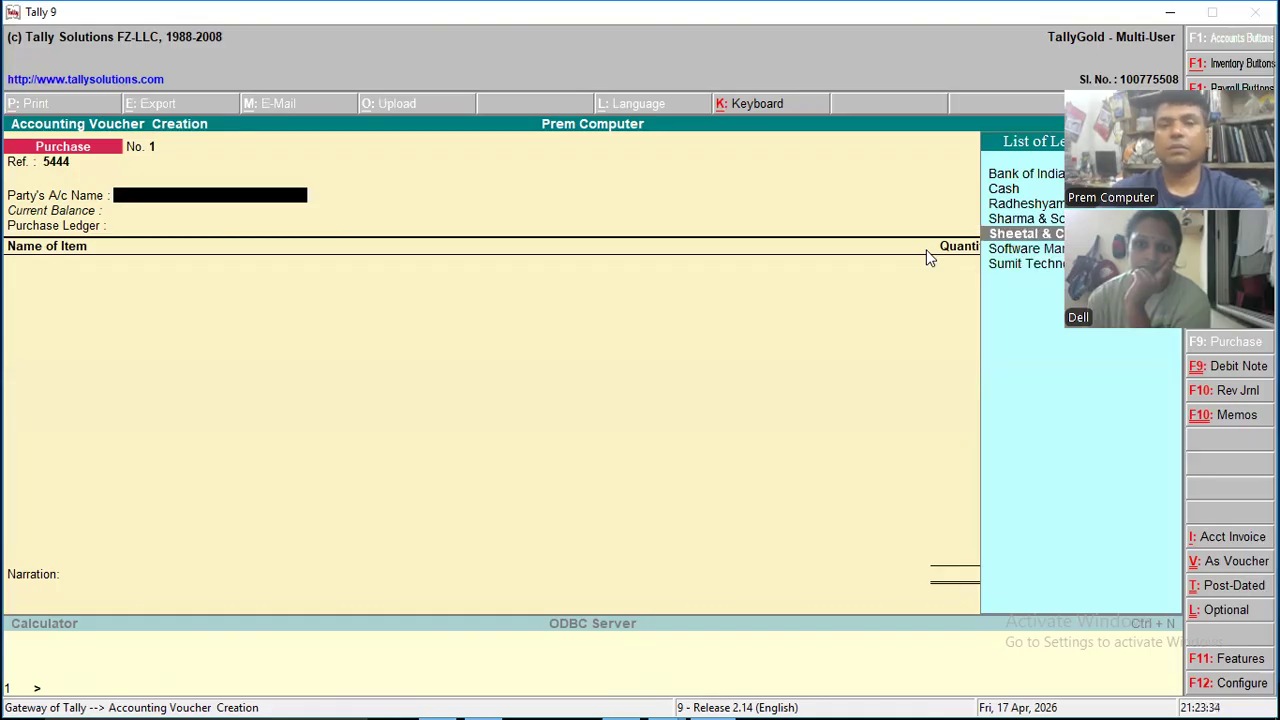
pyautogui.press('Down')
pyautogui.press('Down')
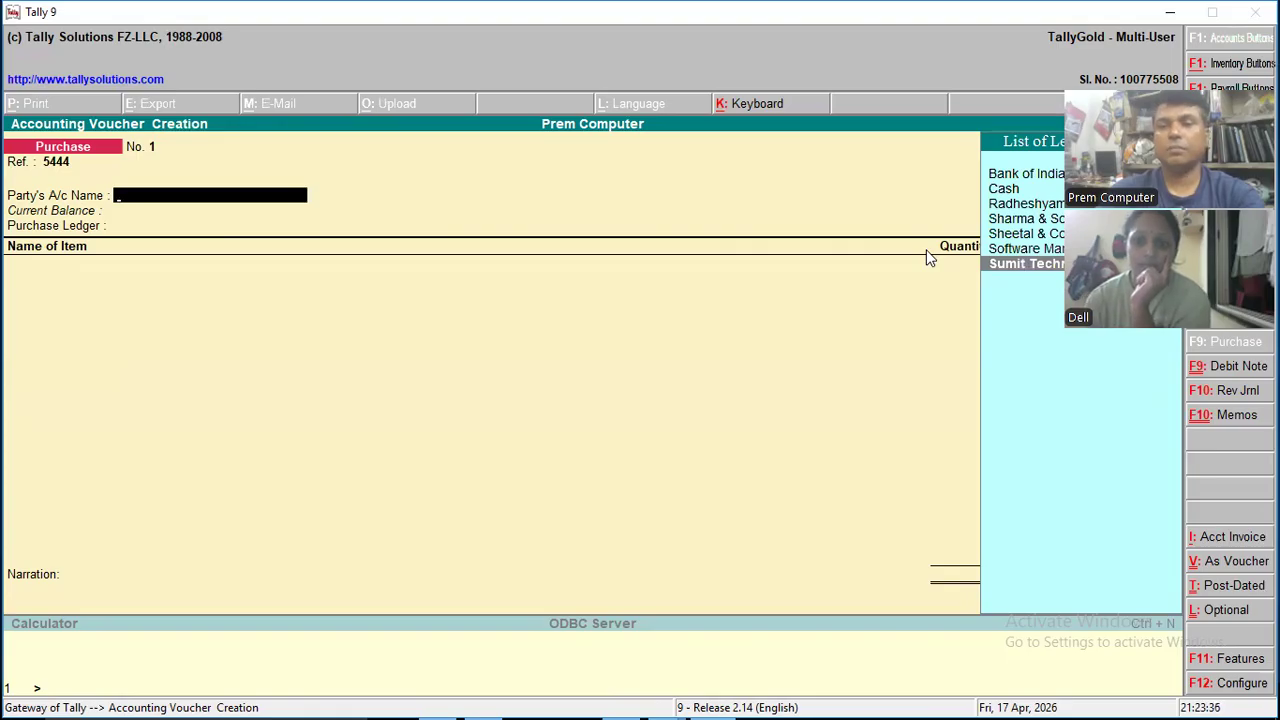
pyautogui.press('Up')
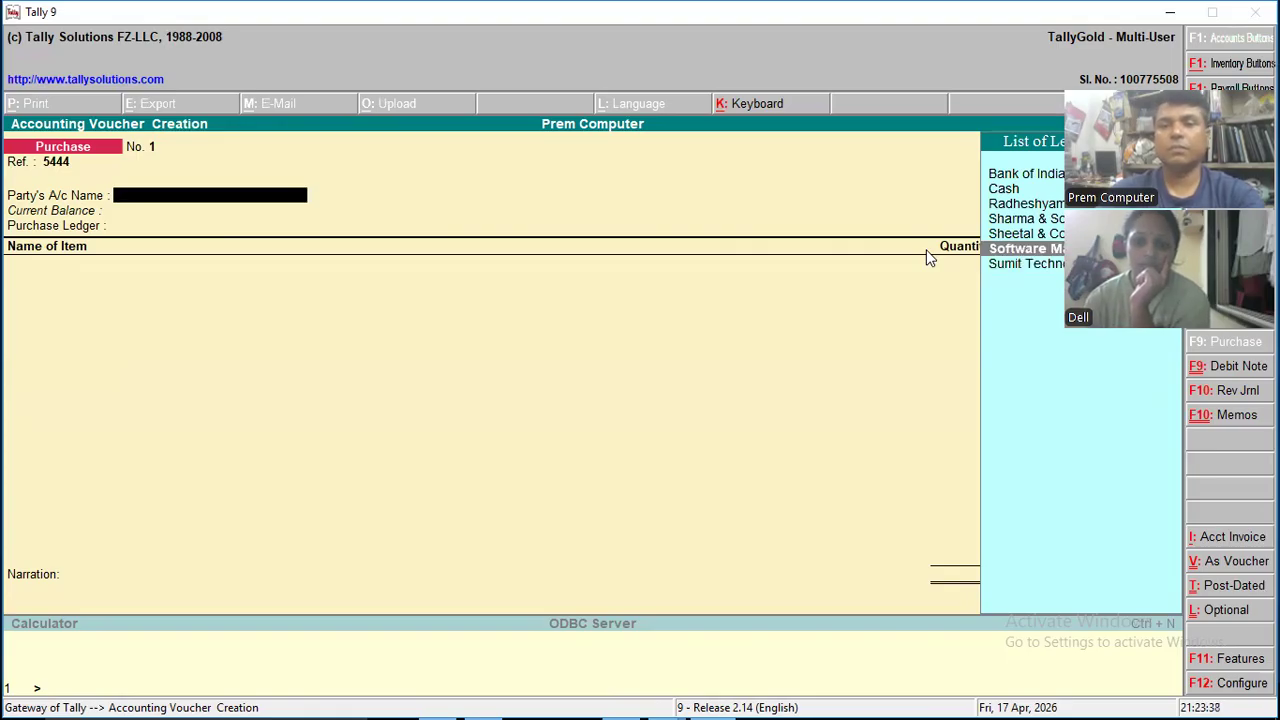
pyautogui.press('Return')
pyautogui.hotkey('ctrl', 'a')
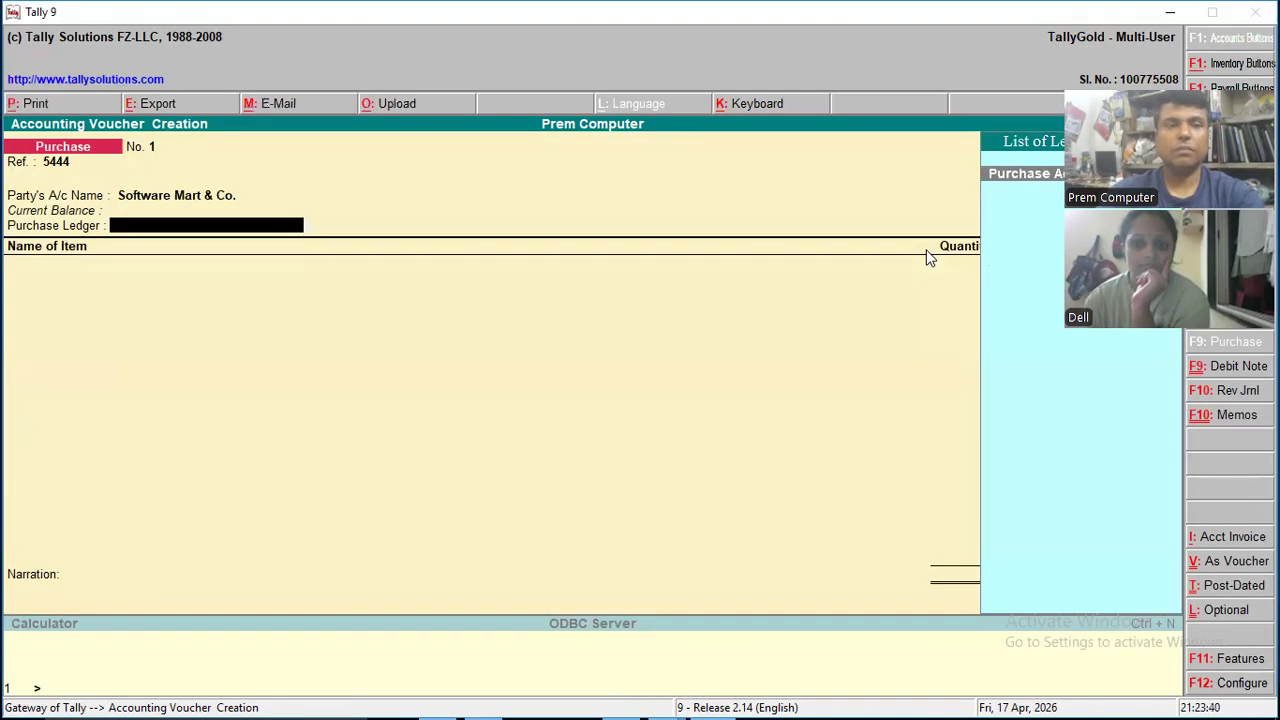
pyautogui.press('Return')
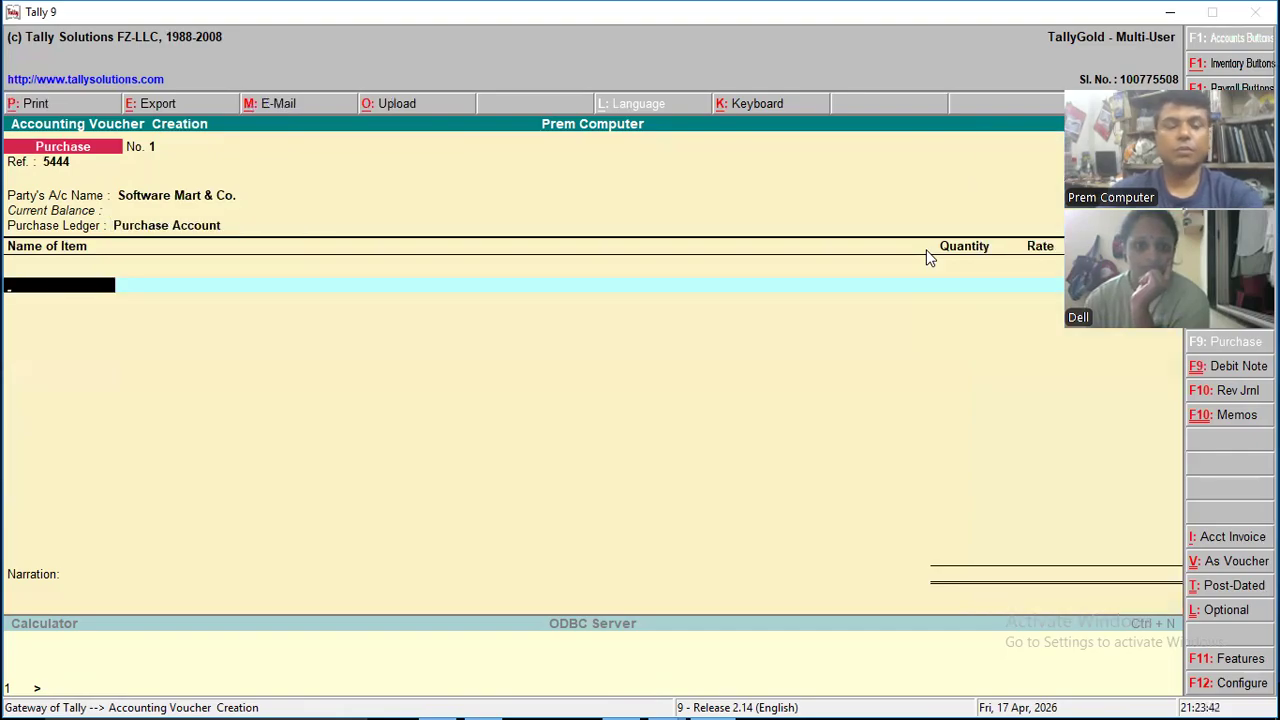
# - Add the Motherbord item to the purchase voucher with a quantity of 30 Pcs at a rate of 1,800
pyautogui.write('Mother')
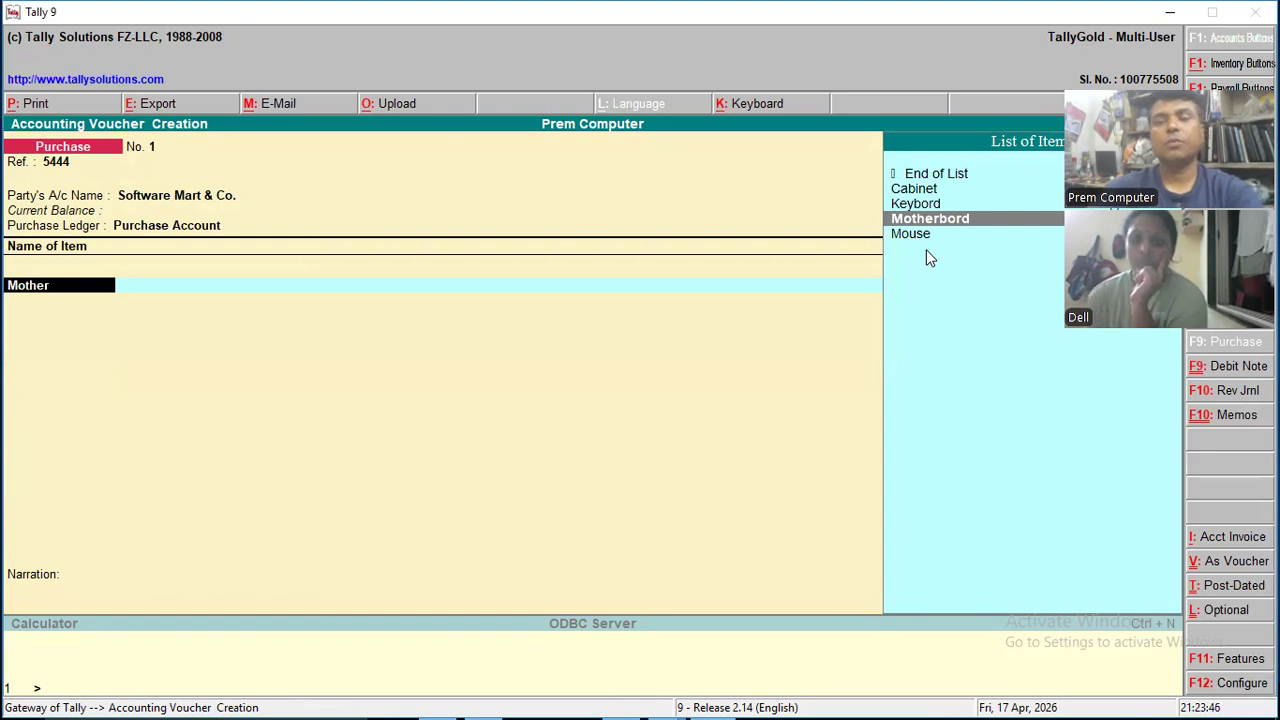
pyautogui.press('Return')
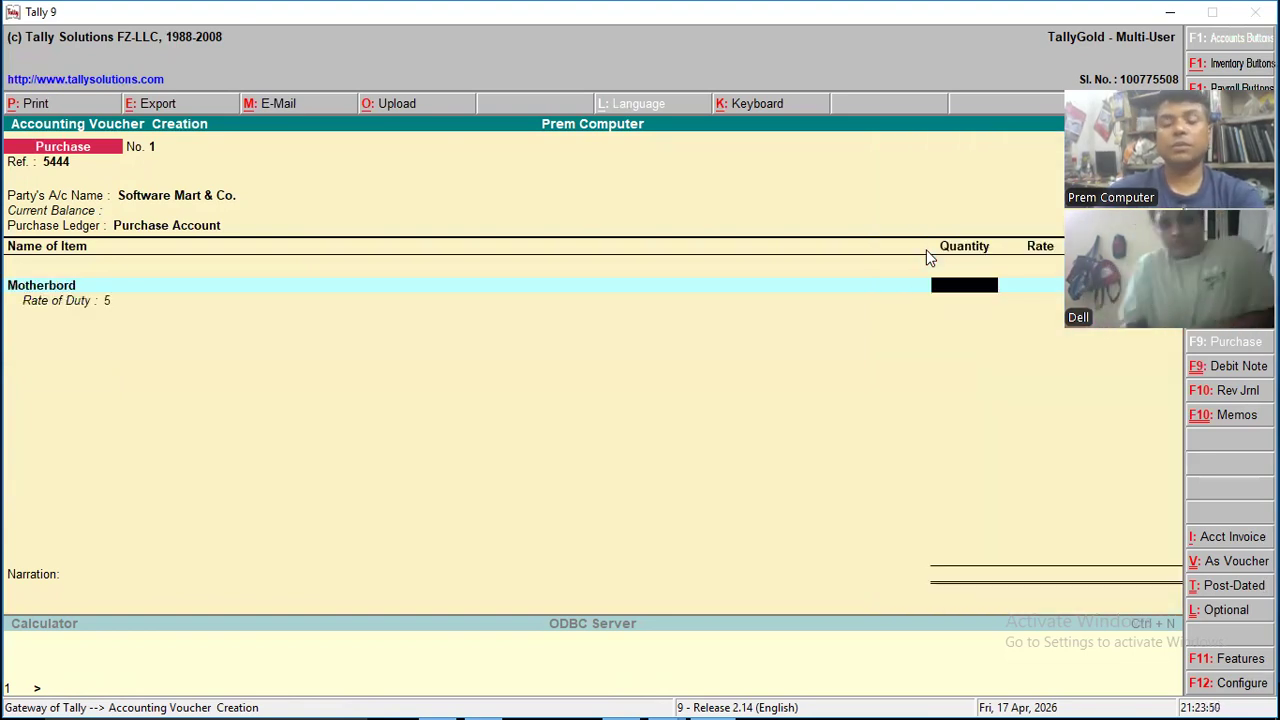
pyautogui.write('30')
pyautogui.press('Return')
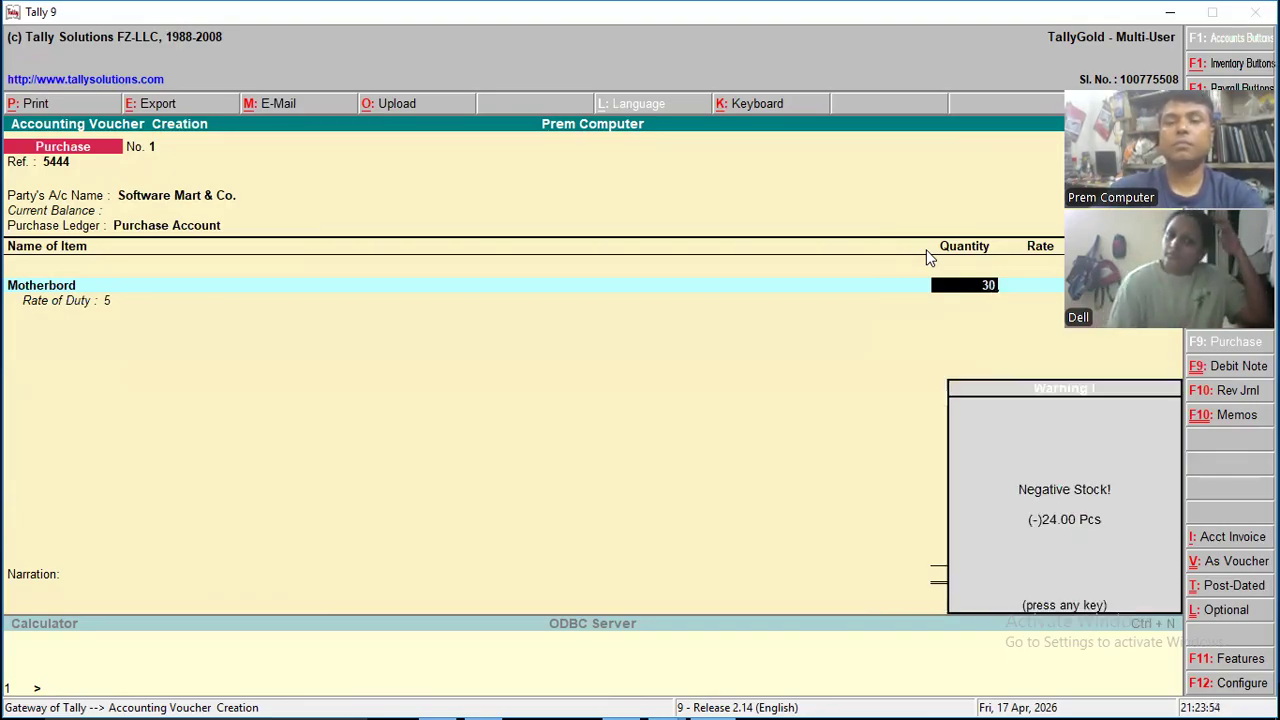
pyautogui.press('Return')
pyautogui.write('1800')
pyautogui.press('Return')
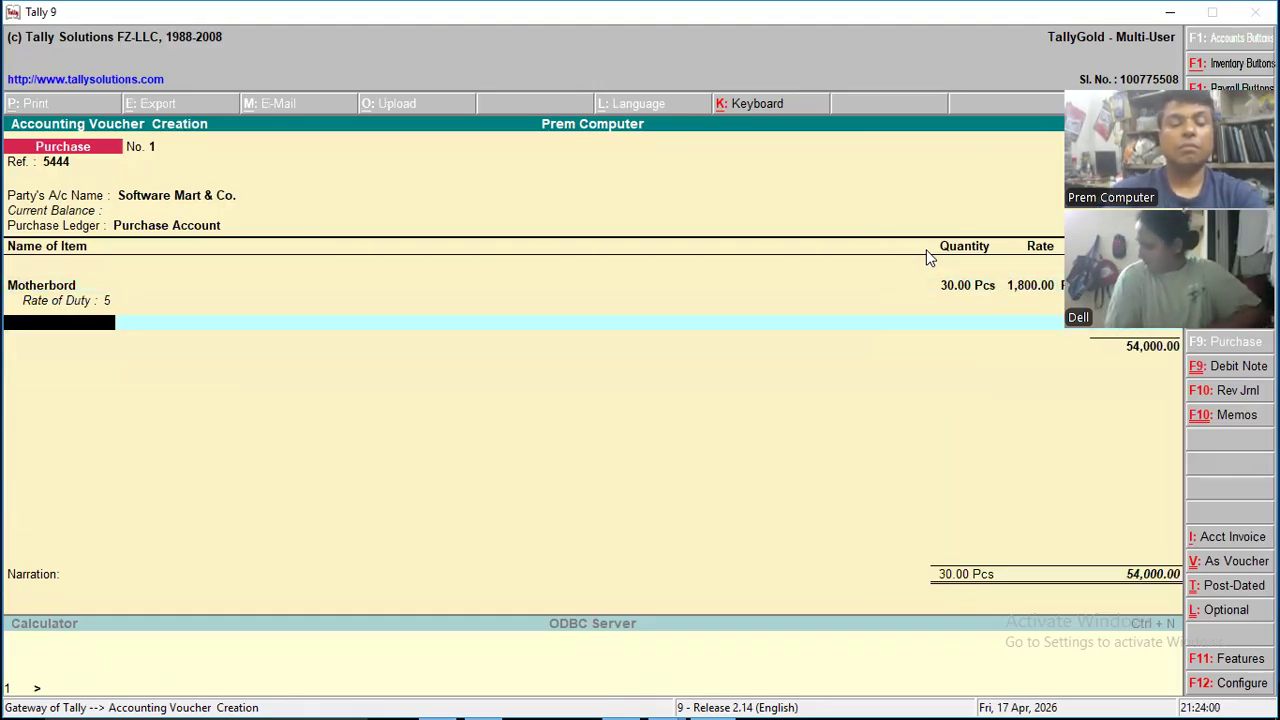
# - Add the Cabinet item to the voucher with a quantity of 50 Pcs at a rate of 1,500
pyautogui.write('Cabi')
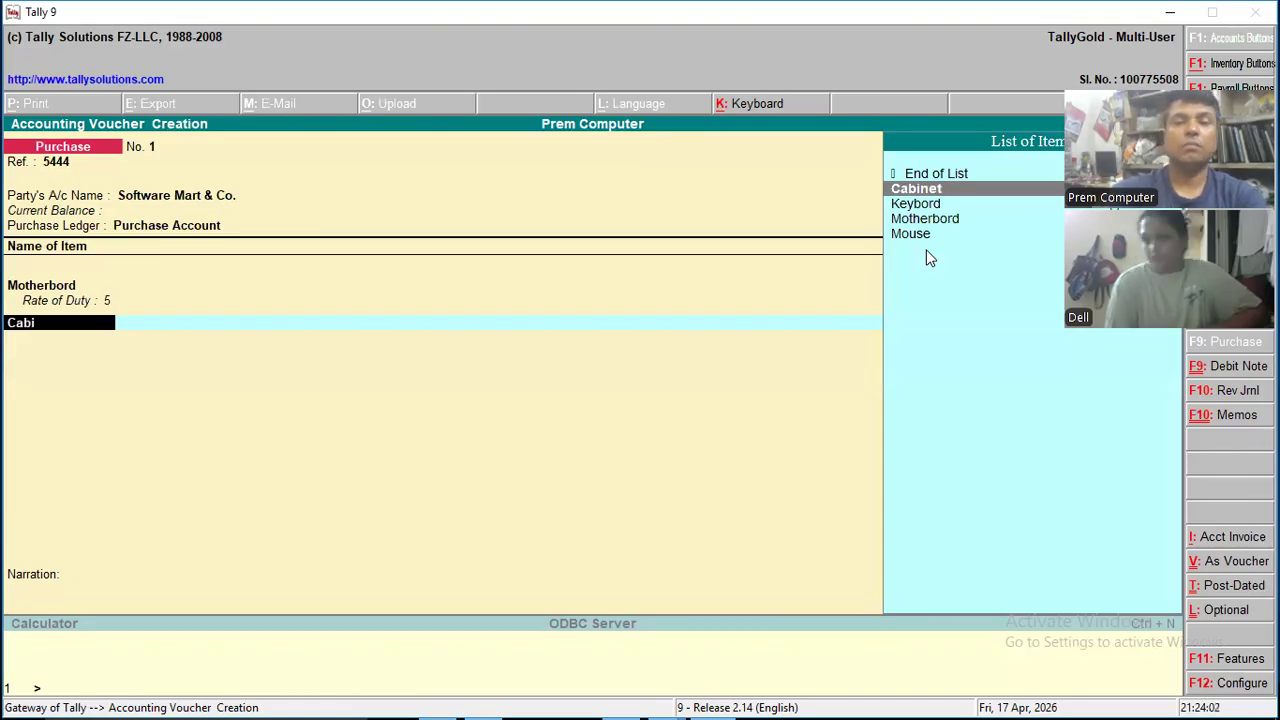
pyautogui.press('Return')
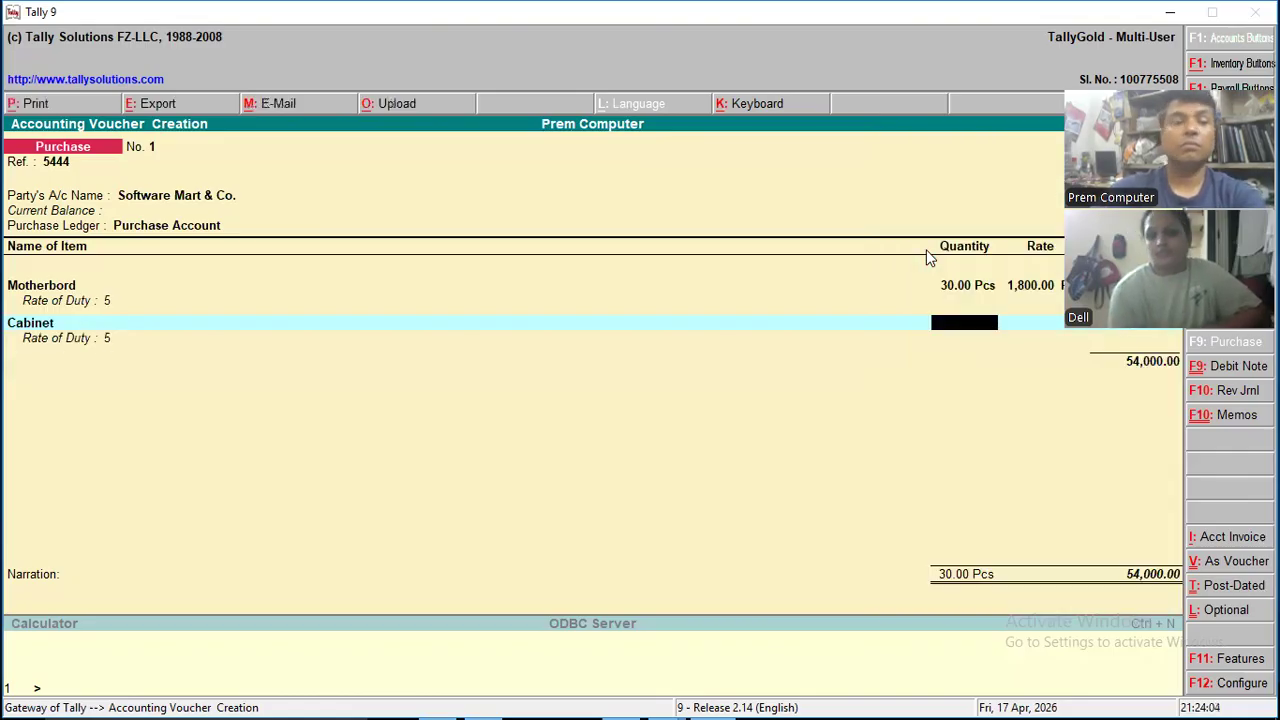
pyautogui.write('50')
pyautogui.press('Return')
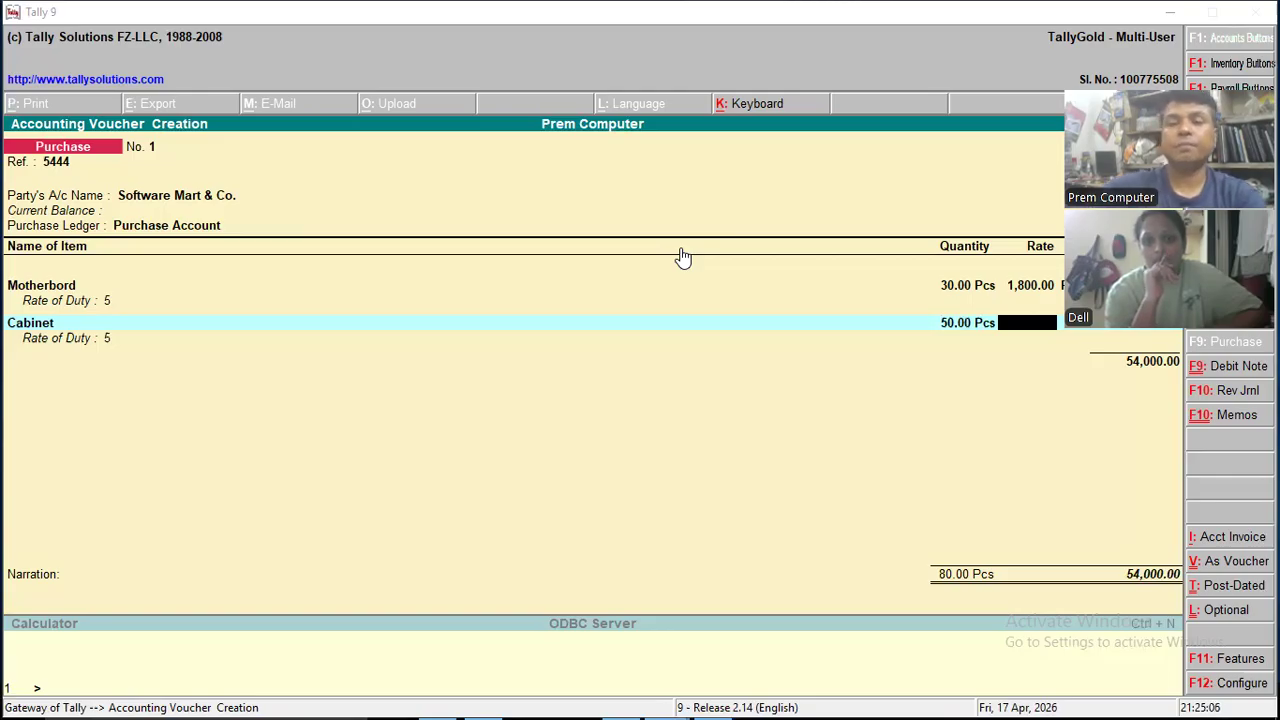
pyautogui.click(823, 337)
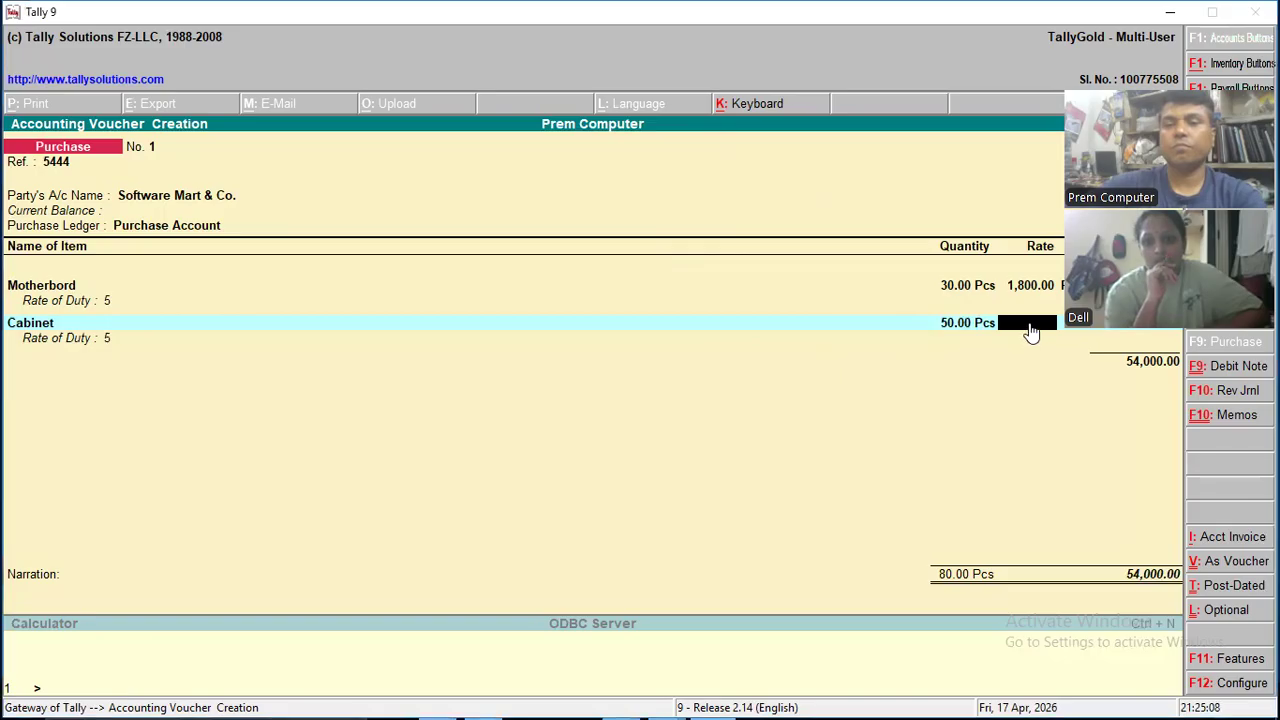
pyautogui.write('1,5')
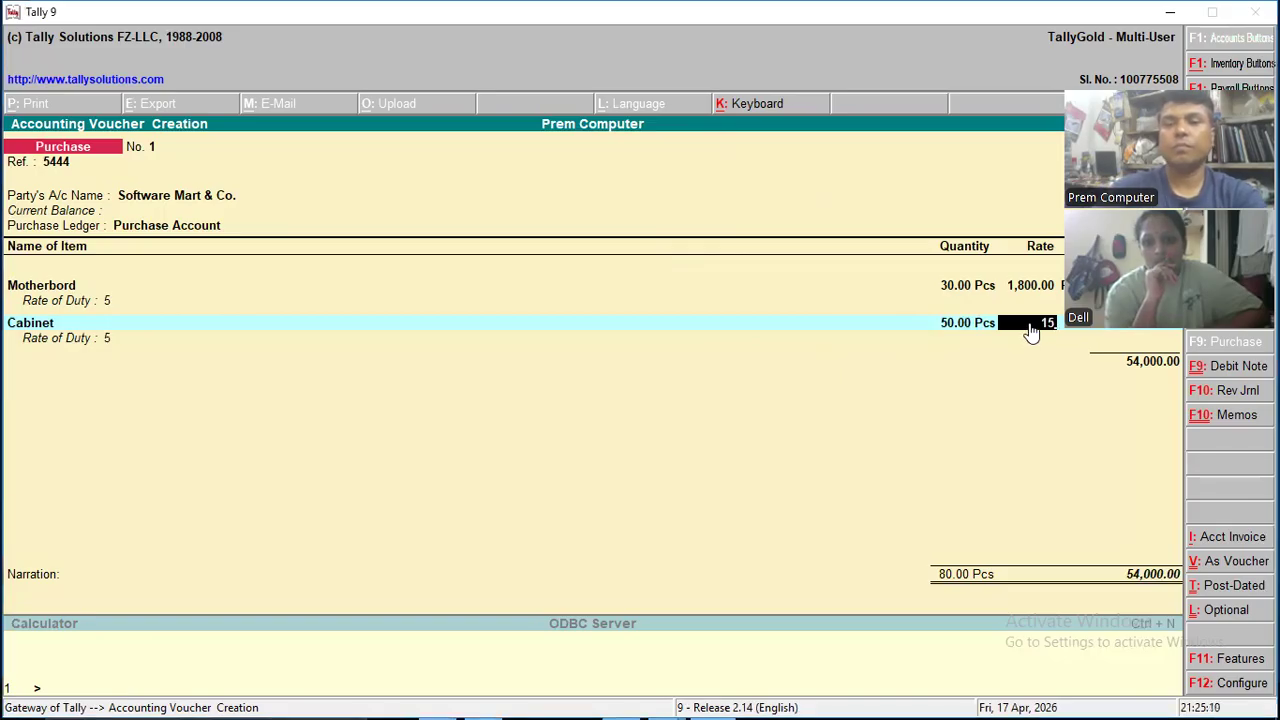
pyautogui.write('00')
pyautogui.press('Return')
pyautogui.press('Return')
pyautogui.press('Return')
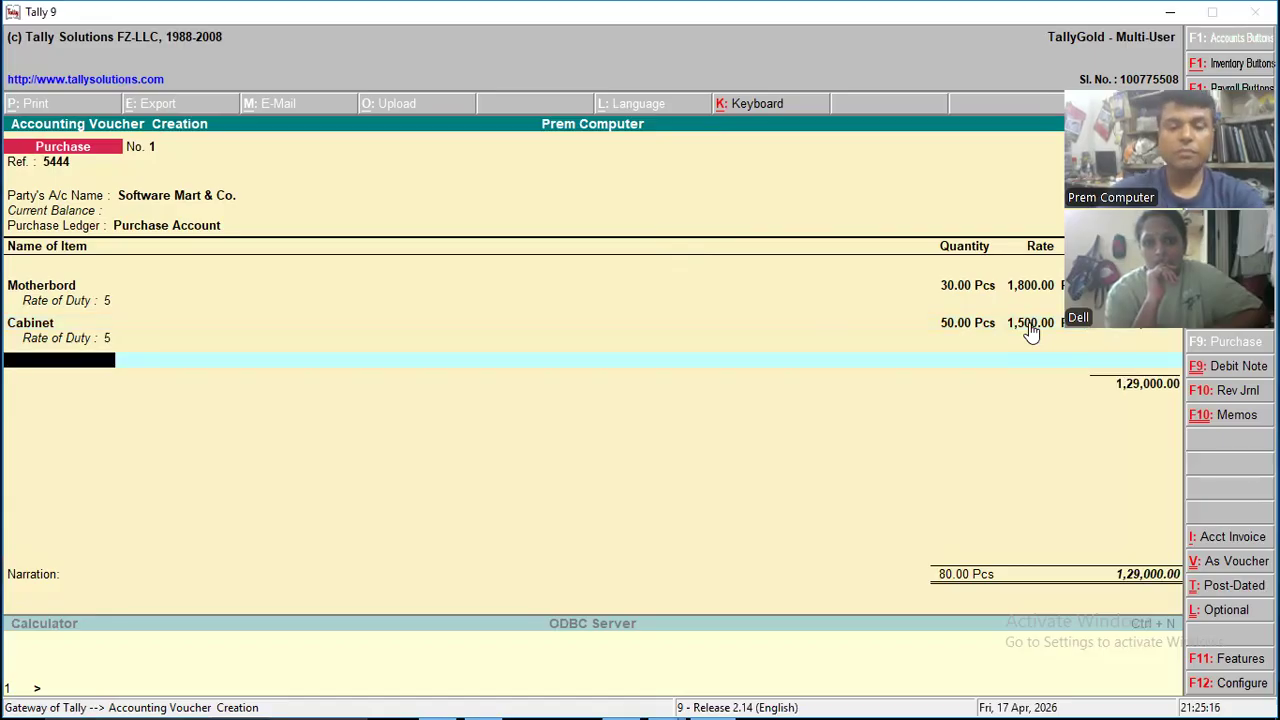
# - Add the Keybord item to the voucher with a quantity of 32 Pcs at a rate of 350
pyautogui.write('k')
pyautogui.press('Return')
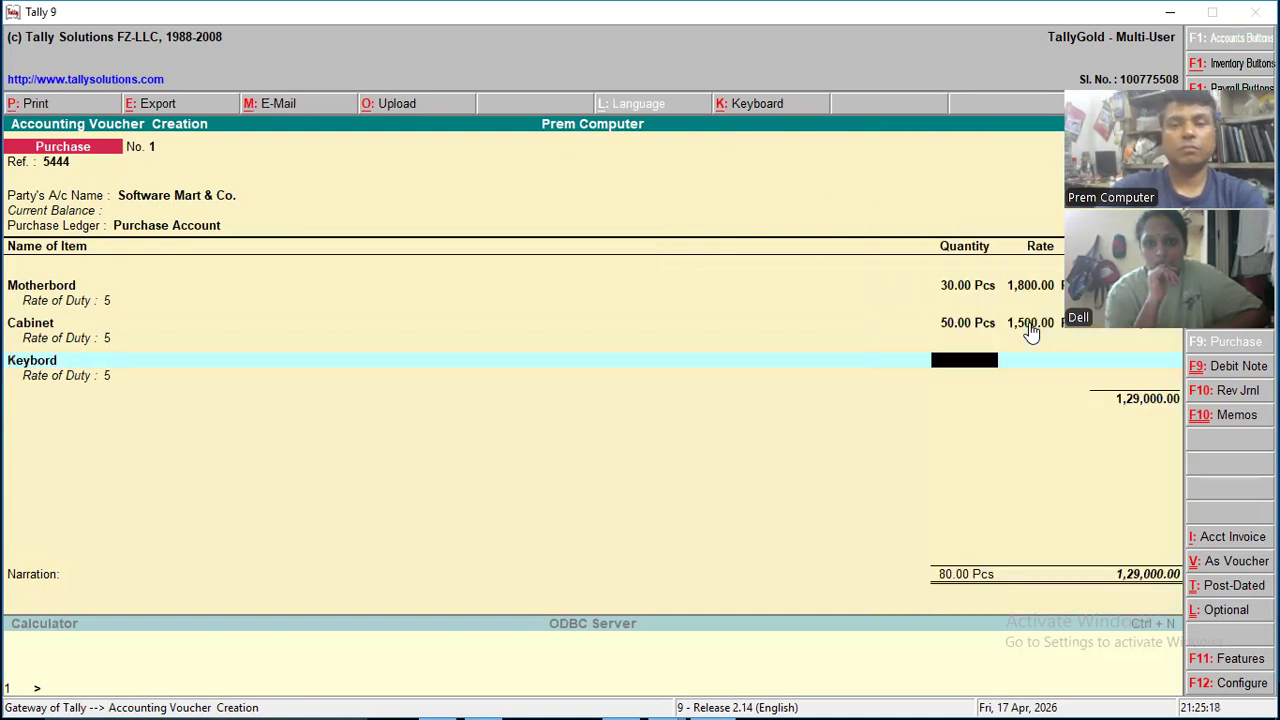
pyautogui.write('32')
pyautogui.press('Return')
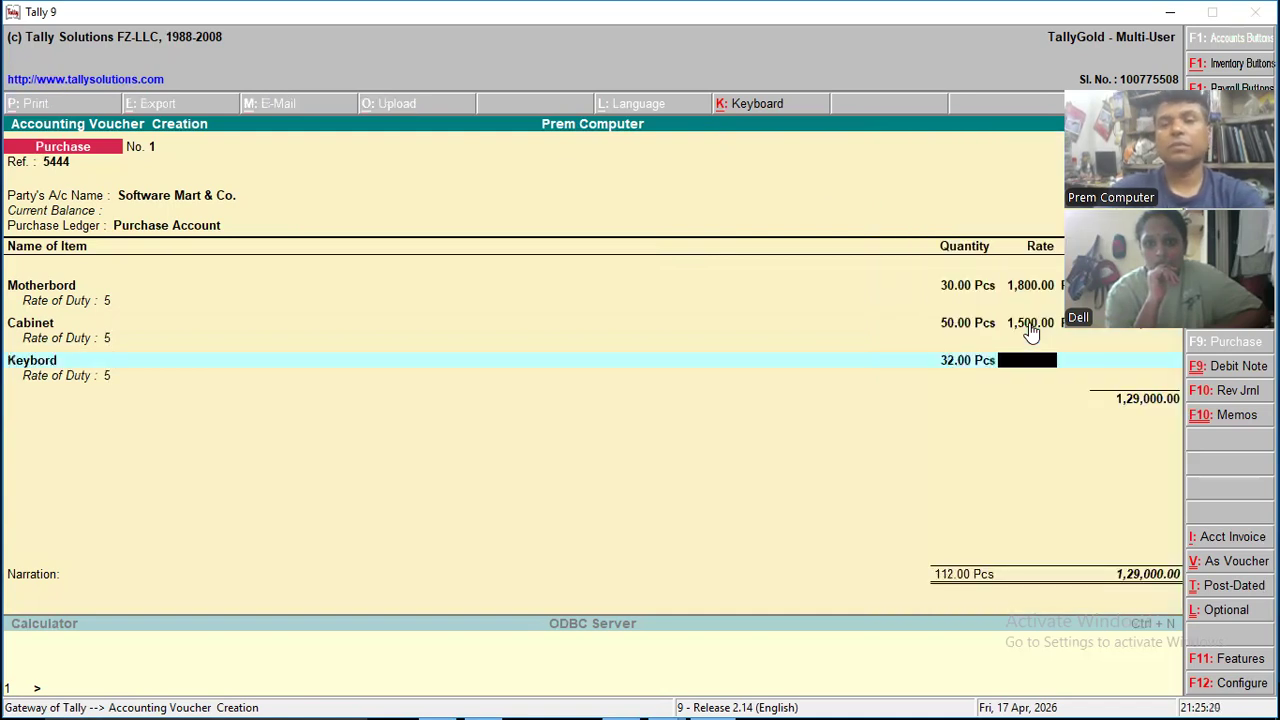
pyautogui.write('350')
pyautogui.press('Return')
pyautogui.press('Return')
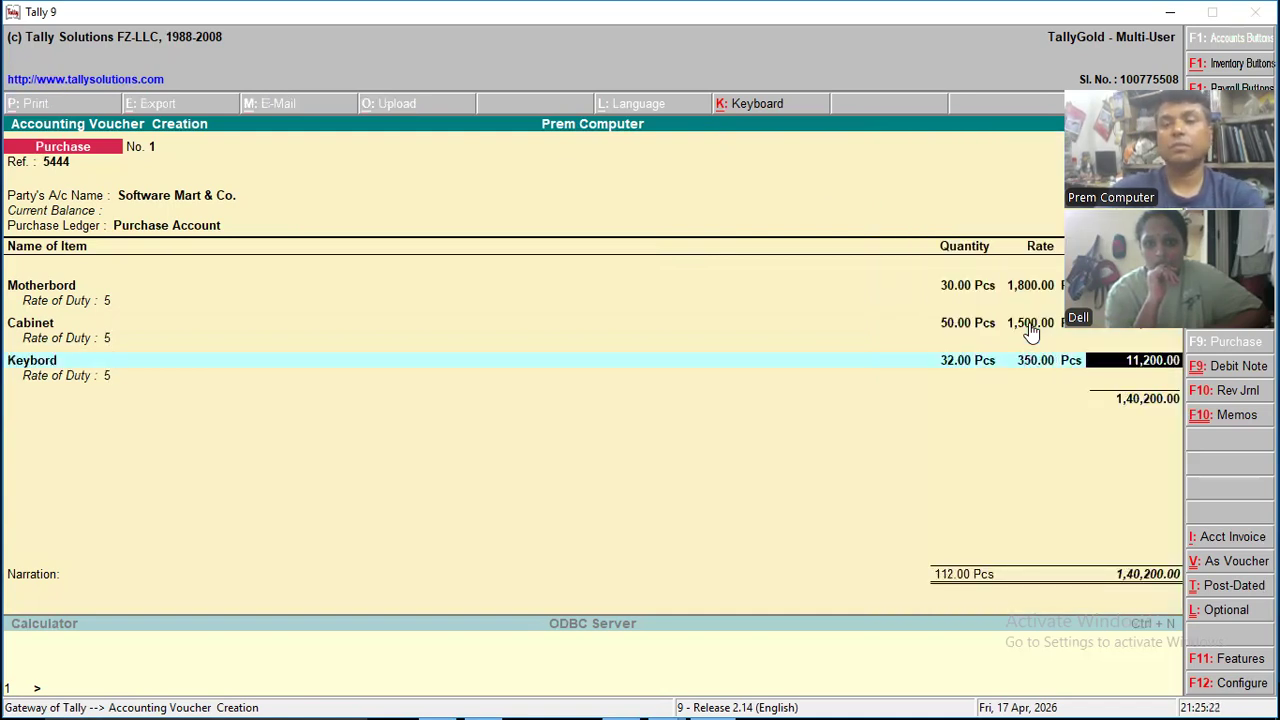
pyautogui.press('Return')
# - Add the GST @ 18% ledger at a rate of 18% and accept the purchase voucher
pyautogui.write('Gst')
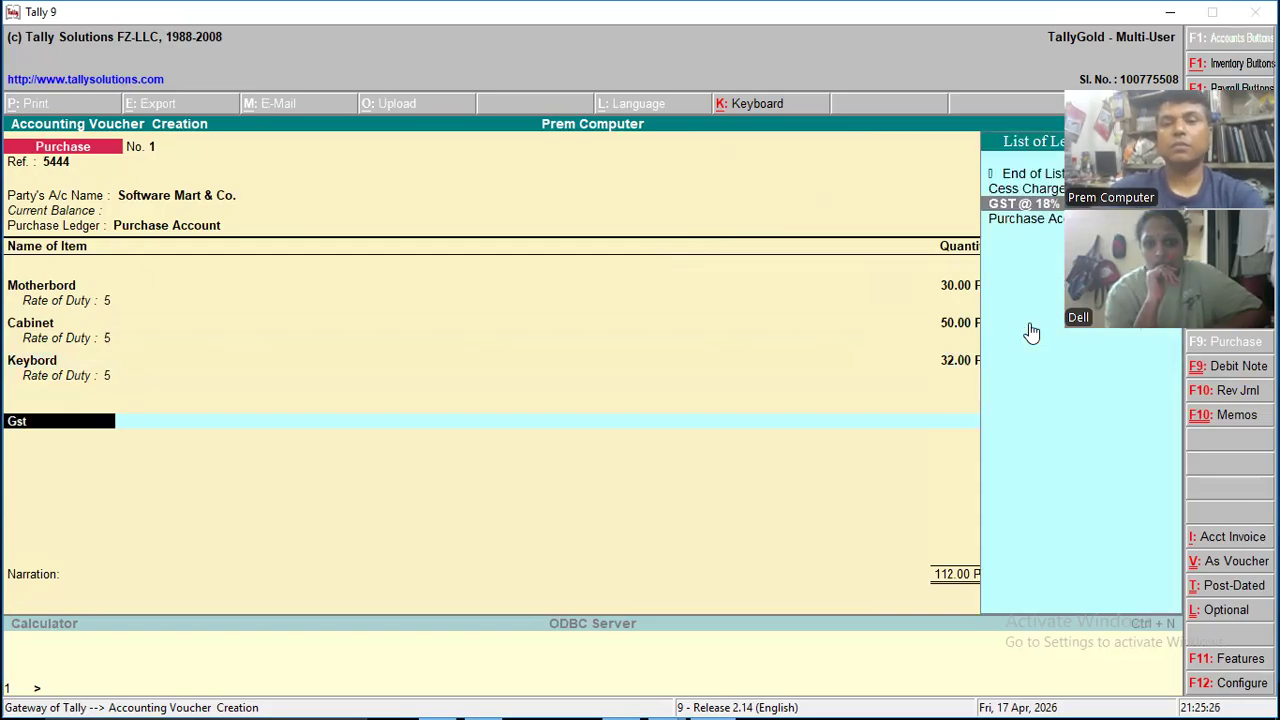
pyautogui.press('Return')
pyautogui.write('18')
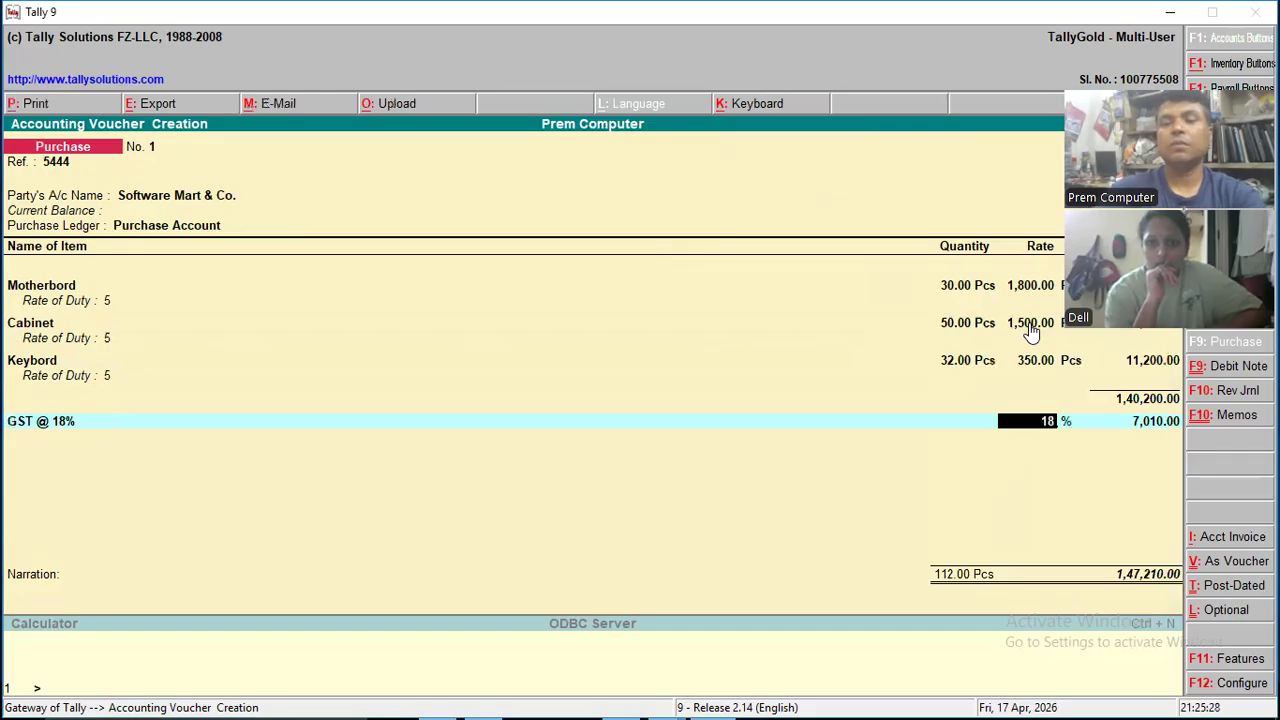
pyautogui.press('Return')
pyautogui.press('Return')
pyautogui.press('Return')
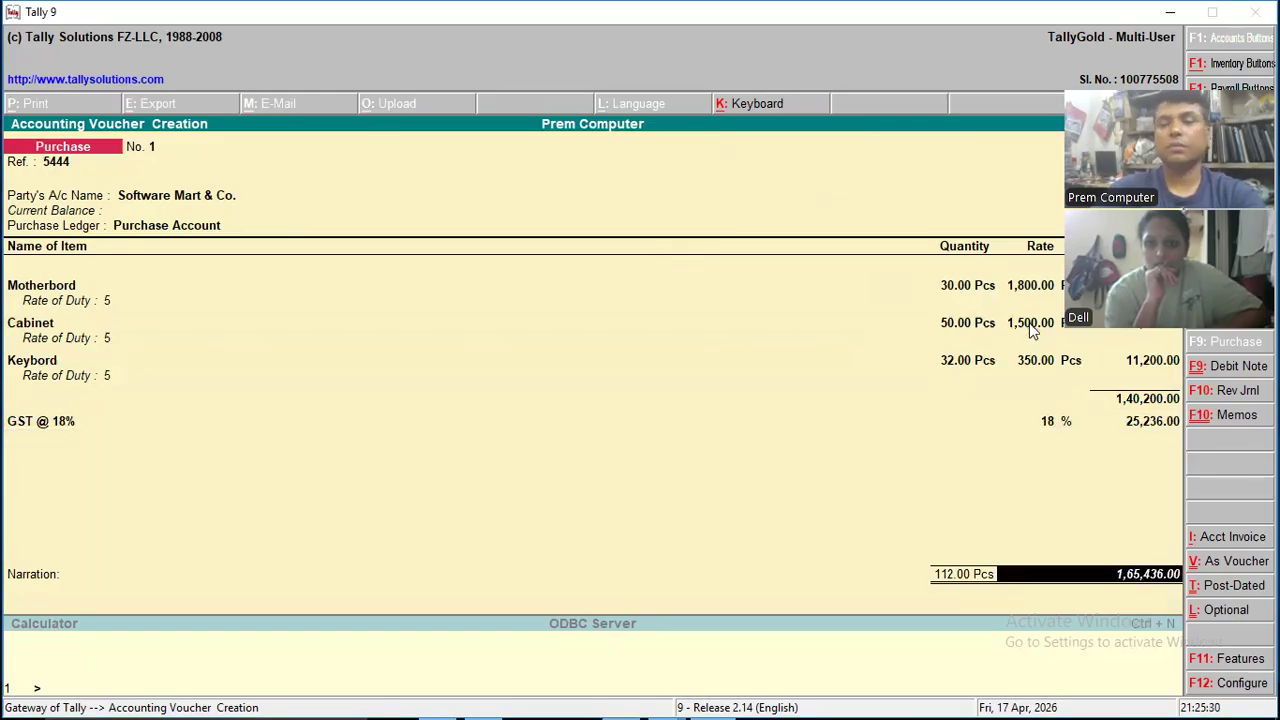
pyautogui.press('Return')
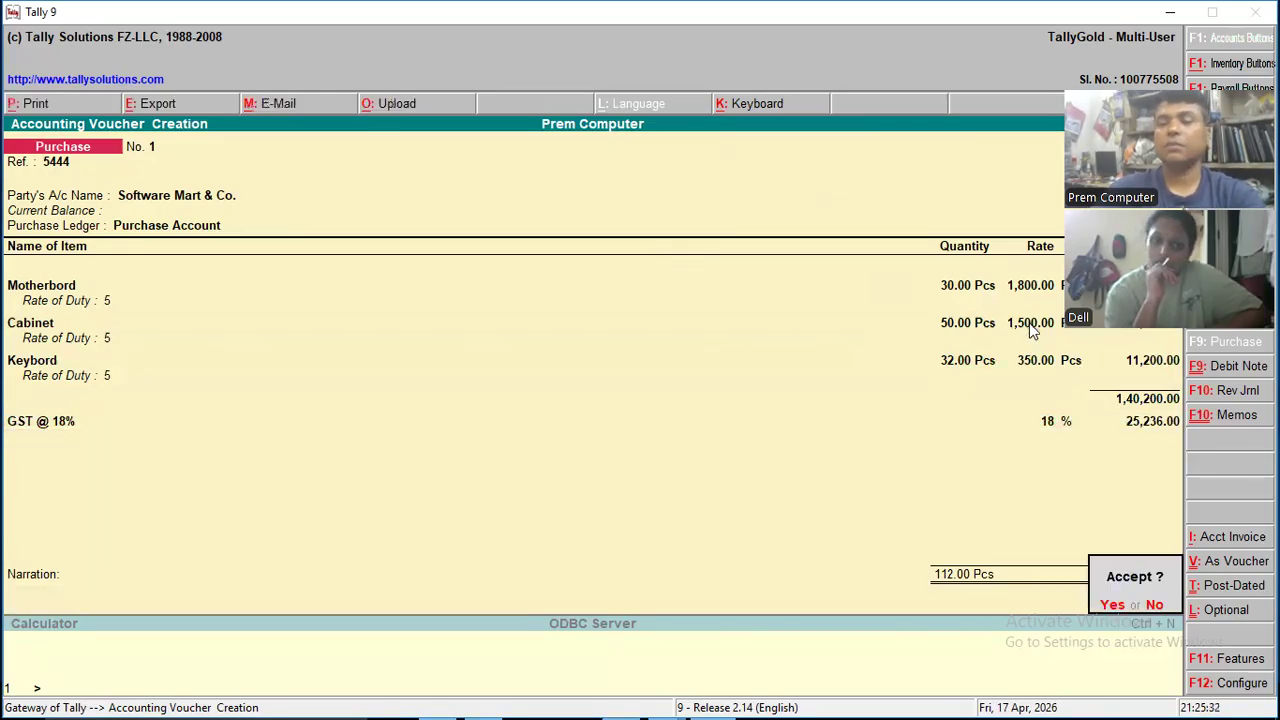
pyautogui.press('Return')
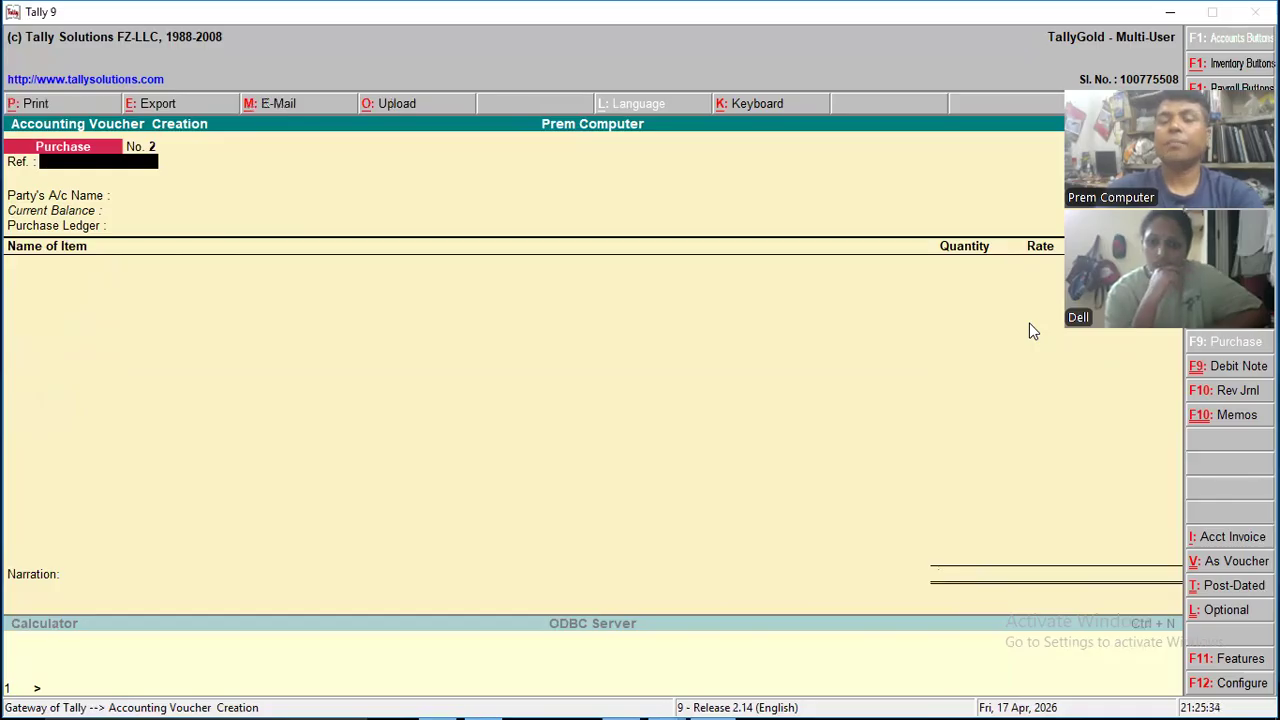
# - Leave voucher creation and display the company's balance sheet in detailed form
pyautogui.press('Escape')
pyautogui.press('Return')
pyautogui.press('Escape')
pyautogui.press('n')
pyautogui.press('Down')
pyautogui.press('Down')
pyautogui.press('Down')
pyautogui.press('Down')
pyautogui.press('Down')
pyautogui.press('Down')
pyautogui.press('Down')
pyautogui.press('Down')
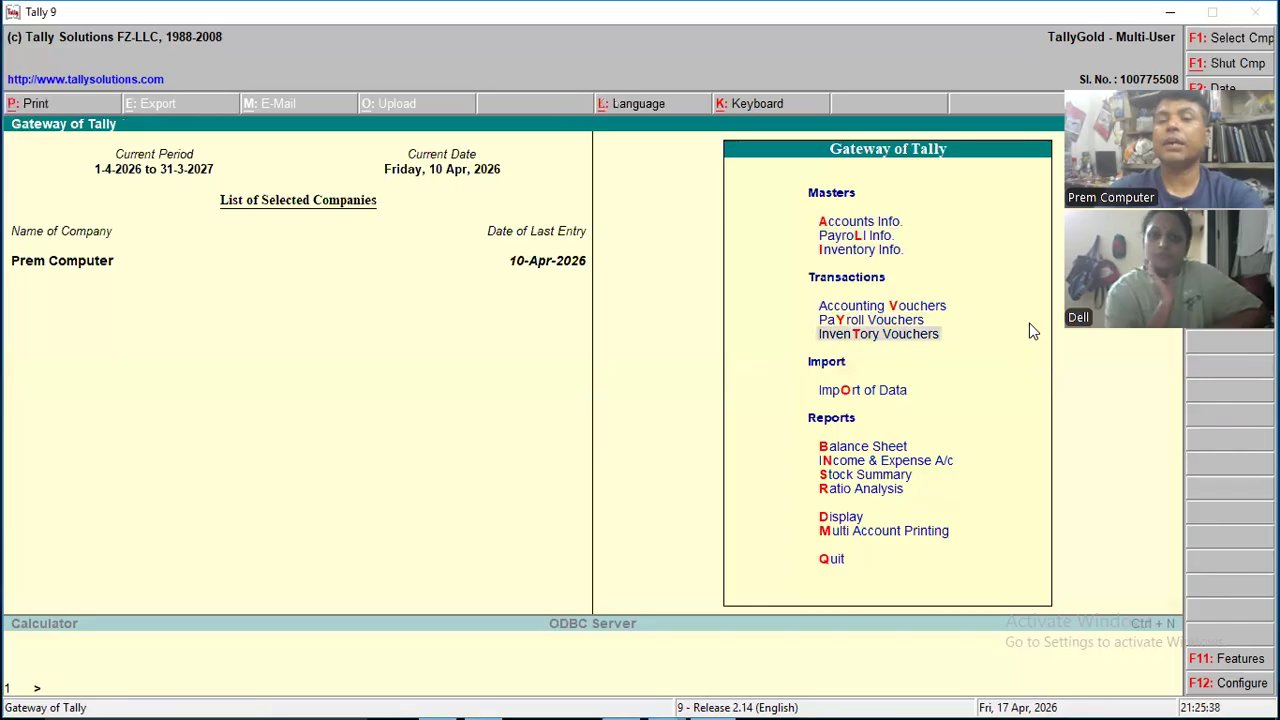
pyautogui.press('Up')
pyautogui.press('Return')
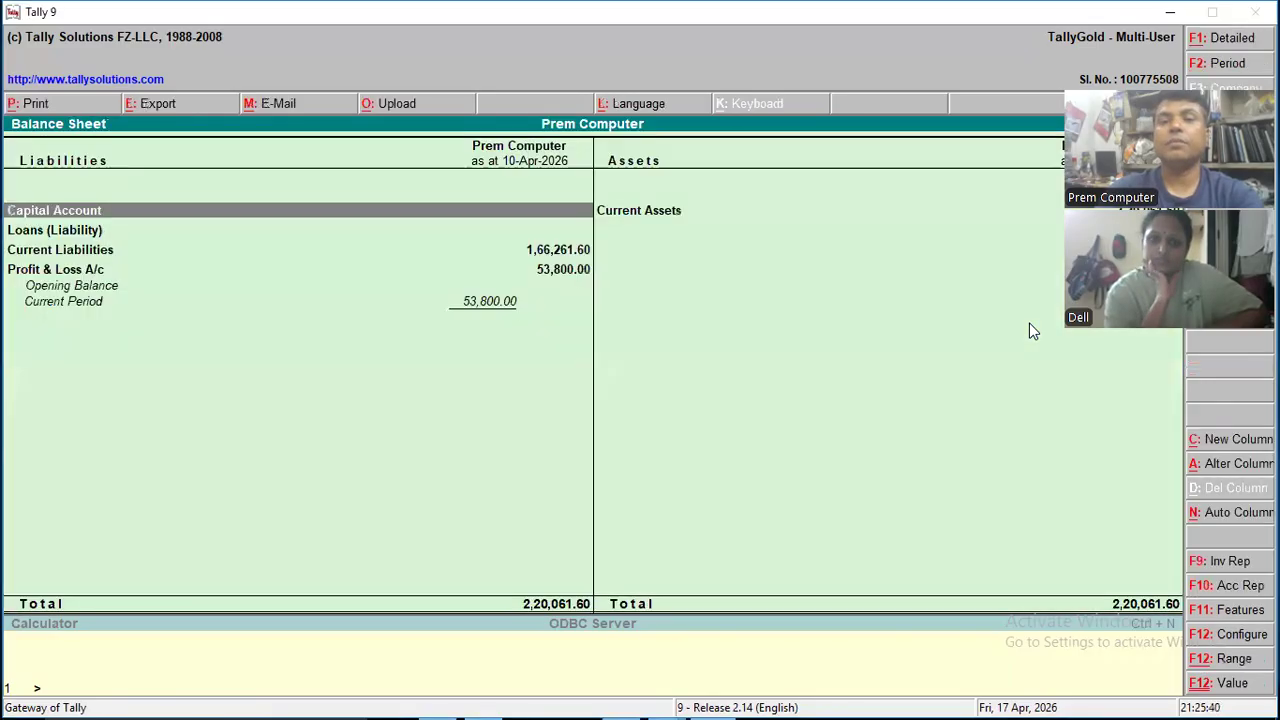
pyautogui.hotkey('alt', 'F1')
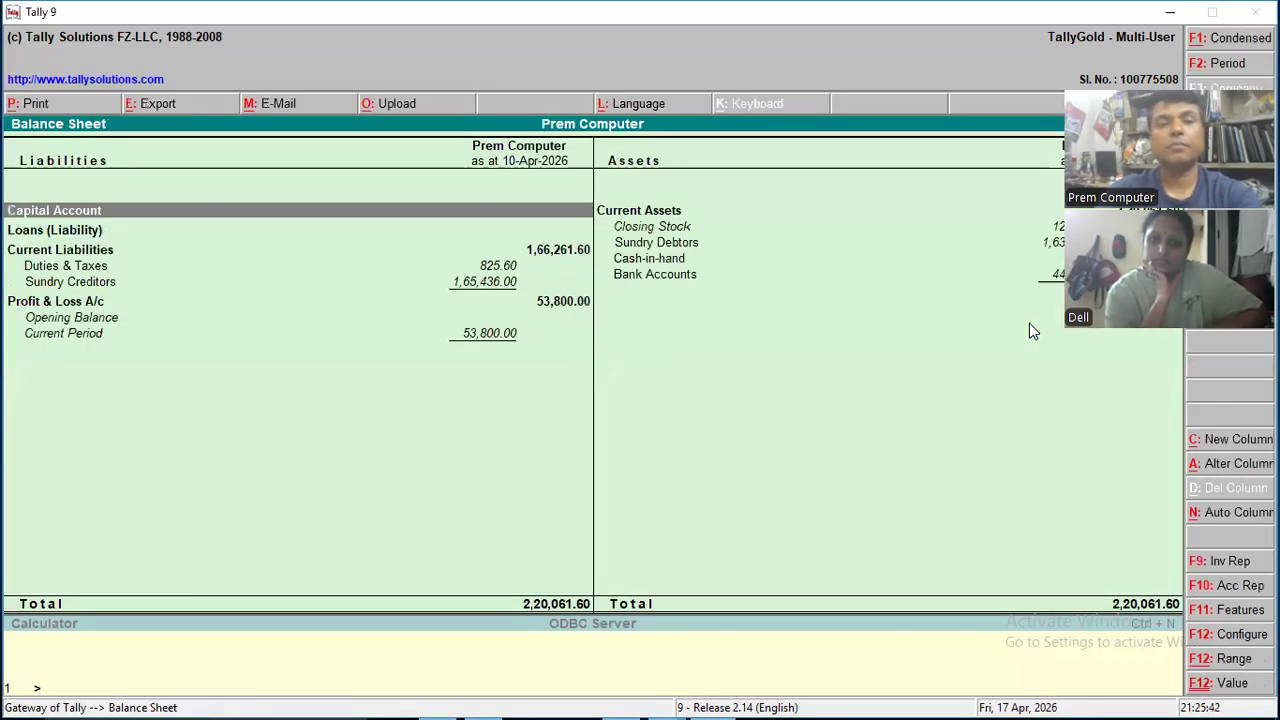
# - Drill down from Duties & Taxes under Current Liabilities to the monthly summary of the GST @ 18% ledger
pyautogui.press('Down')
pyautogui.press('Down')
pyautogui.press('Down')
pyautogui.press('Down')
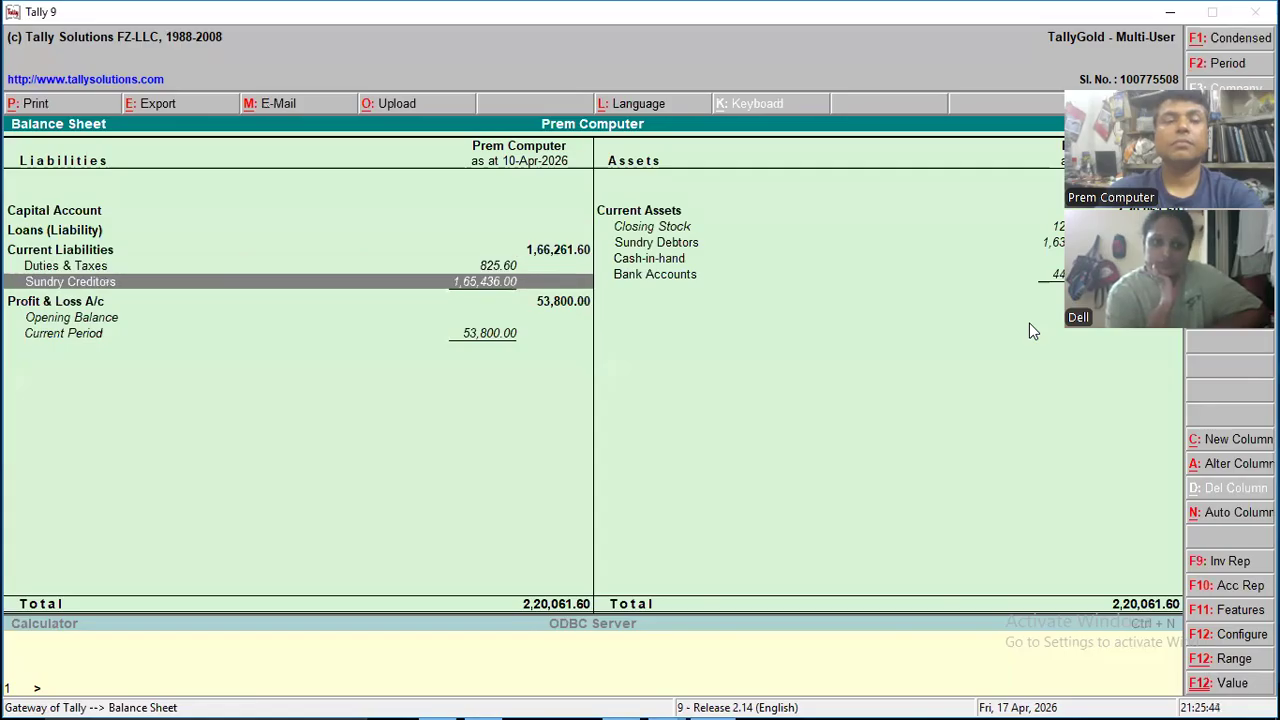
pyautogui.press('Up')
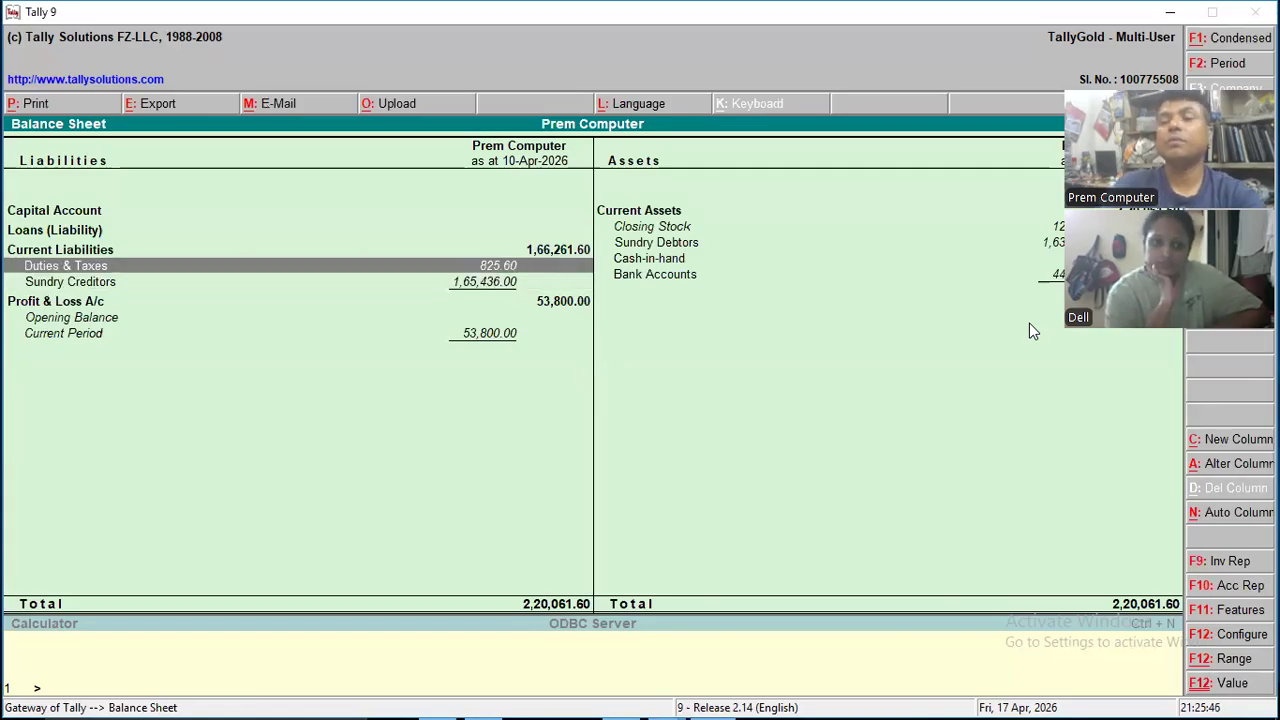
pyautogui.press('Down')
pyautogui.press('Up')
pyautogui.press('Up')
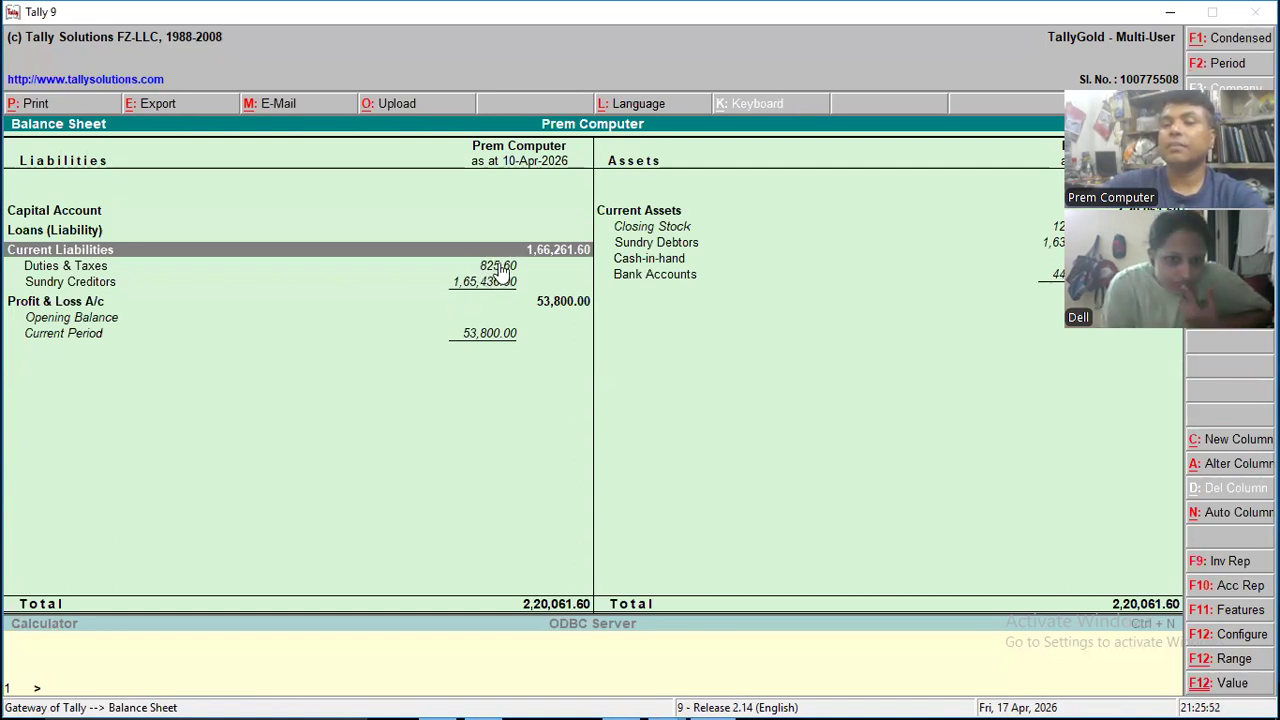
pyautogui.click(93, 266)
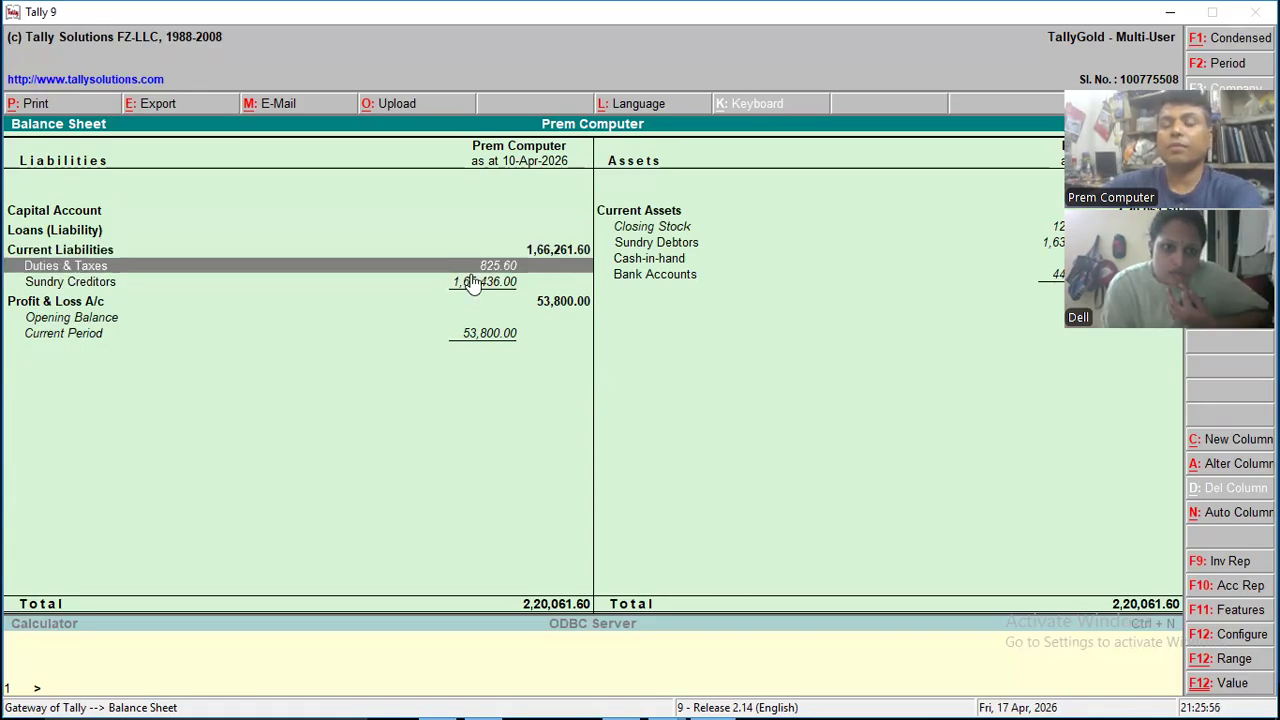
pyautogui.press('Return')
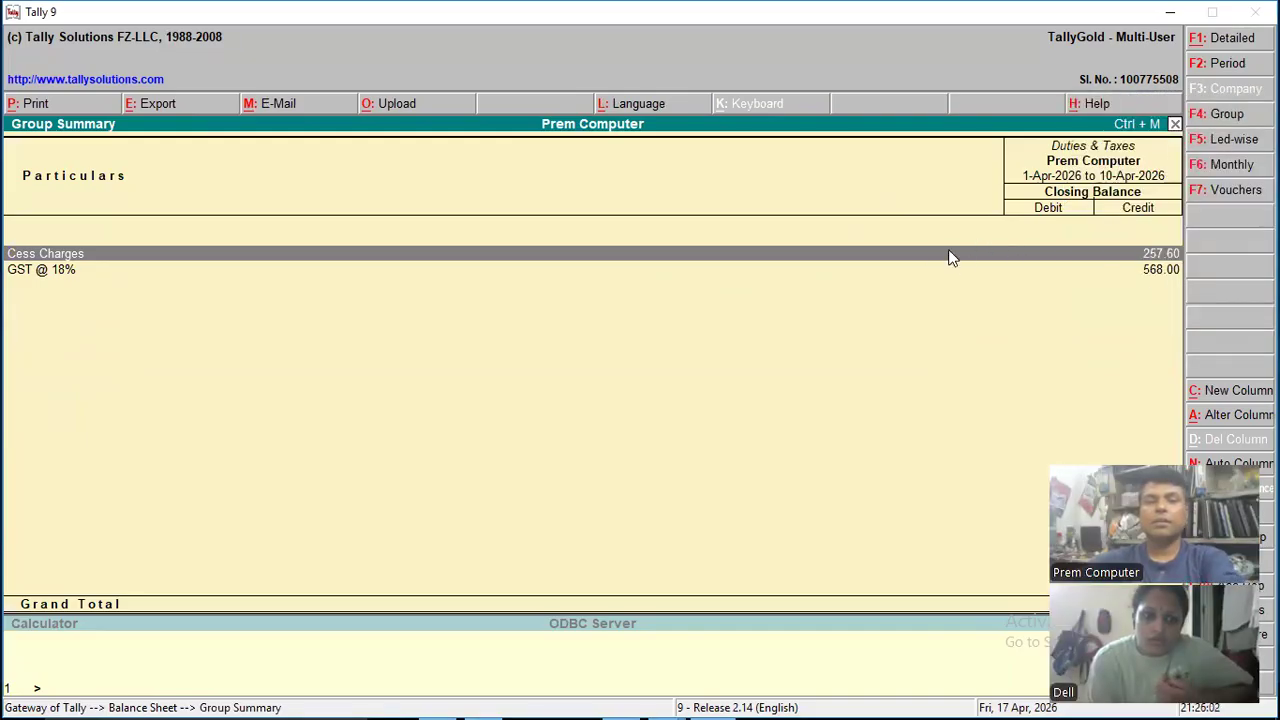
pyautogui.click(1082, 266)
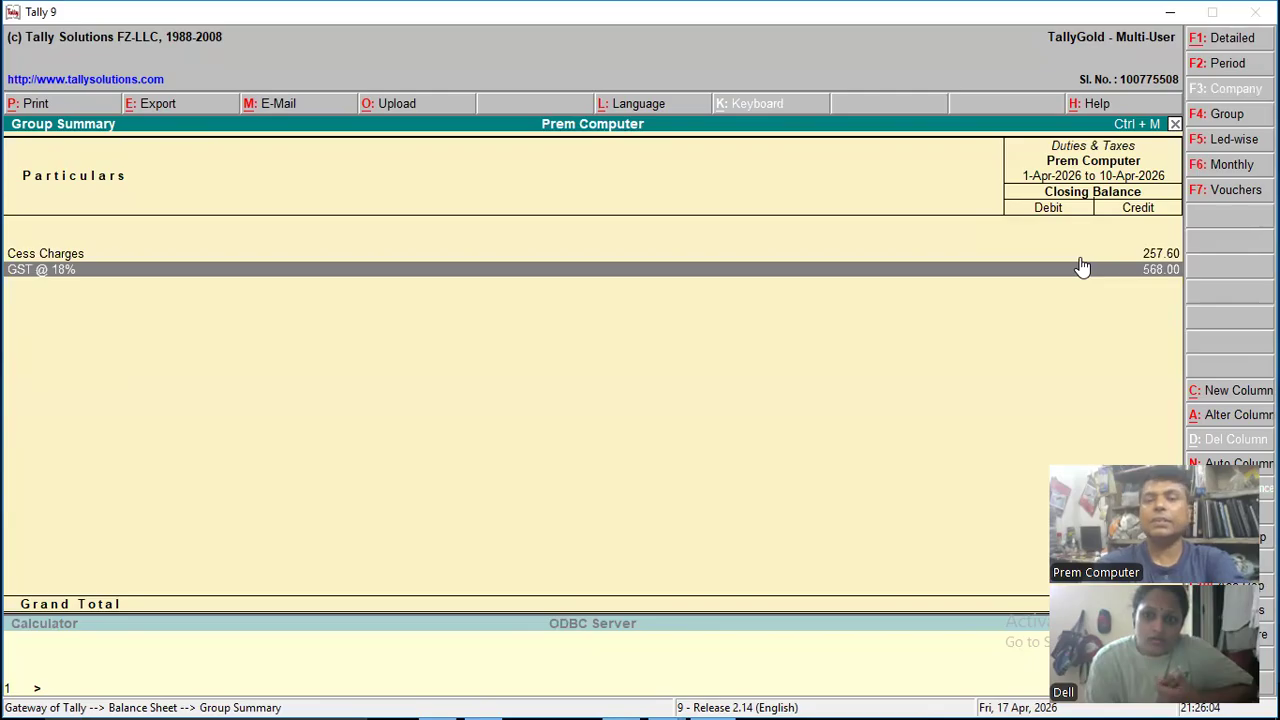
pyautogui.click(1082, 266)
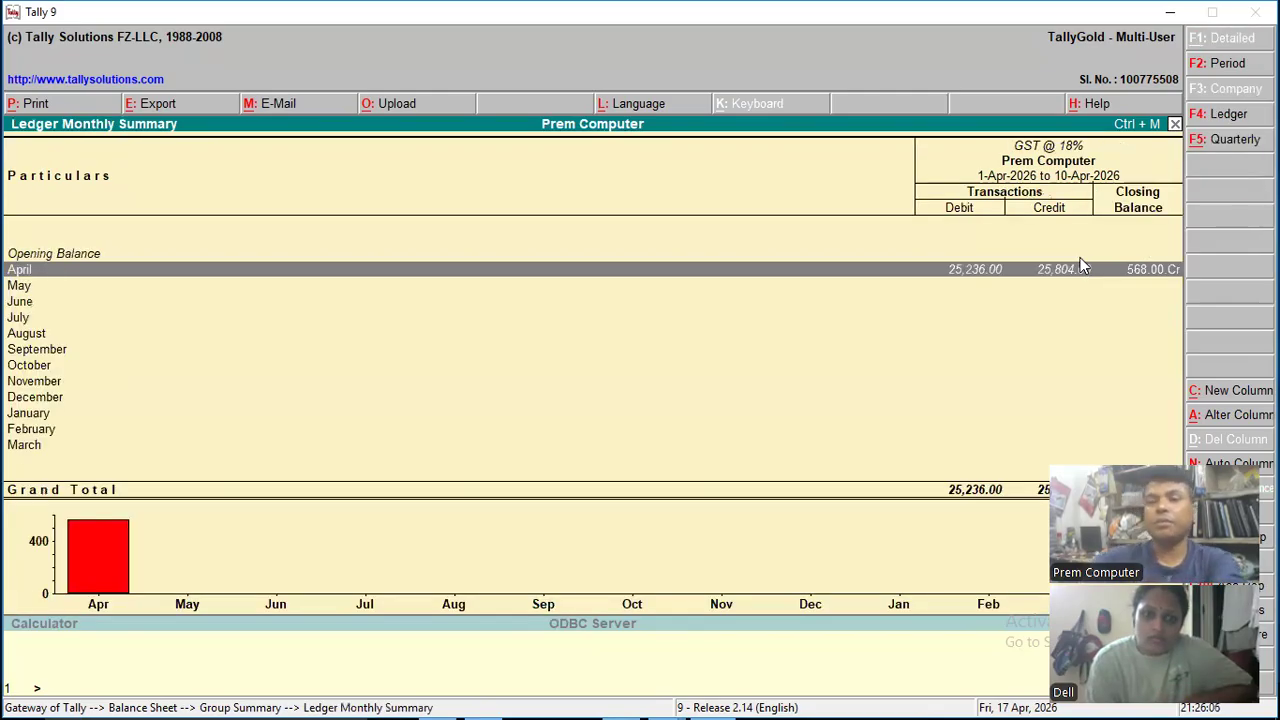
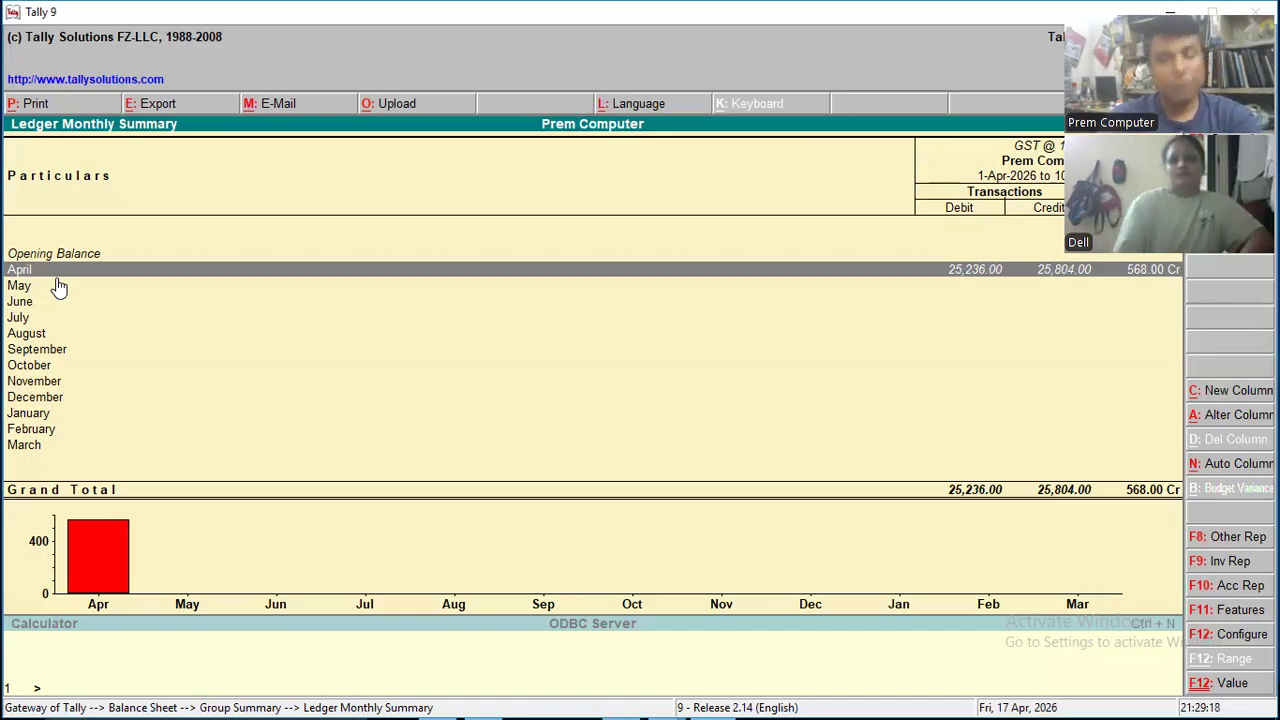
# - Return from the GST ledger summary and reopen the balance sheet in detailed form to examine Duties & Taxes
pyautogui.press('Escape')
pyautogui.press('Escape')
pyautogui.press('Escape')
pyautogui.press('Escape')
pyautogui.press('n')
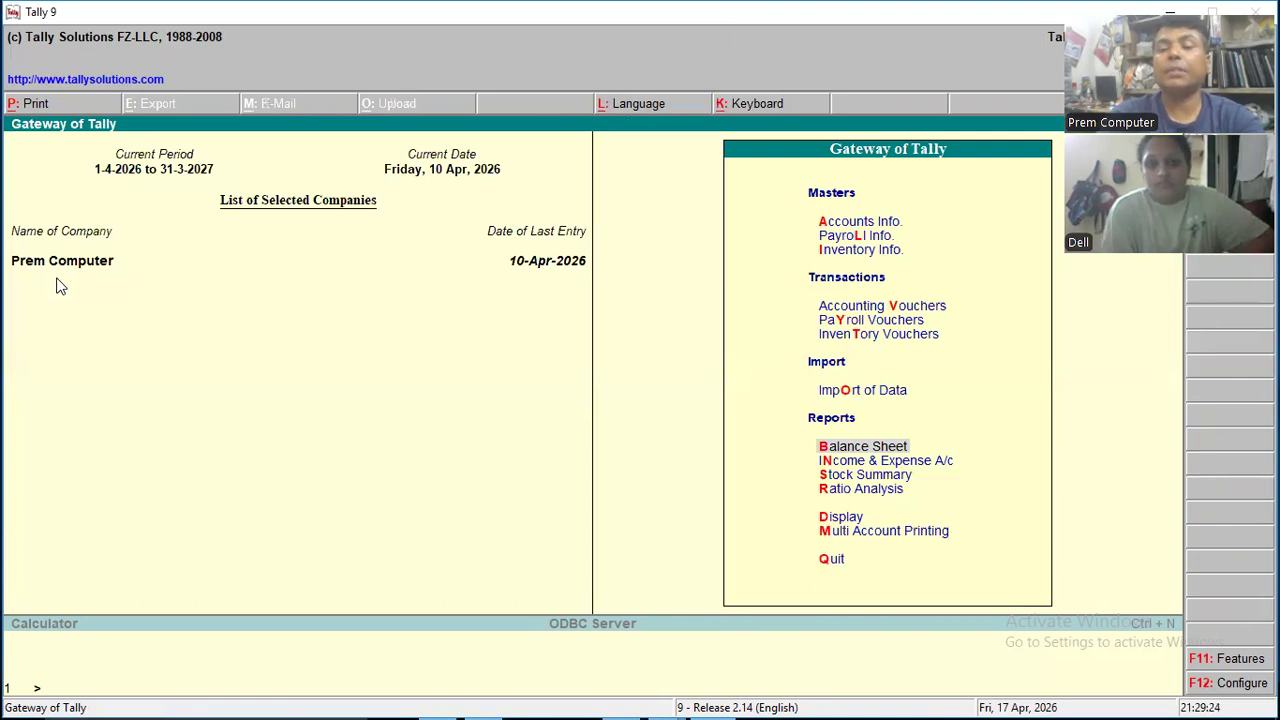
pyautogui.press('Return')
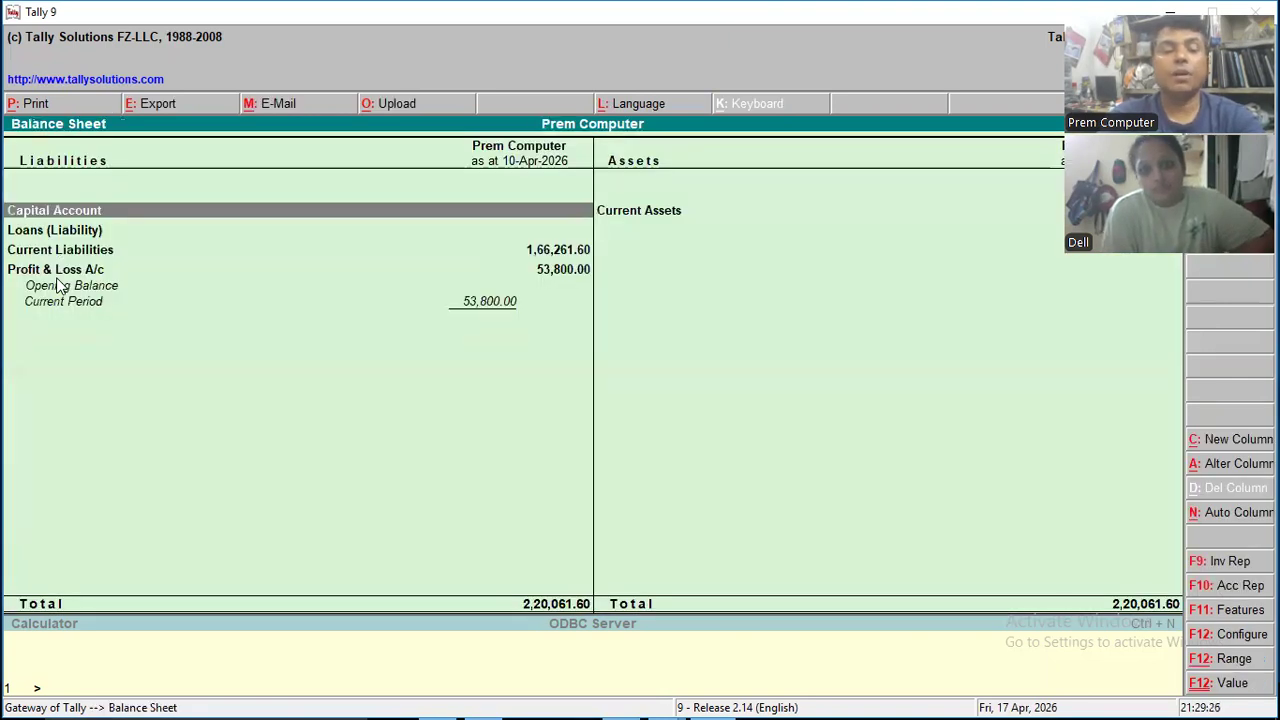
pyautogui.hotkey('alt', 'F1')
pyautogui.press('Down')
pyautogui.press('Down')
pyautogui.press('Down')
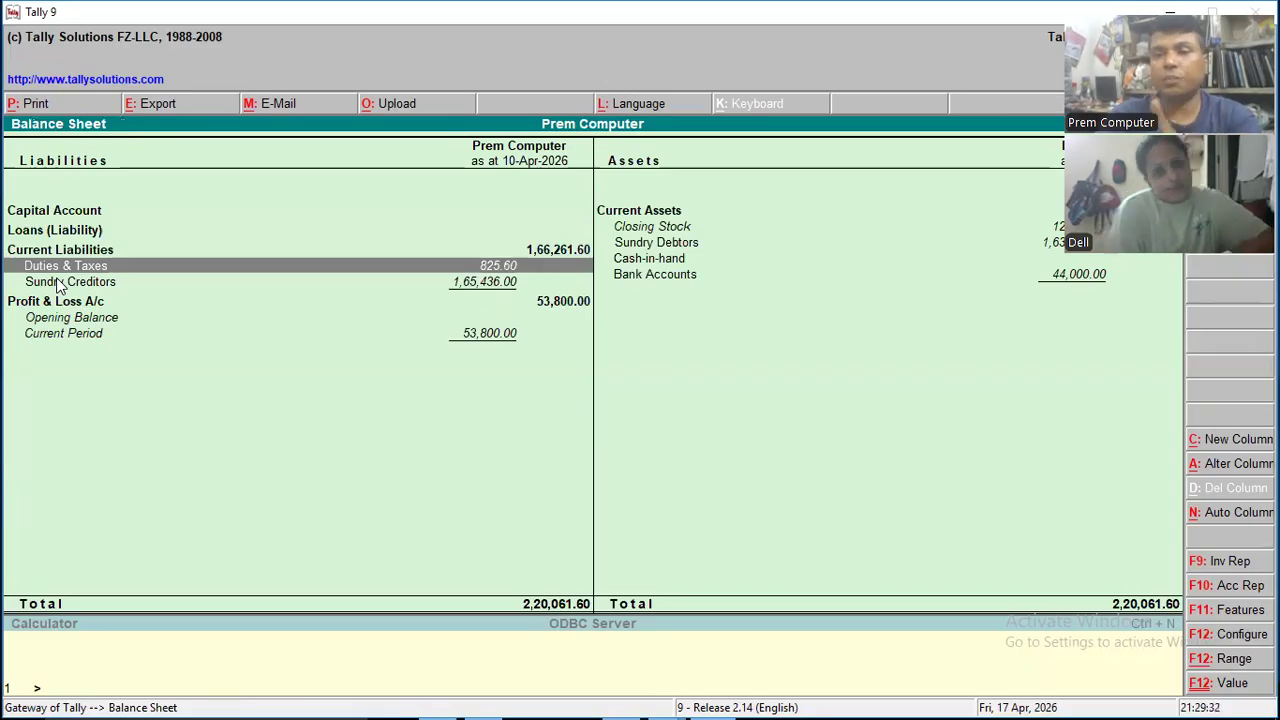
# - Leave the balance sheet and start a new Journal voucher in accounting voucher creation
pyautogui.press('Escape')
pyautogui.press('Escape')
pyautogui.press('Escape')
pyautogui.press('Down')
pyautogui.press('Down')
pyautogui.press('Down')
pyautogui.press('Up')
pyautogui.press('Up')
pyautogui.press('Up')
pyautogui.press('Up')
pyautogui.press('Up')
pyautogui.press('Up')
pyautogui.press('Up')
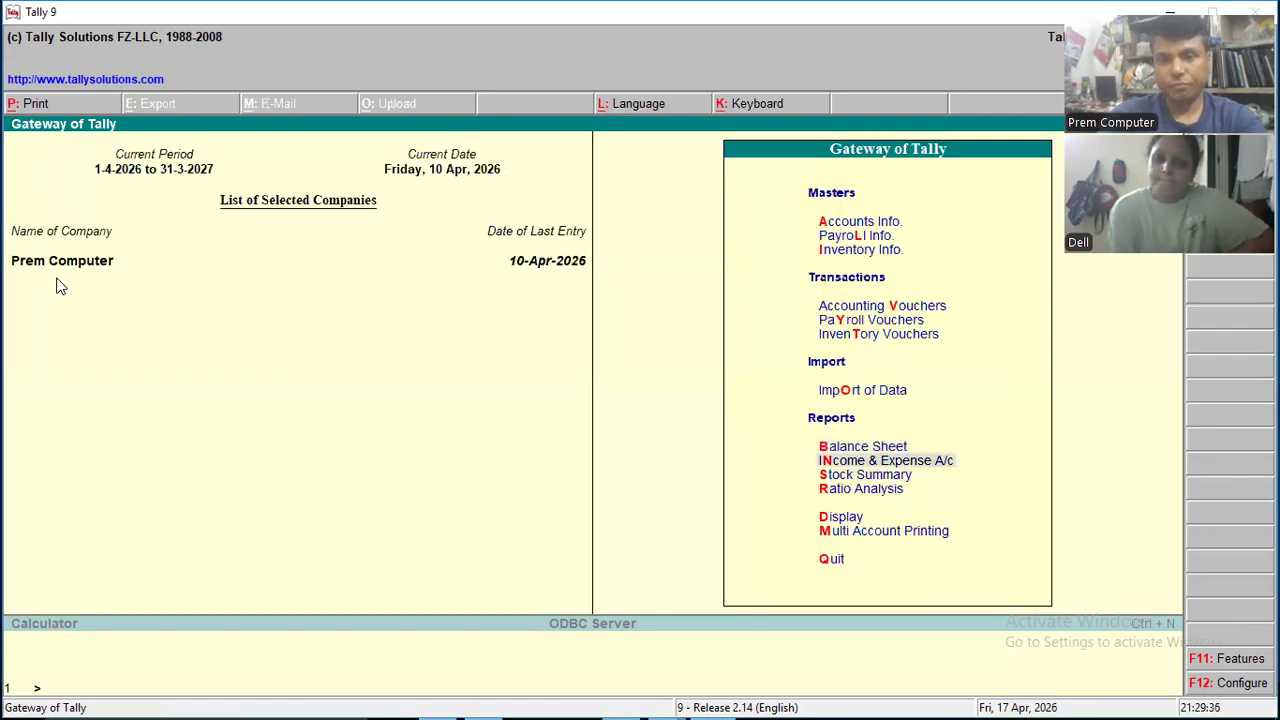
pyautogui.press('Return')
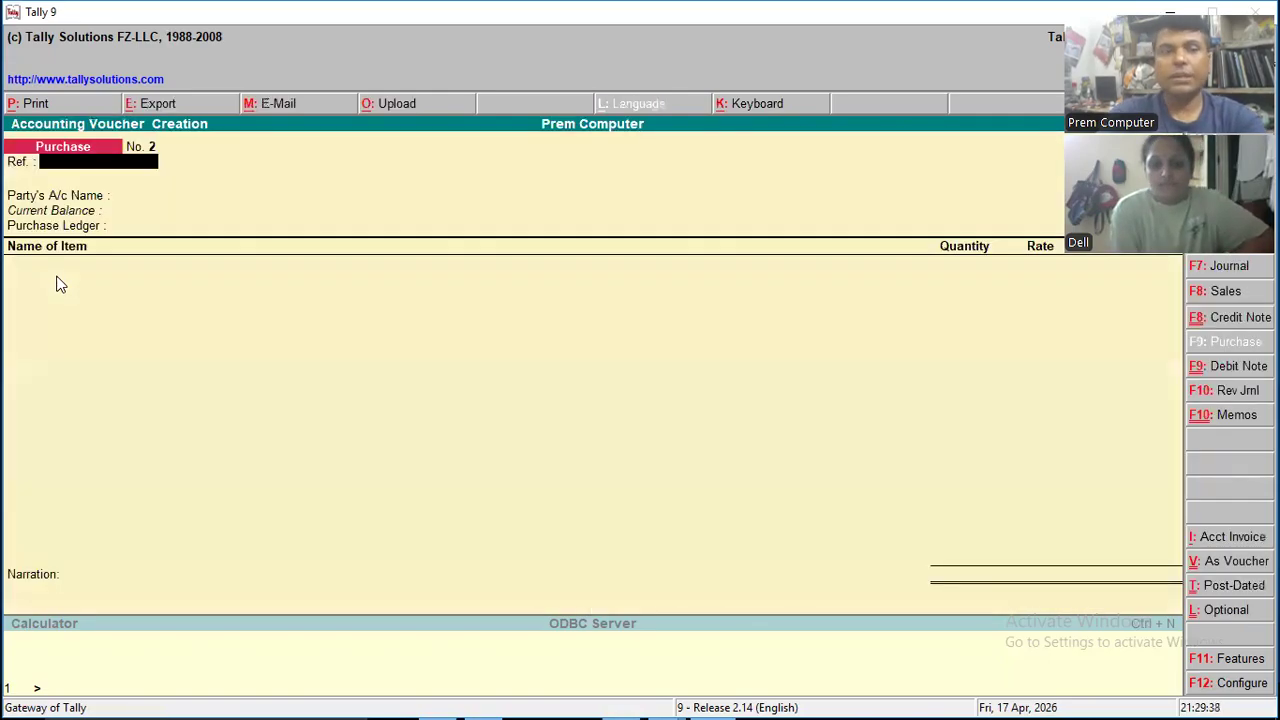
pyautogui.press('F7')
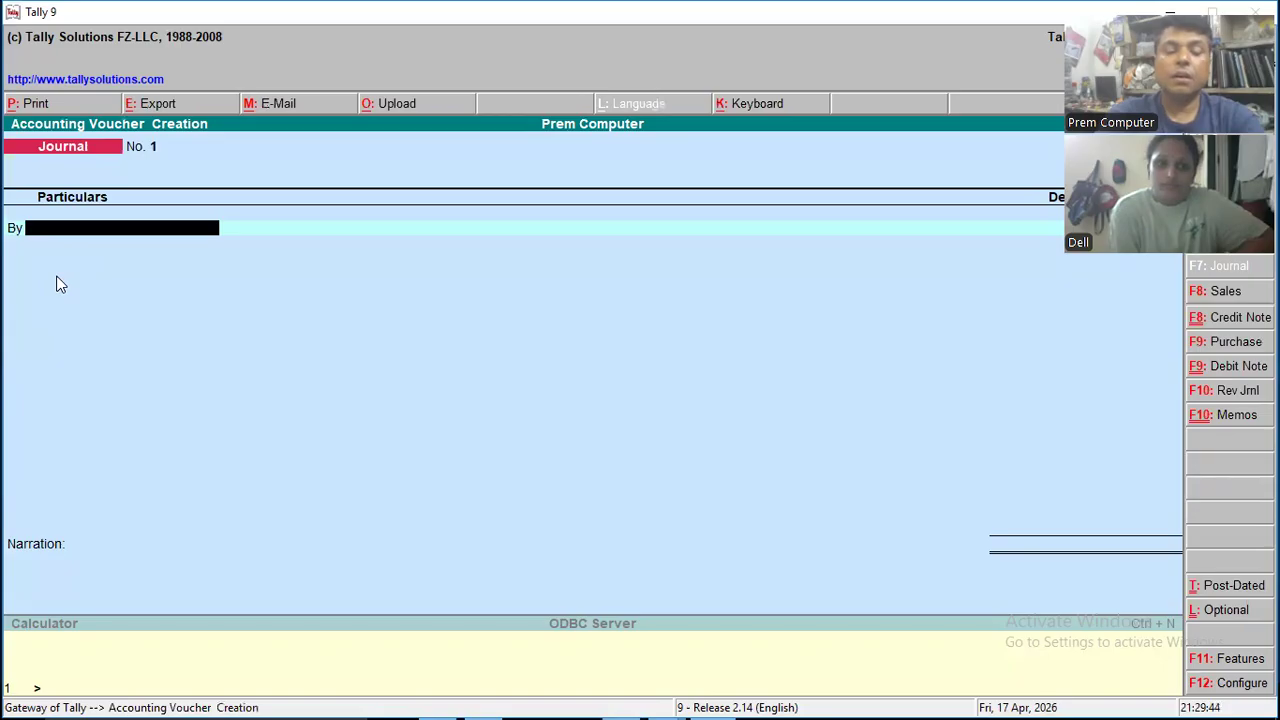
# - Start a new ledger from the journal's debit line, named Tour Package and grouped under Indirect Incomes
pyautogui.hotkey('alt', 'c')
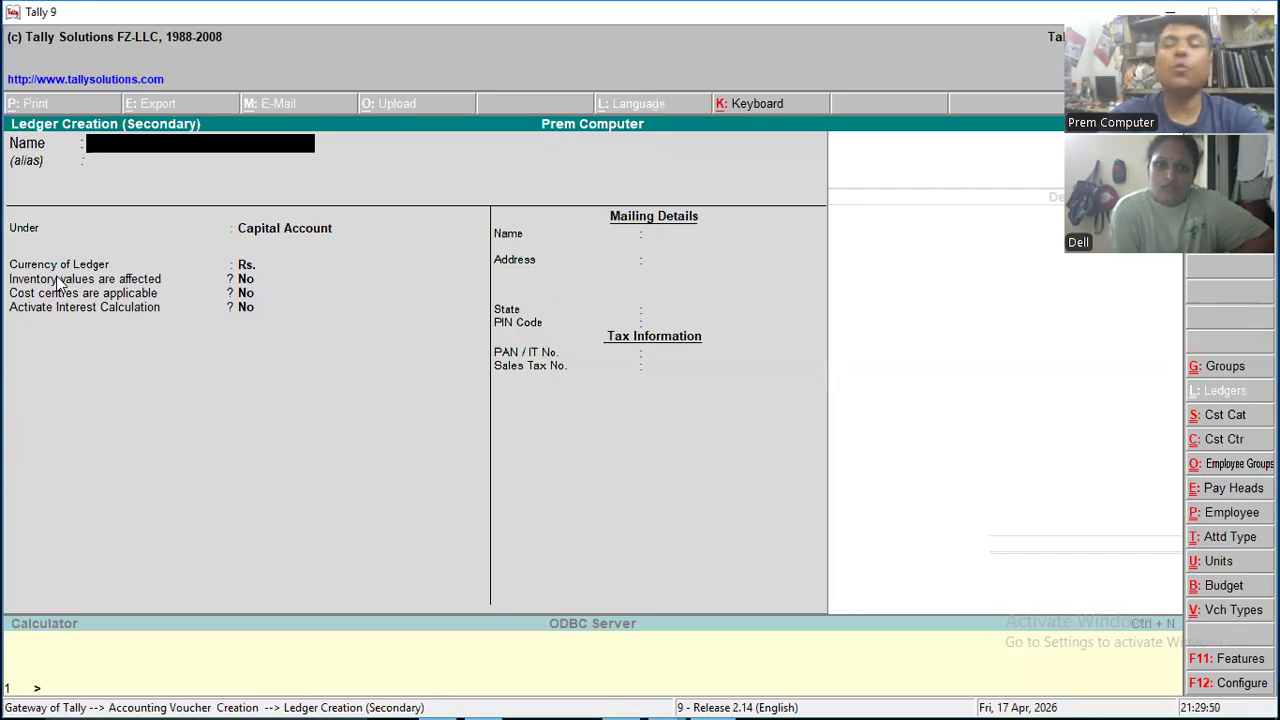
pyautogui.write('Tour')
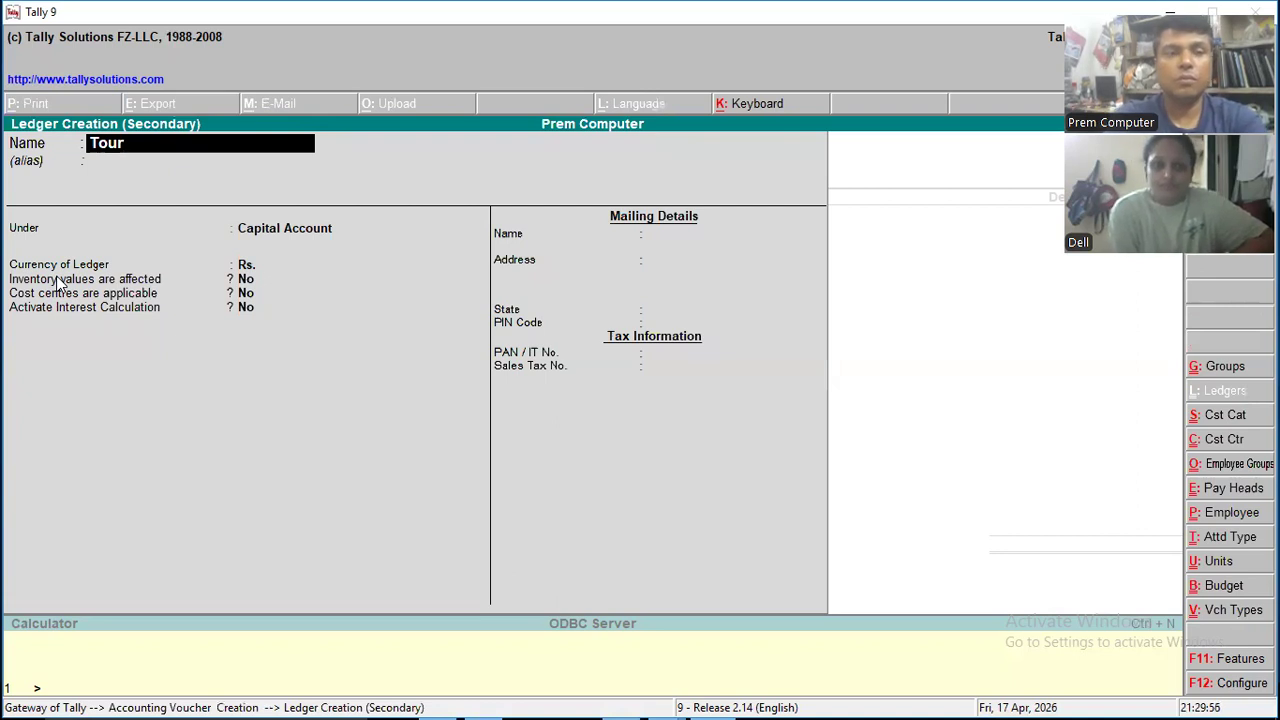
pyautogui.write(' Package')
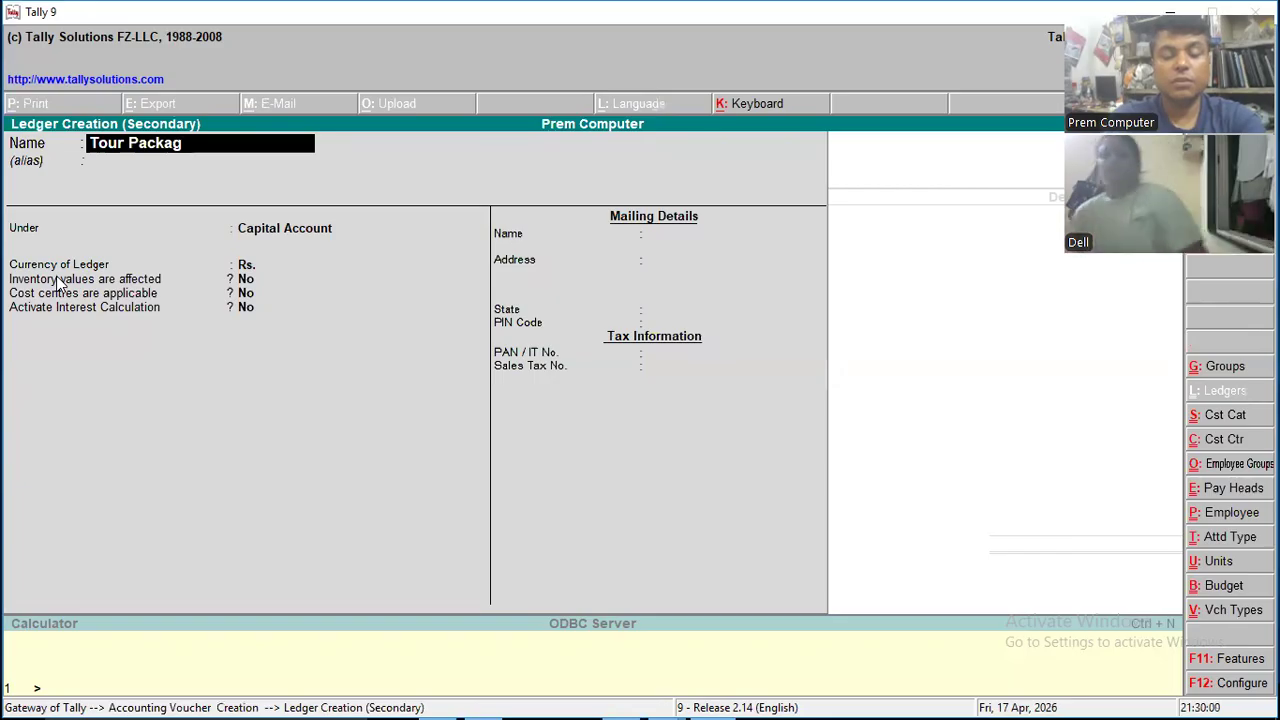
pyautogui.press('Return')
pyautogui.press('Return')
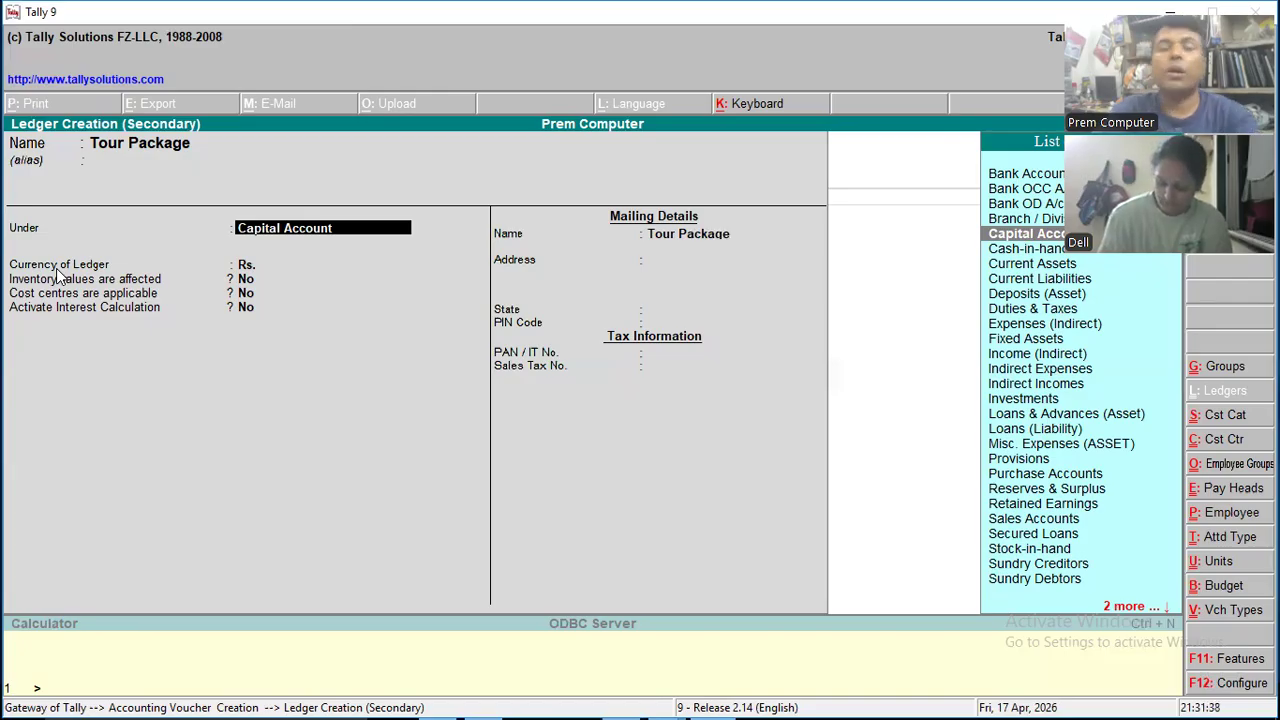
pyautogui.write('Indi')
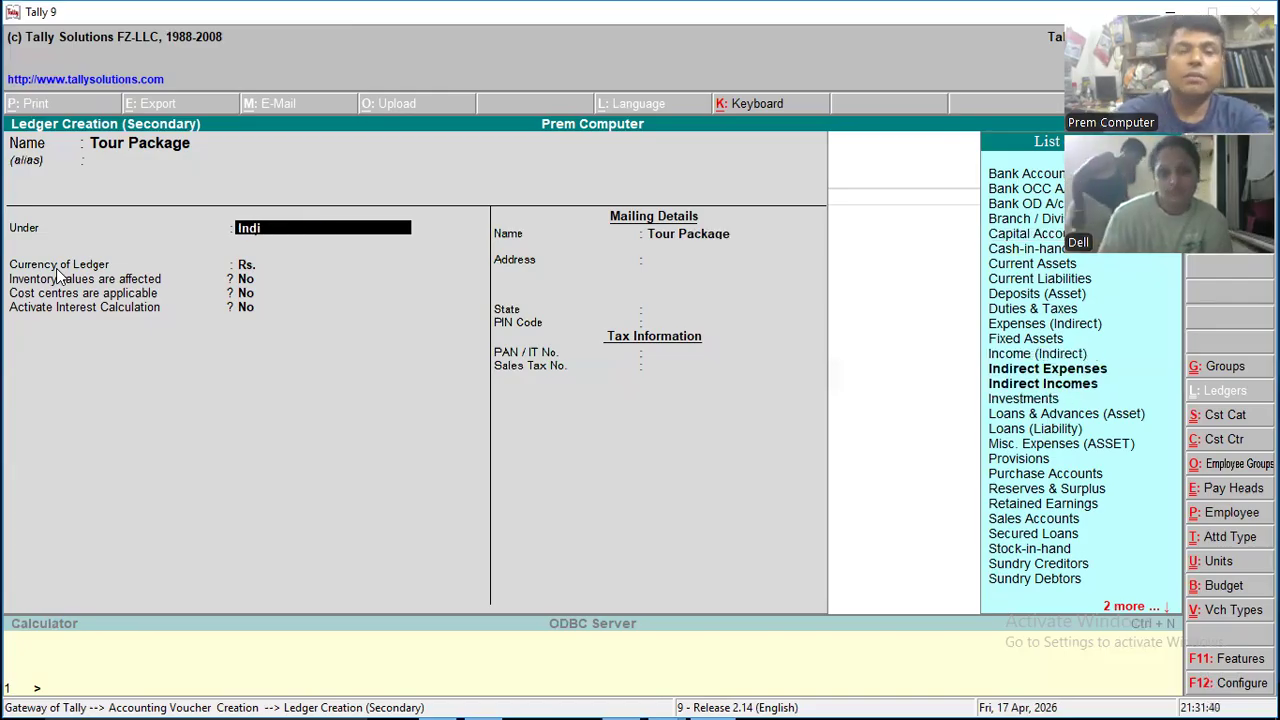
pyautogui.press('Down')
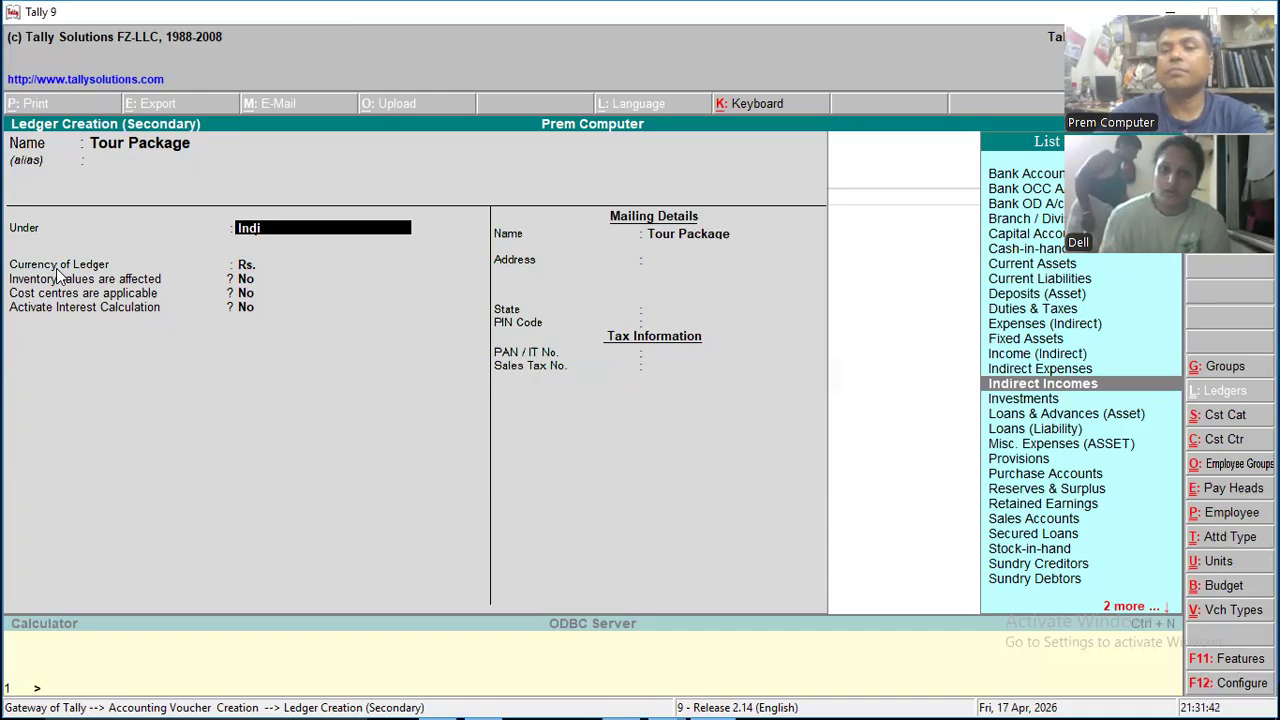
pyautogui.press('Return')
pyautogui.press('Return')
pyautogui.press('Return')
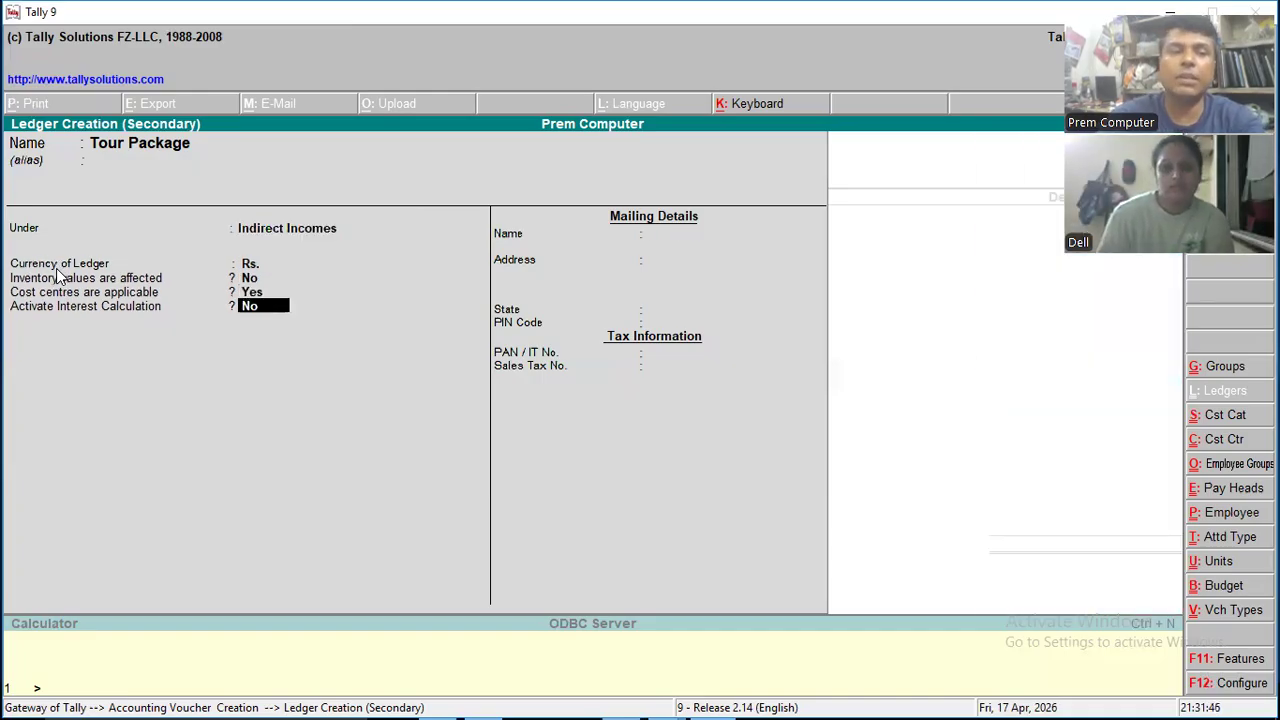
# - Set cost centres to not applicable for the Tour Package ledger and save it
pyautogui.press('Up')
pyautogui.write('n')
pyautogui.press('Return')
pyautogui.press('Return')
pyautogui.press('Return')
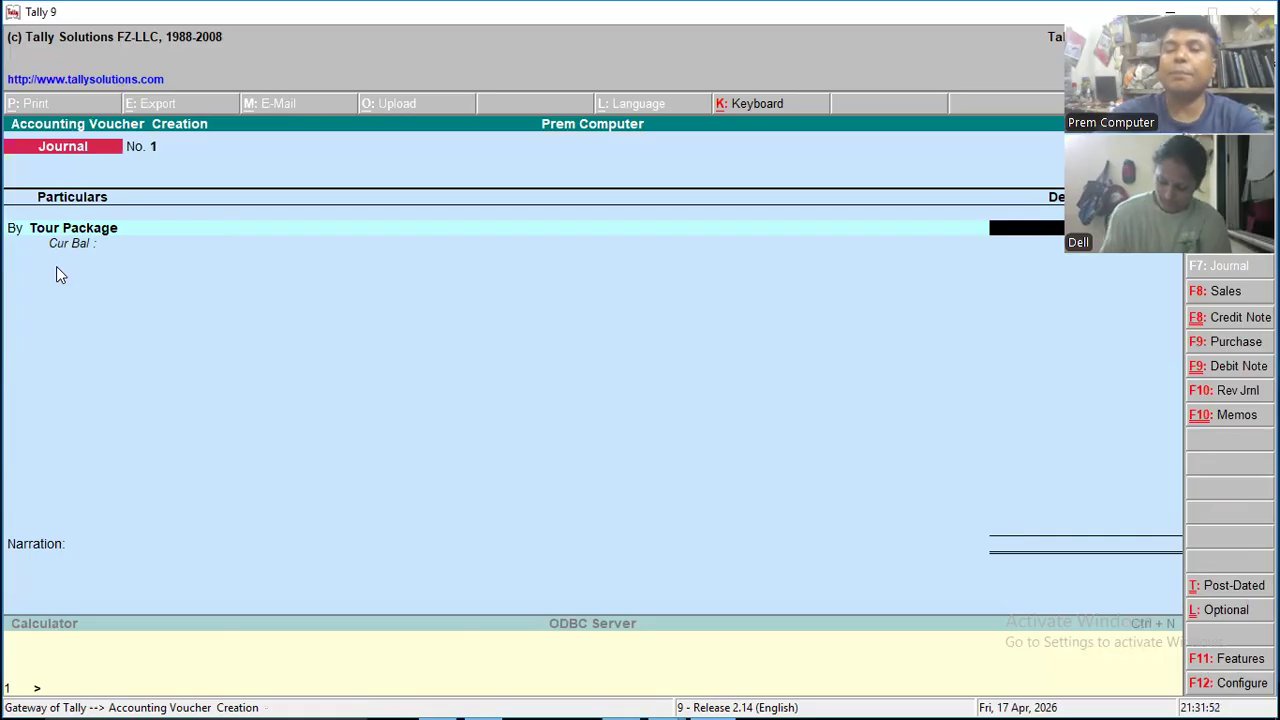
# - Debit Tour Package with 25,000 and look through the ledger list for an account to credit
pyautogui.press('Return')
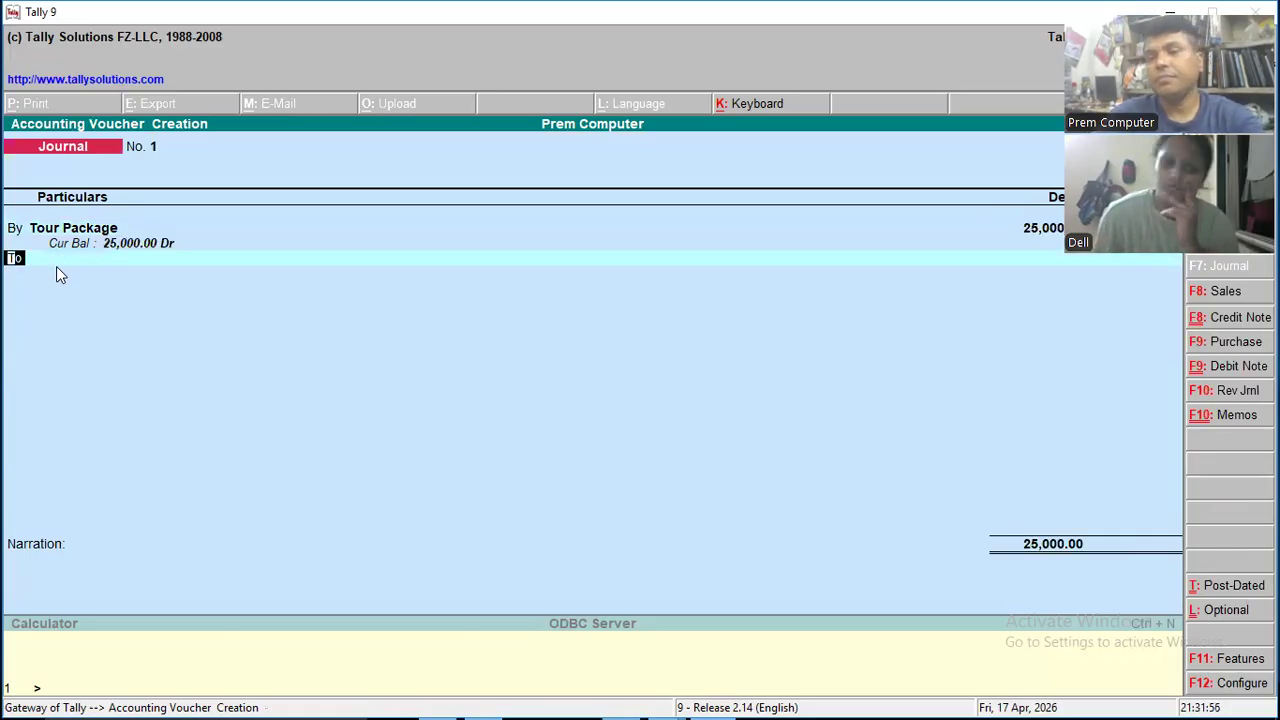
pyautogui.press('Return')
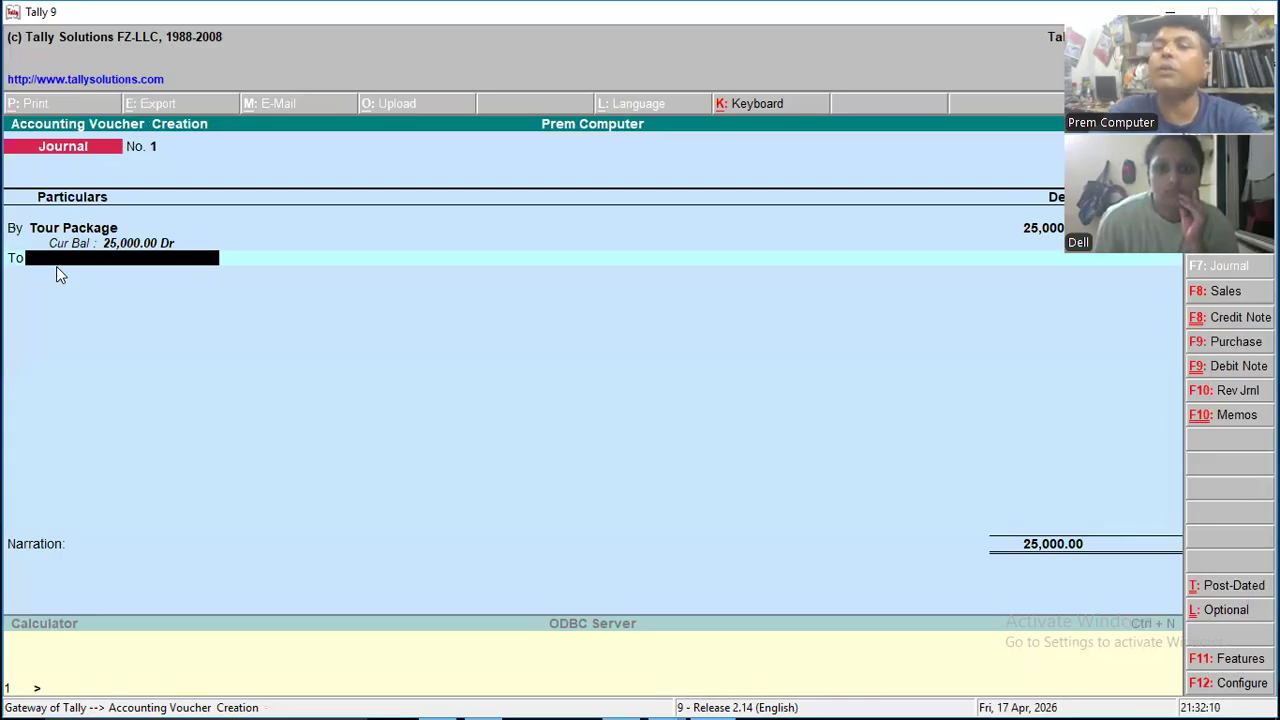
pyautogui.write('C')
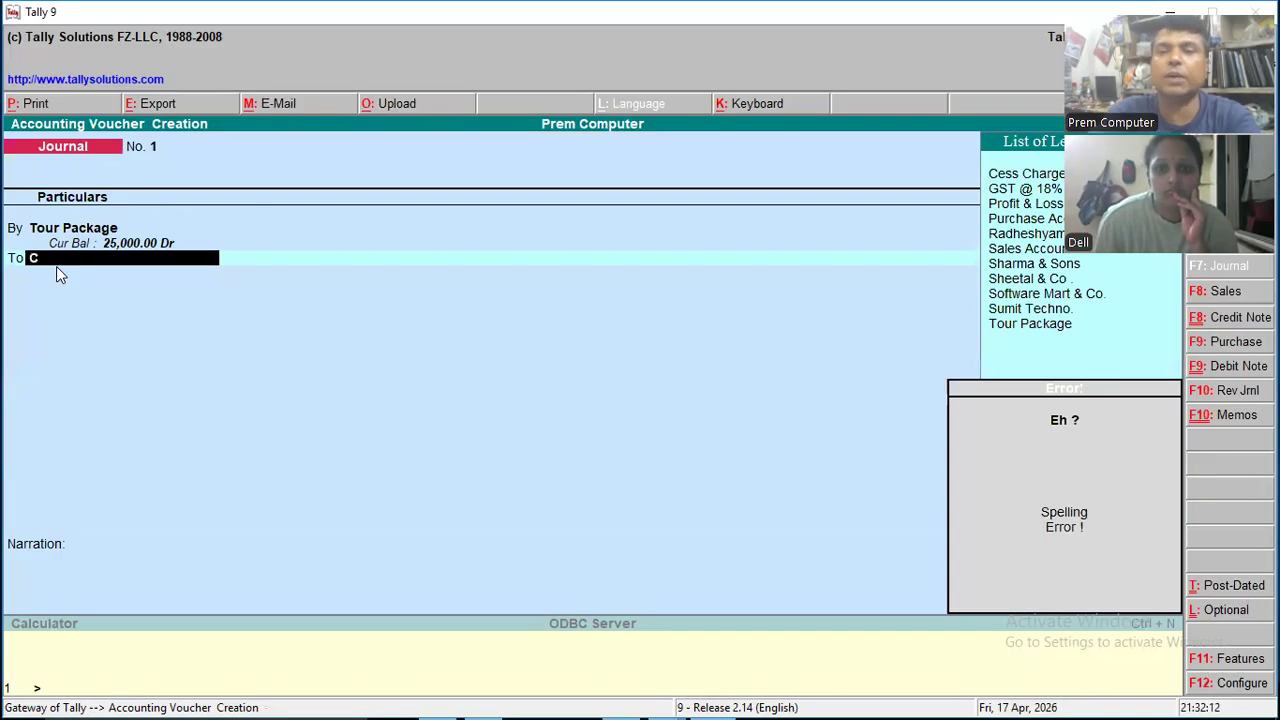
pyautogui.press('Down')
pyautogui.press('Down')
pyautogui.press('Down')
pyautogui.press('Down')
pyautogui.press('Down')
pyautogui.press('Down')
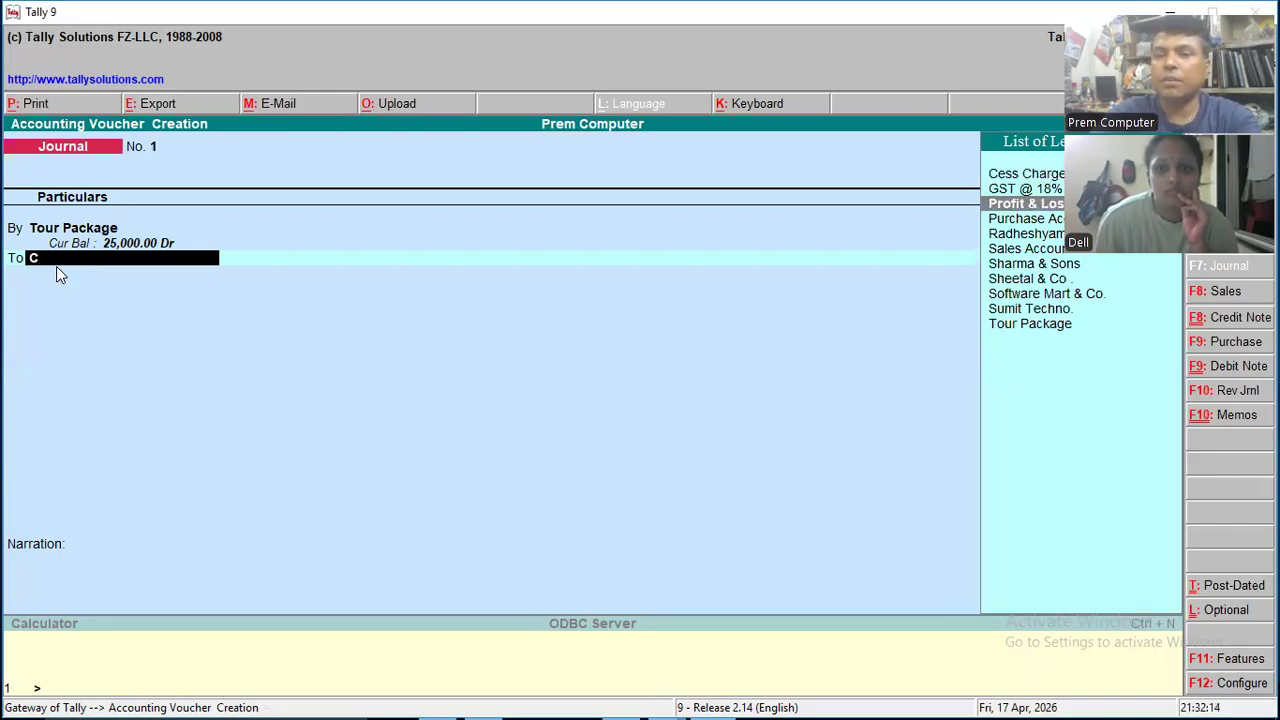
pyautogui.press('Down')
pyautogui.press('Down')
pyautogui.press('Down')
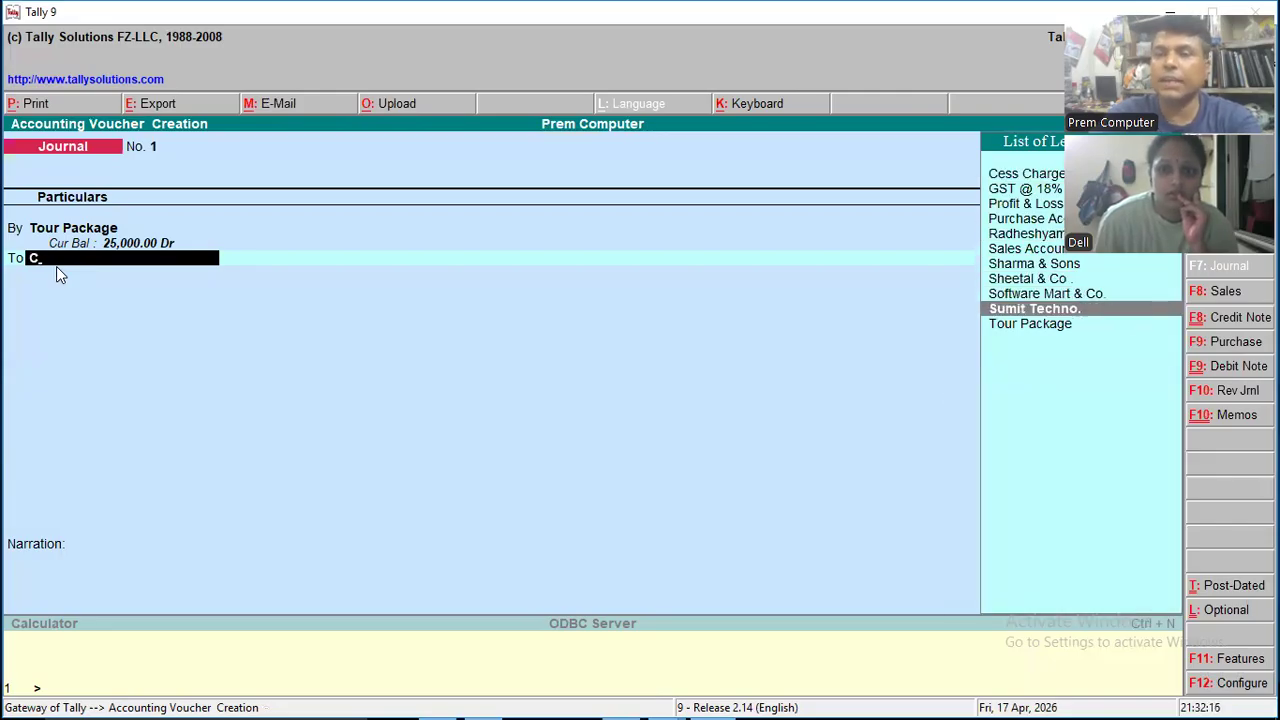
pyautogui.hotkey('alt', 'c')
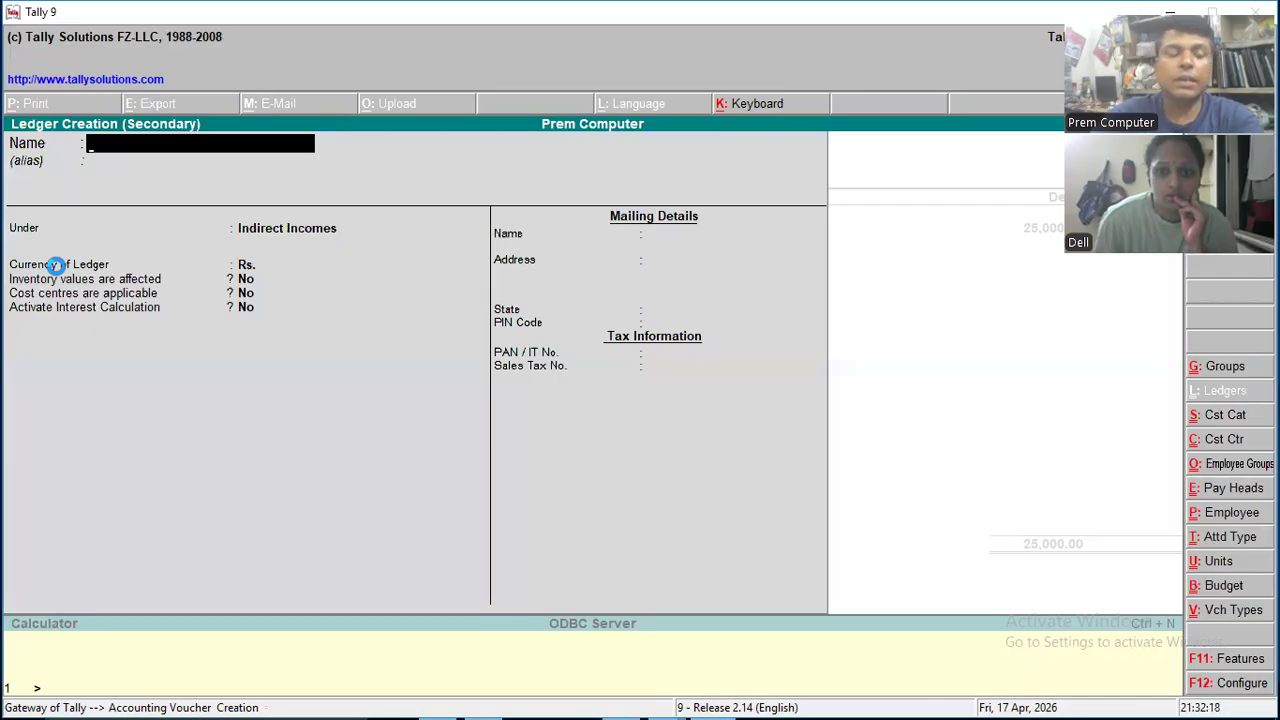
pyautogui.write('Ca')
pyautogui.press('BackSpace')
pyautogui.press('BackSpace')
pyautogui.write('Ban')
pyautogui.press('BackSpace')
pyautogui.press('BackSpace')
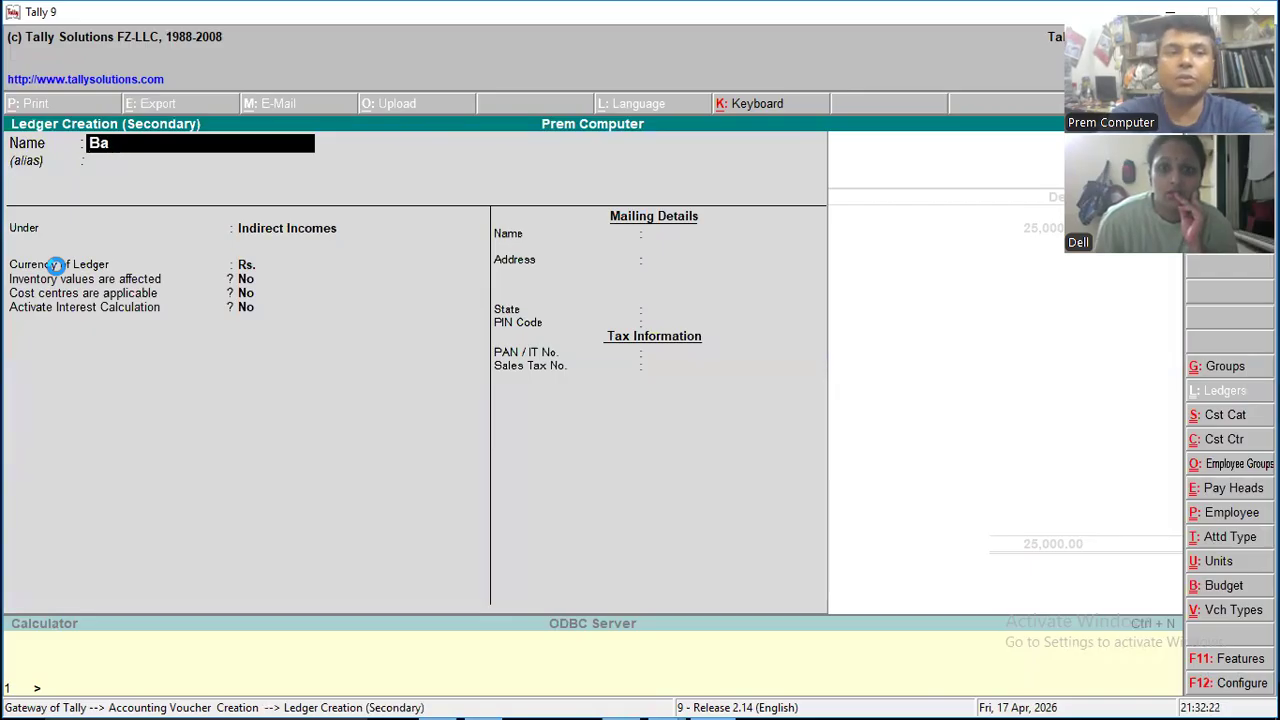
pyautogui.press('BackSpace')
pyautogui.press('Escape')
pyautogui.press('Return')
pyautogui.press('Return')
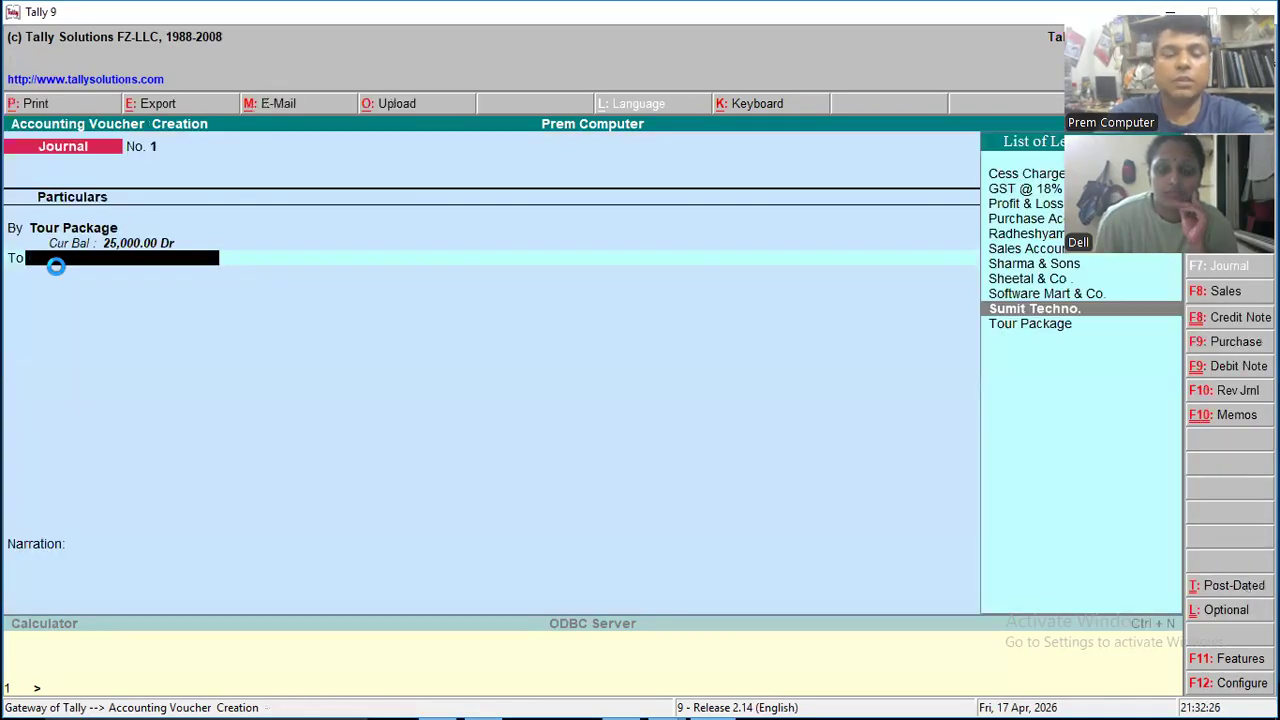
# - Look through the credit ledgers again, abandon the unsaved journal voucher and return to the Gateway of Tally
pyautogui.write('b')
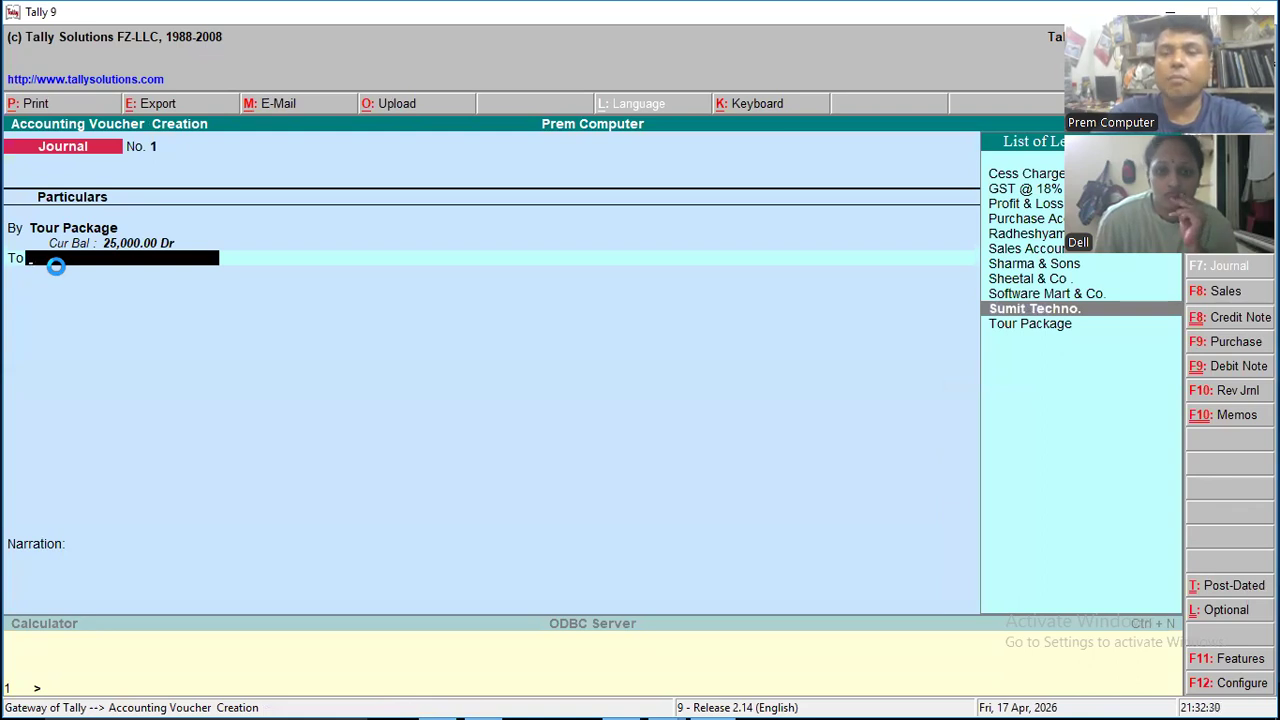
pyautogui.press('Up')
pyautogui.press('Up')
pyautogui.press('Up')
pyautogui.press('Up')
pyautogui.press('Up')
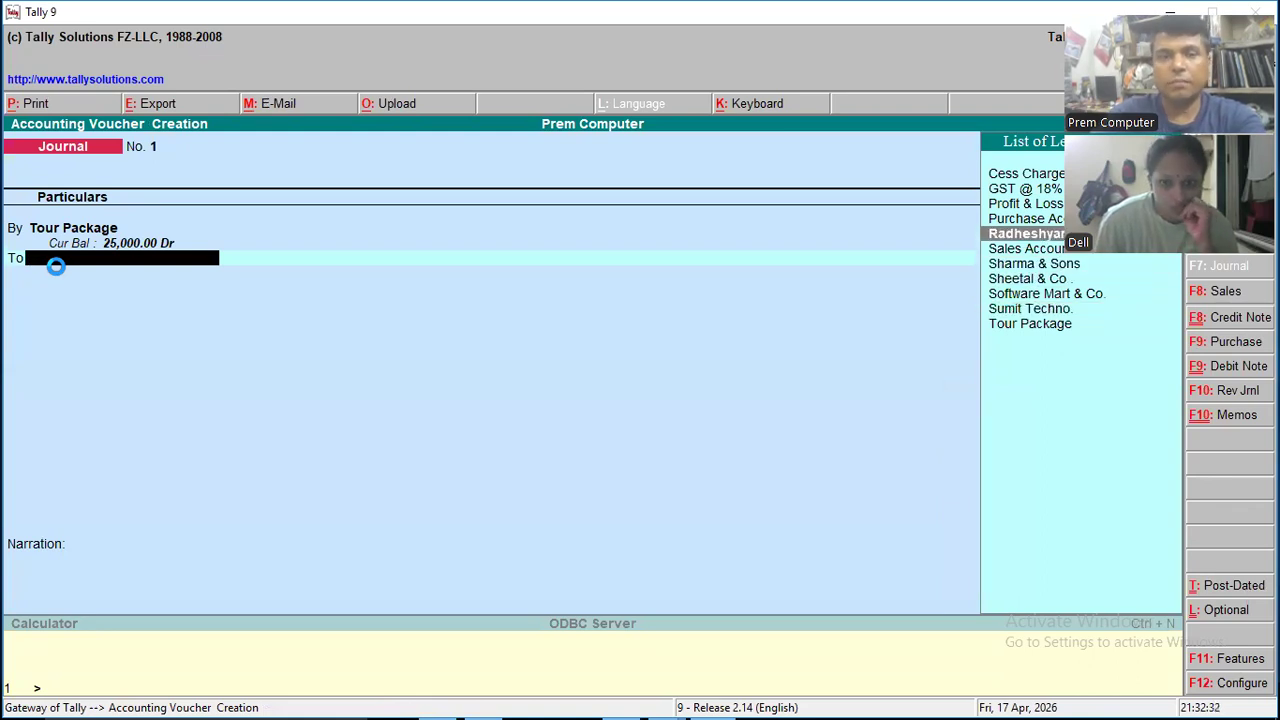
pyautogui.hotkey('alt', 'c')
pyautogui.press('Escape')
pyautogui.press('Return')
pyautogui.press('Escape')
pyautogui.press('Return')
pyautogui.press('Escape')
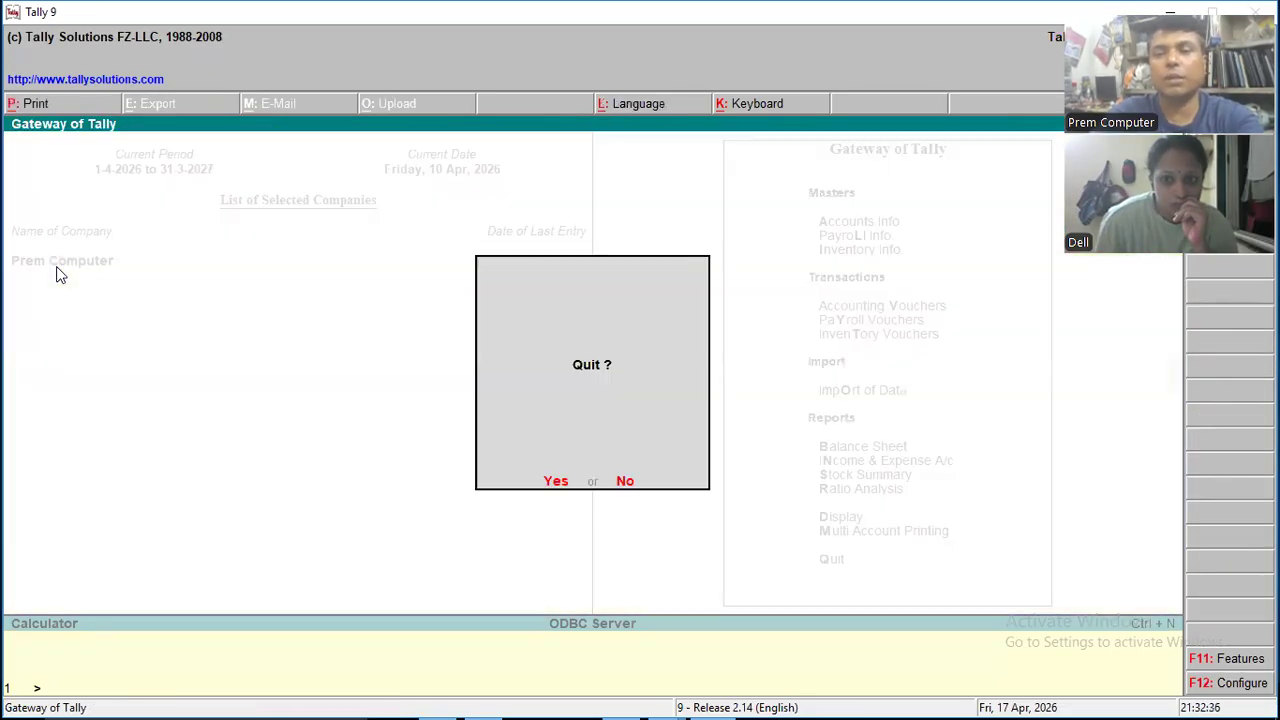
pyautogui.press('Escape')
pyautogui.press('Down')
pyautogui.press('Down')
pyautogui.press('Up')
pyautogui.press('Up')
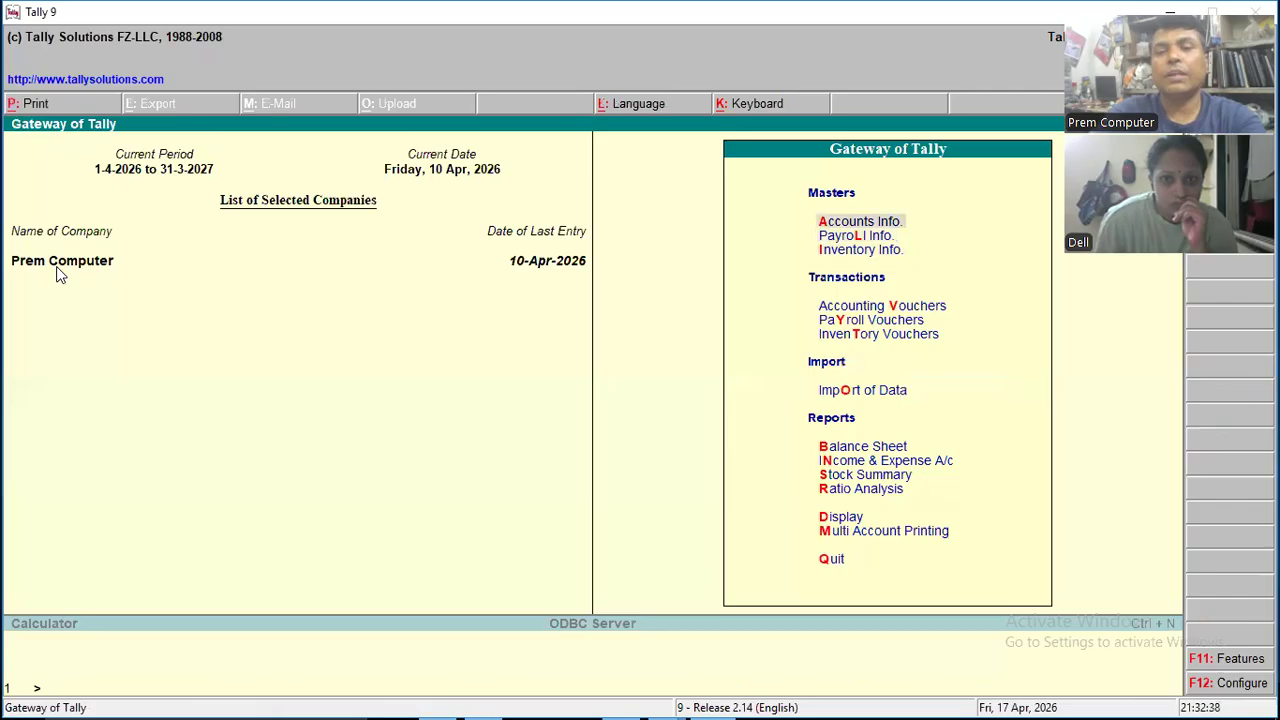
pyautogui.press('Return')
pyautogui.press('Down')
pyautogui.press('Return')
pyautogui.press('Down')
pyautogui.press('Down')
pyautogui.press('Down')
pyautogui.press('Return')
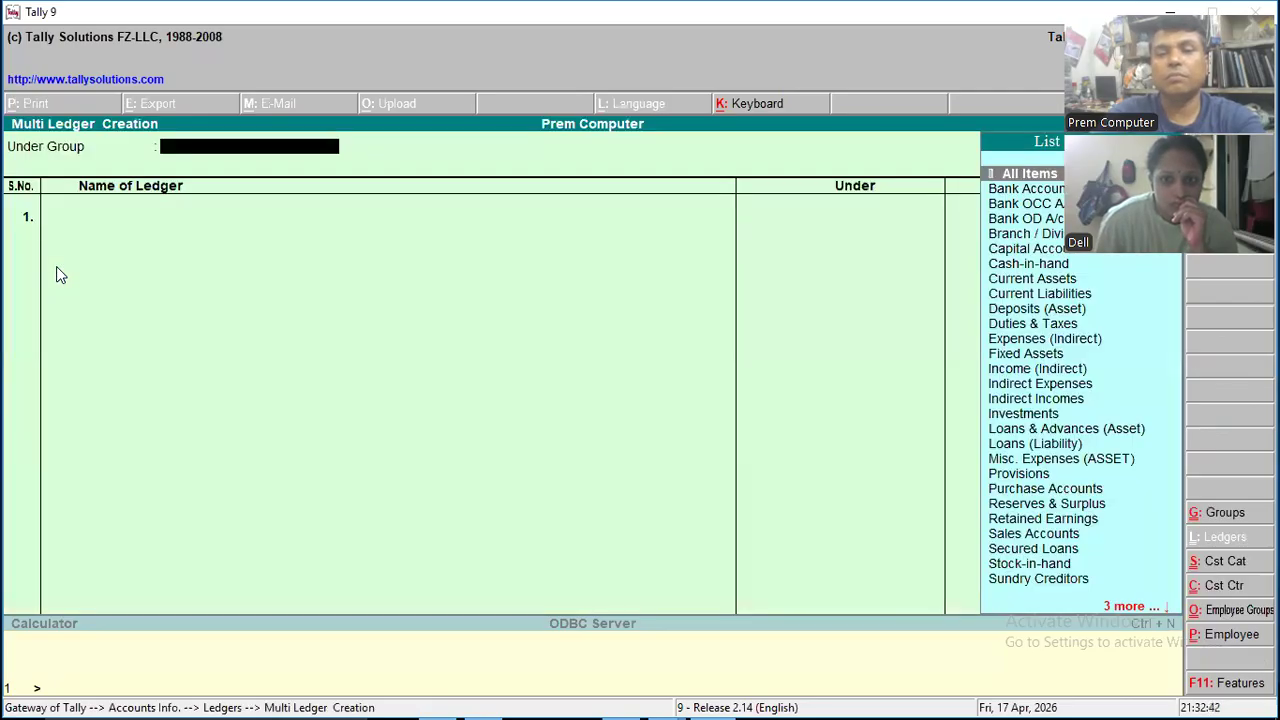
pyautogui.press('Escape')
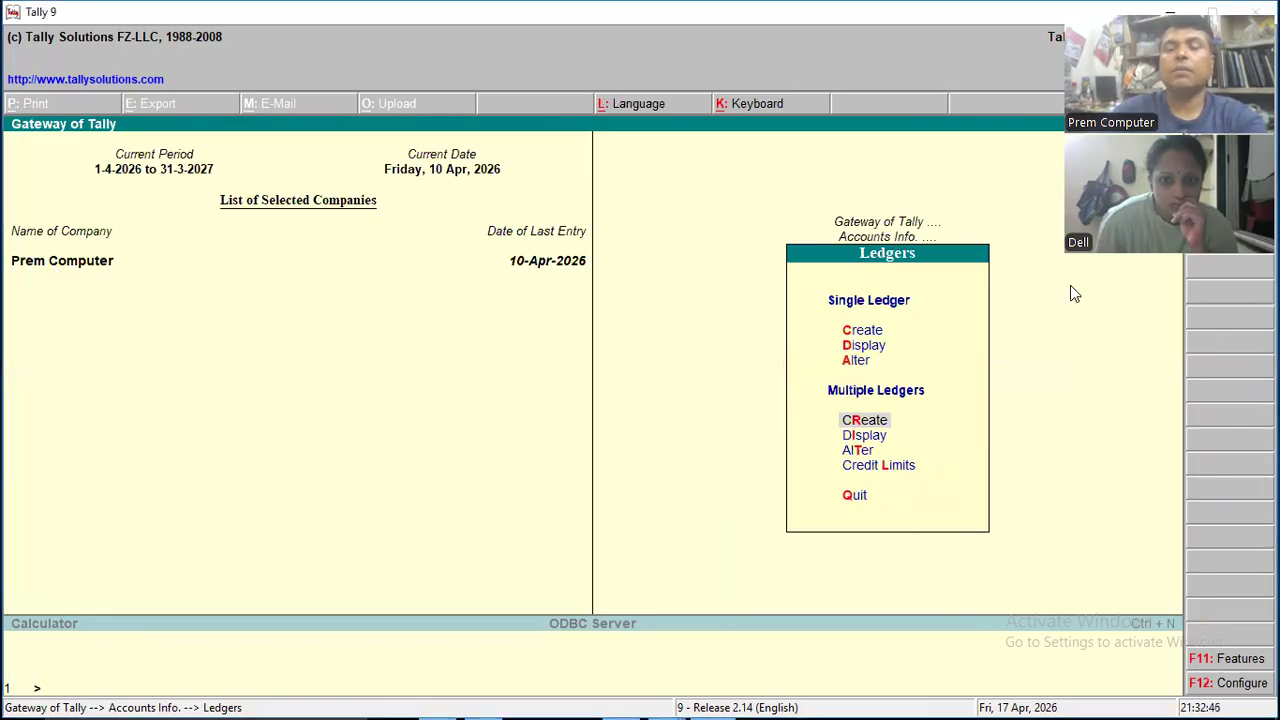
# - Display the existing ledgers available for single ledger alteration, check for bank and cash accounts, and return to the Gateway
pyautogui.press('Up')
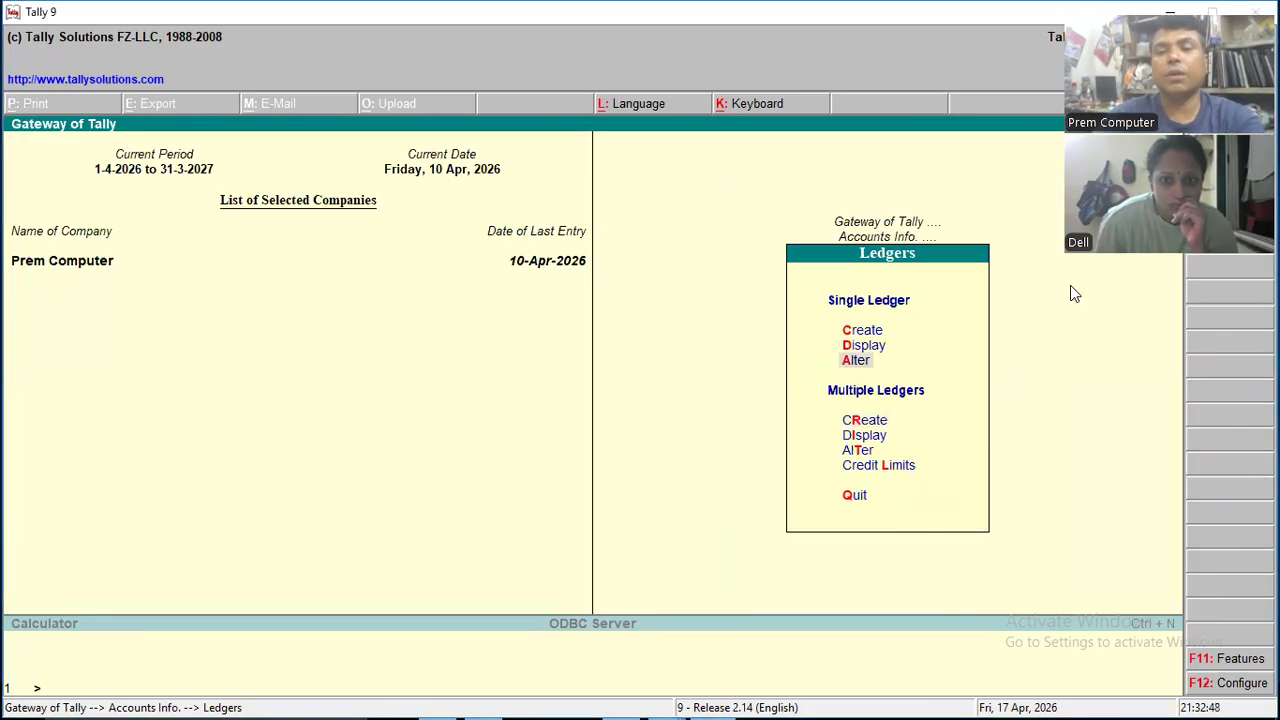
pyautogui.press('Return')
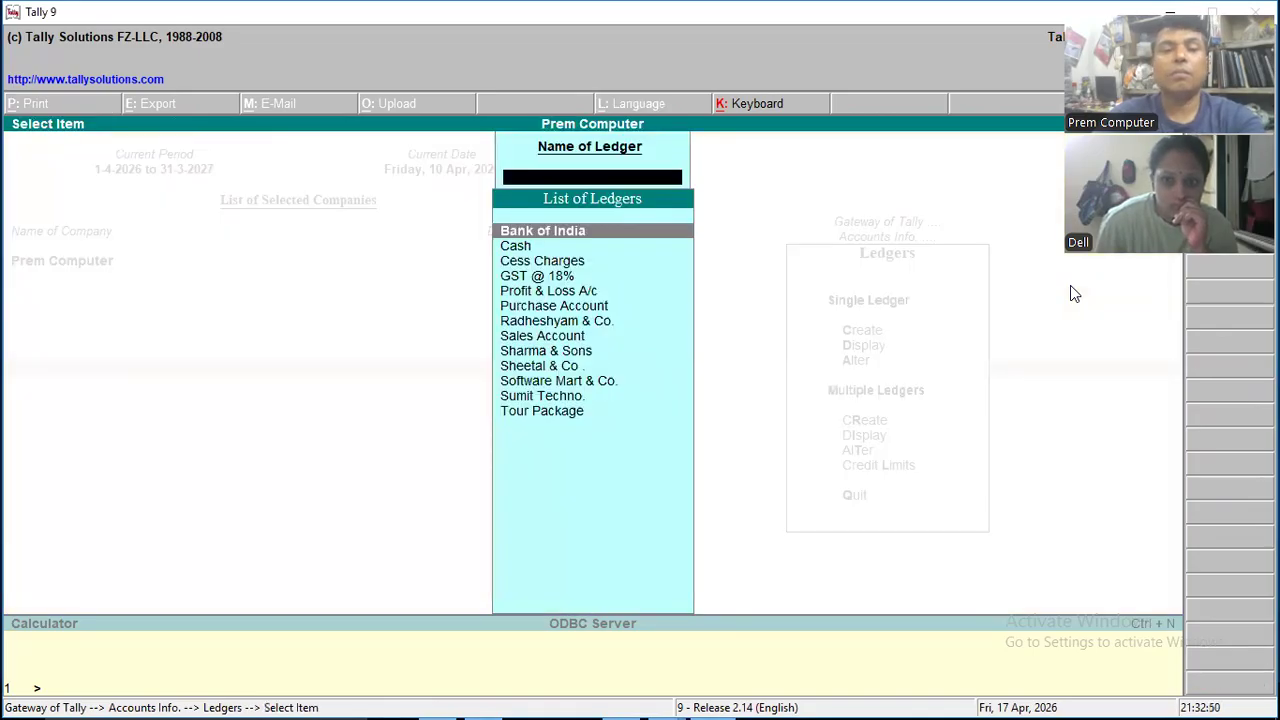
pyautogui.press('Down')
pyautogui.press('Down')
pyautogui.press('Up')
pyautogui.press('Up')
pyautogui.press('Escape')
pyautogui.press('Escape')
pyautogui.press('Escape')
pyautogui.press('Escape')
# - Open a new Journal voucher and choose Tour Package as the ledger on the debit line
pyautogui.press('Down')
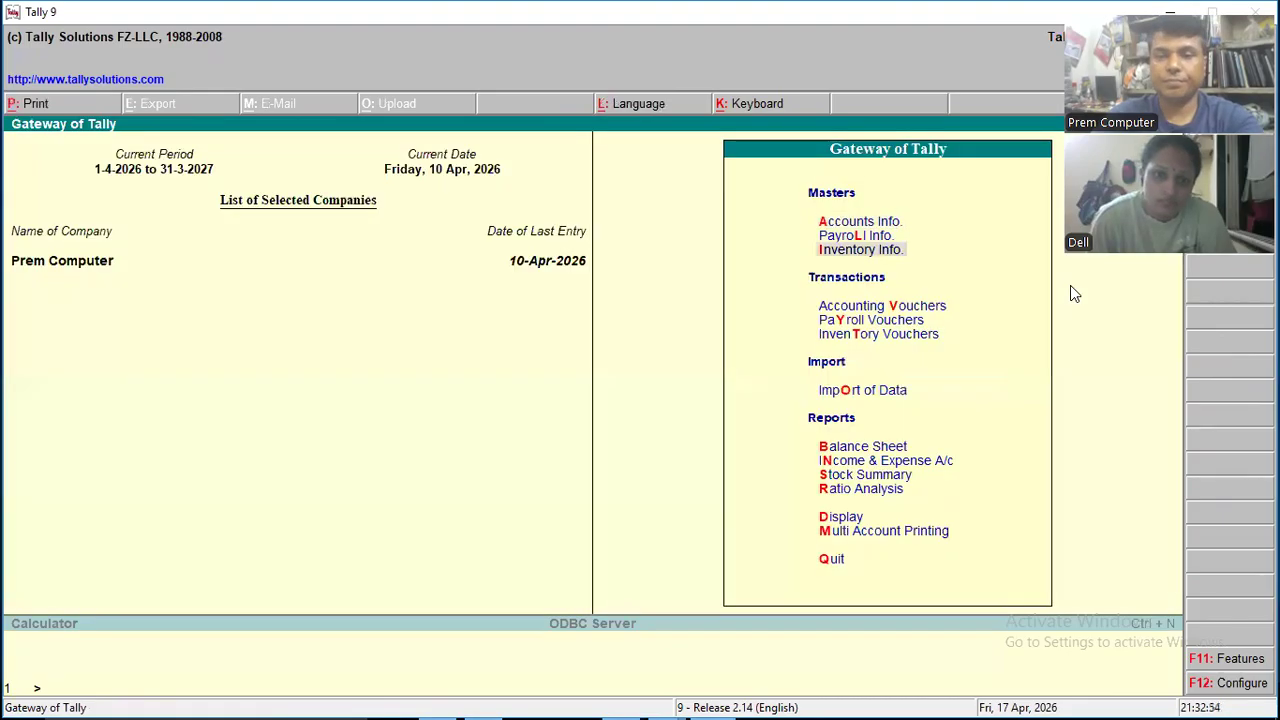
pyautogui.press('Down')
pyautogui.press('Return')
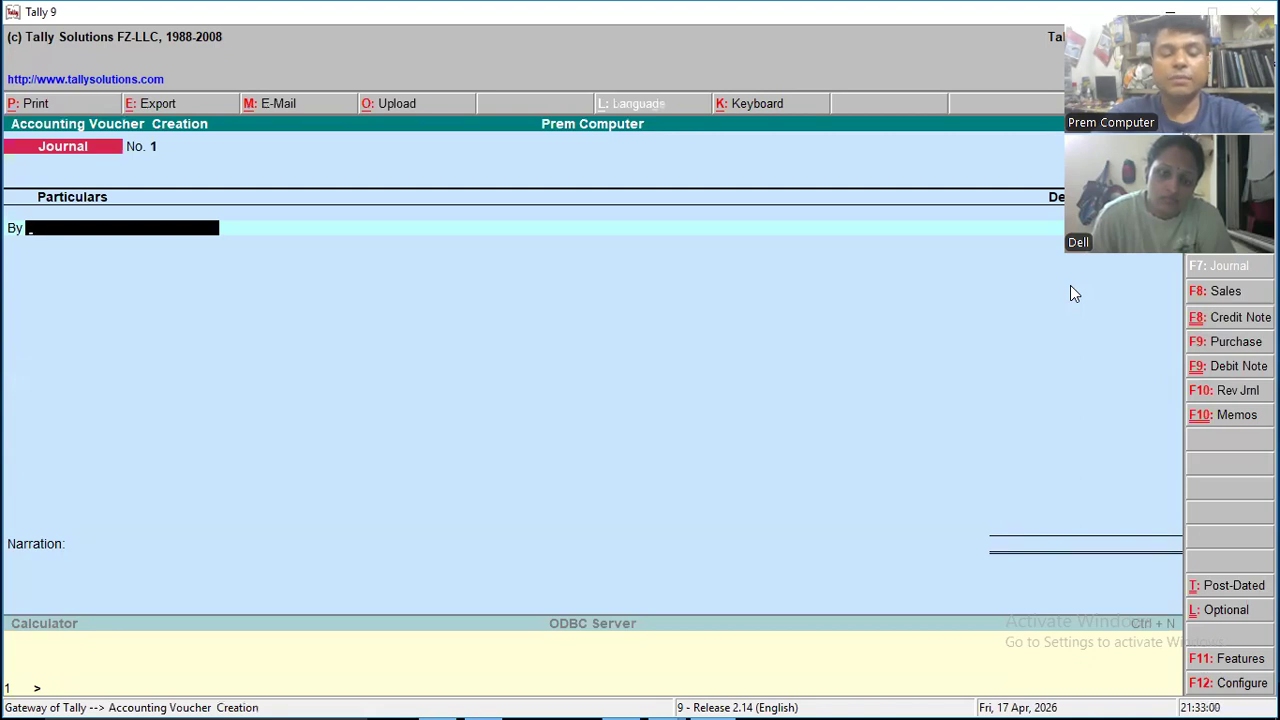
pyautogui.press('space')
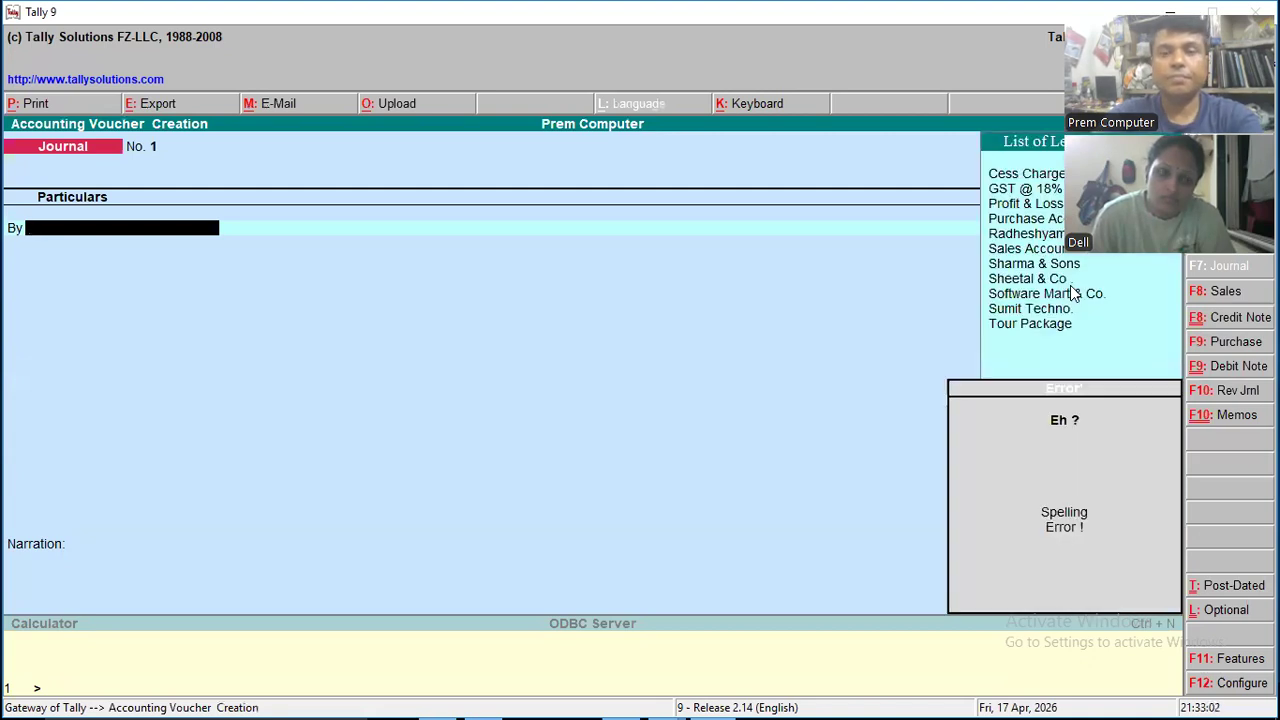
pyautogui.press('Down')
pyautogui.press('Down')
pyautogui.press('Down')
pyautogui.press('Down')
pyautogui.press('Down')
pyautogui.press('Down')
pyautogui.press('Down')
pyautogui.press('Down')
pyautogui.press('Down')
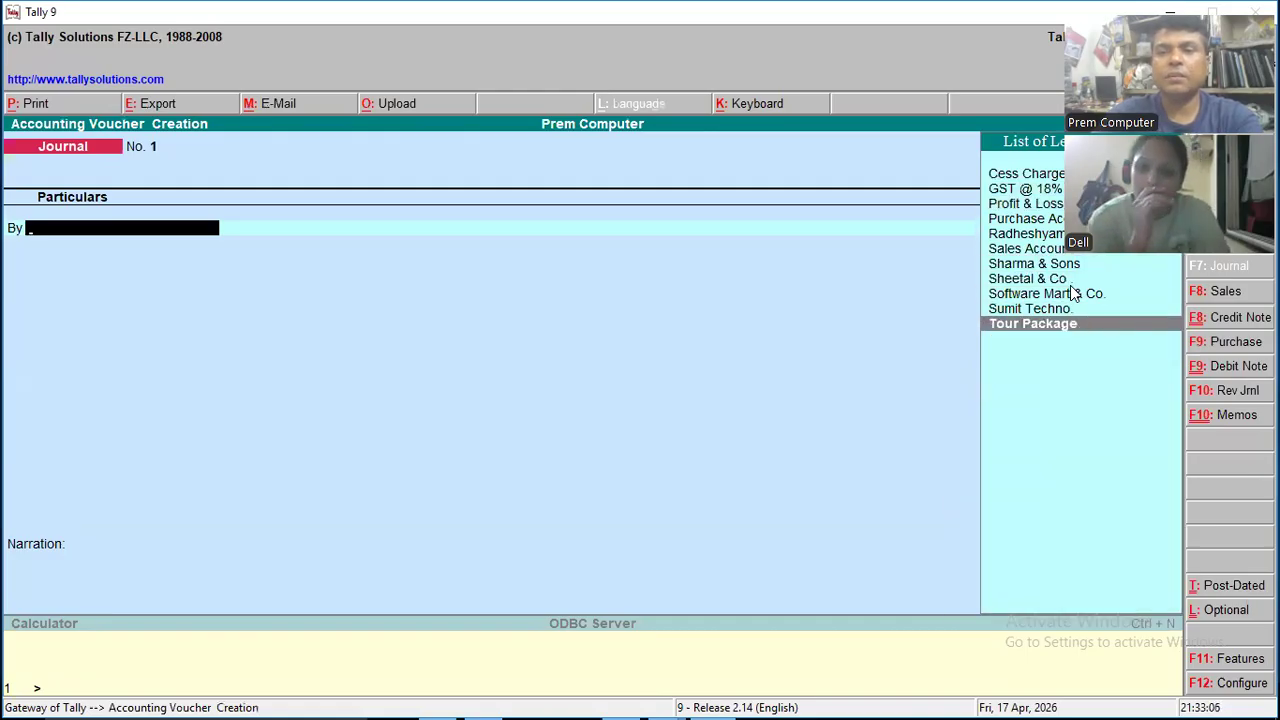
pyautogui.press('Return')
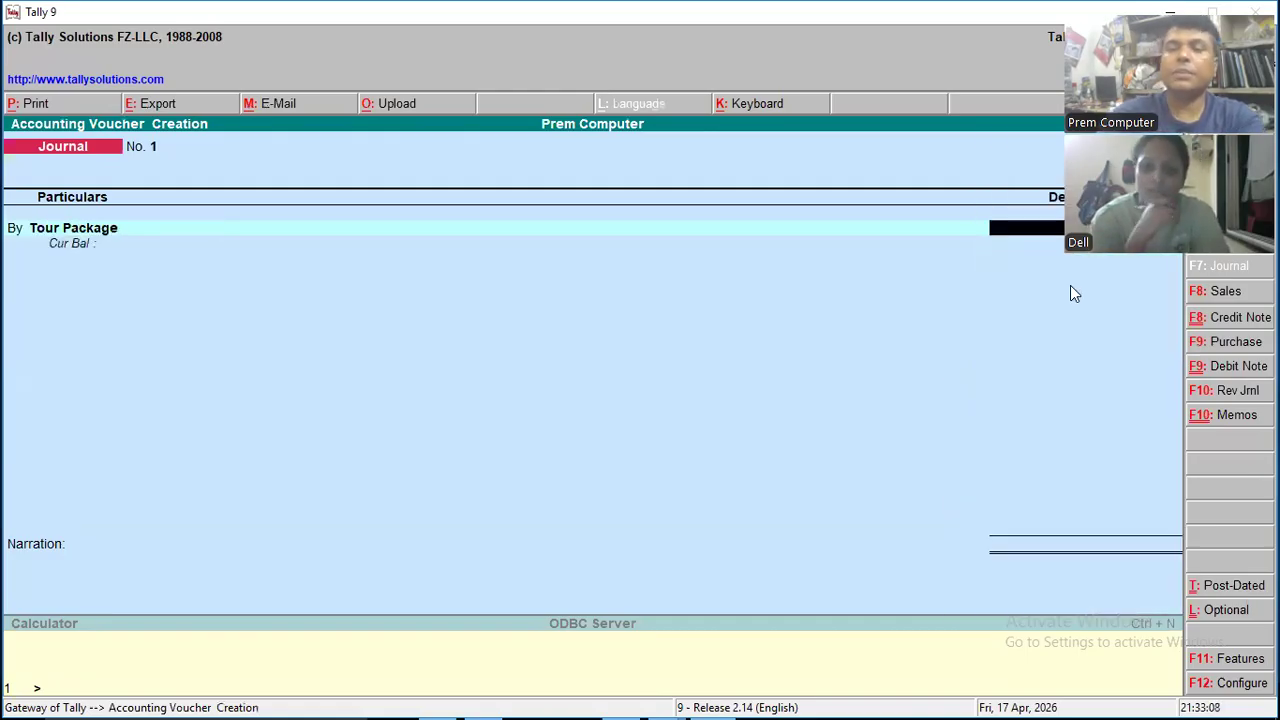
# - Enter 25,000 as the debit amount for Tour Package in the journal voucher
pyautogui.press('BackSpace')
pyautogui.press('BackSpace')
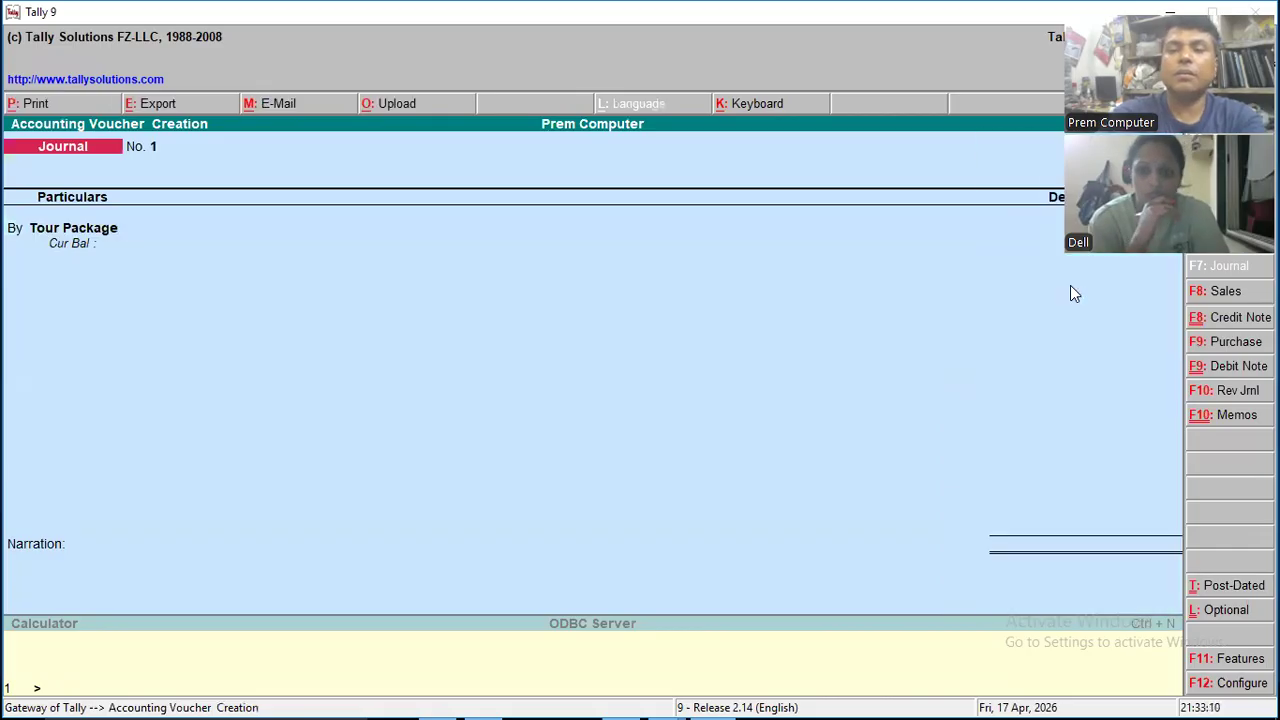
pyautogui.press('Return')
pyautogui.press('Return')
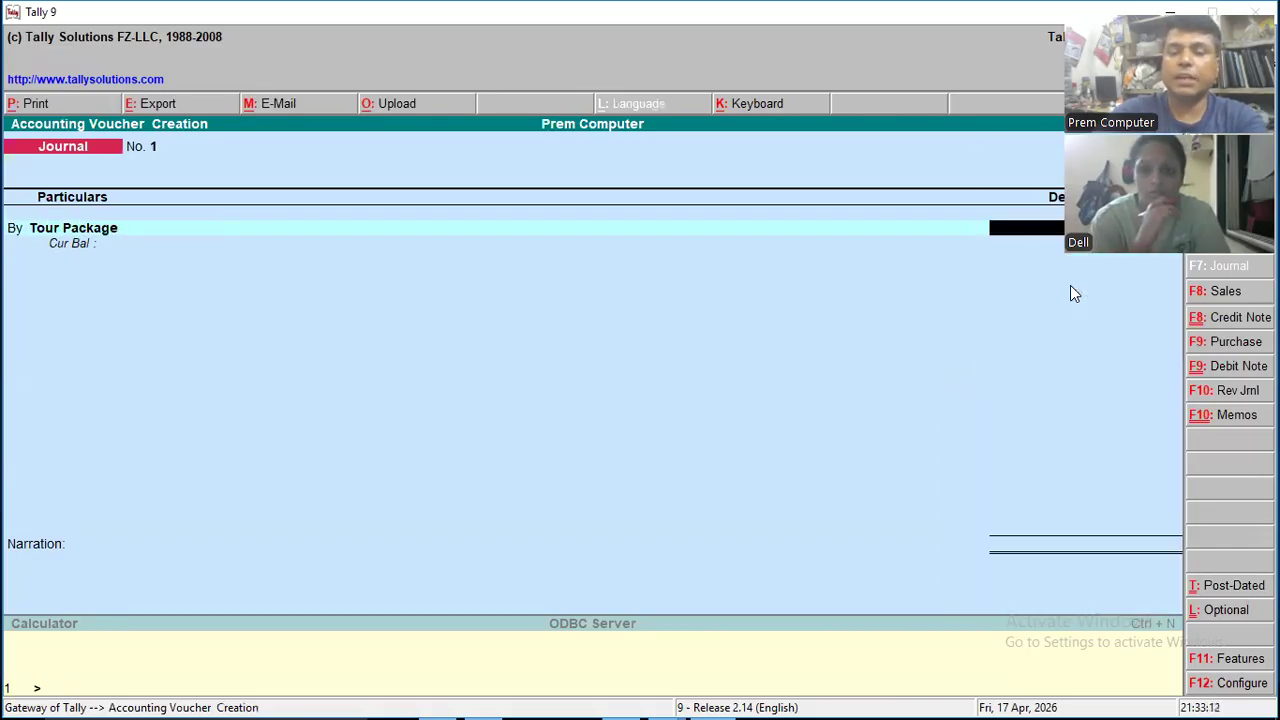
pyautogui.write('25000')
# - Choose Sheetal & Co. as the ledger on the credit line of the journal voucher
pyautogui.press('Return')
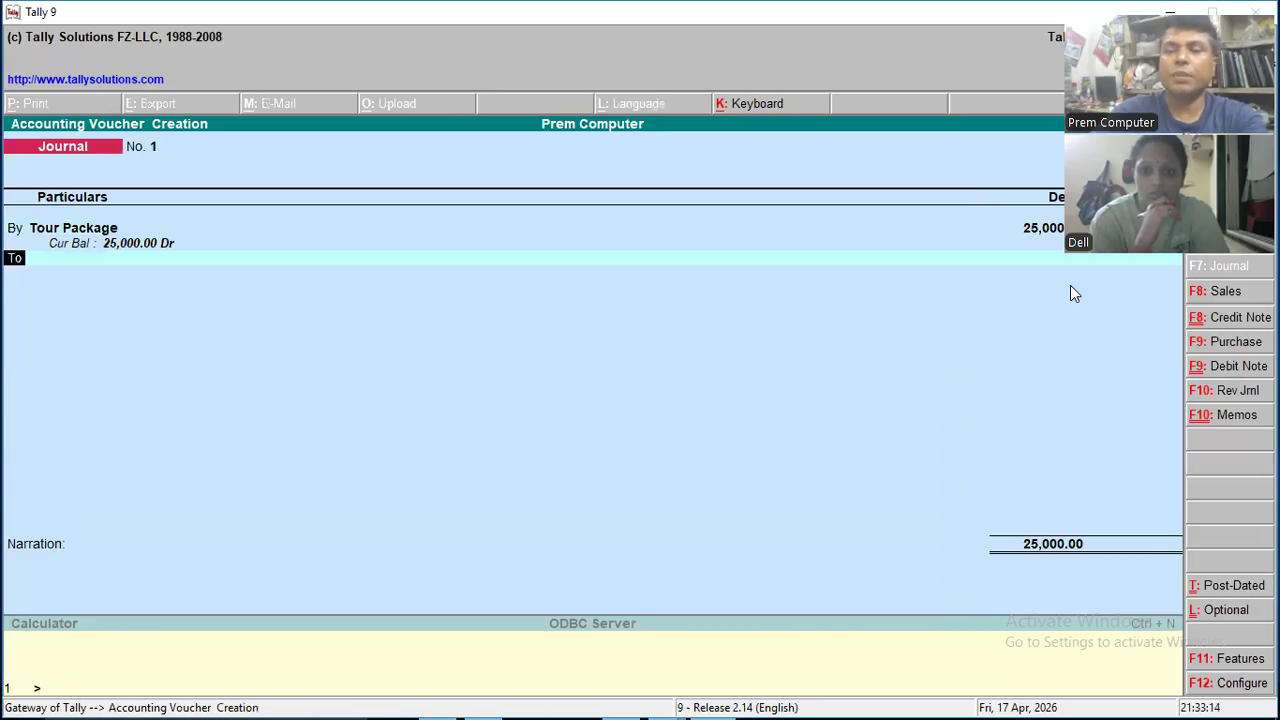
pyautogui.press('Return')
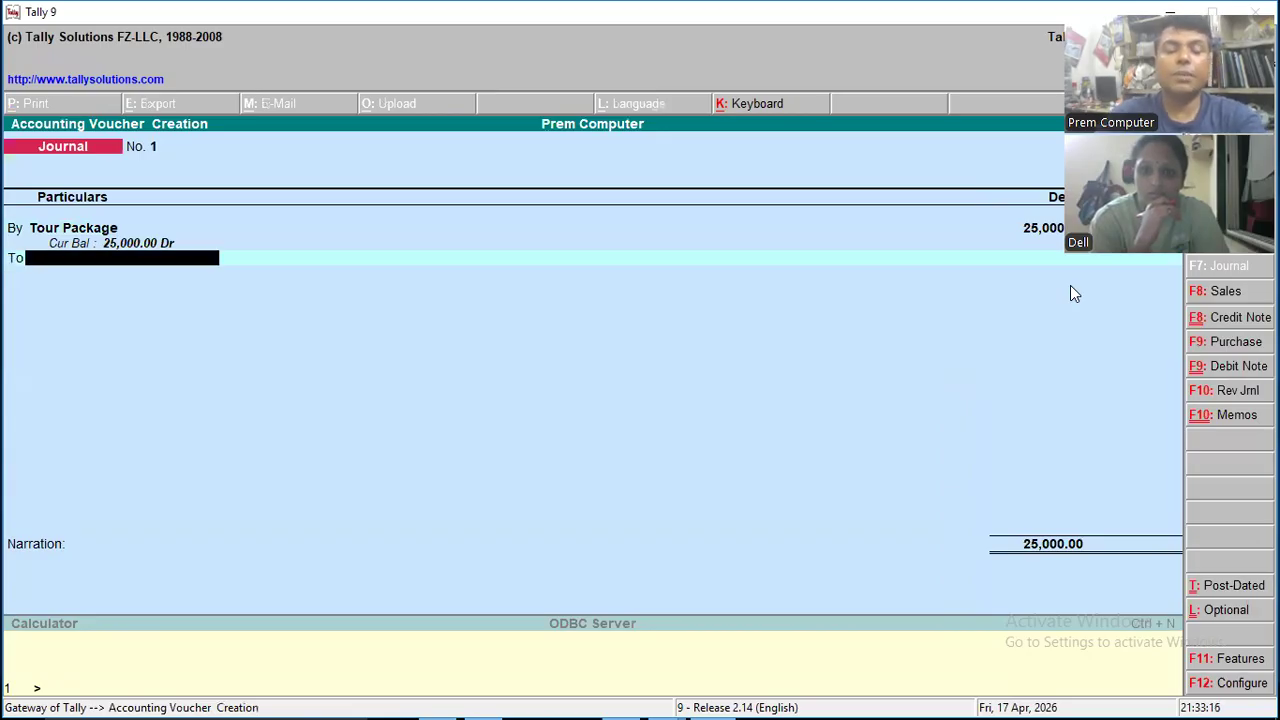
pyautogui.write('C')
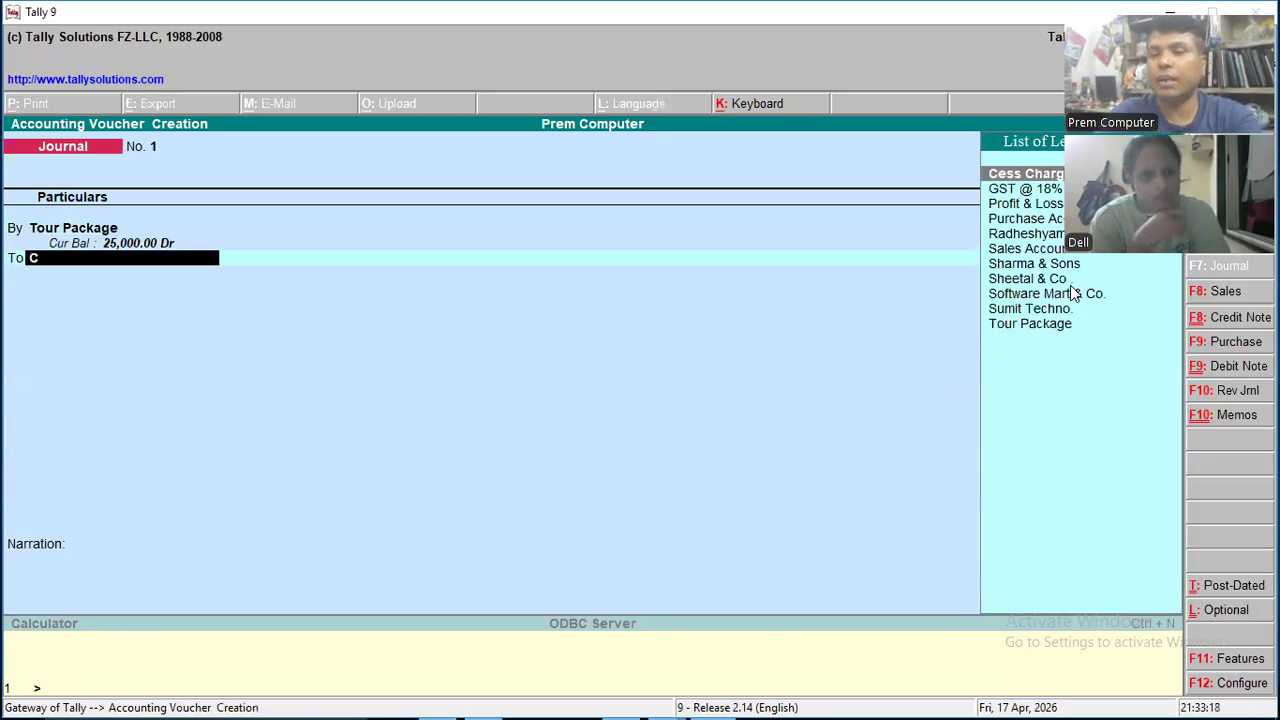
pyautogui.press('Down')
pyautogui.press('Down')
pyautogui.press('Down')
pyautogui.press('Down')
pyautogui.press('Down')
pyautogui.press('Down')
pyautogui.press('Down')
pyautogui.press('Down')
pyautogui.press('Down')
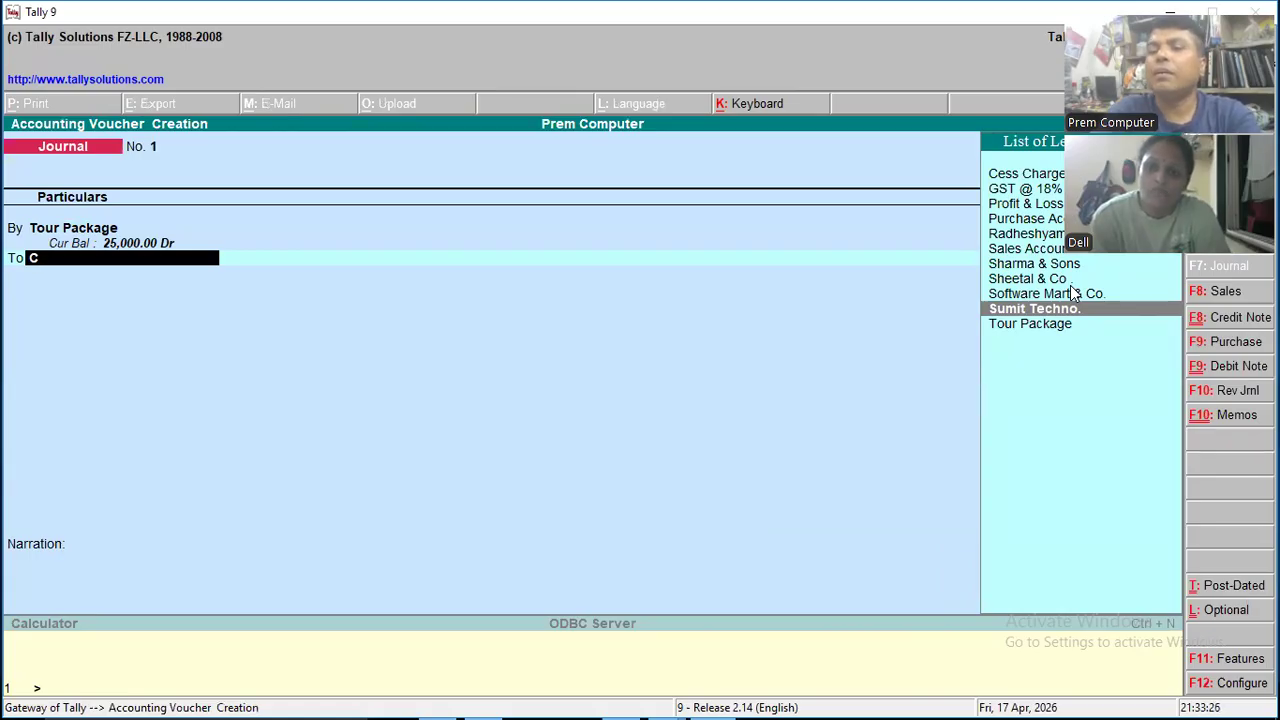
pyautogui.press('Up')
pyautogui.press('Up')
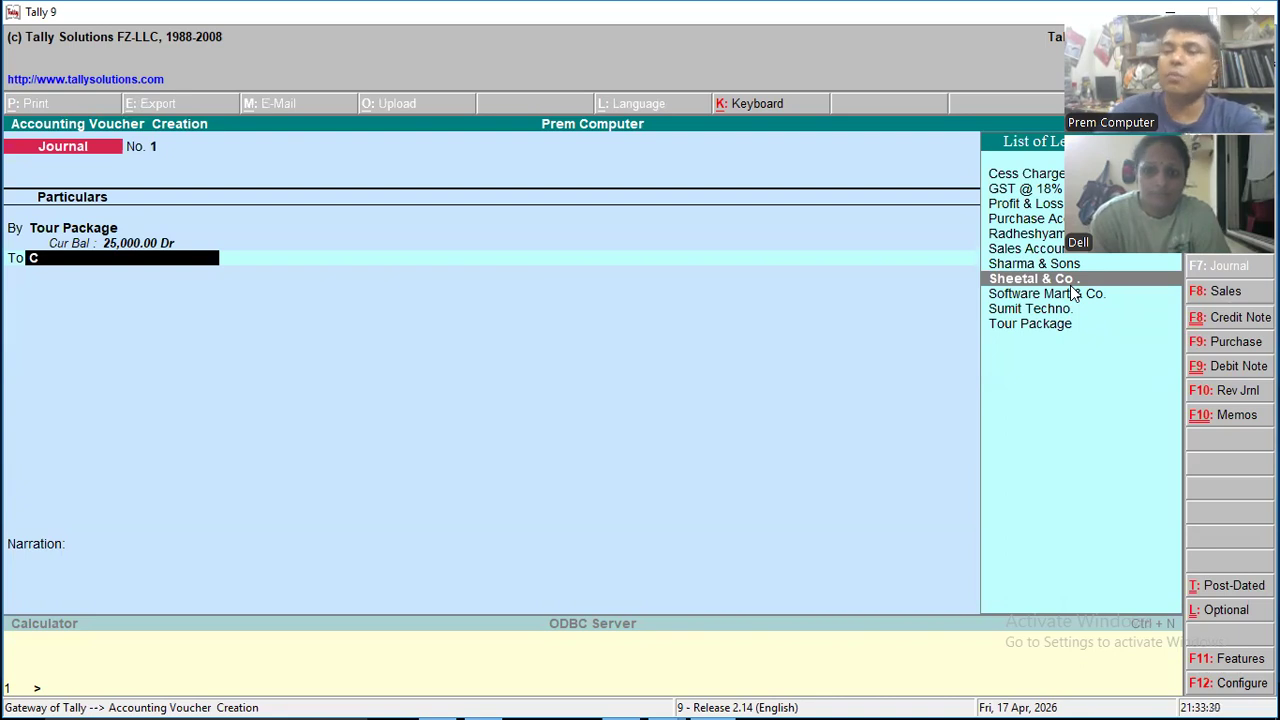
pyautogui.press('Return')
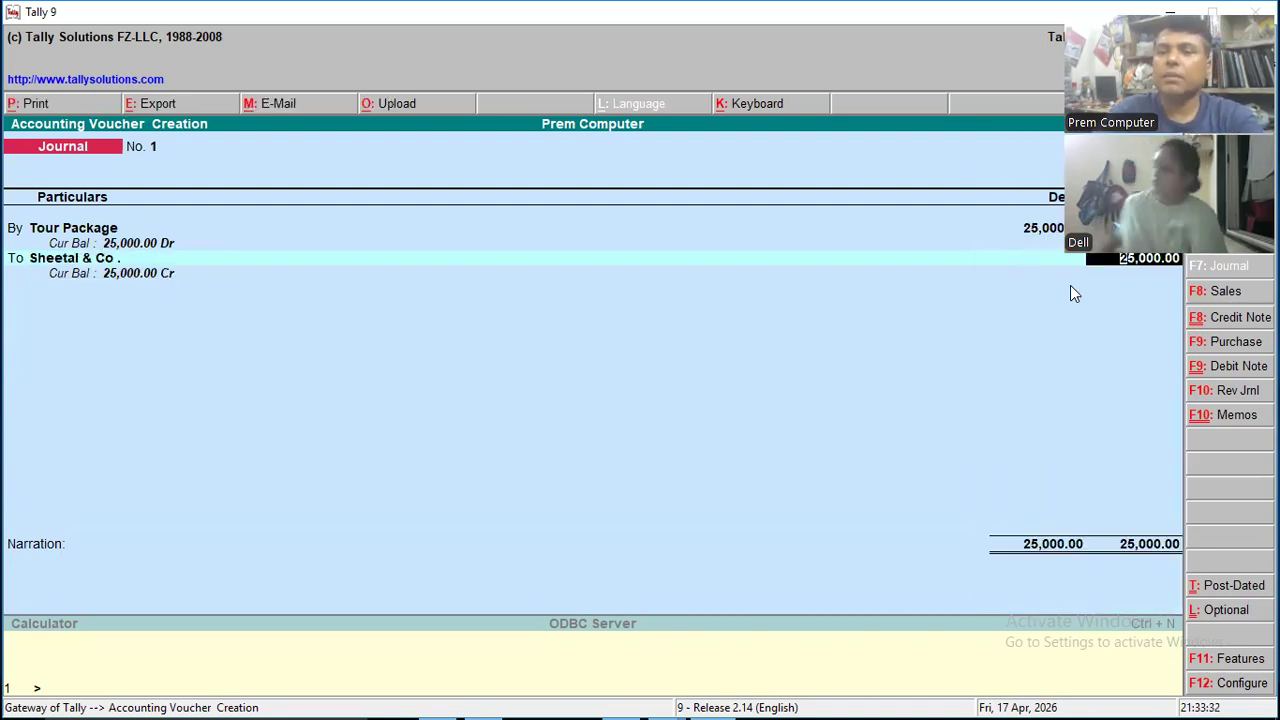
# - Credit Sheetal & Co. with 25,000 as On Account, leave the narration blank and save the journal voucher
pyautogui.press('Return')
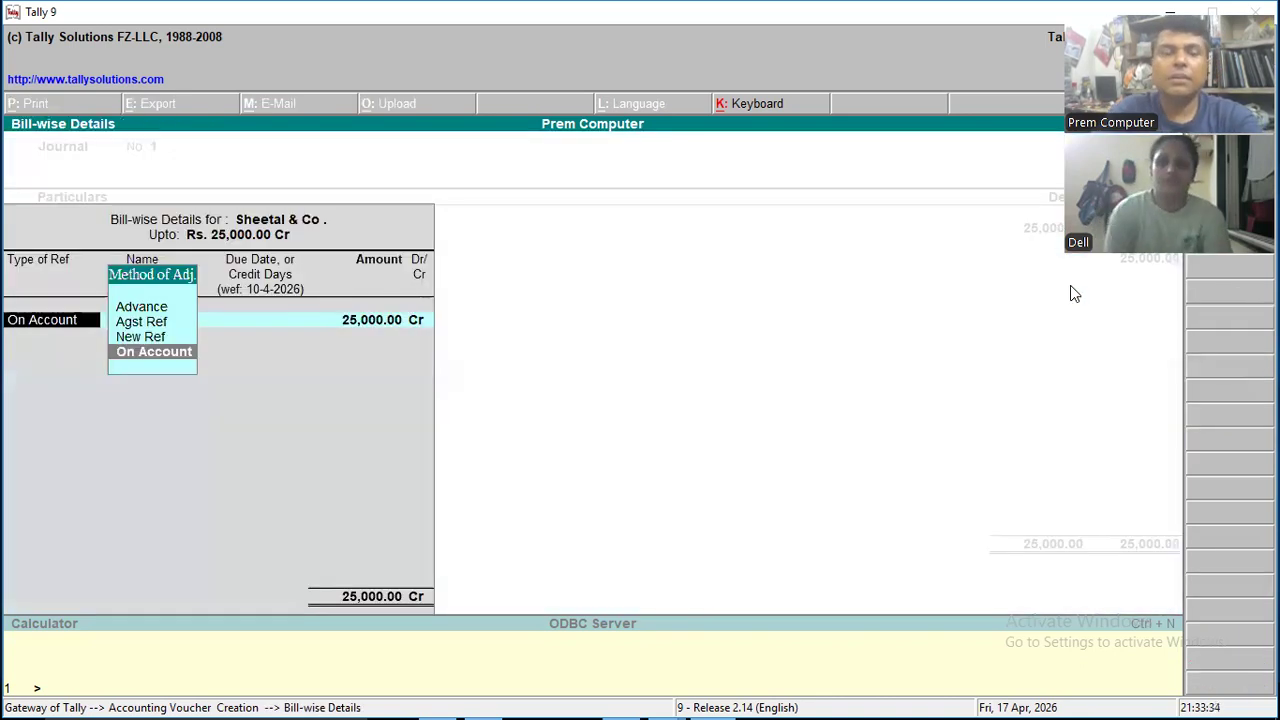
pyautogui.press('Return')
pyautogui.press('Return')
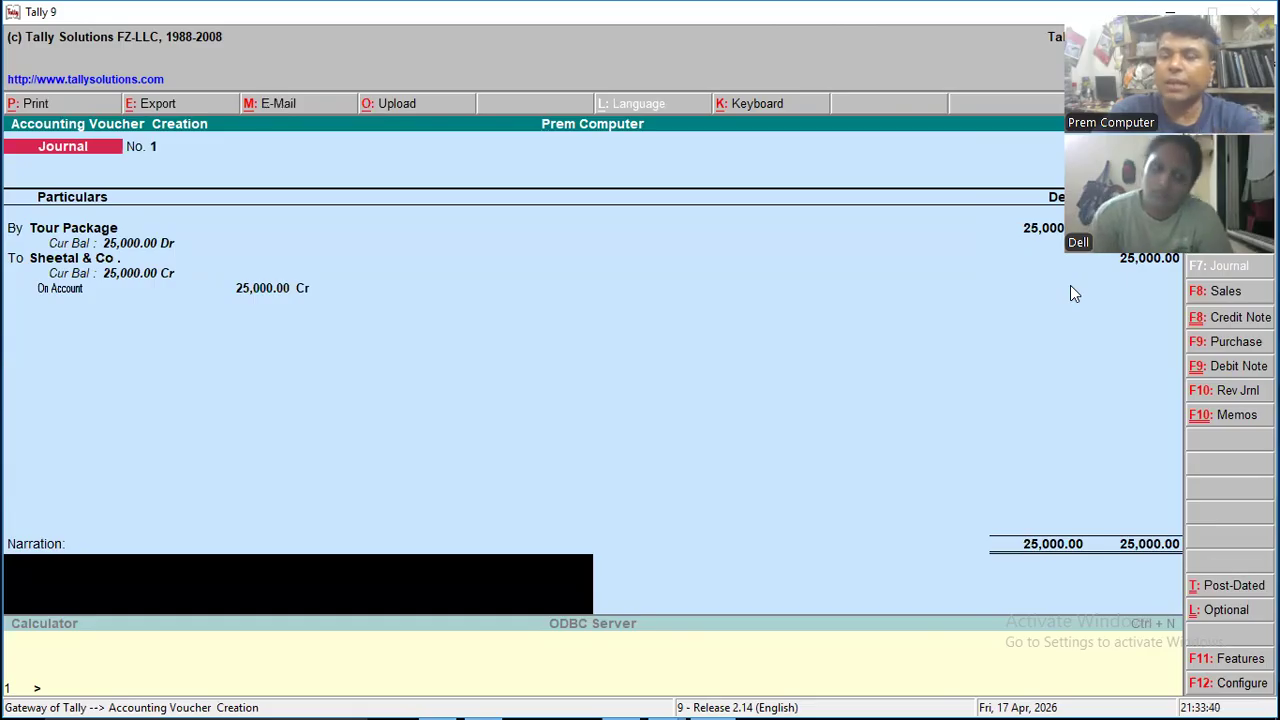
pyautogui.press('Return')
pyautogui.press('Return')
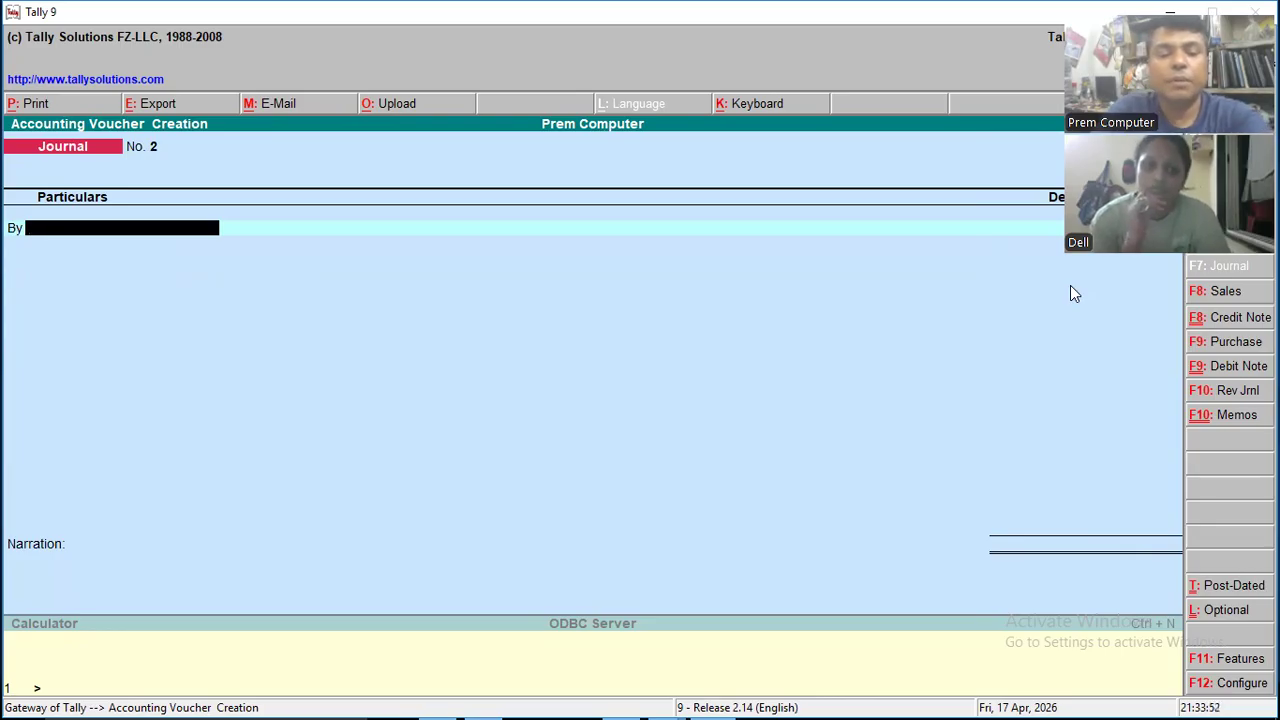
pyautogui.press('F6')
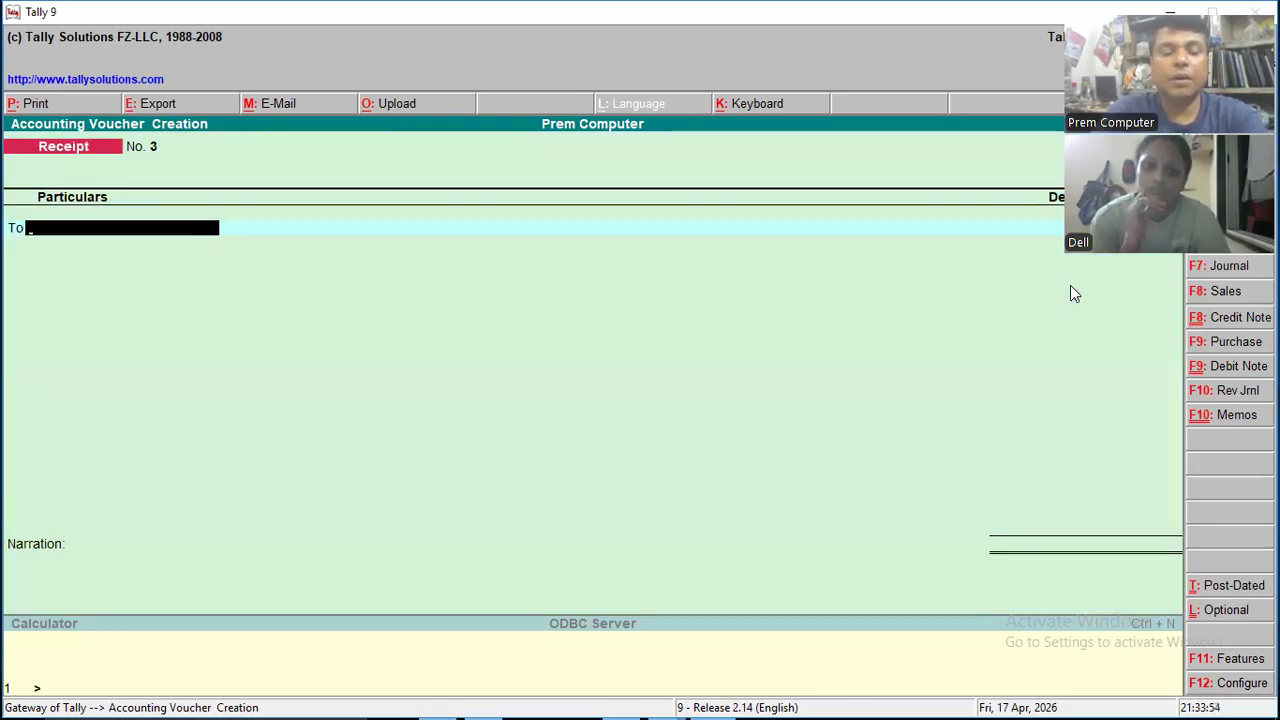
pyautogui.write('S')
pyautogui.press('Down')
pyautogui.press('Down')
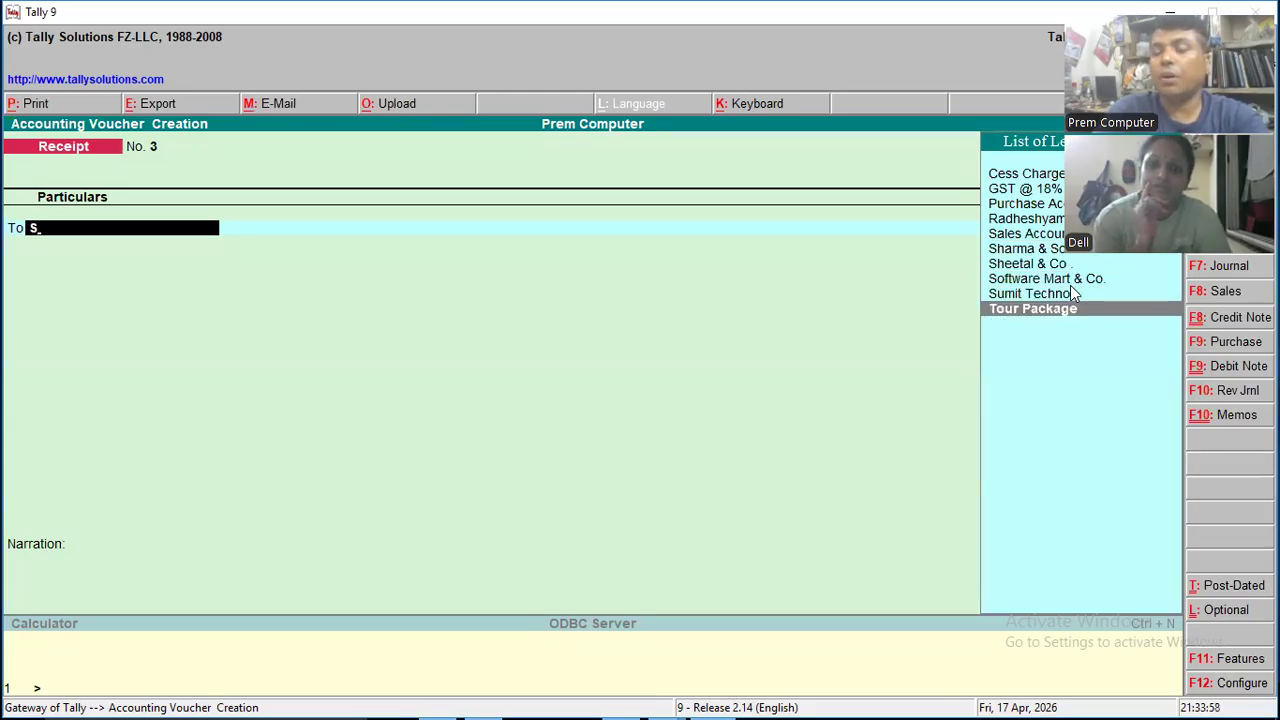
pyautogui.press('Up')
pyautogui.press('Up')
pyautogui.press('Up')
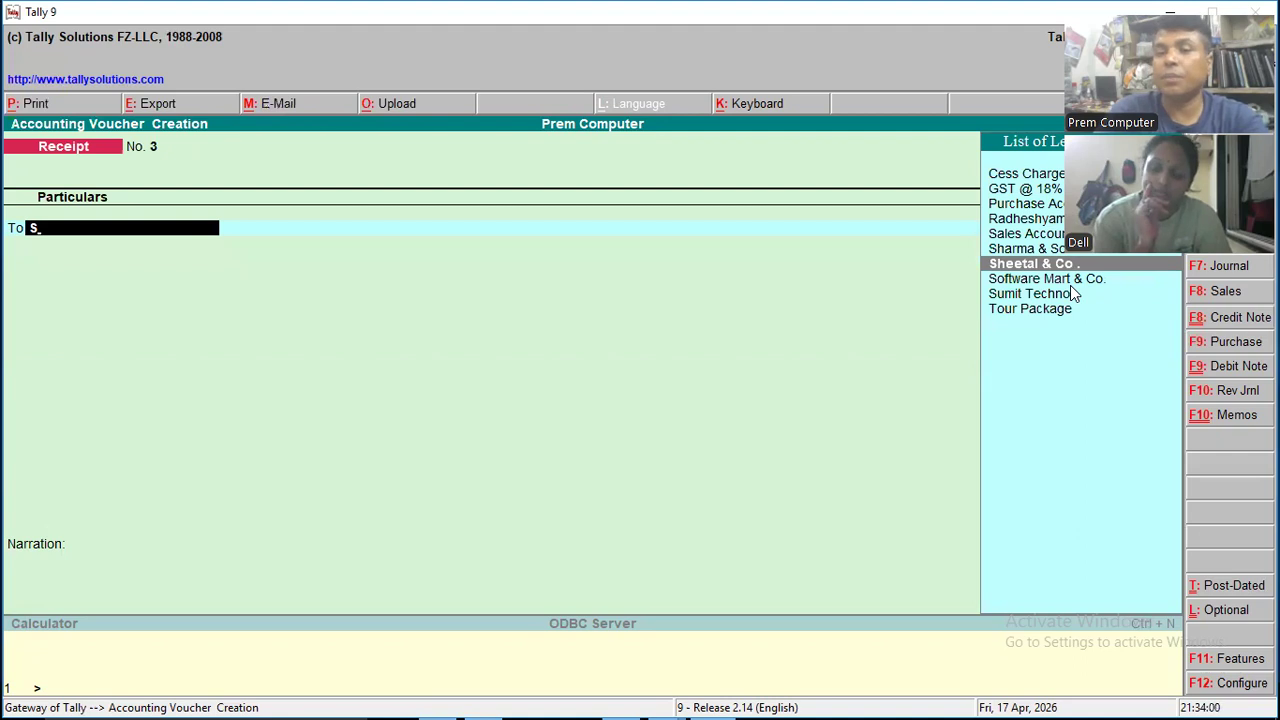
pyautogui.press('Return')
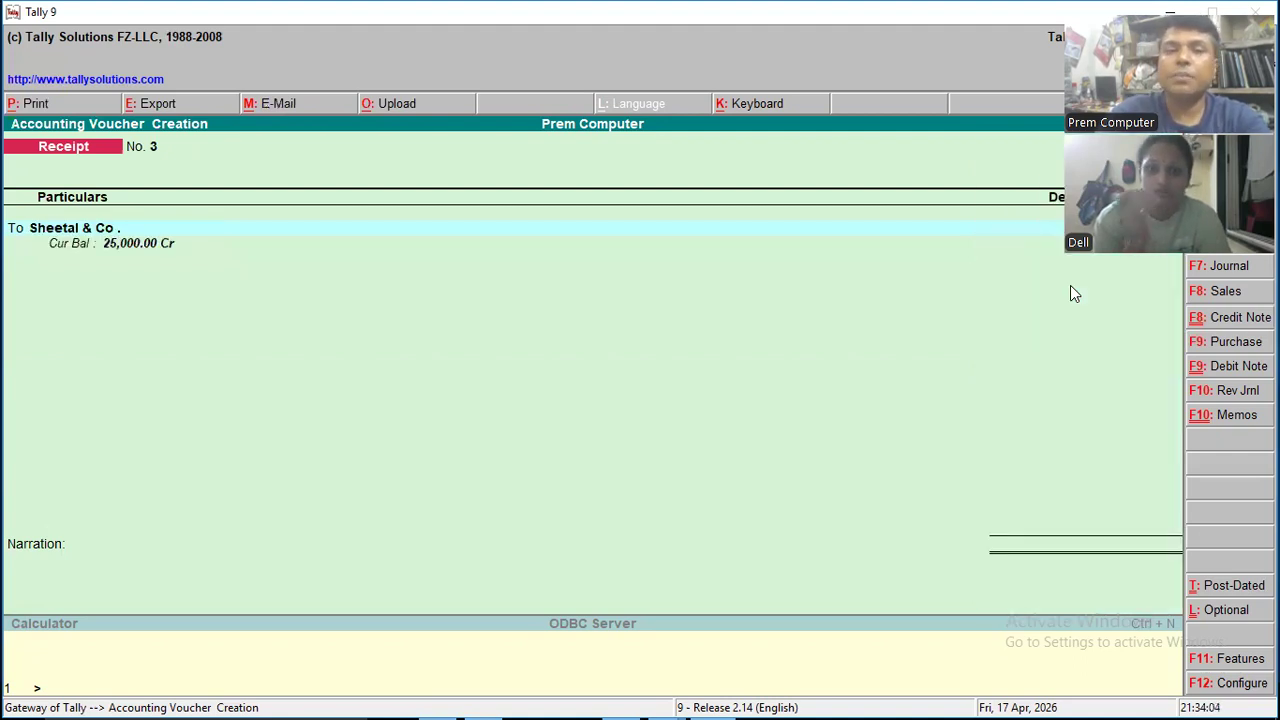
pyautogui.press('Return')
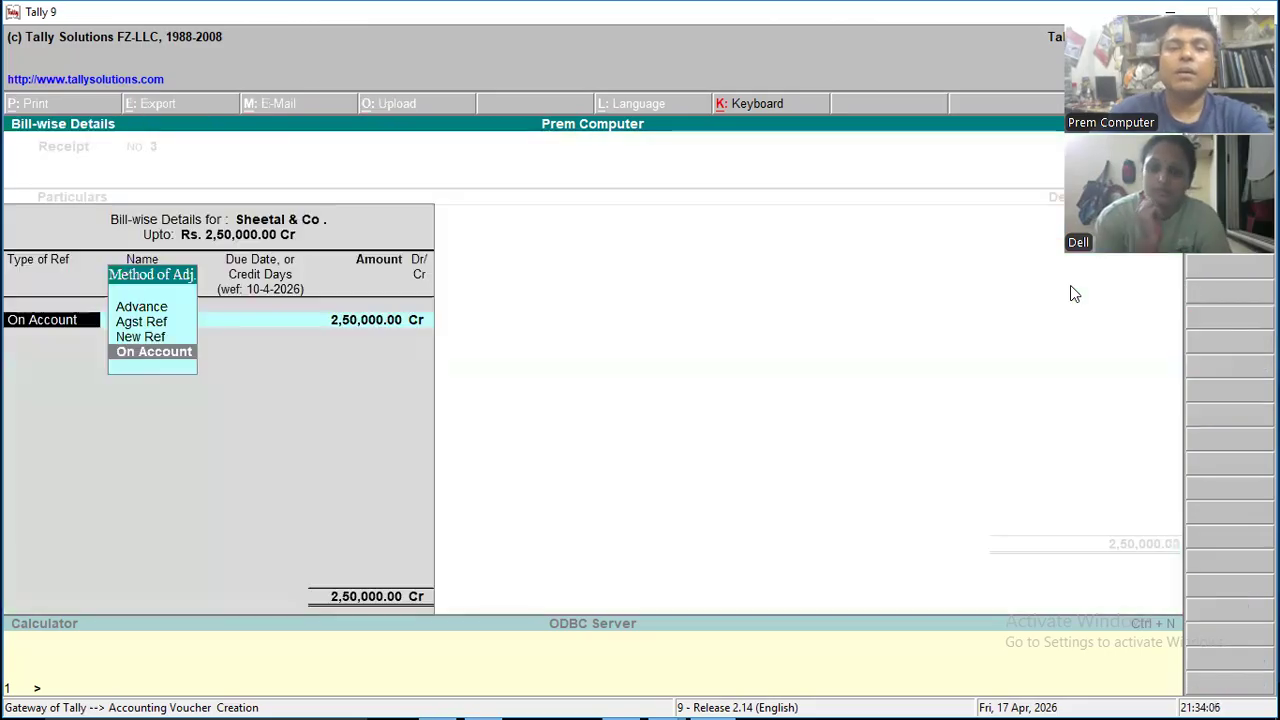
pyautogui.press('Return')
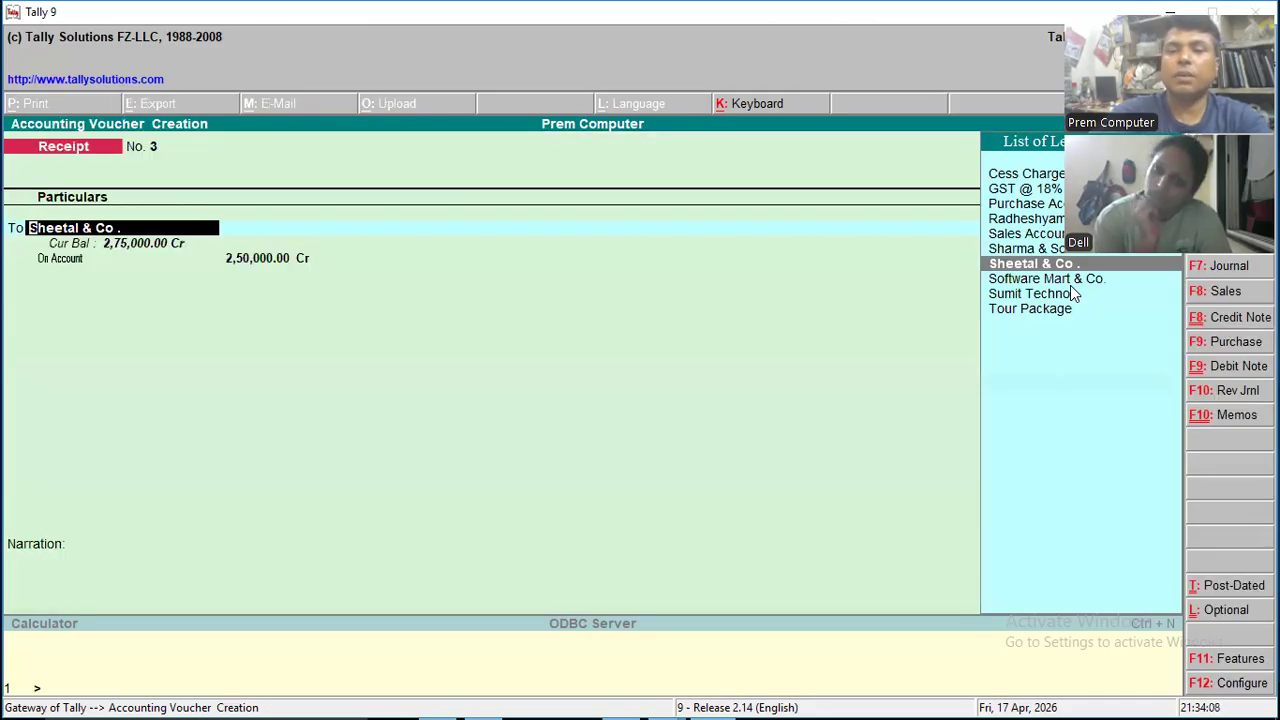
pyautogui.press('Return')
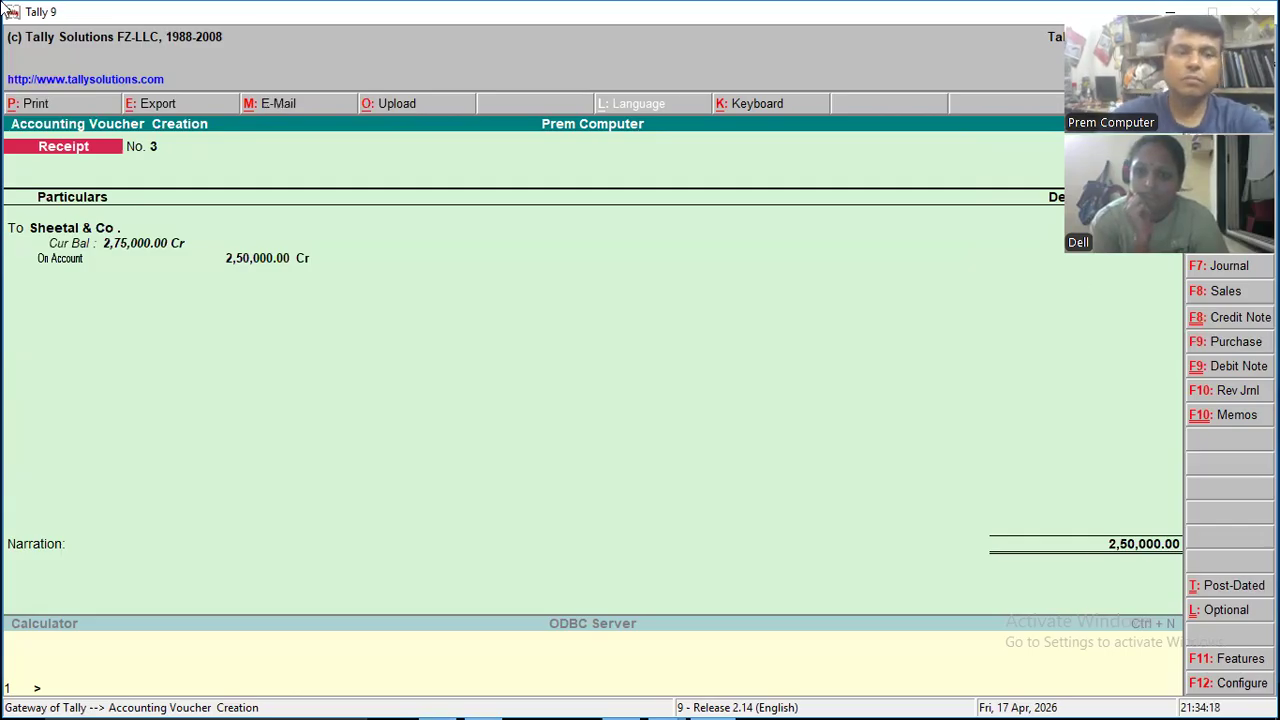
pyautogui.press('Escape')
pyautogui.press('y')
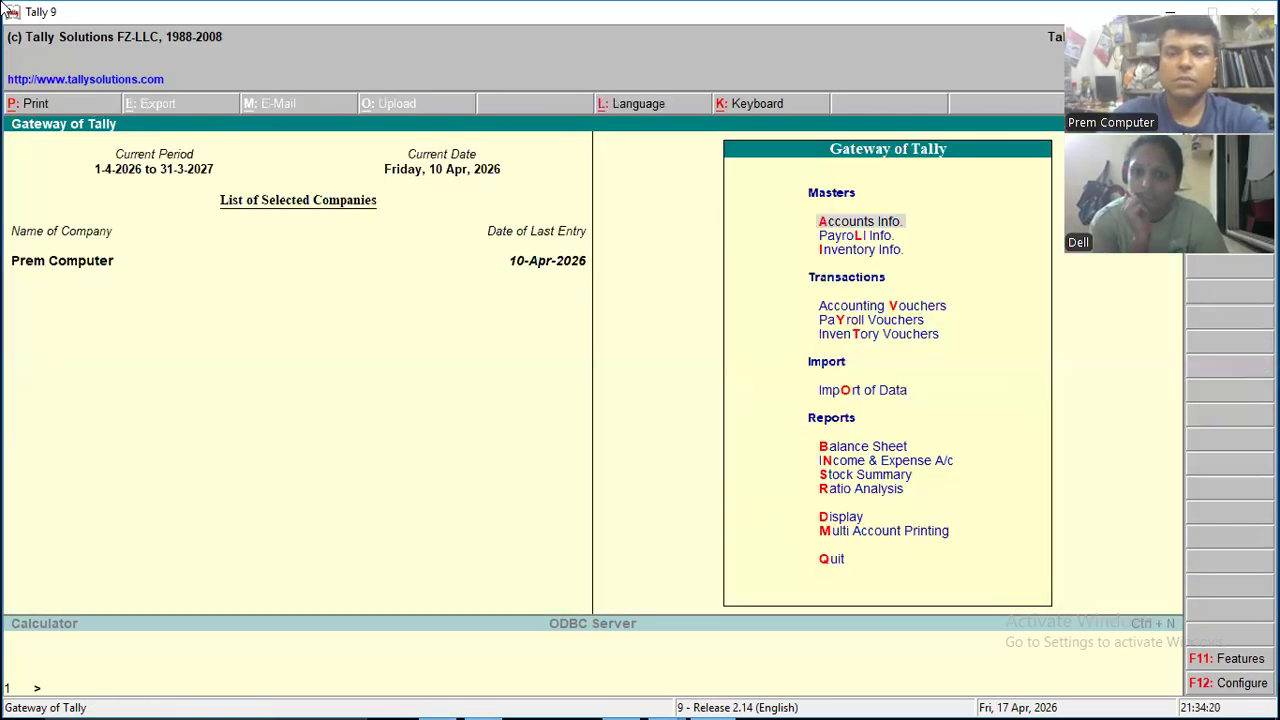
# - Open a new Receipt voucher from the Gateway of Tally and choose Sheetal & Co. as the ledger to credit
pyautogui.press('Up')
pyautogui.press('Up')
pyautogui.press('Up')
pyautogui.press('Up')
pyautogui.press('Up')
pyautogui.press('Up')
pyautogui.press('Up')
pyautogui.press('Up')
pyautogui.press('Up')
pyautogui.press('Up')
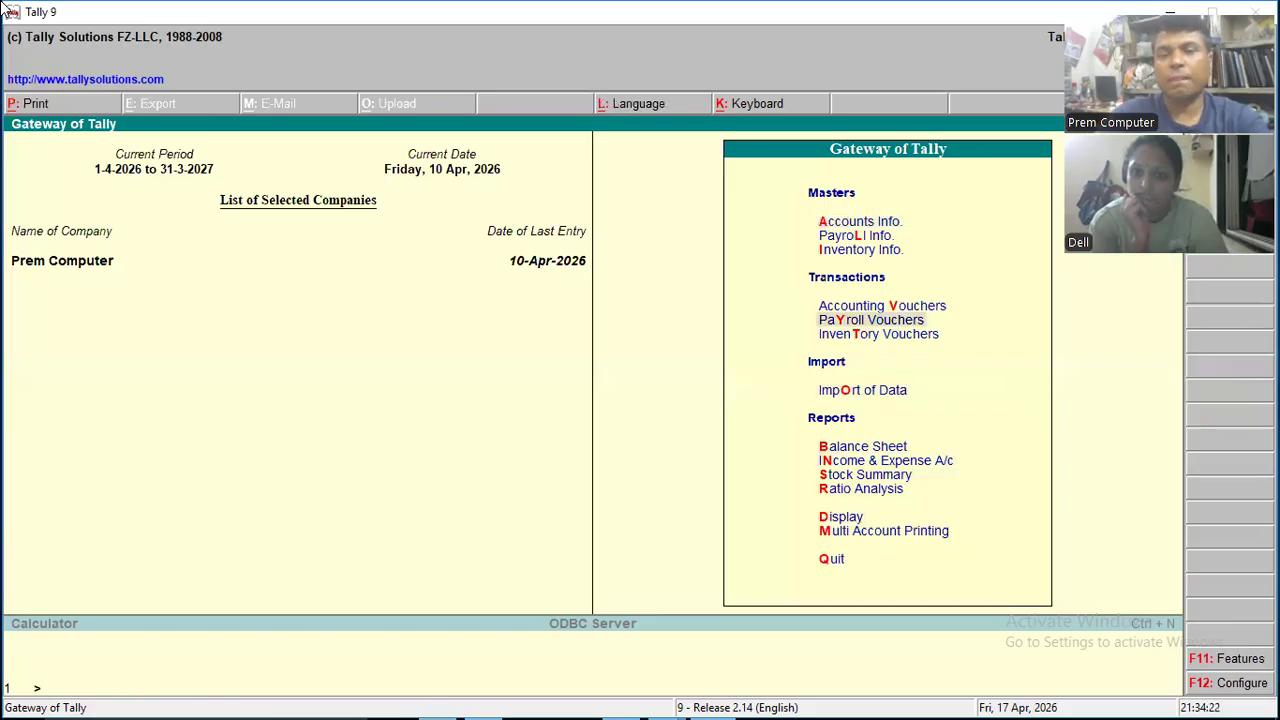
pyautogui.press('Up')
pyautogui.press('Return')
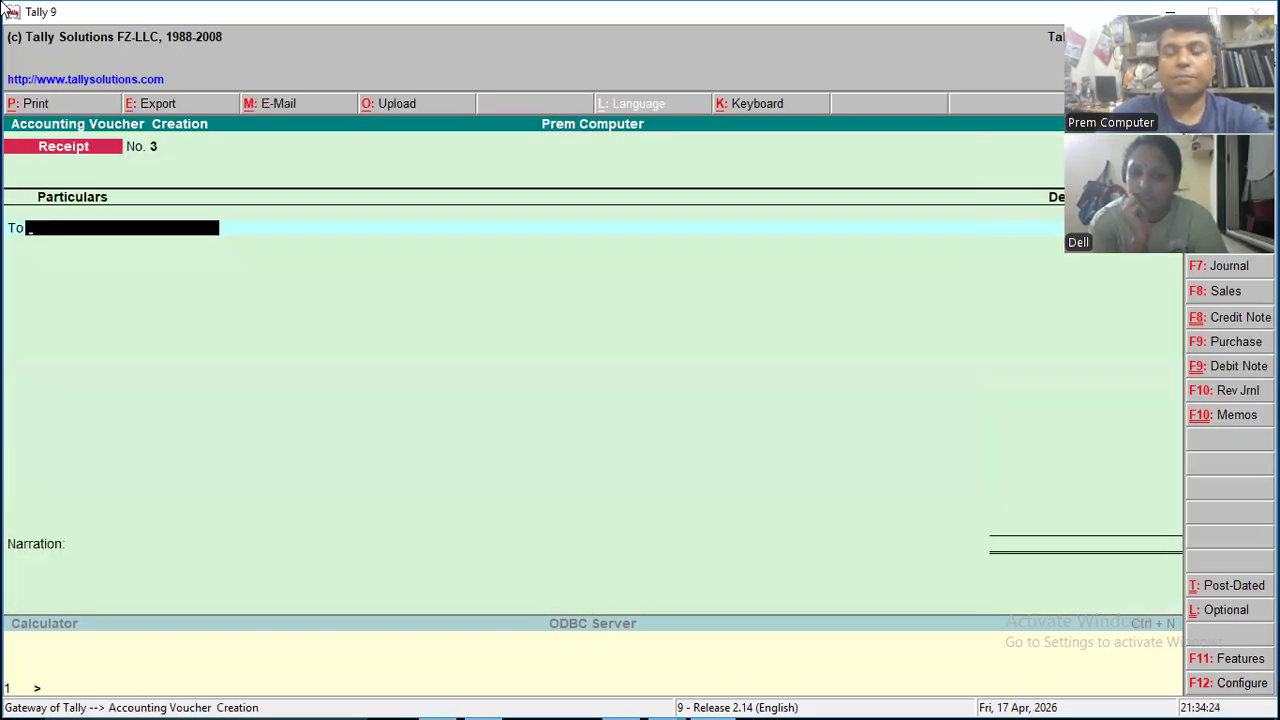
pyautogui.write('Sh')
pyautogui.press('Down')
pyautogui.press('Return')
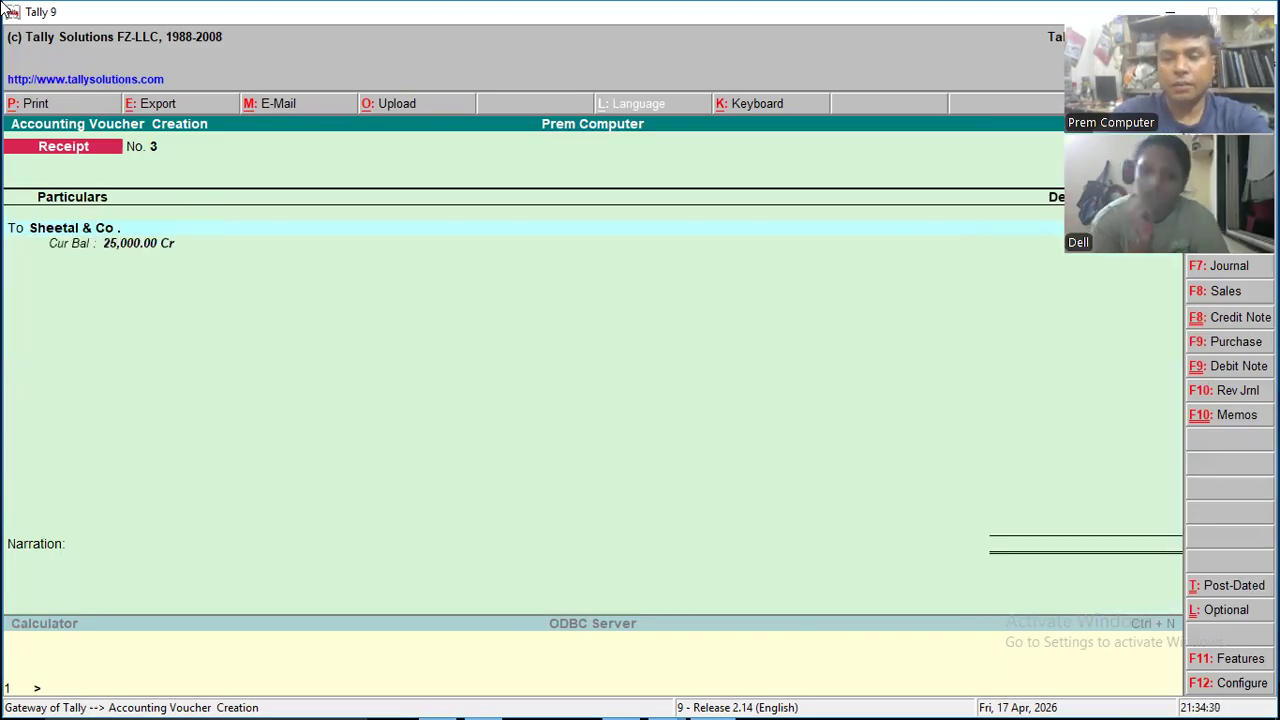
# - Credit Sheetal & Co. with 25,000 in the receipt, using On Account as the bill reference type
pyautogui.press('Return')
pyautogui.press('Return')
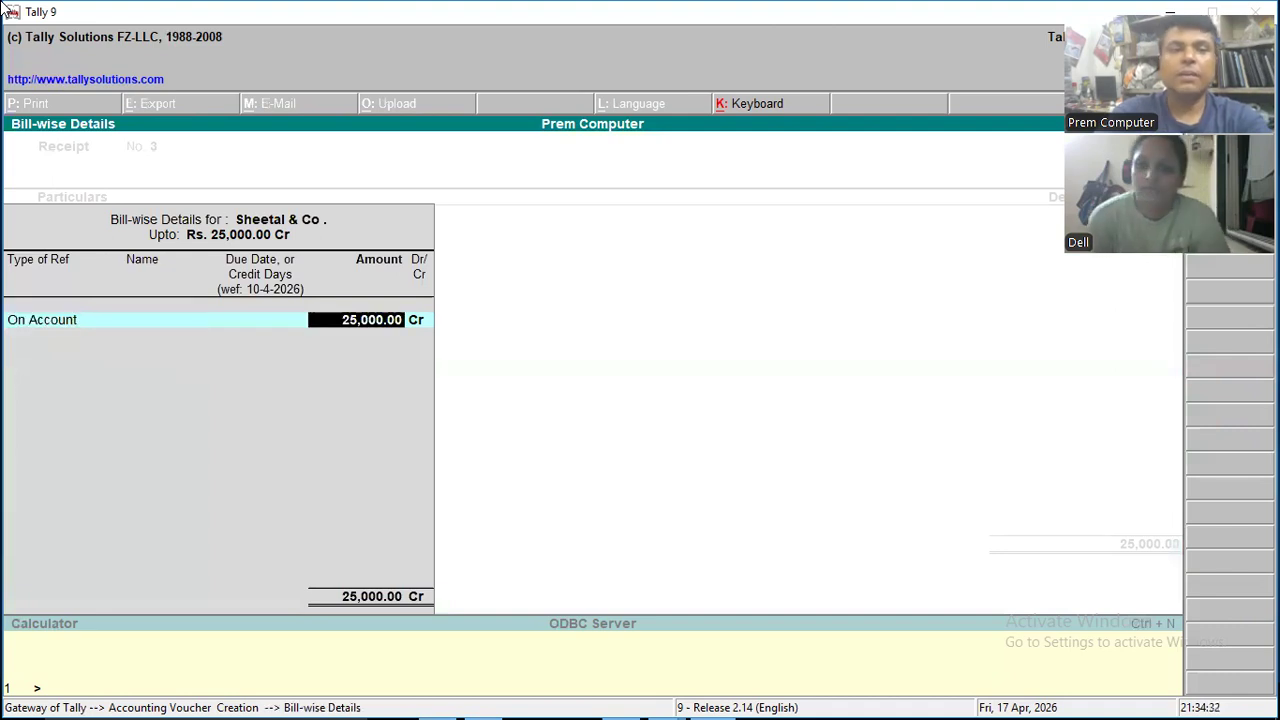
pyautogui.press('Return')
pyautogui.press('Return')
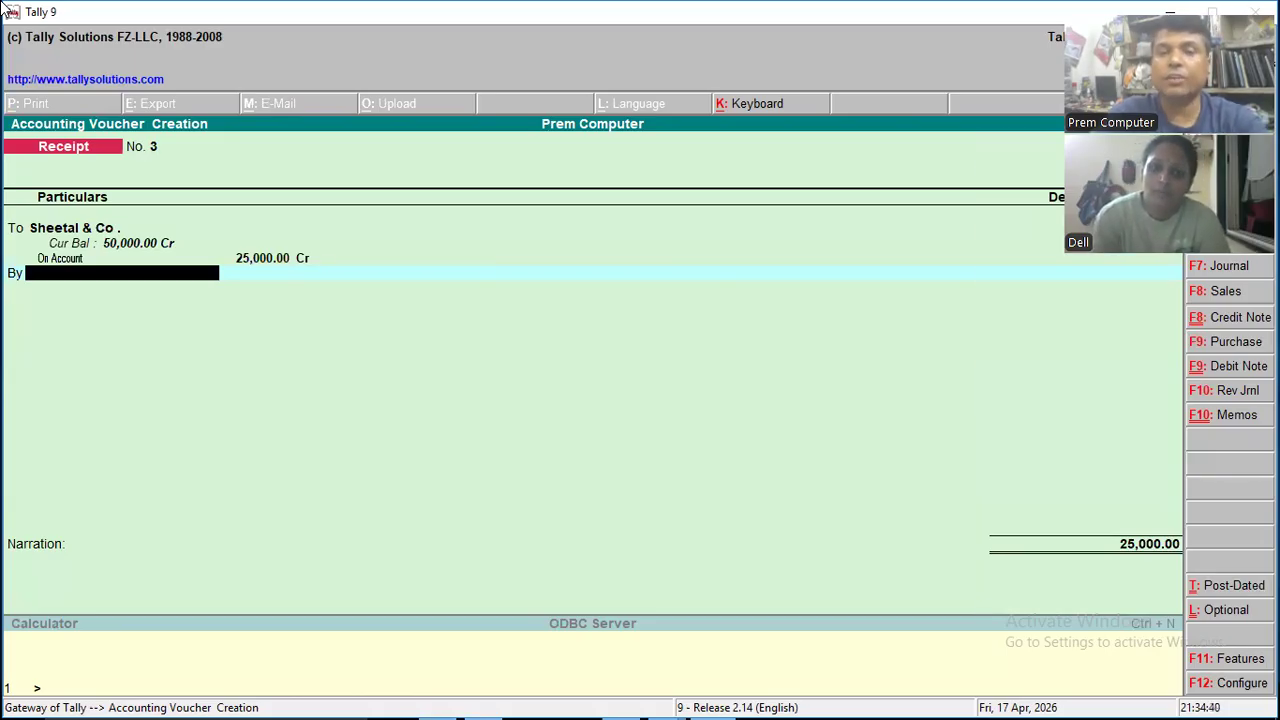
# - Debit Bank of India with 25,000 and remove the default "Ch. No. :" text from the narration
pyautogui.write('B')
pyautogui.press('Return')
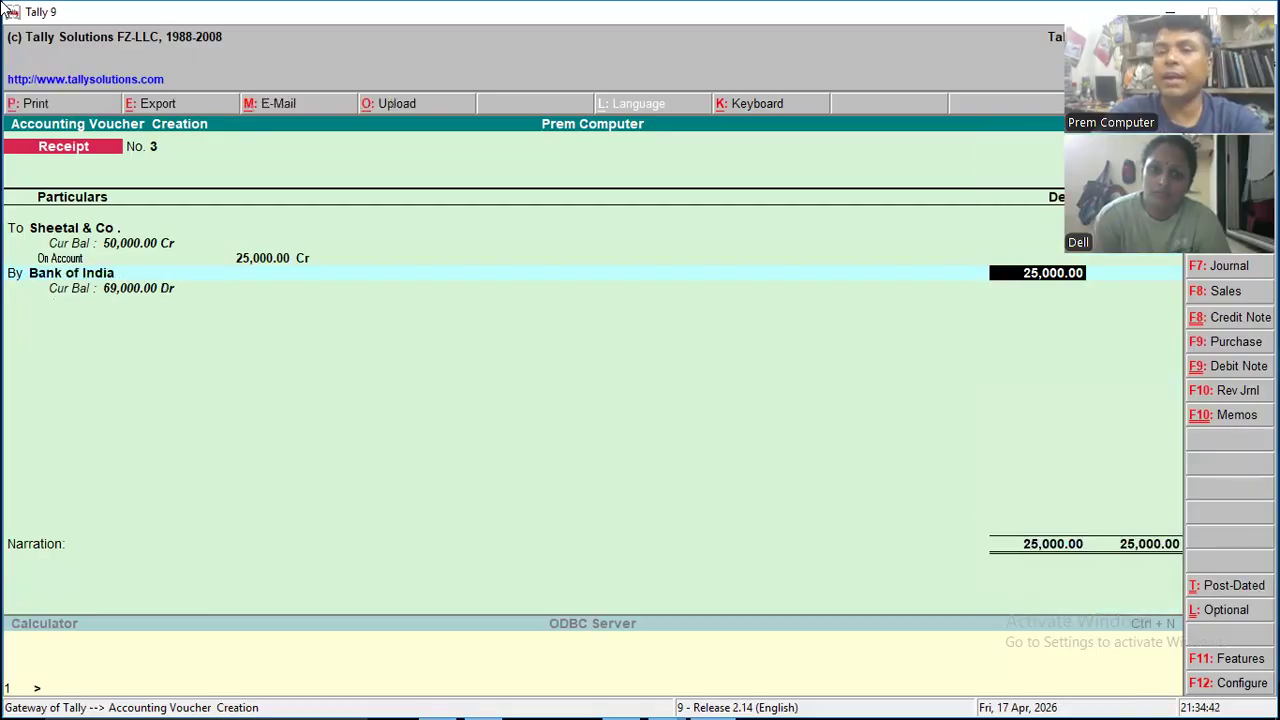
pyautogui.press('Return')
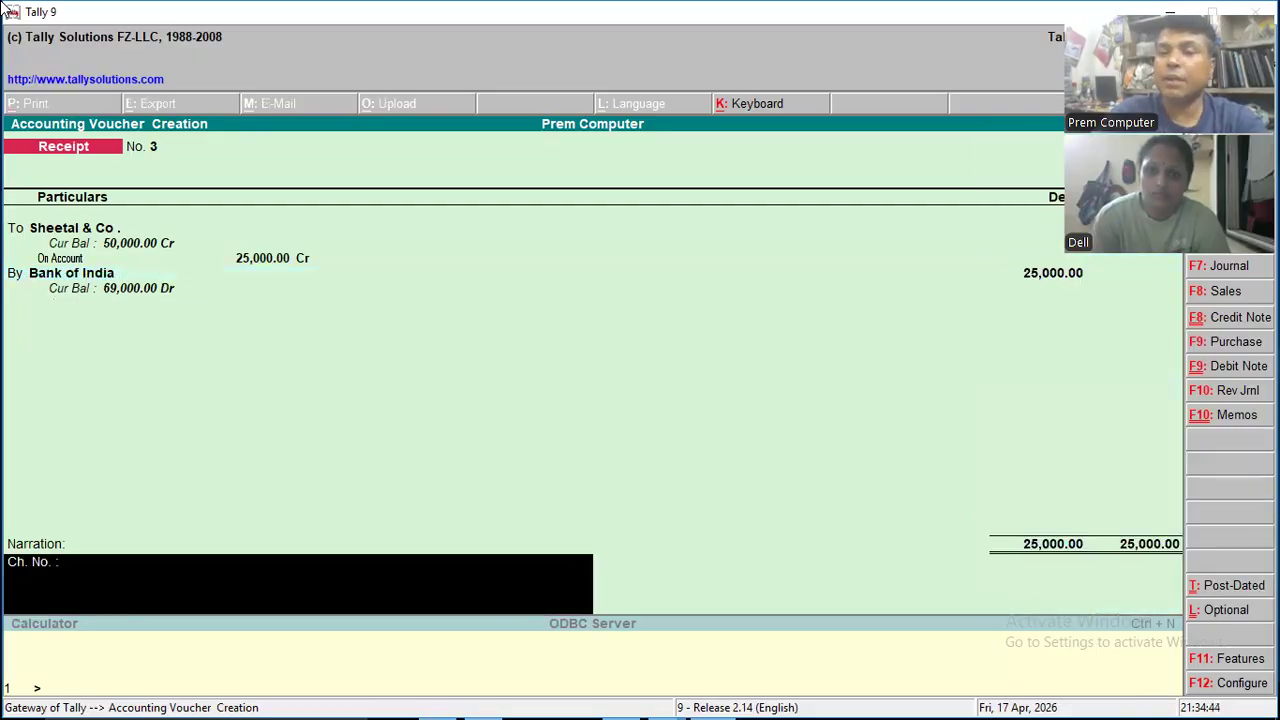
pyautogui.press('BackSpace')
pyautogui.press('BackSpace')
pyautogui.press('BackSpace')
pyautogui.press('BackSpace')
pyautogui.press('BackSpace')
pyautogui.press('BackSpace')
pyautogui.press('BackSpace')
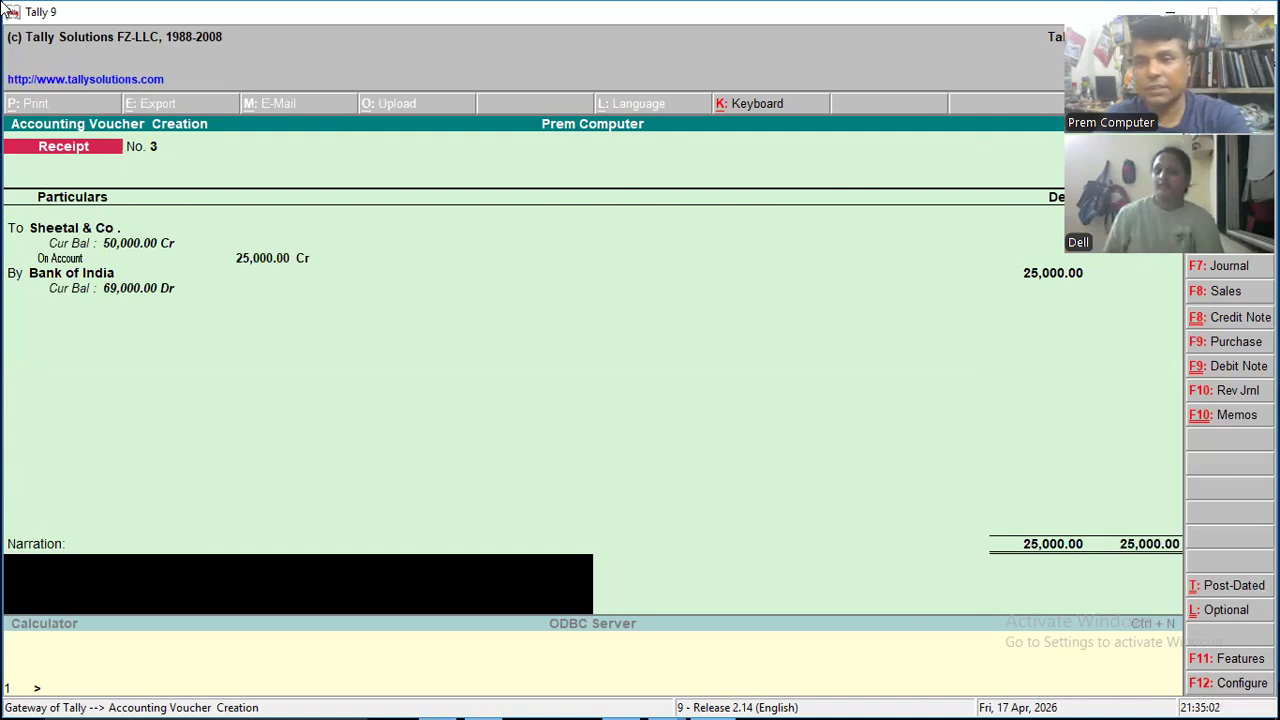
# - Go back from the narration through the Bank of India line to the receipt's Sheetal & Co. credit entry
pyautogui.press('Up')
pyautogui.press('Up')
pyautogui.press('Up')
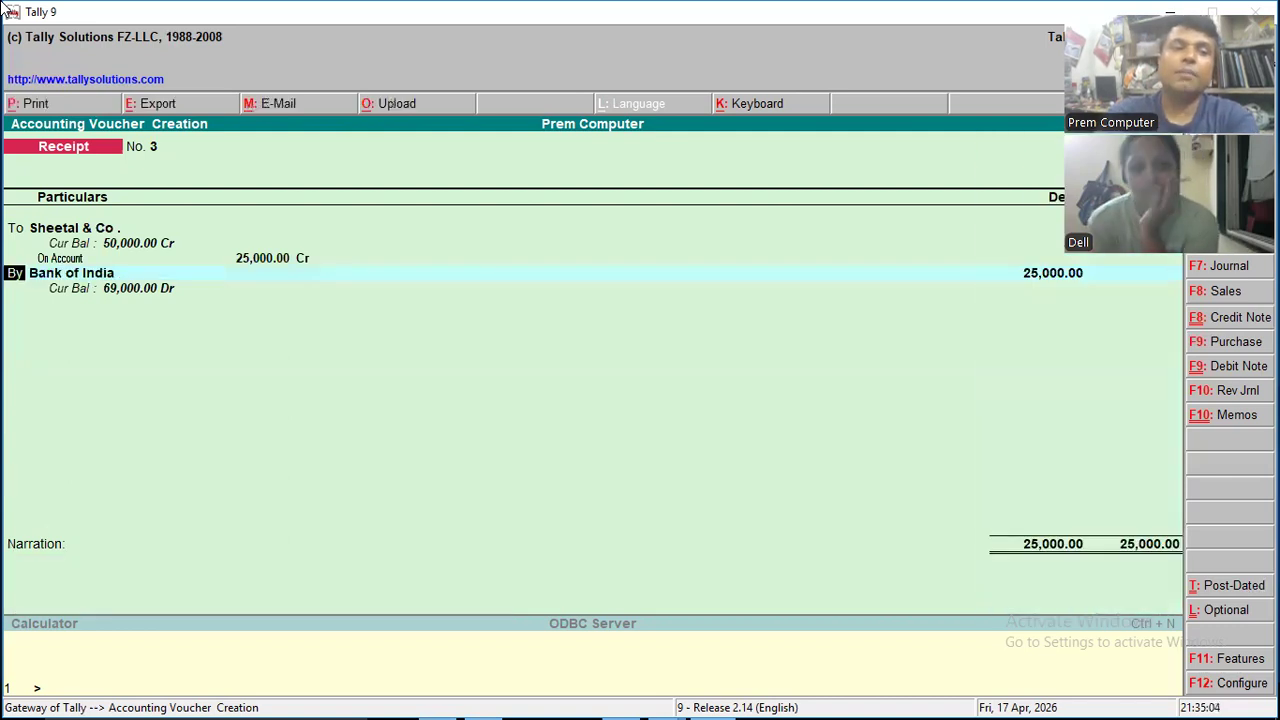
pyautogui.press('BackSpace')
pyautogui.press('BackSpace')
pyautogui.press('BackSpace')
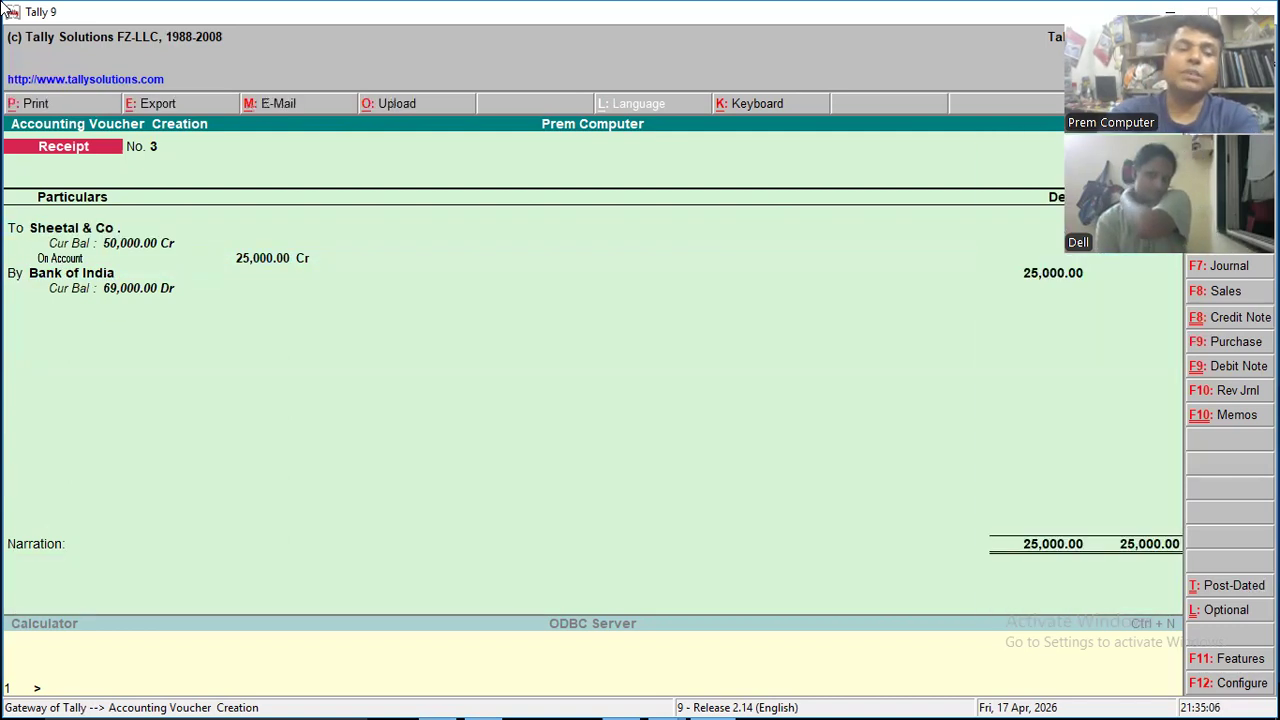
# - Calculate 18% of 25,000 with the built-in calculator and return to the receipt voucher
pyautogui.hotkey('ctrl', 'n')
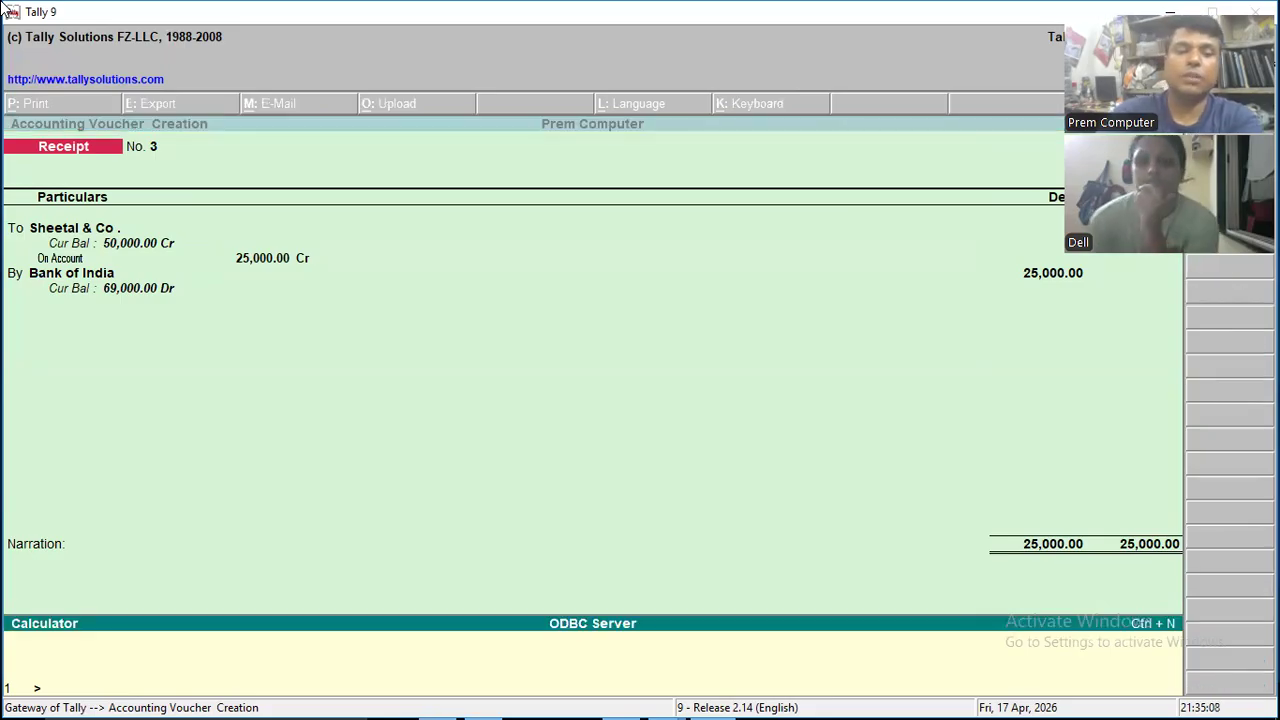
pyautogui.write('25000')
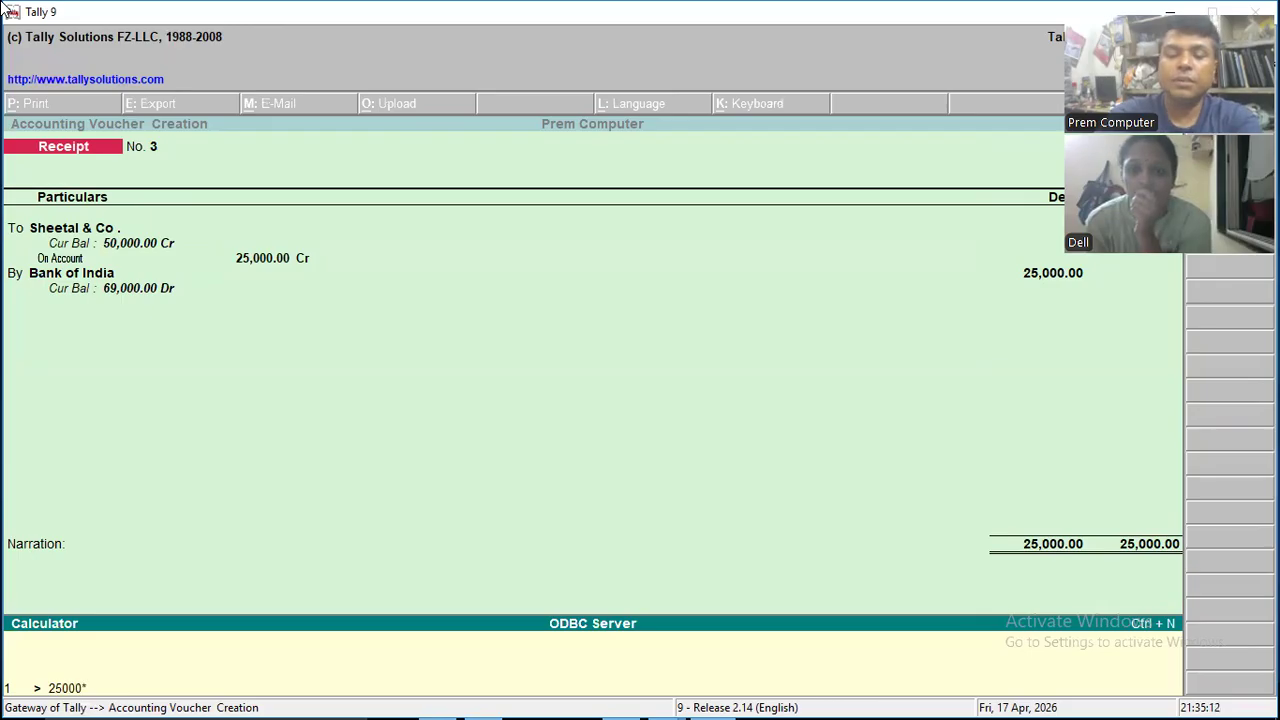
pyautogui.write('*18')
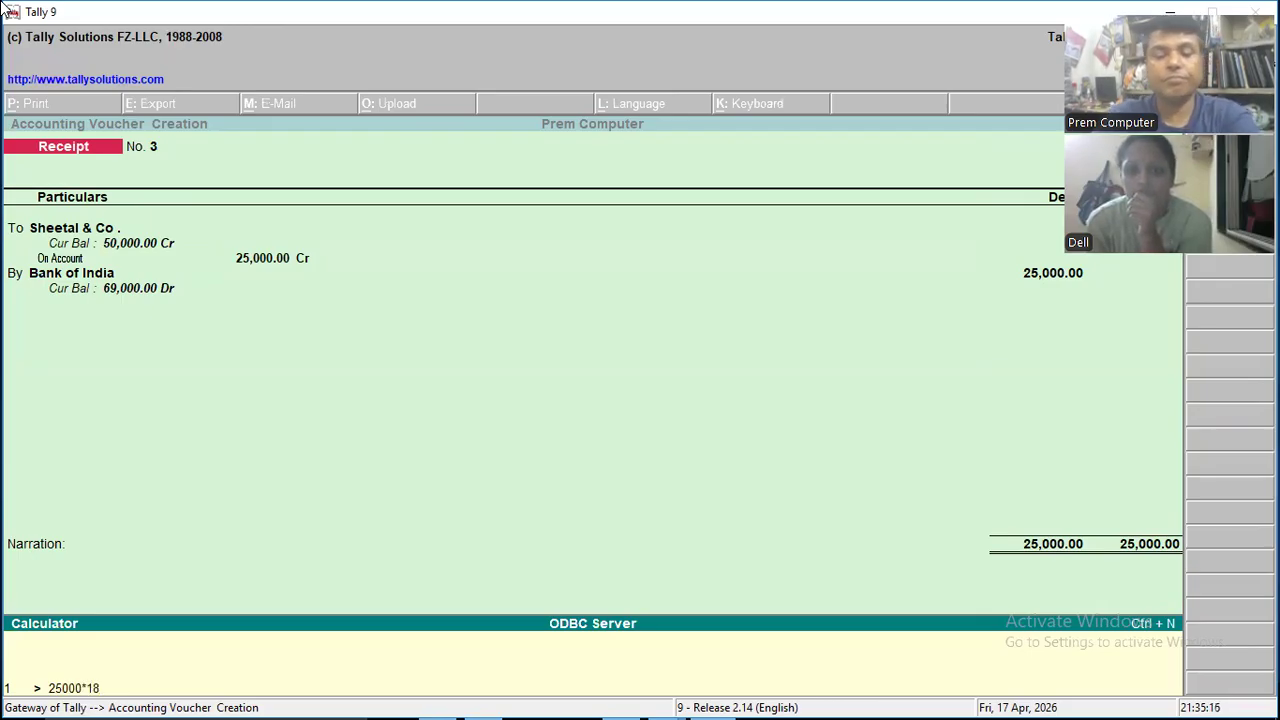
pyautogui.write('%')
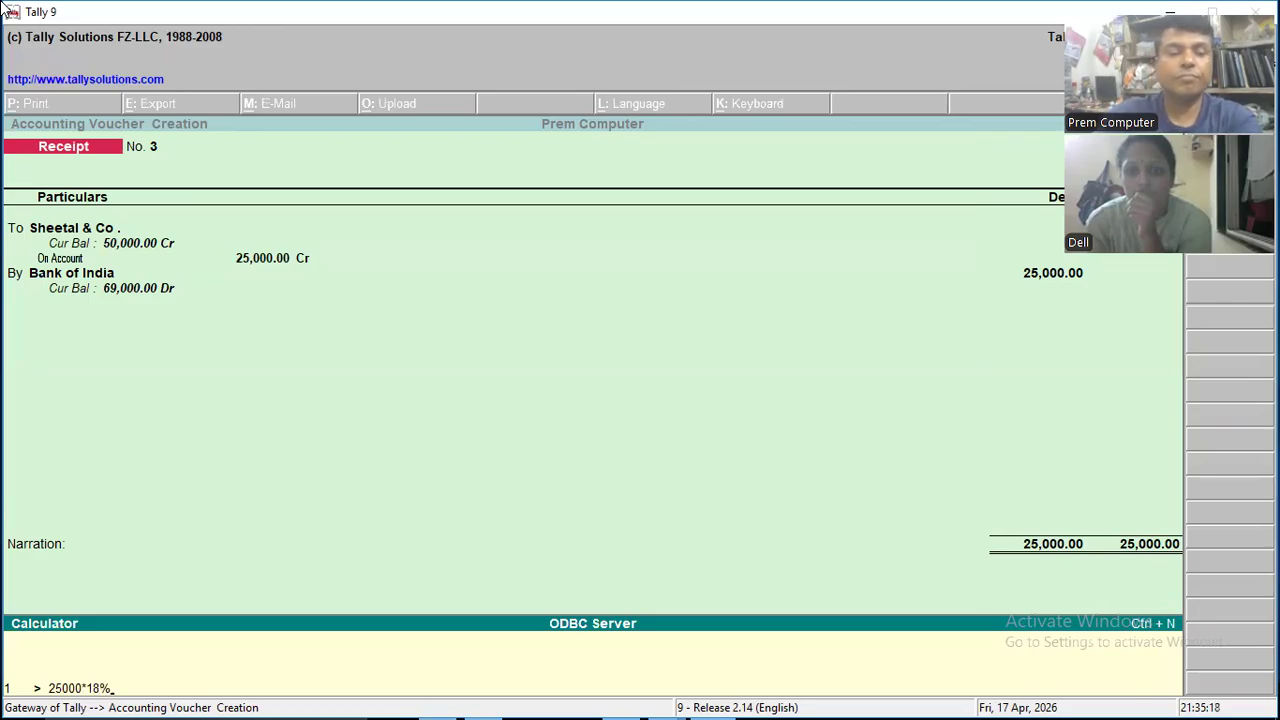
pyautogui.press('Return')
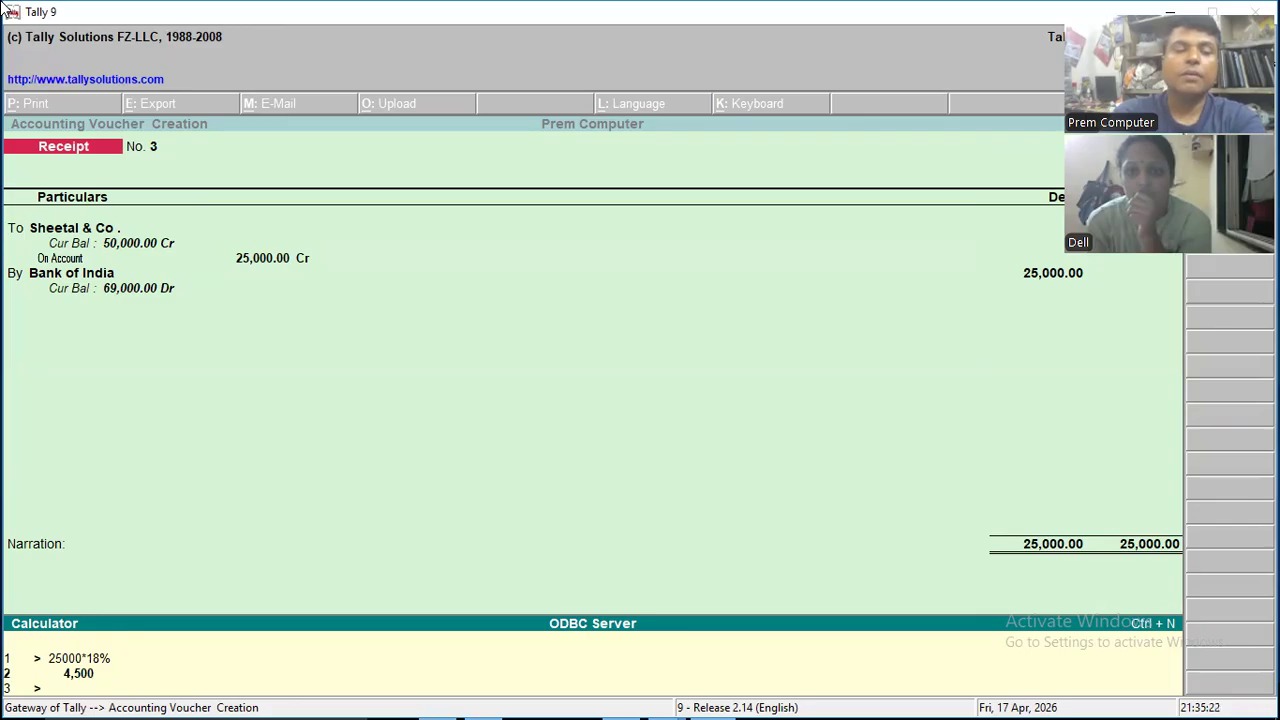
pyautogui.hotkey('ctrl', 'm')
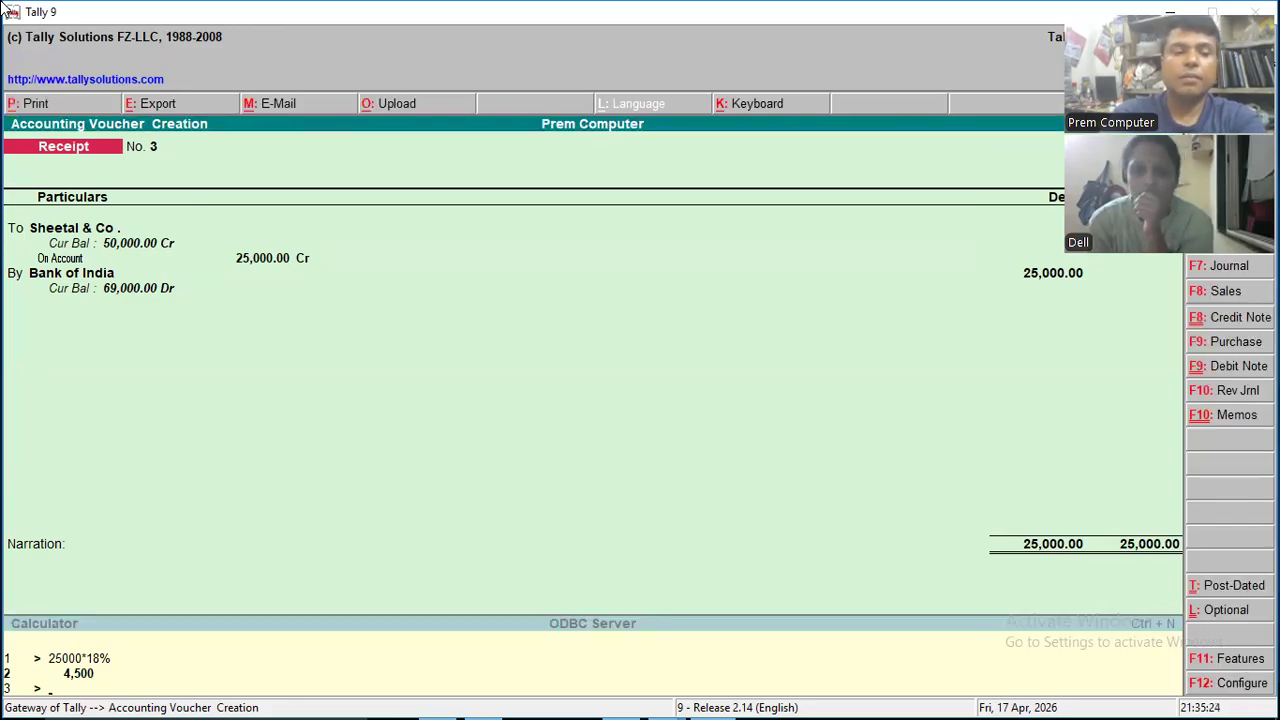
# - Set the receipt's Sheetal & Co. credit to 29,500, allocated as On Account
pyautogui.press('Return')
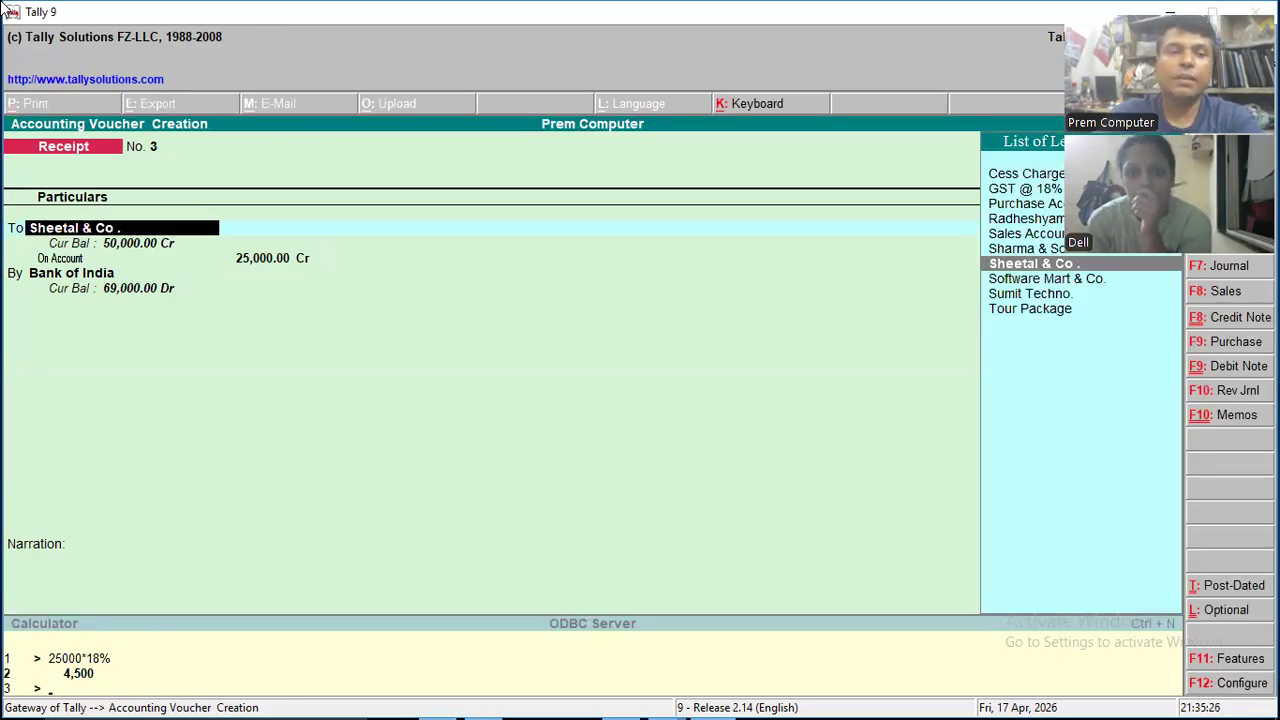
pyautogui.press('Return')
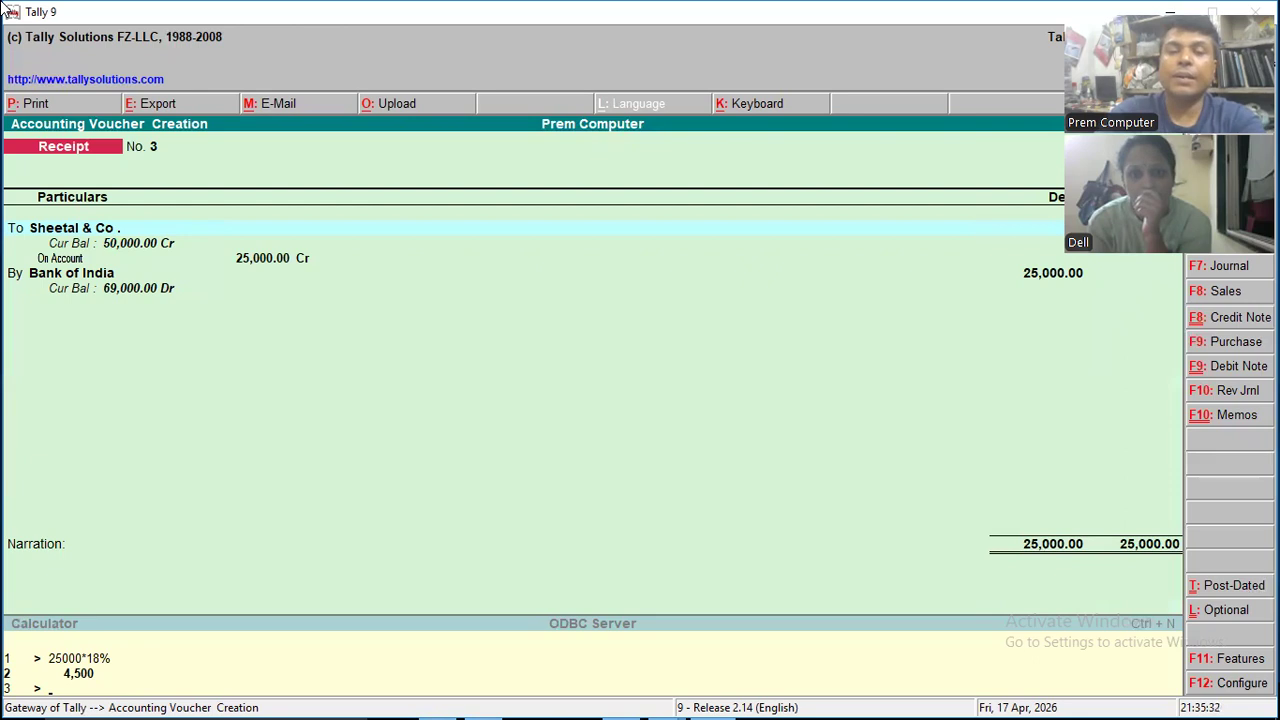
pyautogui.press('Return')
pyautogui.press('Return')
pyautogui.press('Return')
pyautogui.press('Return')
pyautogui.press('Return')
pyautogui.press('Return')
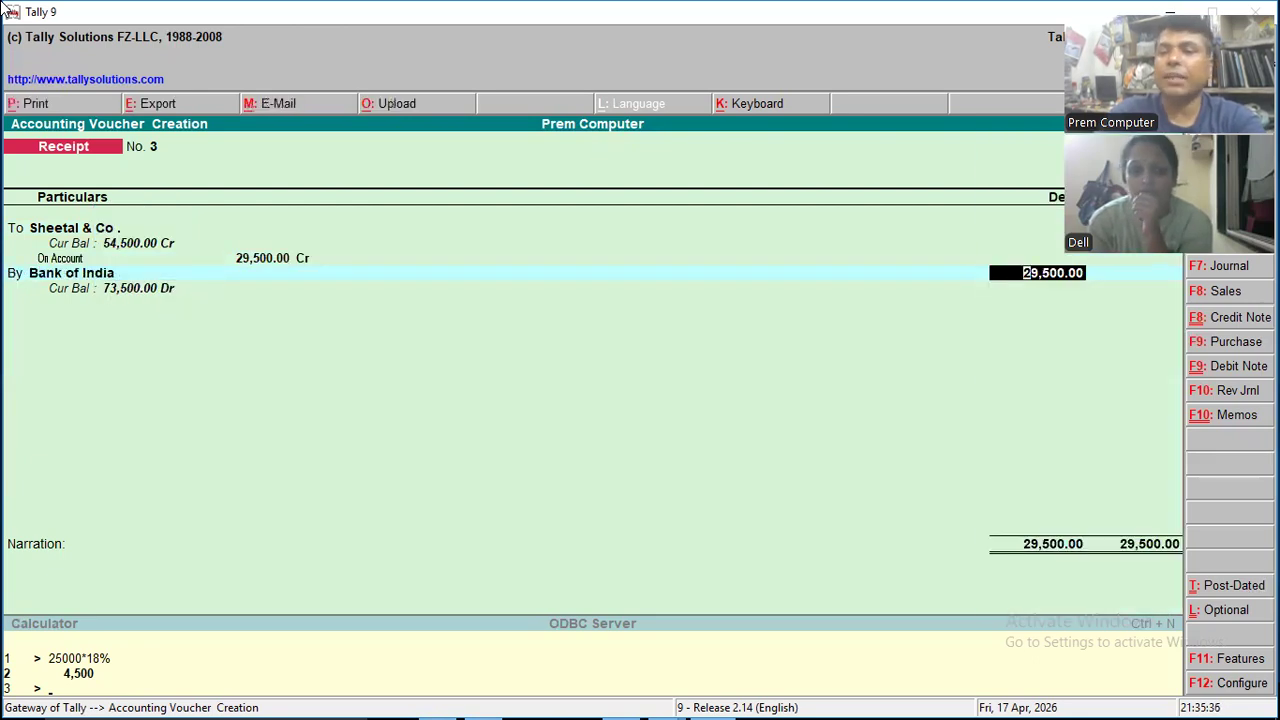
# - Set the Bank of India debit in the receipt to 25,000
pyautogui.write('25000')
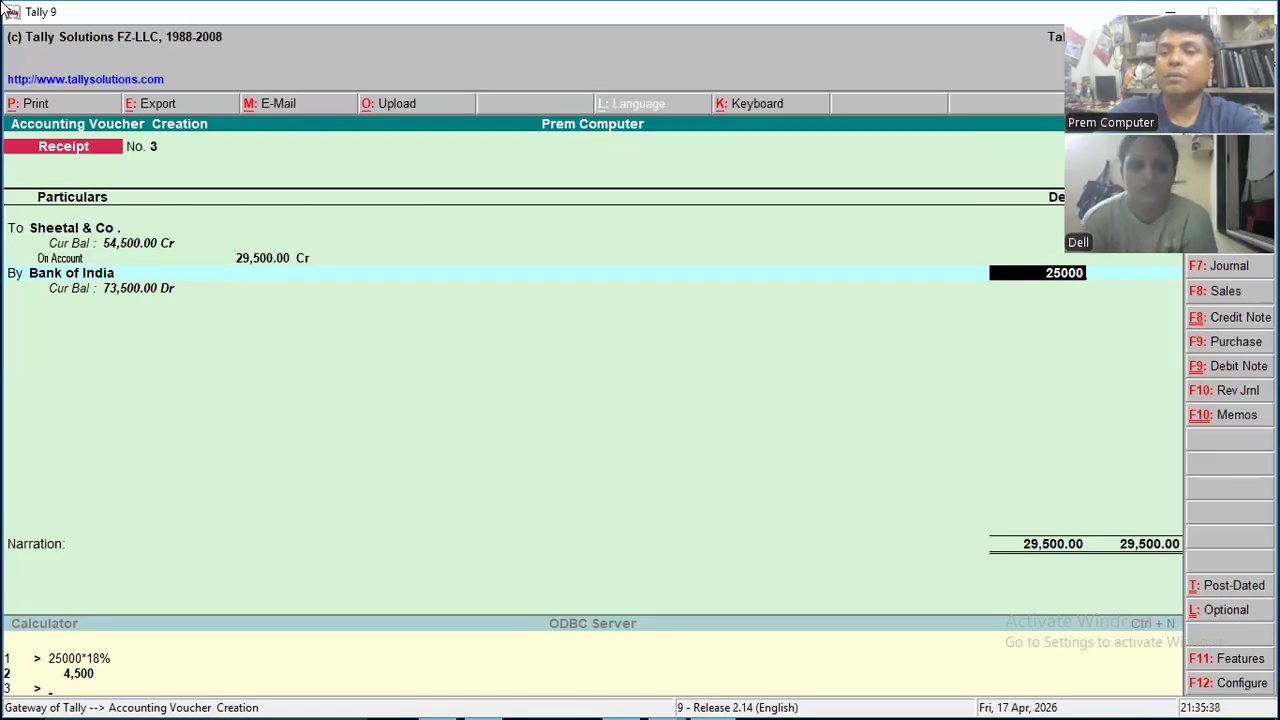
pyautogui.press('Return')
pyautogui.press('Return')
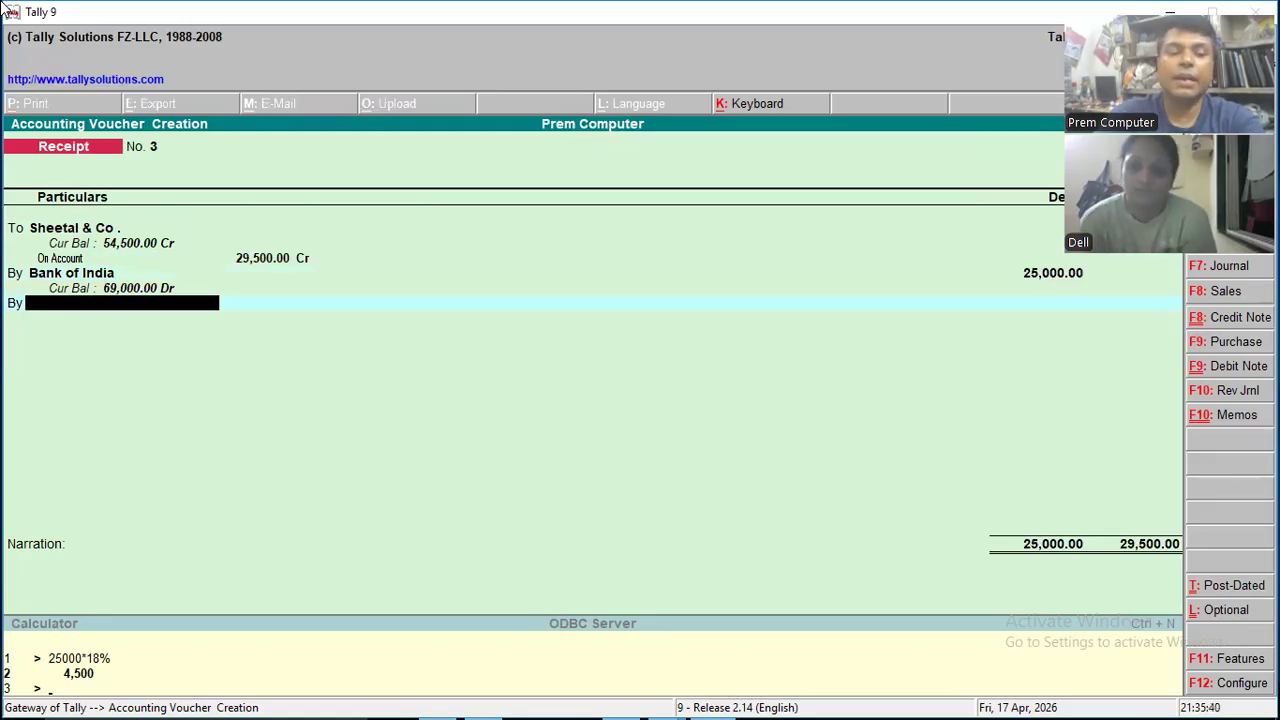
# - Debit GST @ 18% with 4,500 allocated to the Mouse cost centre, and save the receipt voucher
pyautogui.write('G')
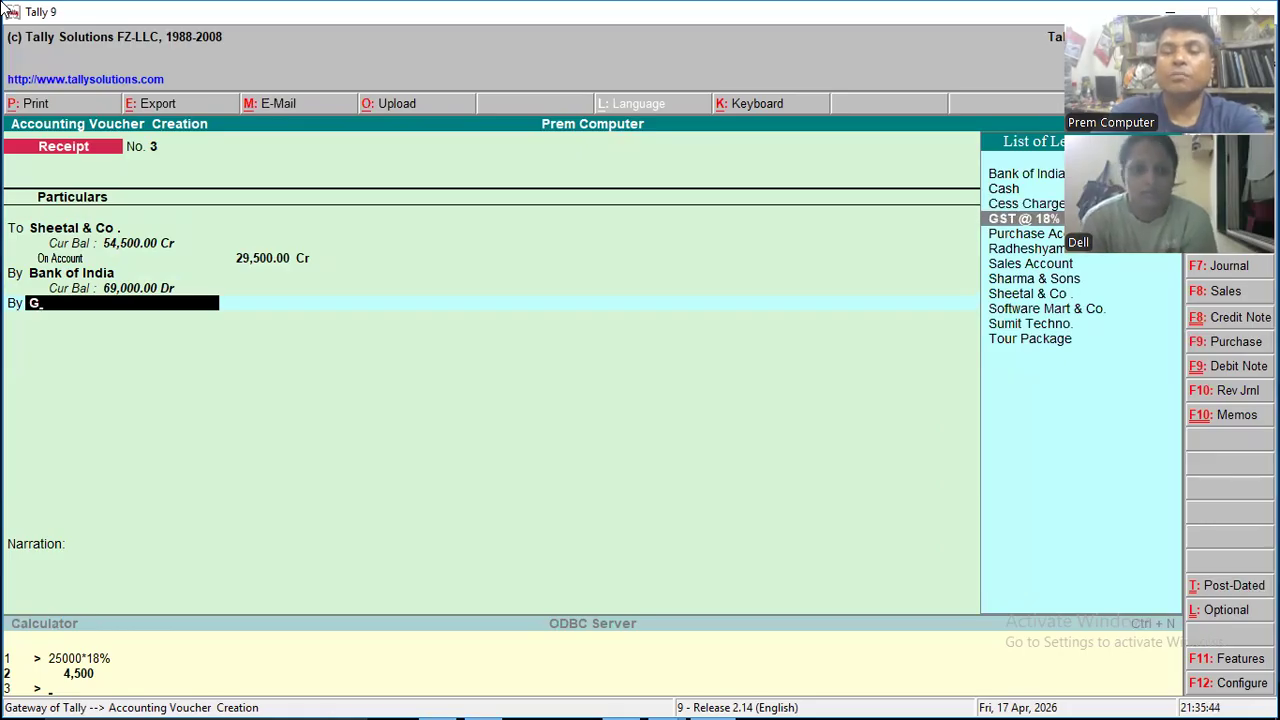
pyautogui.press('Return')
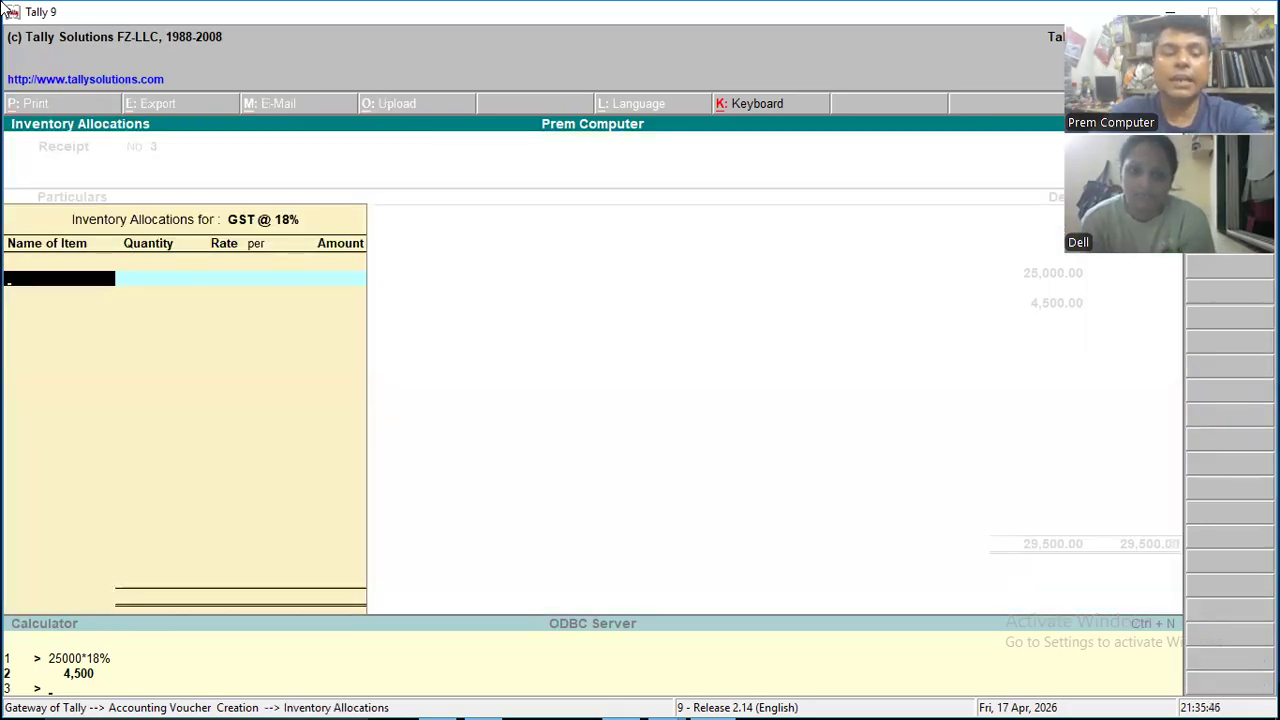
pyautogui.press('Return')
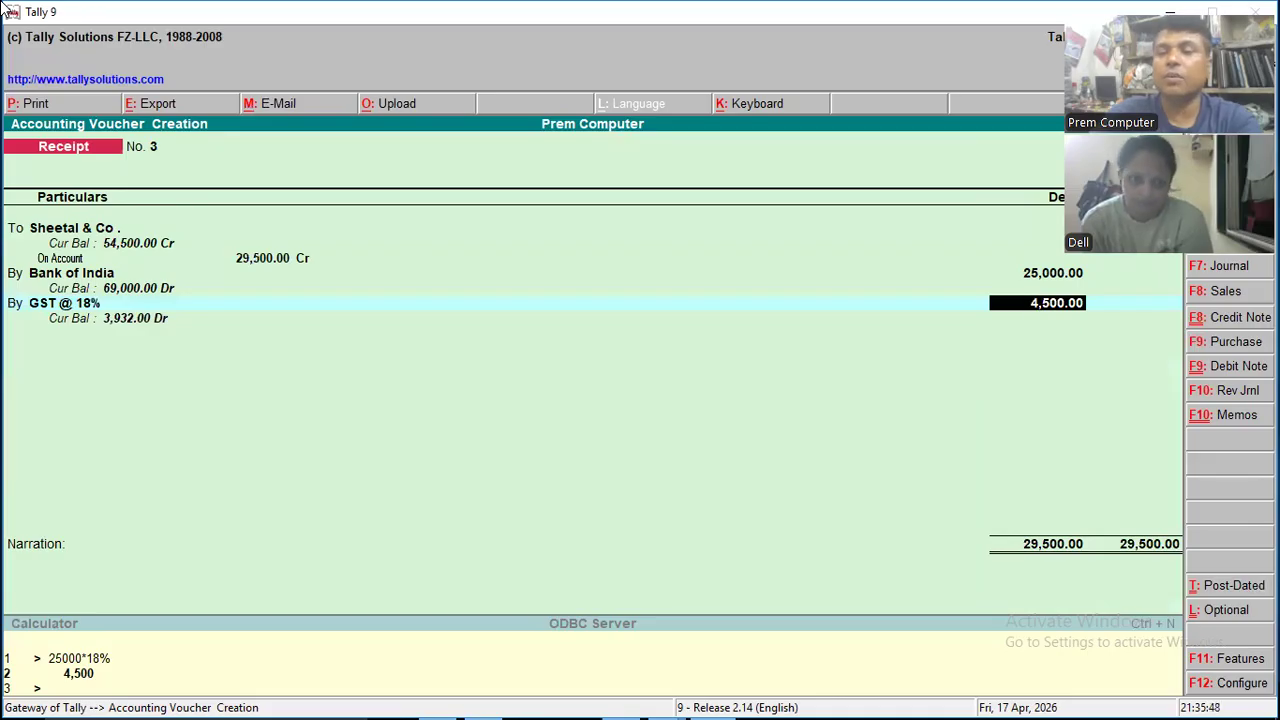
pyautogui.press('Return')
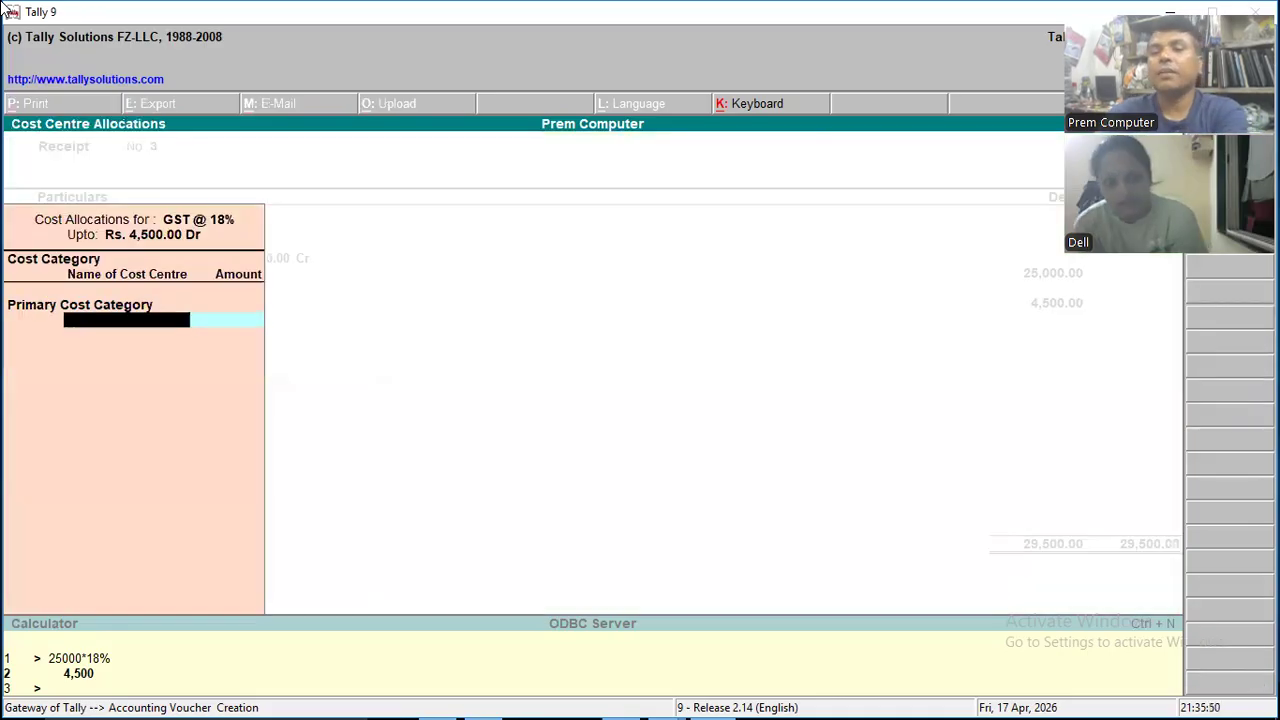
pyautogui.press('Return')
pyautogui.press('Return')
pyautogui.press('Return')
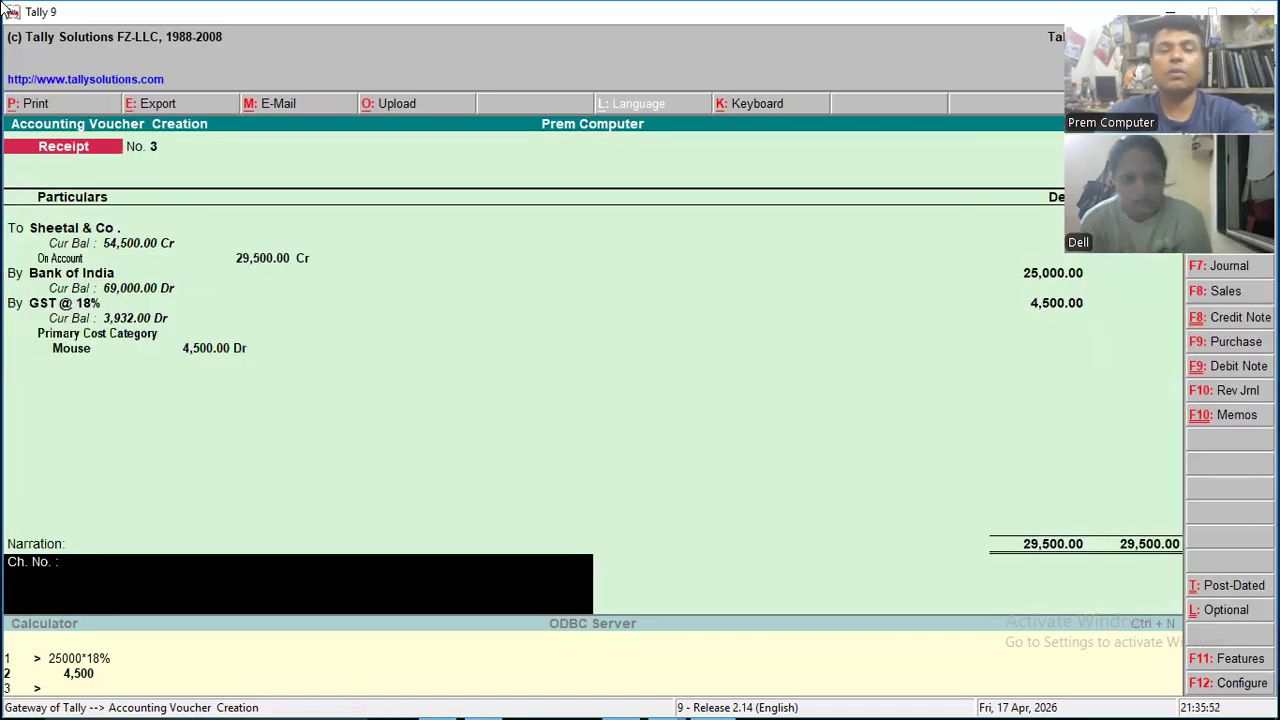
pyautogui.press('Return')
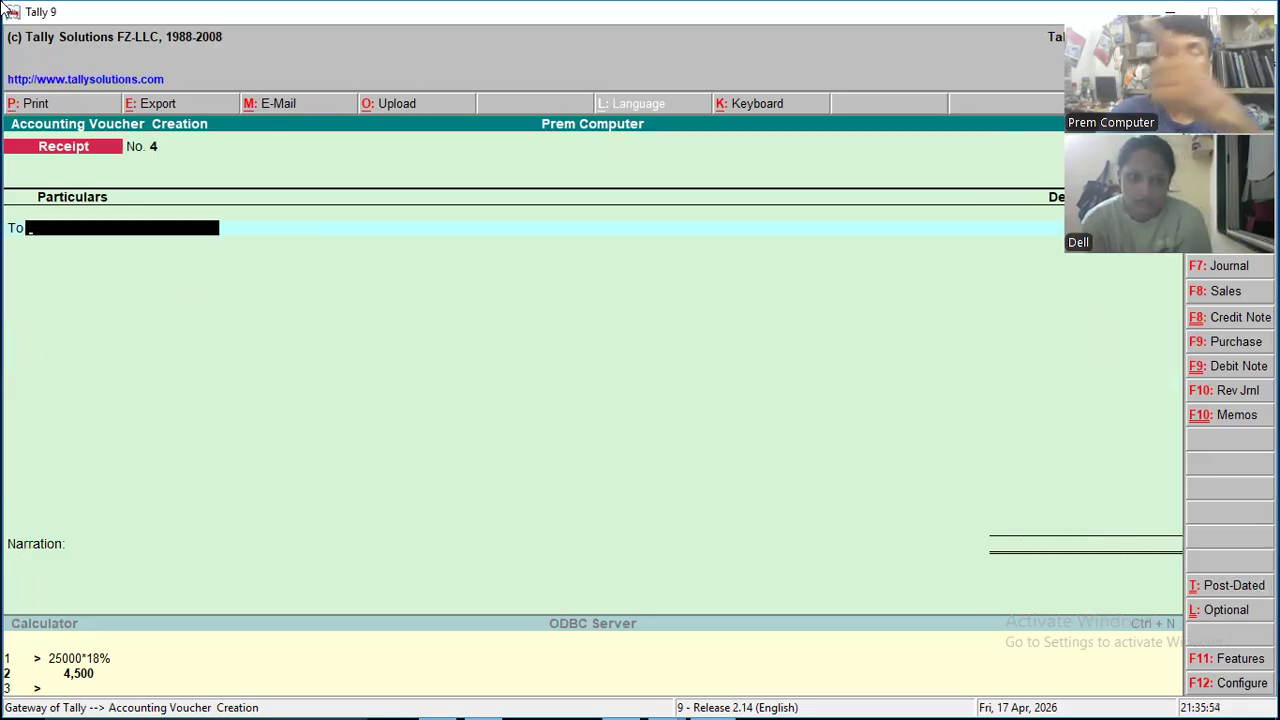
# - Leave voucher entry and examine the detailed Balance Sheet, especially Duties & Taxes under Current Liabilities
pyautogui.press('Escape')
pyautogui.press('Down')
pyautogui.press('Down')
pyautogui.press('Down')
pyautogui.press('Down')
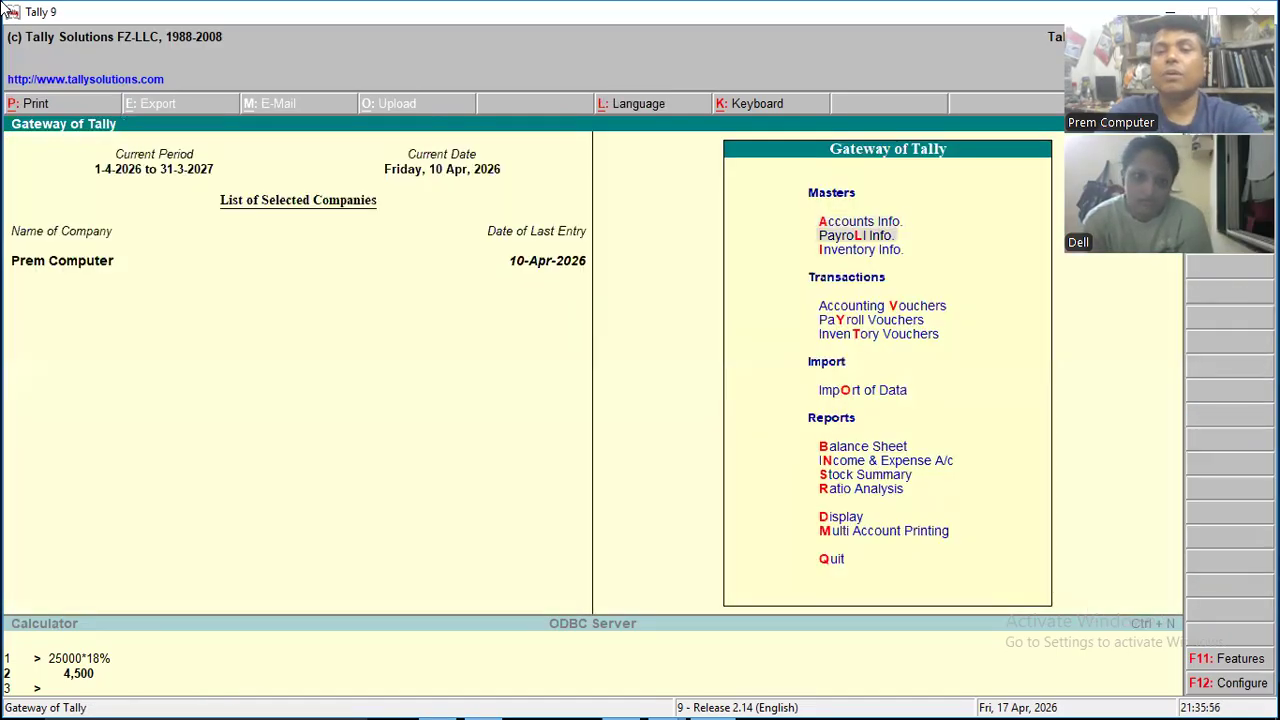
pyautogui.press('Up')
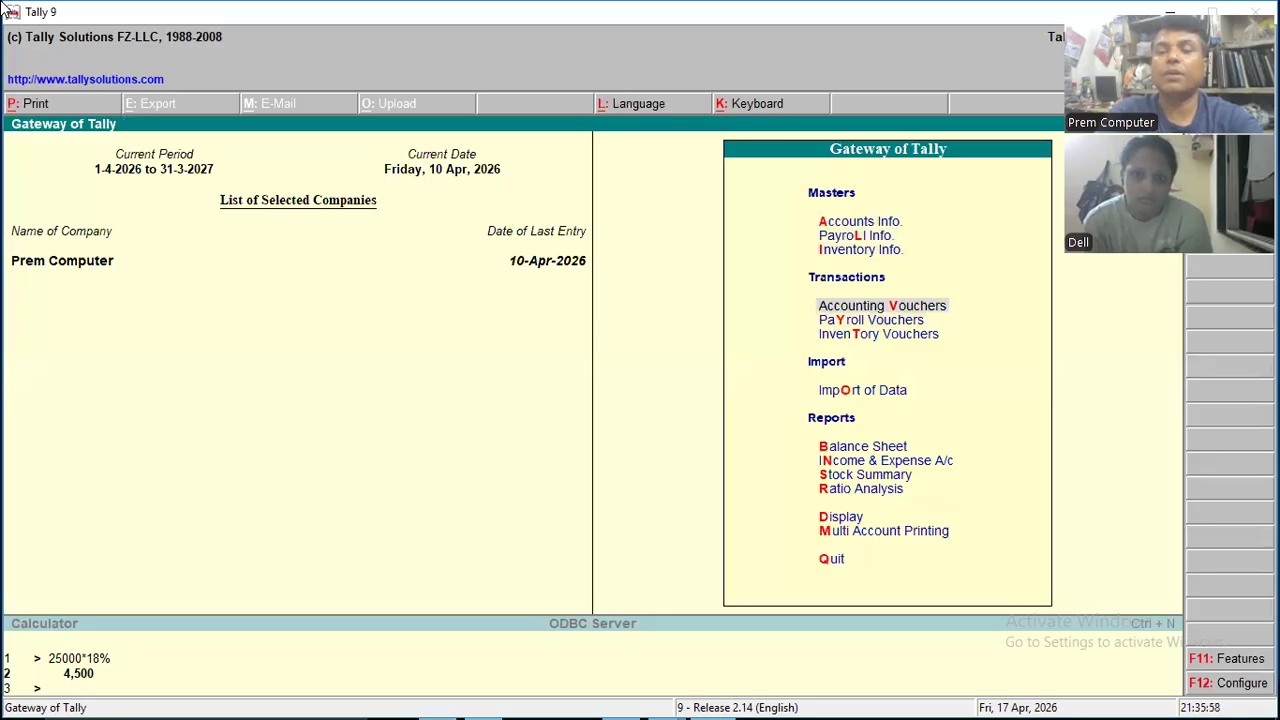
pyautogui.press('Down')
pyautogui.press('Down')
pyautogui.press('Down')
pyautogui.press('Down')
pyautogui.press('Down')
pyautogui.press('Up')
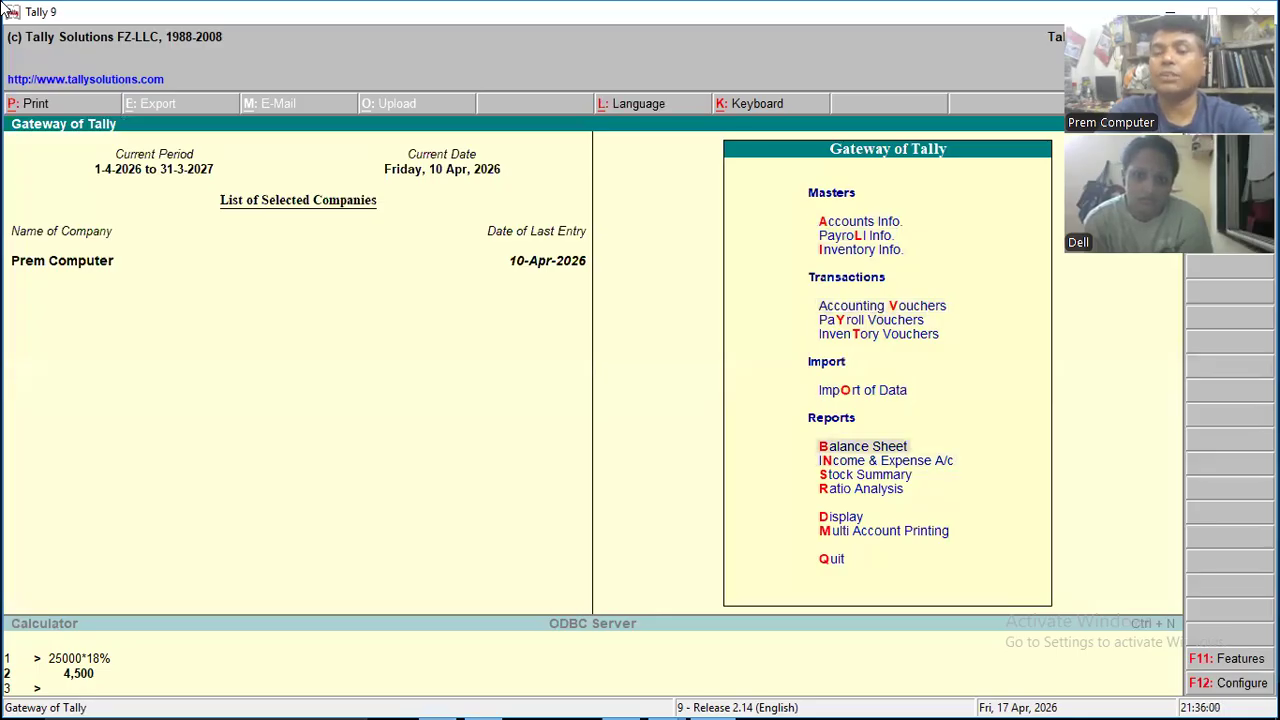
pyautogui.press('Return')
pyautogui.press('Down')
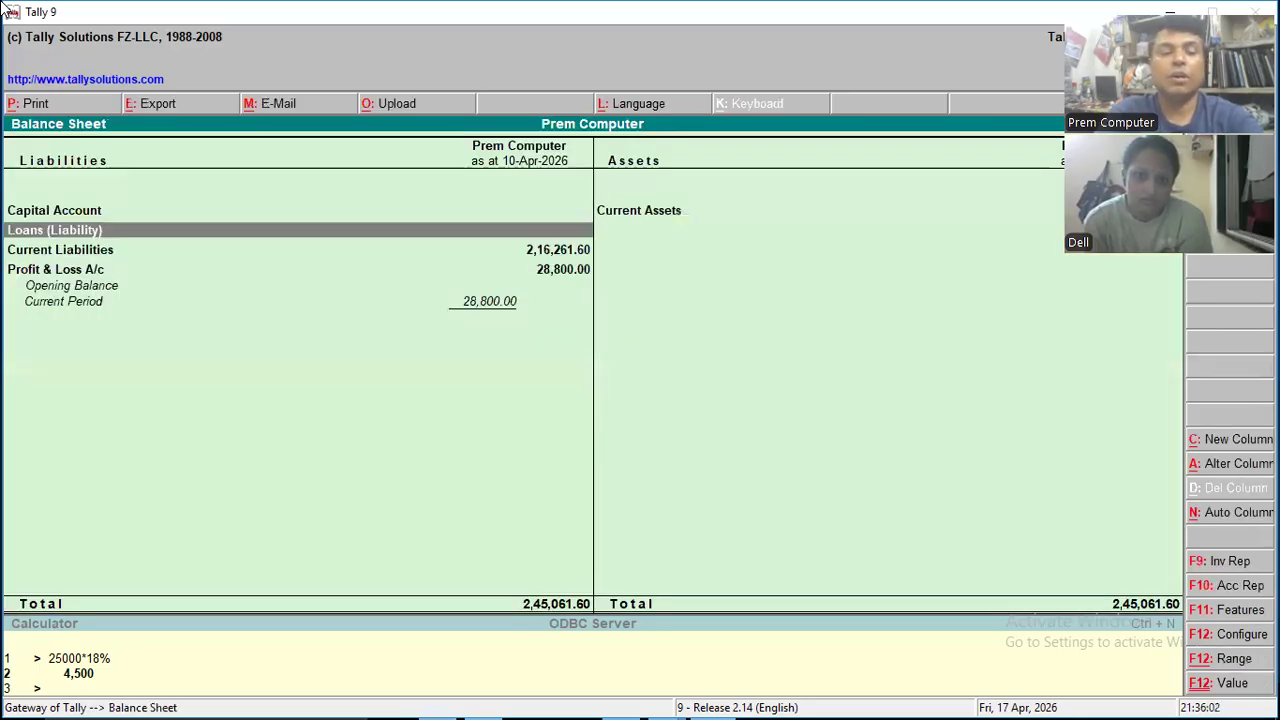
pyautogui.hotkey('alt', 'F1')
pyautogui.press('Down')
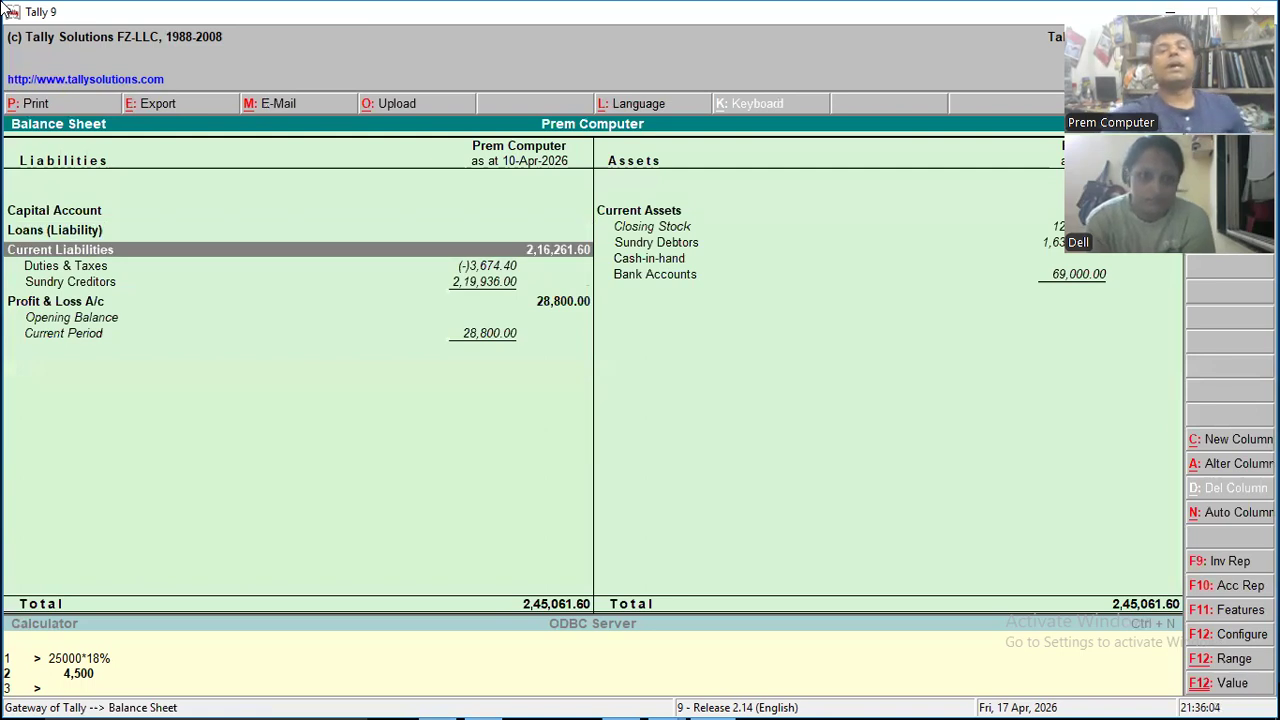
pyautogui.press('Down')
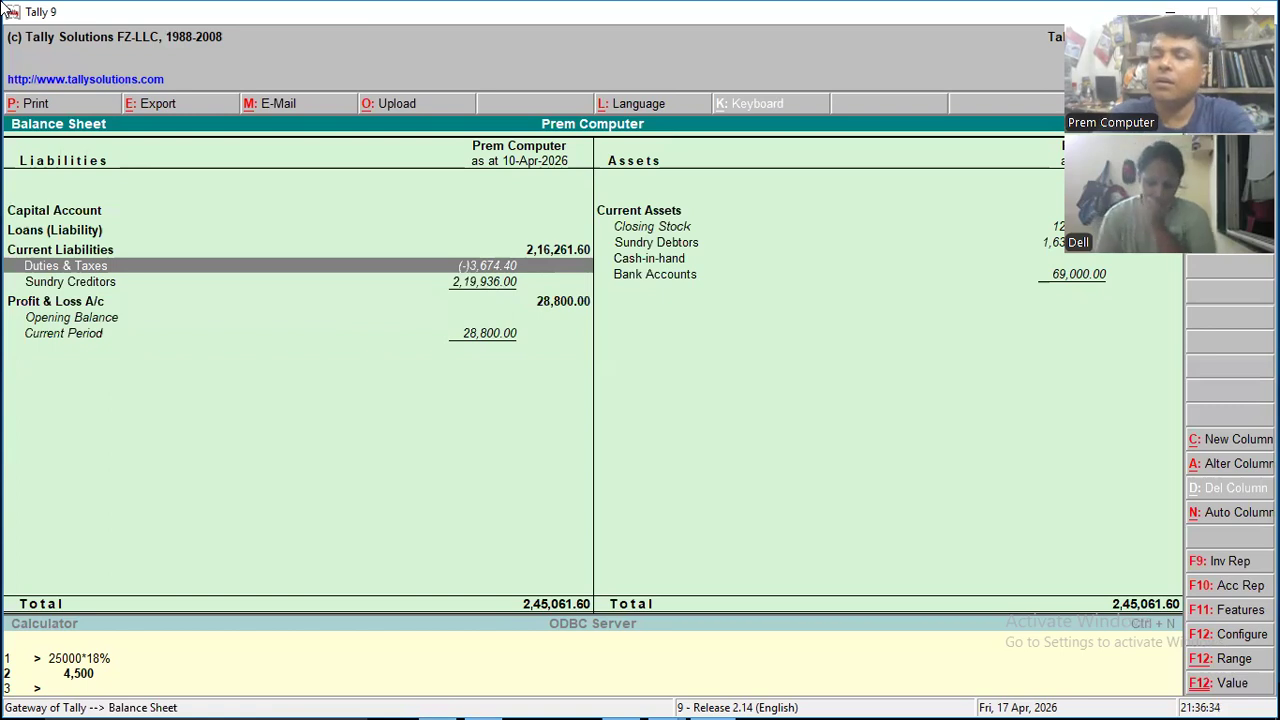
# - Close the Balance Sheet and go to the Account Books among the display reports
pyautogui.press('Escape')
pyautogui.press('Escape')
pyautogui.press('n')
pyautogui.press('Down')
pyautogui.press('Down')
pyautogui.press('Down')
pyautogui.press('Down')
pyautogui.press('Up')
pyautogui.press('Up')
pyautogui.press('Up')
pyautogui.press('Up')
pyautogui.press('Down')
pyautogui.press('Down')
pyautogui.press('Down')
pyautogui.press('Down')
pyautogui.press('Down')
pyautogui.press('Up')
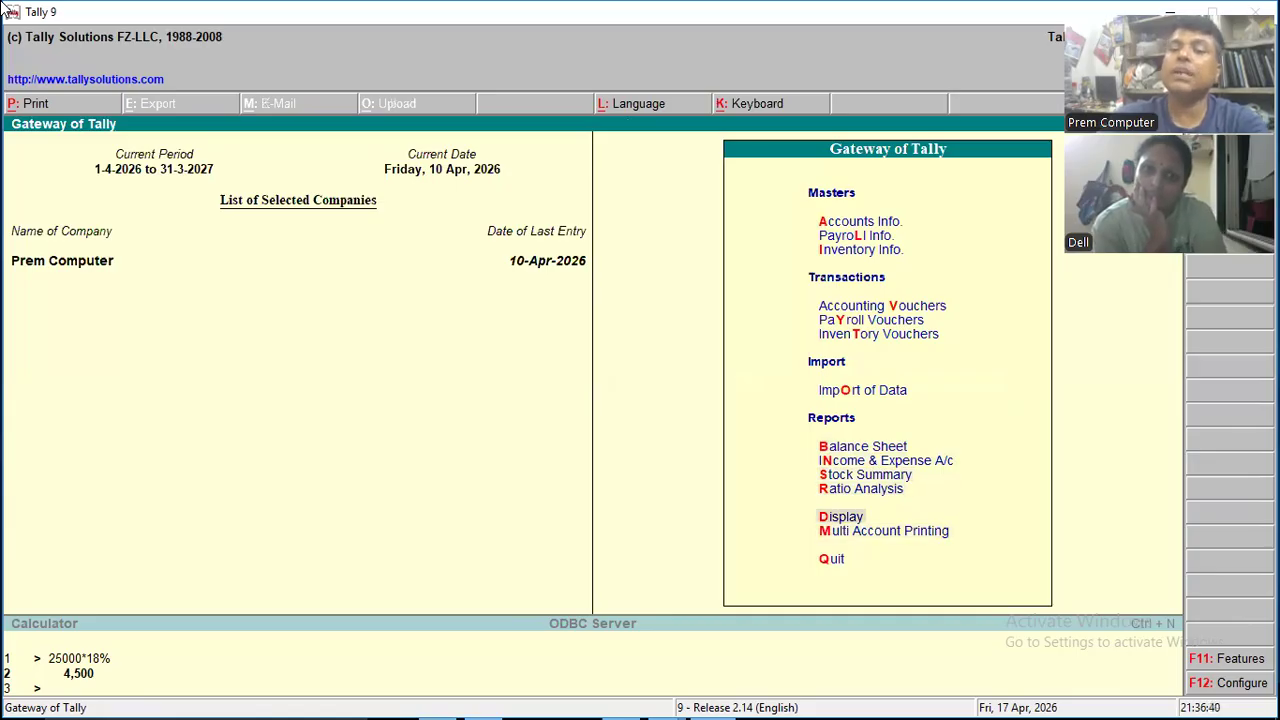
pyautogui.press('Return')
pyautogui.press('Down')
pyautogui.press('Down')
pyautogui.press('Return')
pyautogui.press('Down')
pyautogui.press('Down')
pyautogui.press('Down')
pyautogui.press('Down')
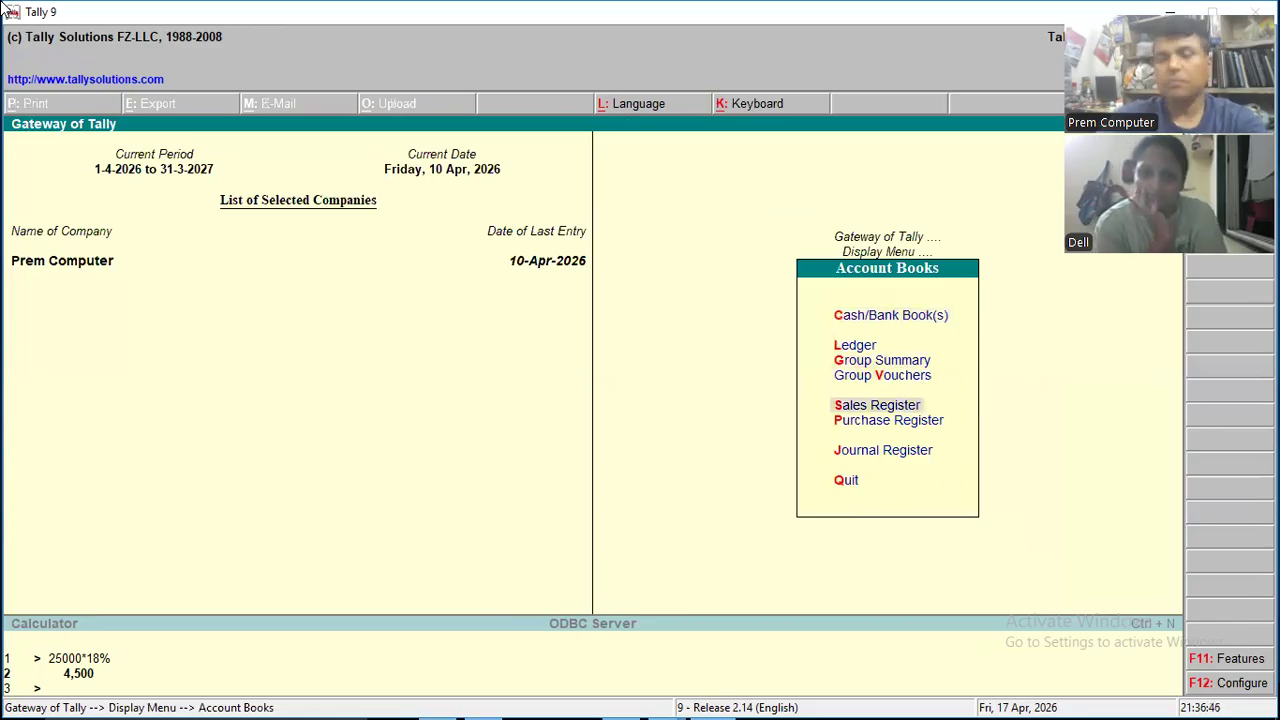
# - Display the ledger vouchers of Sheetal & Co
pyautogui.press('Up')
pyautogui.press('Up')
pyautogui.press('Up')
pyautogui.press('Return')
pyautogui.press('Down')
pyautogui.press('Down')
pyautogui.press('Down')
pyautogui.press('Down')
pyautogui.press('Down')
pyautogui.press('Down')
pyautogui.press('Down')
pyautogui.press('Down')
pyautogui.press('Down')
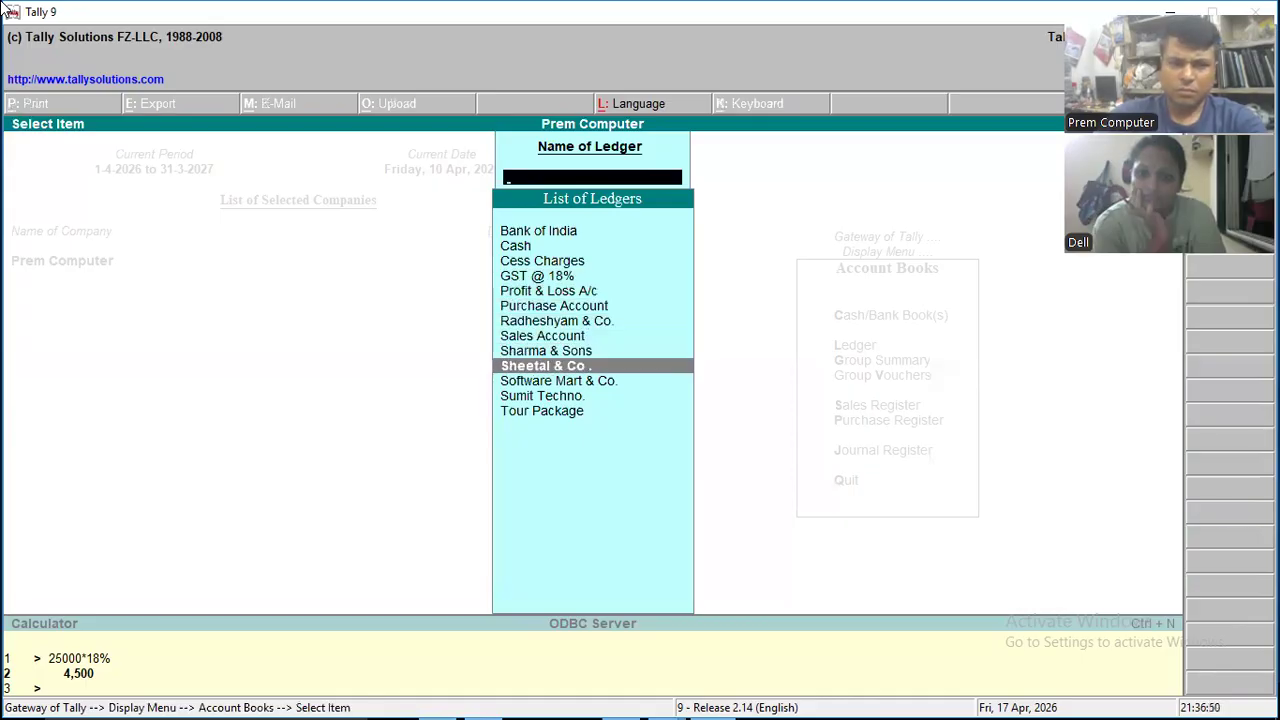
pyautogui.press('Return')
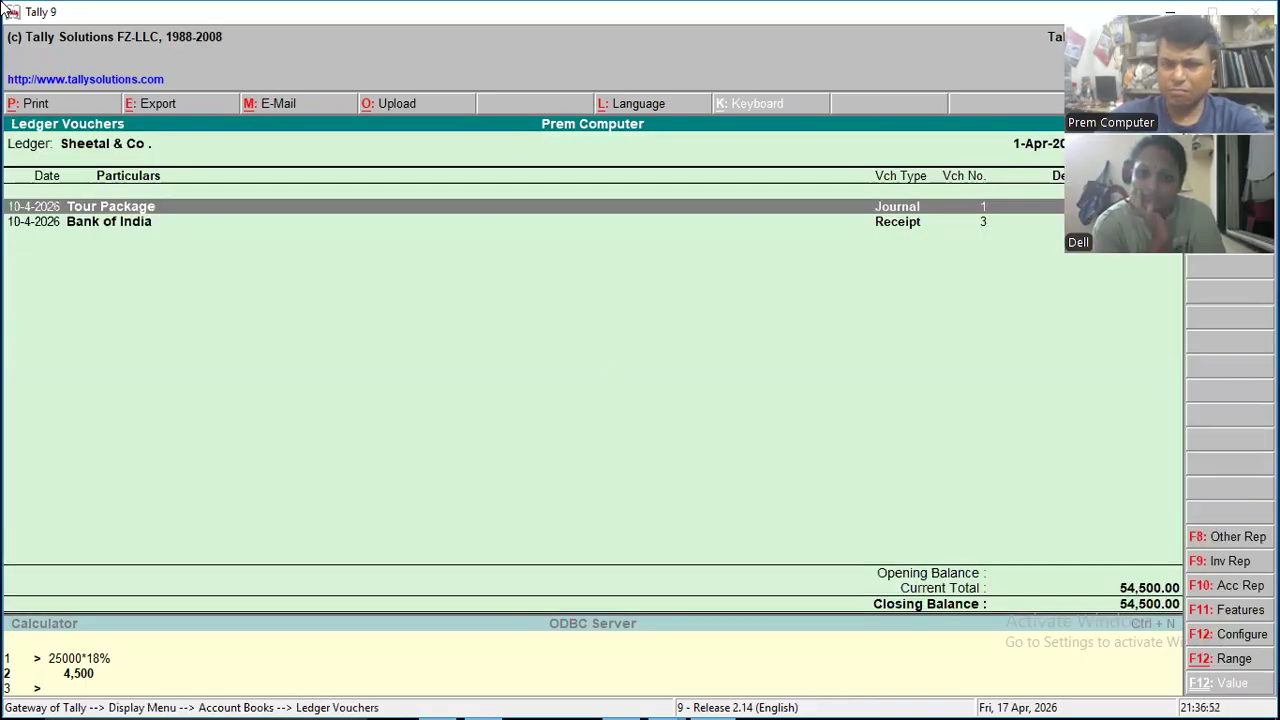
# - Open the Bank of India receipt from the Sheetal & Co. ledger for alteration and change its voucher type to Journal
pyautogui.press('Down')
pyautogui.press('Up')
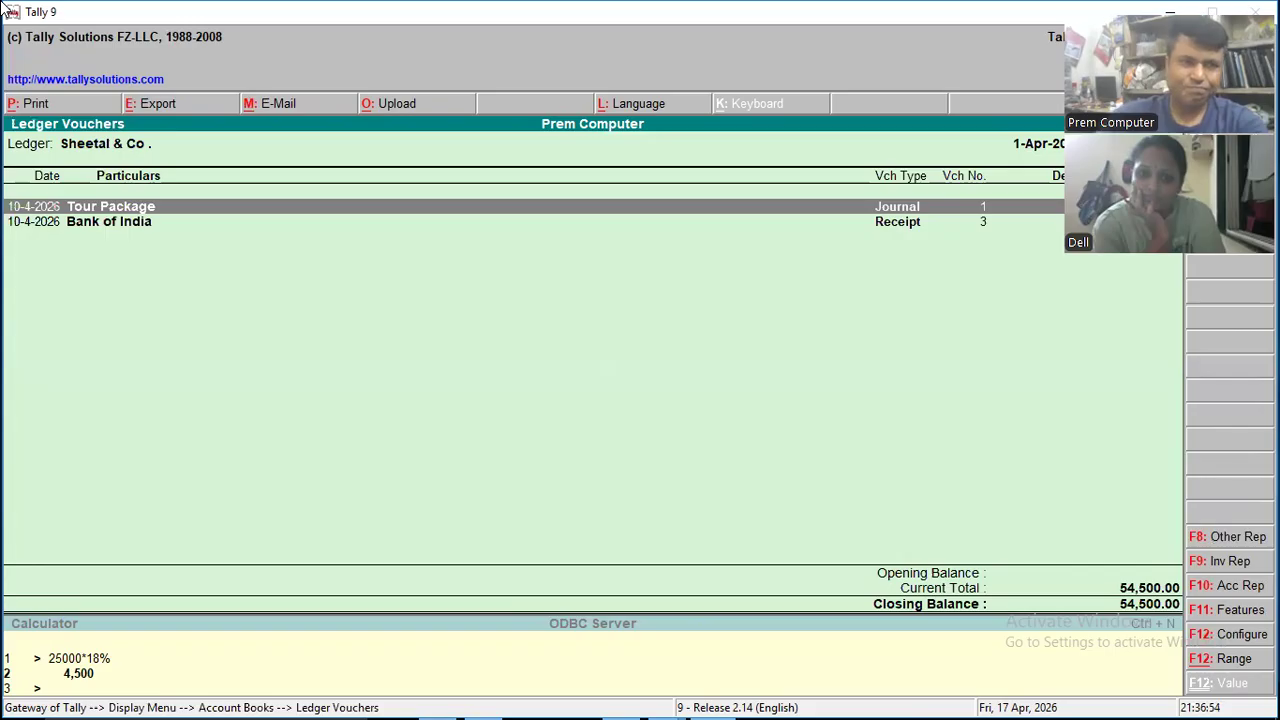
pyautogui.press('Down')
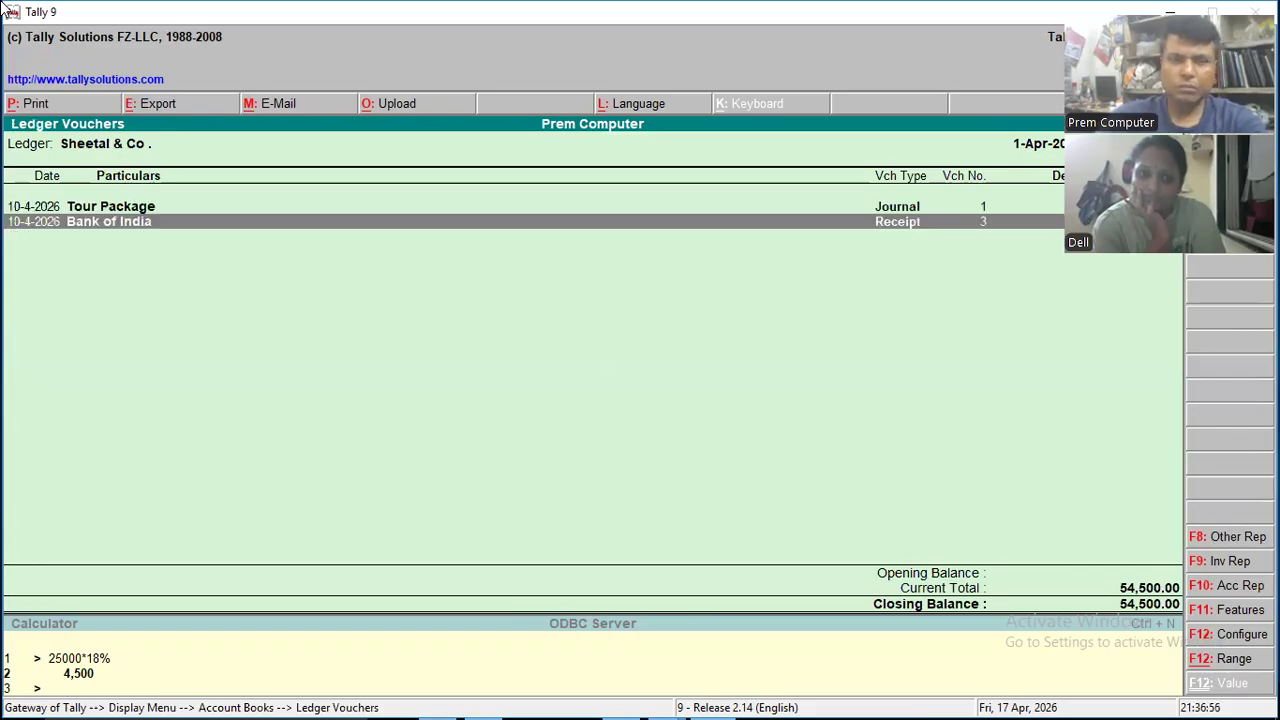
pyautogui.press('Return')
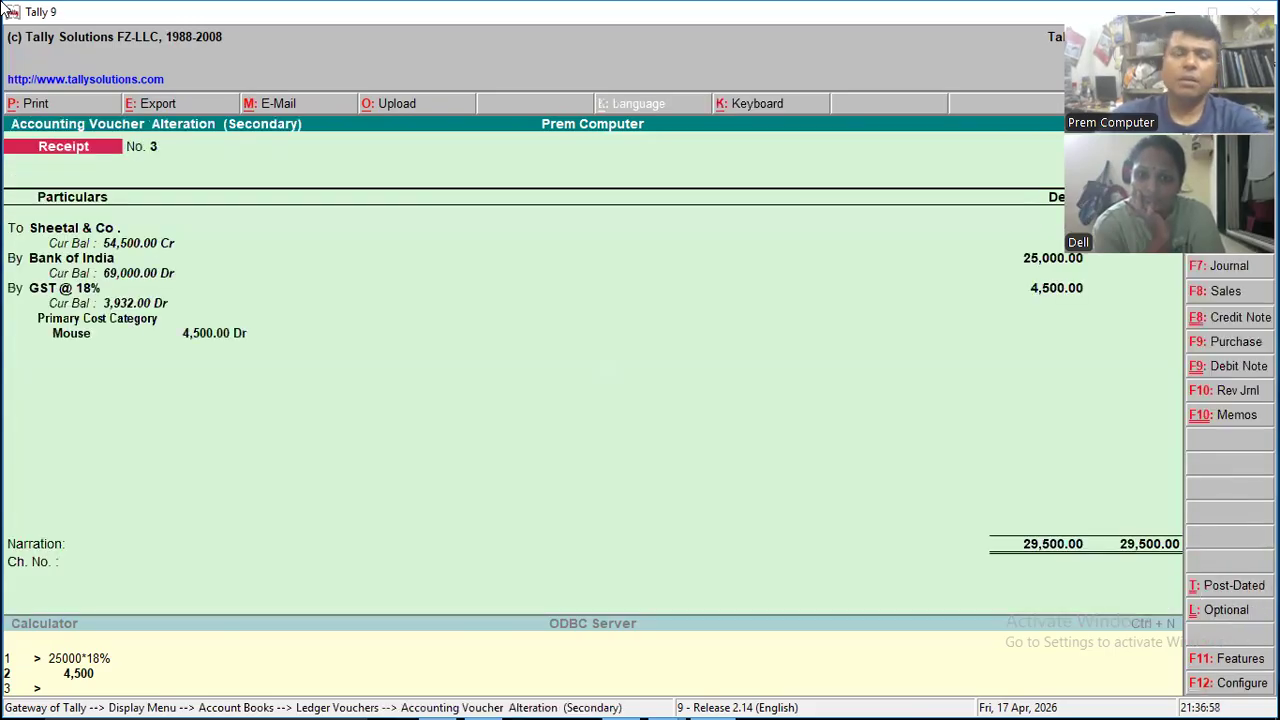
pyautogui.press('F7')
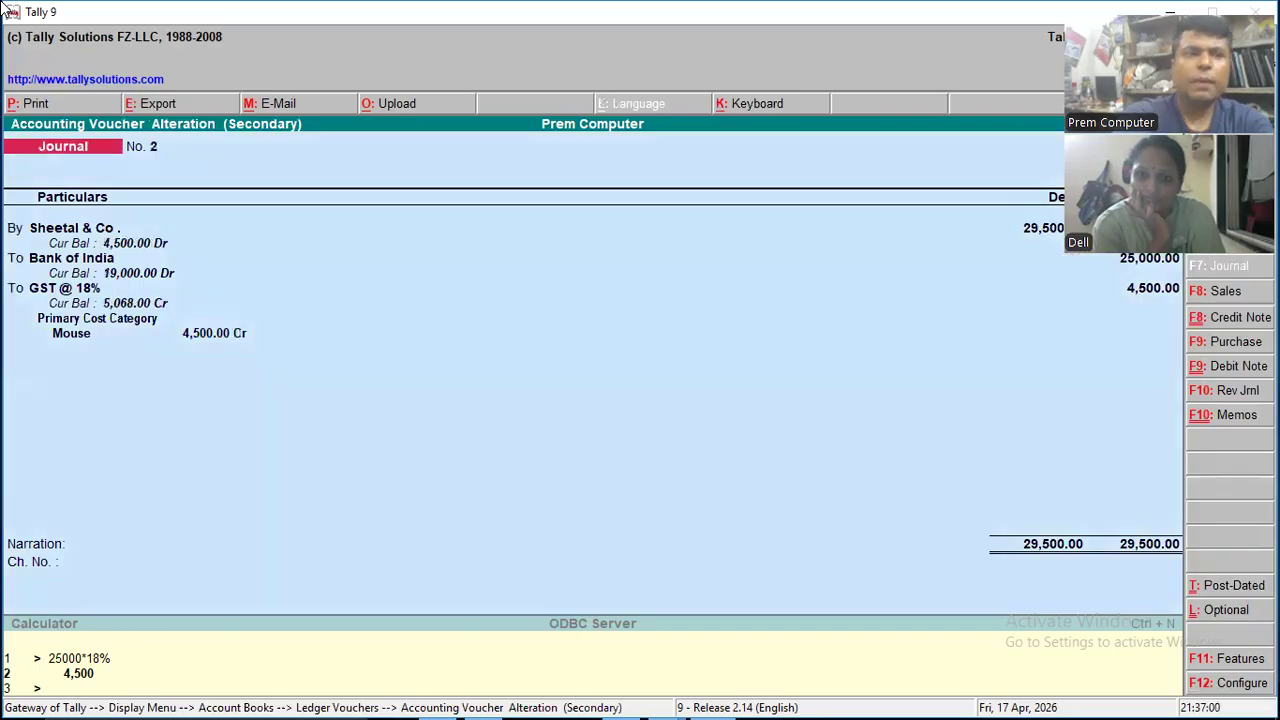
# - Try to debit Sheetal & Co. with 29,500 On Account in the journal, then return to its debit ledger
pyautogui.press('Return')
pyautogui.press('Return')
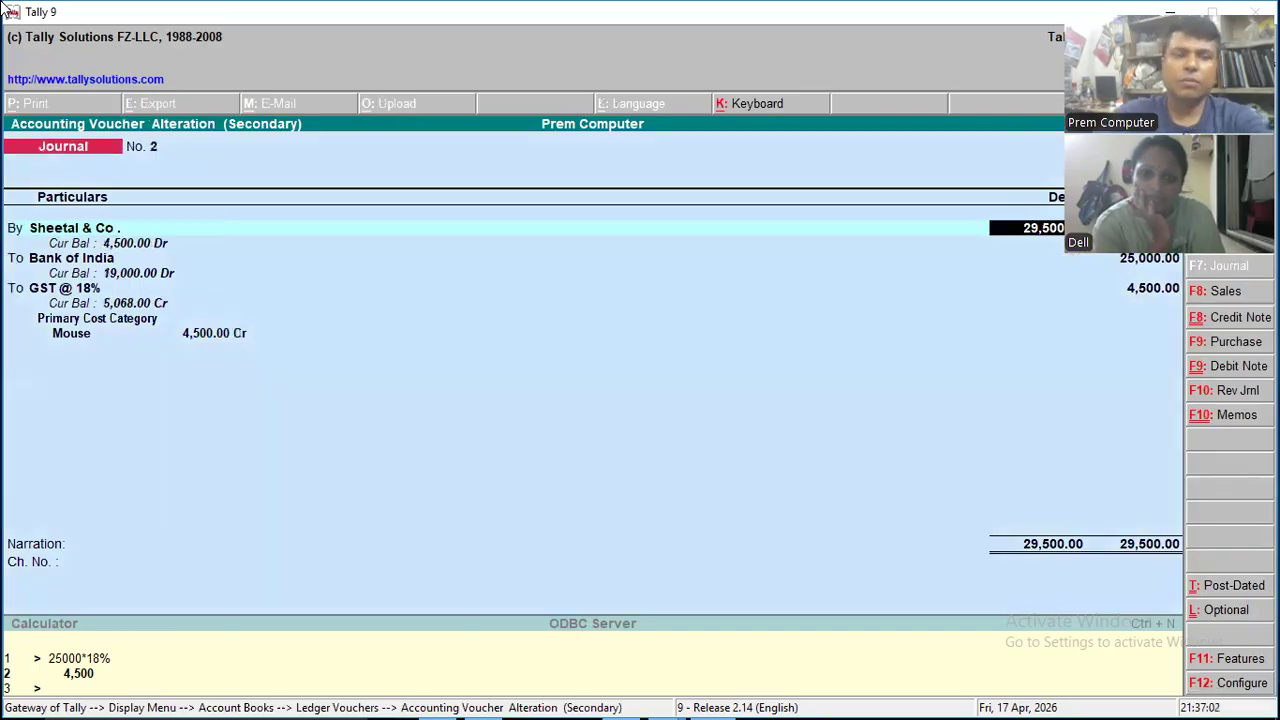
pyautogui.press('Return')
pyautogui.press('Return')
pyautogui.press('Return')
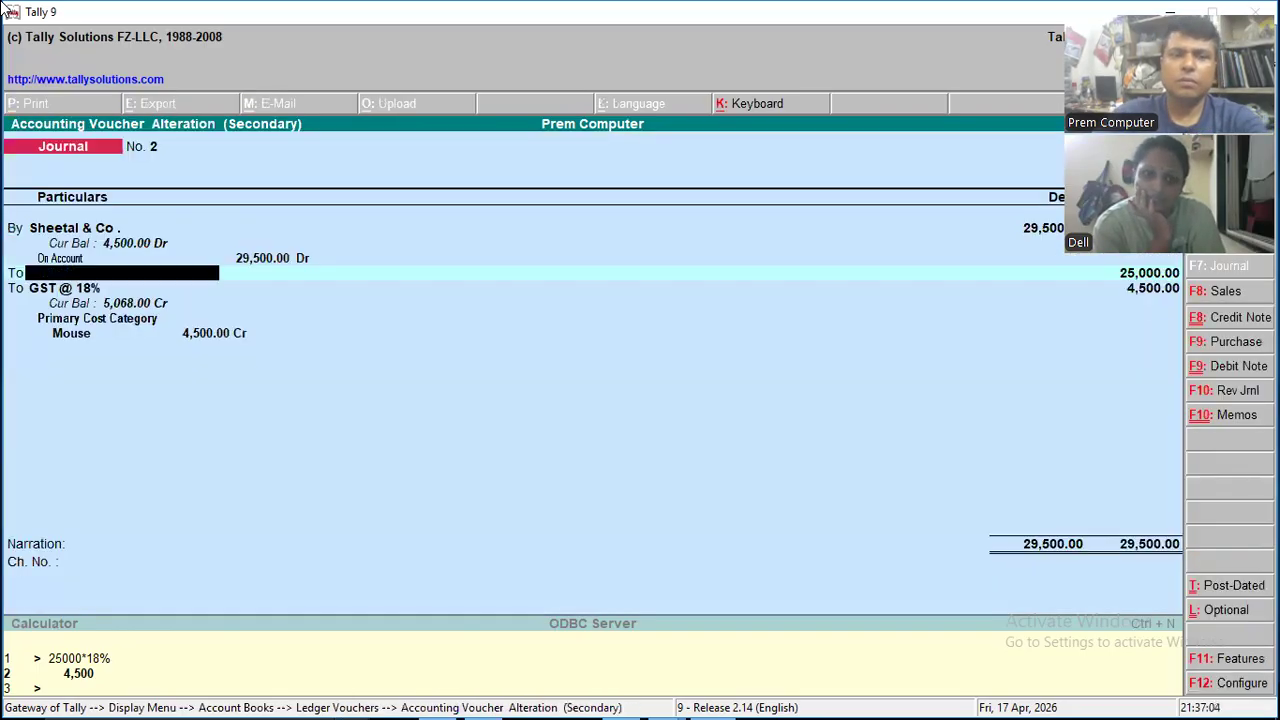
pyautogui.press('Return')
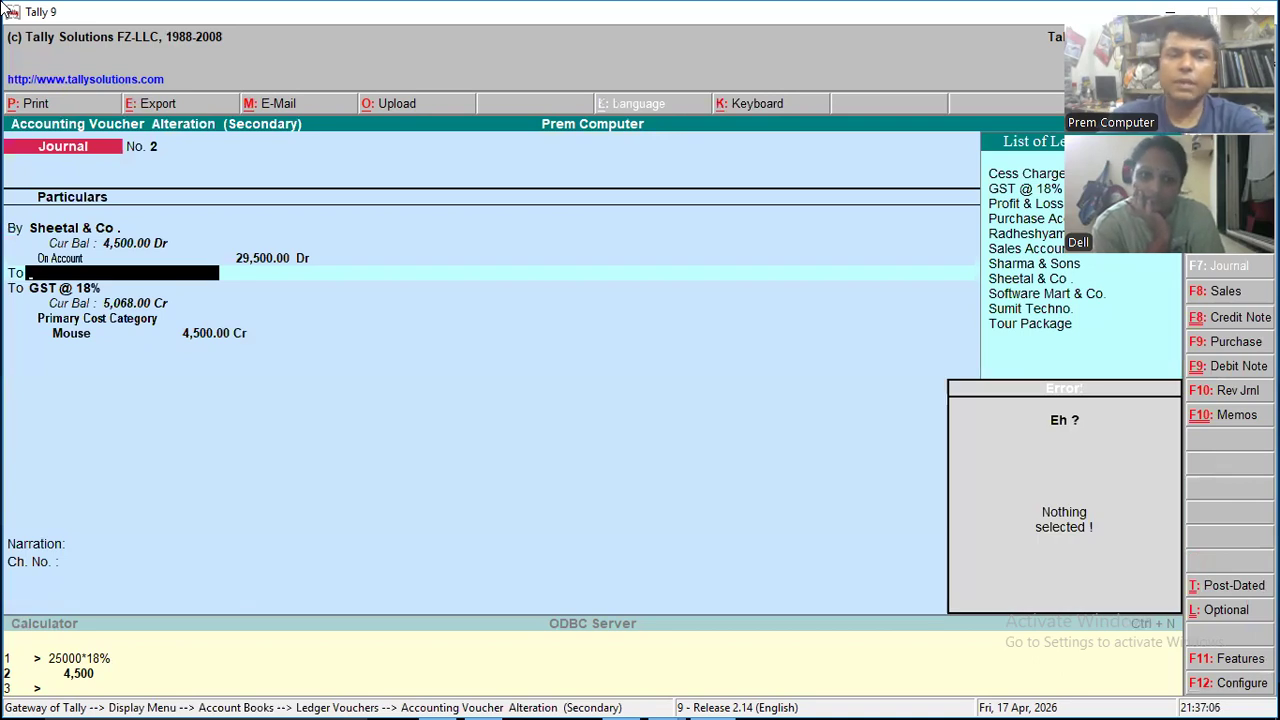
pyautogui.press('Down')
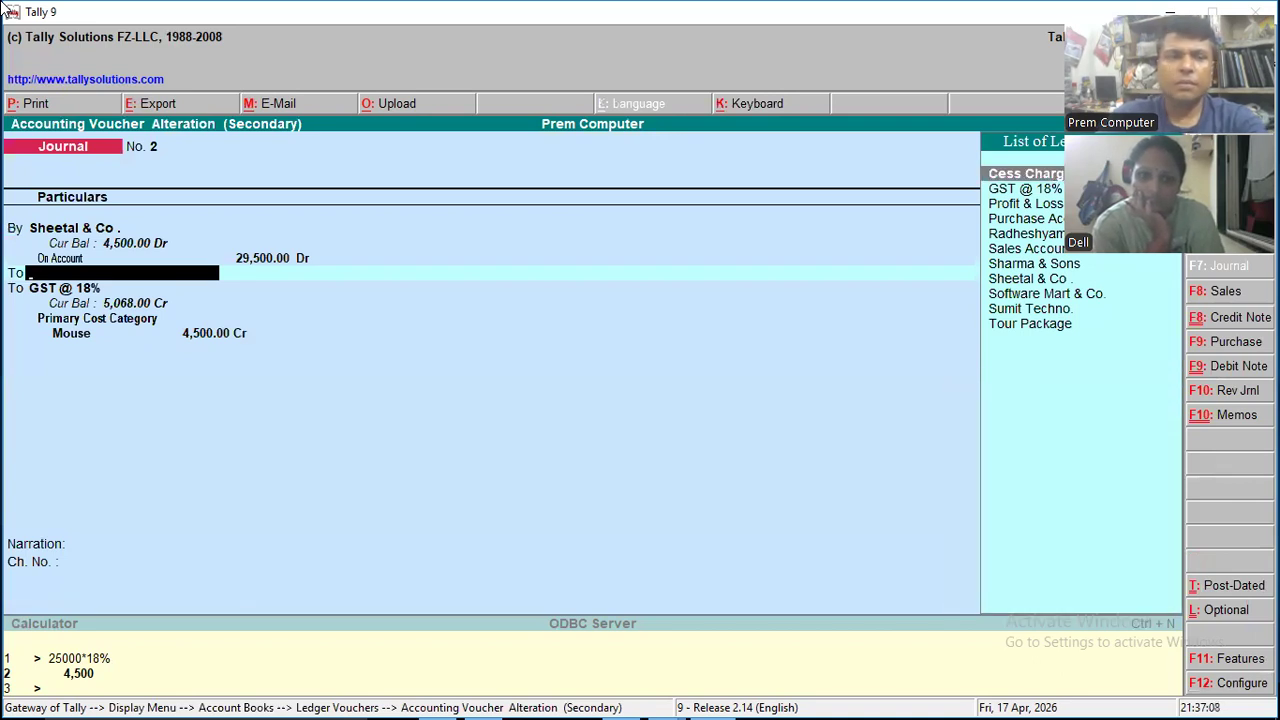
pyautogui.press('BackSpace')
pyautogui.press('BackSpace')
pyautogui.press('BackSpace')
pyautogui.press('BackSpace')
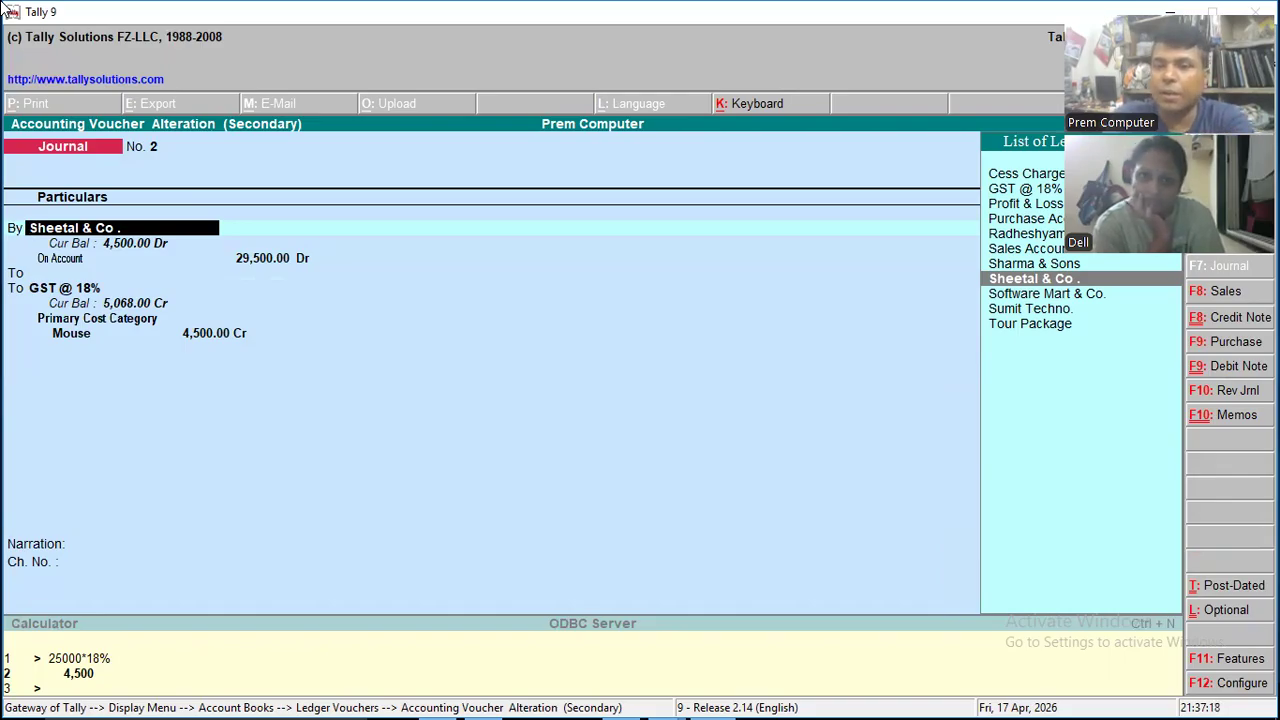
# - Replace the journal's debit ledger with Tour Package and set its amount to 25,000
pyautogui.press('Down')
pyautogui.press('Down')
pyautogui.press('Down')
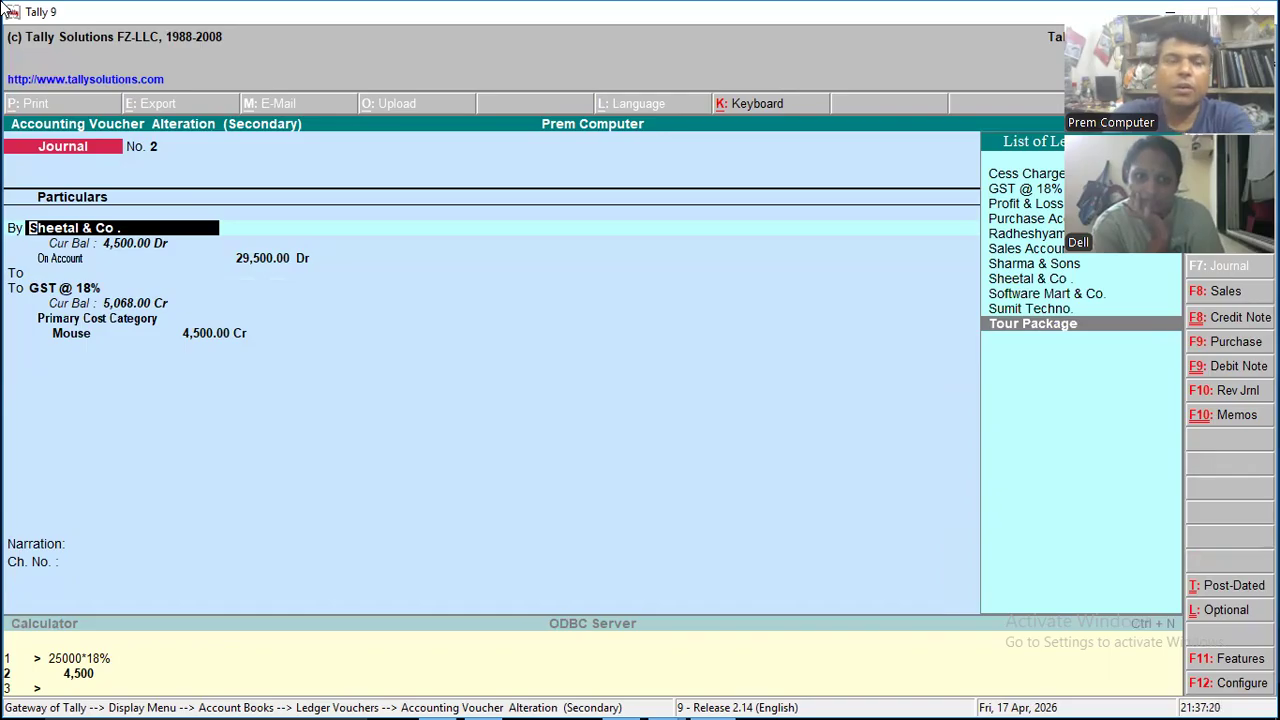
pyautogui.press('Return')
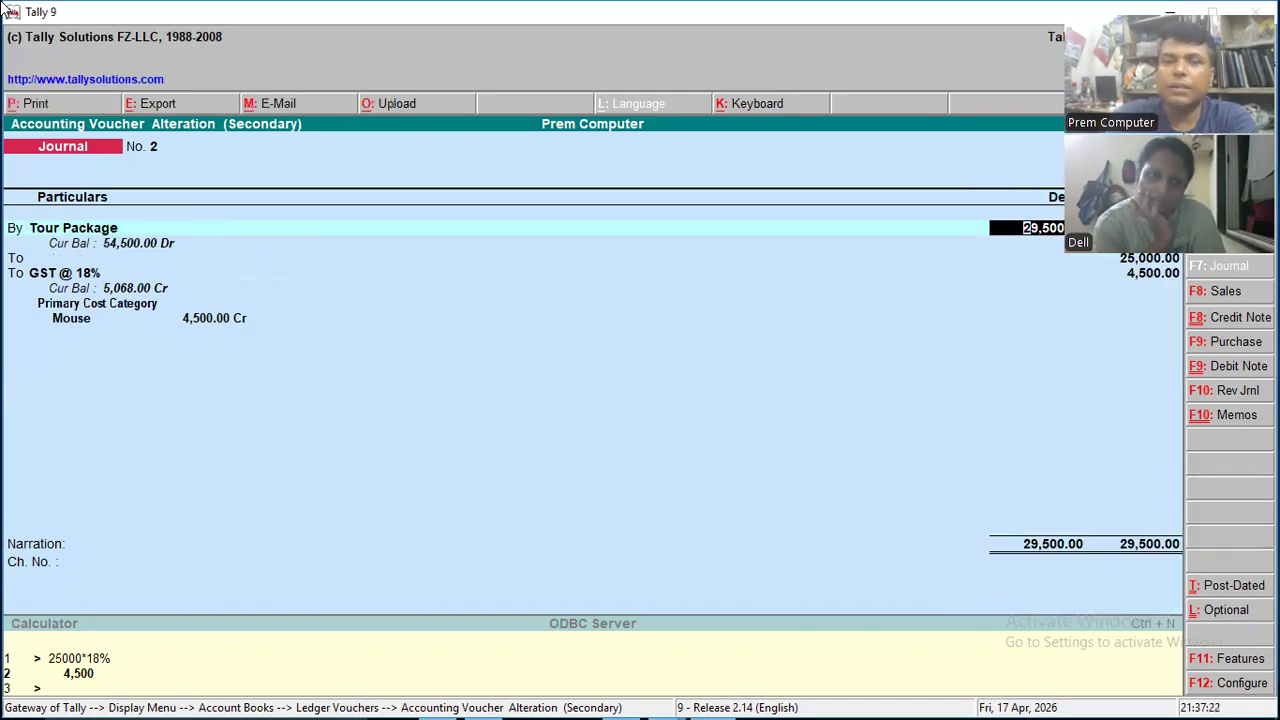
pyautogui.write('250000')
pyautogui.press('Return')
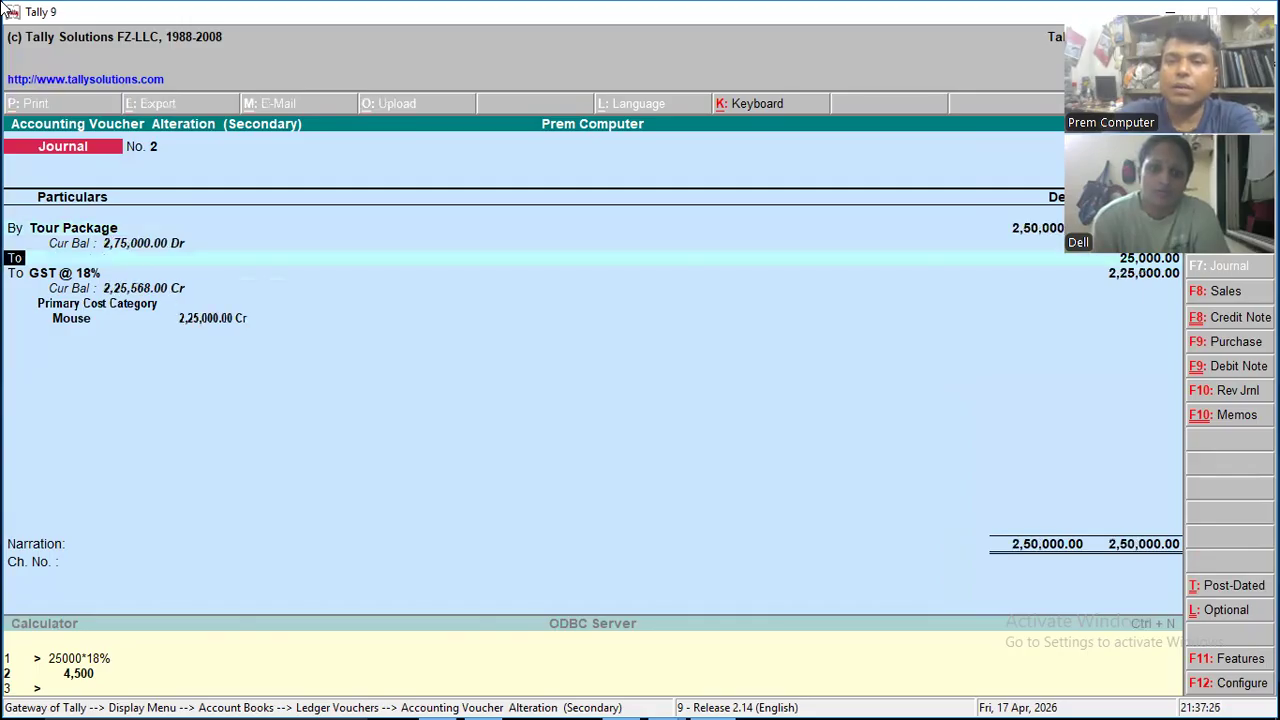
pyautogui.press('BackSpace')
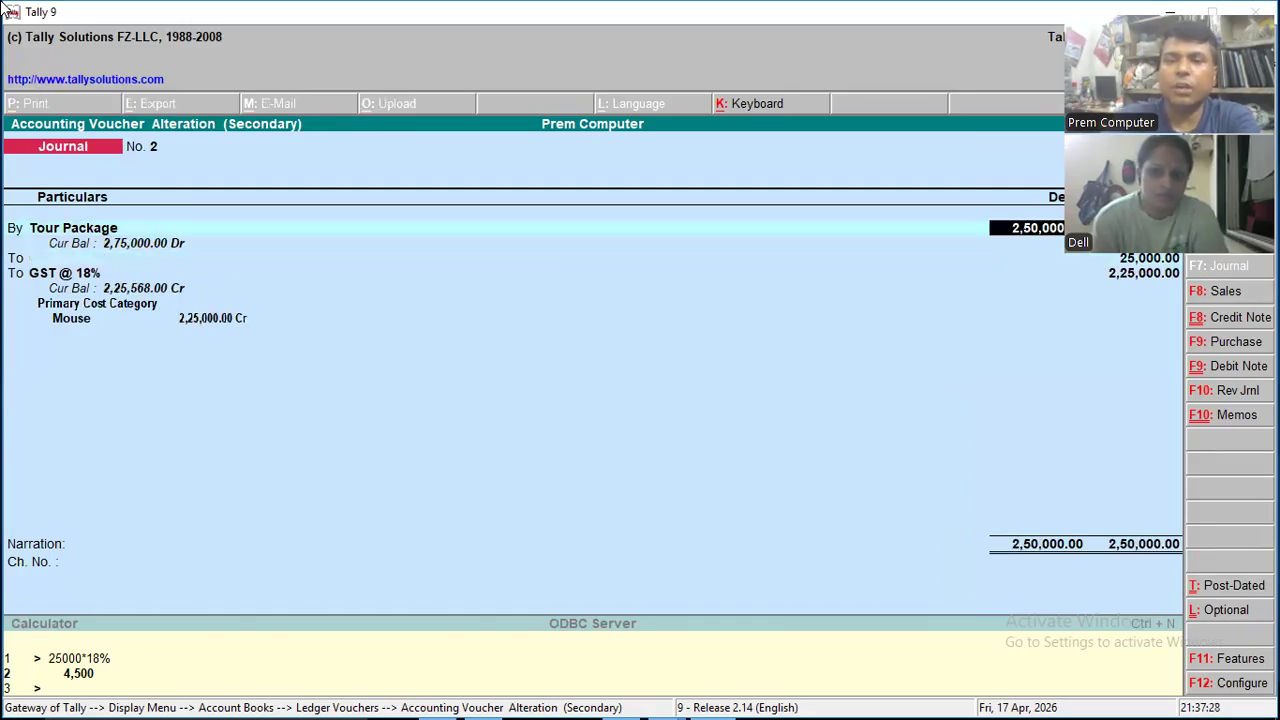
pyautogui.write('25000')
pyautogui.press('Return')
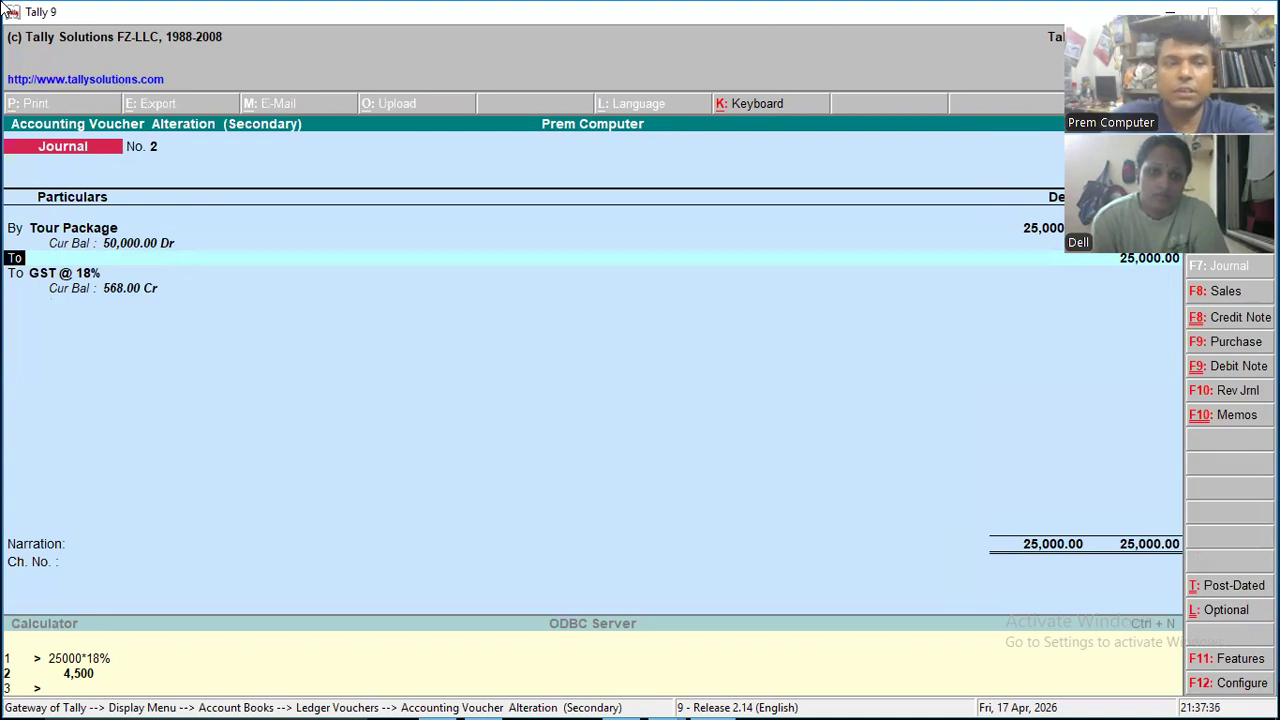
# - Add a second debit line to the journal for GST @ 18% of 4,500, allocated to the Mouse cost centre
pyautogui.write('by')
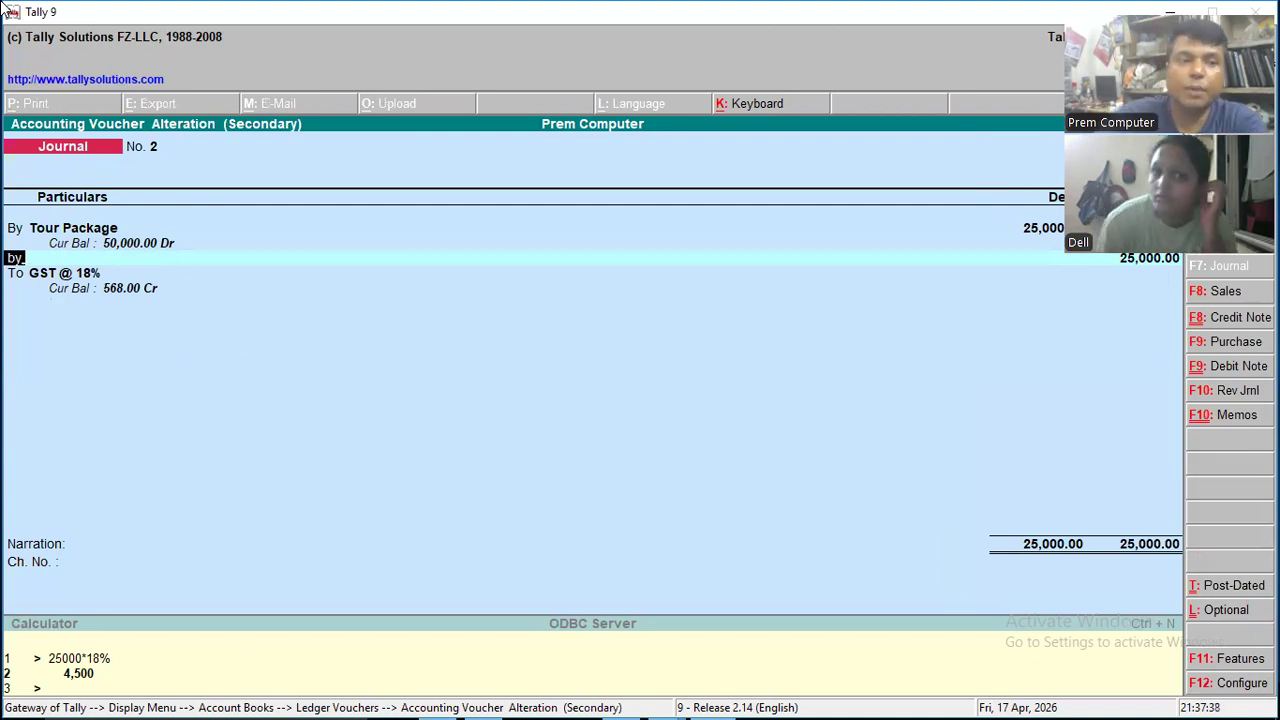
pyautogui.press('Return')
pyautogui.press('Down')
pyautogui.press('Return')
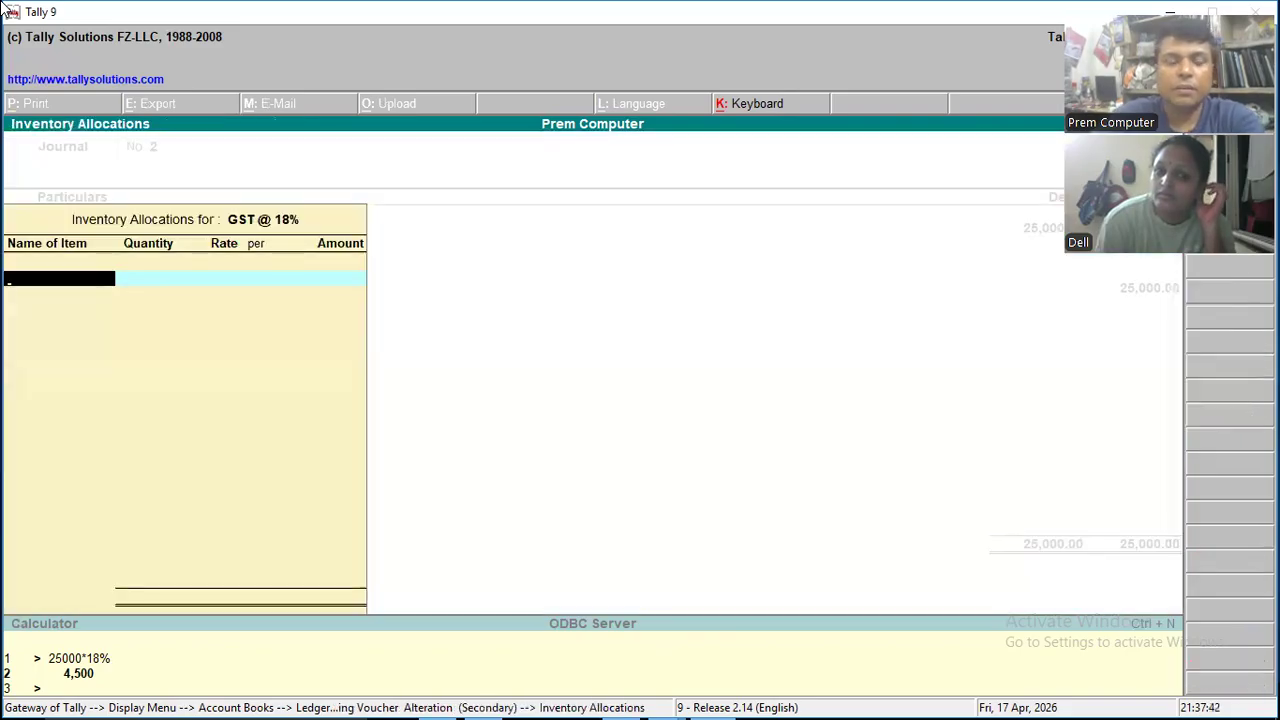
pyautogui.press('Escape')
pyautogui.write('4500')
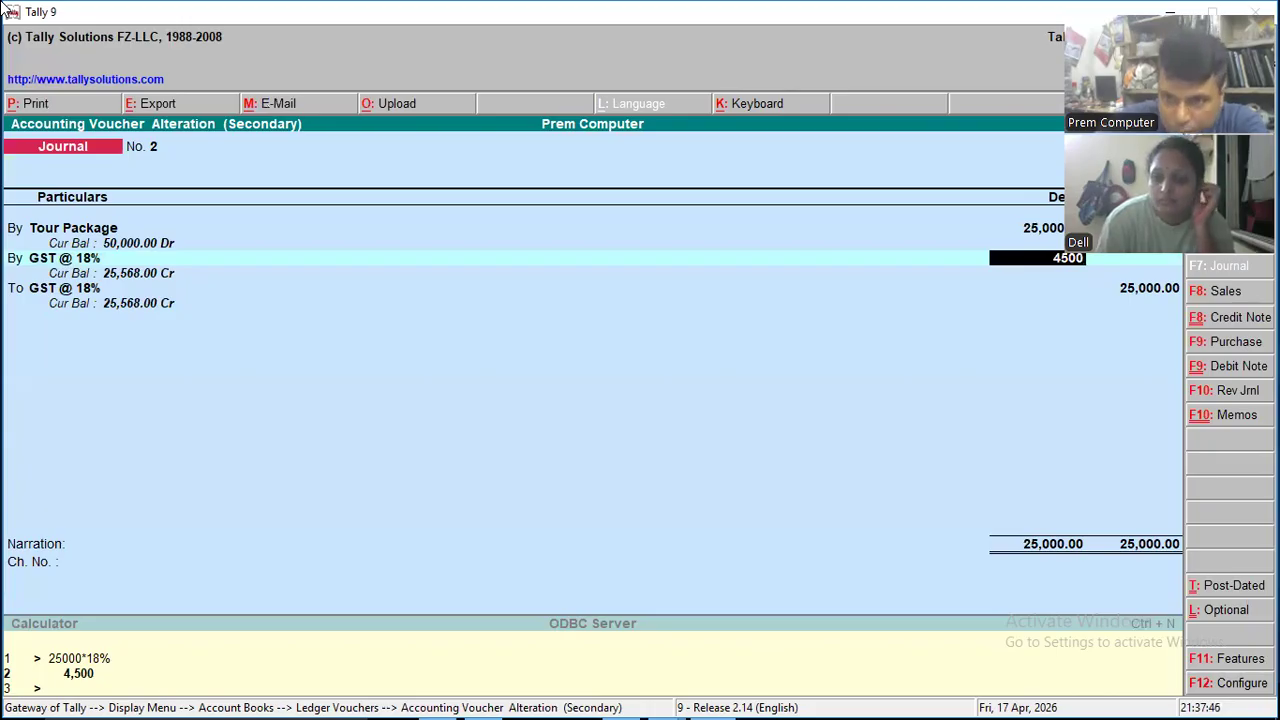
pyautogui.press('Return')
pyautogui.press('Return')
pyautogui.press('Return')
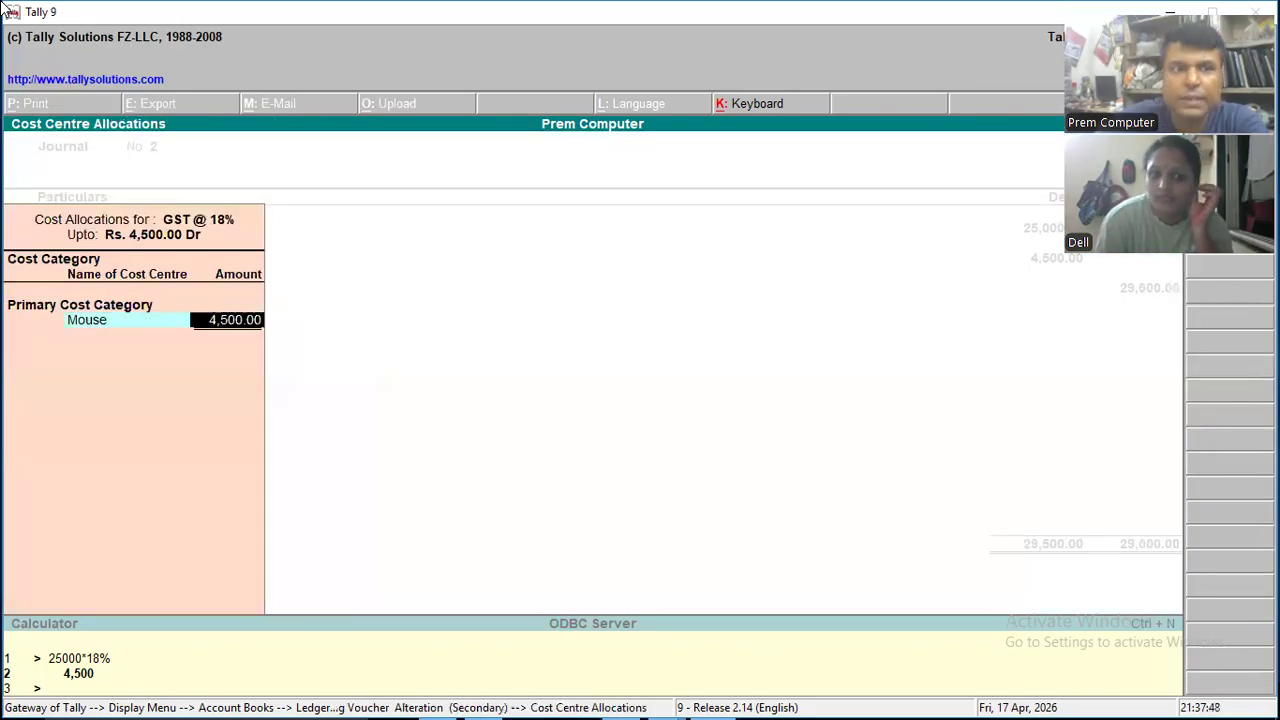
pyautogui.press('Return')
# - Go back through the GST @ 18% debit line's amount and cost allocation and close the journal alteration
pyautogui.press('BackSpace')
pyautogui.press('BackSpace')
pyautogui.press('BackSpace')
pyautogui.press('BackSpace')
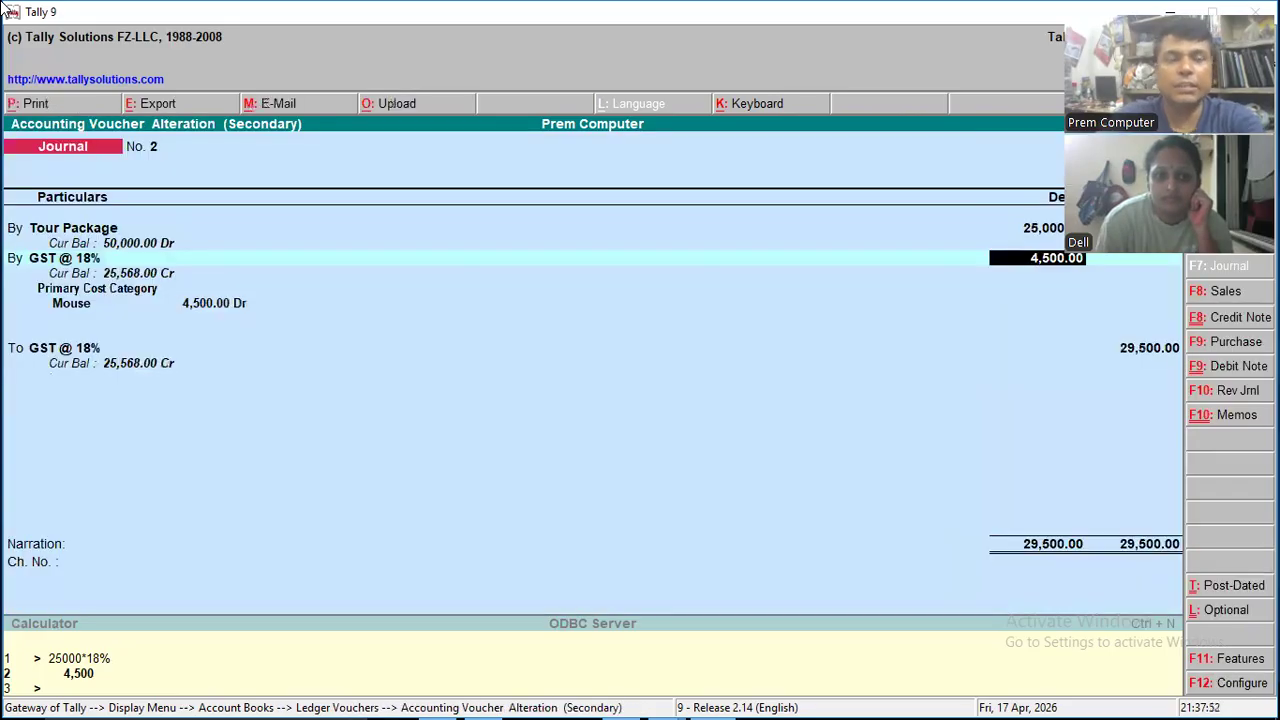
pyautogui.press('Return')
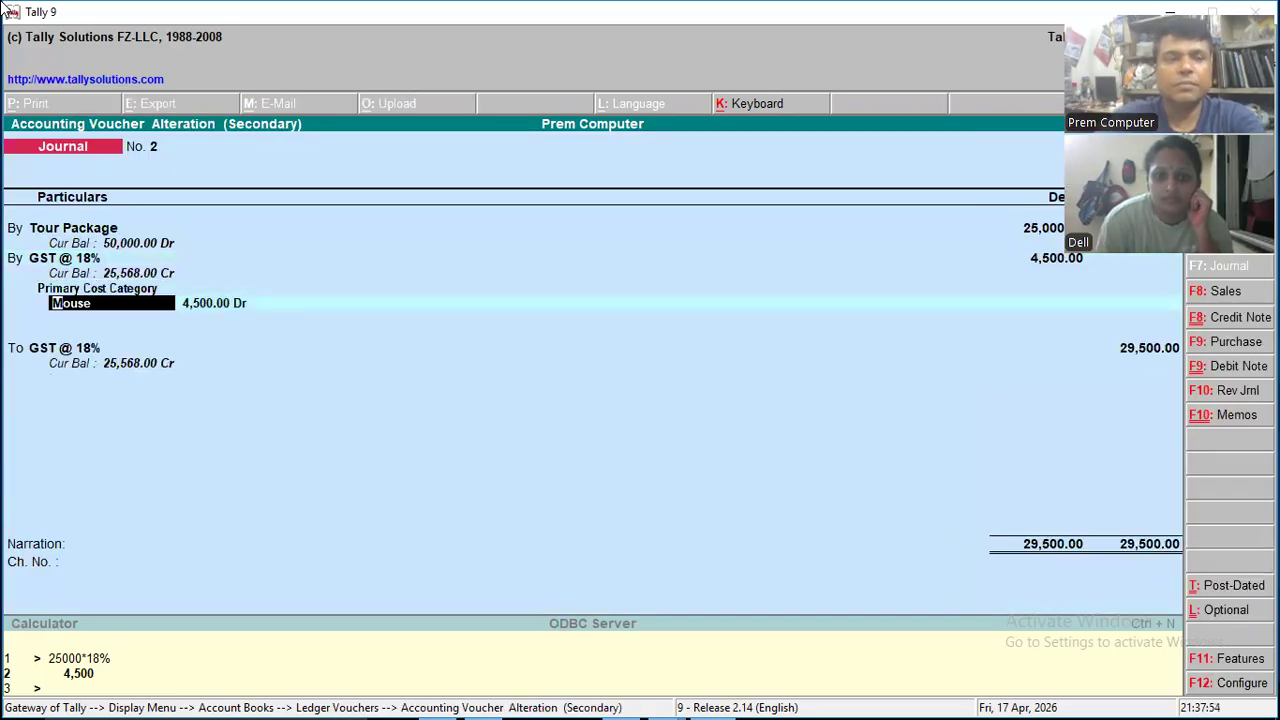
pyautogui.press('BackSpace')
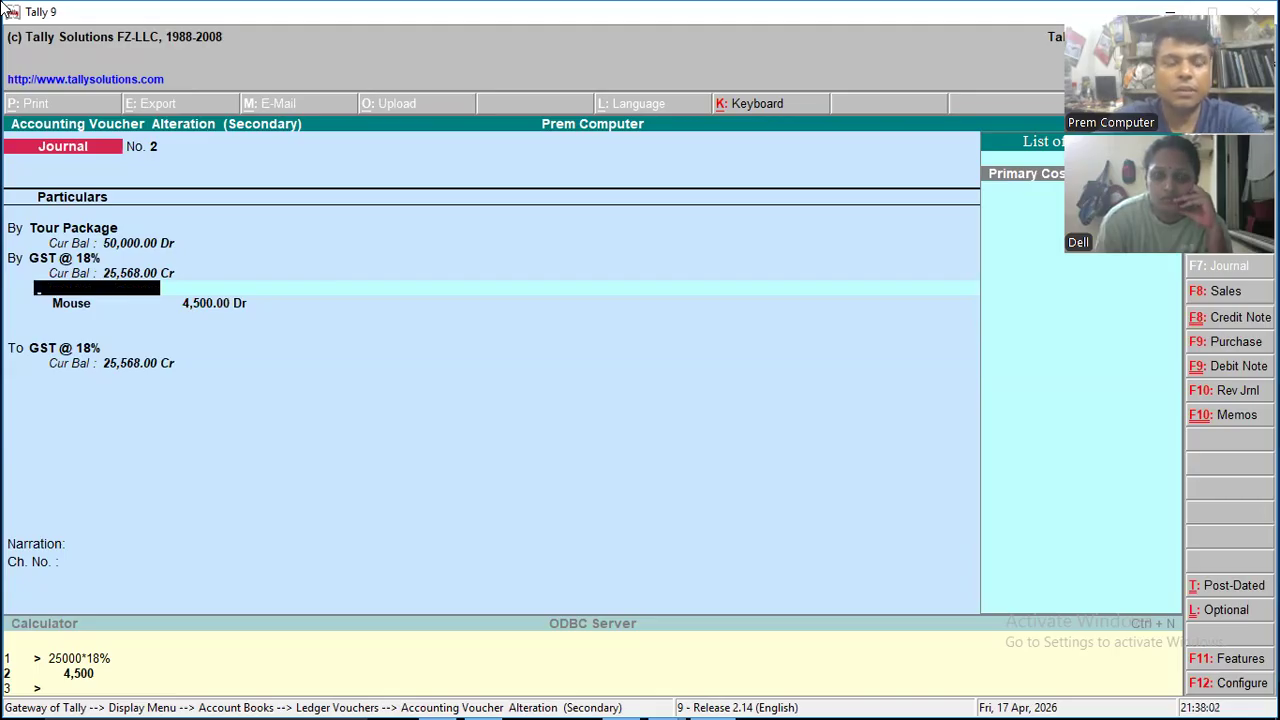
pyautogui.press('Escape')
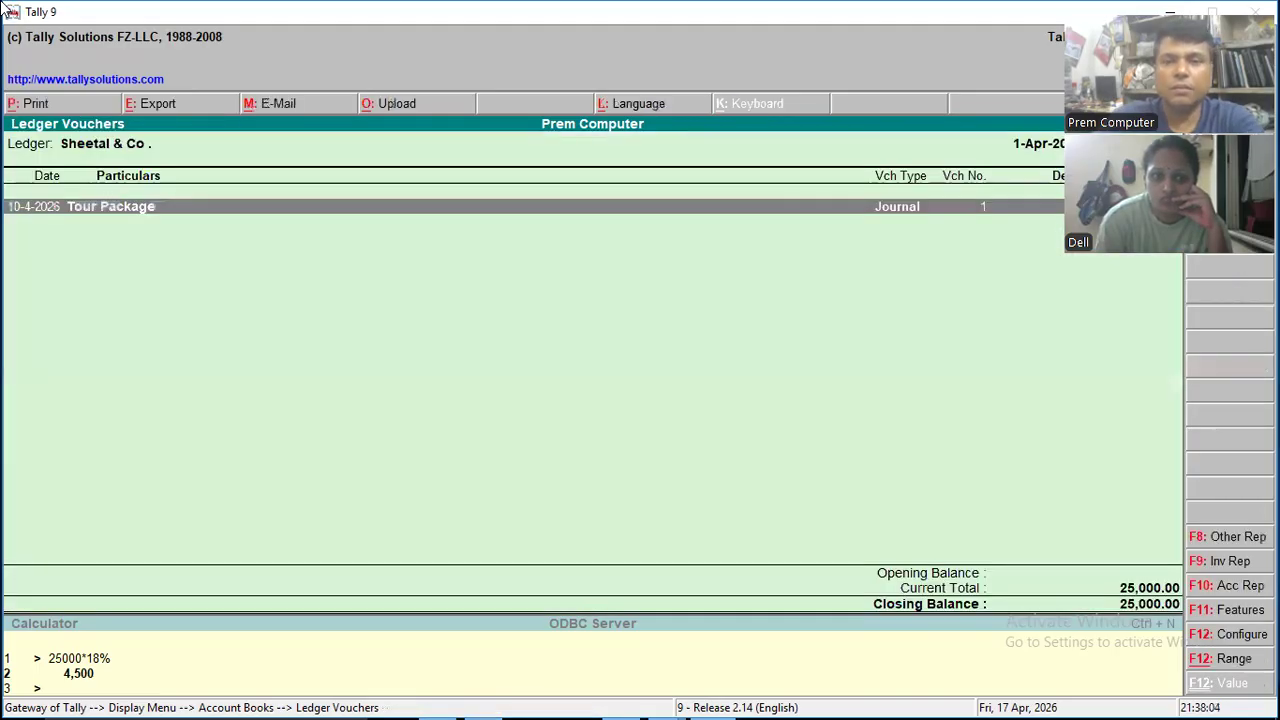
# - Inspect the Tour Package journal in the Sheetal & Co. ledger vouchers, reopening the ledger for a second check
pyautogui.press('Return')
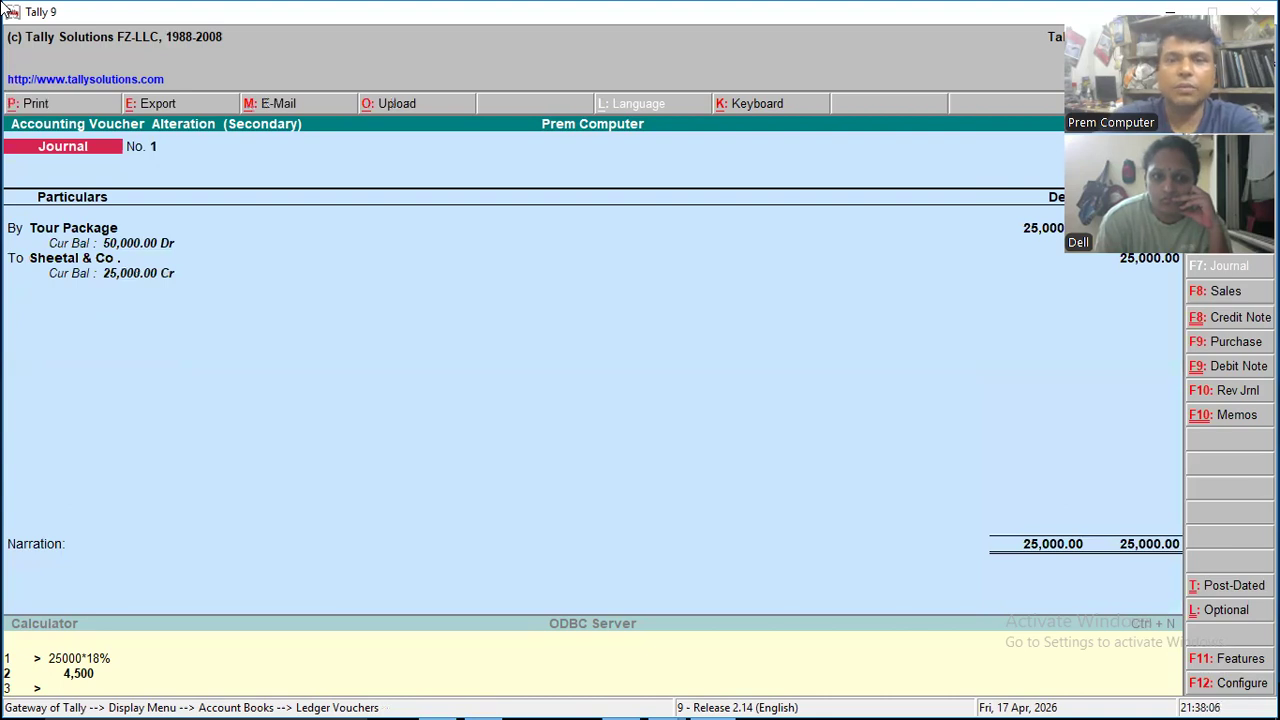
pyautogui.press('Escape')
pyautogui.press('y')
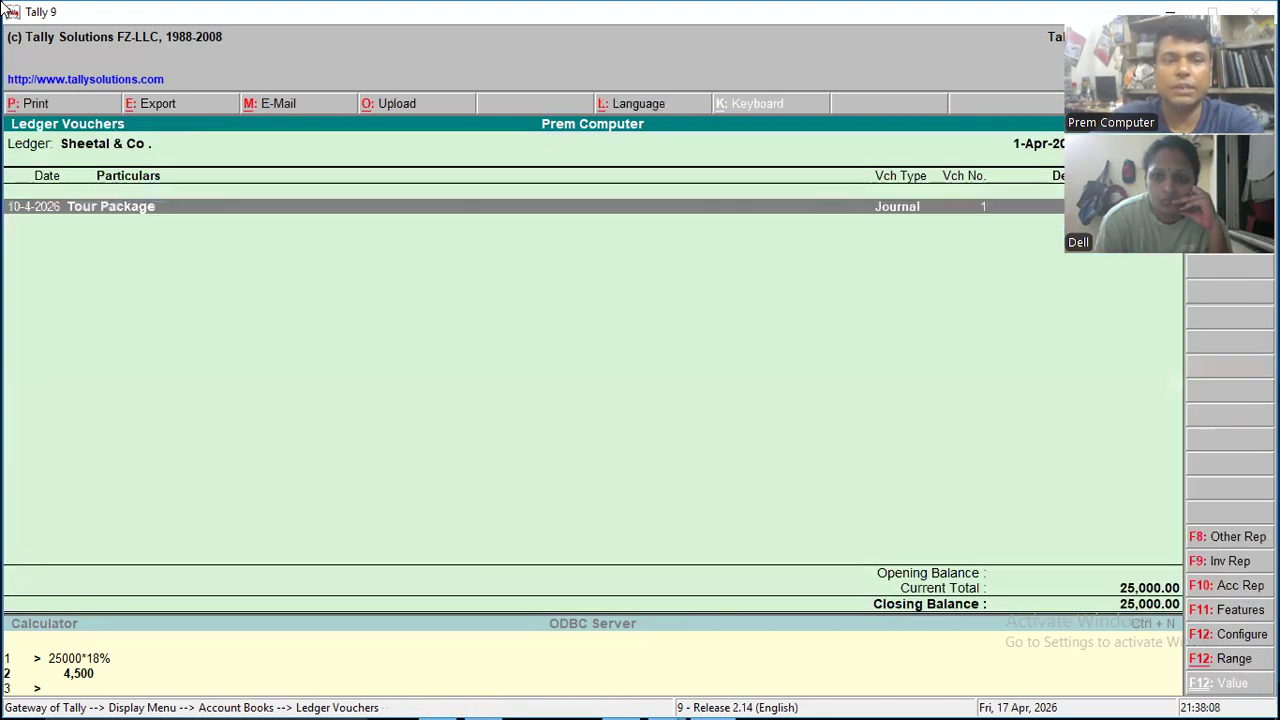
pyautogui.press('Escape')
pyautogui.press('Down')
pyautogui.press('Down')
pyautogui.press('Up')
pyautogui.press('Up')
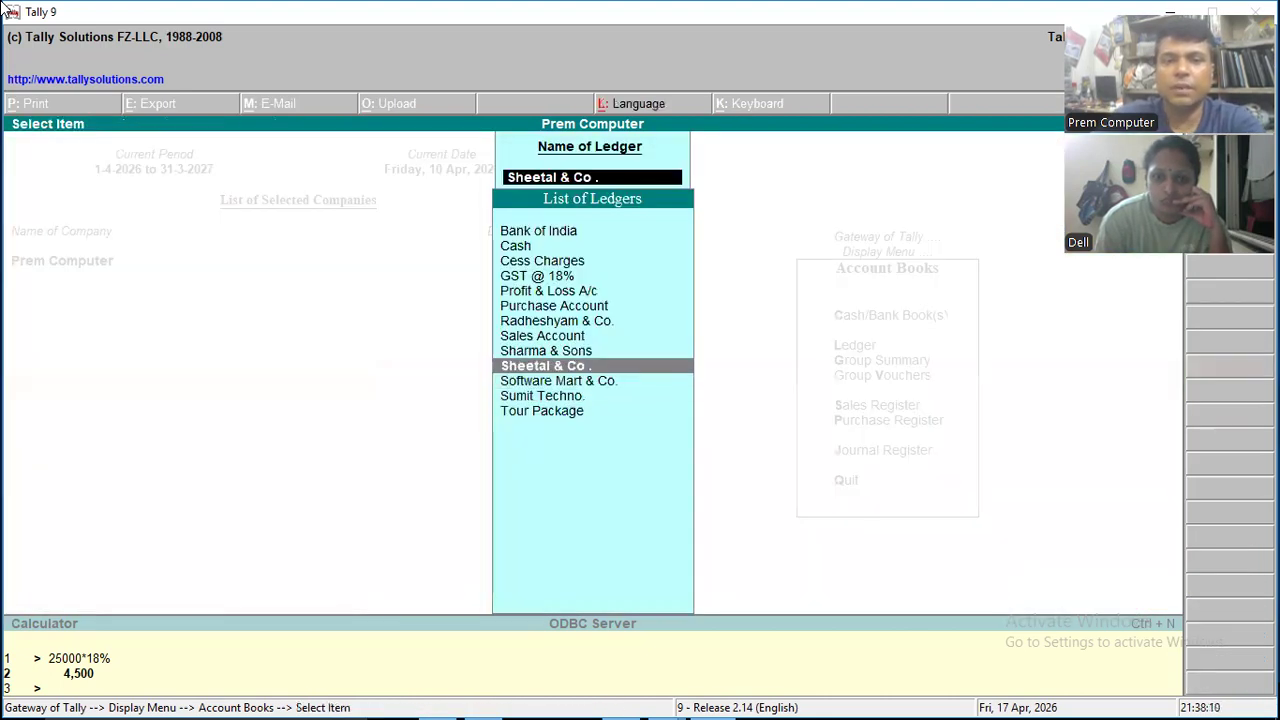
pyautogui.press('Return')
pyautogui.press('Escape')
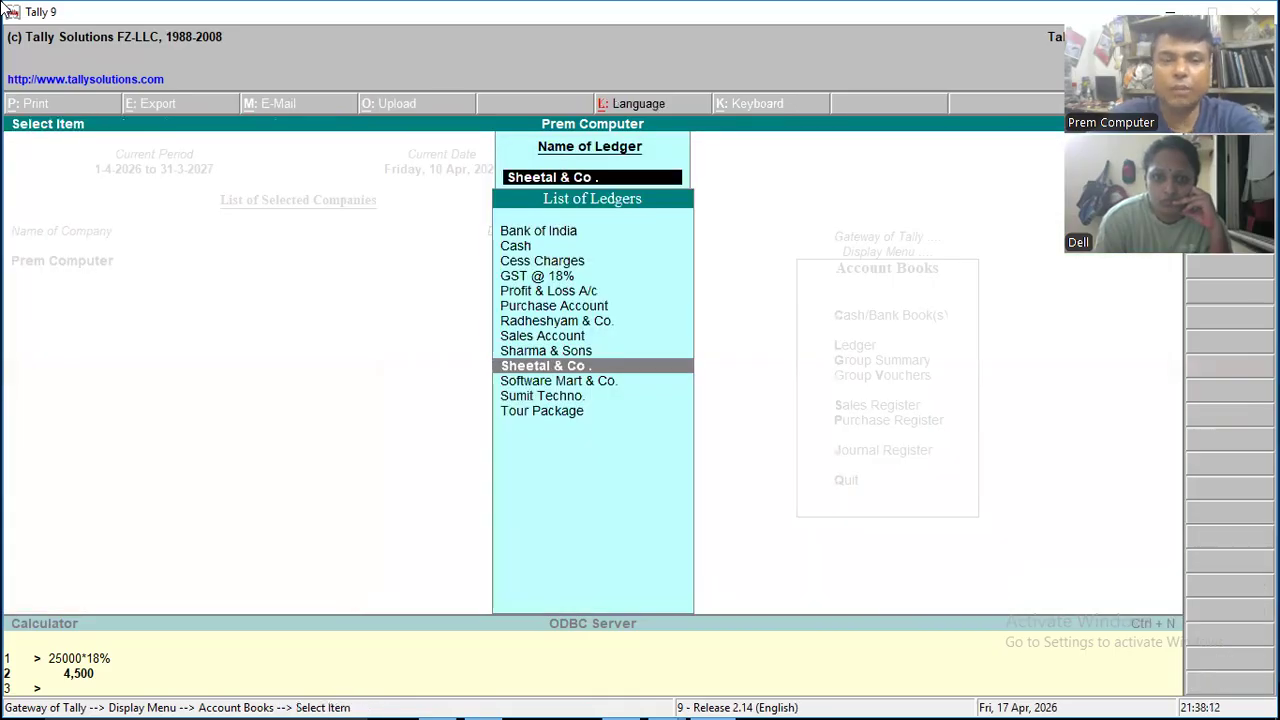
pyautogui.press('Return')
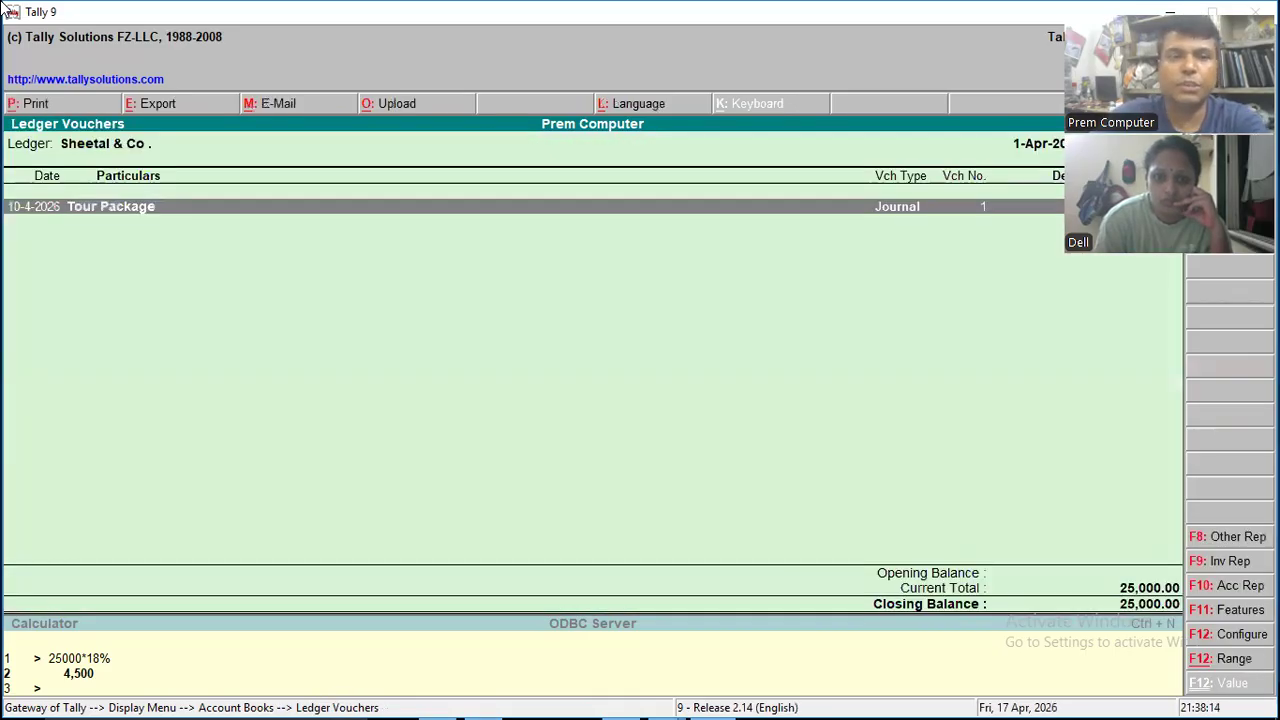
pyautogui.press('Return')
pyautogui.press('Escape')
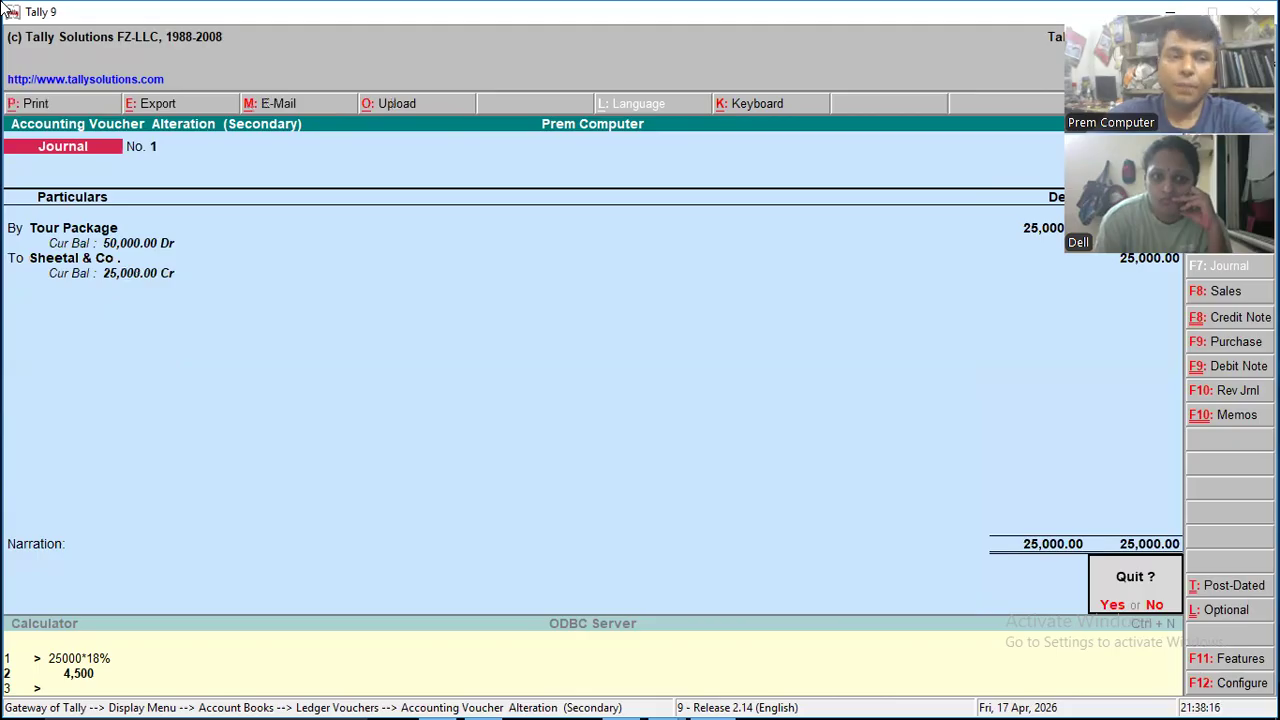
pyautogui.press('Escape')
pyautogui.press('Escape')
pyautogui.press('Escape')
pyautogui.press('Escape')
# - Leave the account books for the Gateway of Tally and start a new Journal voucher
pyautogui.press('Down')
pyautogui.press('Up')
pyautogui.press('Down')
pyautogui.press('Down')
pyautogui.press('Return')
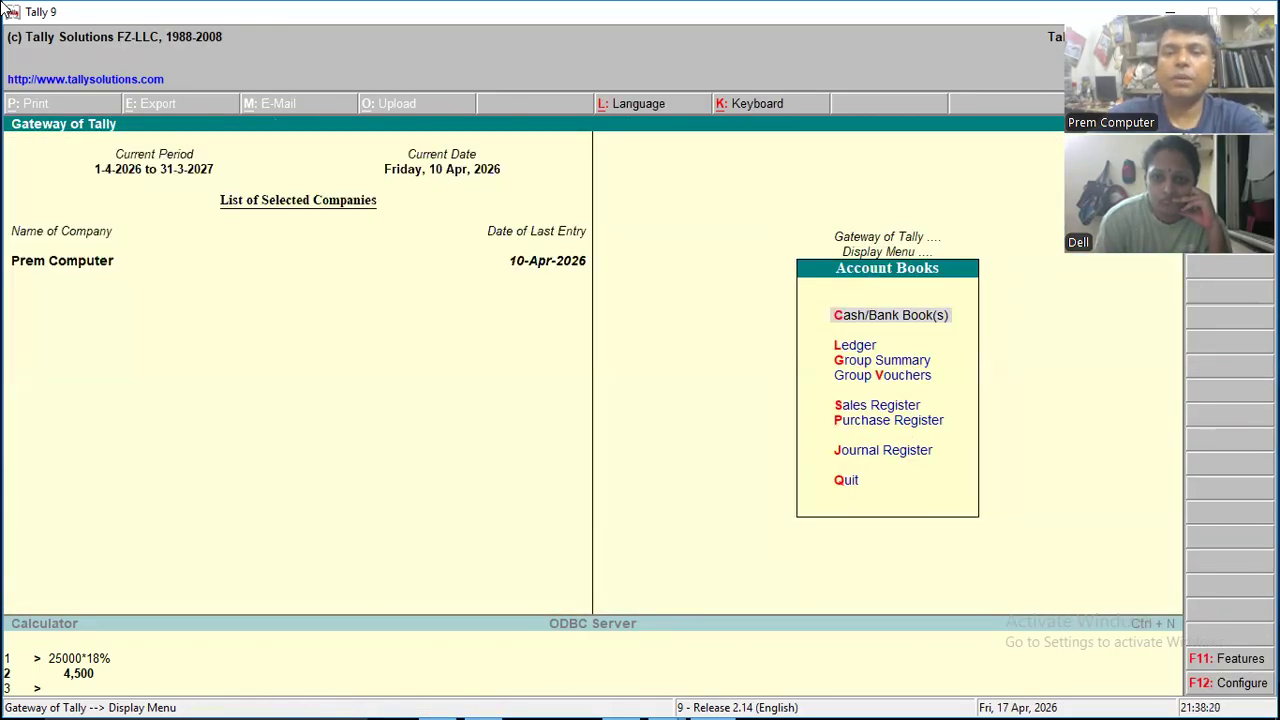
pyautogui.press('Escape')
pyautogui.press('Escape')
pyautogui.press('Escape')
pyautogui.press('Escape')
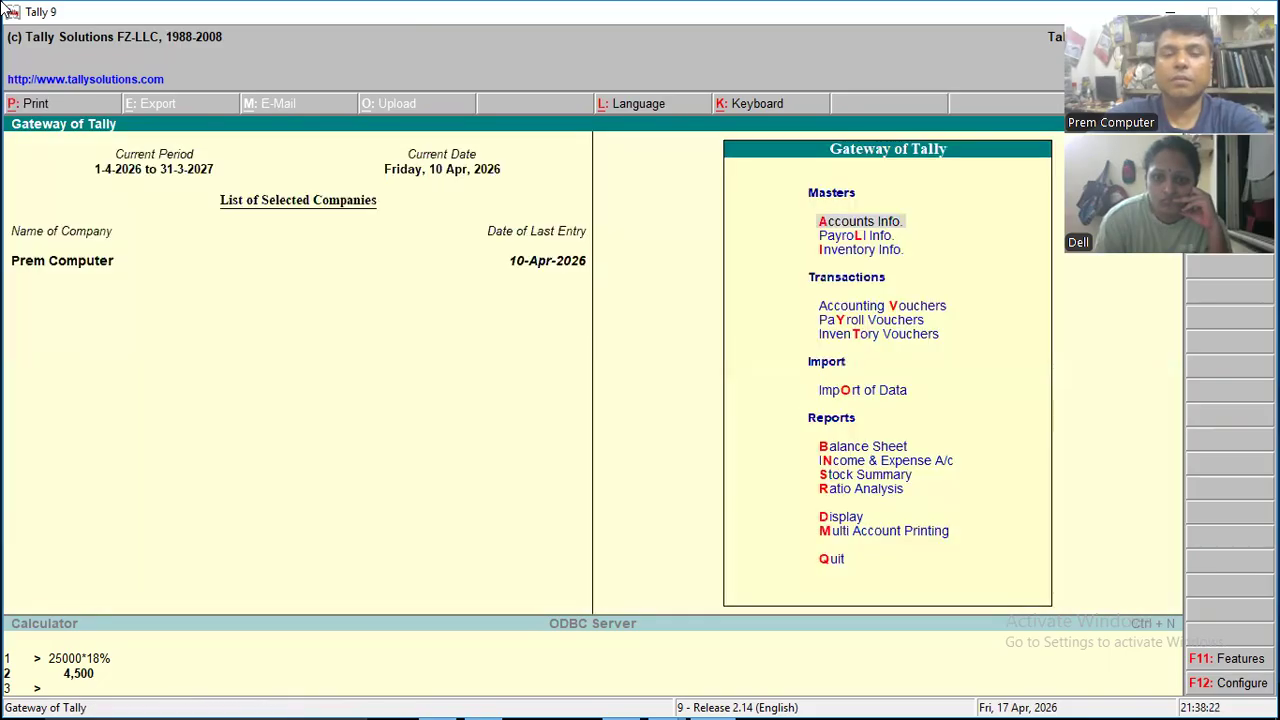
pyautogui.press('v')
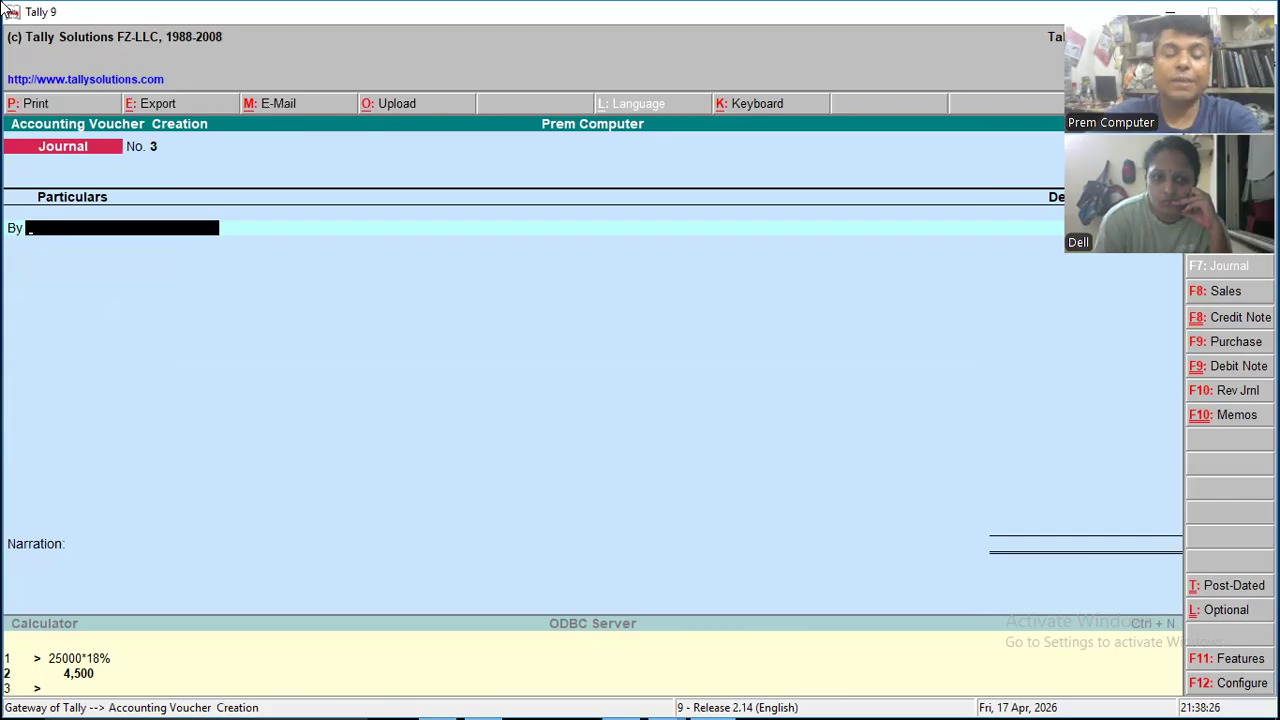
# - Choose Sheetal & Co. as the debit ledger of the new journal
pyautogui.write('S')
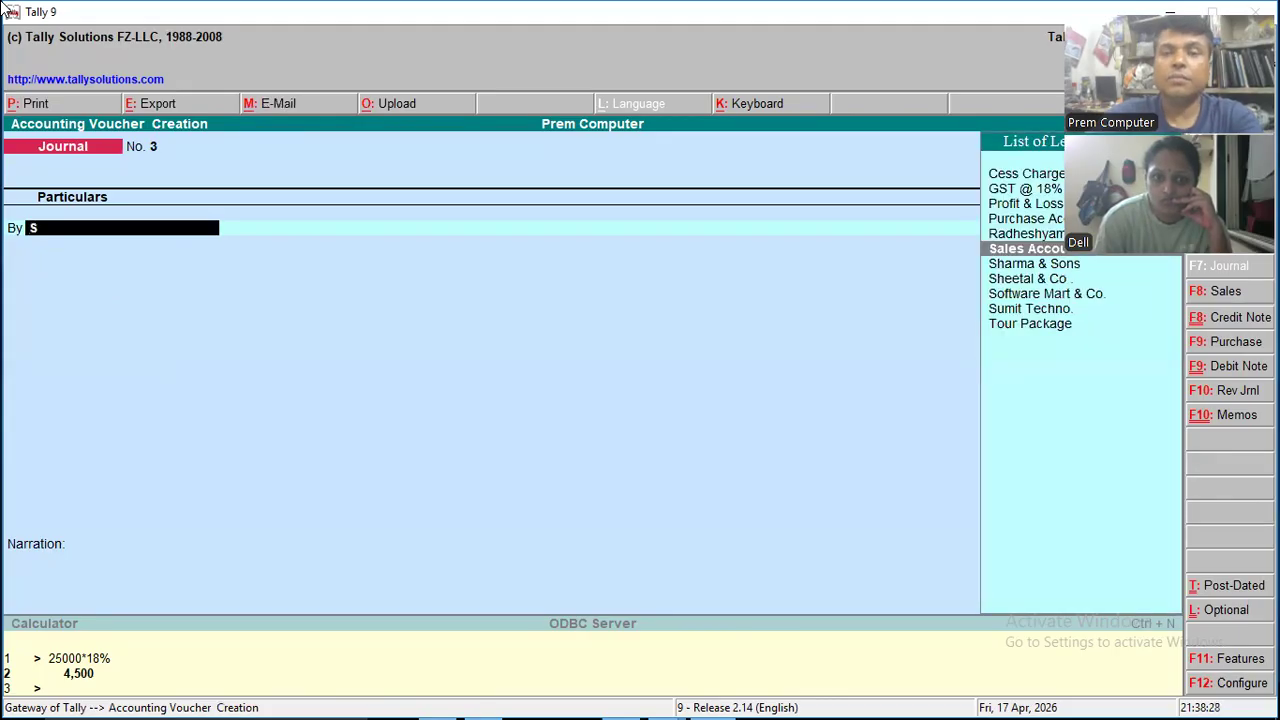
pyautogui.press('Down')
pyautogui.press('Down')
pyautogui.press('Down')
pyautogui.press('Down')
pyautogui.press('Down')
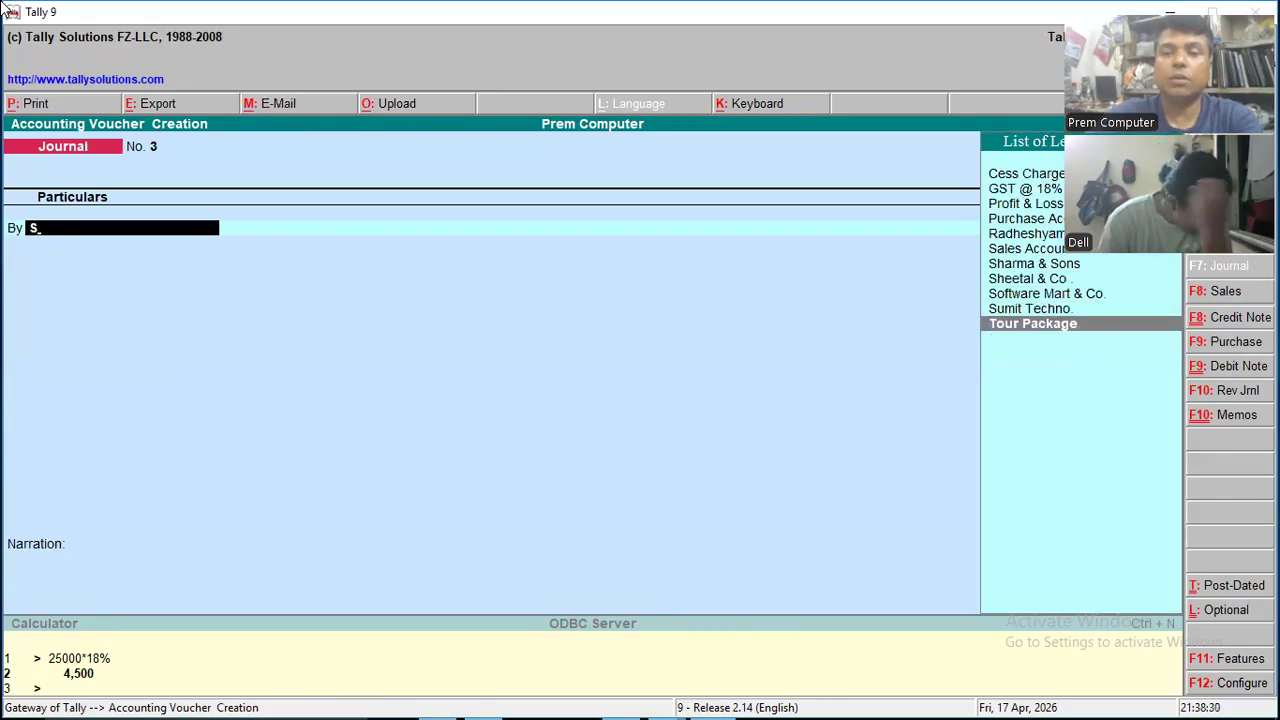
pyautogui.write('.')
pyautogui.press('Return')
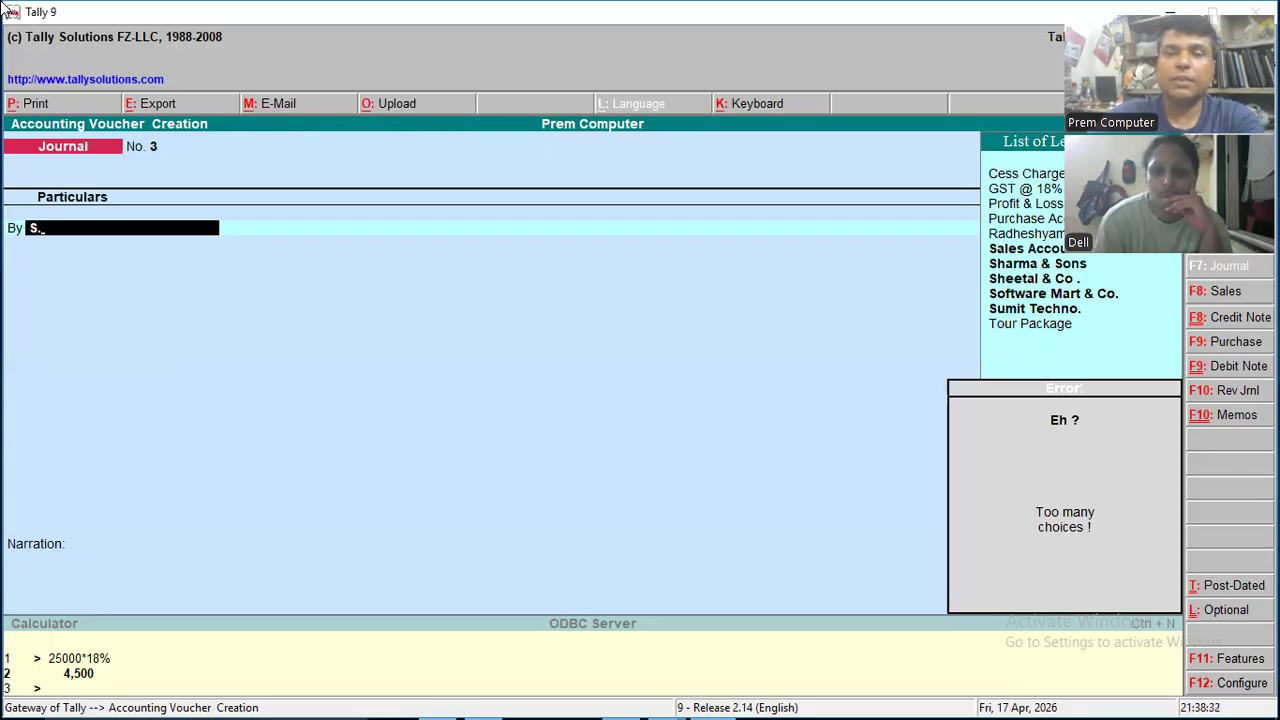
pyautogui.press('Escape')
pyautogui.press('Down')
pyautogui.press('Down')
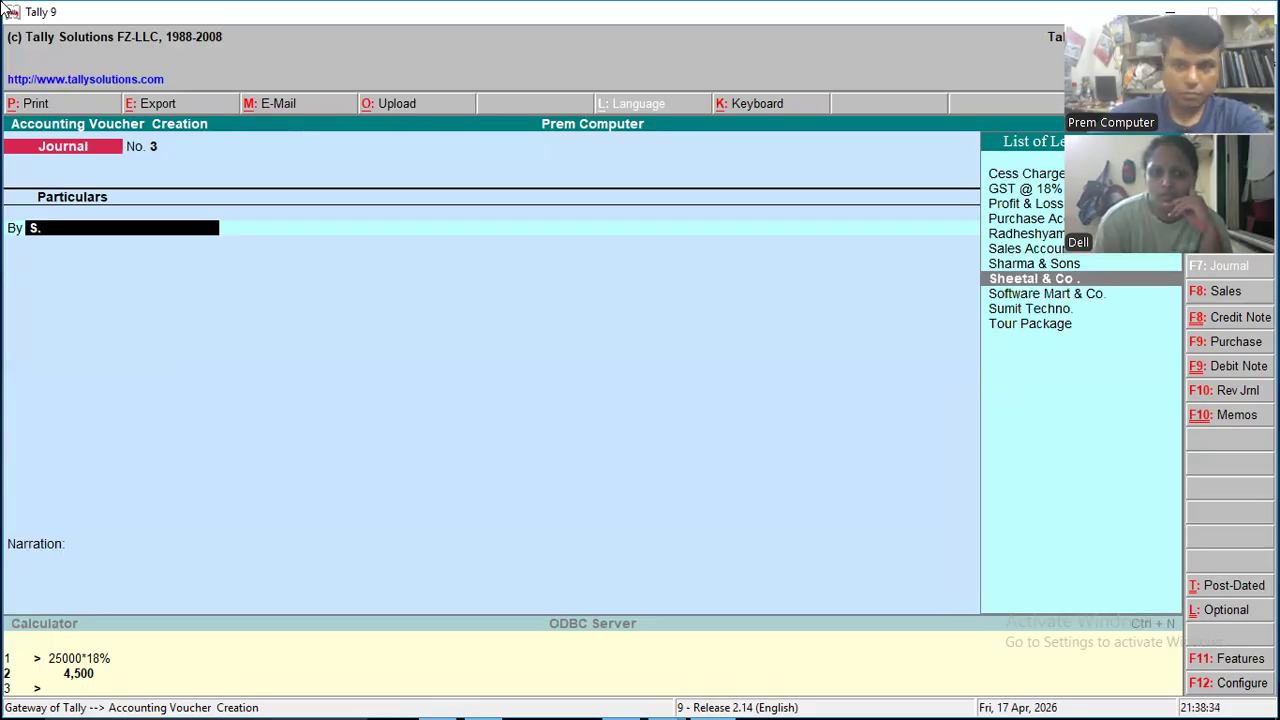
pyautogui.press('Return')
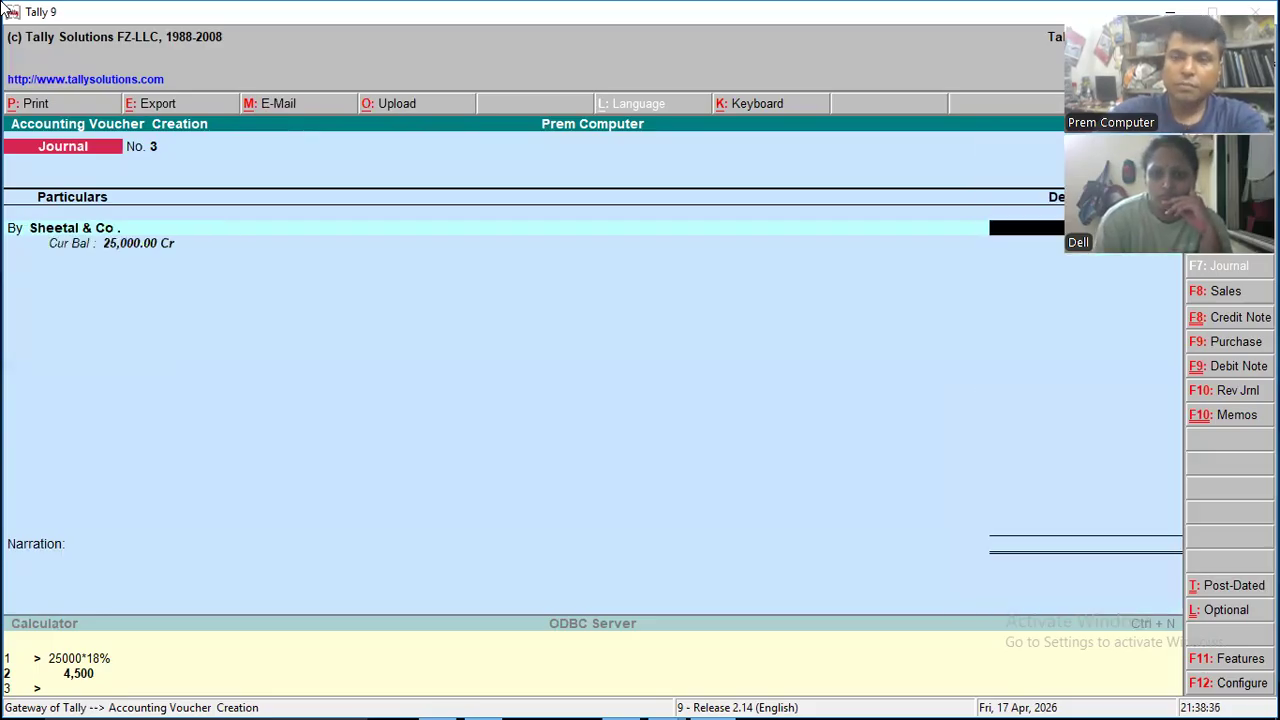
# - Set the Sheetal & Co. debit to 25,000 and allocate it On Account
pyautogui.write('25000')
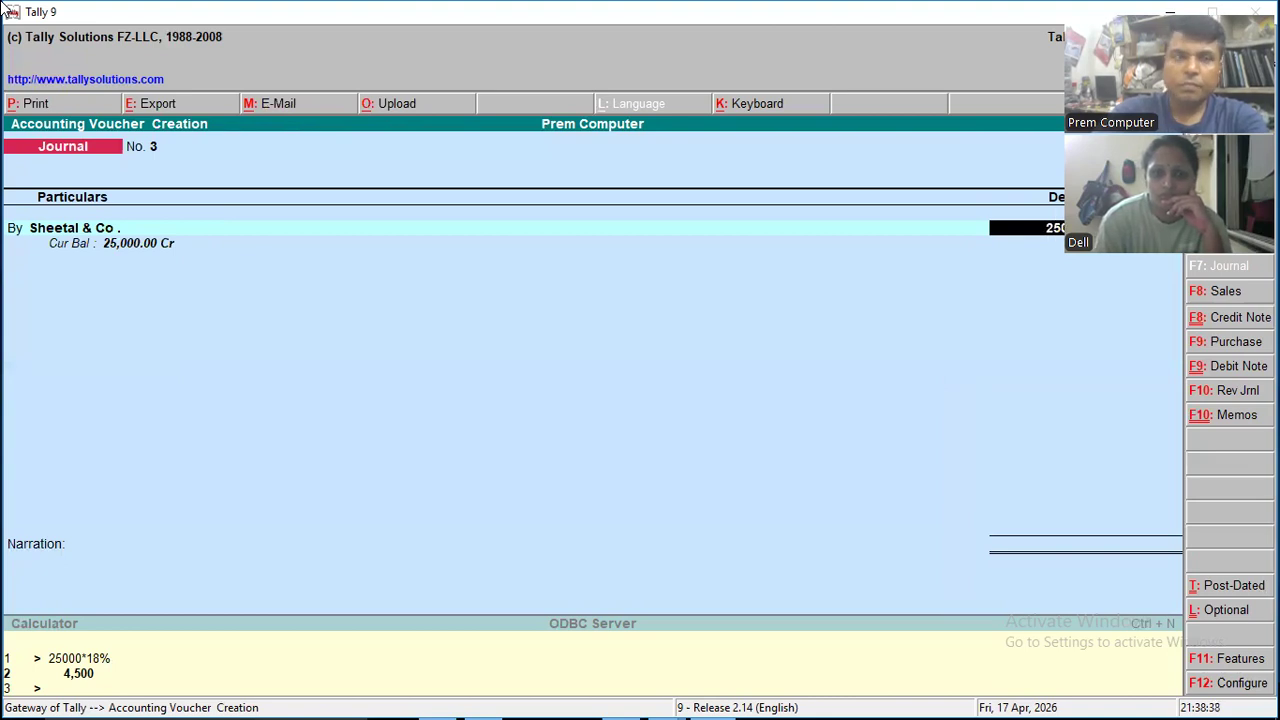
pyautogui.press('Return')
pyautogui.press('Return')
pyautogui.press('Return')
pyautogui.press('Return')
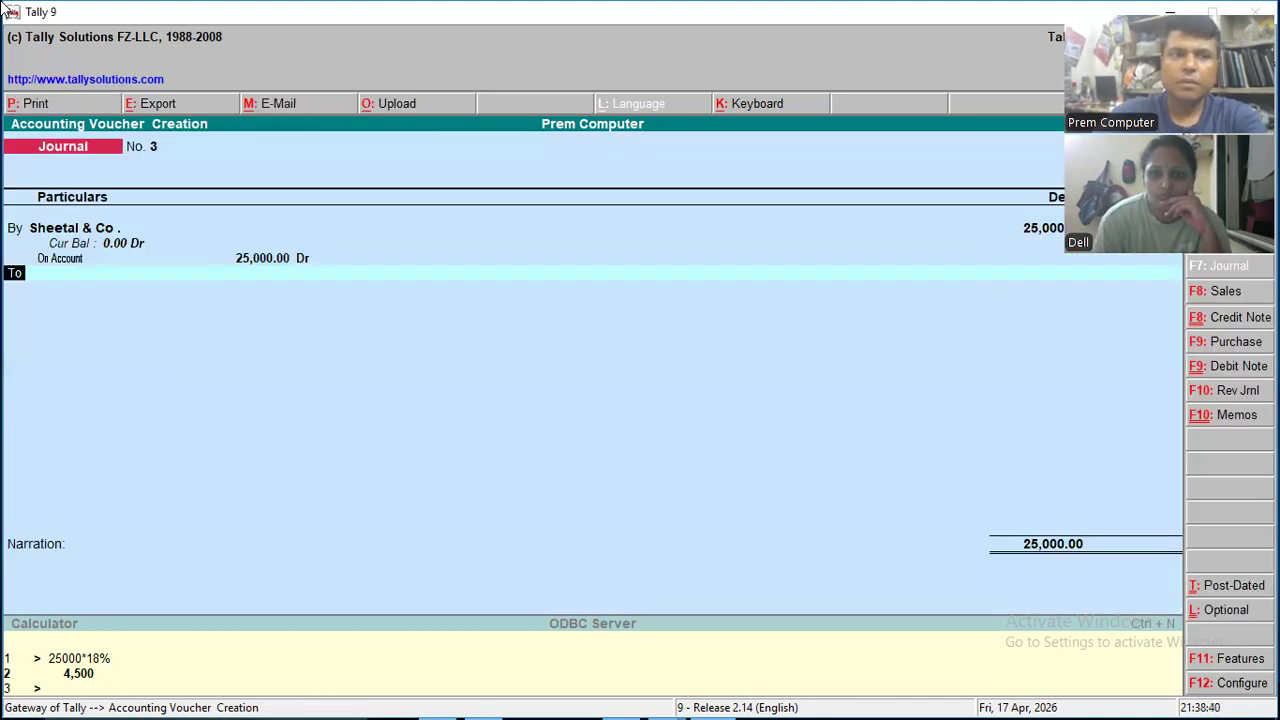
# - Add a debit line for GST @ 18% of 4,500, allocated to the Mouse cost centre under Primary Cost Category
pyautogui.write('d')
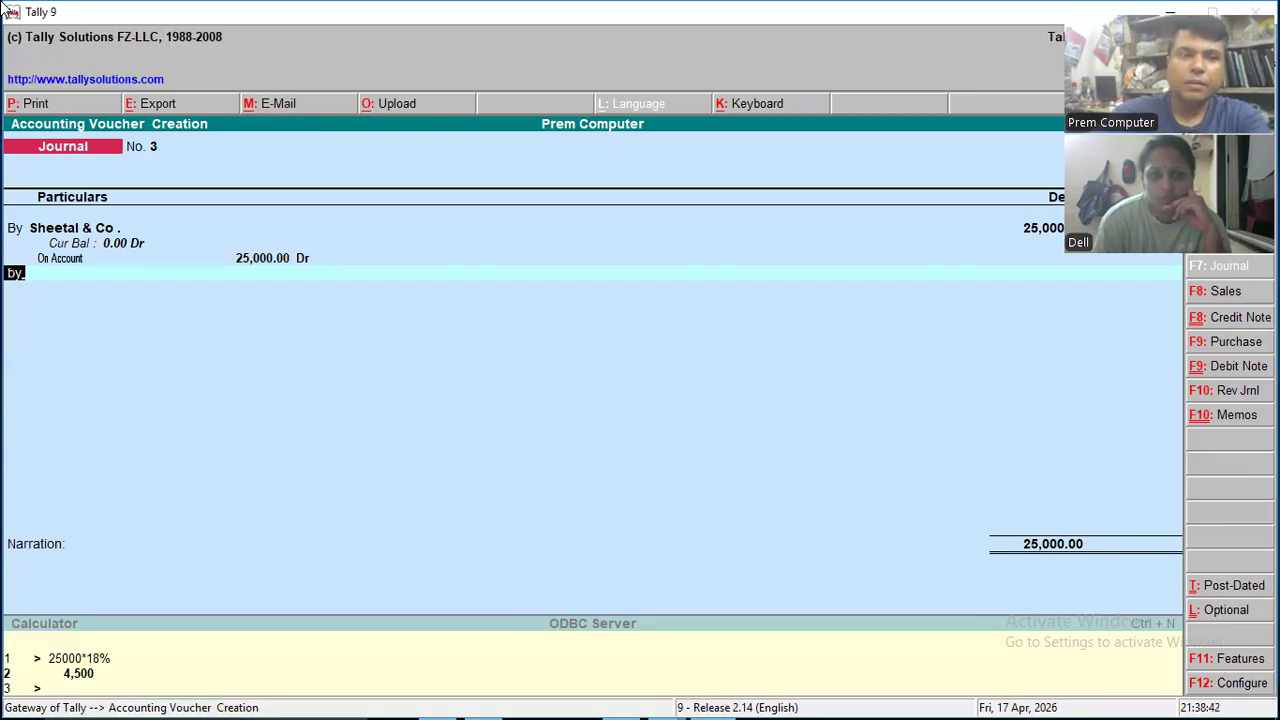
pyautogui.press('Return')
pyautogui.write('Gst')
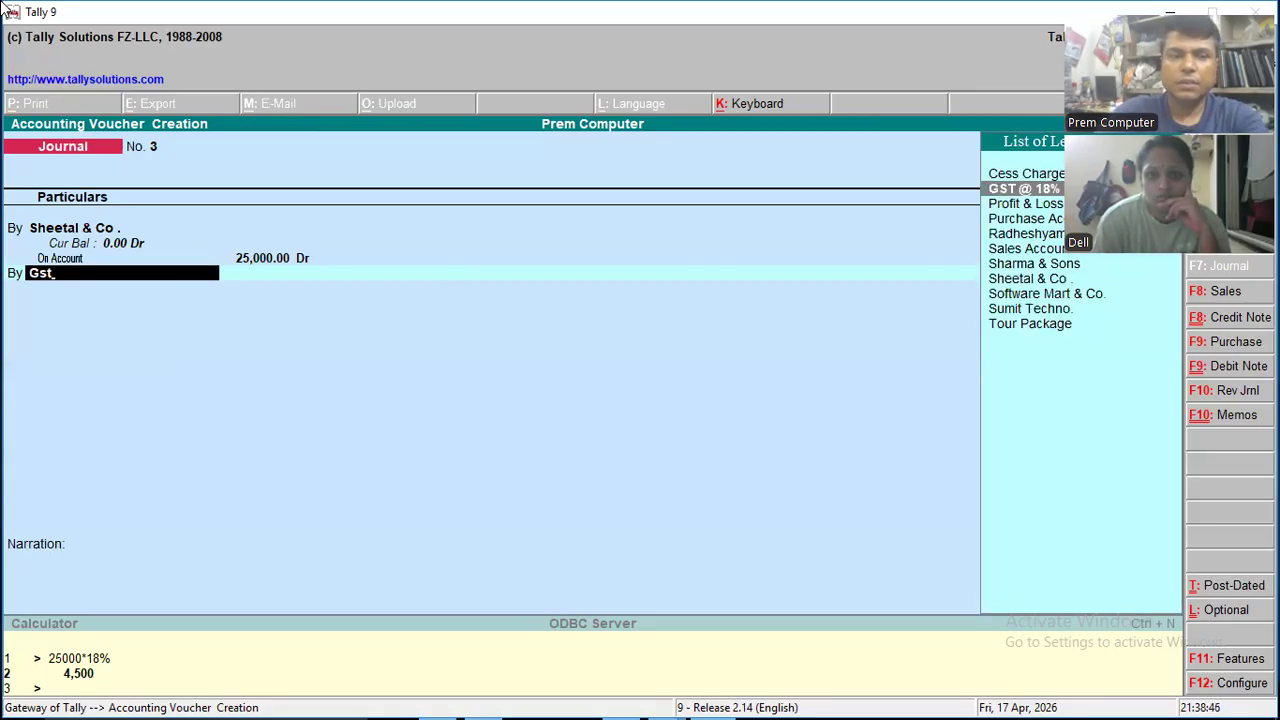
pyautogui.press('Return')
pyautogui.press('Escape')
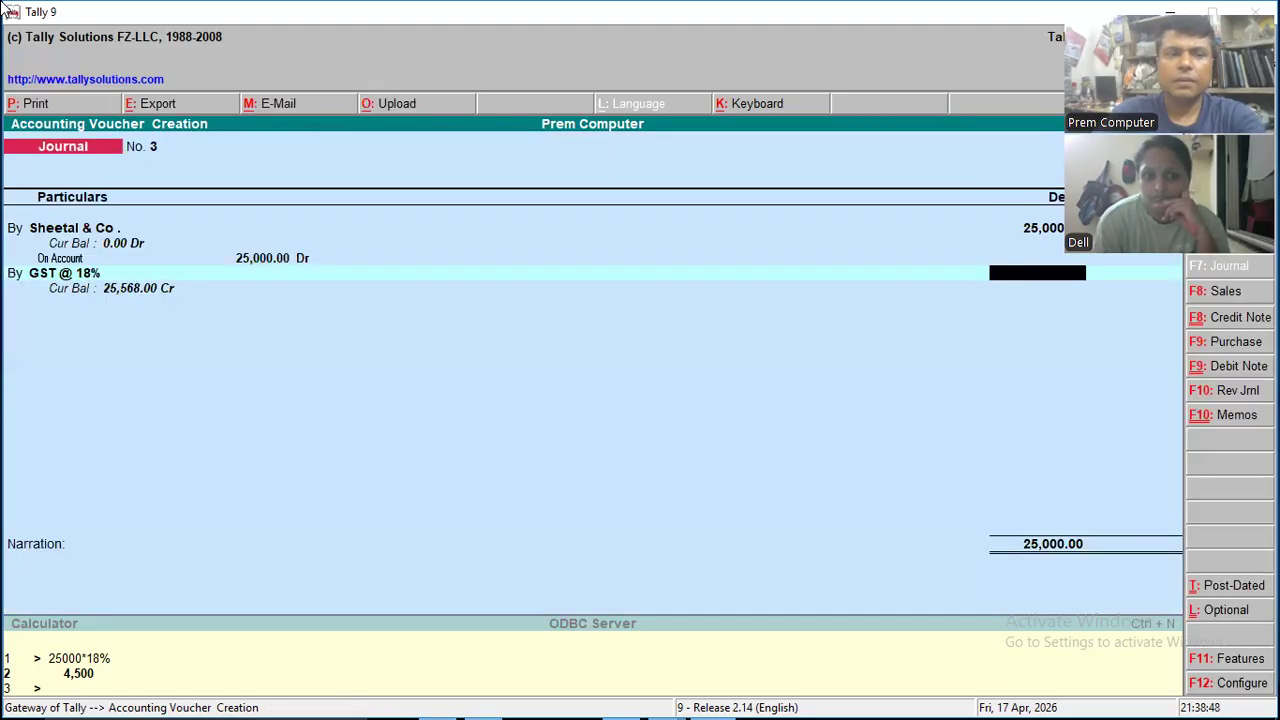
pyautogui.write('4,500')
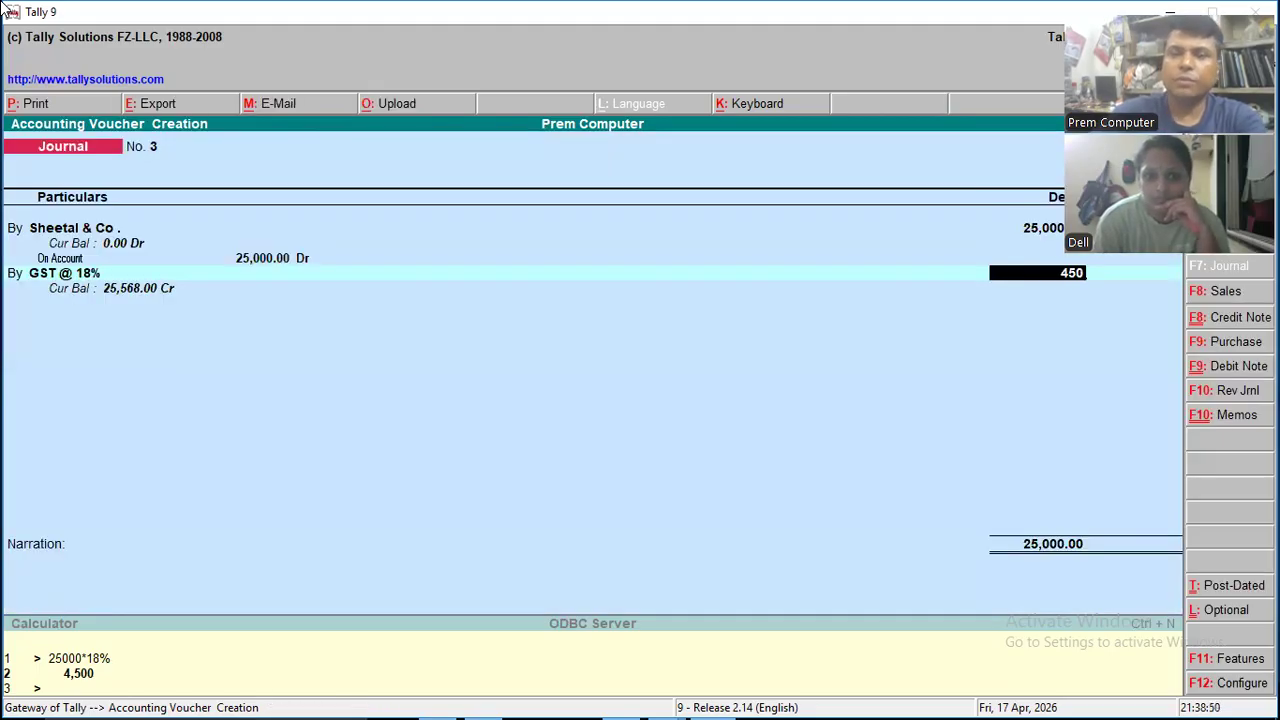
pyautogui.press('Return')
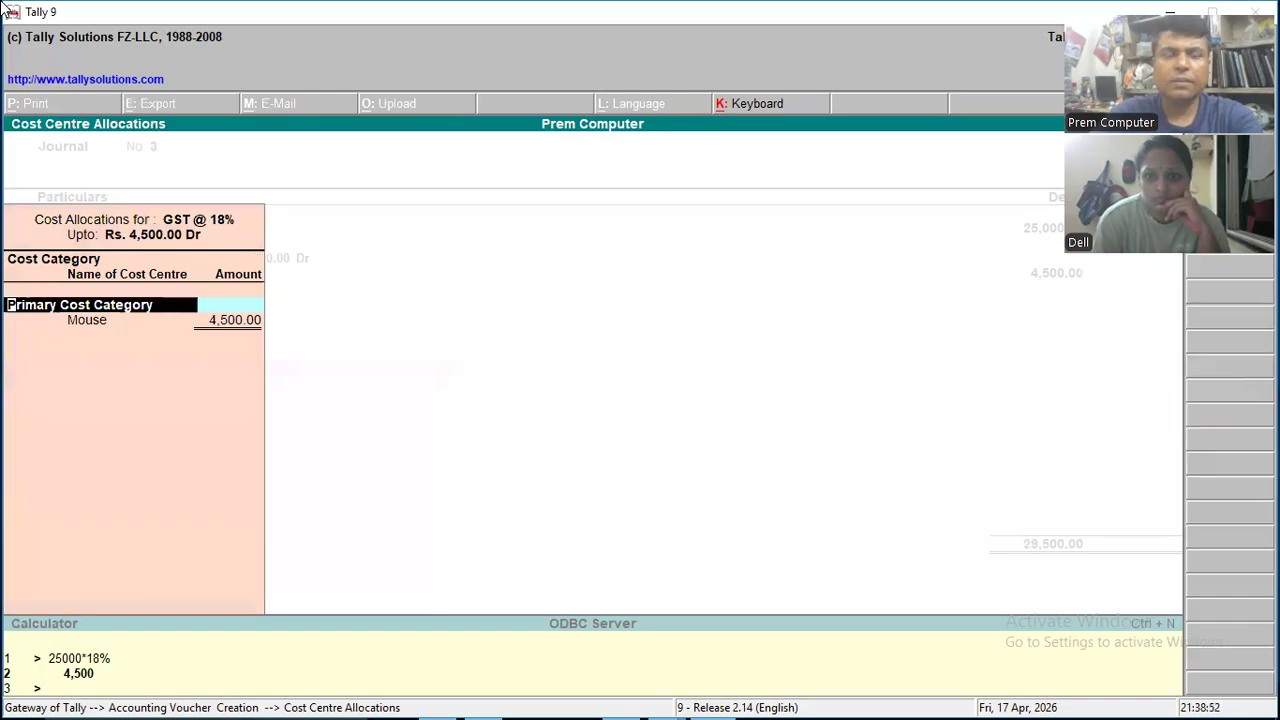
pyautogui.press('Return')
pyautogui.press('Return')
pyautogui.press('Return')
pyautogui.press('Return')
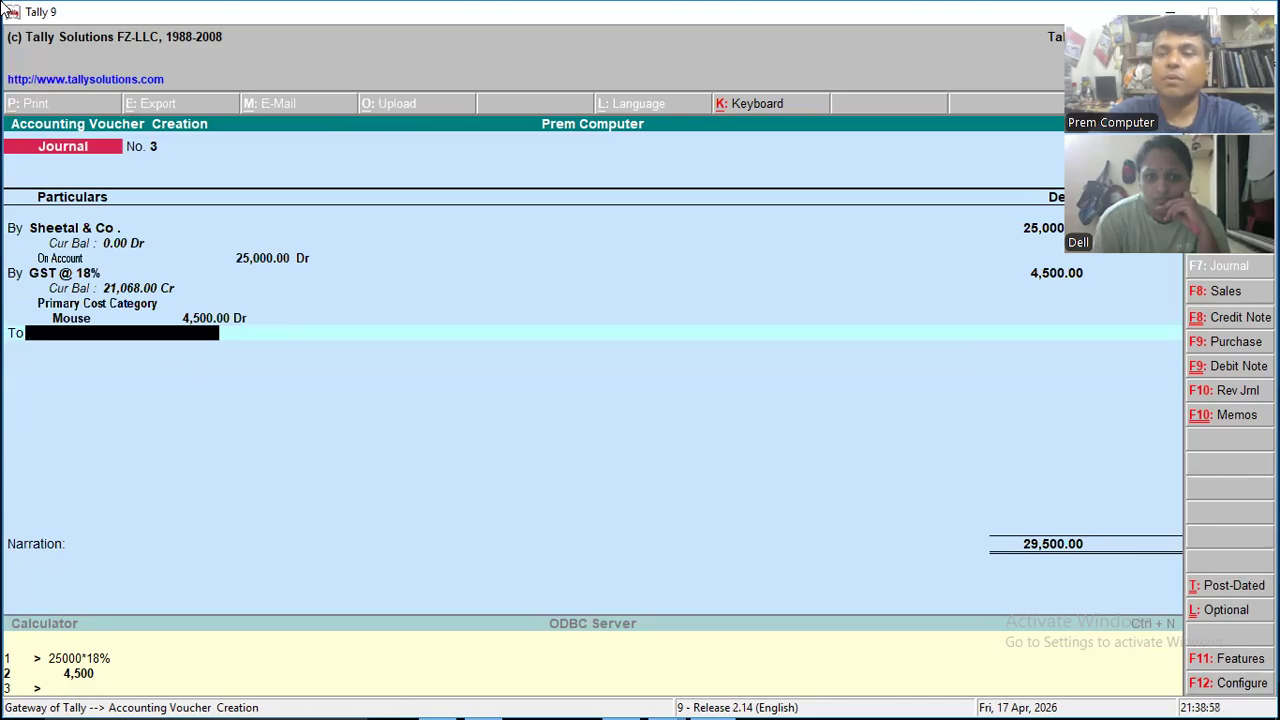
# - Credit Tour Package with 29,500, save the journal without a narration, and ask to leave voucher entry
pyautogui.press('space')
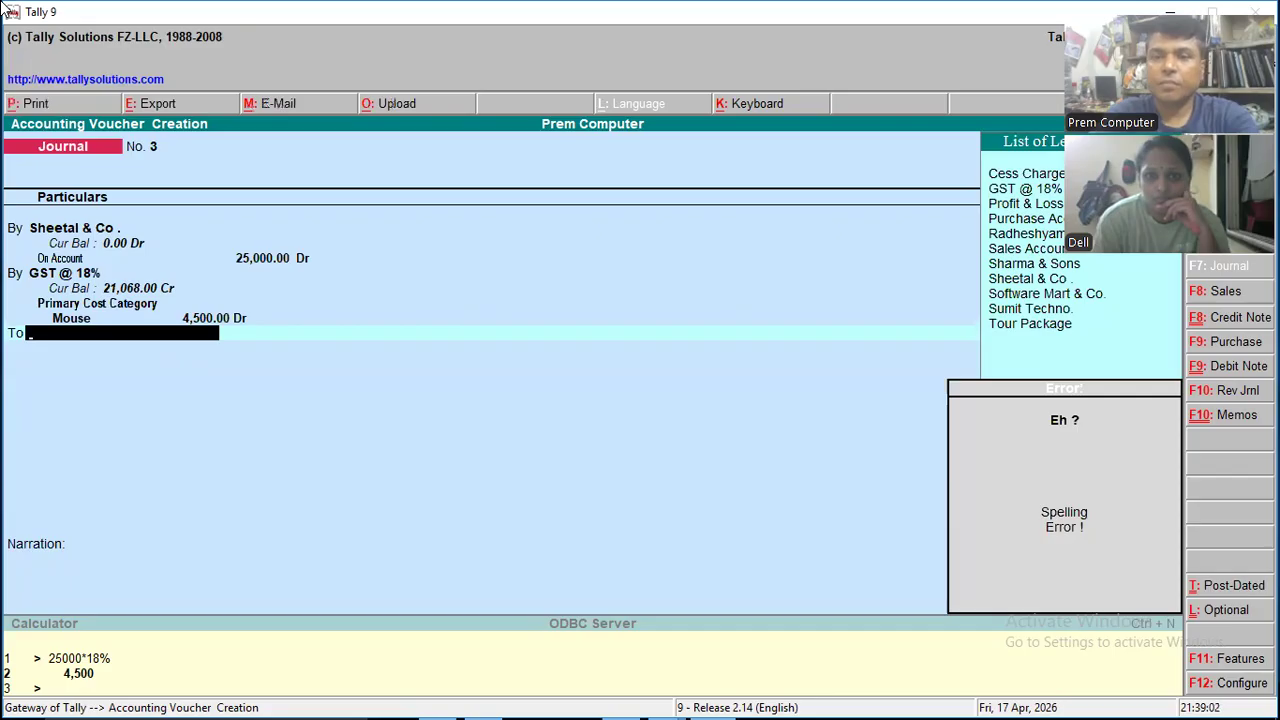
pyautogui.press('Down')
pyautogui.press('Down')
pyautogui.press('Down')
pyautogui.press('Down')
pyautogui.press('Down')
pyautogui.press('Down')
pyautogui.press('Down')
pyautogui.press('Down')
pyautogui.press('Down')
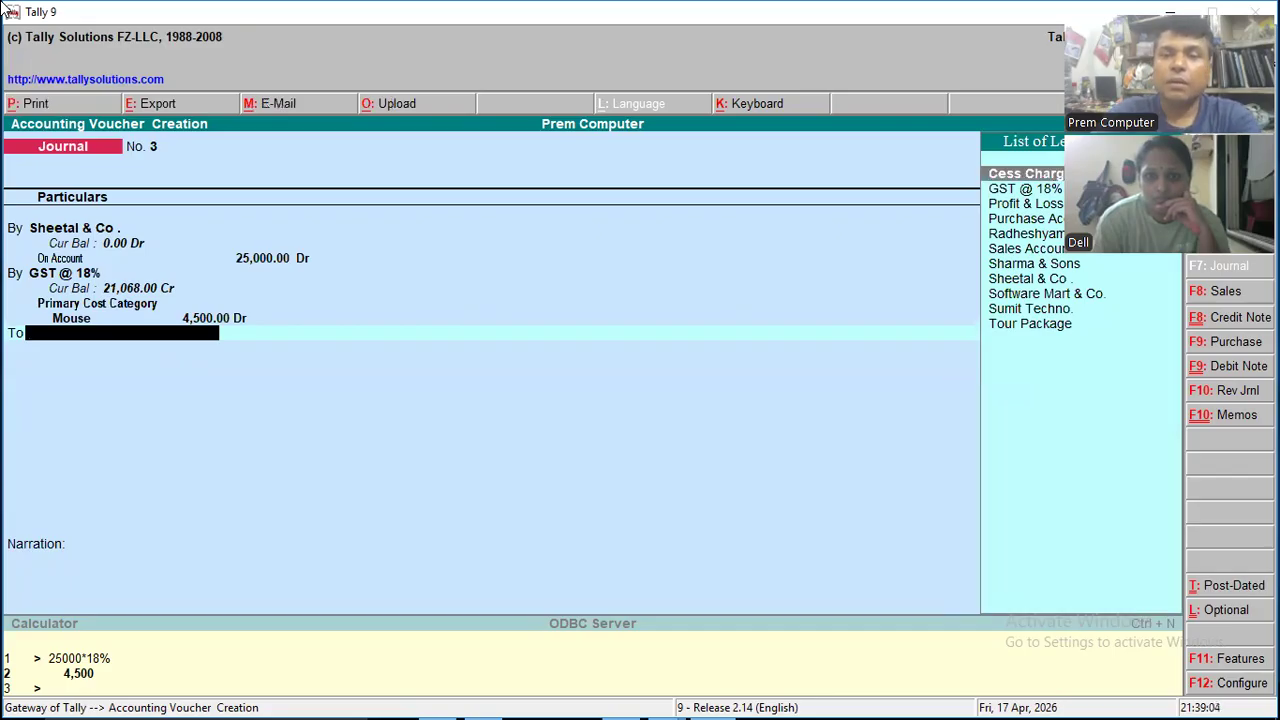
pyautogui.press('Down')
pyautogui.press('Down')
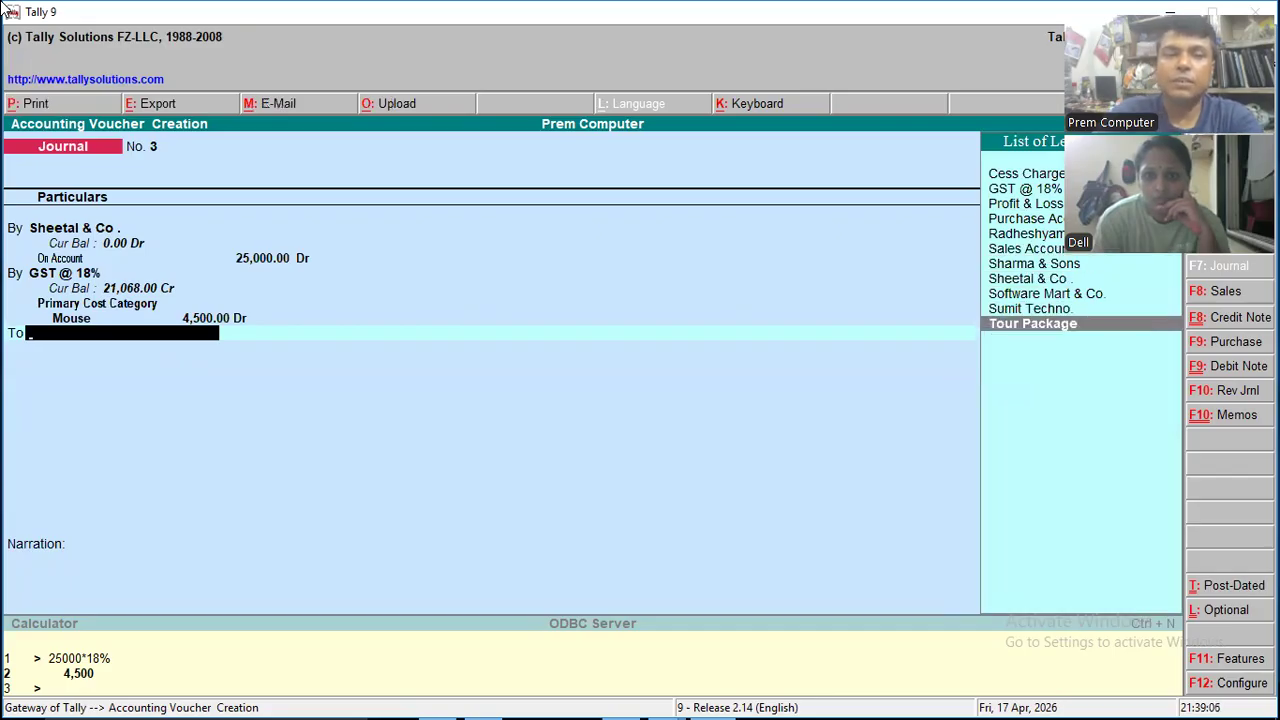
pyautogui.press('Return')
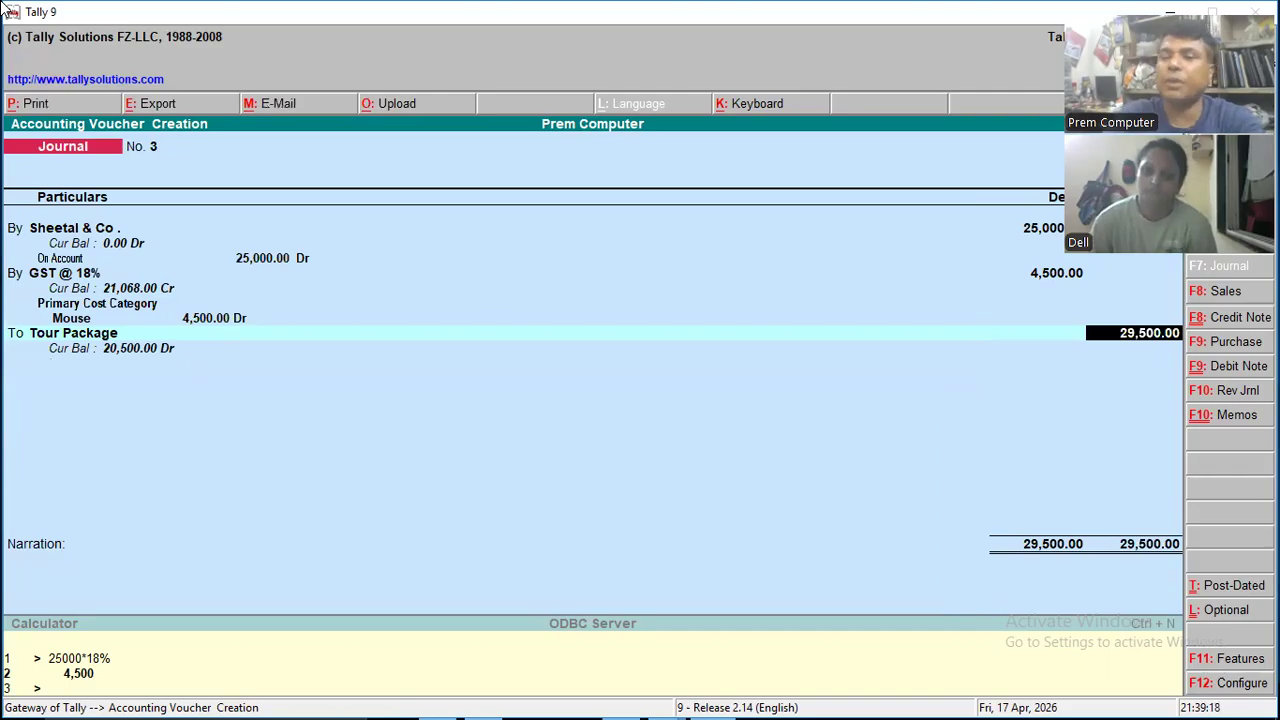
pyautogui.press('Return')
pyautogui.press('Return')
pyautogui.press('Return')
pyautogui.press('Escape')
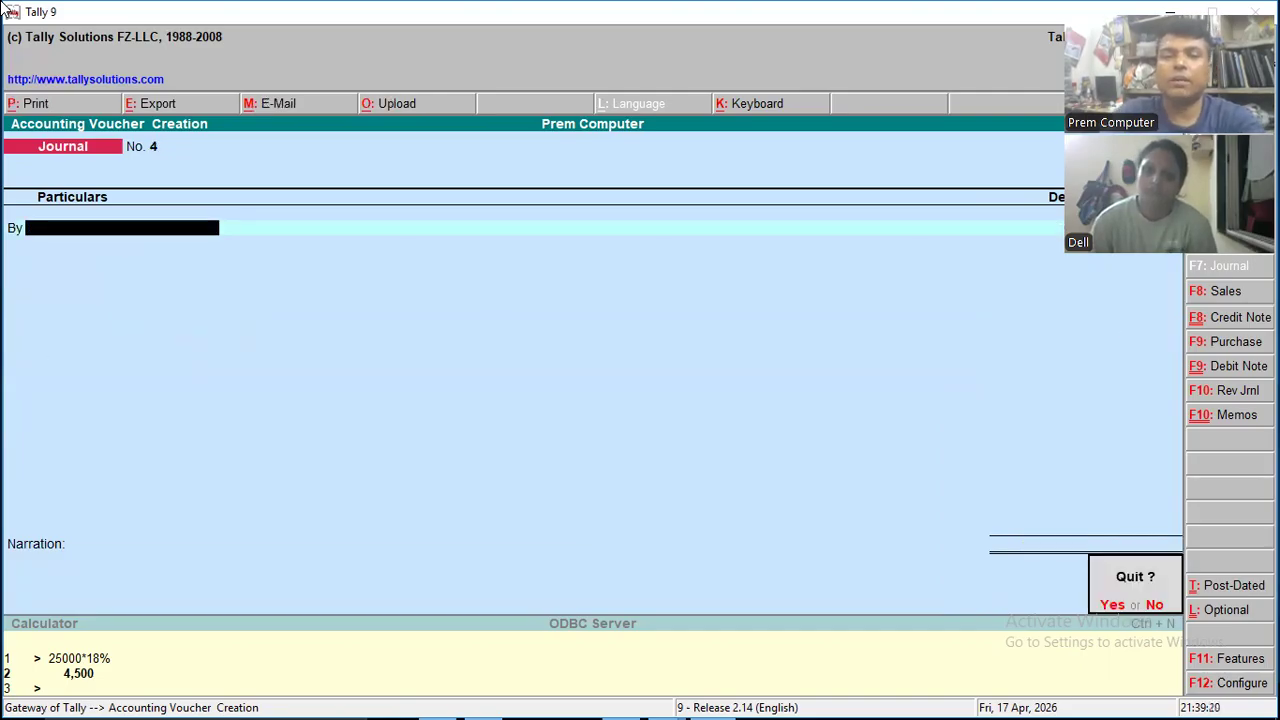
# - Leave voucher entry and open the Balance Sheet report
pyautogui.press('y')
pyautogui.press('Down')
pyautogui.press('Down')
pyautogui.press('Down')
pyautogui.press('Down')
pyautogui.press('Down')
pyautogui.press('Down')
pyautogui.press('Down')
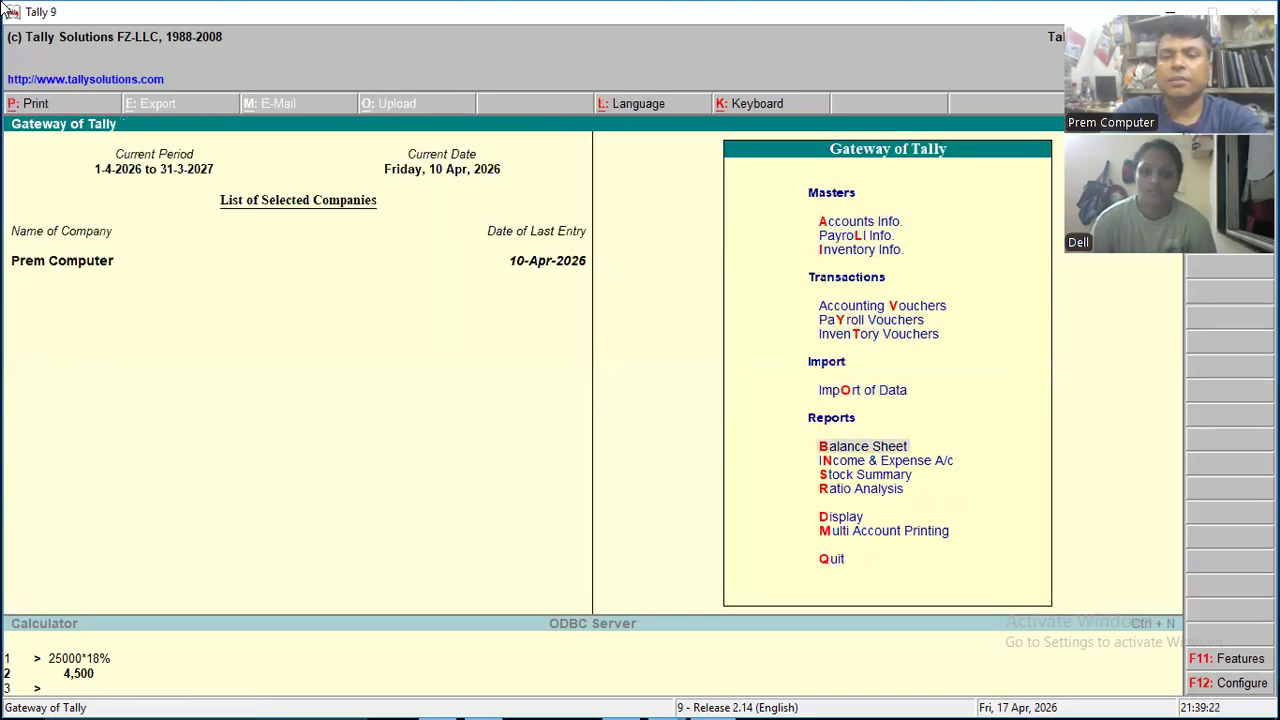
pyautogui.press('Return')
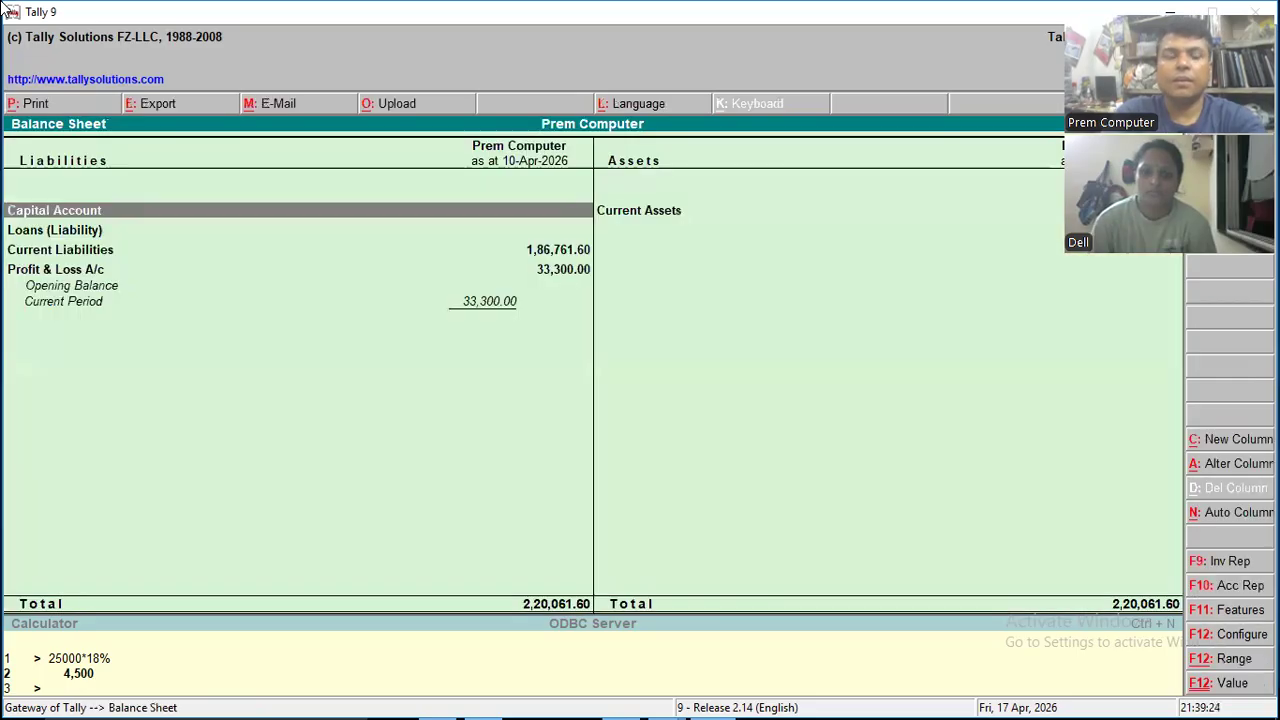
# - Show the Balance Sheet in detail, examine the ledgers under Duties & Taxes, and return to the Gateway of Tally
pyautogui.hotkey('alt', 'F1')
pyautogui.press('Down')
pyautogui.press('Down')
pyautogui.press('Down')
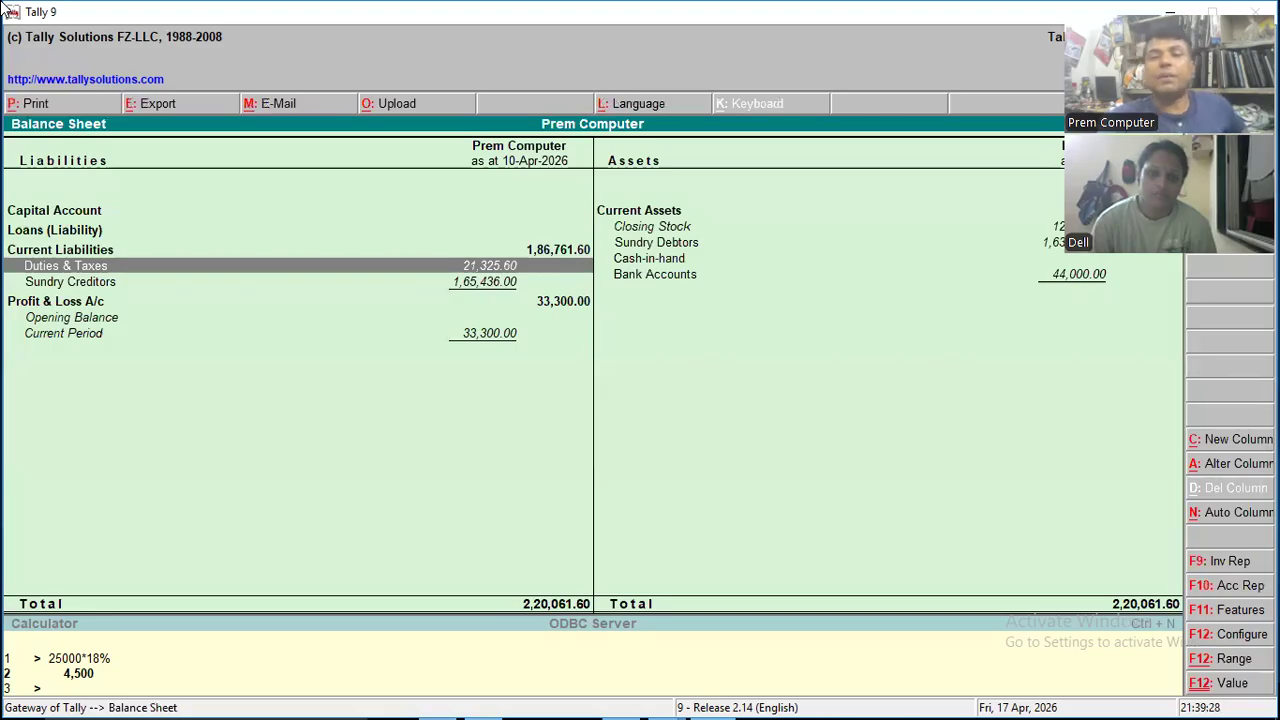
pyautogui.press('Return')
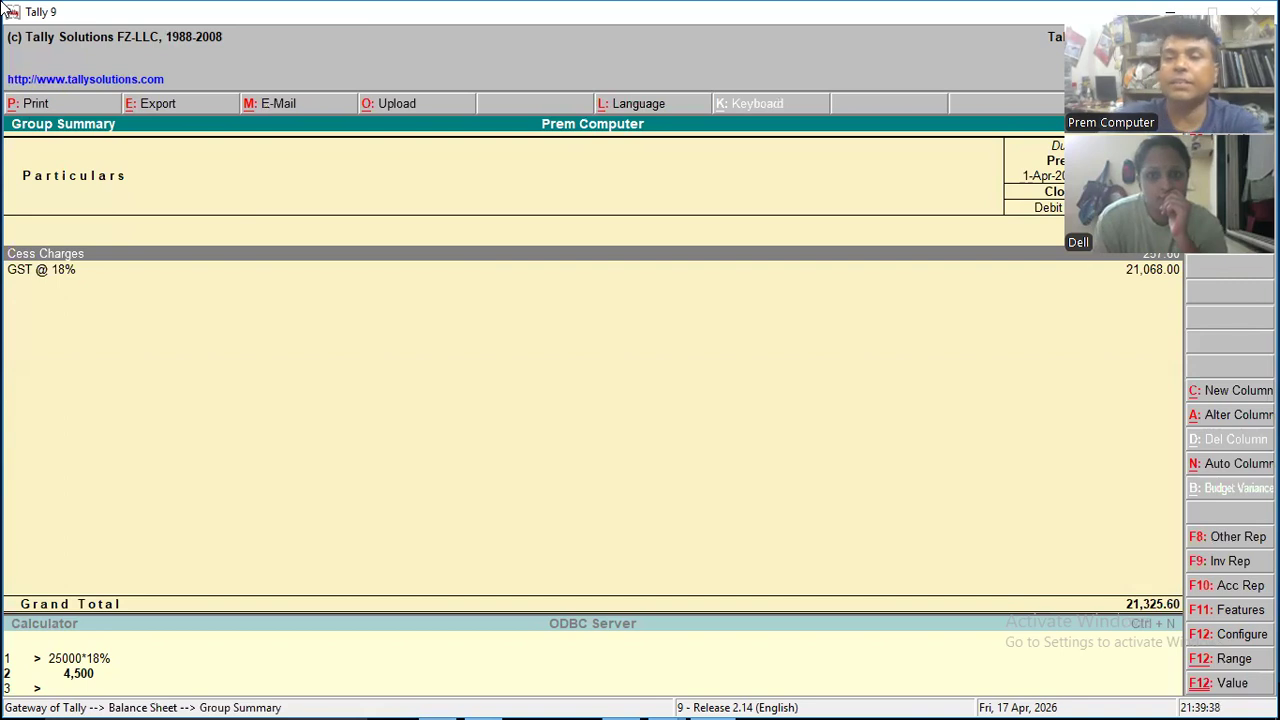
pyautogui.press('Escape')
pyautogui.press('Escape')
pyautogui.press('Escape')
pyautogui.press('Escape')
pyautogui.press('Down')
pyautogui.press('Down')
pyautogui.press('Down')
pyautogui.press('Down')
pyautogui.press('Down')
pyautogui.press('Up')
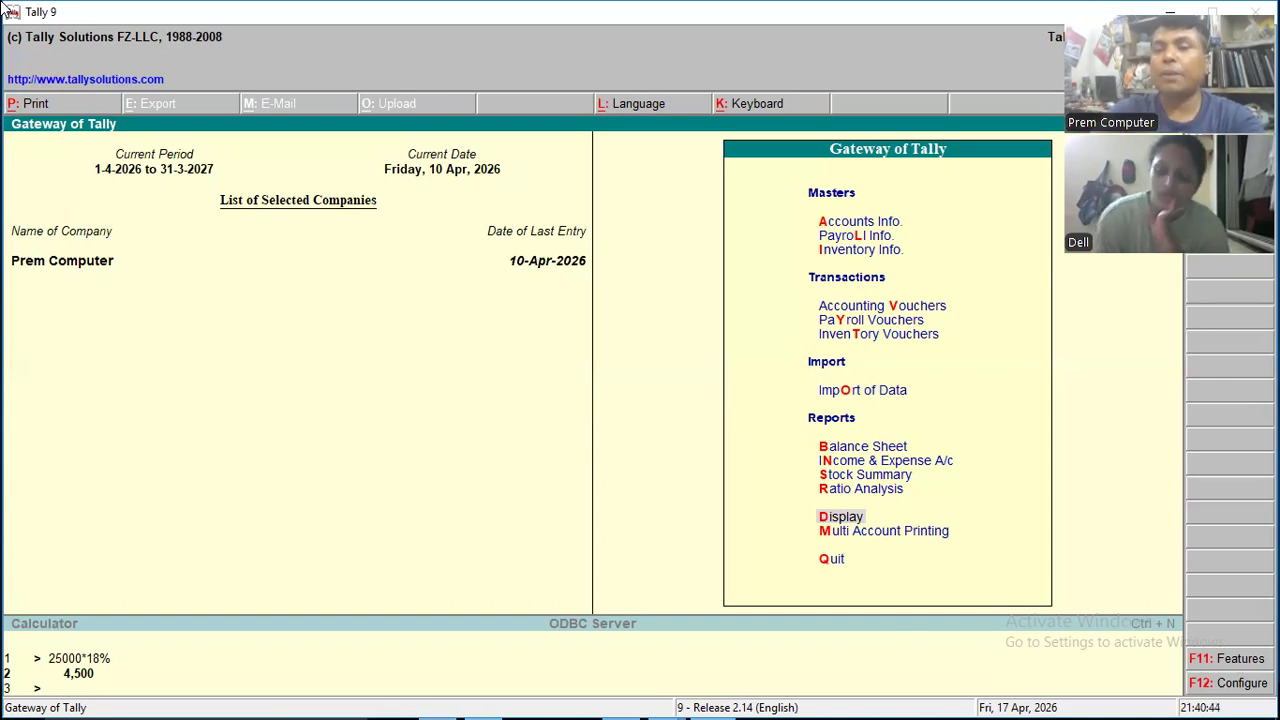
pyautogui.press('Escape')
pyautogui.press('Escape')
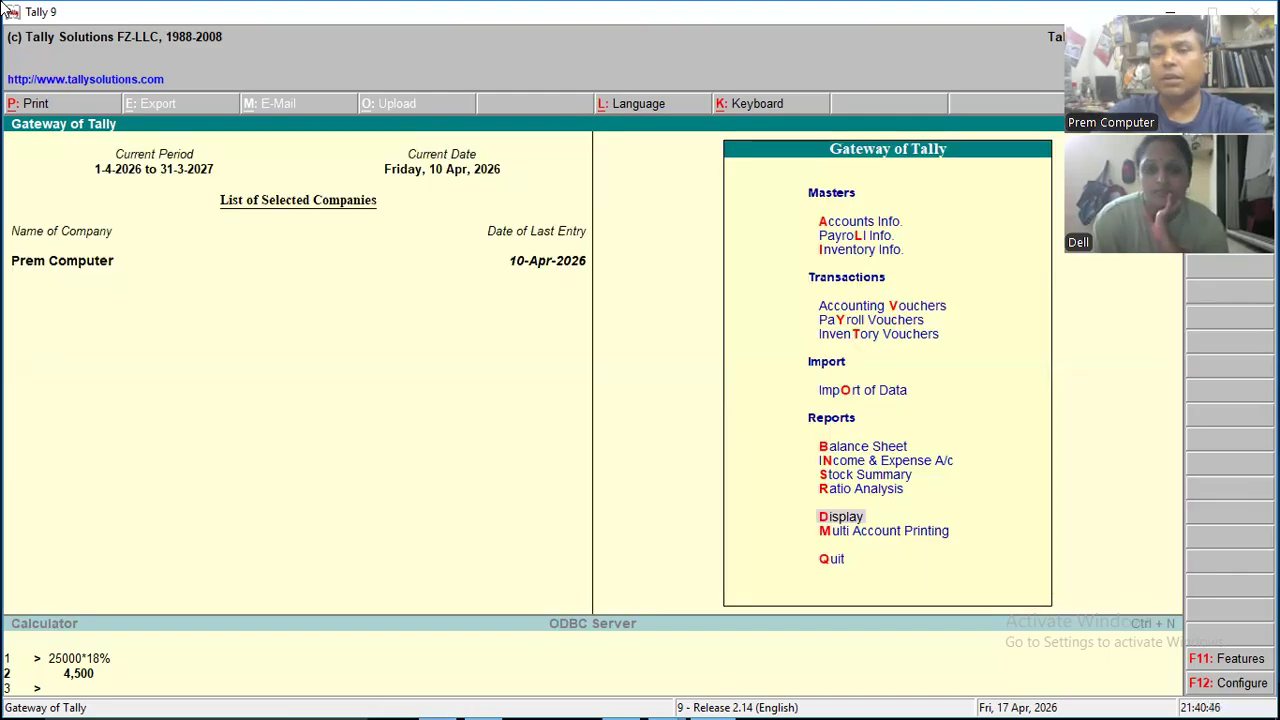
pyautogui.press('Down')
pyautogui.press('Down')
pyautogui.press('Down')
pyautogui.press('Down')
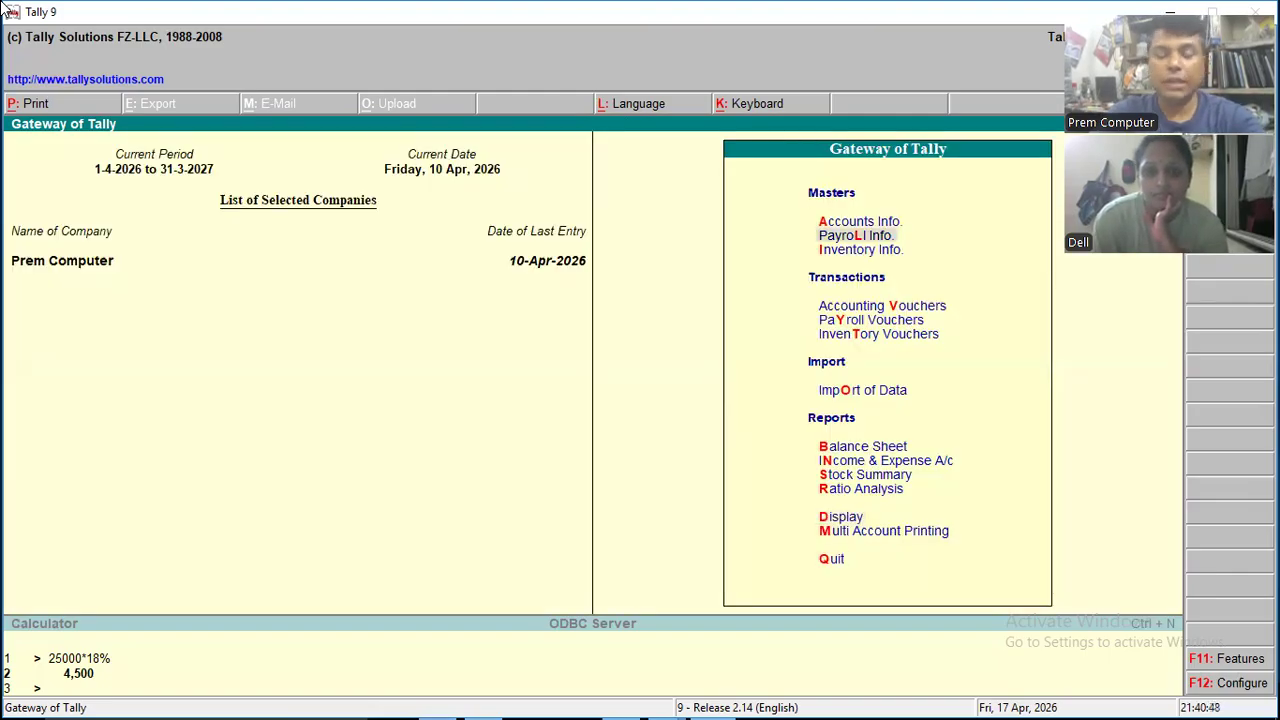